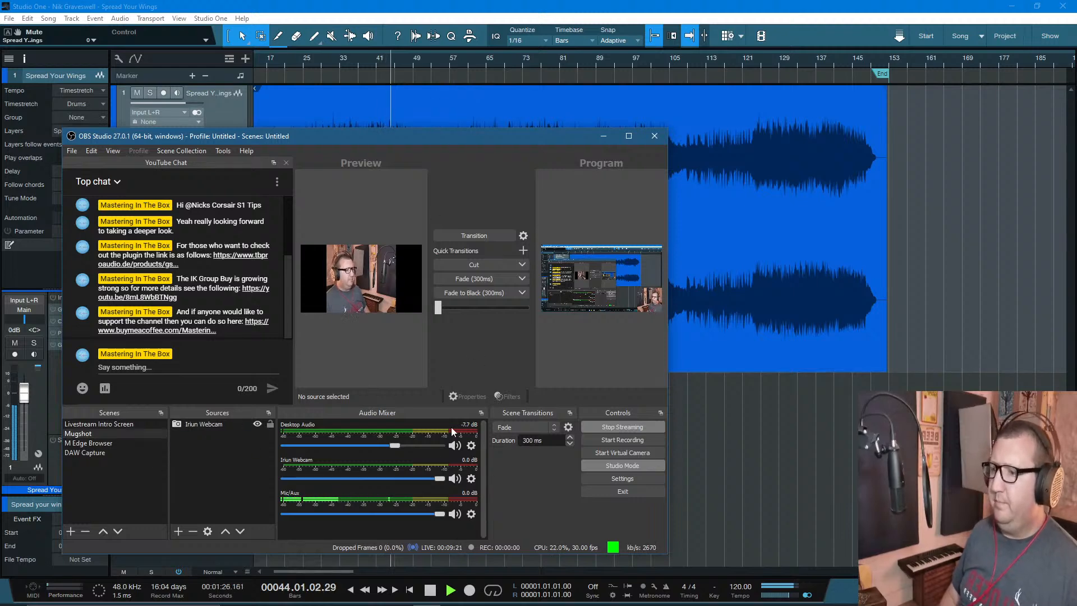
Step: Stop the song playback, switch to OBS Studio and load the DAW Capture scene into the preview
left_click(498, 97)
key("space")
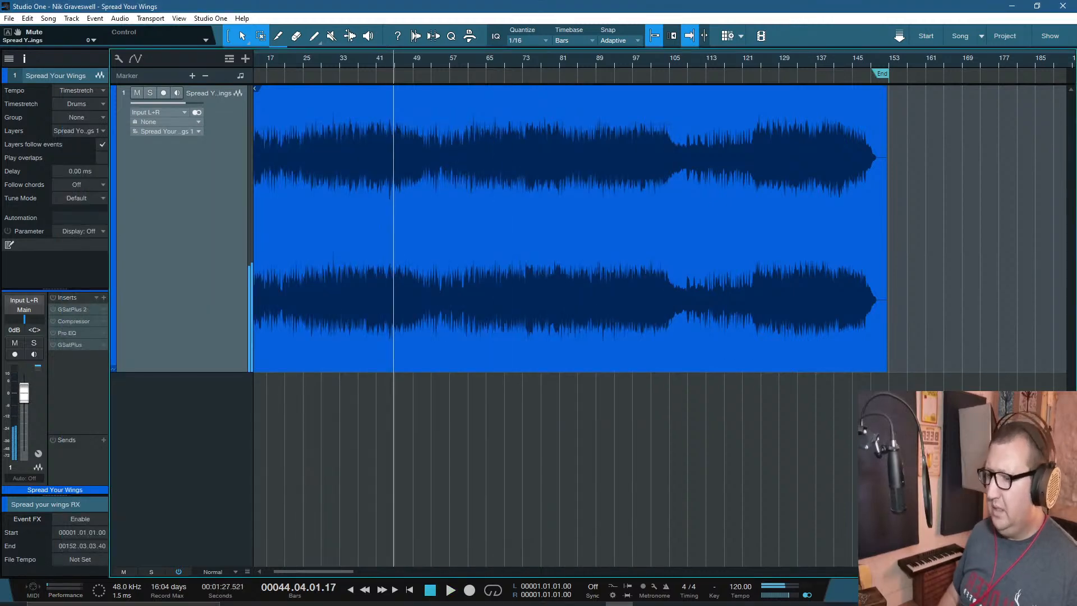
left_click(422, 602)
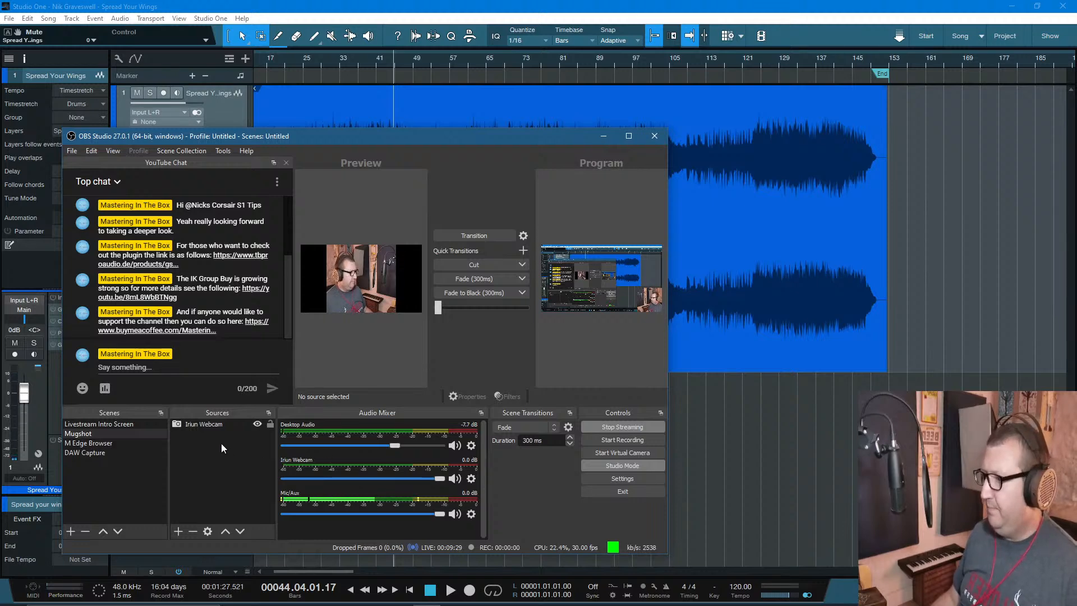
left_click(103, 453)
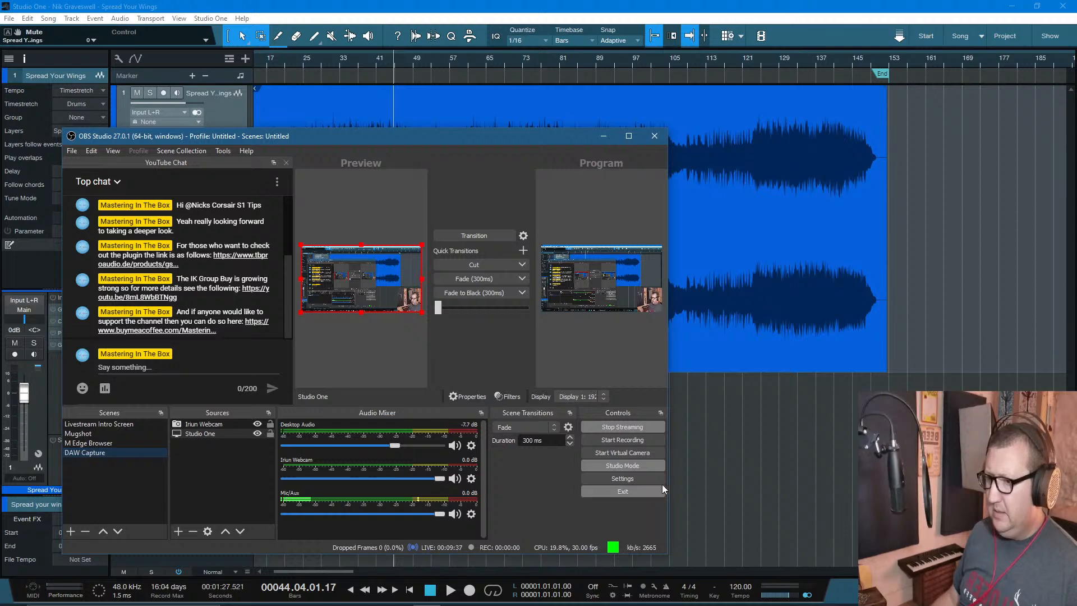
Step: Review the global audio devices in the OBS audio settings, including the devices available for Desktop Audio
left_click(632, 480)
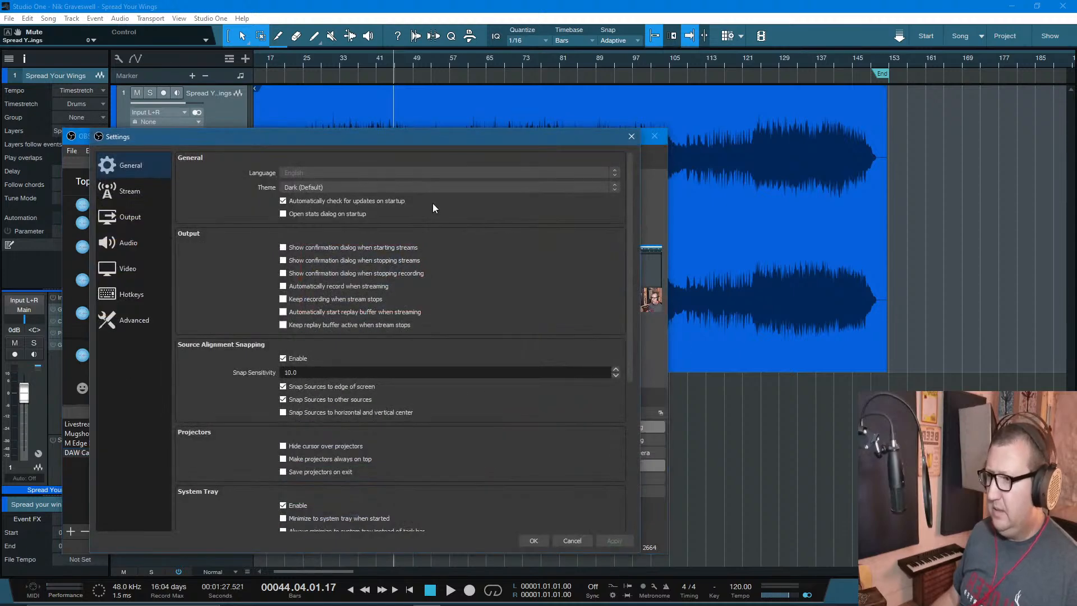
left_click(129, 242)
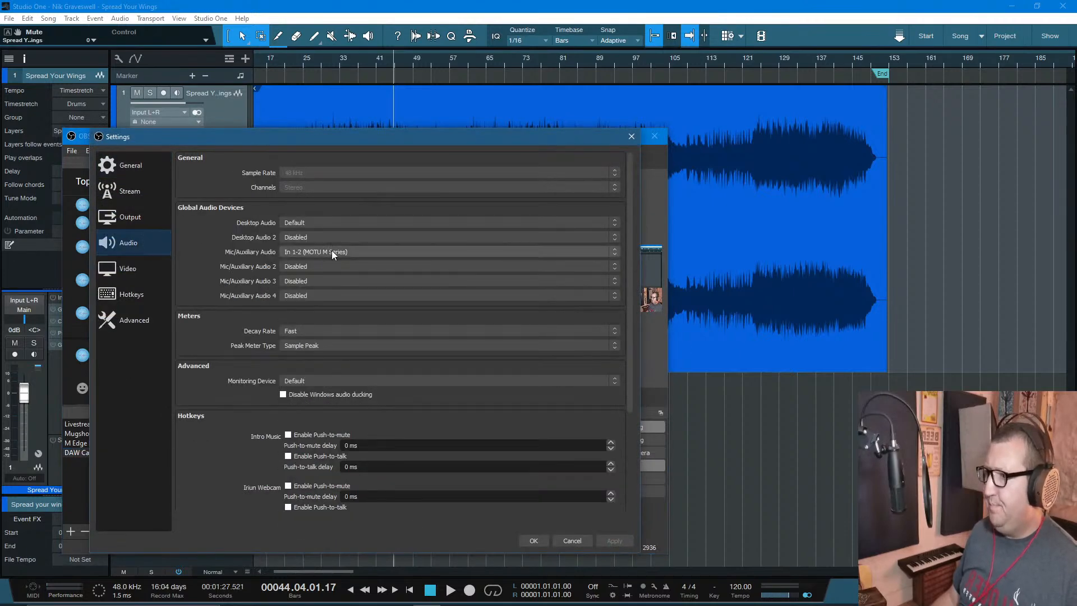
left_click(322, 222)
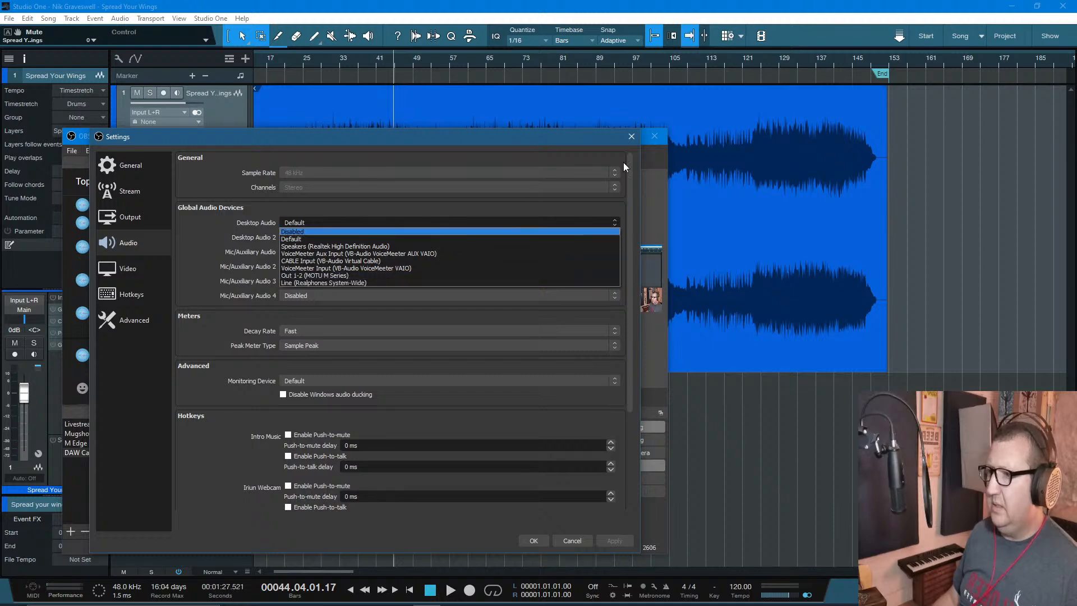
left_click(532, 541)
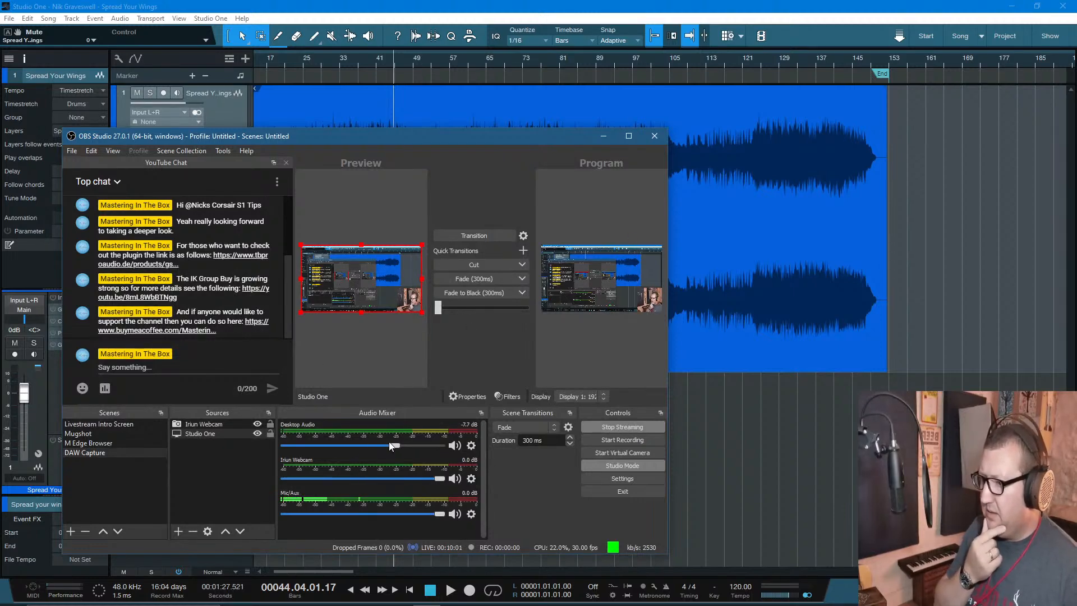
Step: Select the Studio One source and examine the advanced audio properties of the mixer's audio sources
left_click(220, 436)
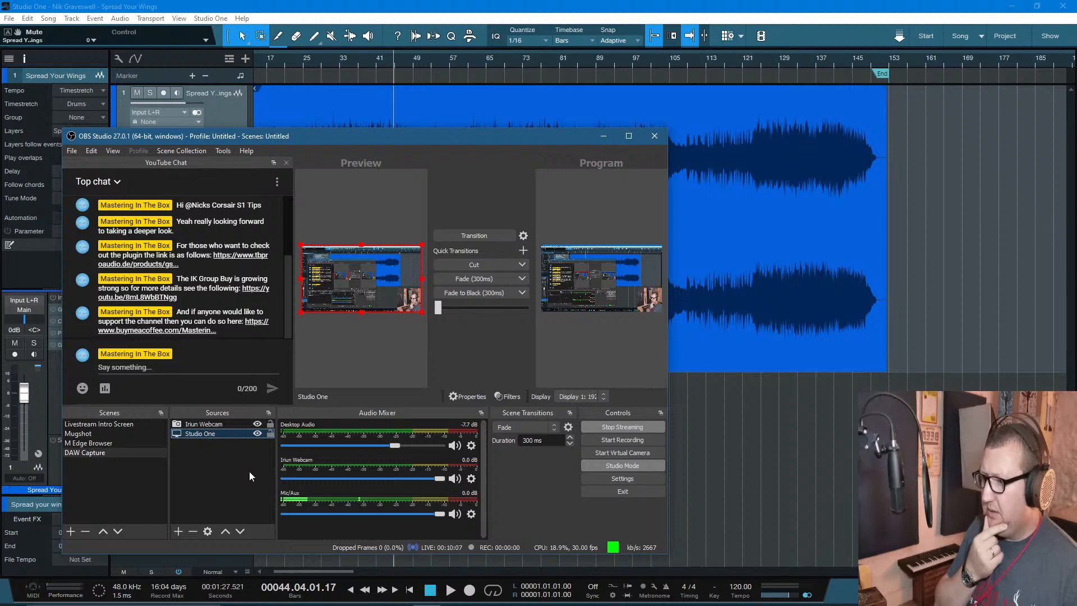
left_click(471, 446)
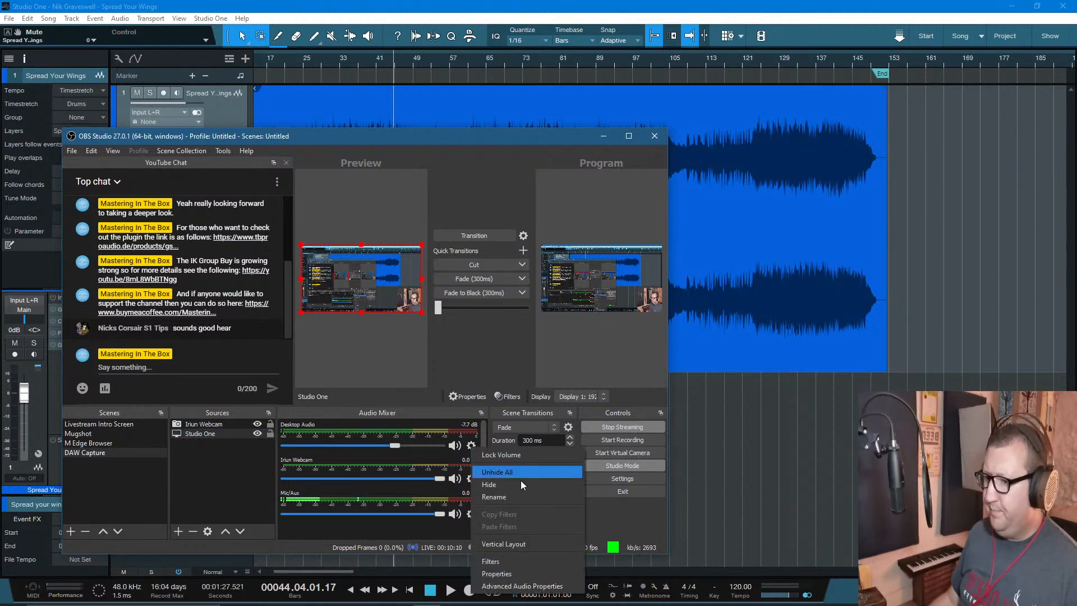
left_click(507, 586)
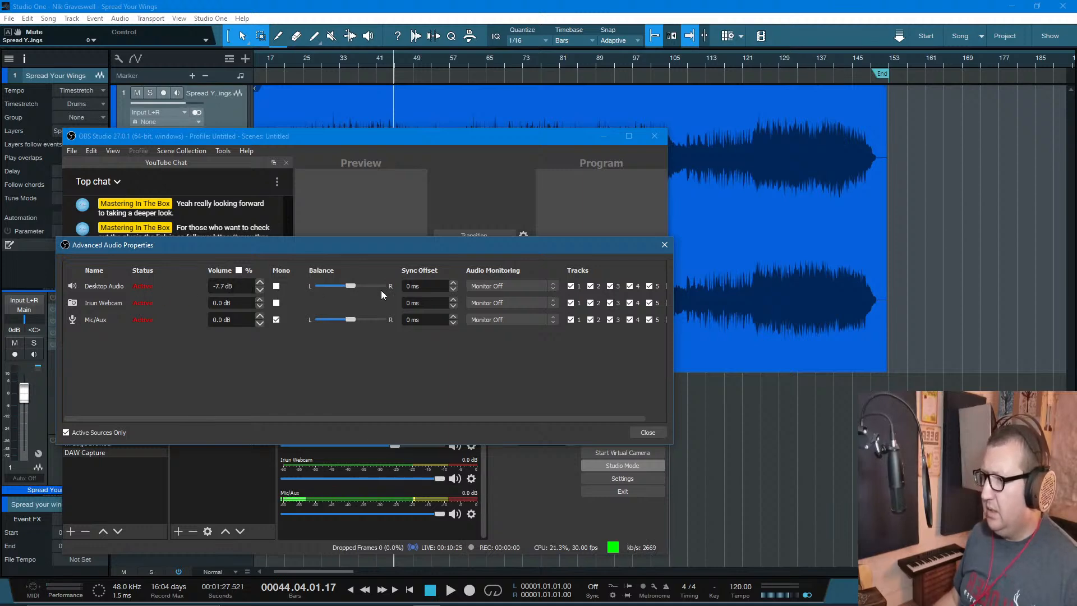
left_click_drag(359, 247, 384, 206)
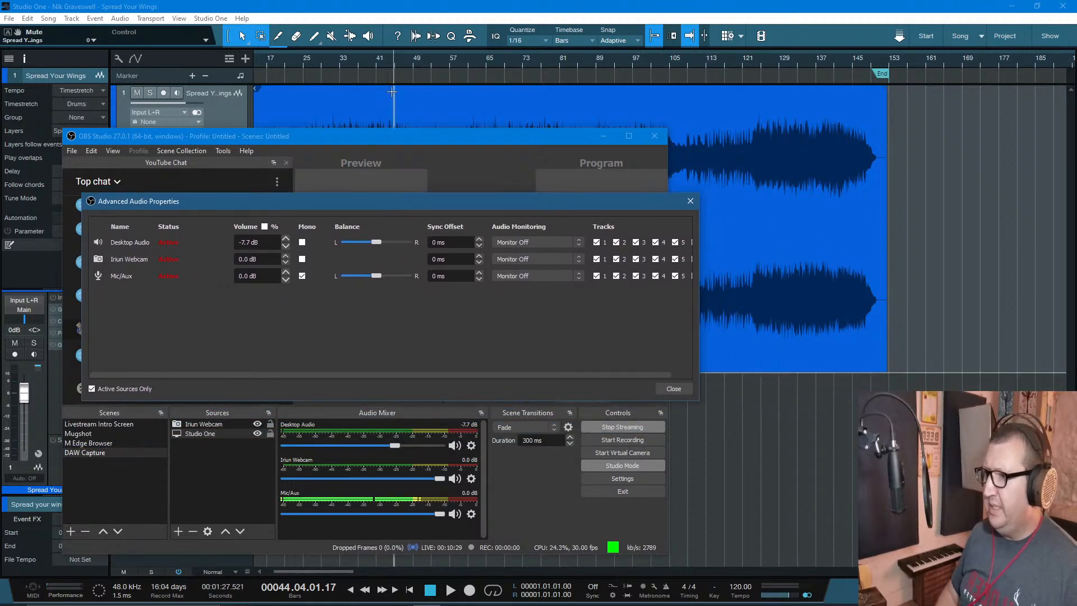
Step: Play the song from bar 44 in Studio One, check the OBS mixer meters, listen to a section further on and stop playback
left_click(391, 64)
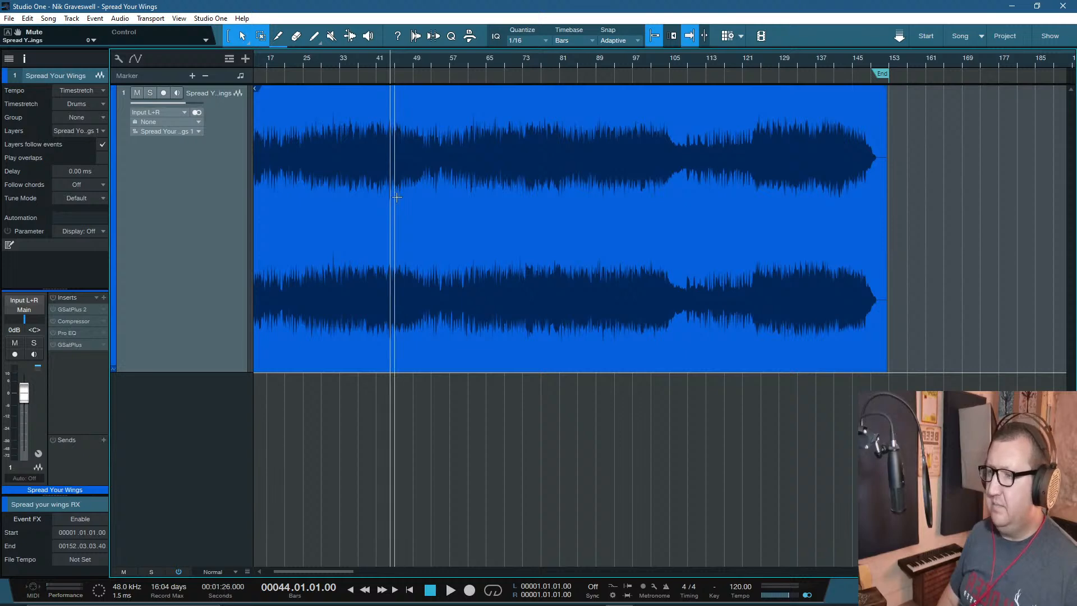
key("space")
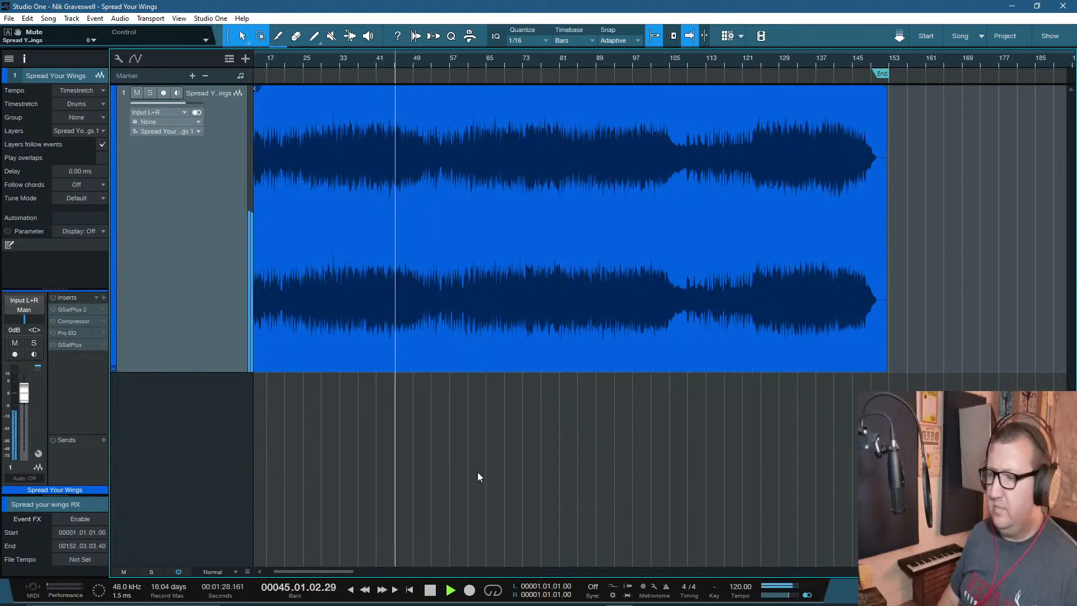
mouse_move(429, 603)
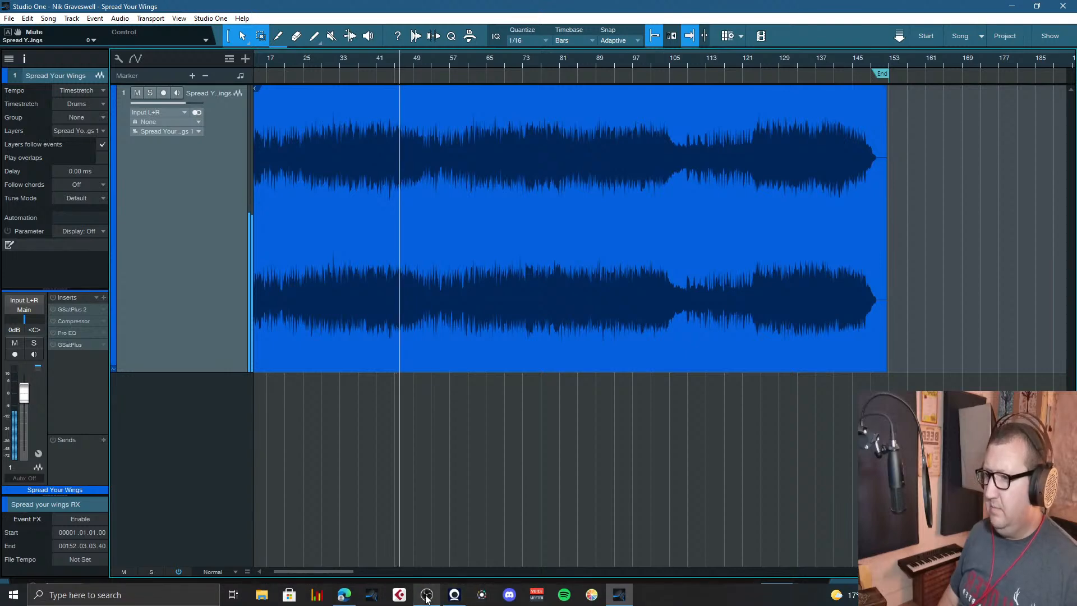
left_click(428, 596)
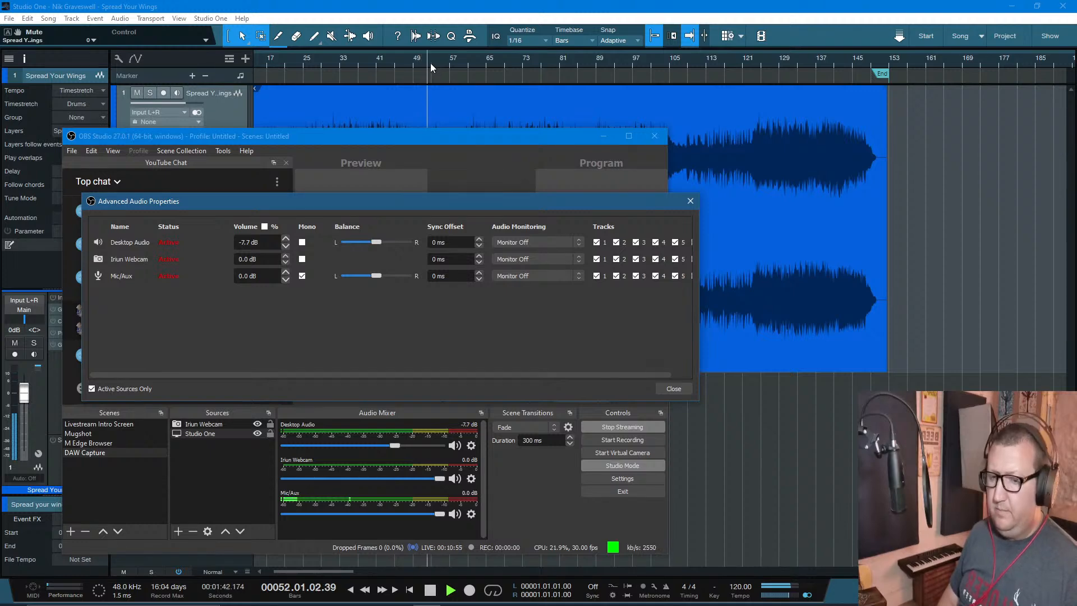
left_click(463, 62)
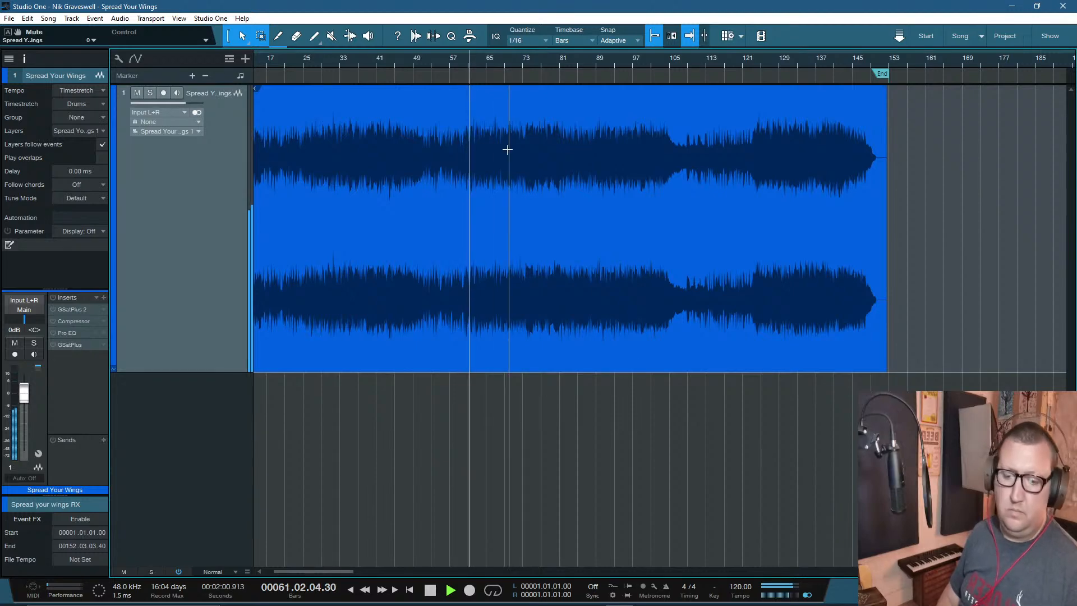
key("space")
Step: Check the available devices in Studio One's audio setup and keep MOTU M Series as the audio device
left_click(926, 37)
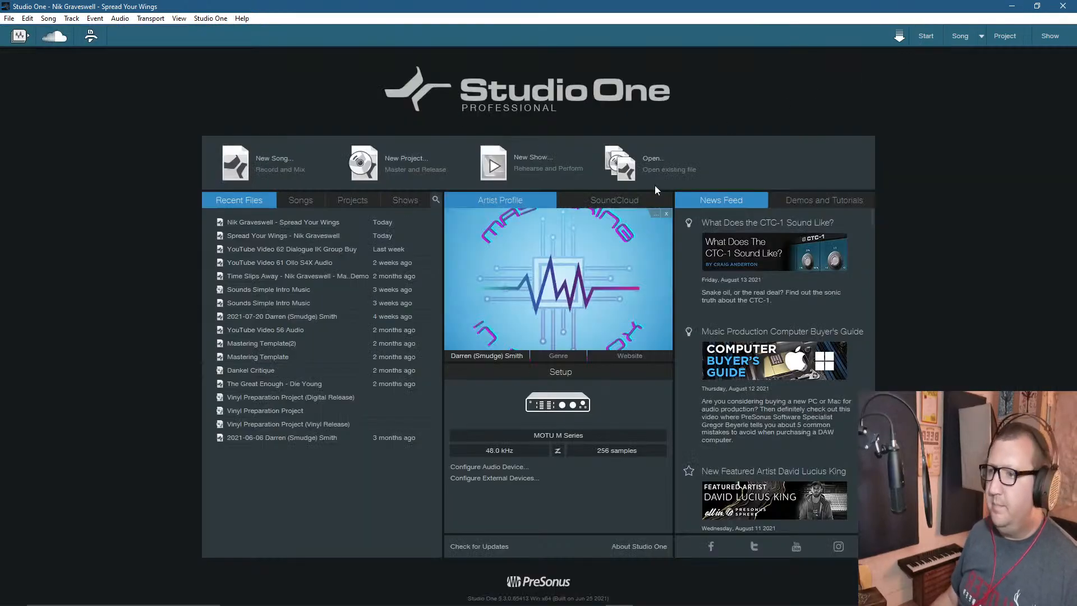
left_click(555, 437)
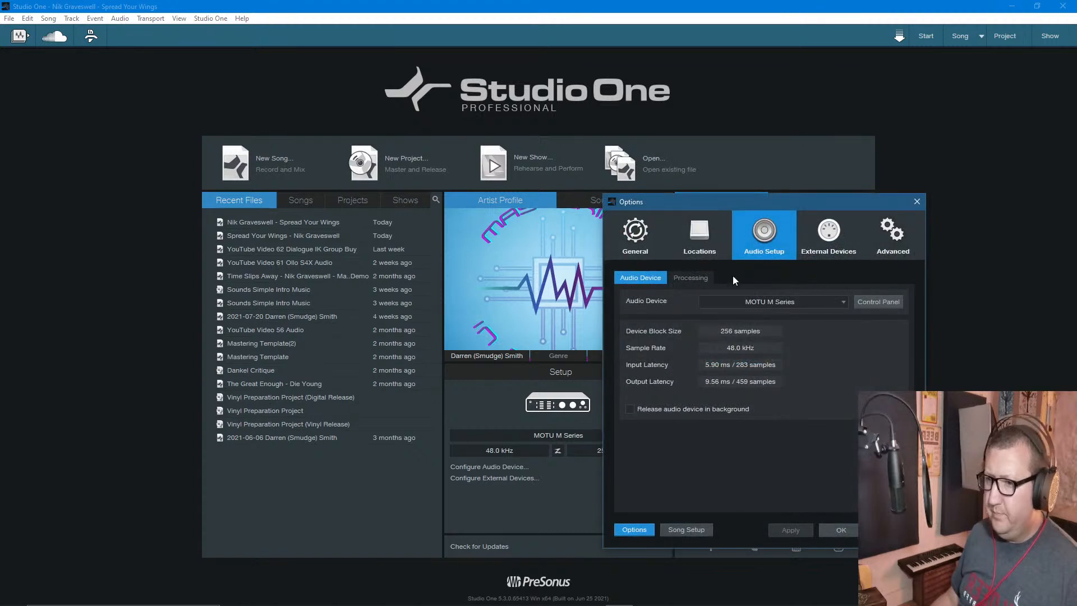
left_click(784, 303)
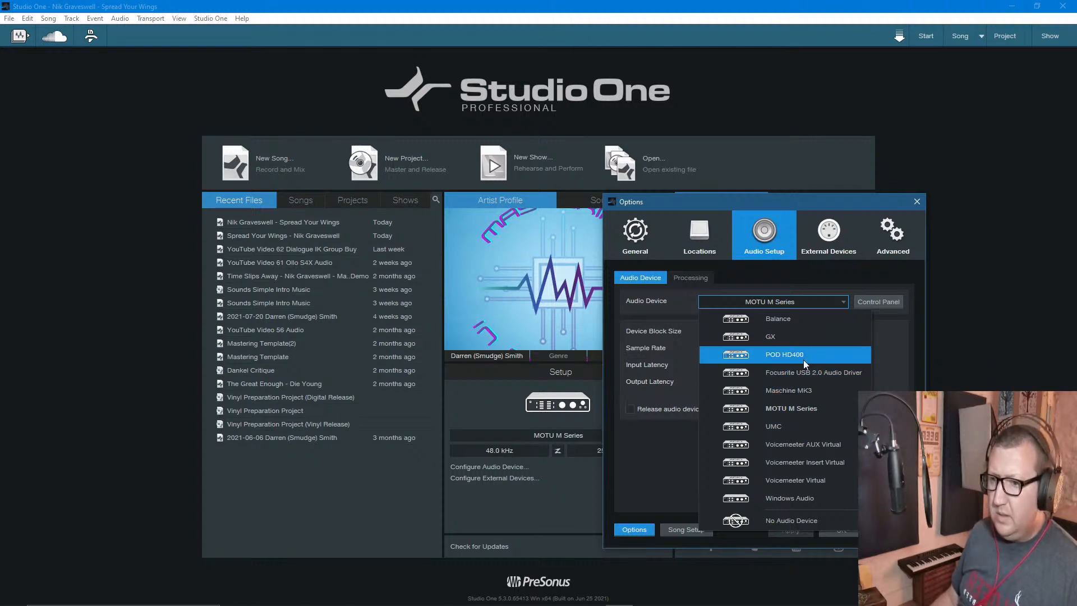
left_click(789, 409)
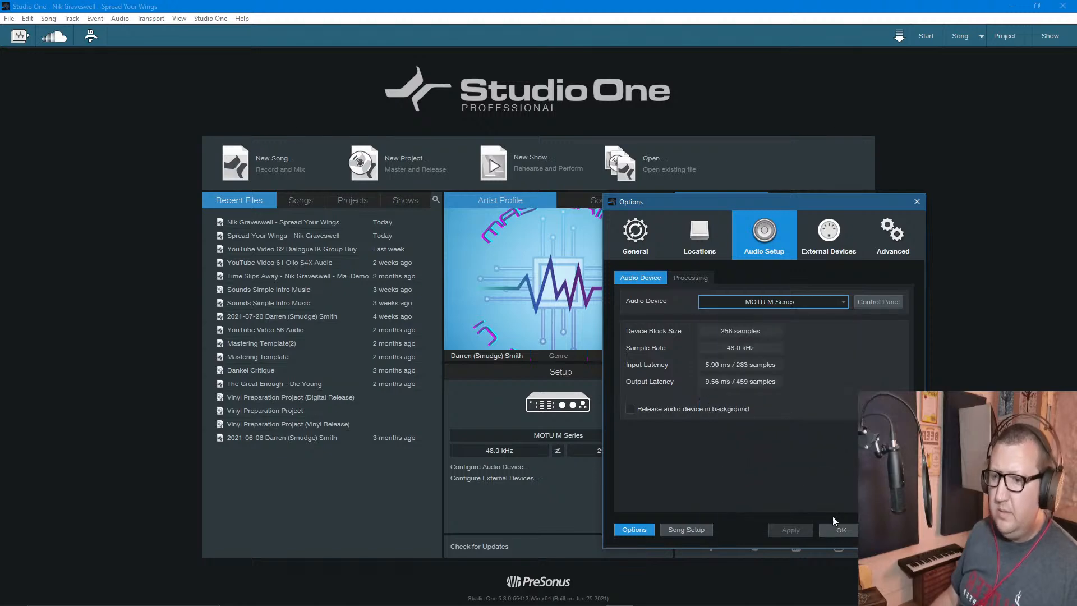
left_click(837, 533)
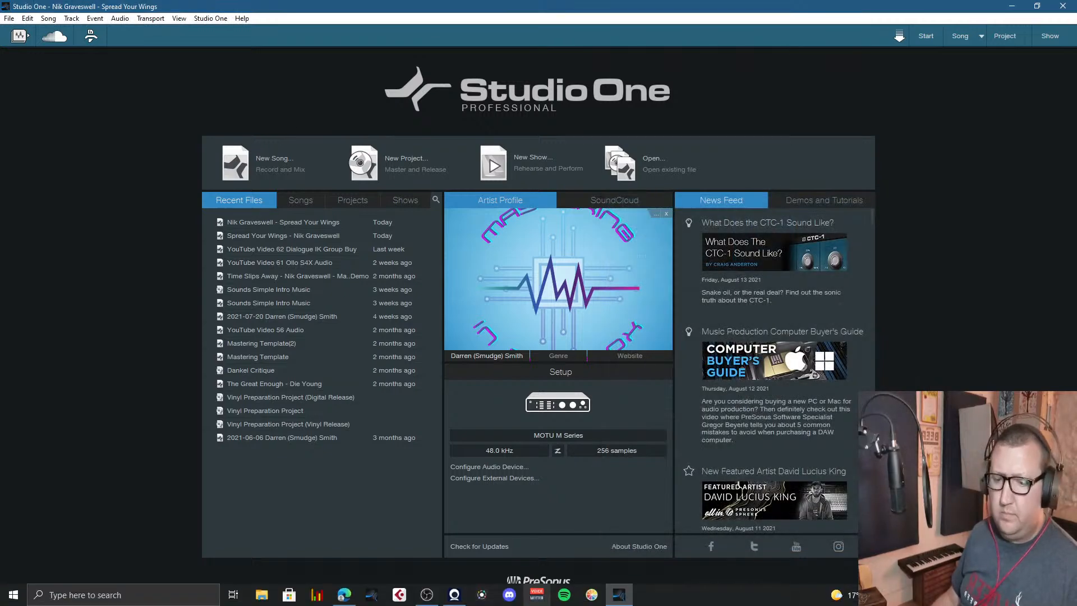
Step: Switch to OBS Studio, close Advanced Audio Properties and try to add an Audio Input Capture source named Studio One
left_click(426, 599)
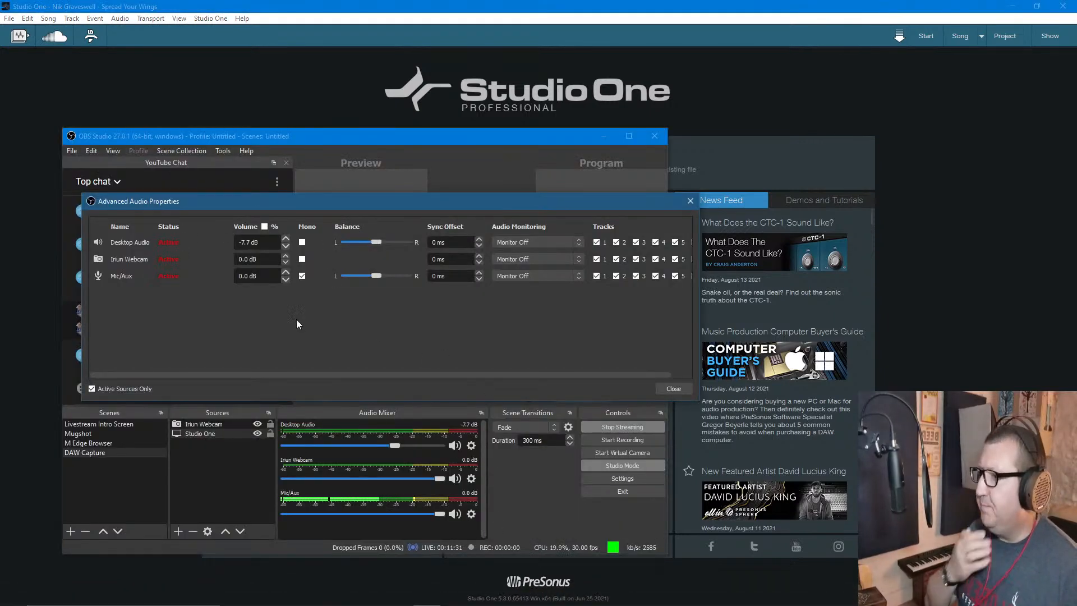
left_click(690, 200)
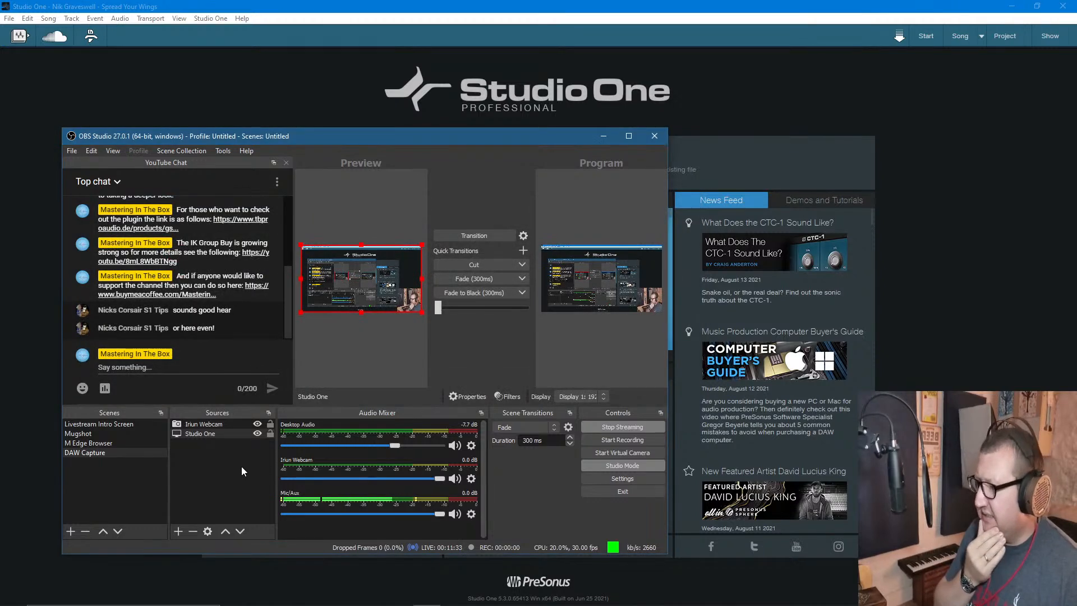
left_click(177, 530)
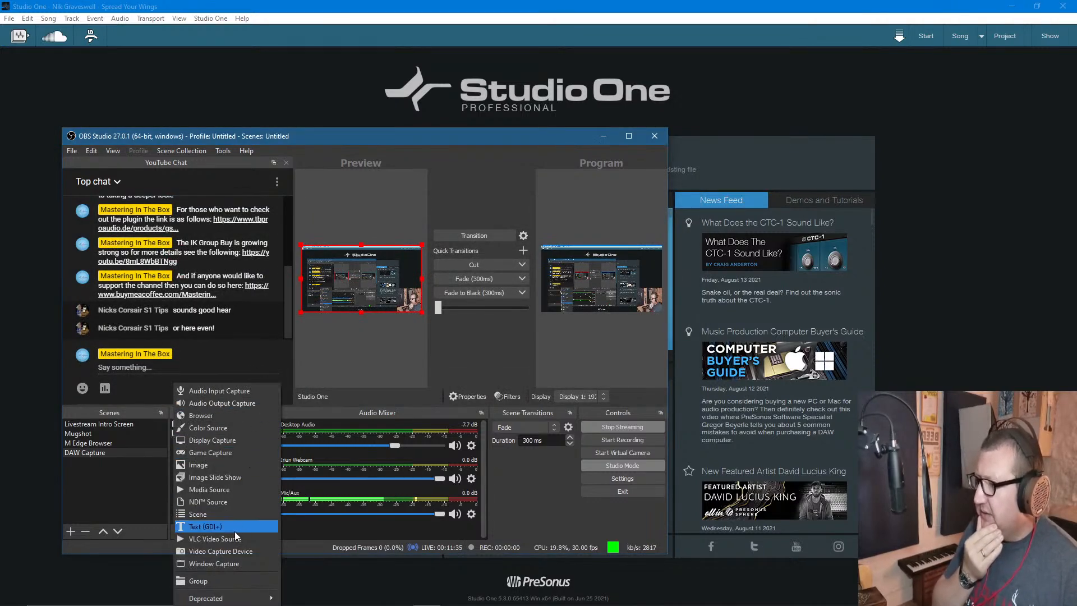
left_click(216, 390)
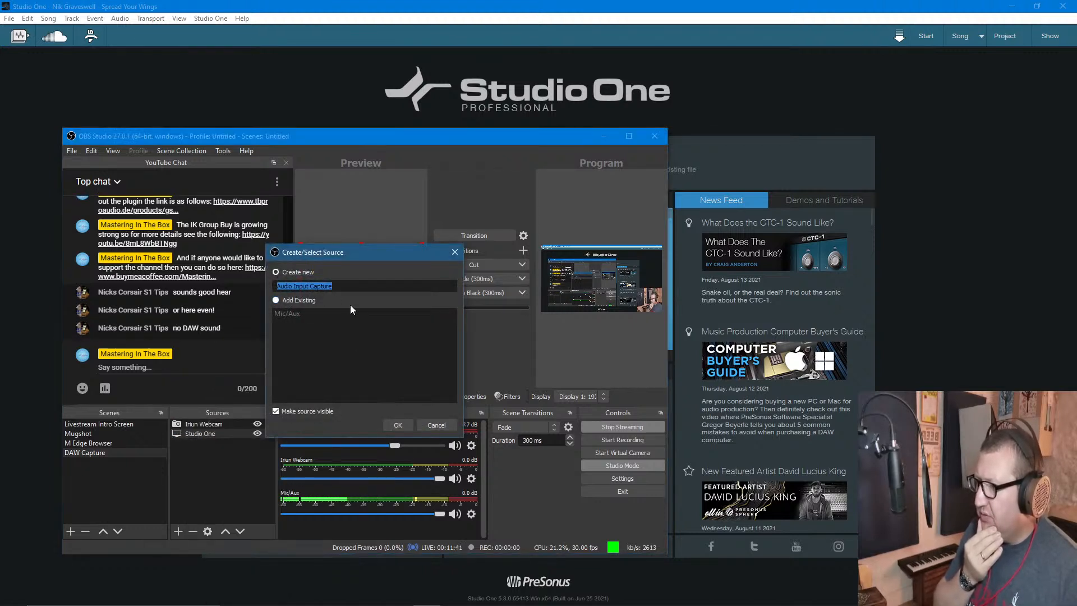
type("Stu")
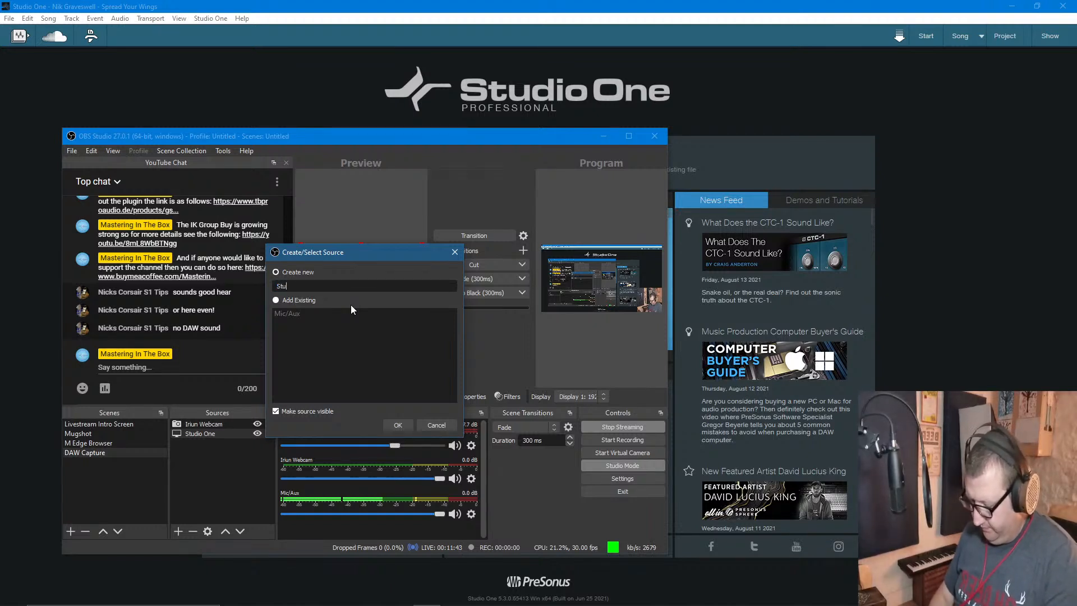
type("dio One")
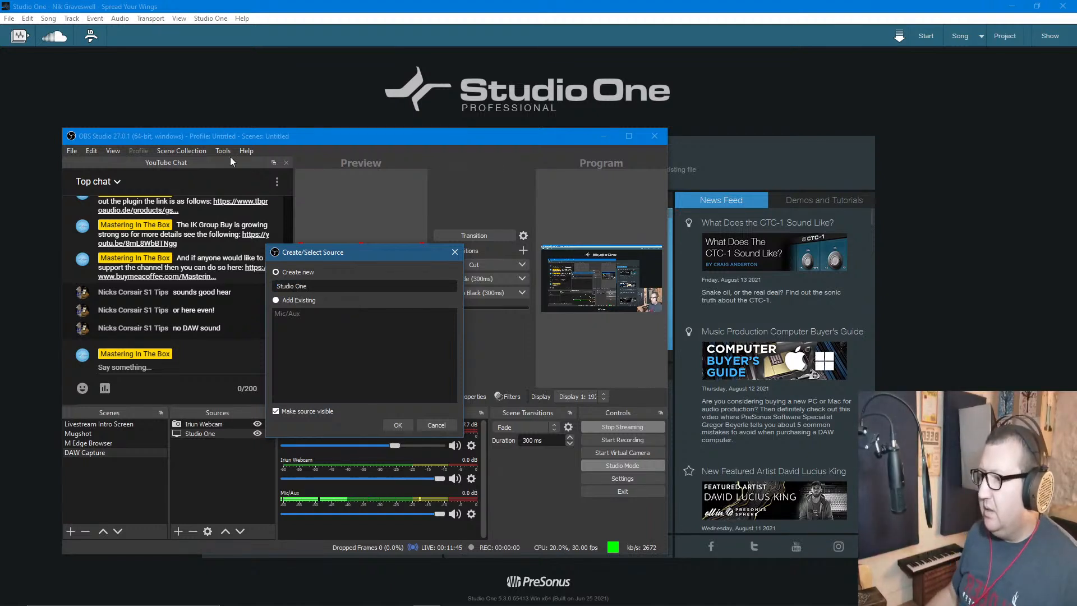
left_click(398, 425)
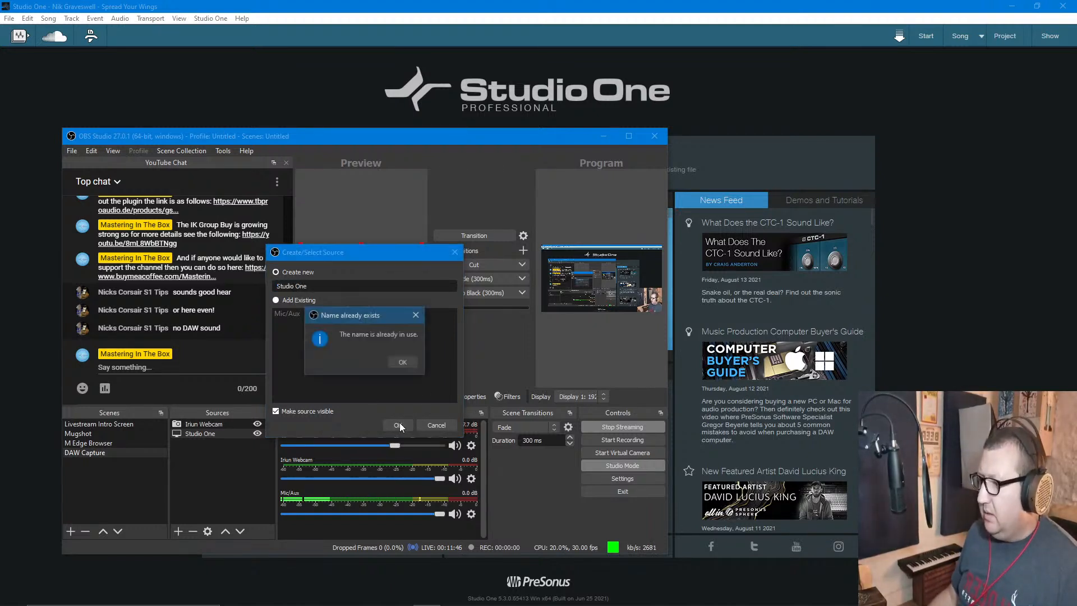
left_click(395, 363)
Step: Name the new audio input source DAW and set its device to Loopback (MOTU M Series)
key("ctrl+a")
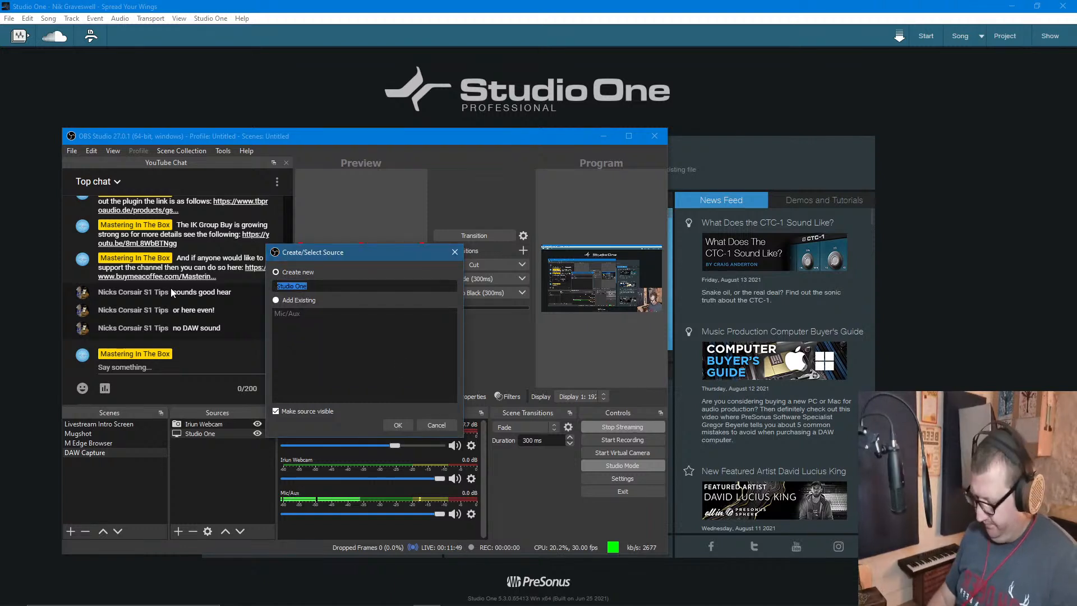
type("DAW")
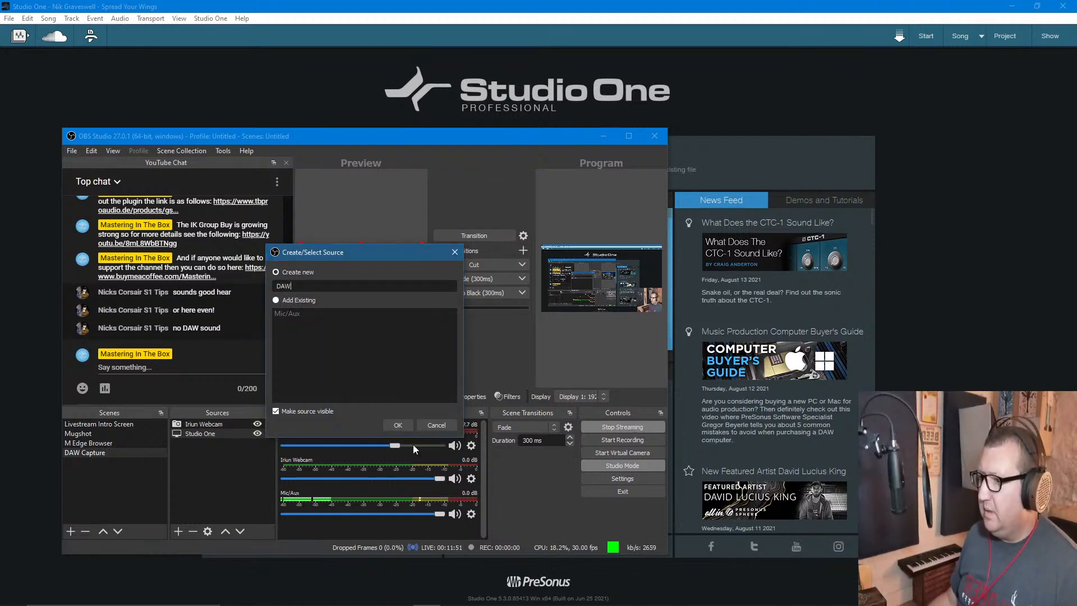
left_click(404, 425)
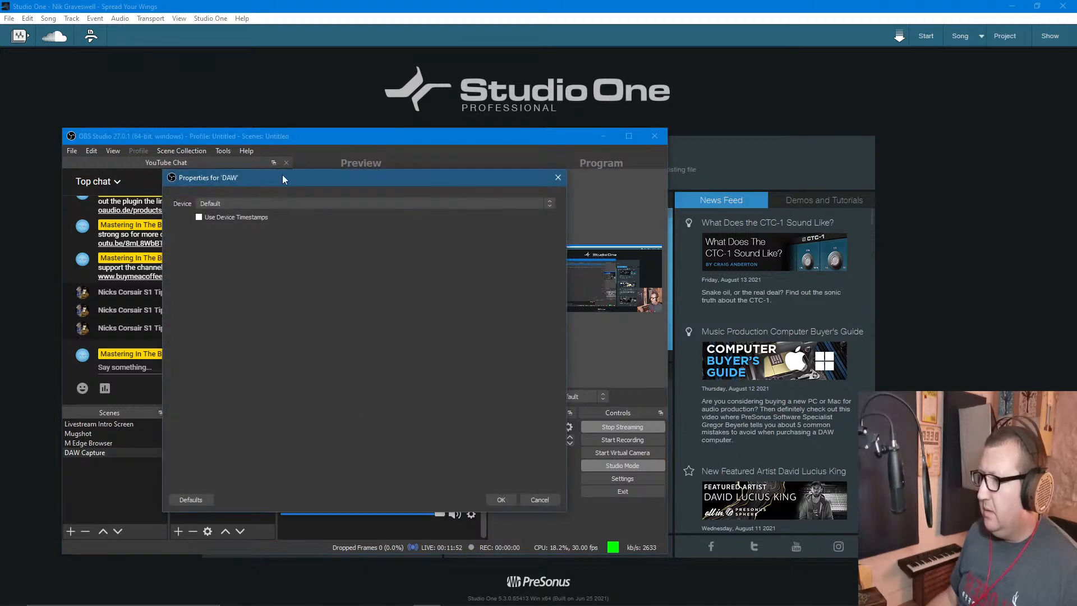
left_click(303, 204)
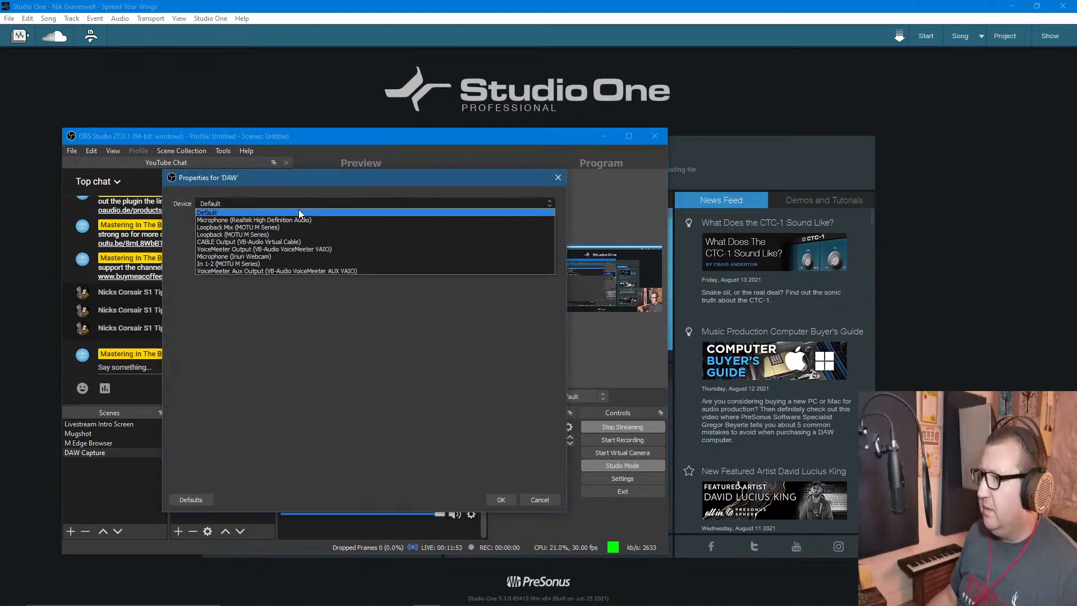
left_click(261, 234)
left_click(501, 499)
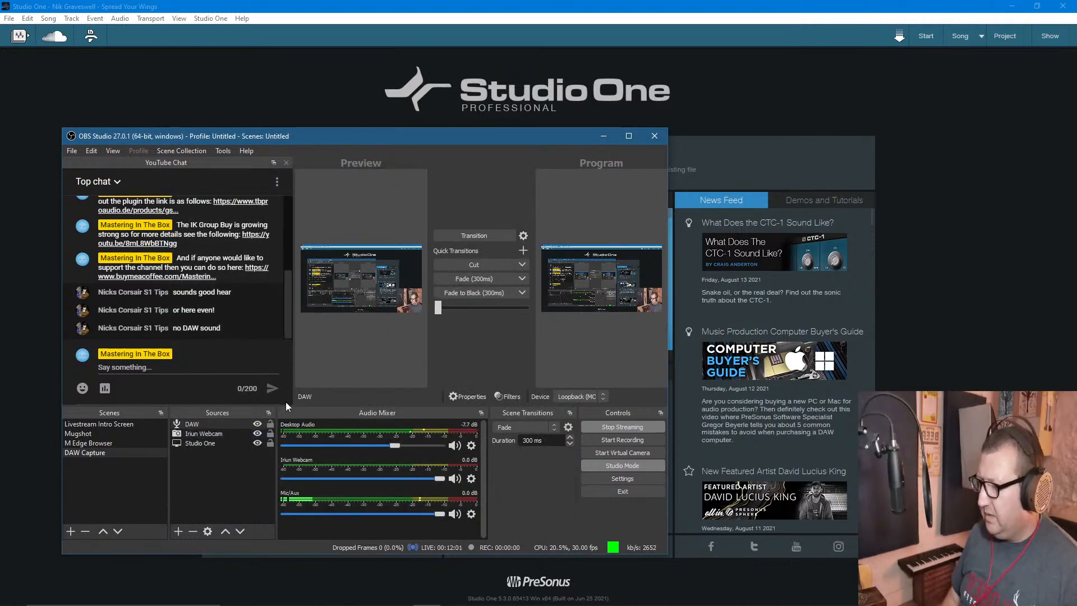
Step: Check the capture device in the DAW source's properties and accept it as it is
left_click(219, 425)
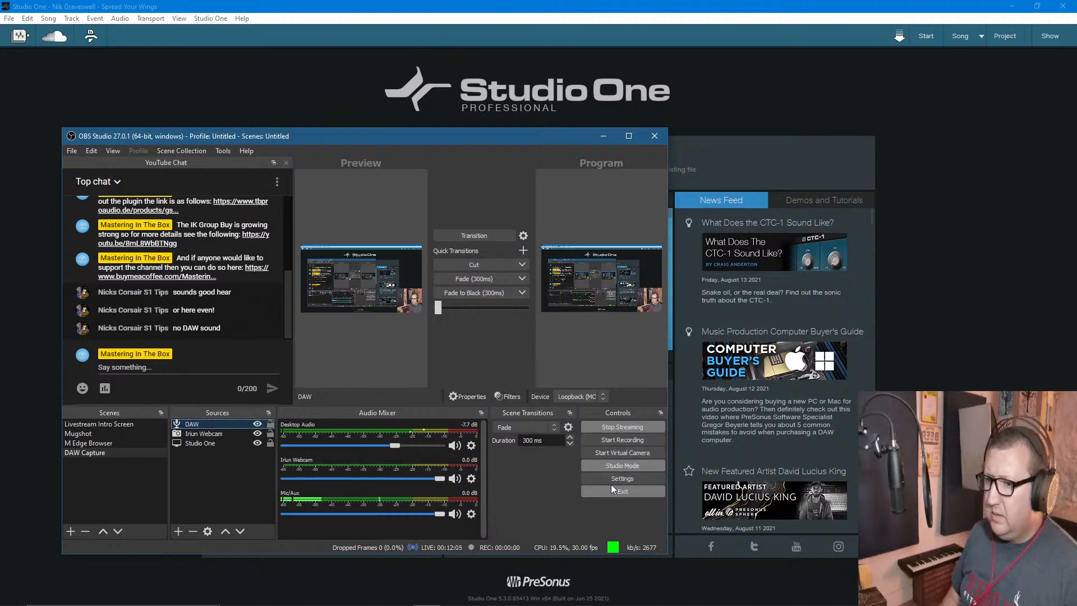
double_click(237, 425)
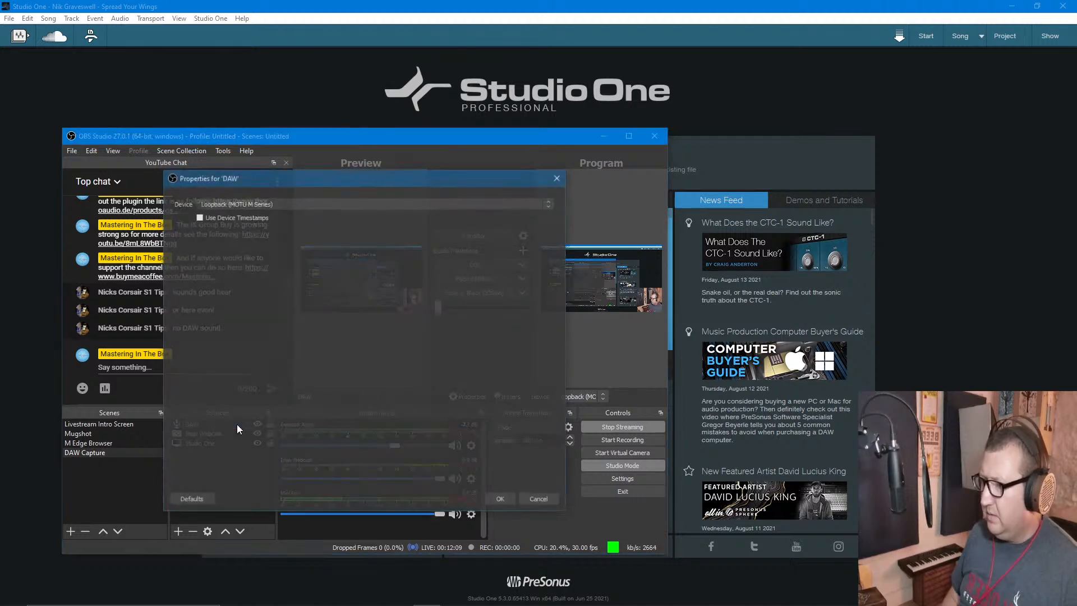
left_click(508, 499)
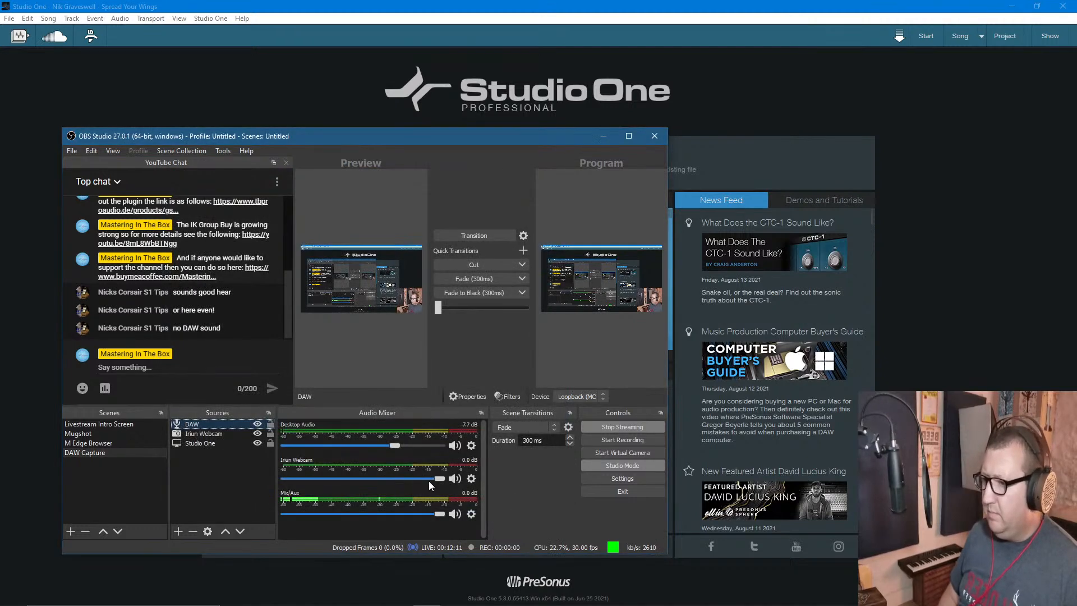
Step: Include inactive sources in Advanced Audio Properties and set the DAW source's audio monitoring to Monitor and Output
left_click(470, 446)
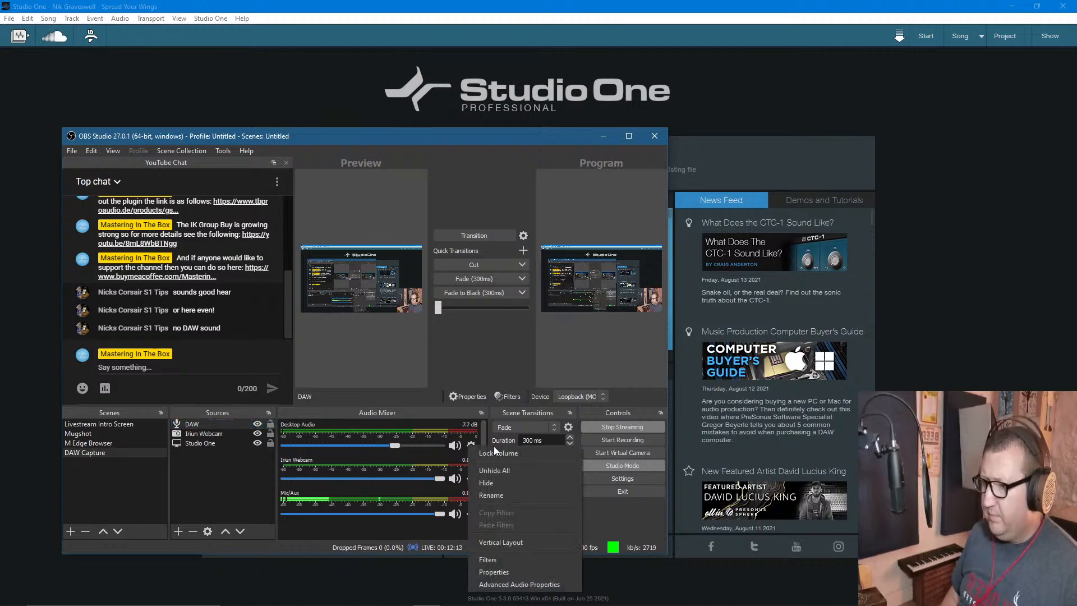
left_click(508, 579)
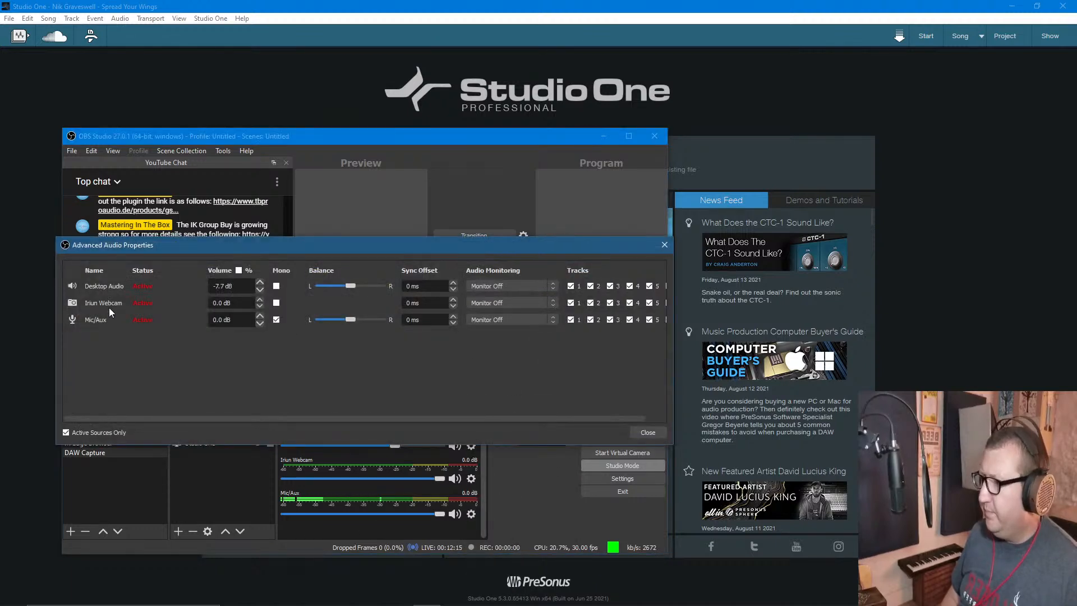
left_click(66, 432)
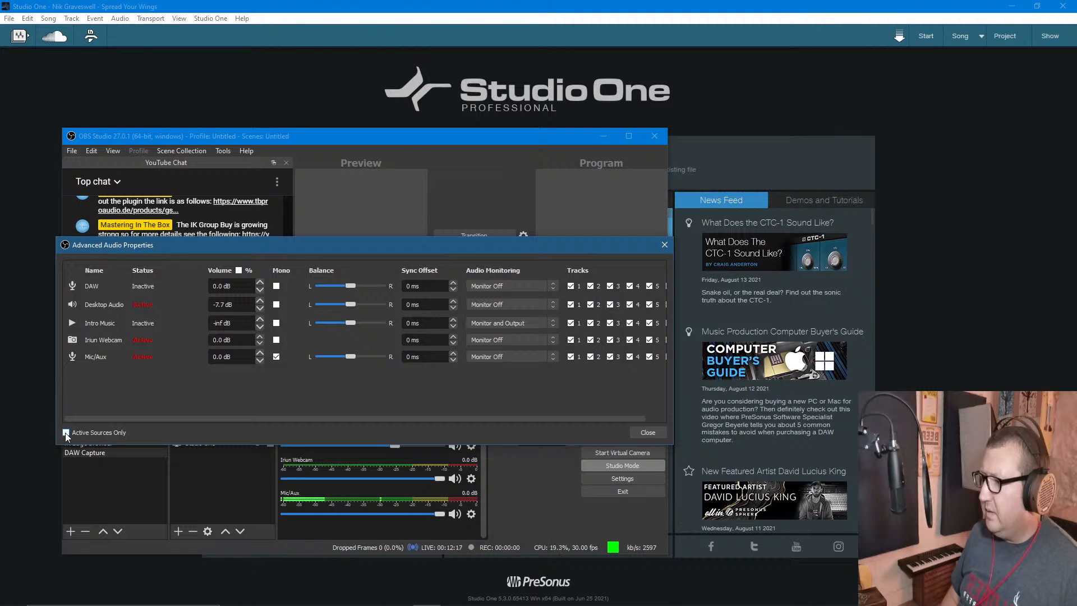
left_click(65, 433)
left_click(65, 432)
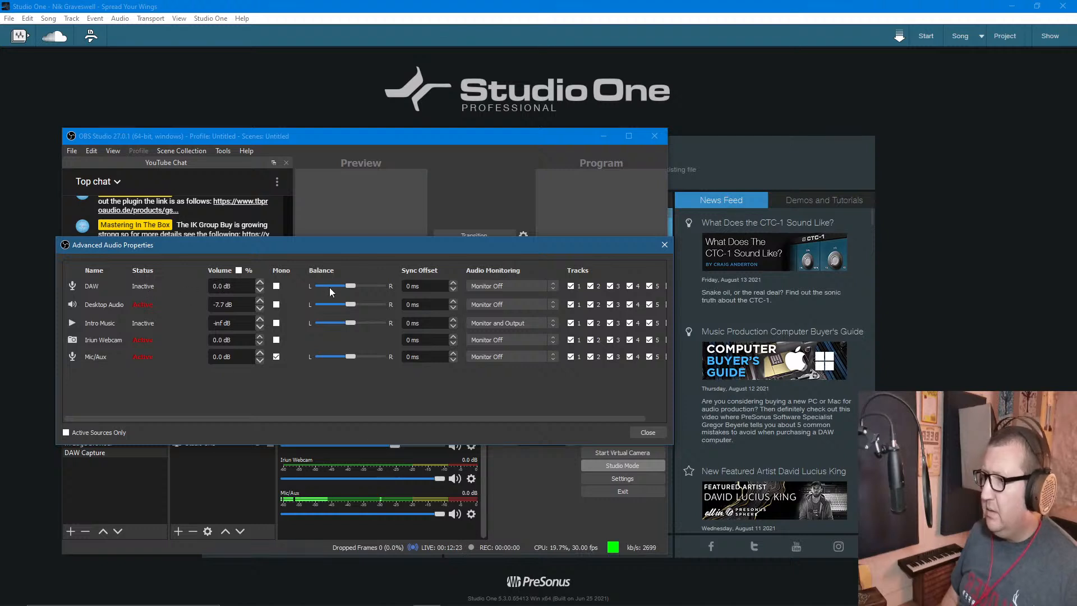
left_click(527, 286)
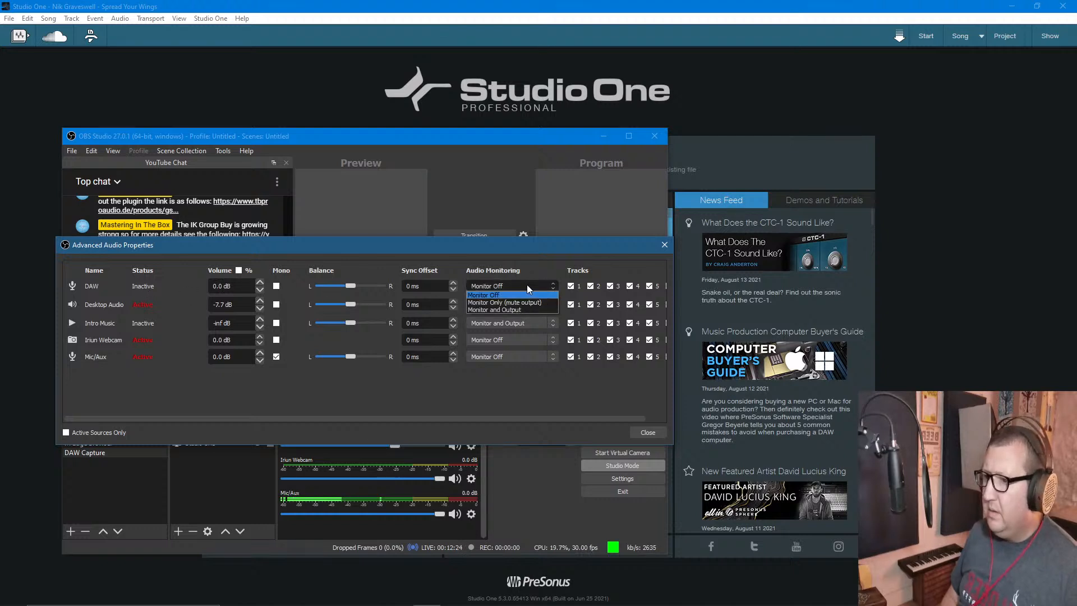
left_click(503, 310)
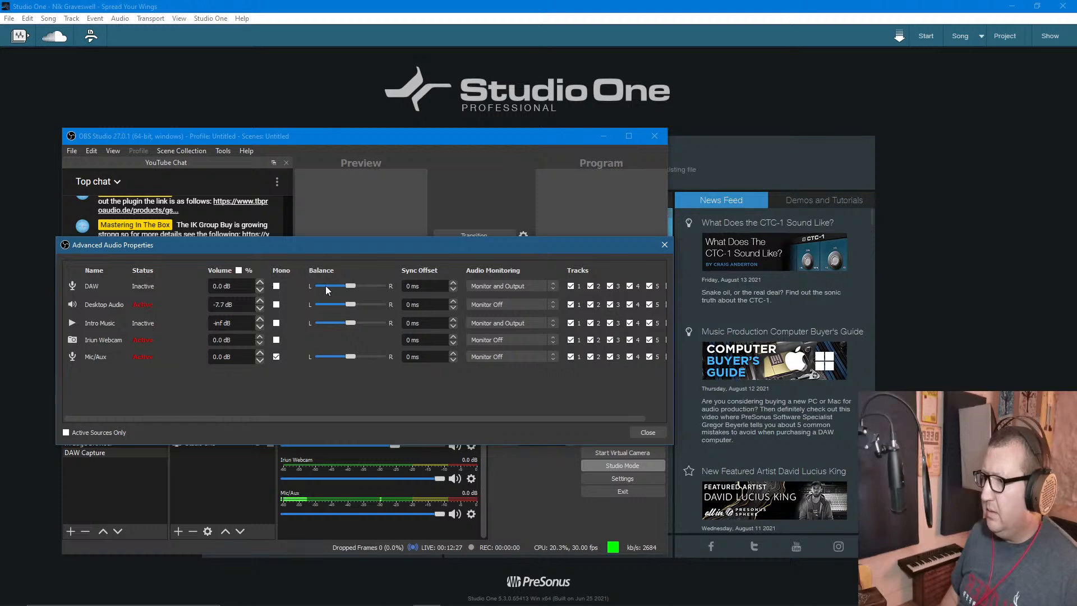
left_click(67, 433)
left_click(66, 433)
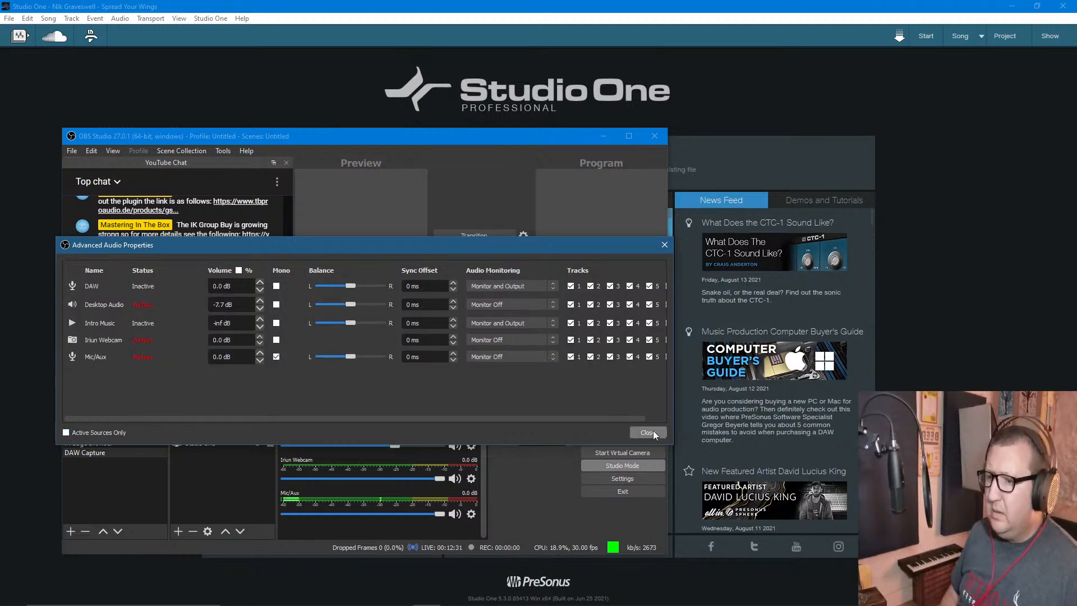
left_click(650, 432)
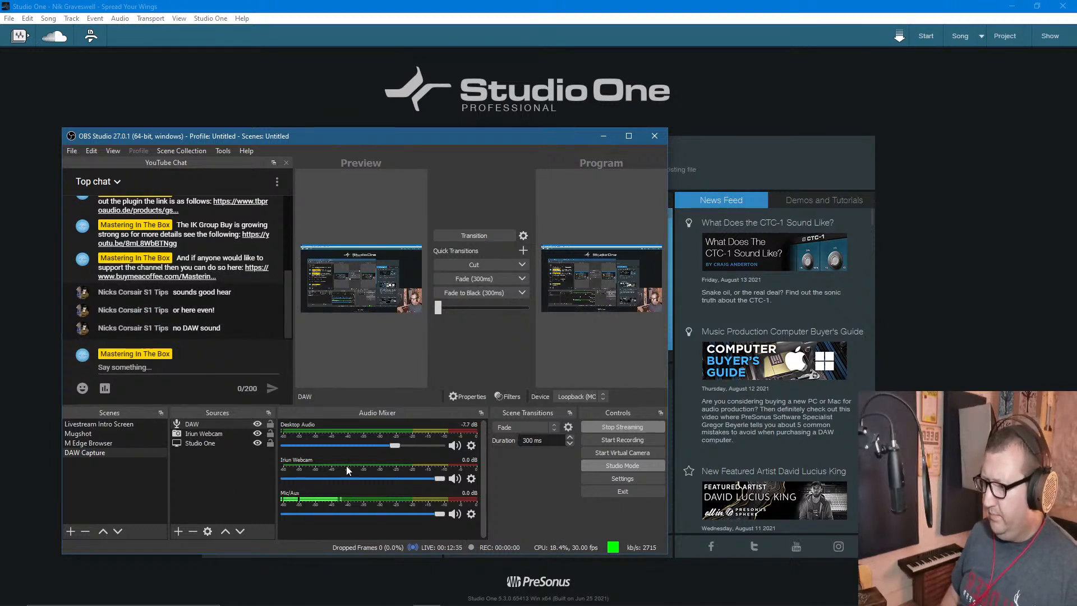
Step: Switch to the song in Studio One, play it from about bar 41 and return to OBS Studio to check the mixer
right_click(214, 423)
left_click(204, 468)
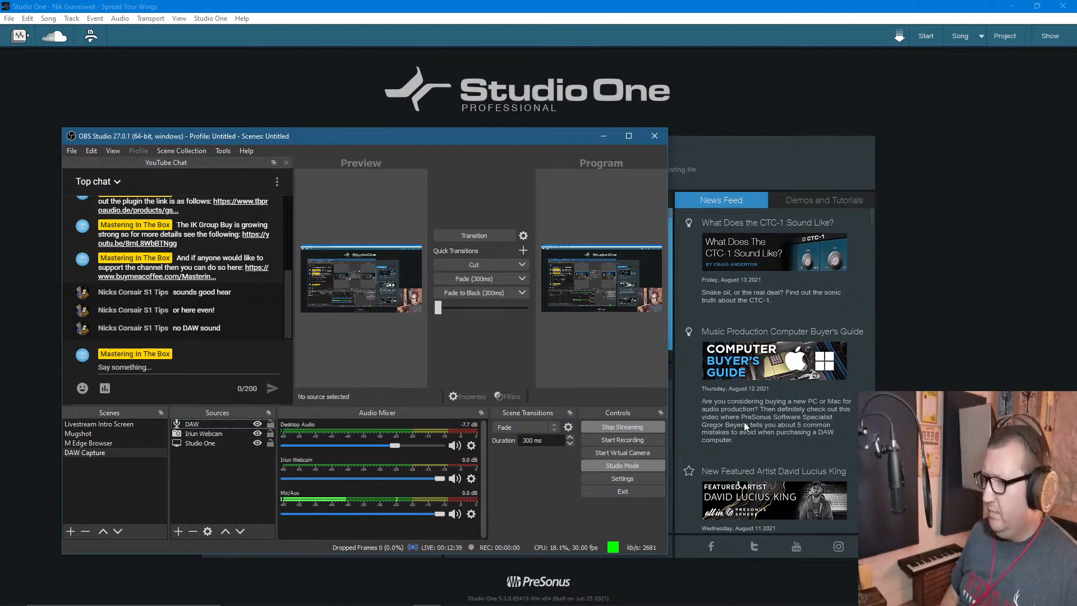
left_click(707, 120)
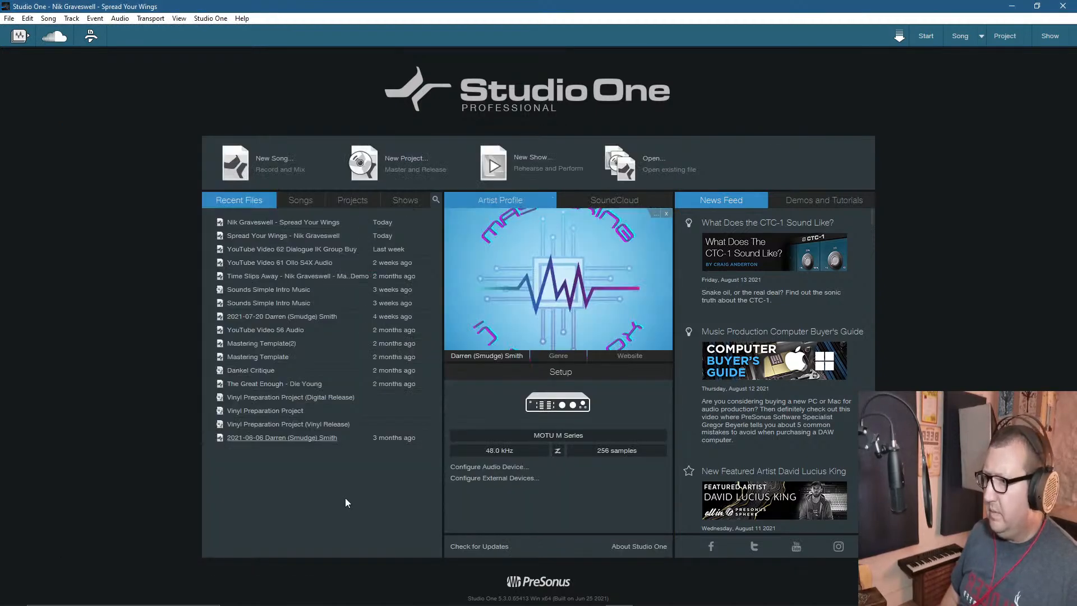
left_click(958, 38)
left_click(377, 69)
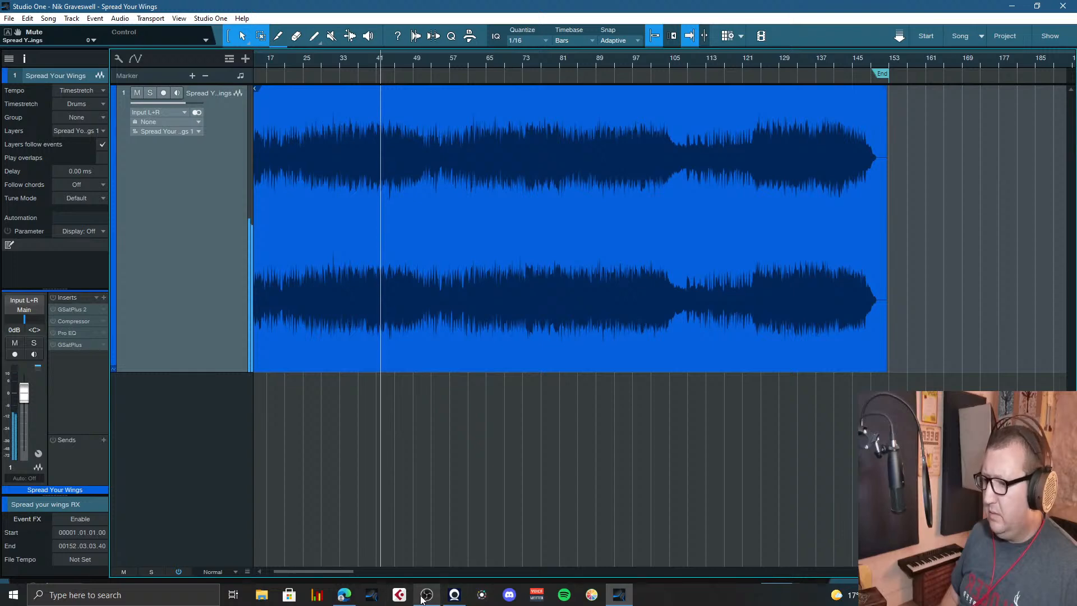
left_click(434, 596)
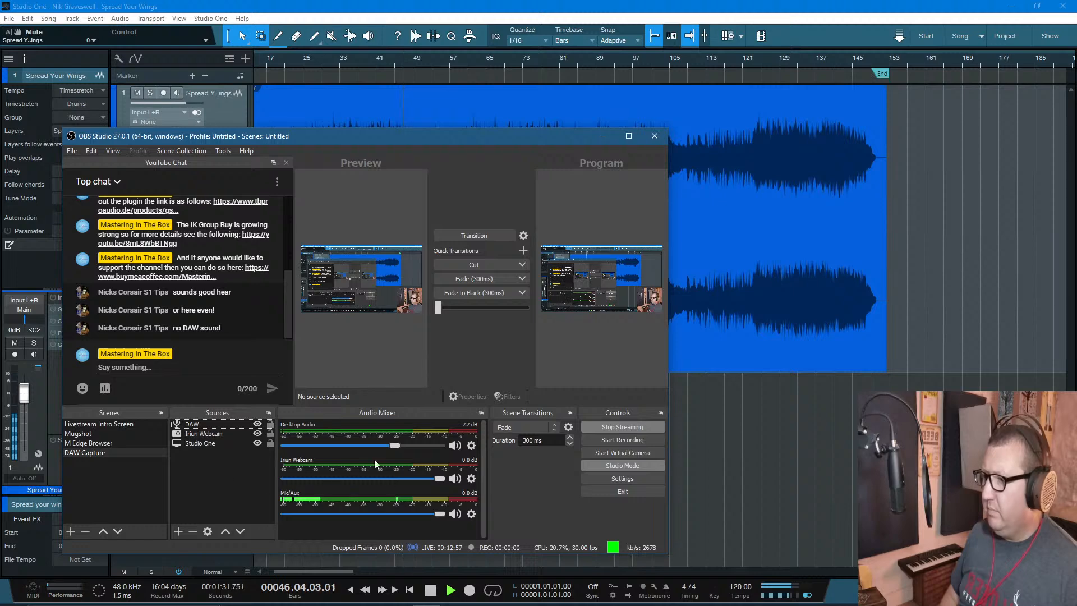
Step: Recheck the DAW source's device in the DAW Capture scene, then move song playback to about bar 65 and stop it
left_click(90, 453)
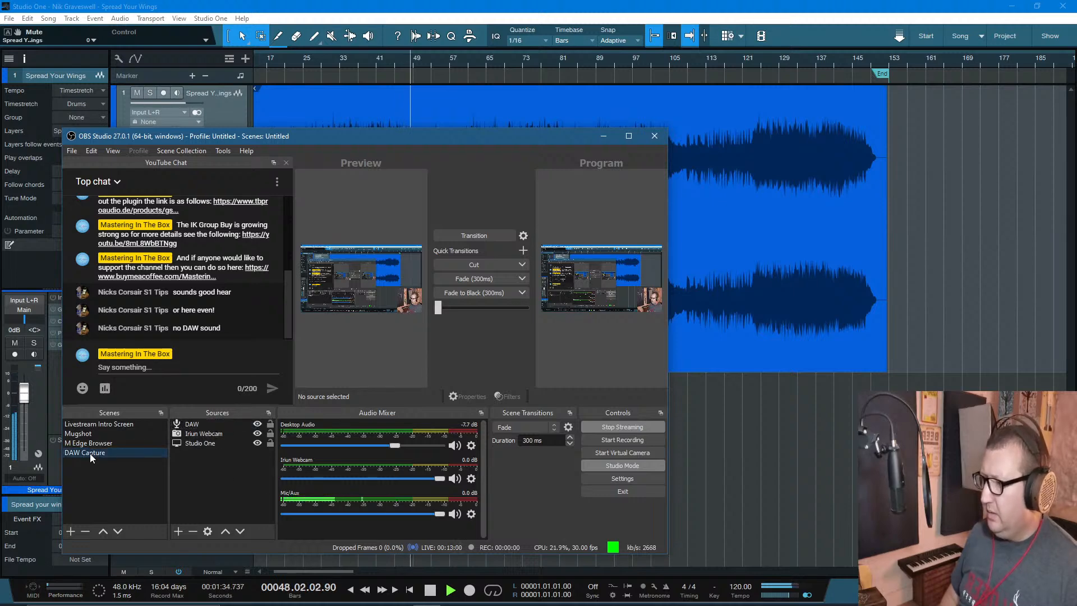
double_click(216, 424)
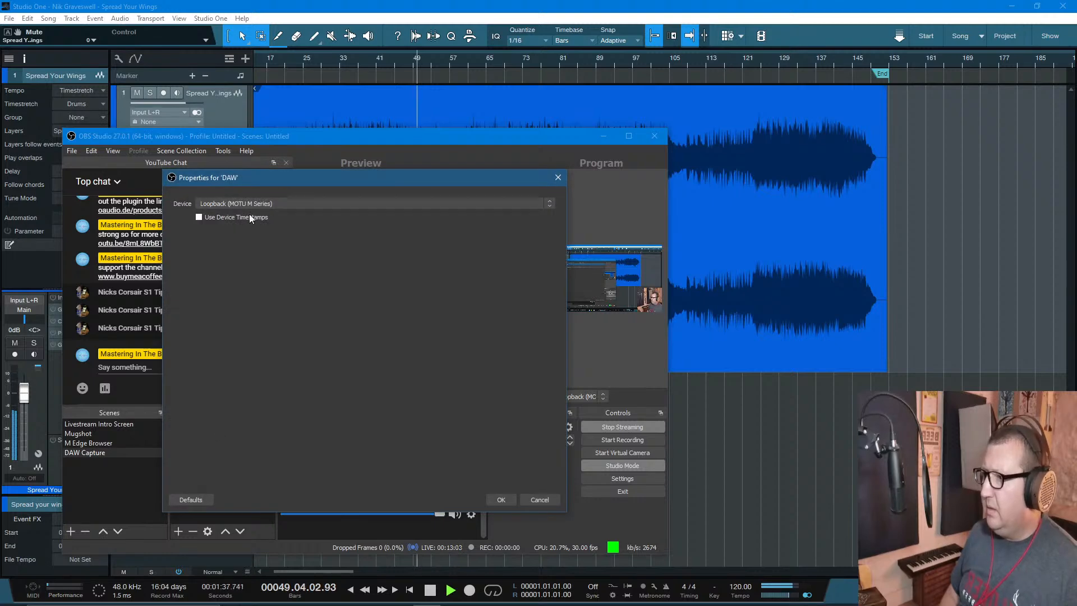
left_click(501, 500)
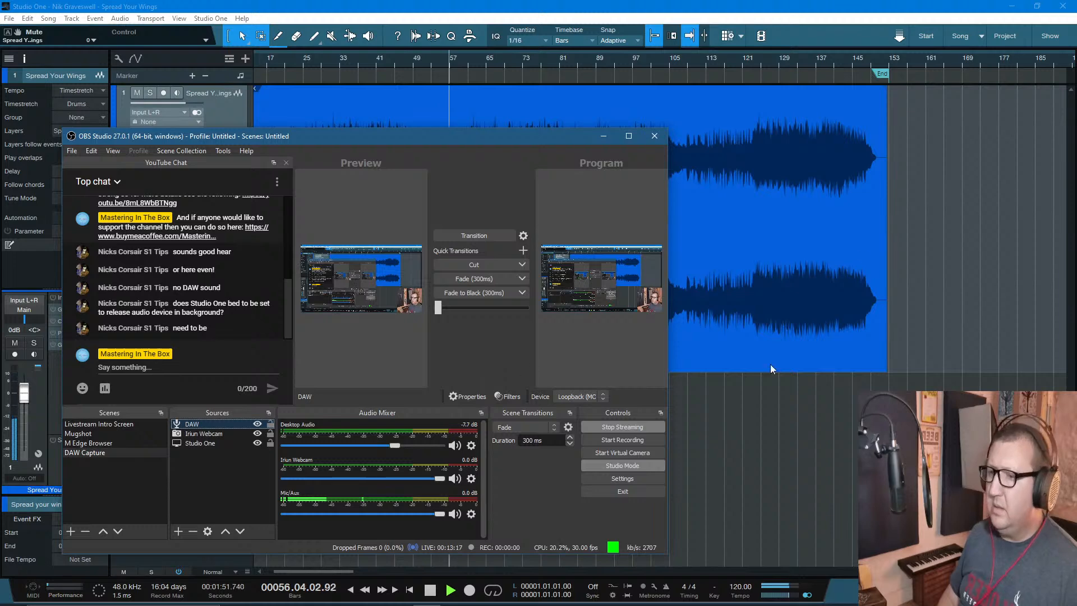
left_click(489, 63)
key("space")
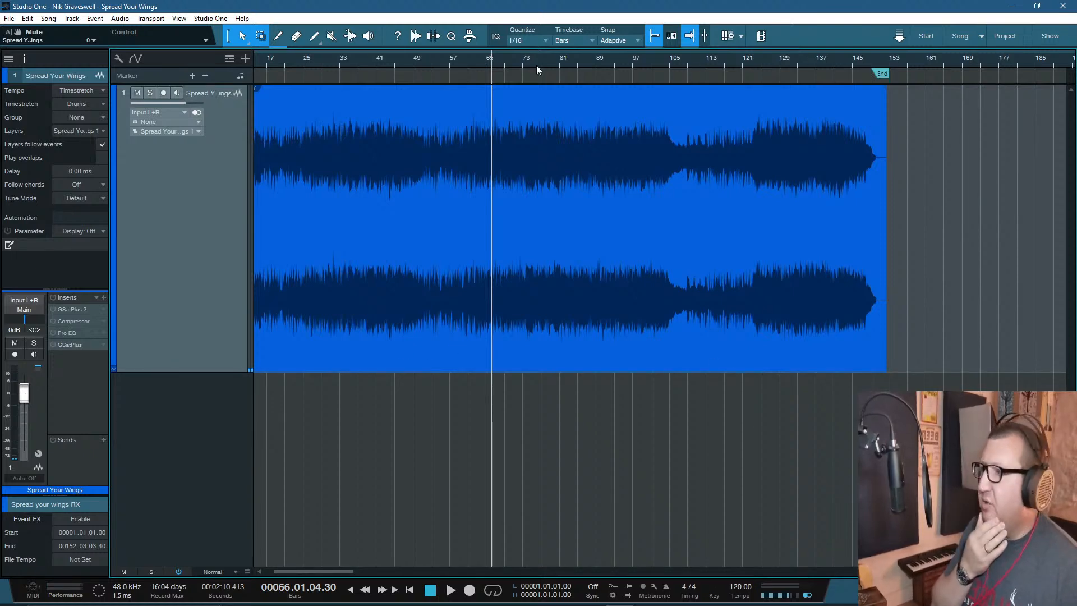
Step: In Studio One's audio setup, keep MOTU M Series as the audio device and enable Release audio device in background
left_click(429, 598)
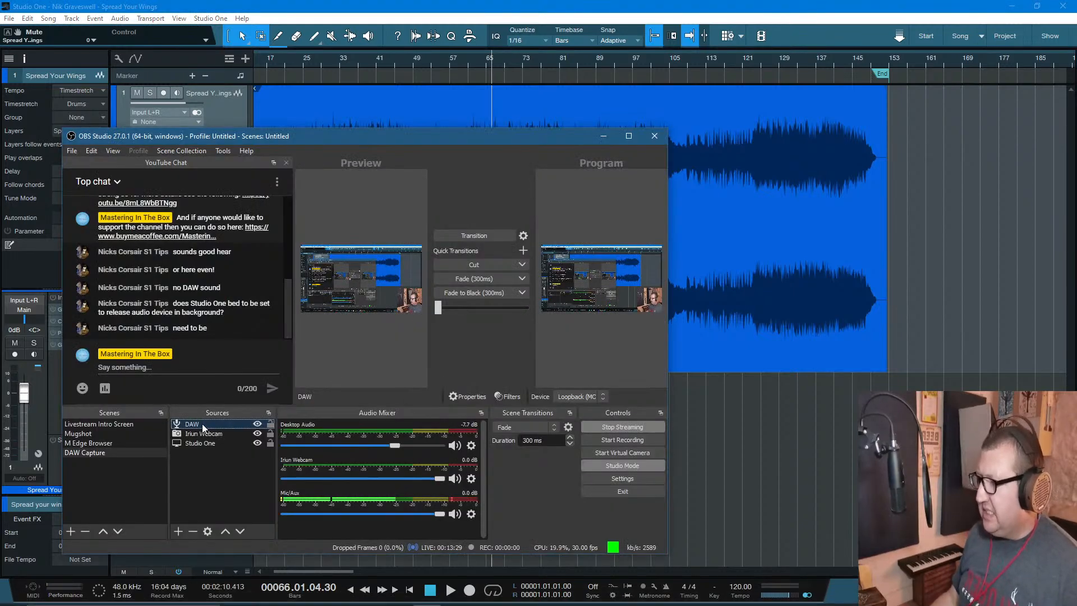
left_click(926, 36)
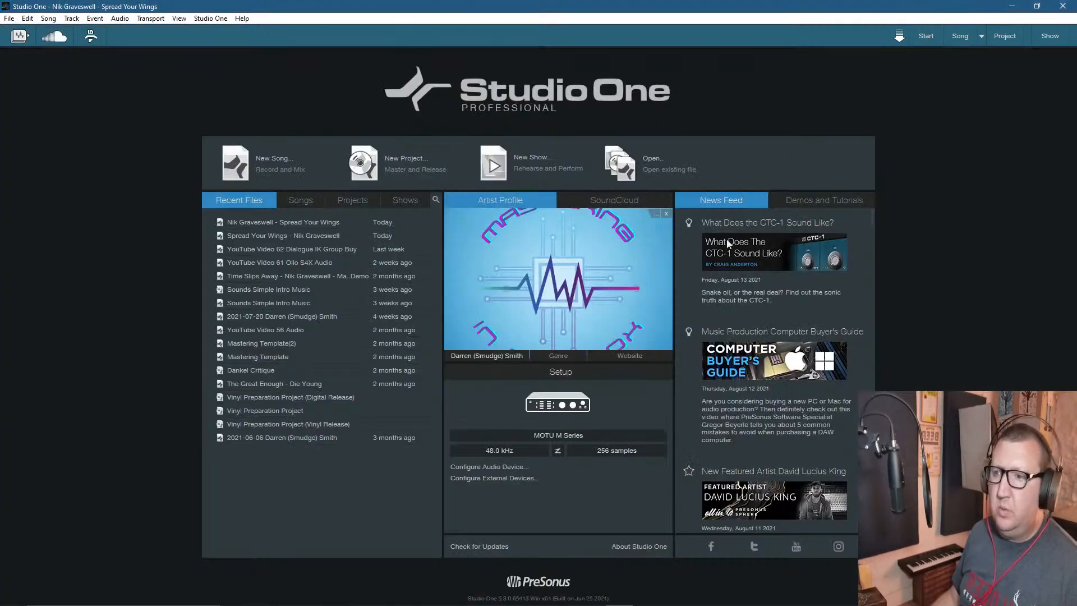
left_click(544, 439)
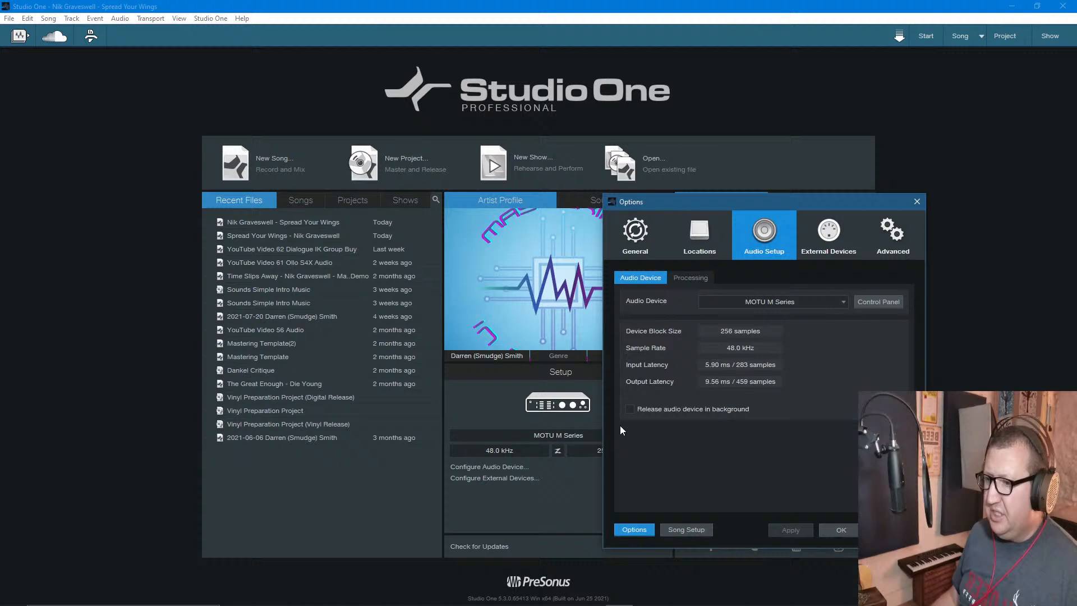
left_click(758, 302)
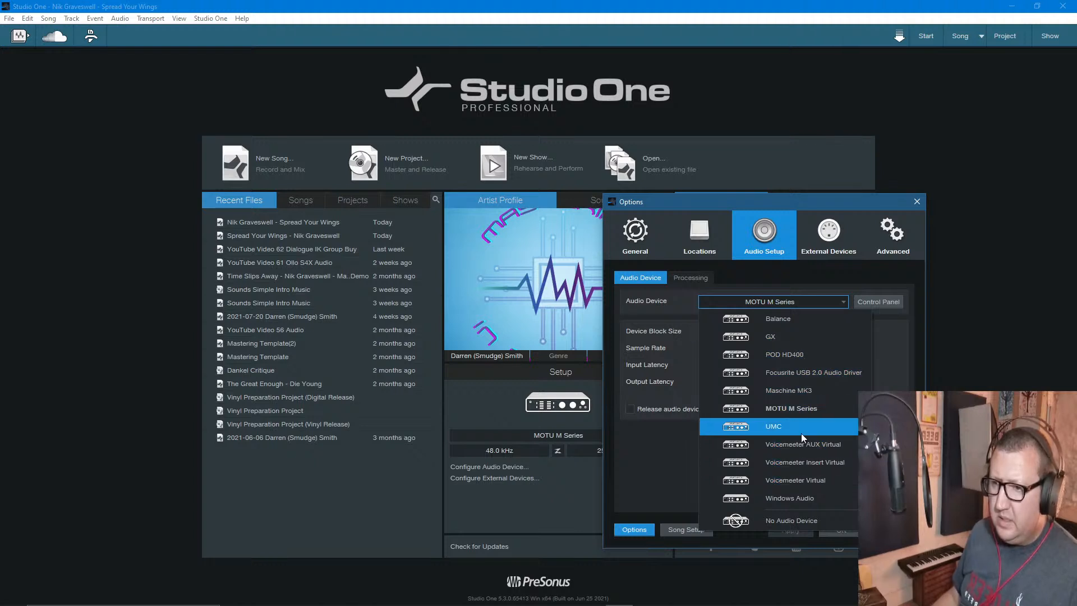
left_click(799, 409)
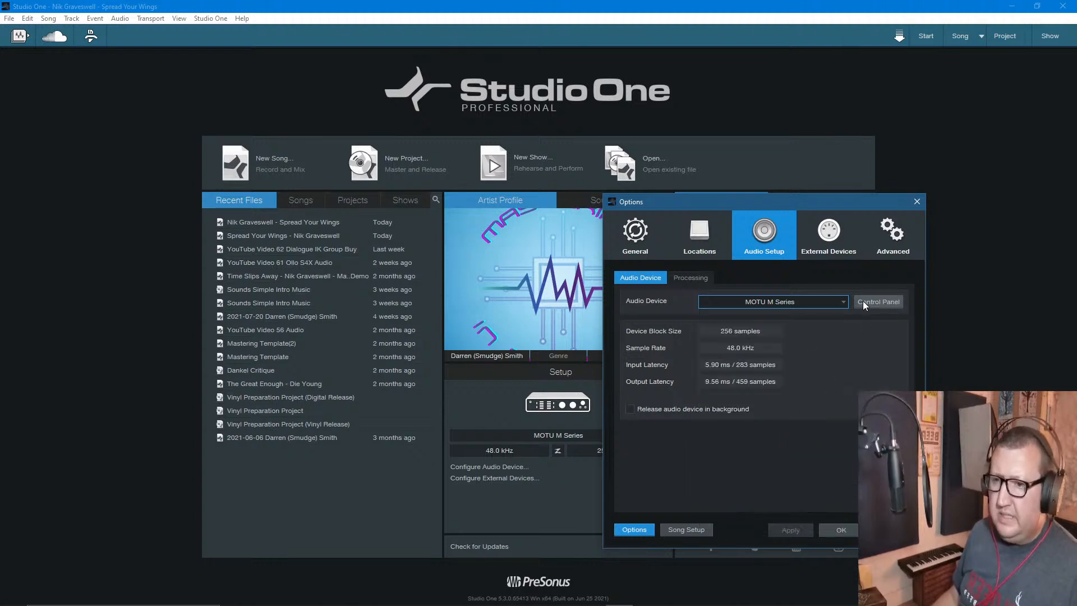
left_click(630, 410)
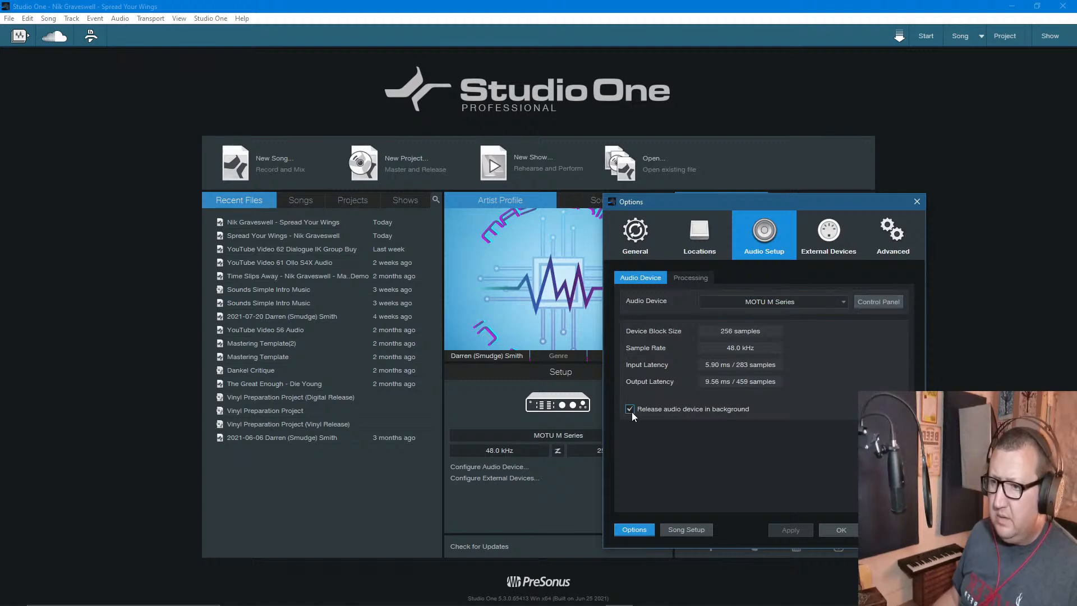
left_click(842, 530)
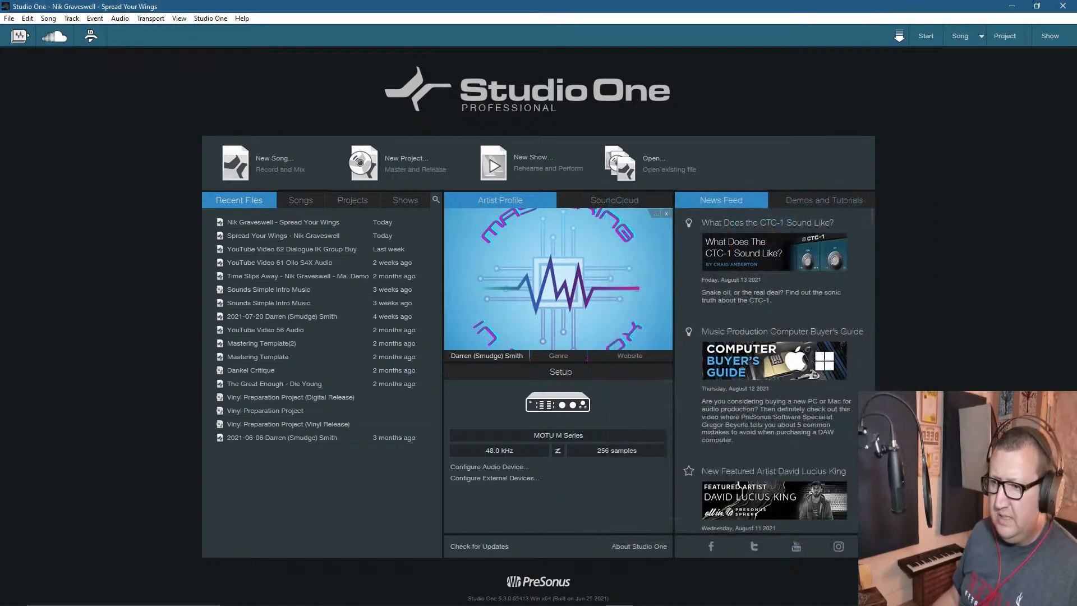
Step: Go back to the song, switch to OBS Studio, and set the peak meter type to True Peak (Higher CPU usage) in its audio settings
left_click(960, 36)
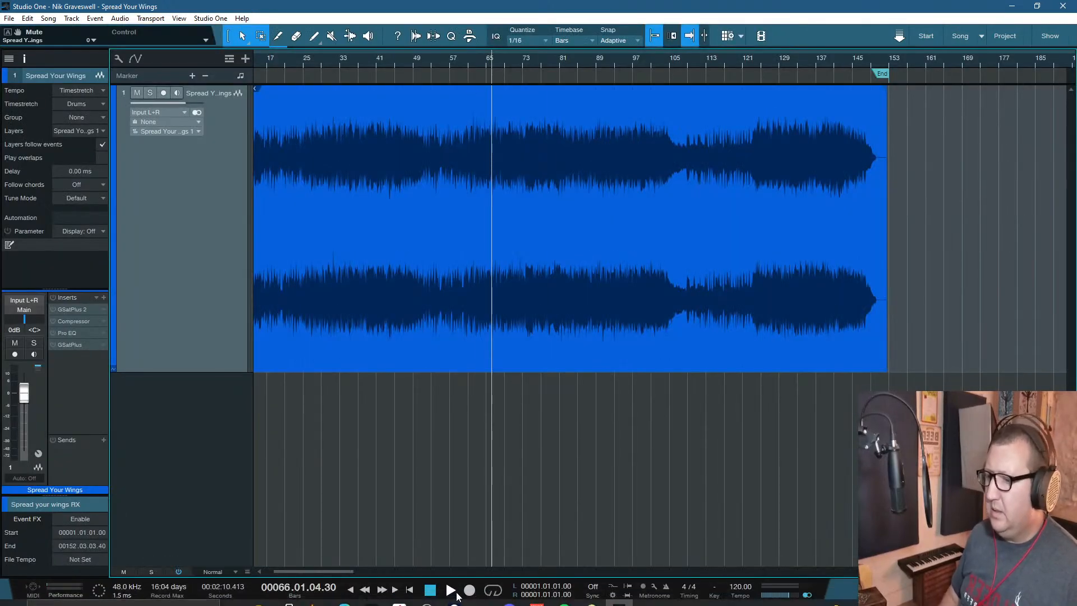
left_click(426, 595)
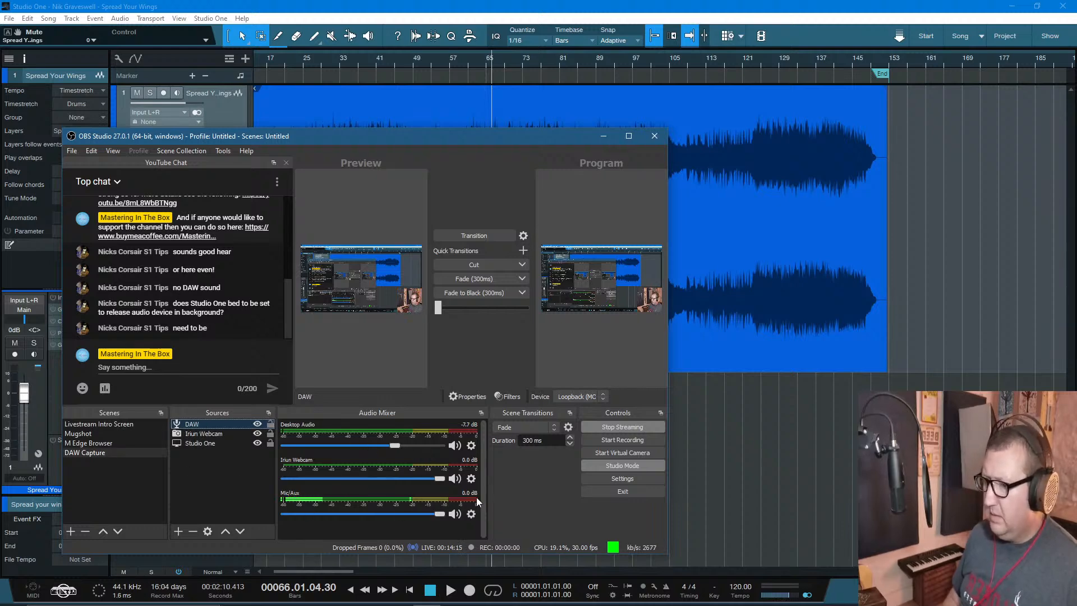
left_click(625, 481)
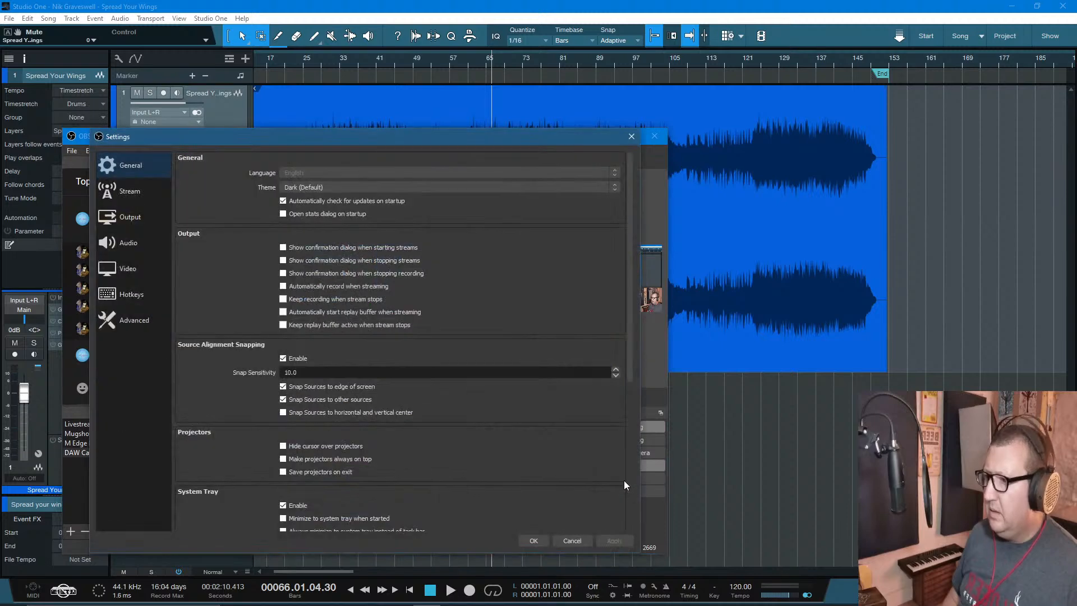
left_click(139, 241)
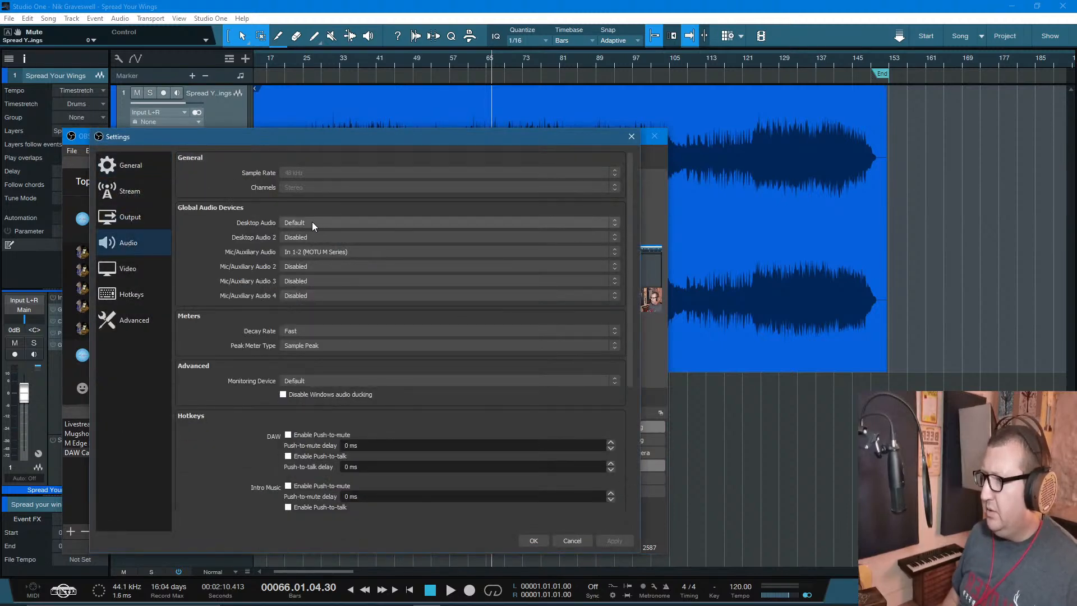
scroll(337, 275, "down", 3)
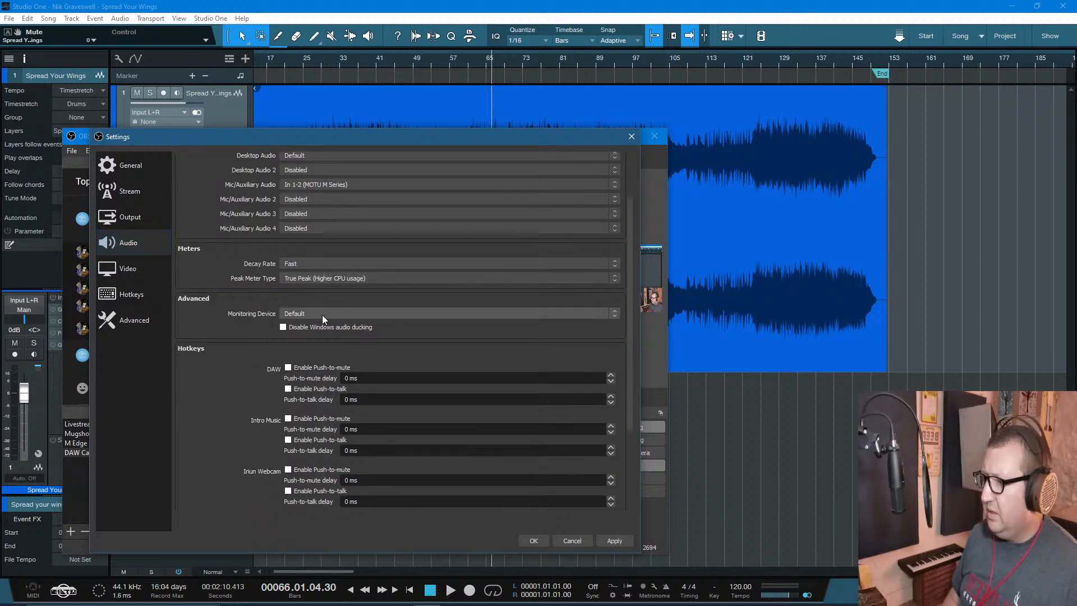
scroll(336, 318, "up", 3)
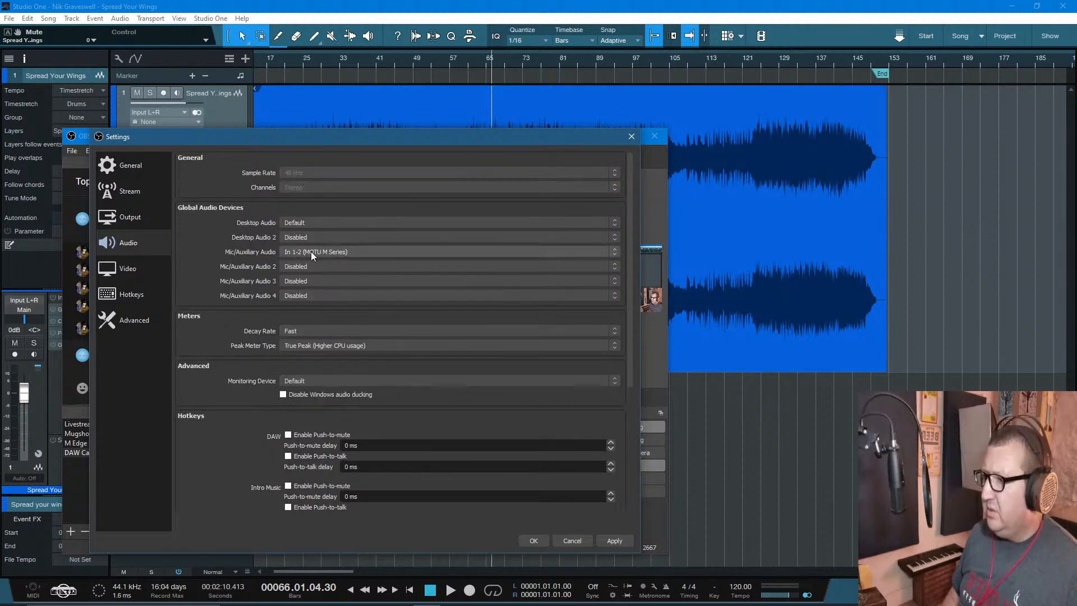
Step: Set Mic/Auxiliary Audio to Loopback Mix (MOTU M Series) in the OBS audio settings and remove the DAW source from the DAW Capture scene
left_click(340, 251)
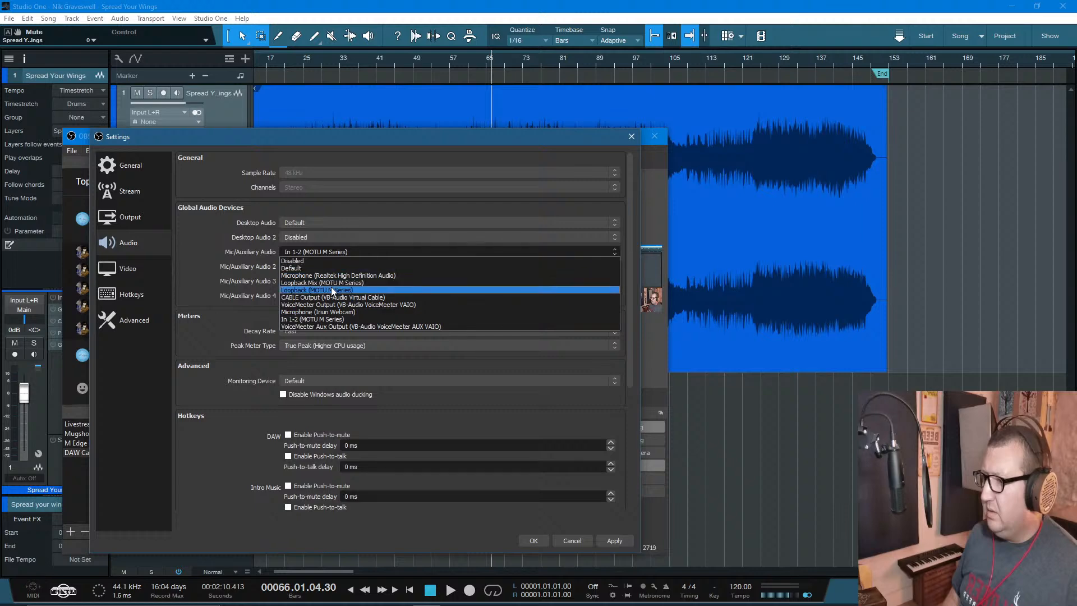
left_click(345, 320)
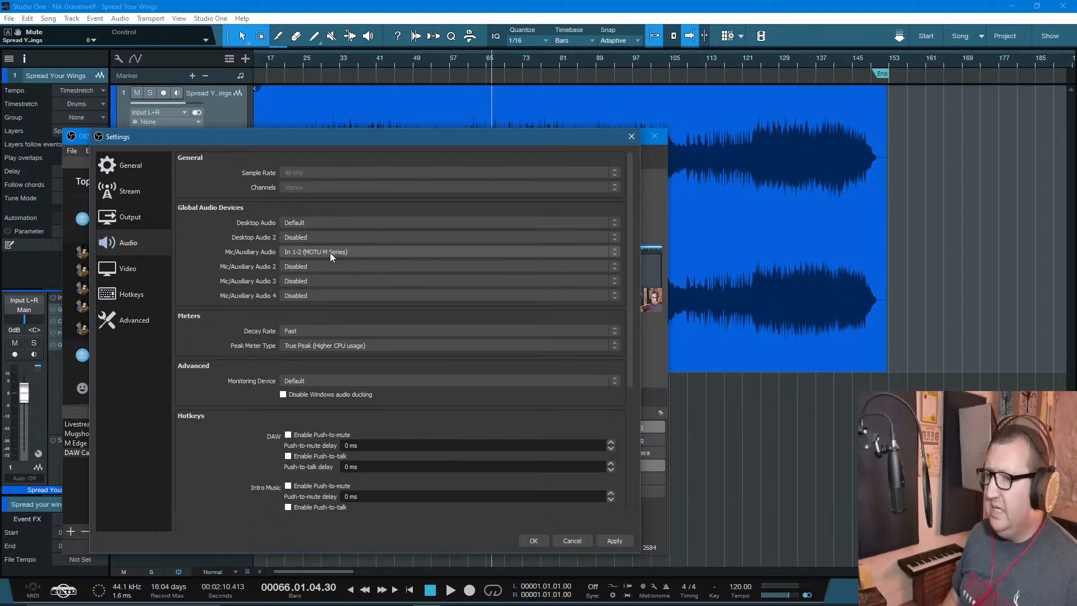
left_click(346, 253)
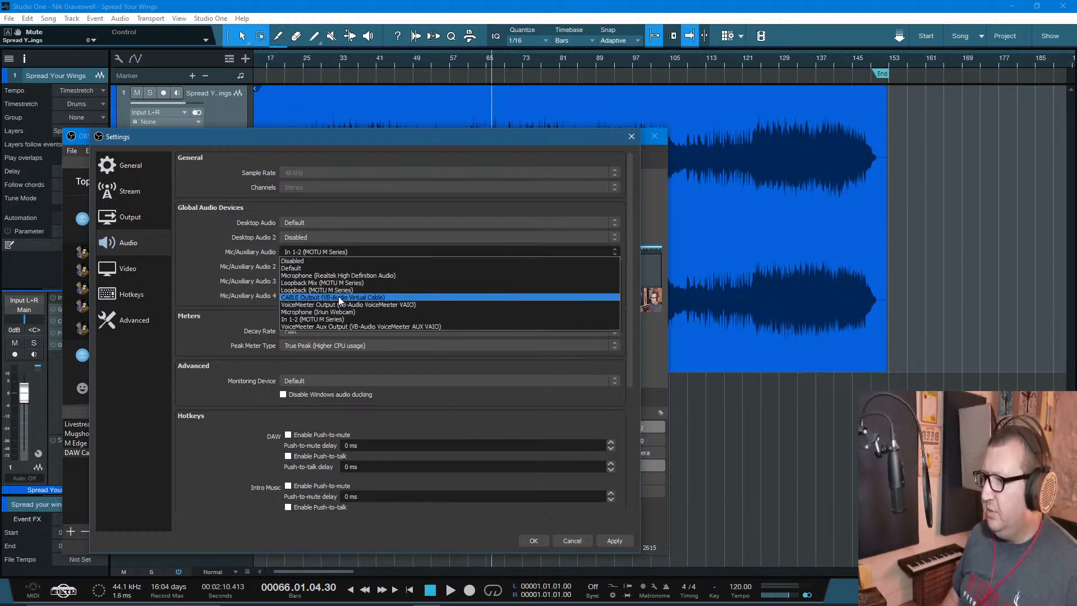
left_click(329, 283)
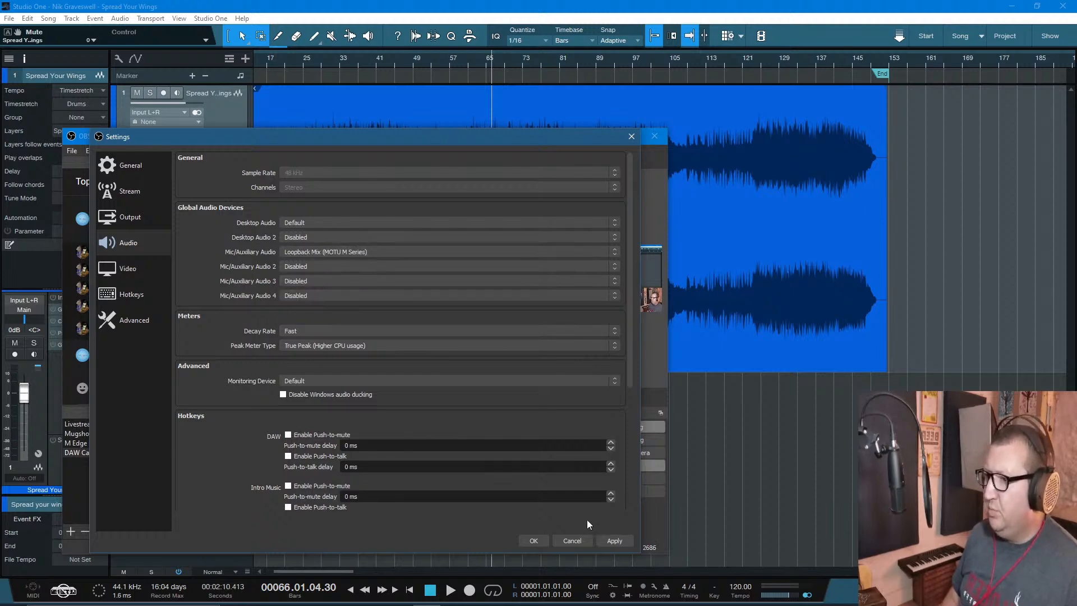
left_click(533, 540)
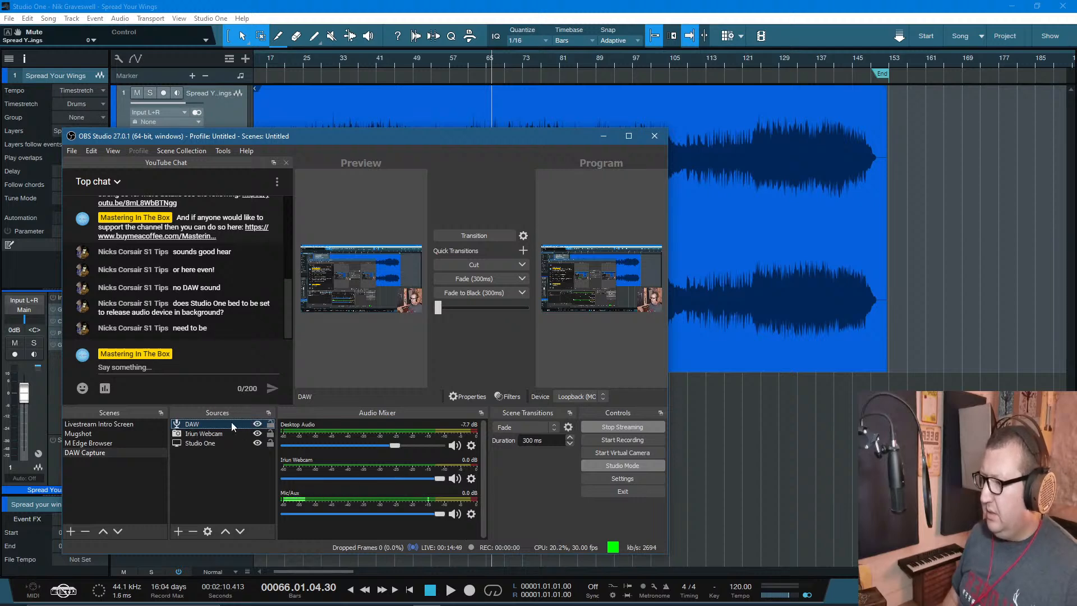
left_click(193, 531)
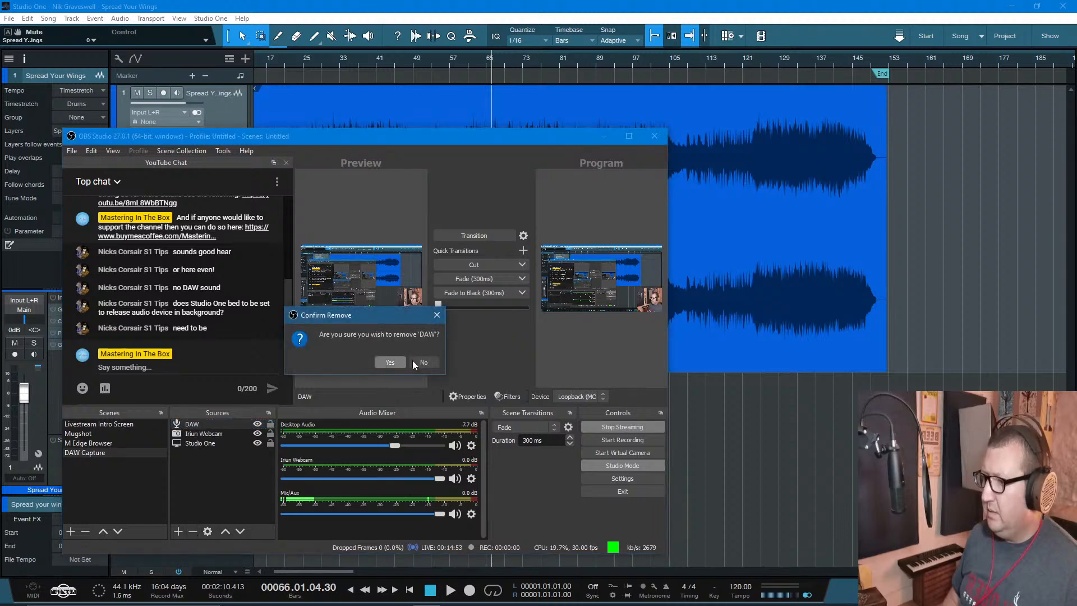
left_click(388, 361)
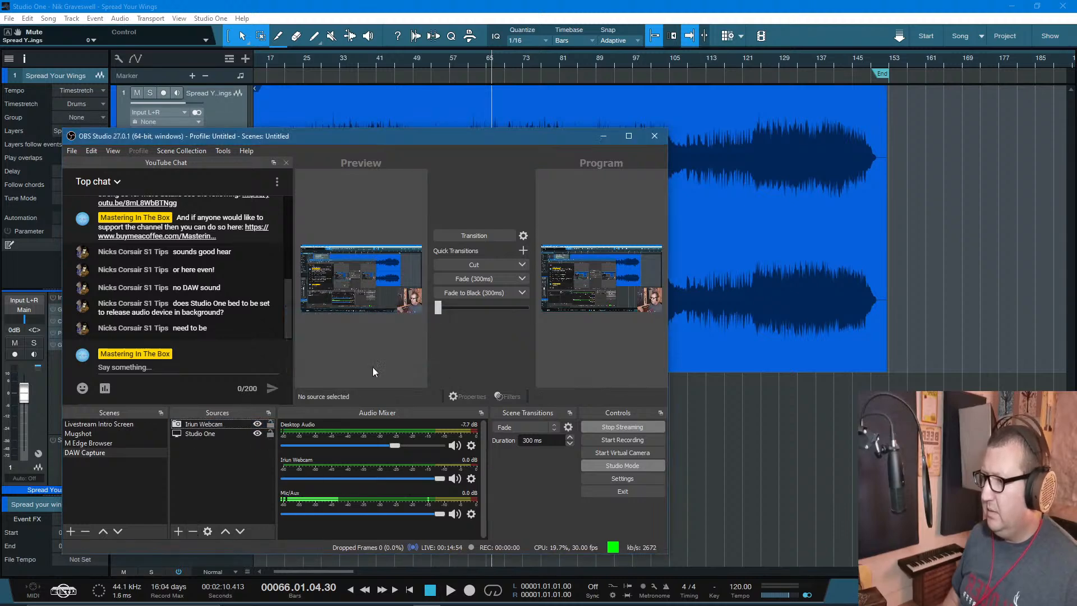
Step: Play the song in Studio One from about bar 53, check the OBS Studio mixer, and play again from about bar 59 before stopping
left_click(433, 55)
left_click(449, 590)
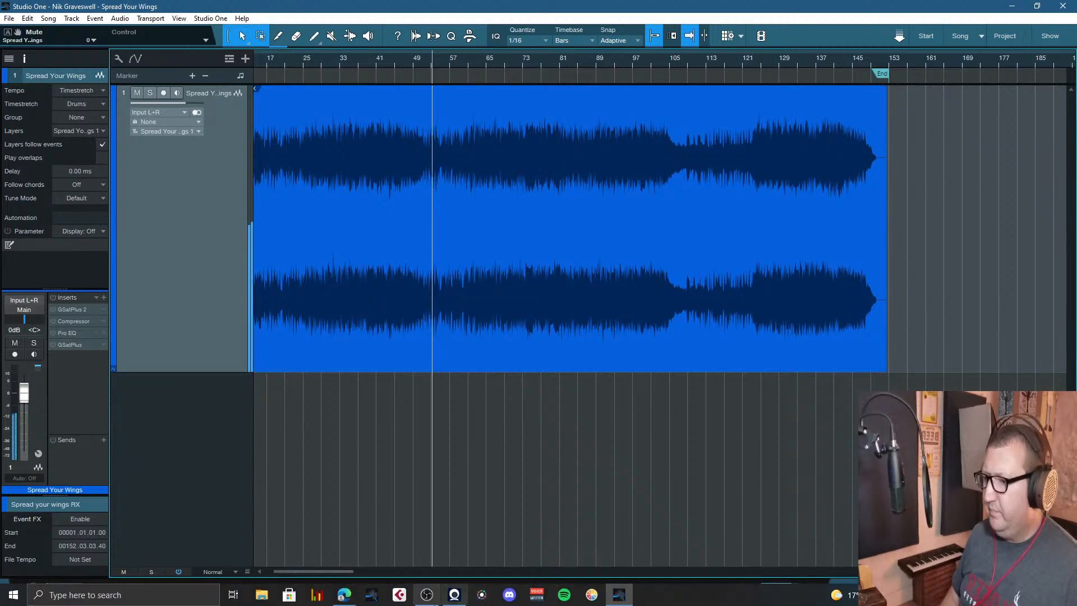
left_click(427, 596)
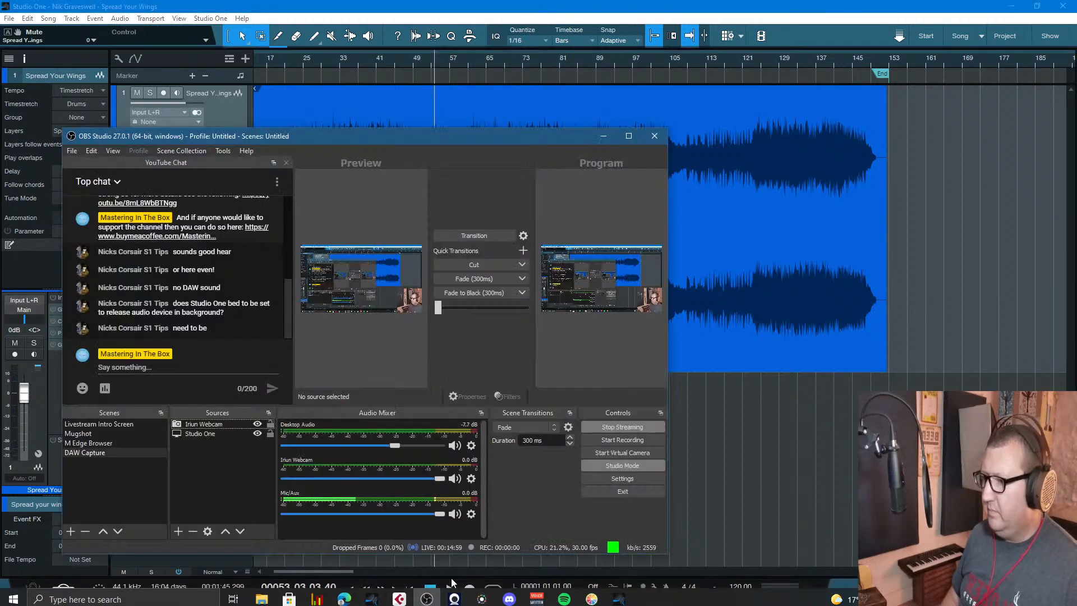
left_click(464, 56)
key("space")
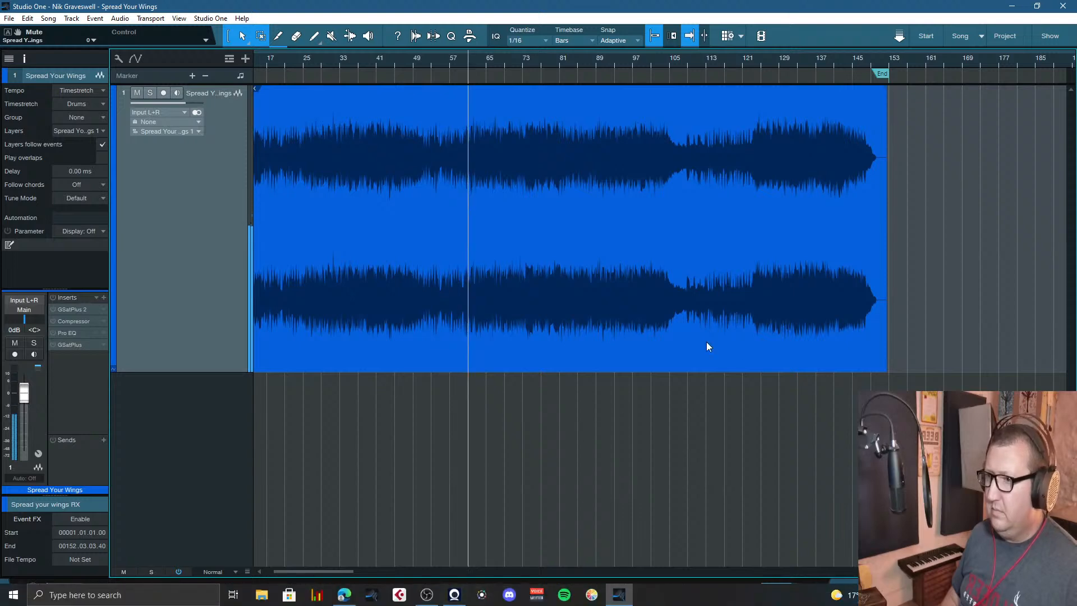
key("space")
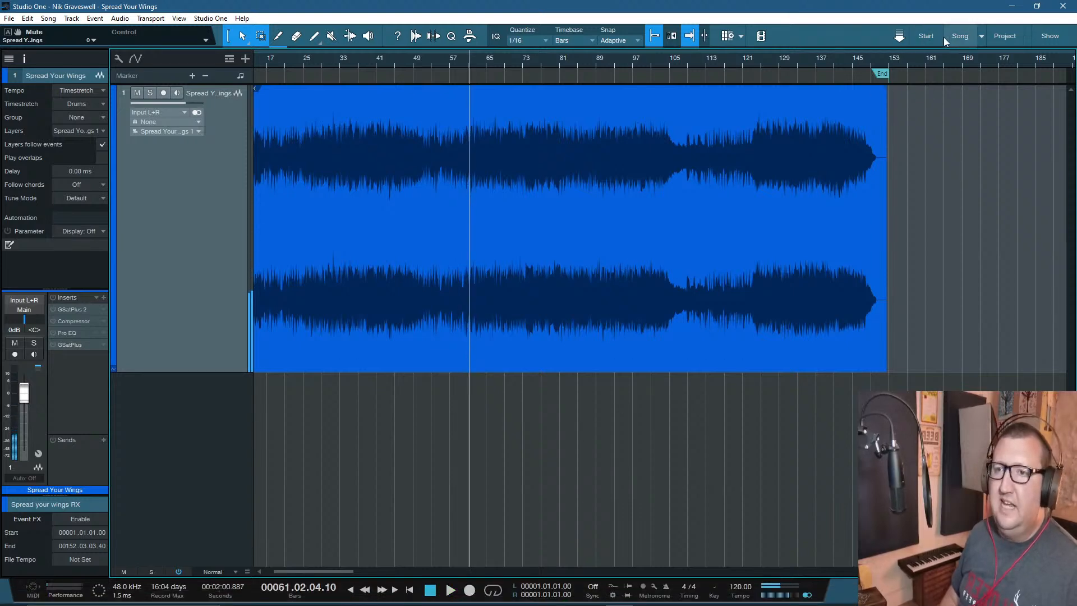
Step: In Studio One's audio device setup, turn off Release audio device in background and return to the song
left_click(926, 36)
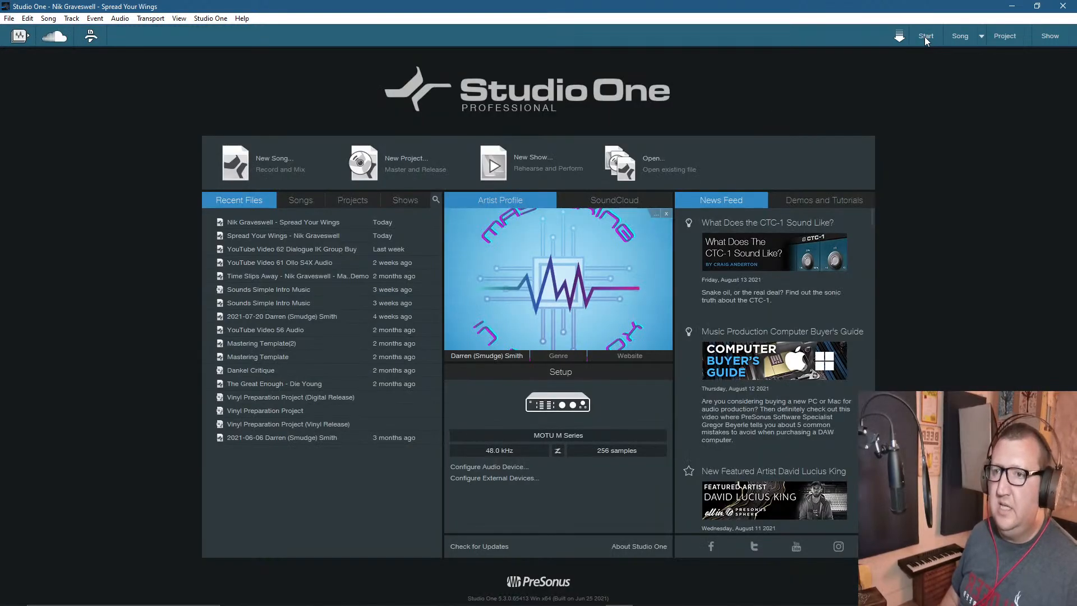
left_click(493, 469)
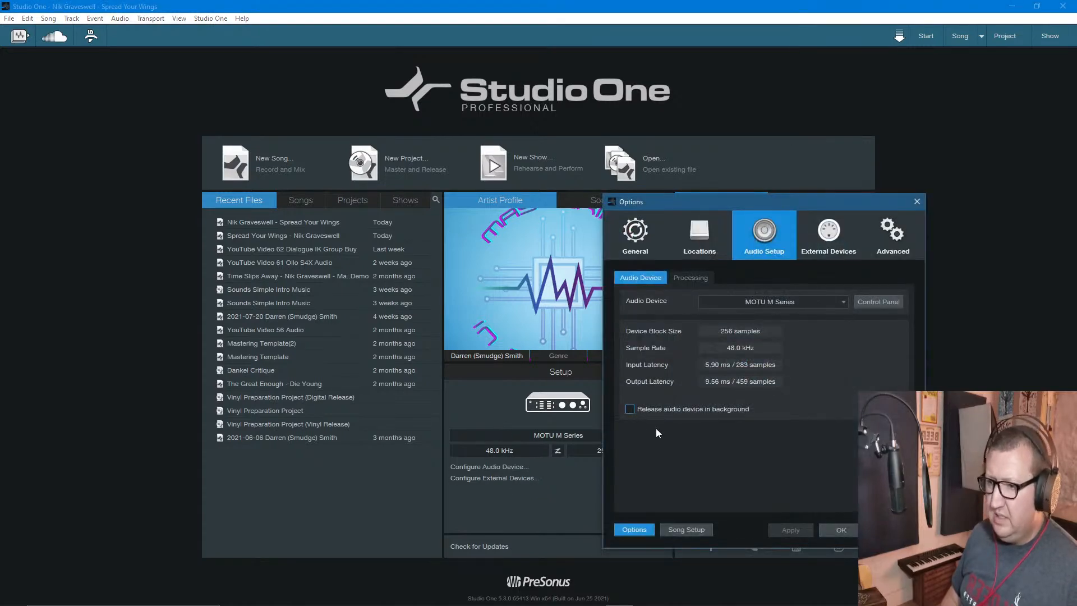
left_click(836, 529)
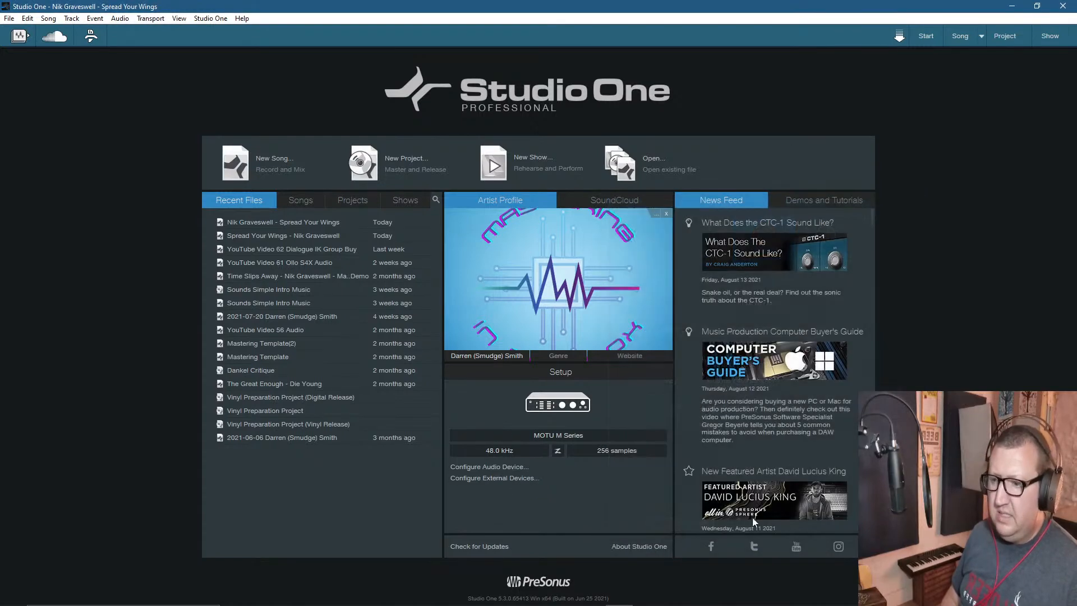
left_click(955, 36)
Step: Play the song from about bar 65, check the mixer in OBS Studio, and return to Studio One to stop playback
left_click(489, 62)
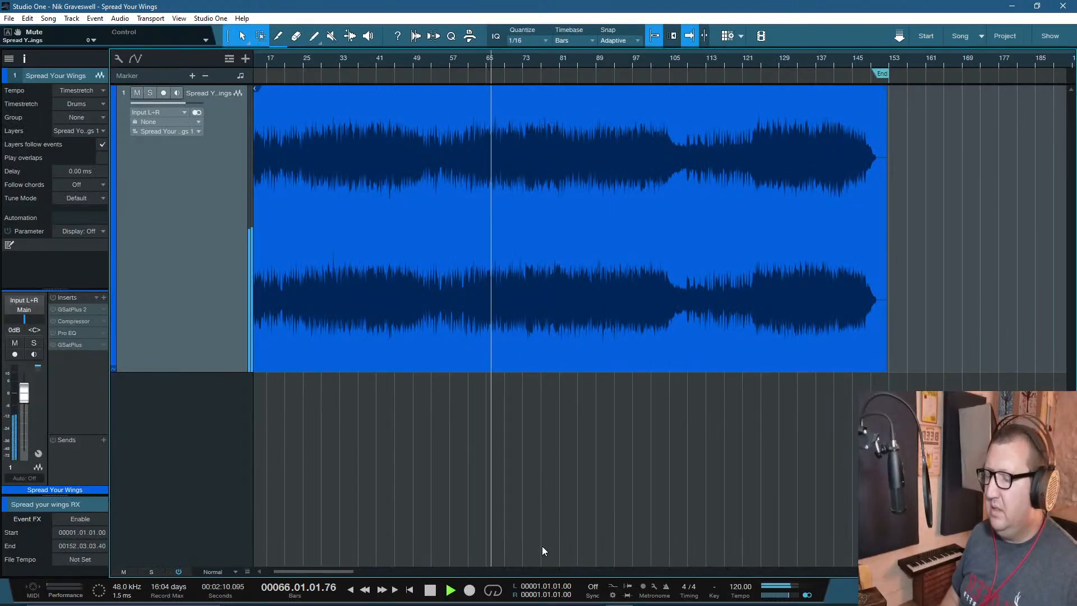
left_click(427, 595)
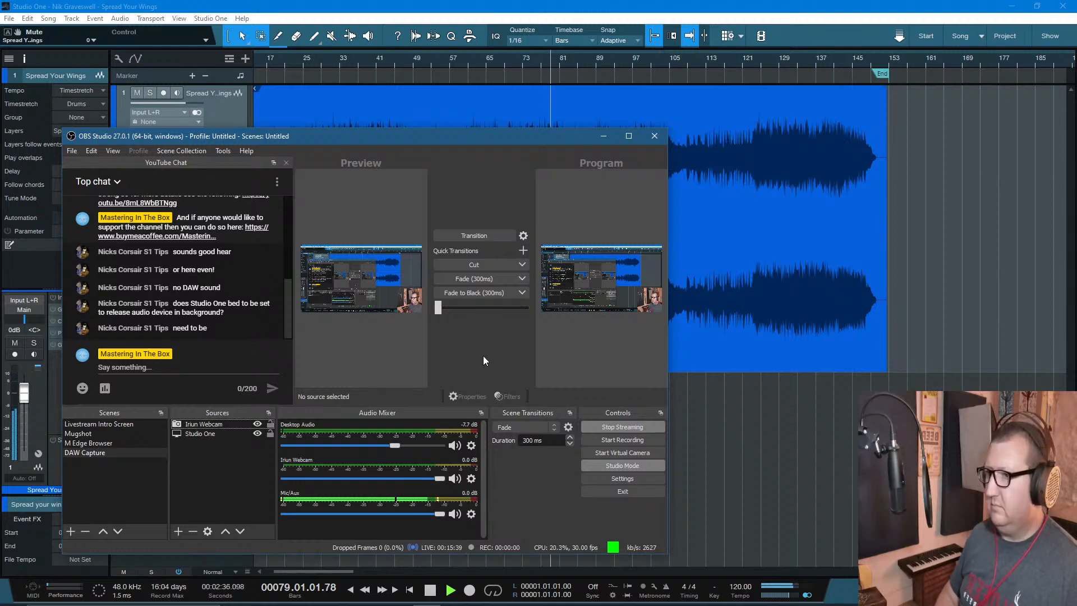
left_click(409, 300)
left_click(557, 87)
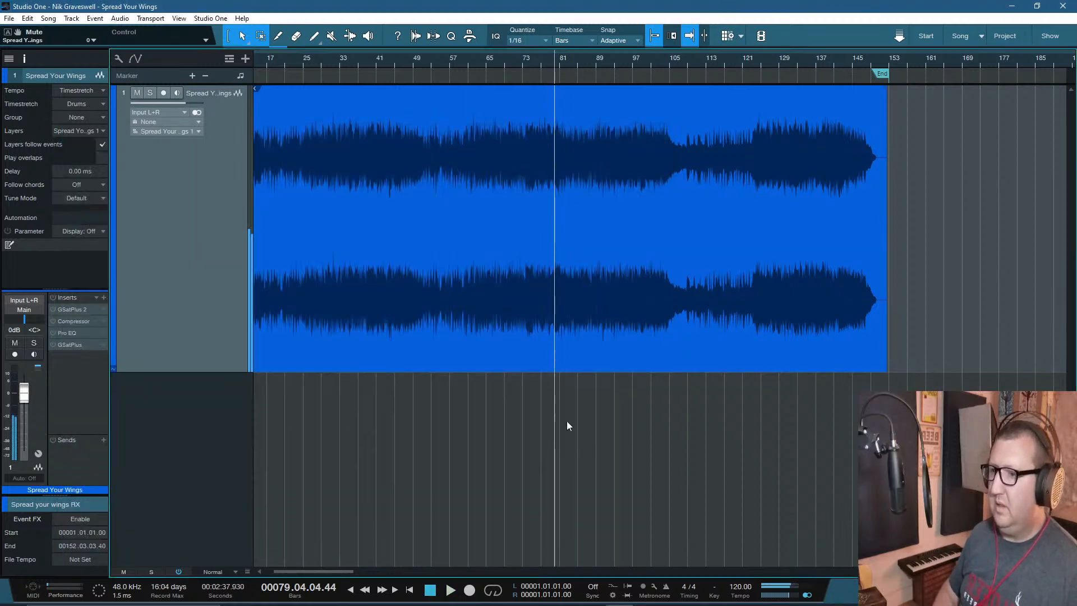
Step: Switch to OBS Studio, choose the M Edge Browser scene and transition it to the live program
left_click(427, 599)
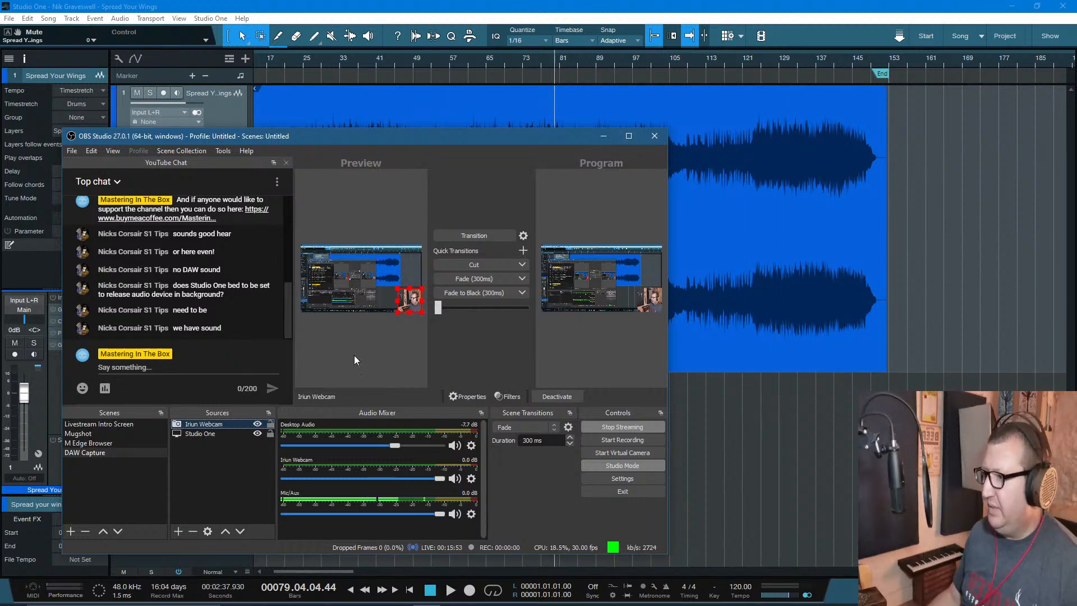
left_click(99, 437)
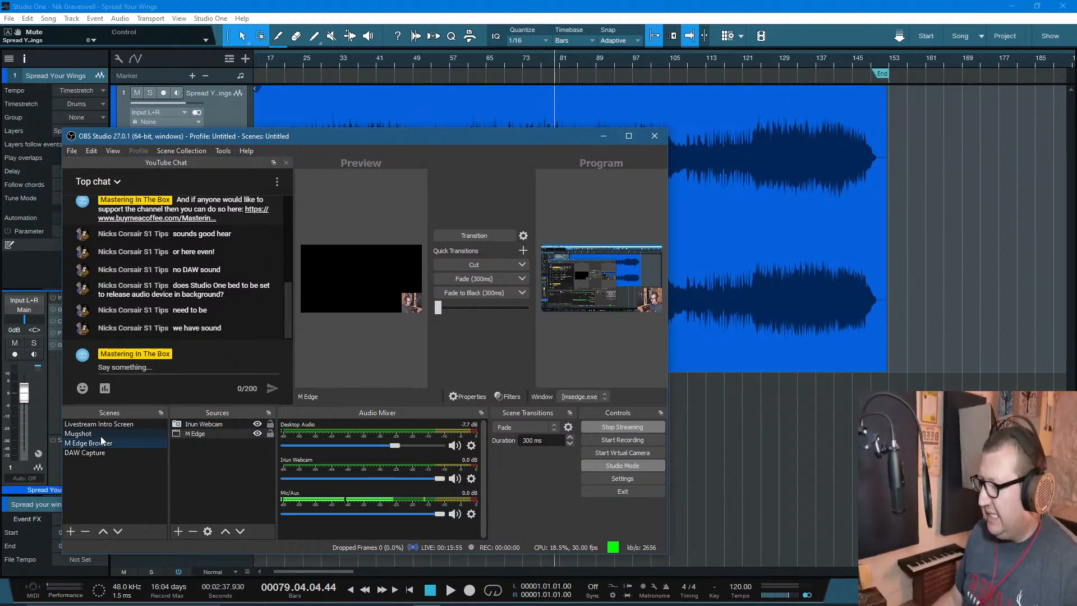
left_click(484, 235)
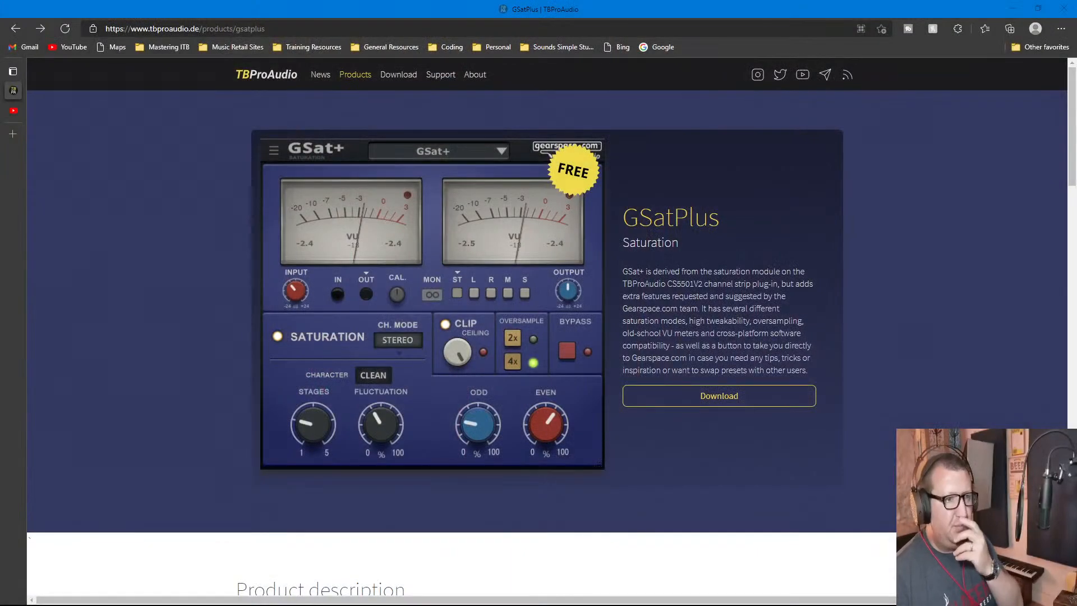
Step: Review the TBProAudio GSatPlus page in the browser, covering its introduction, product description, features and downloads, and return to its beginning
left_click(919, 201)
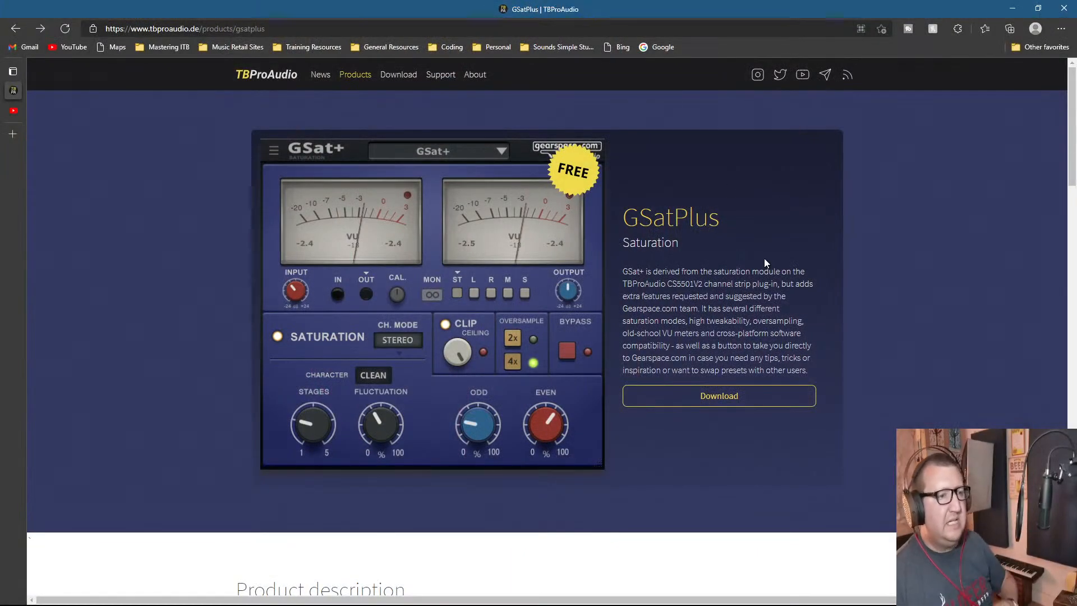
scroll(887, 230, "down", 1)
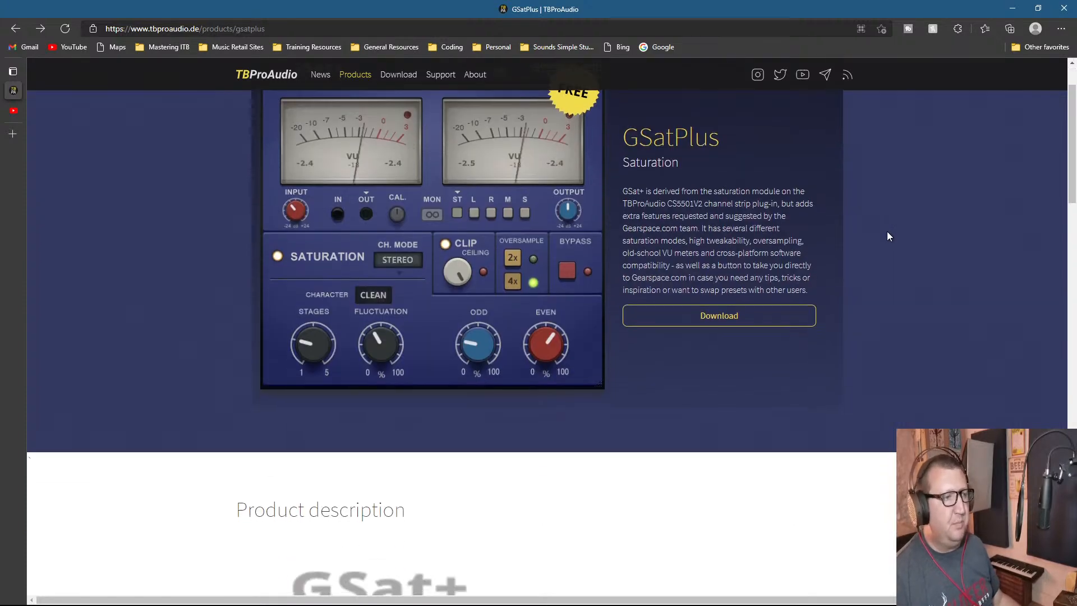
scroll(901, 233, "up", 1)
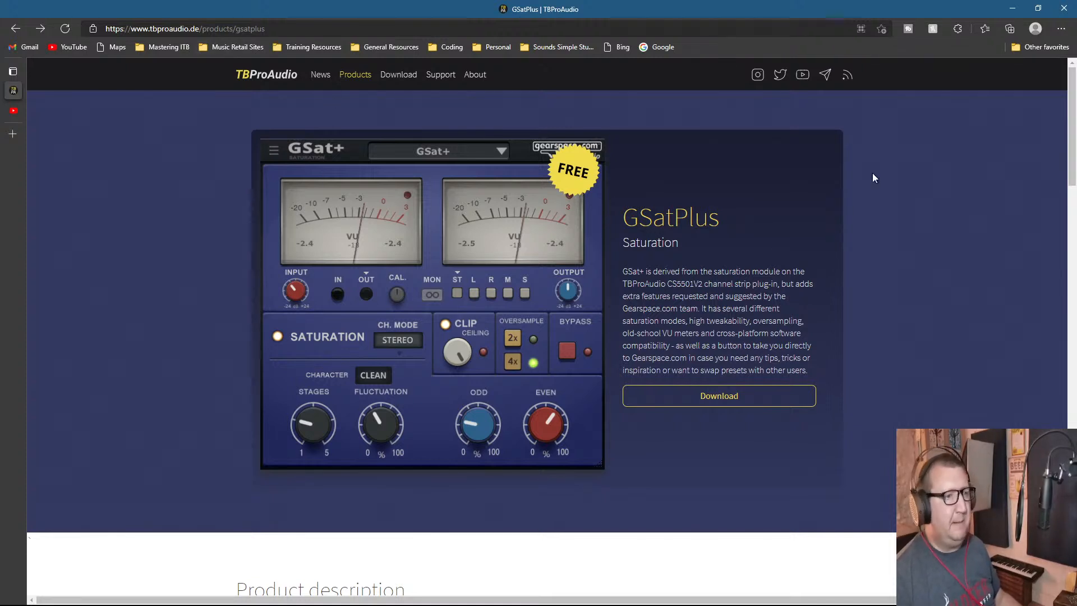
scroll(914, 256, "down", 1)
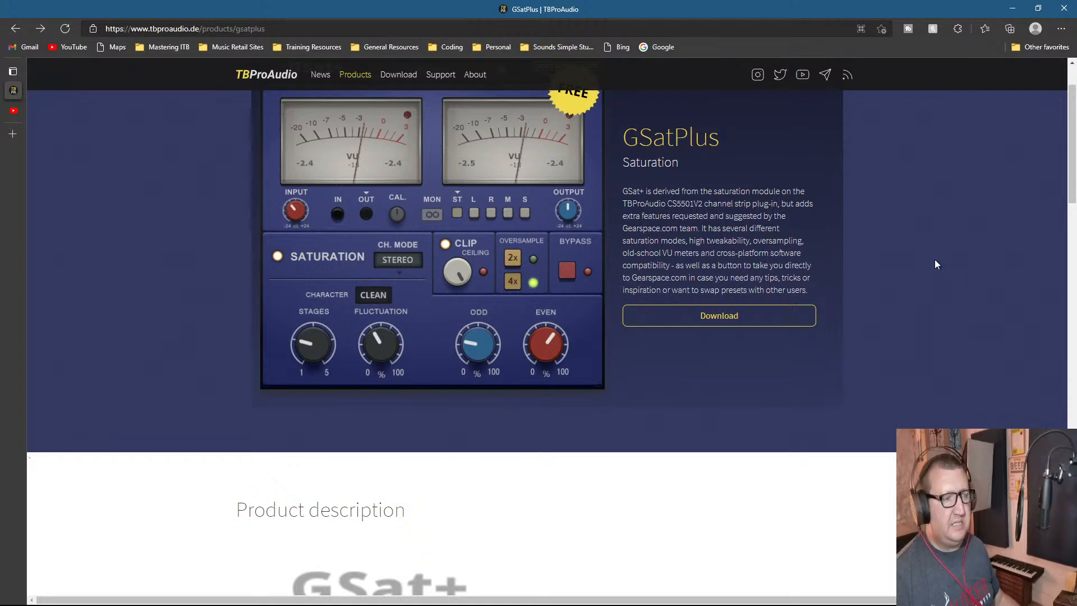
scroll(936, 261, "down", 3)
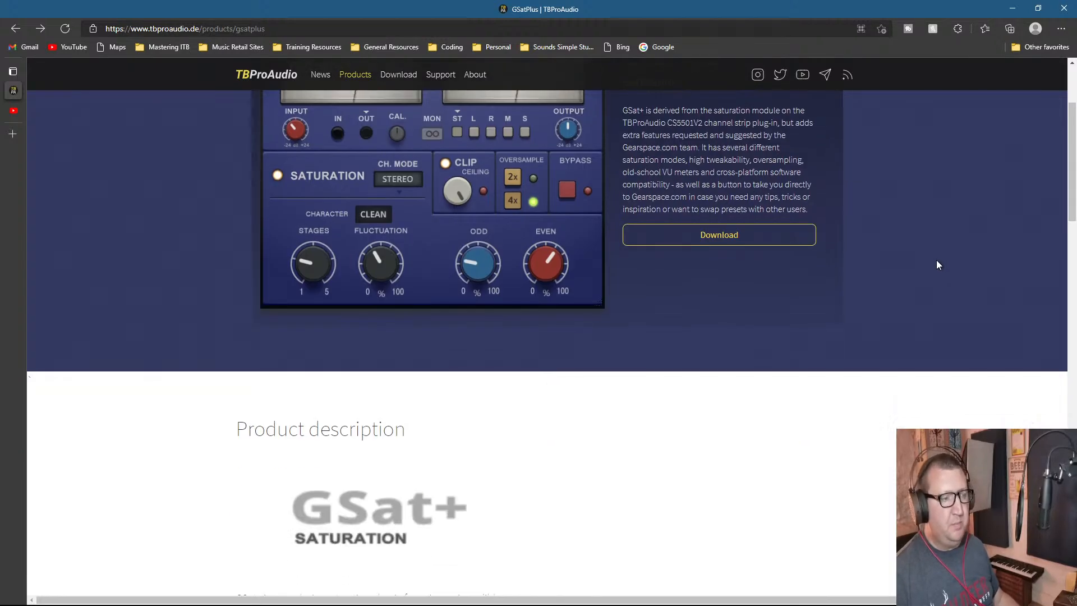
scroll(934, 260, "up", 2)
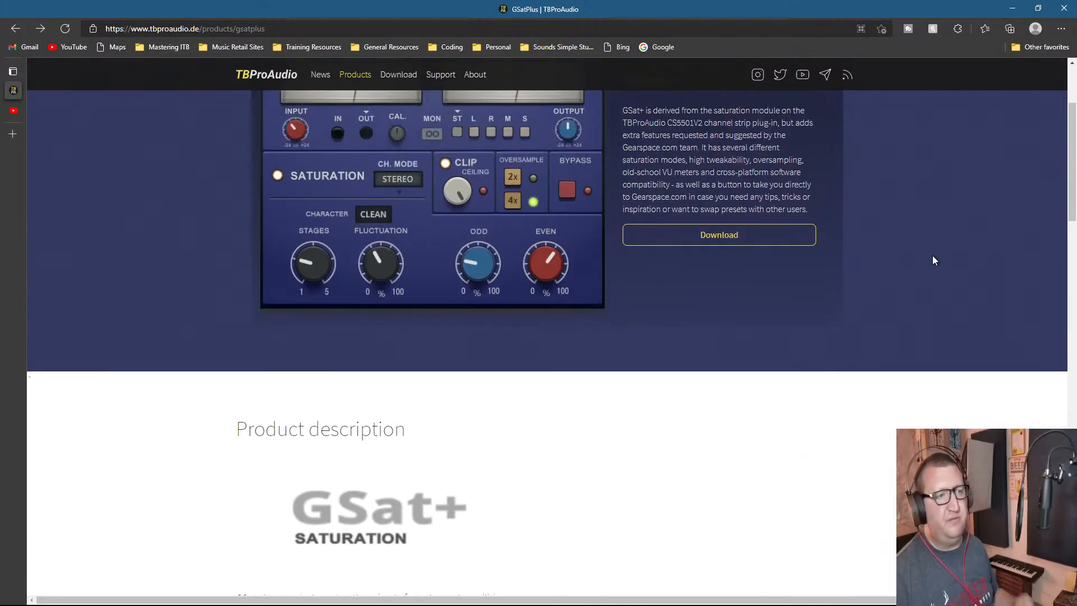
scroll(933, 262, "down", 4)
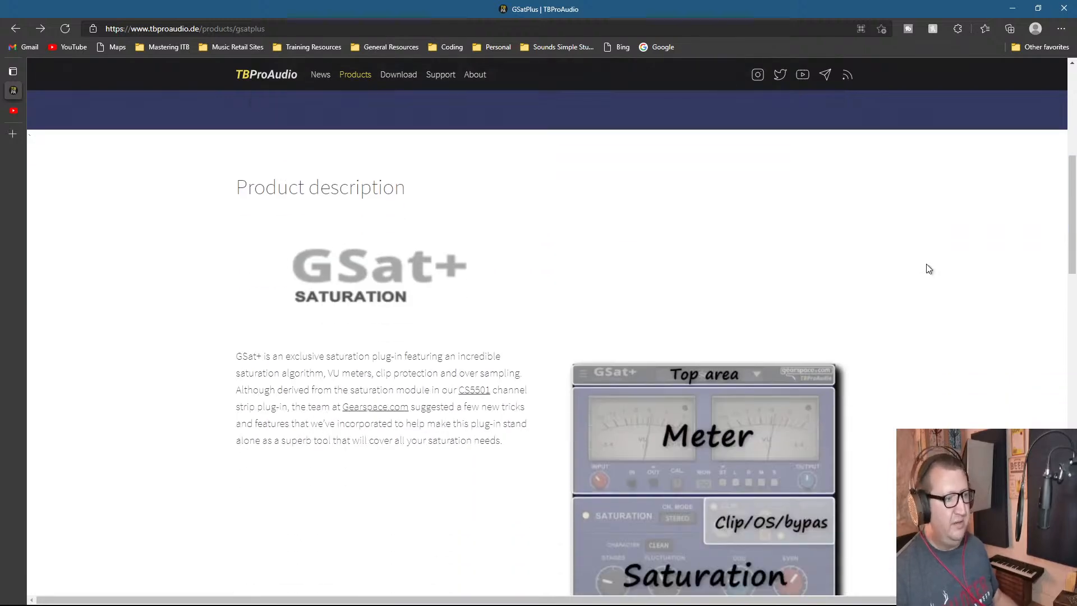
scroll(931, 262, "down", 3)
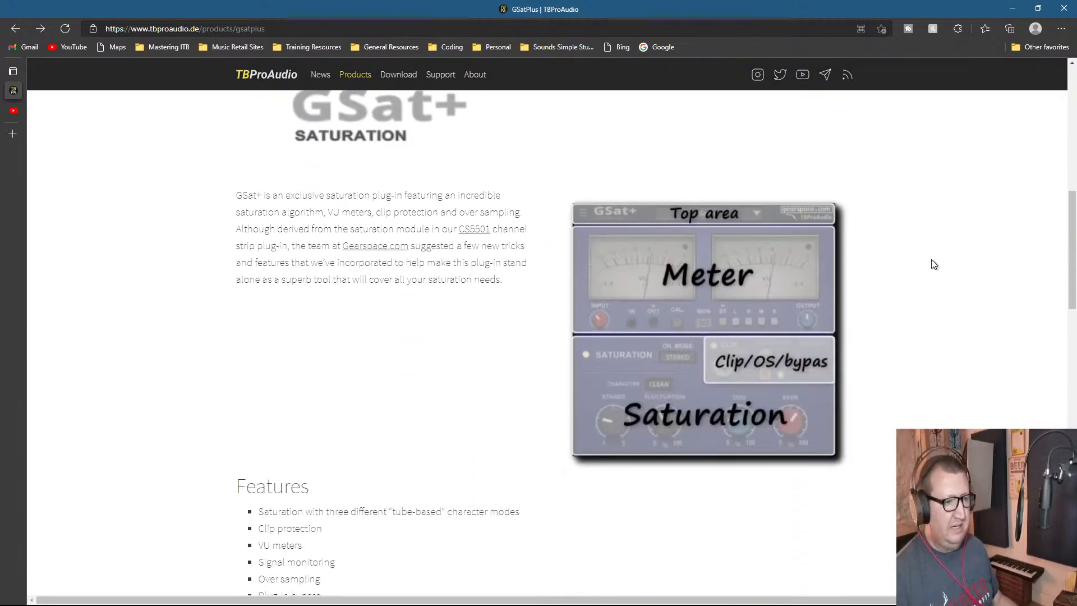
scroll(928, 263, "down", 1)
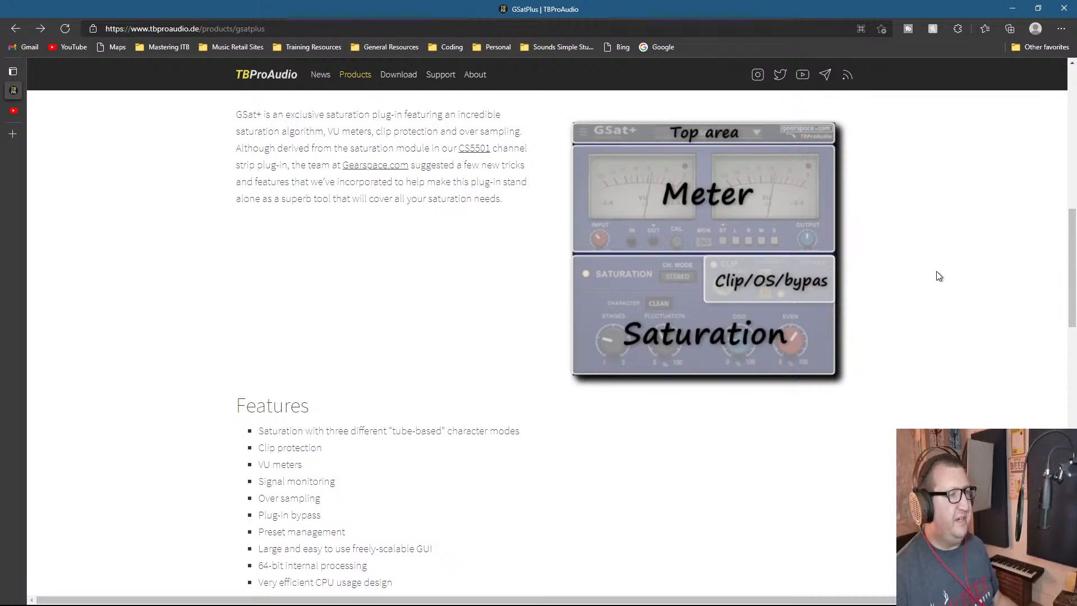
scroll(936, 271, "down", 2)
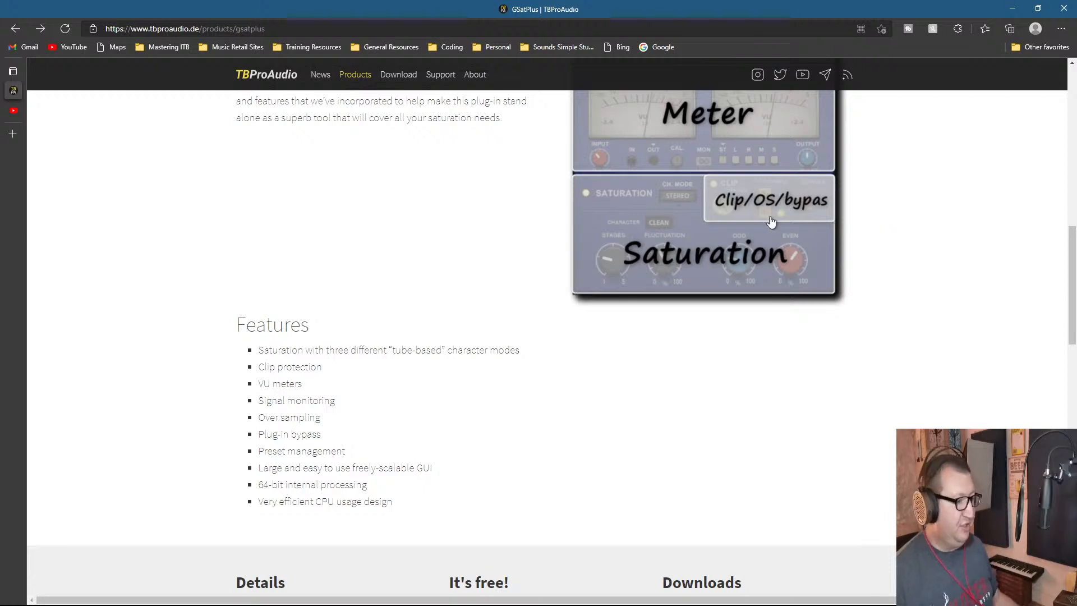
scroll(604, 387, "down", 2)
scroll(604, 387, "down", 3)
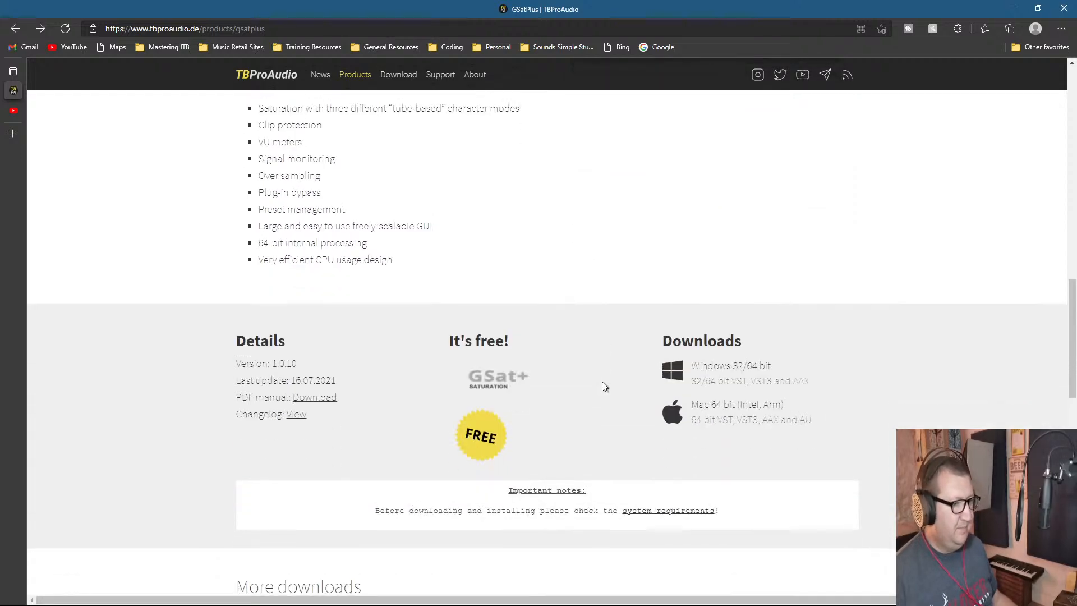
scroll(604, 385, "up", 7)
scroll(530, 382, "up", 5)
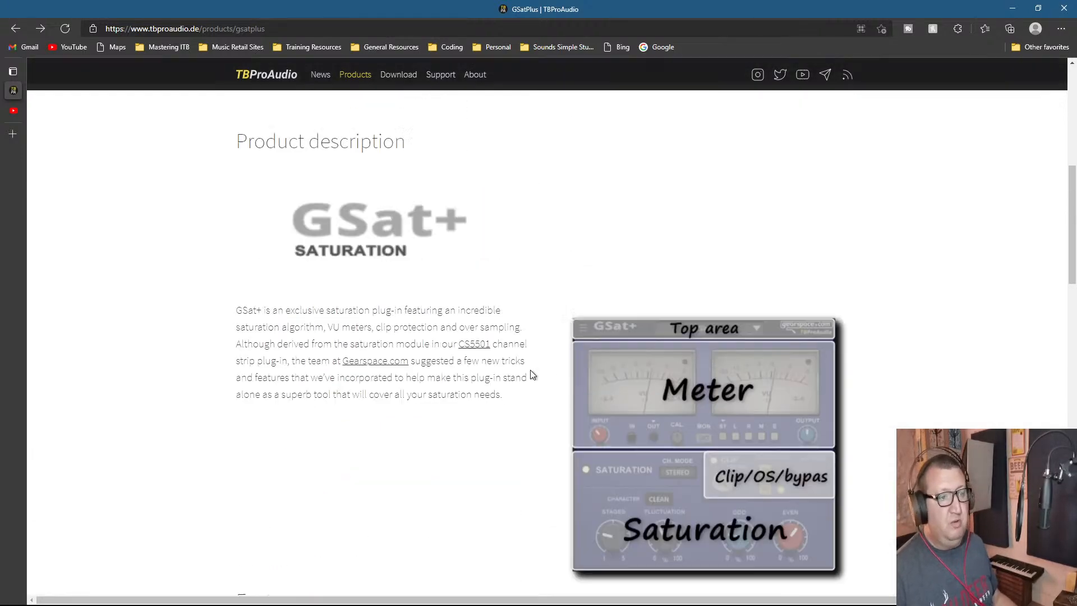
scroll(497, 384, "up", 4)
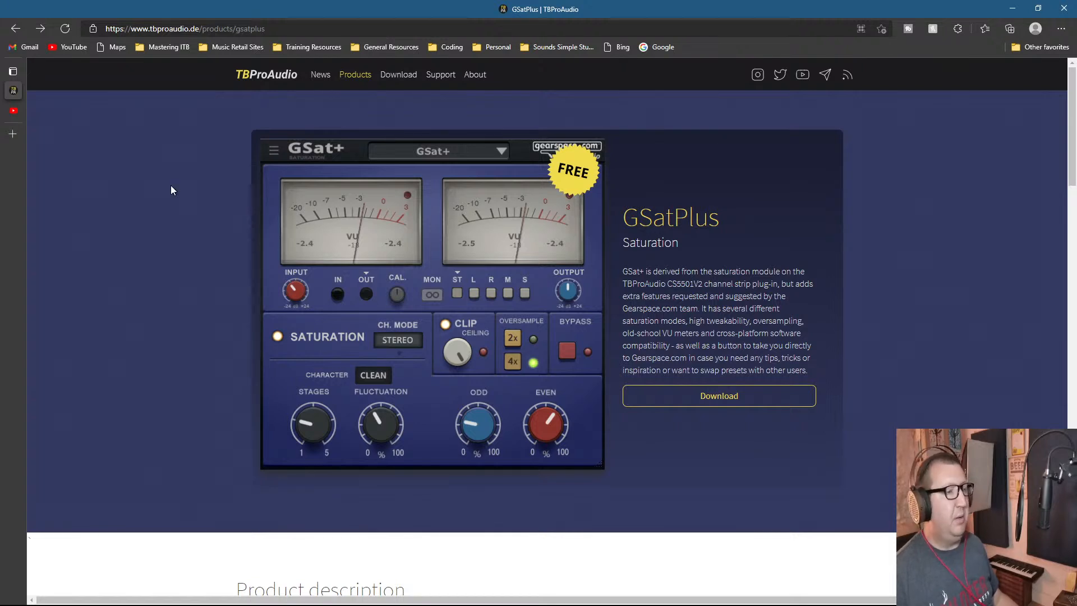
Step: Switch back to the Studio One song and clear the OBS Studio window away to reveal the dpMeter5 plug-in
left_click(614, 602)
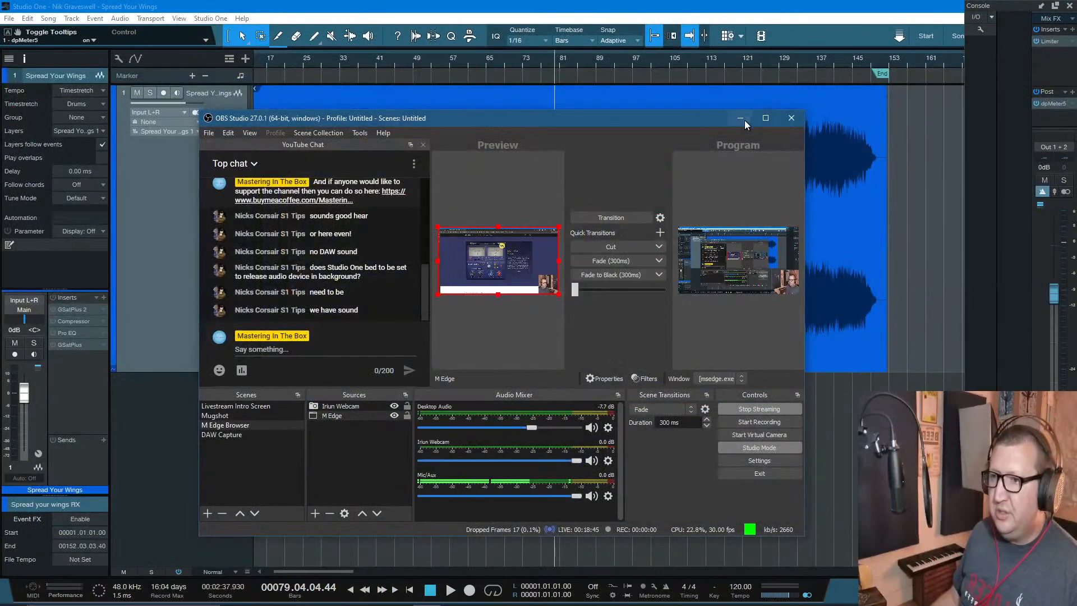
left_click(742, 116)
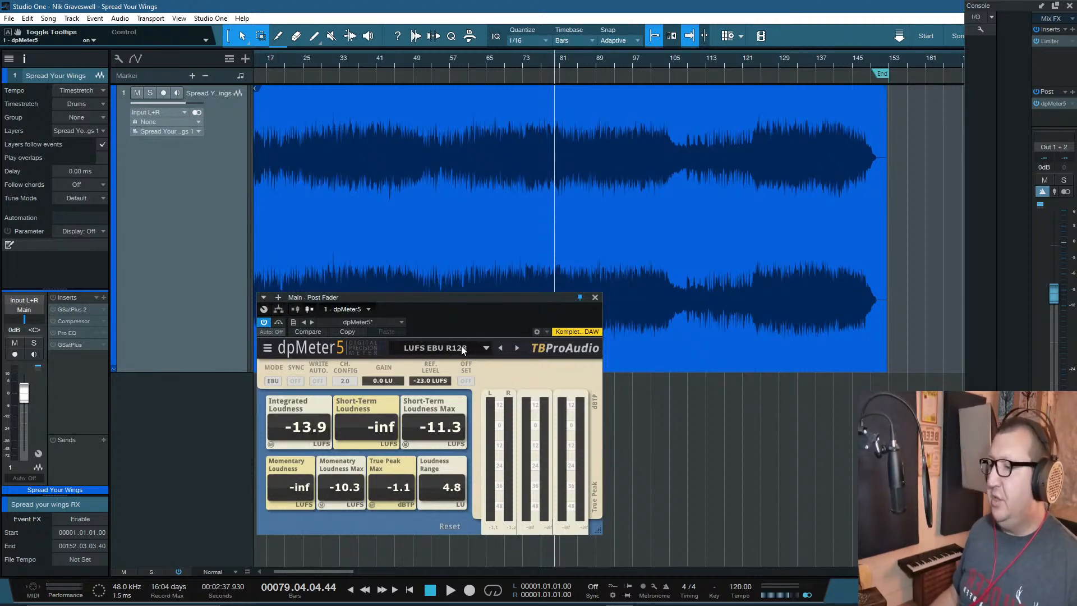
Step: Step through the dpMeter5 presets from Init to LU -10 (-10LUFS) and return to LUFS EBU R128
left_click(501, 348)
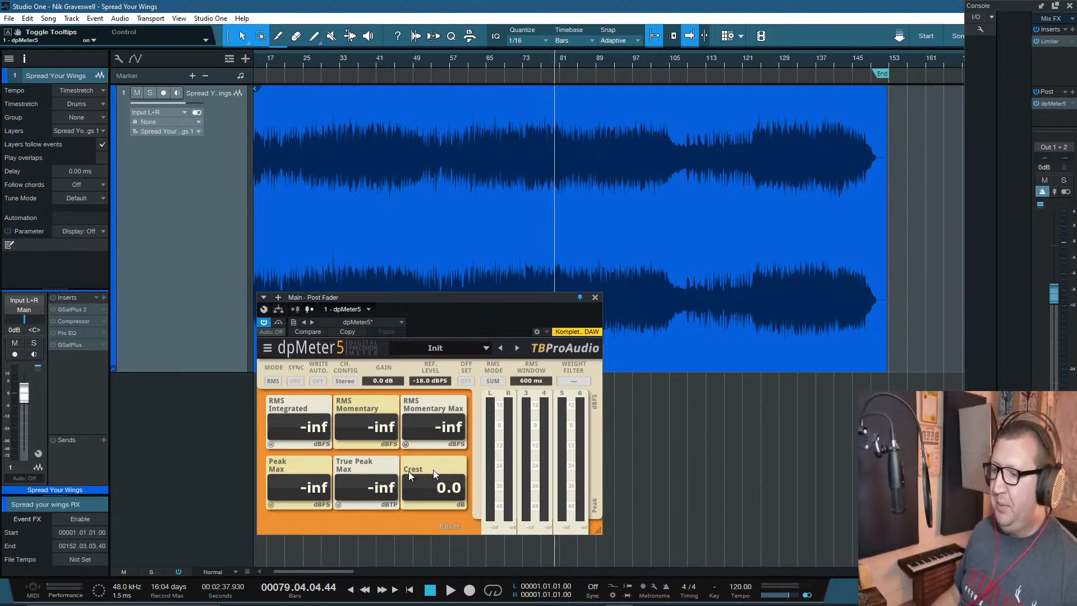
left_click(517, 348)
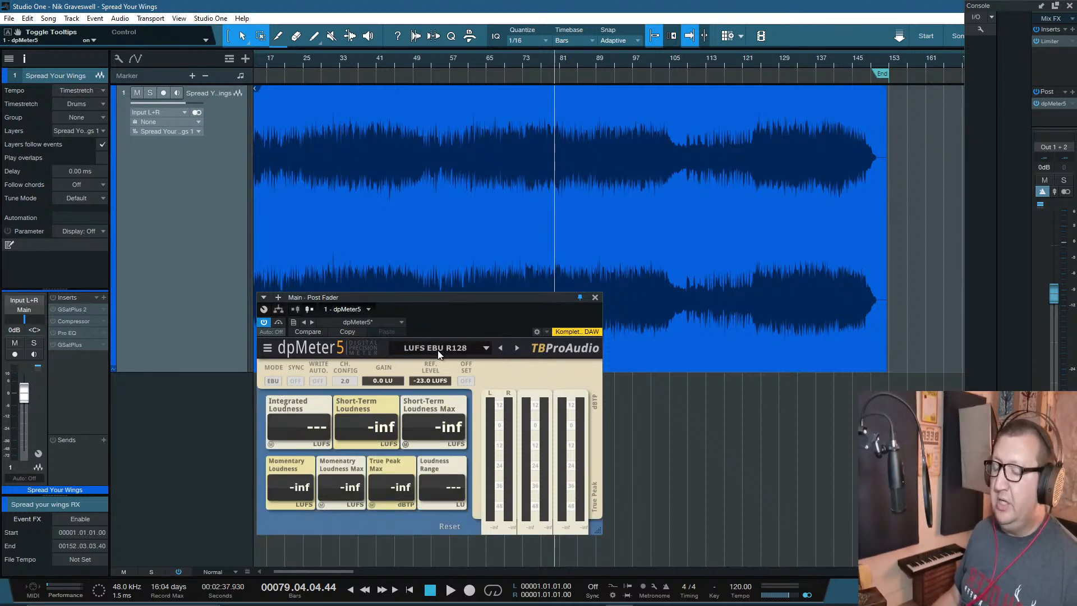
left_click(516, 349)
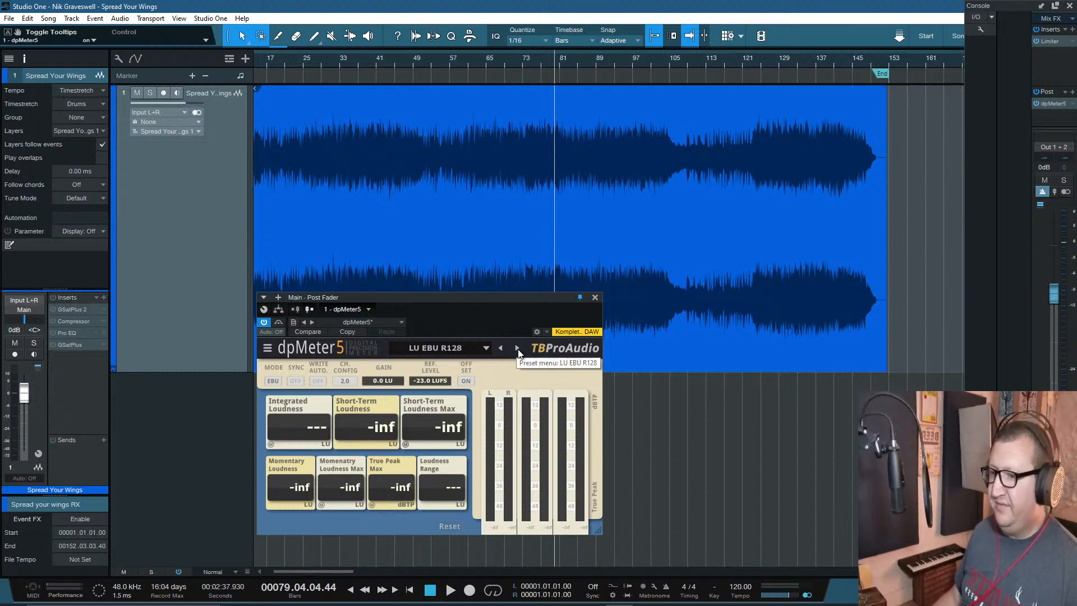
left_click(517, 349)
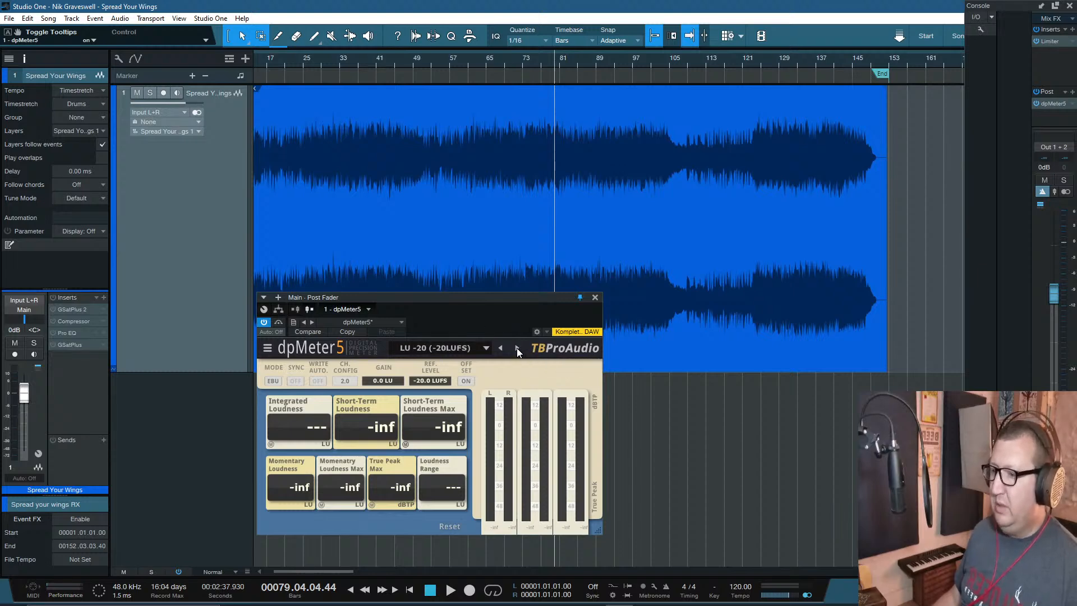
left_click(516, 348)
left_click(516, 348)
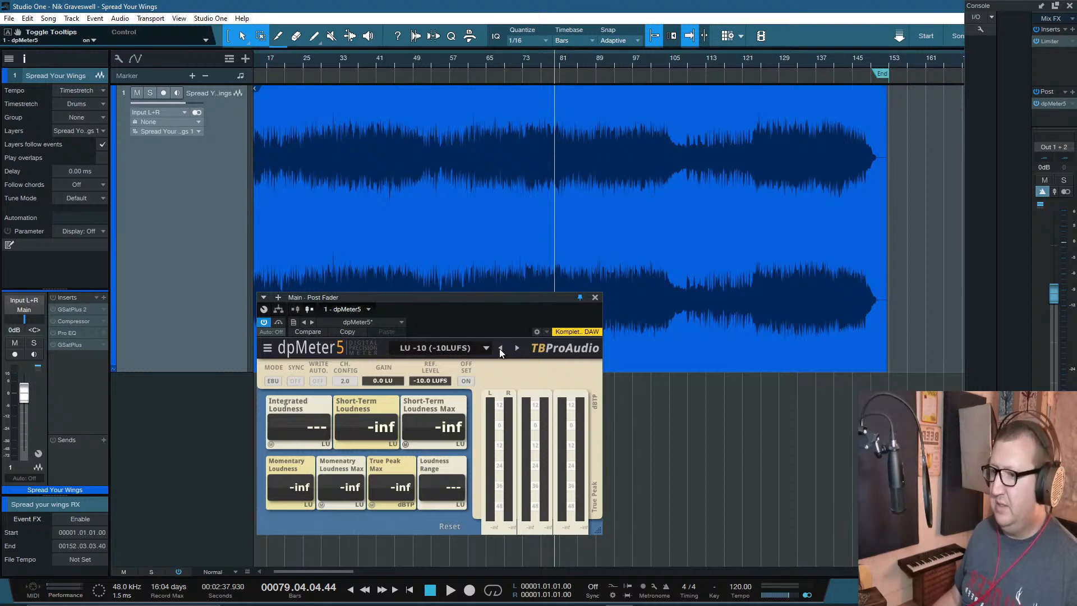
left_click(500, 348)
left_click(499, 348)
left_click(500, 349)
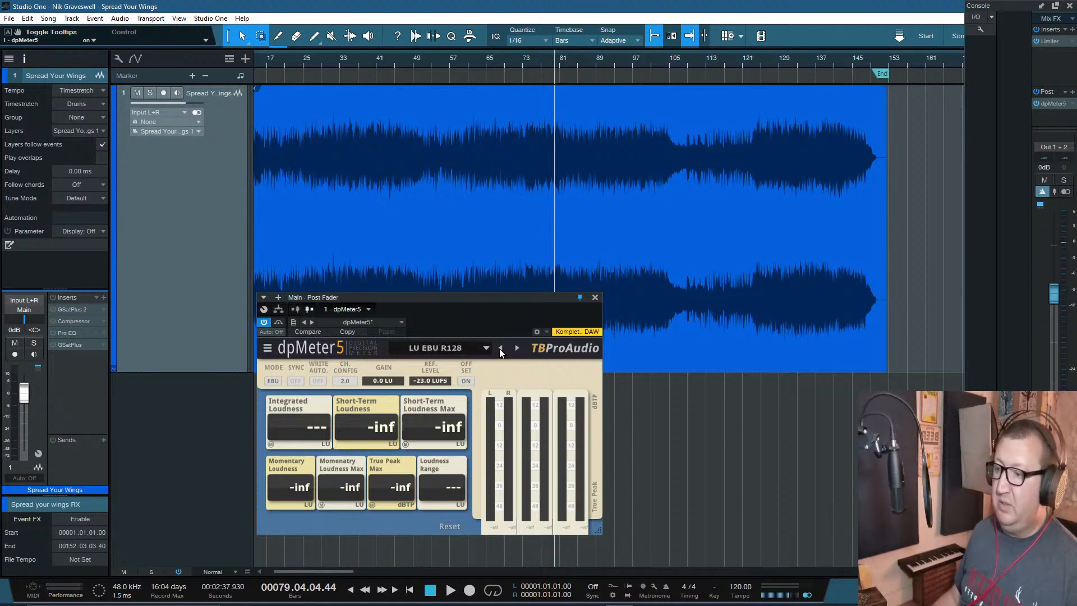
left_click(500, 348)
left_click(500, 348)
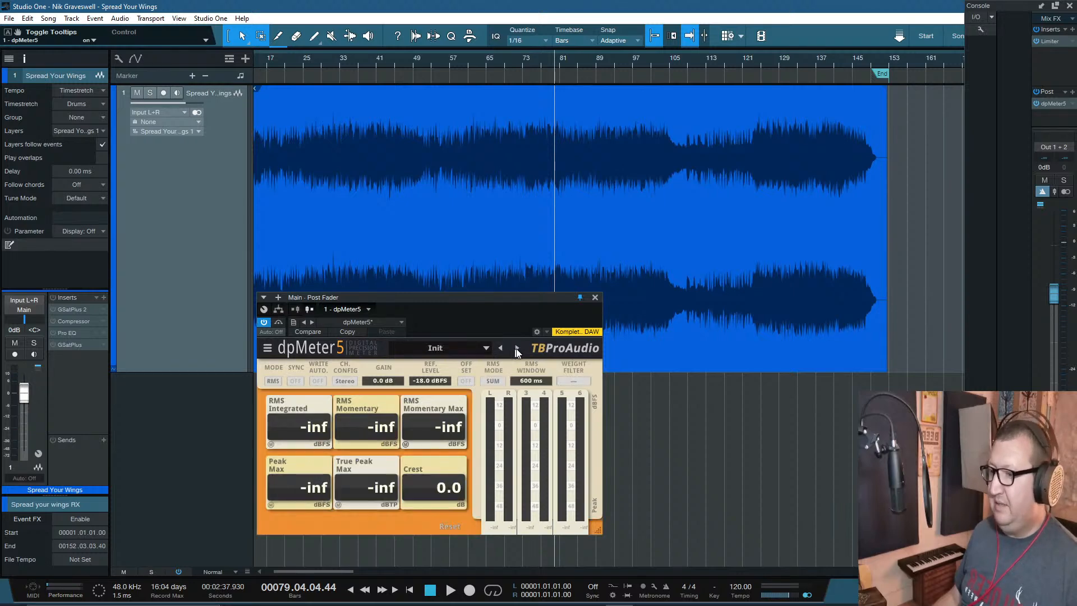
left_click(517, 347)
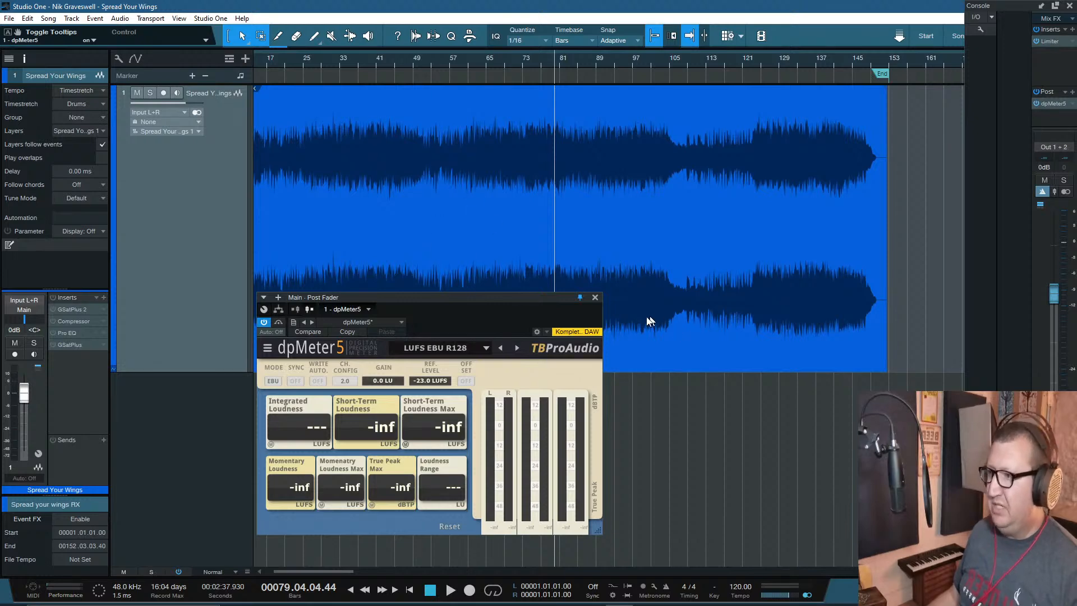
Step: Replace the dpMeter5 window with the main output's Limiter and return the playback position to the start of the song
mouse_move(619, 603)
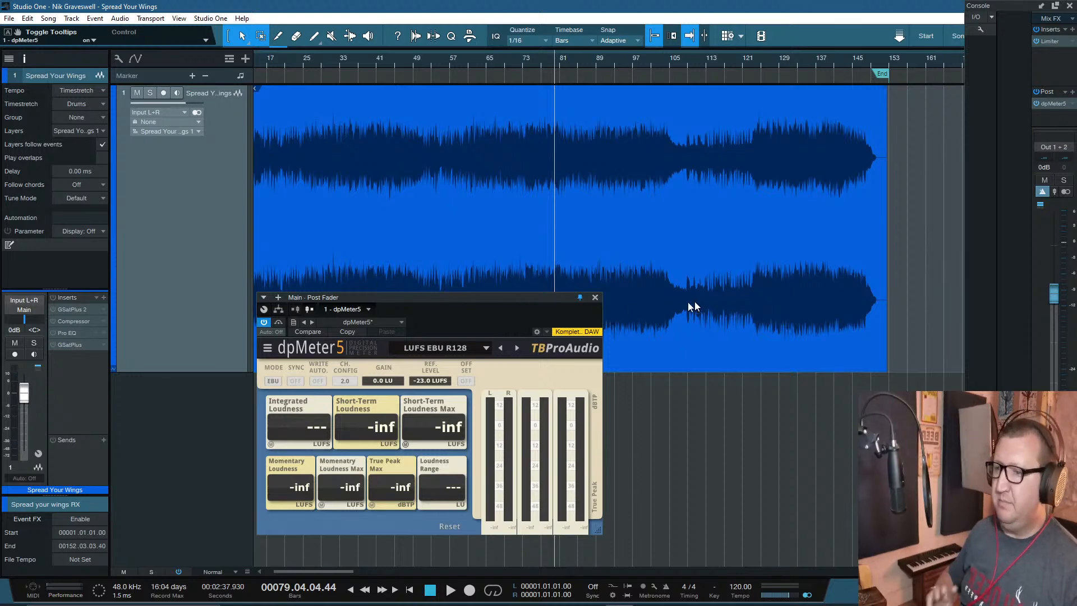
left_click(595, 297)
left_click_drag(335, 571, 327, 571)
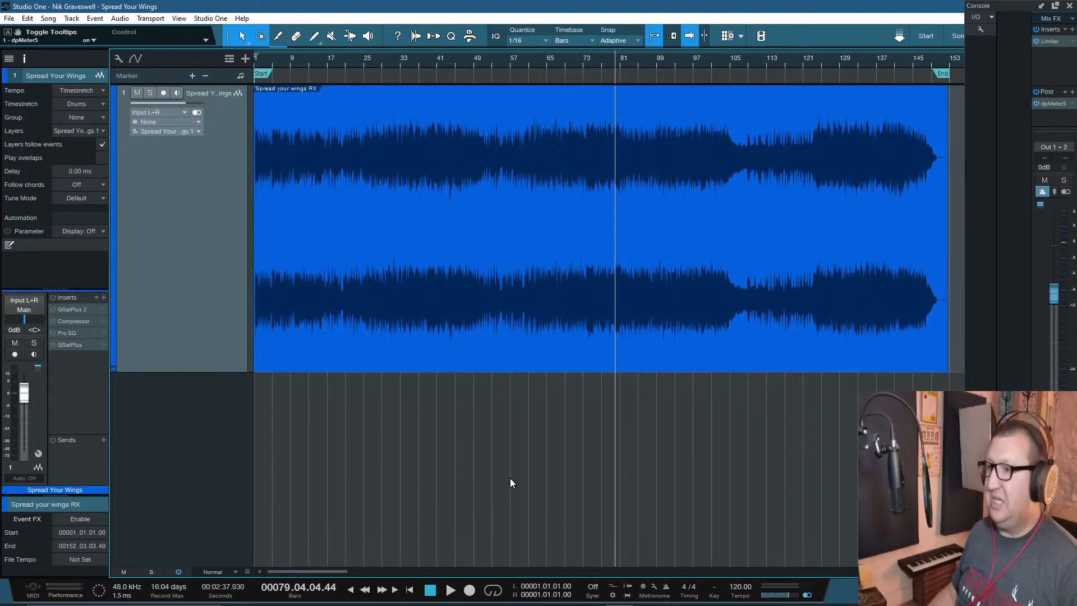
key("Home")
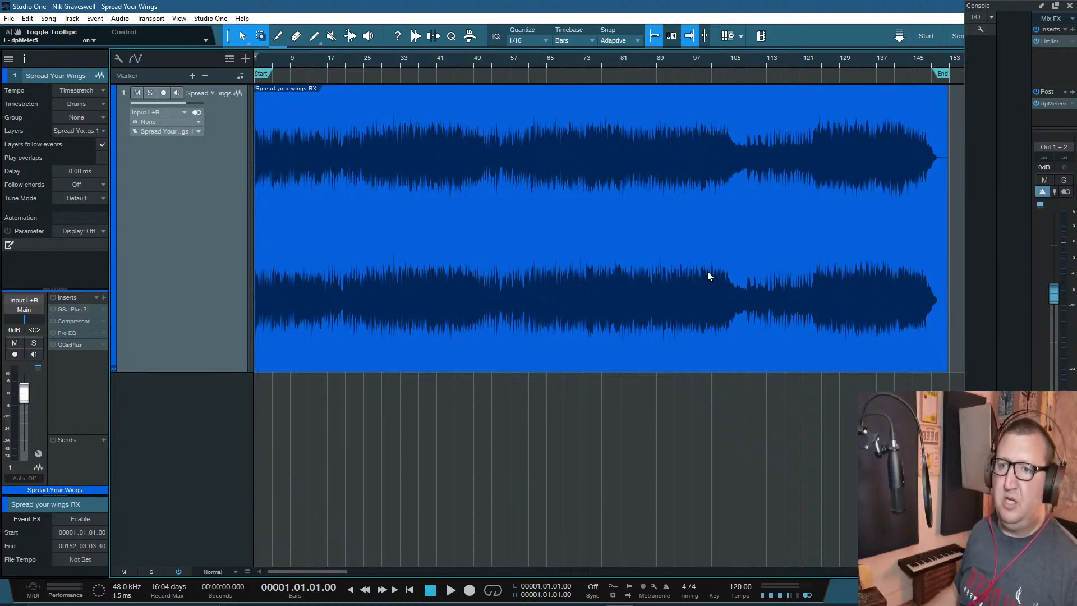
left_click(1045, 44)
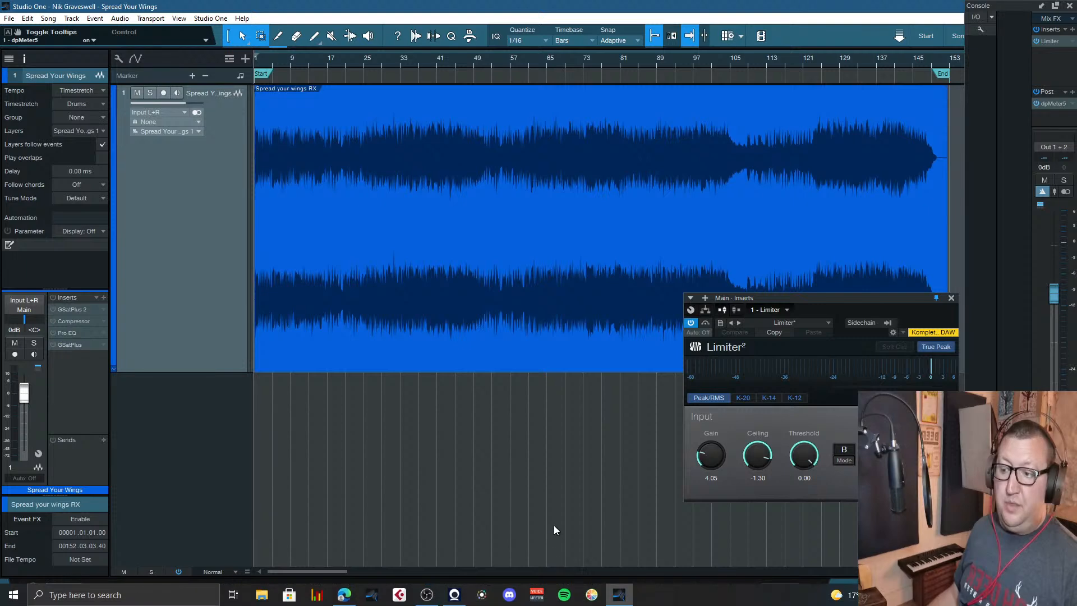
Step: Switch to OBS Studio and transition the M Edge Browser scene to the live program
mouse_move(430, 603)
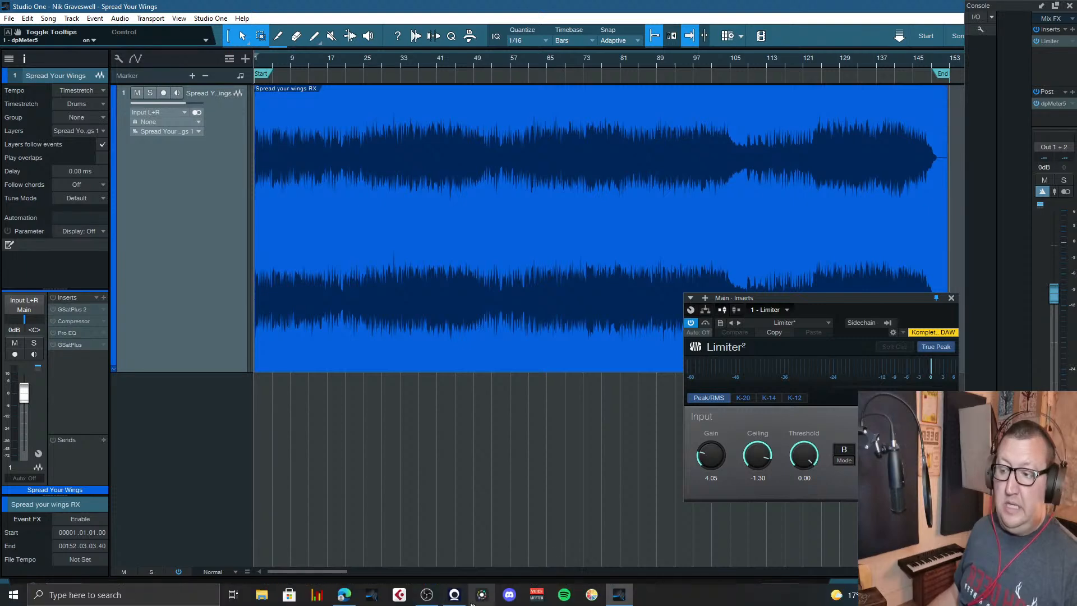
left_click(428, 600)
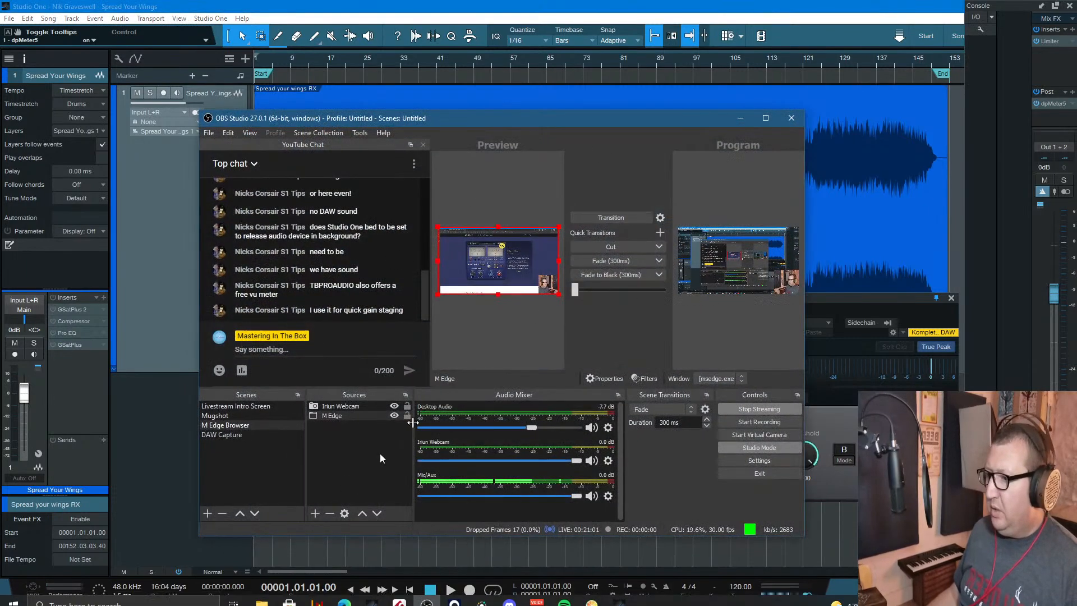
left_click(614, 216)
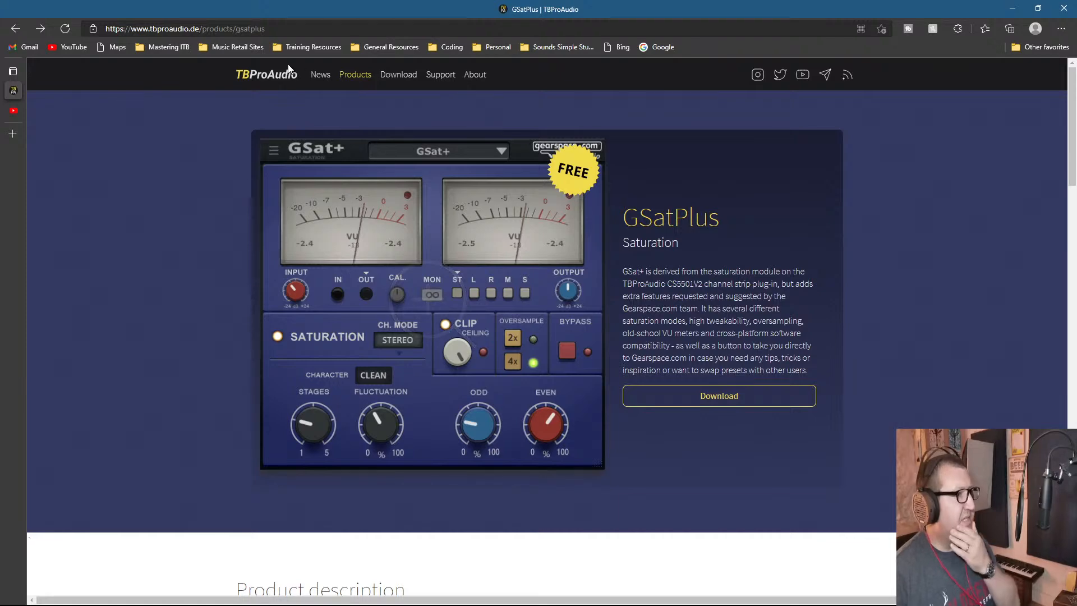
Step: Open the TBProAudio products overview in the browser and review the paid plug-ins and the Free Products section to the end
mouse_move(369, 85)
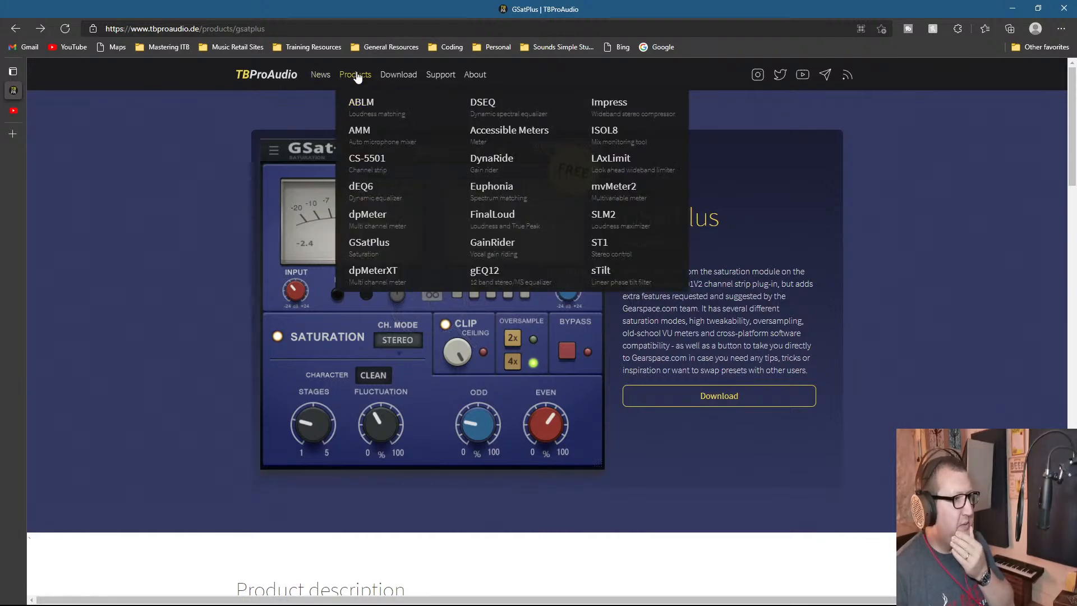
left_click(357, 79)
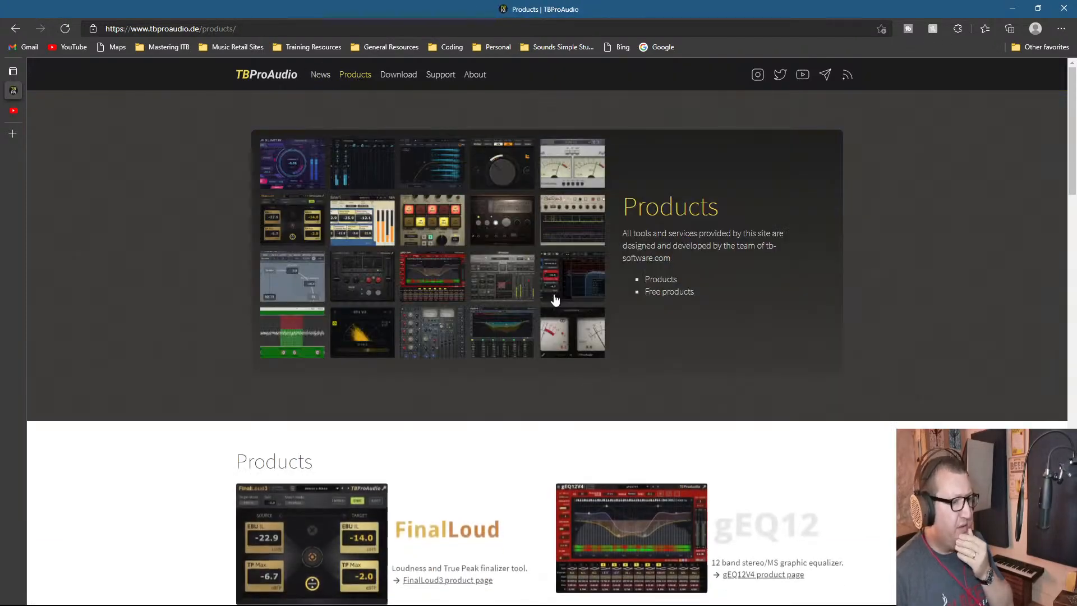
scroll(549, 301, "down", 5)
scroll(539, 300, "down", 2)
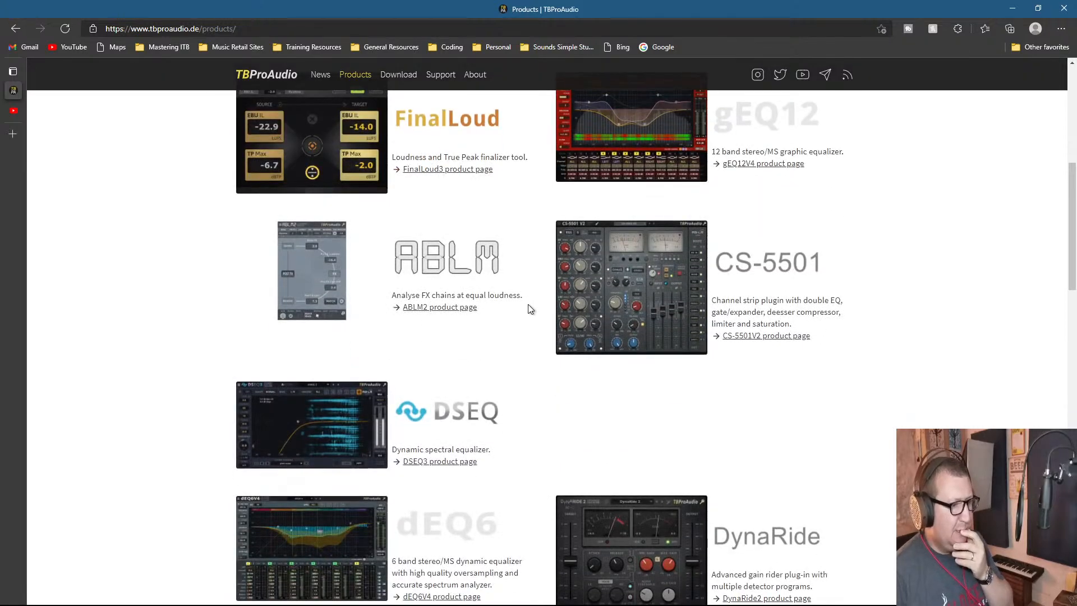
scroll(528, 306, "down", 3)
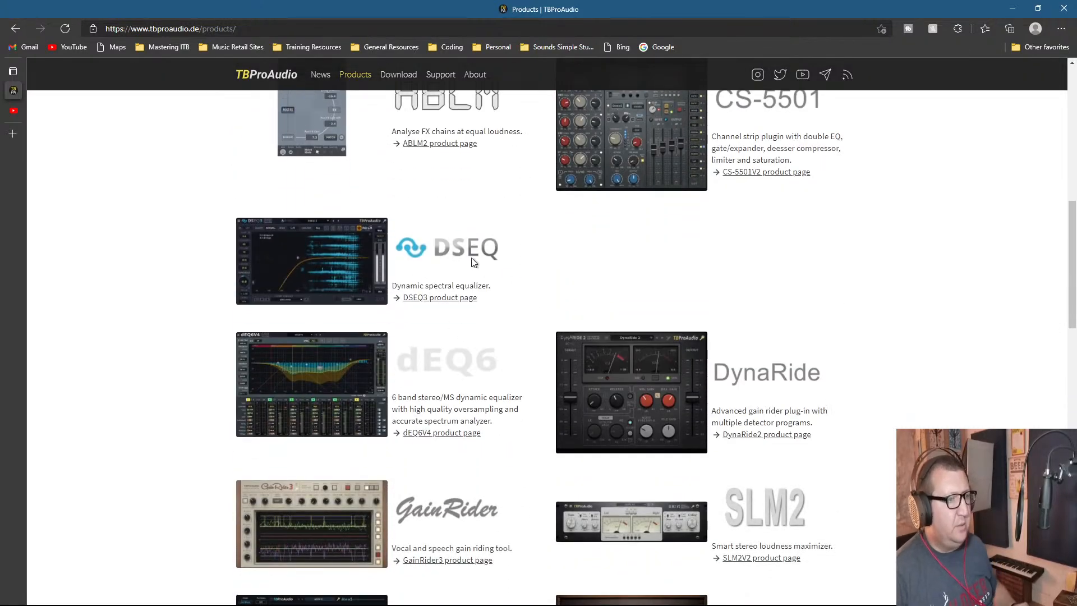
scroll(477, 347, "down", 1)
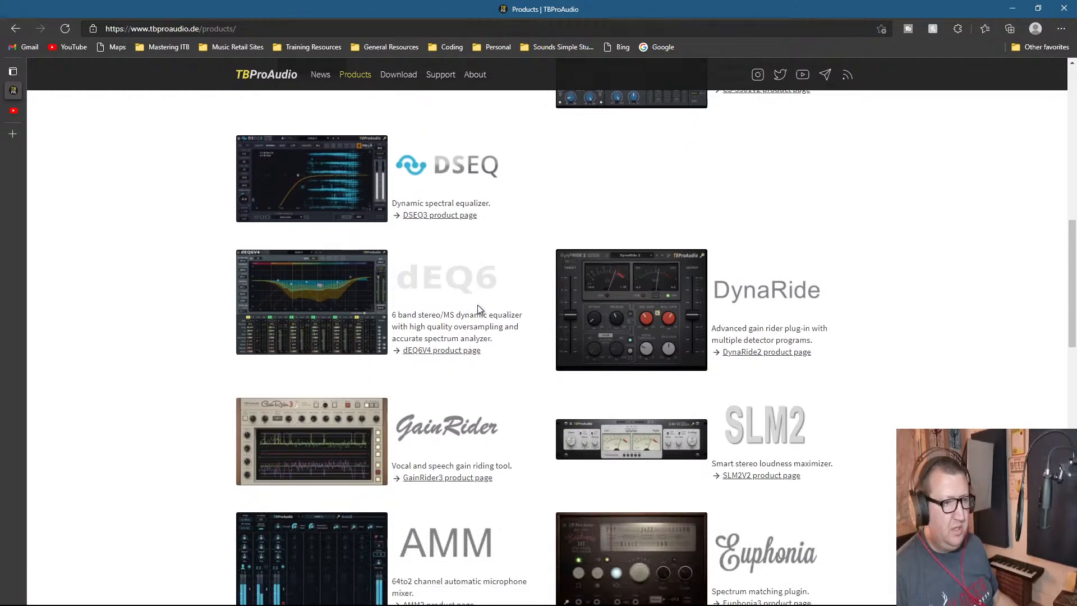
scroll(479, 308, "down", 2)
scroll(477, 308, "down", 1)
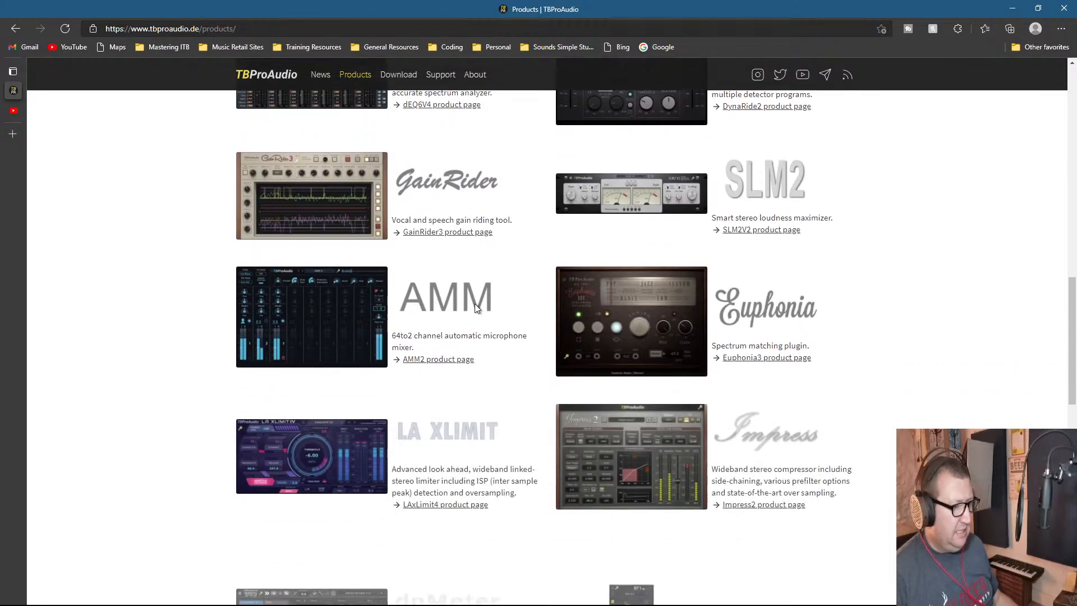
scroll(475, 308, "down", 2)
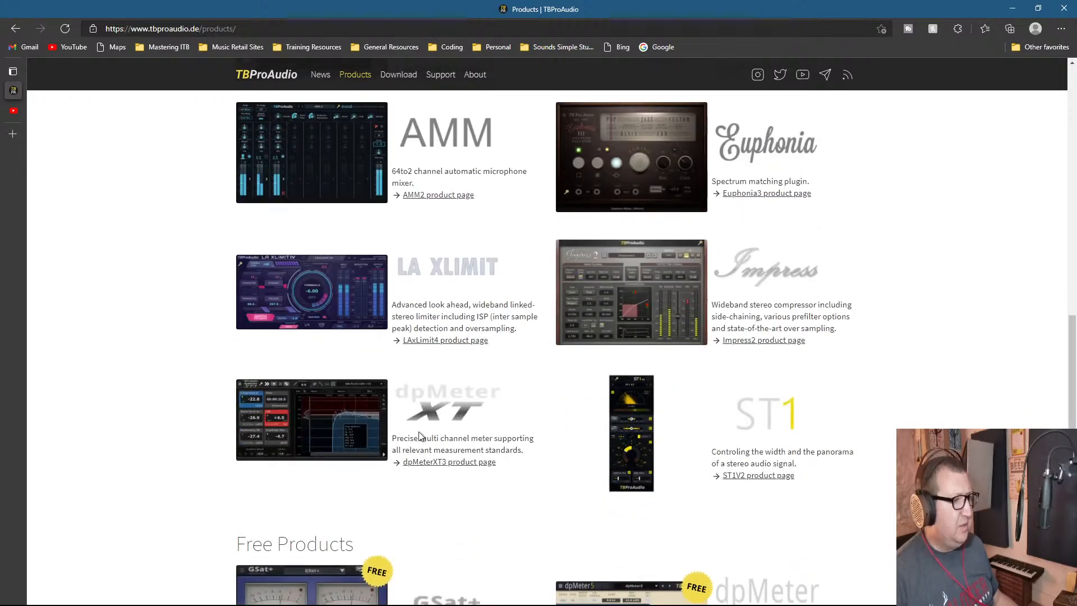
scroll(475, 412, "down", 1)
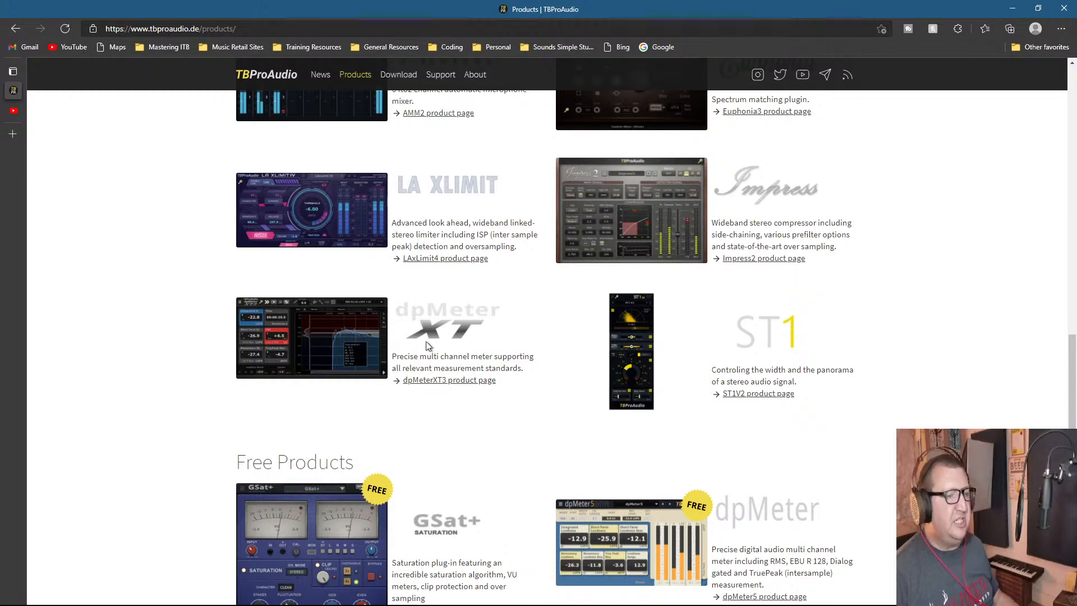
scroll(449, 341, "down", 1)
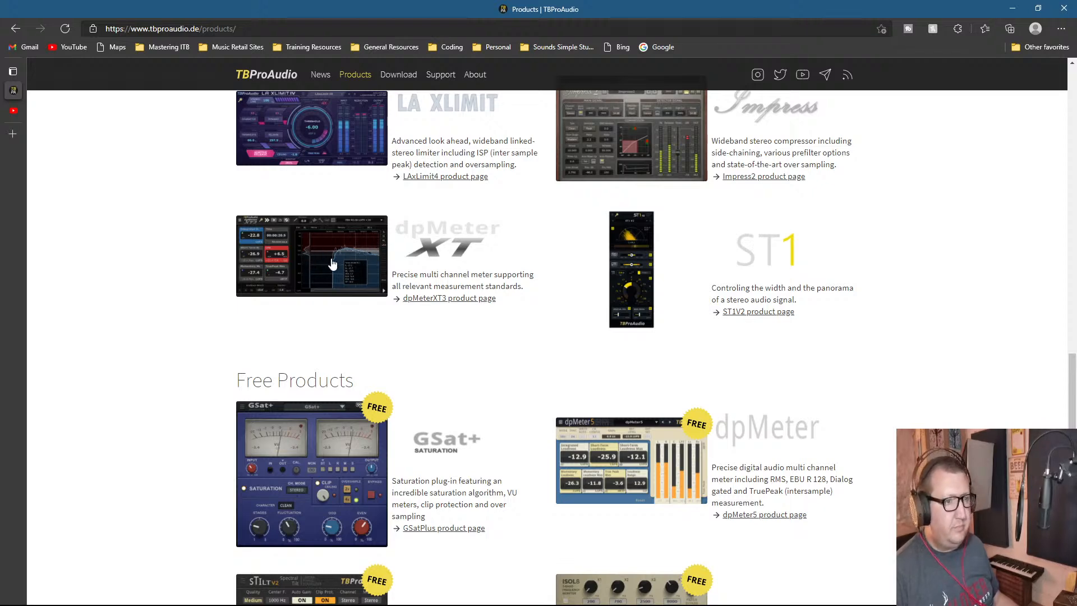
scroll(382, 258, "down", 2)
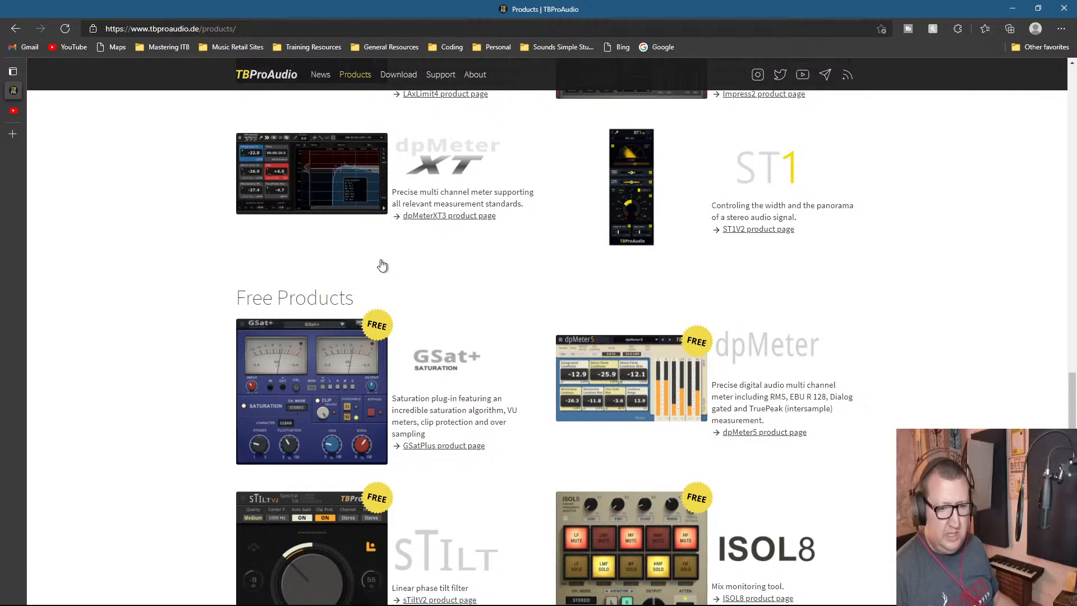
scroll(412, 263, "down", 6)
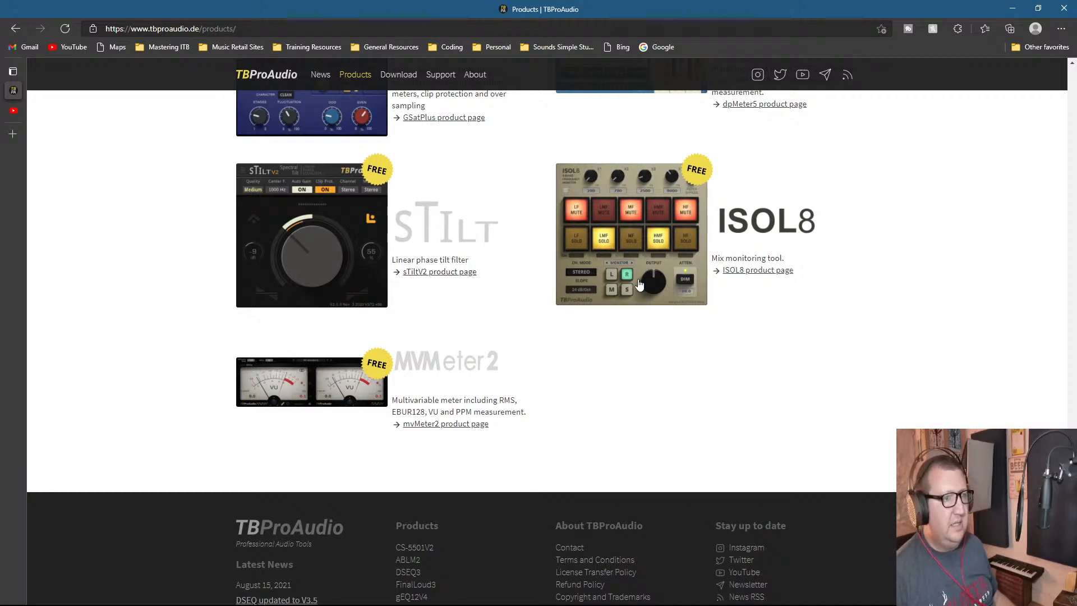
Step: Go back to the beginning of the TBProAudio product list and review the plug-ins again down to the Free Products section
scroll(509, 283, "up", 3)
scroll(508, 286, "up", 6)
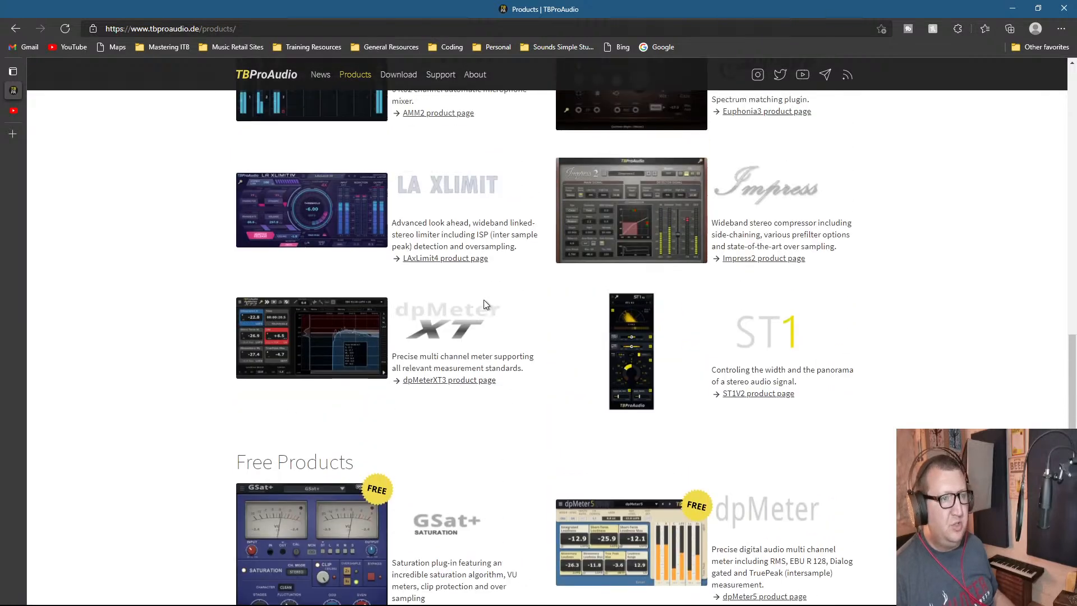
scroll(483, 325, "up", 2)
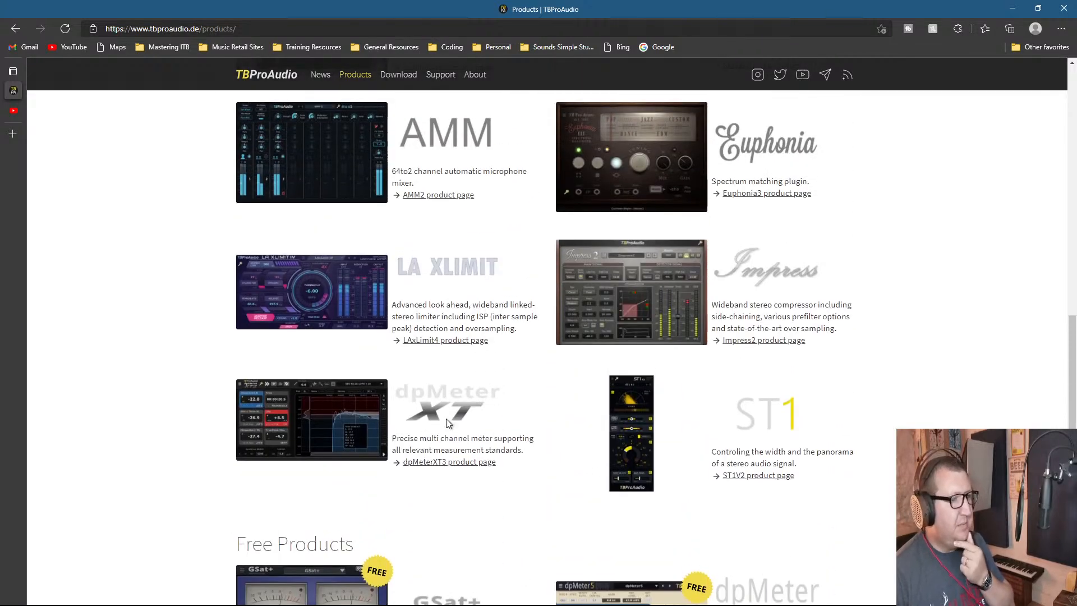
scroll(467, 421, "up", 1)
scroll(469, 415, "up", 3)
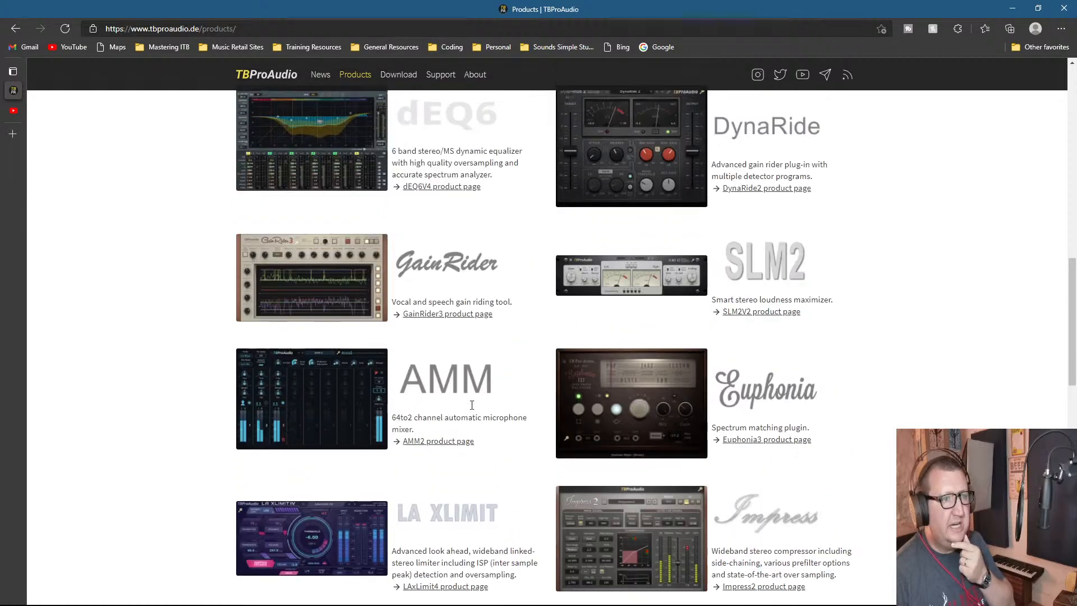
scroll(472, 408, "up", 6)
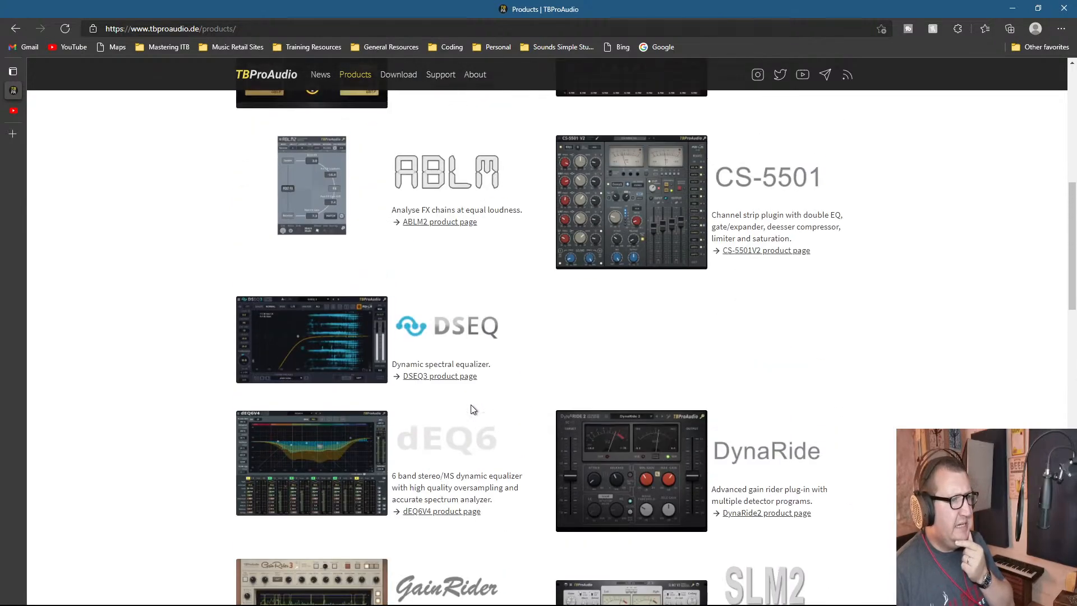
scroll(471, 410, "up", 3)
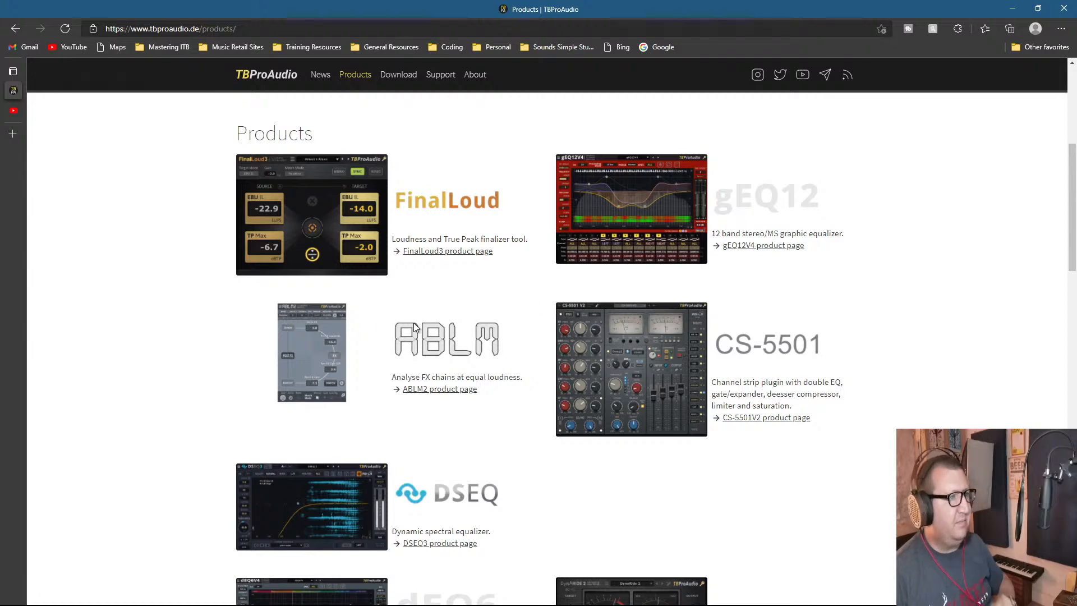
scroll(415, 328, "up", 2)
scroll(414, 327, "down", 7)
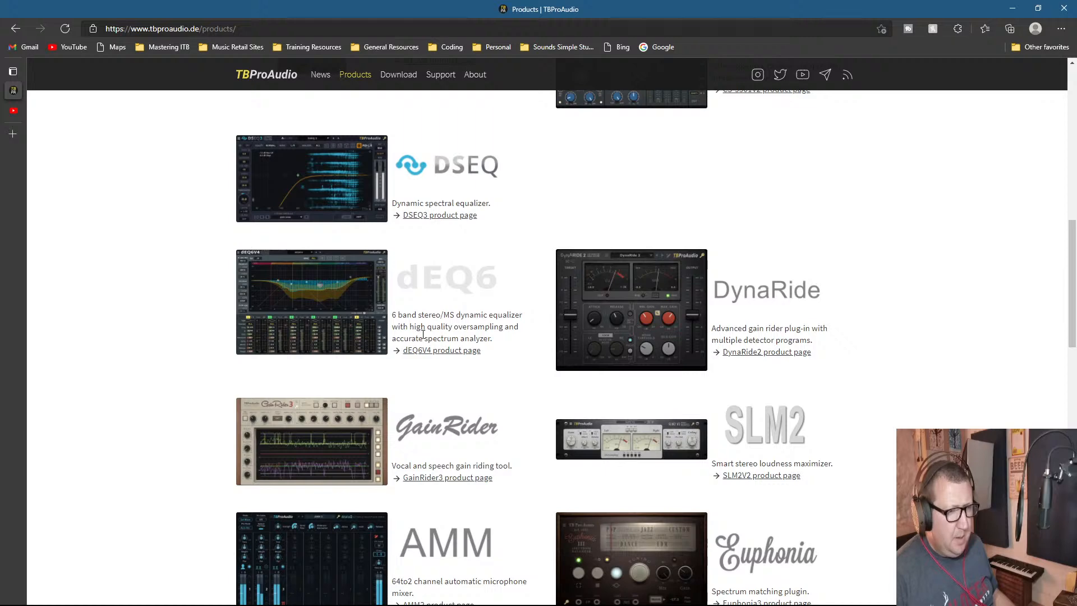
scroll(422, 335, "down", 3)
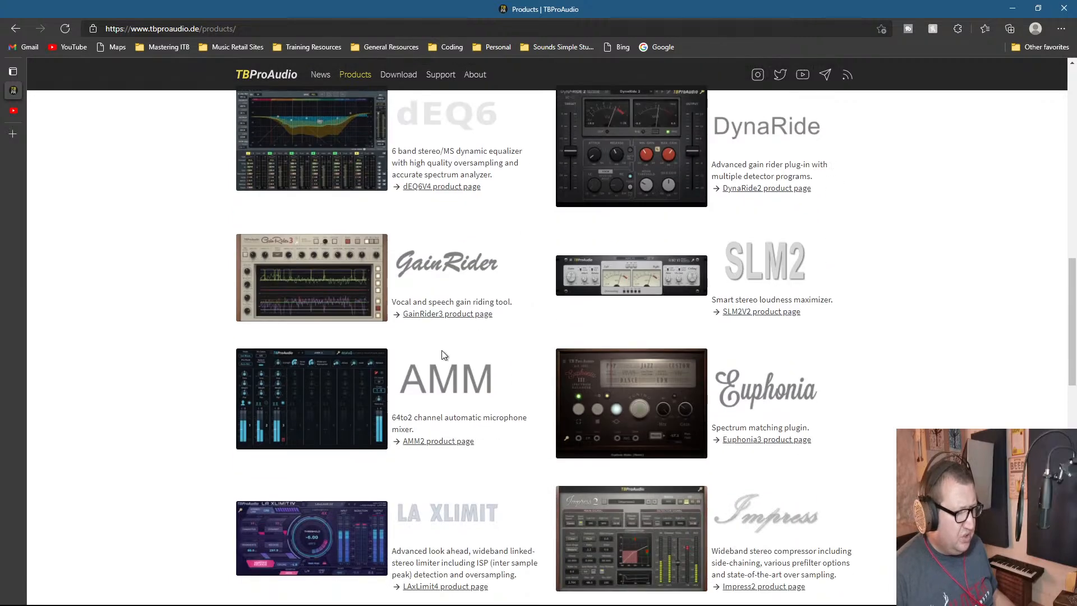
scroll(442, 354, "down", 3)
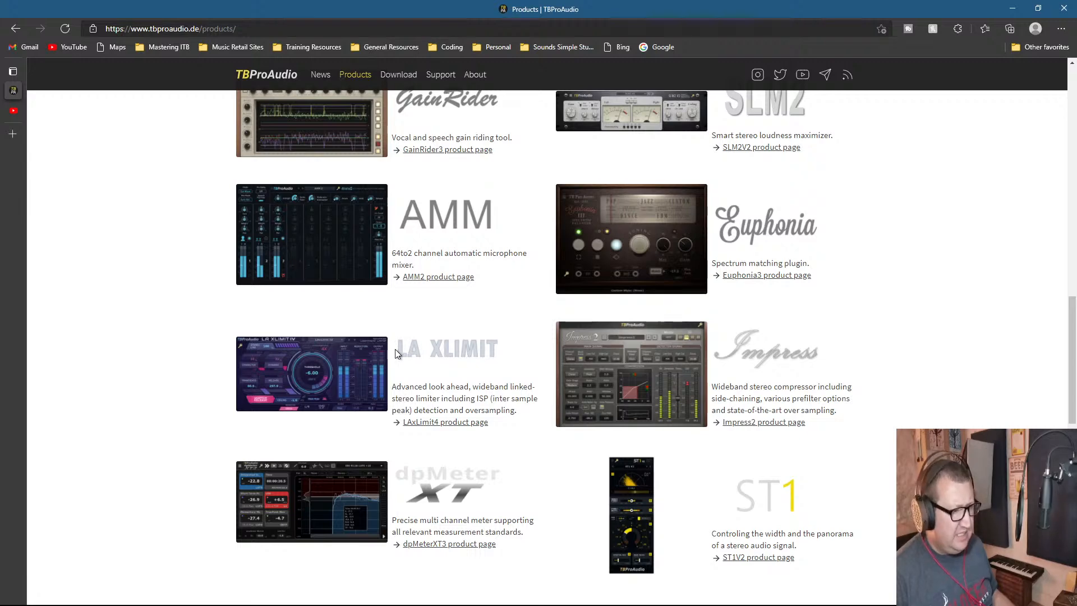
scroll(393, 354, "down", 1)
scroll(394, 355, "down", 2)
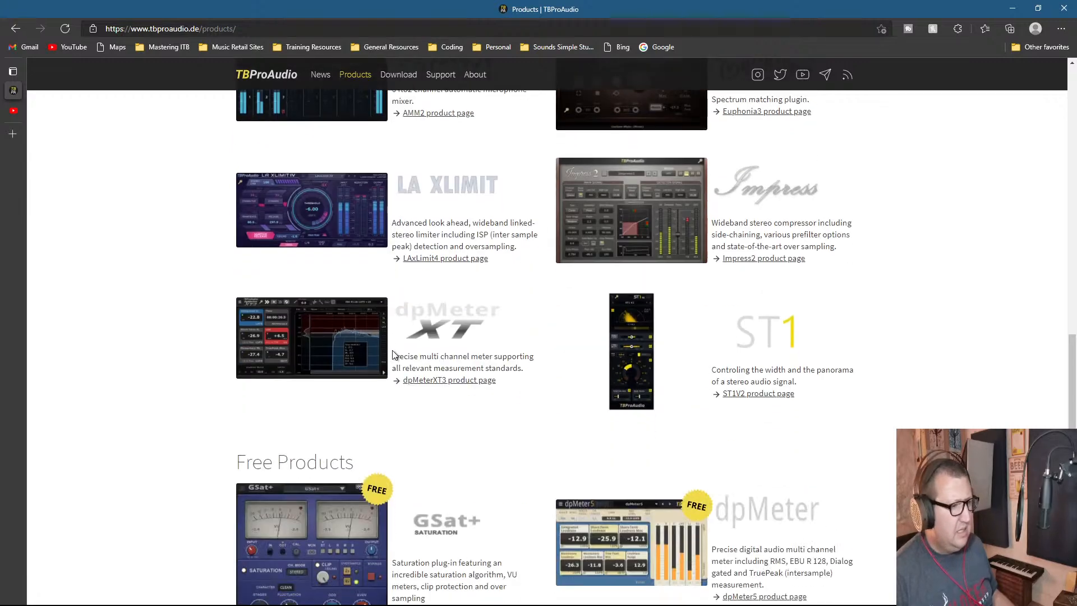
Step: Open the LAxLimit4 product page and review its description, feature list, price and download options
scroll(370, 353, "up", 2)
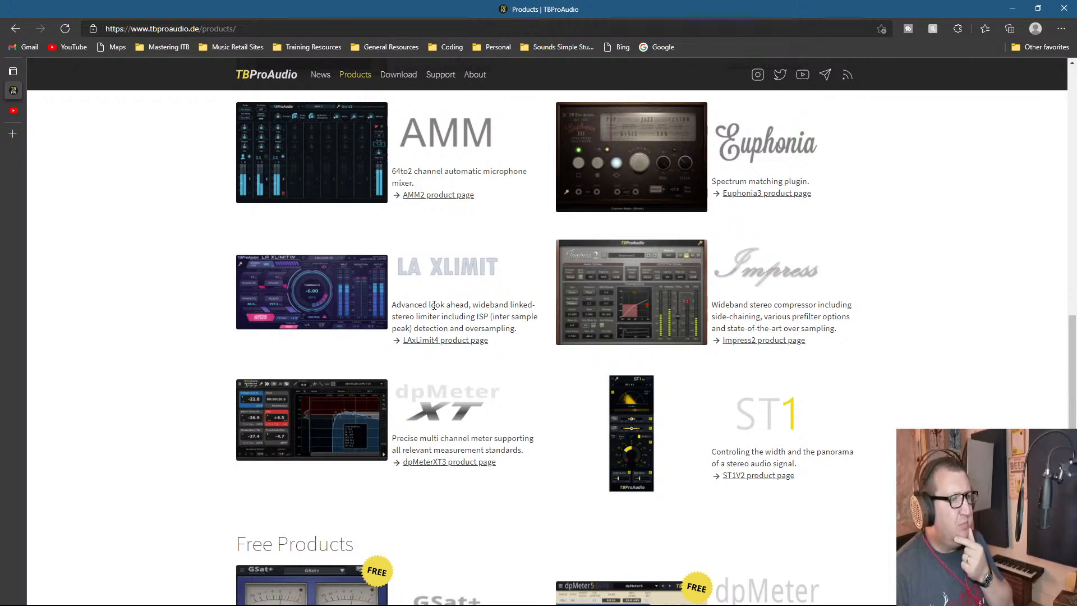
left_click(325, 288)
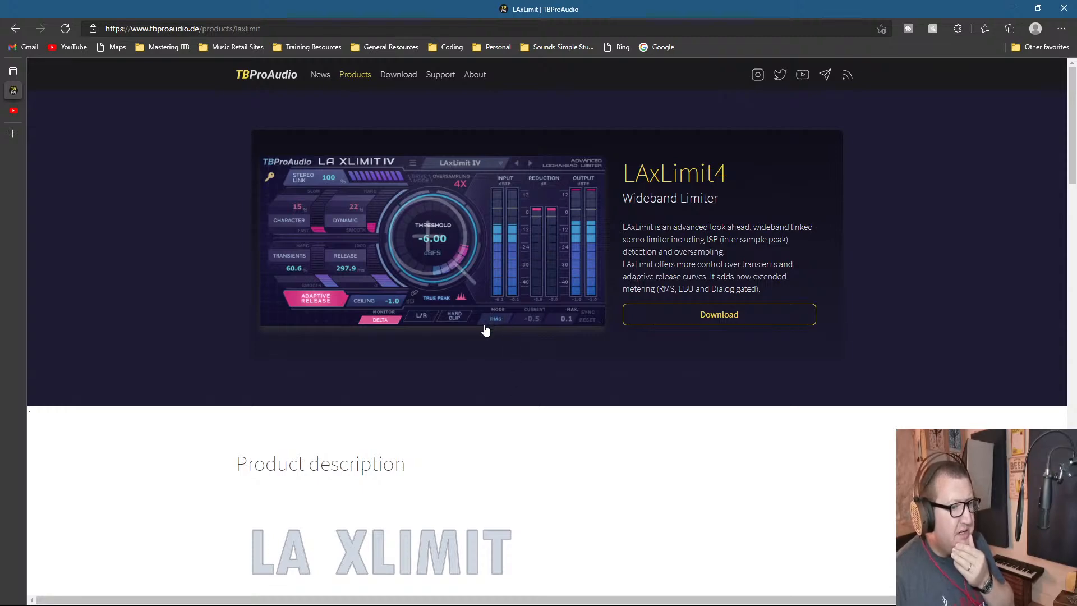
scroll(640, 342, "down", 3)
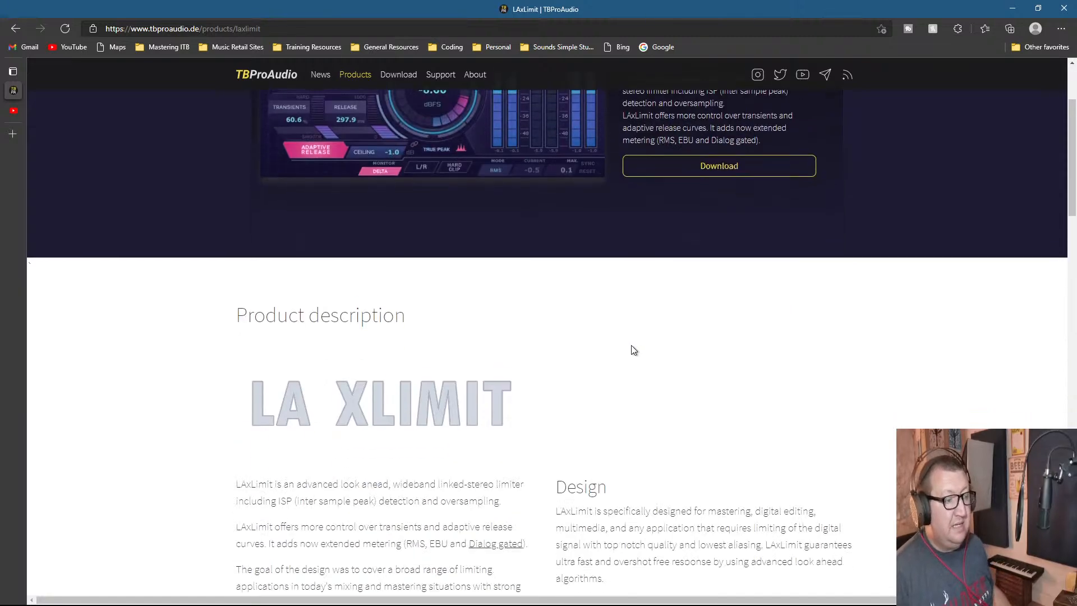
scroll(633, 350, "down", 10)
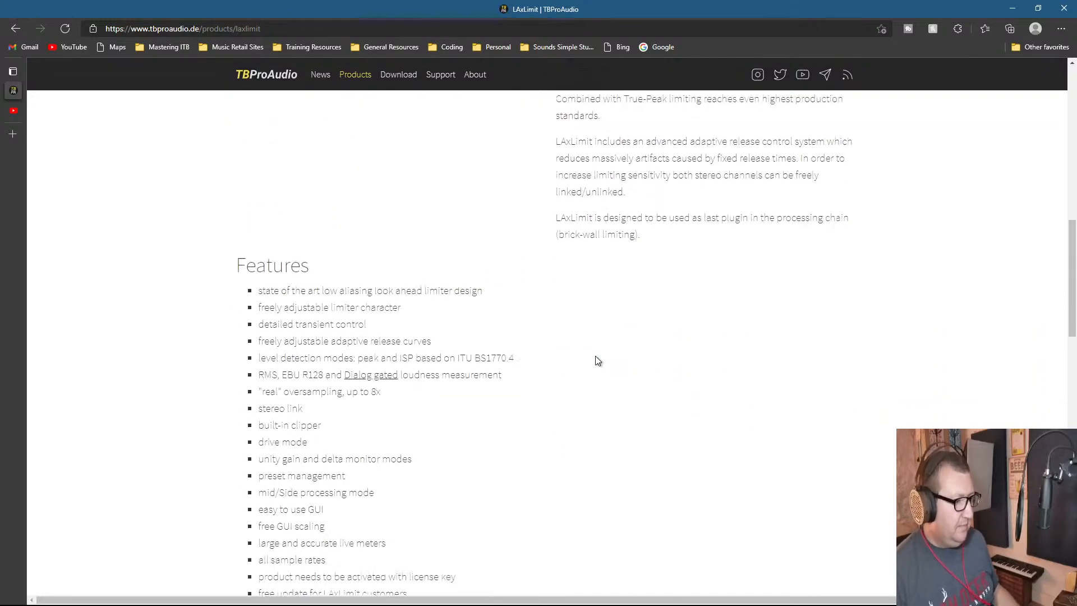
scroll(597, 361, "down", 5)
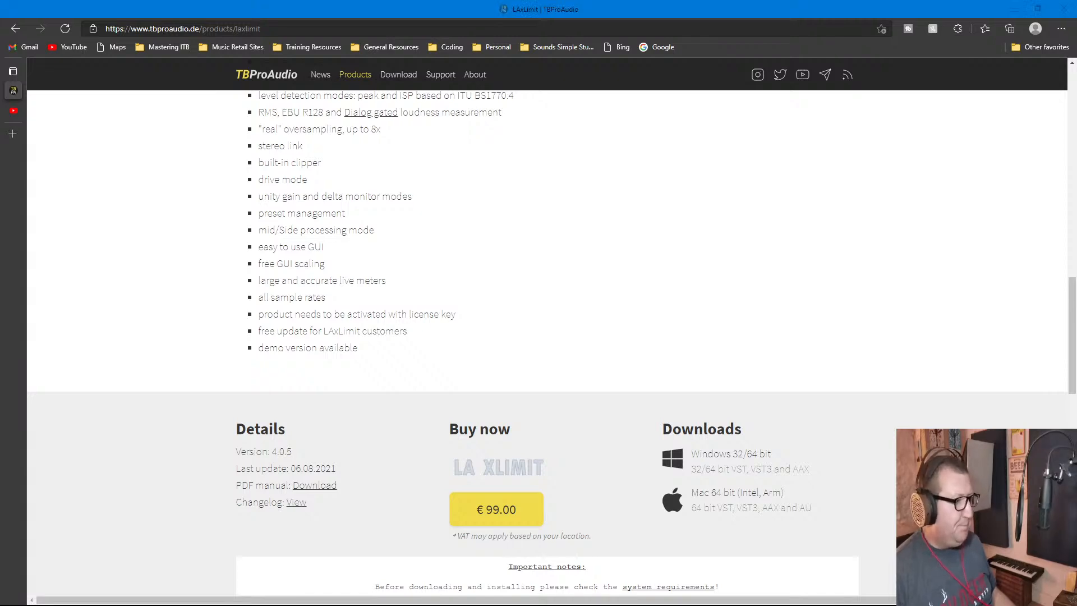
Step: Switch to Studio One, play the song from bar 13 and monitor its loudness in the main output's dpMeter5
left_click(976, 8)
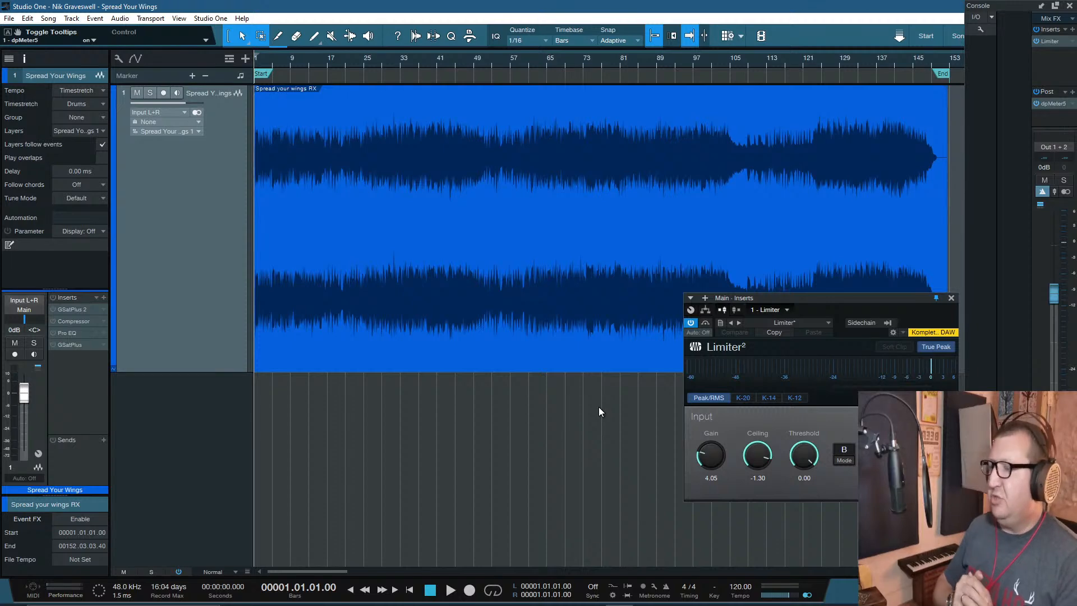
left_click(301, 67)
key("space")
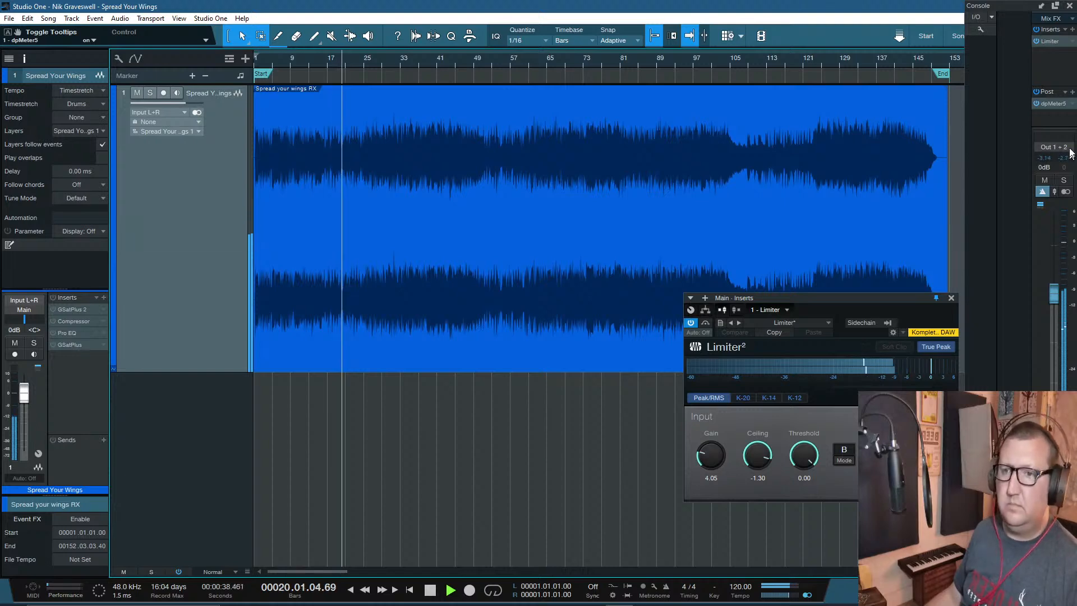
left_click(1053, 104)
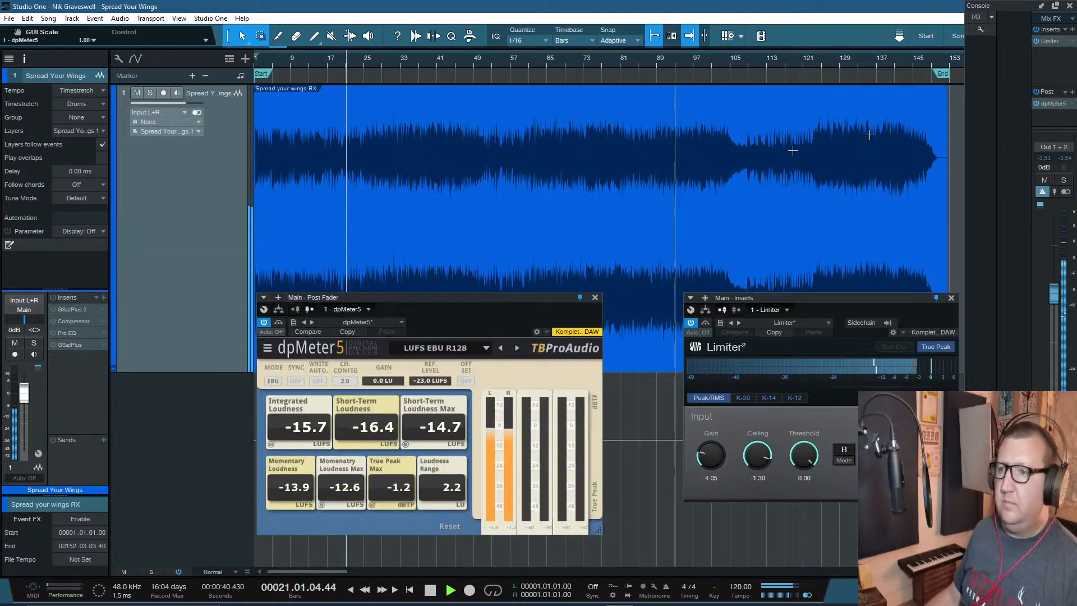
left_click_drag(473, 297, 426, 314)
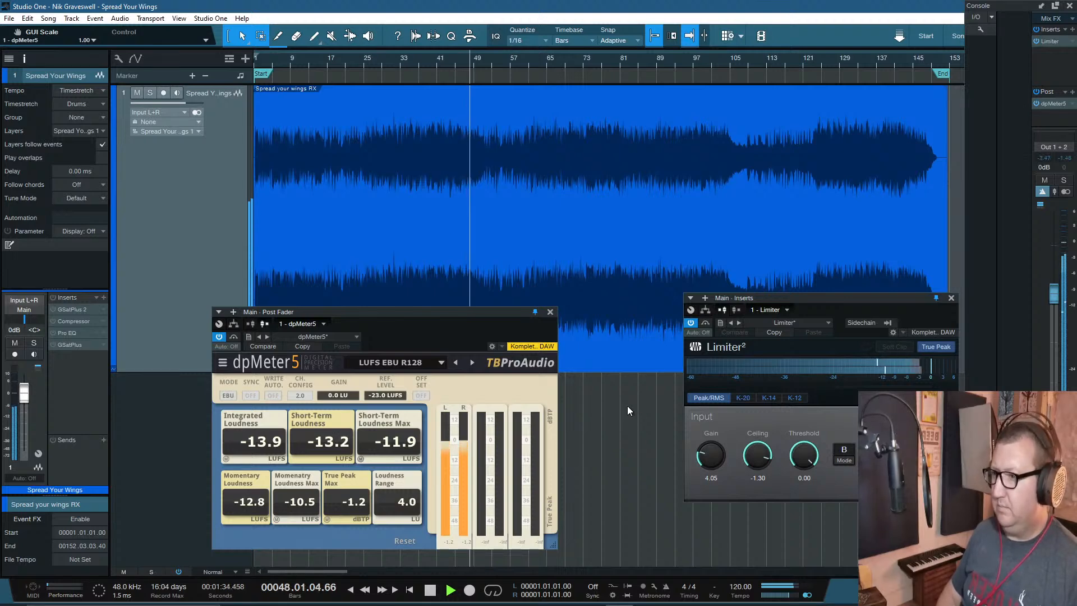
key("space")
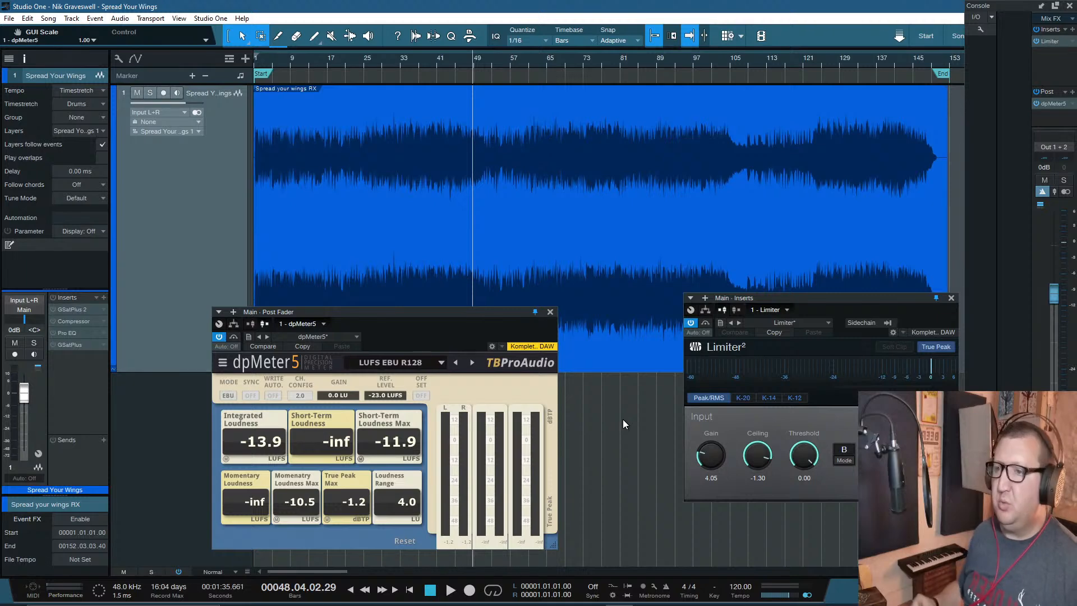
Step: Open the Pro EQ insert on the Spread Your Wings channel and play the song from bar 28
left_click(67, 333)
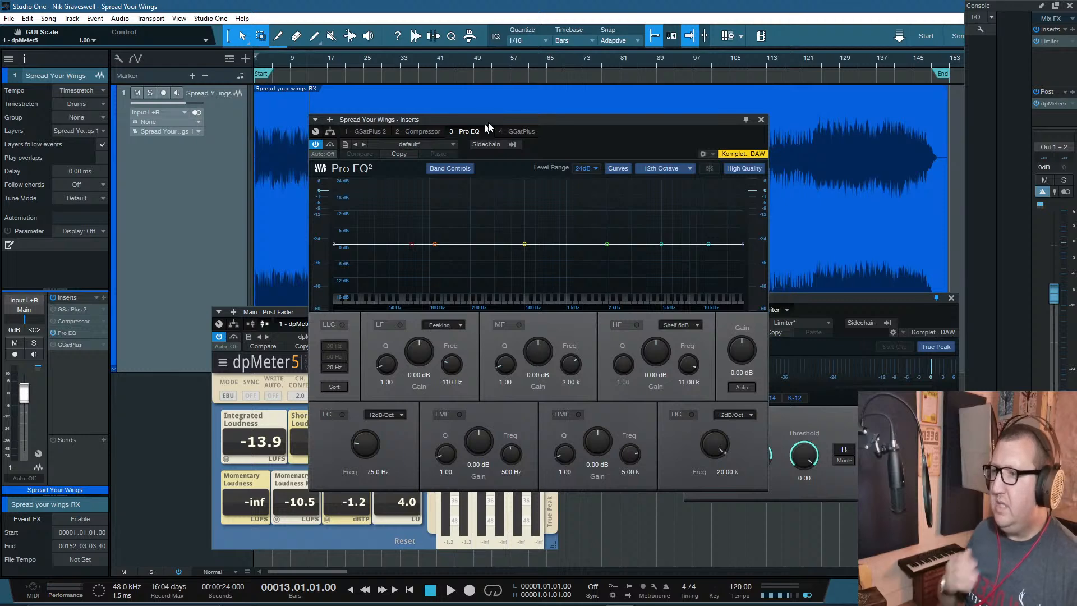
left_click_drag(490, 122, 486, 180)
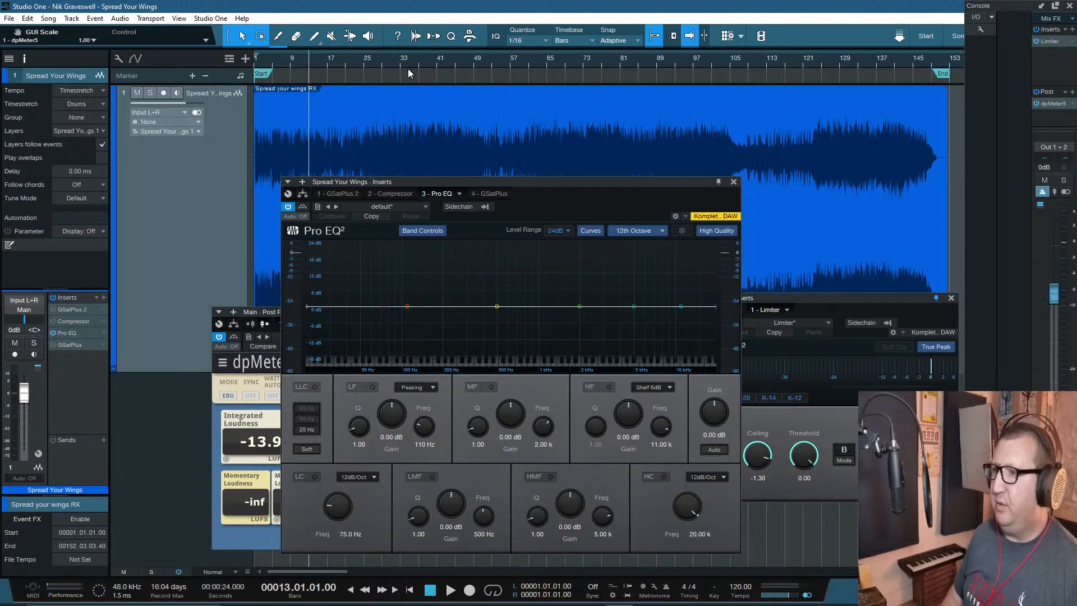
left_click(378, 68)
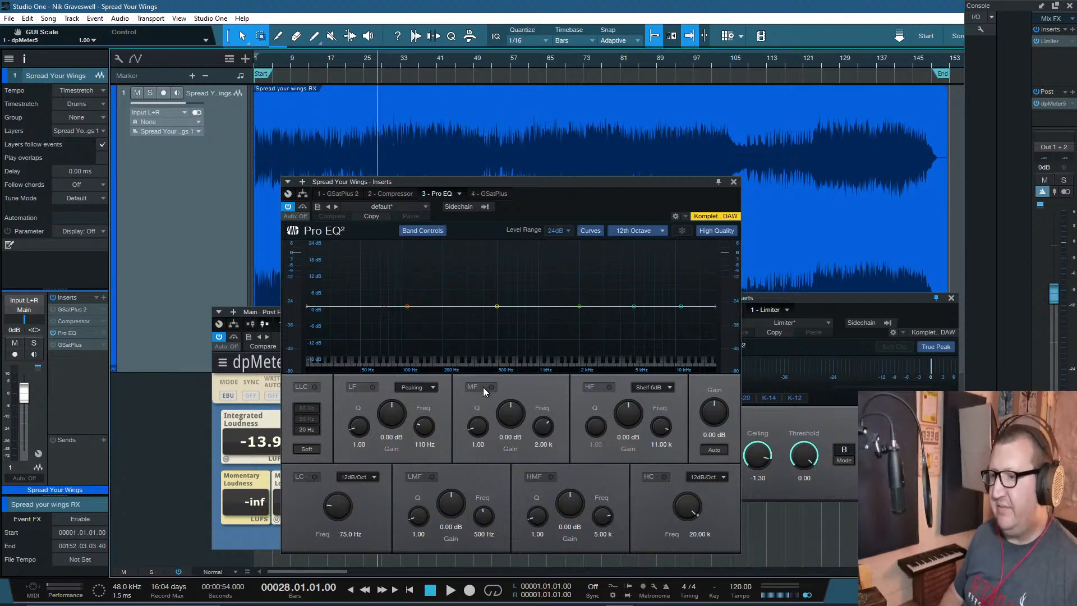
key("space")
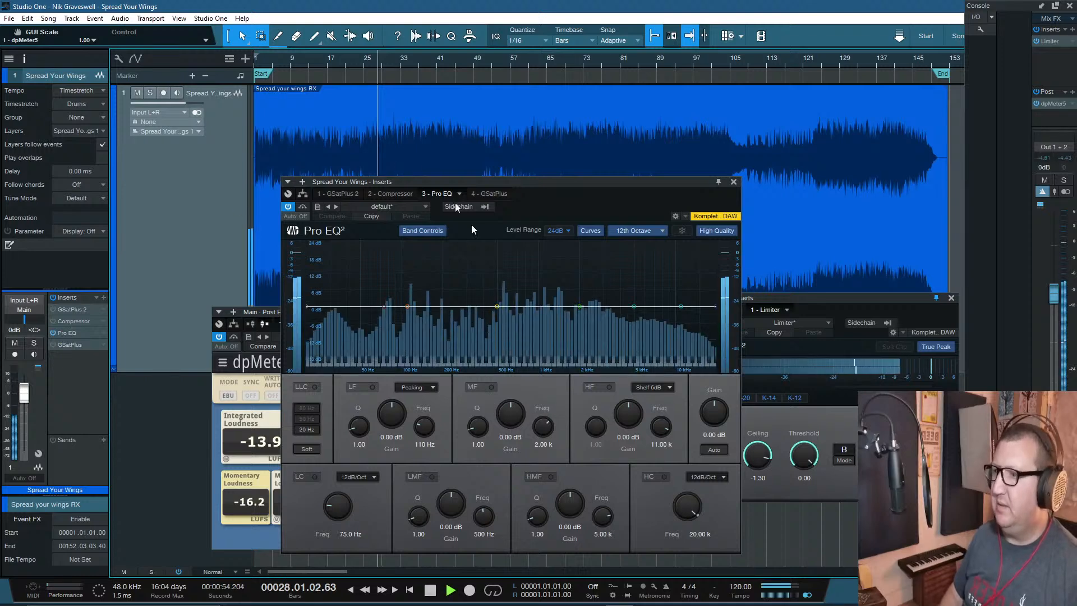
Step: Enable Pro EQ's LMF band at 682 Hz, audition a boost, and settle on a gain of -1.68 dB
left_click(431, 476)
left_click_drag(483, 519, 447, 502)
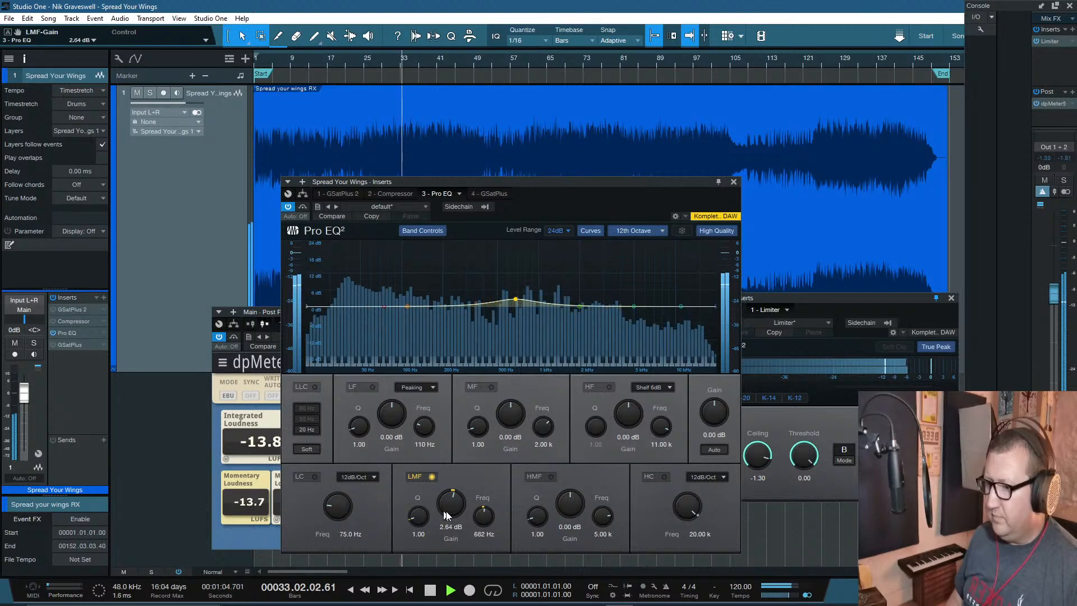
left_click_drag(452, 514, 451, 510)
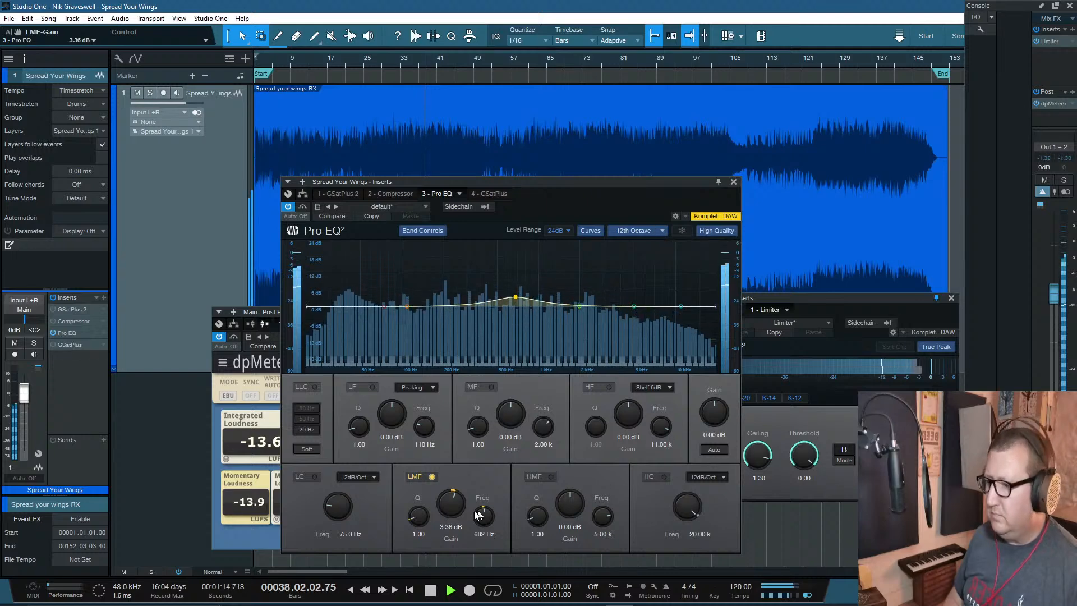
left_click_drag(451, 503, 447, 516)
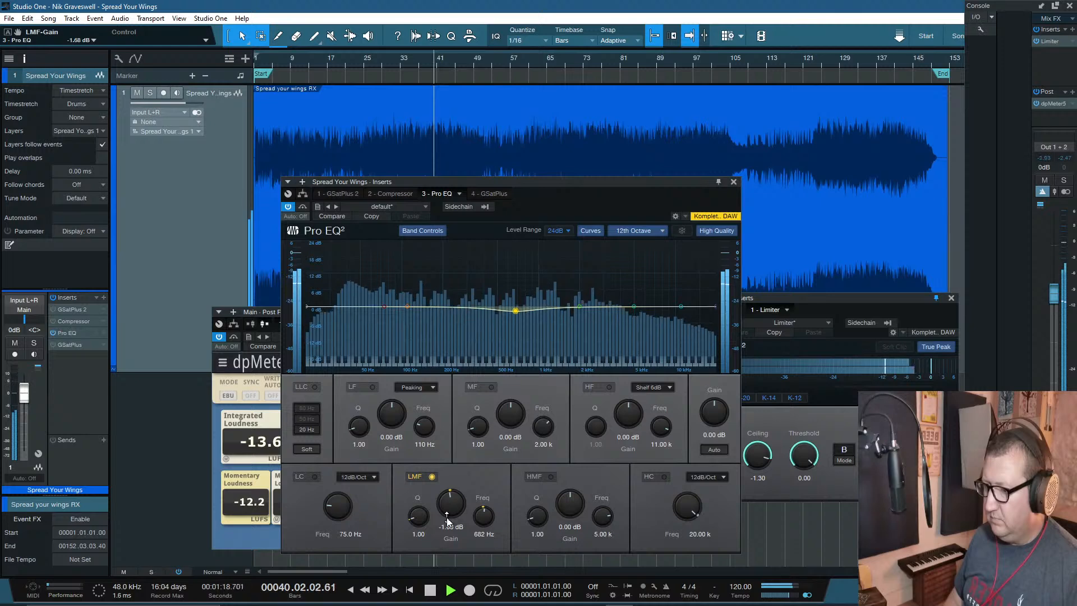
Step: Compare the song with the LMF band bypassed and active, leaving the band on and playback stopped
left_click(432, 477)
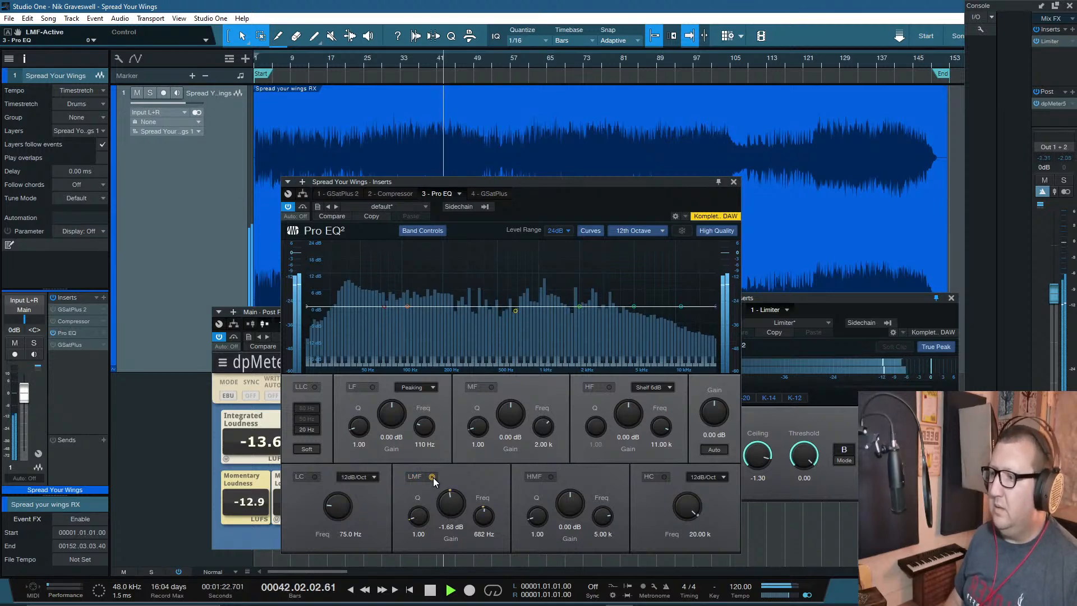
left_click(432, 476)
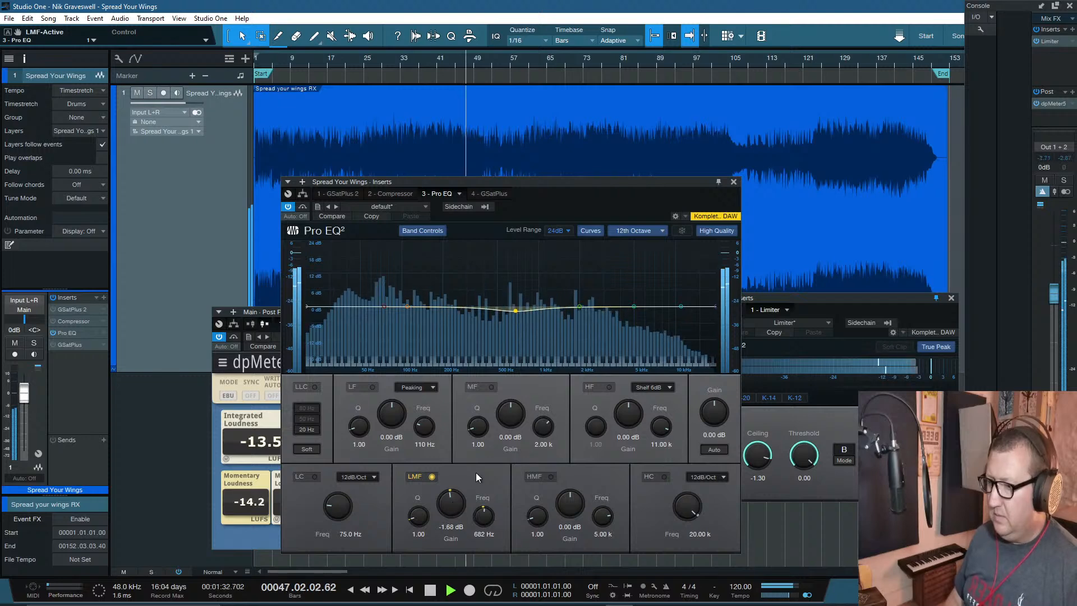
left_click(432, 477)
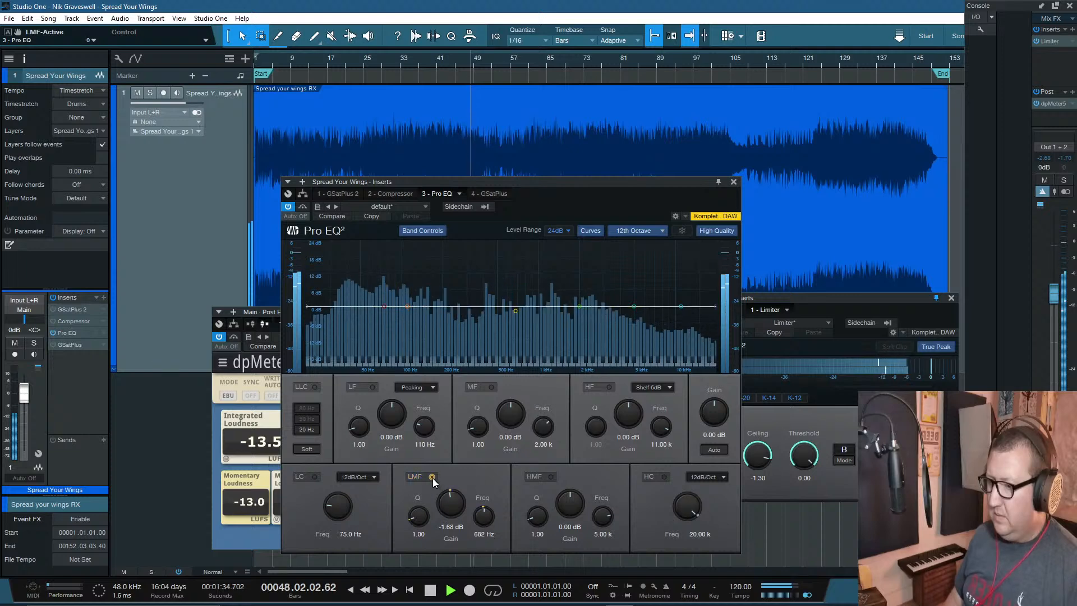
left_click(432, 477)
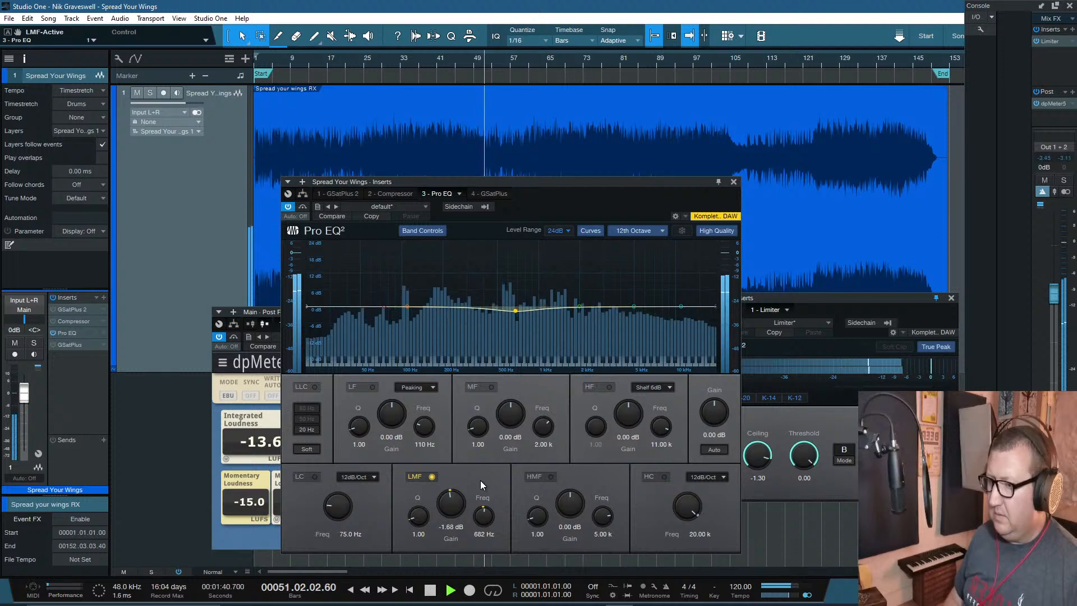
key("space")
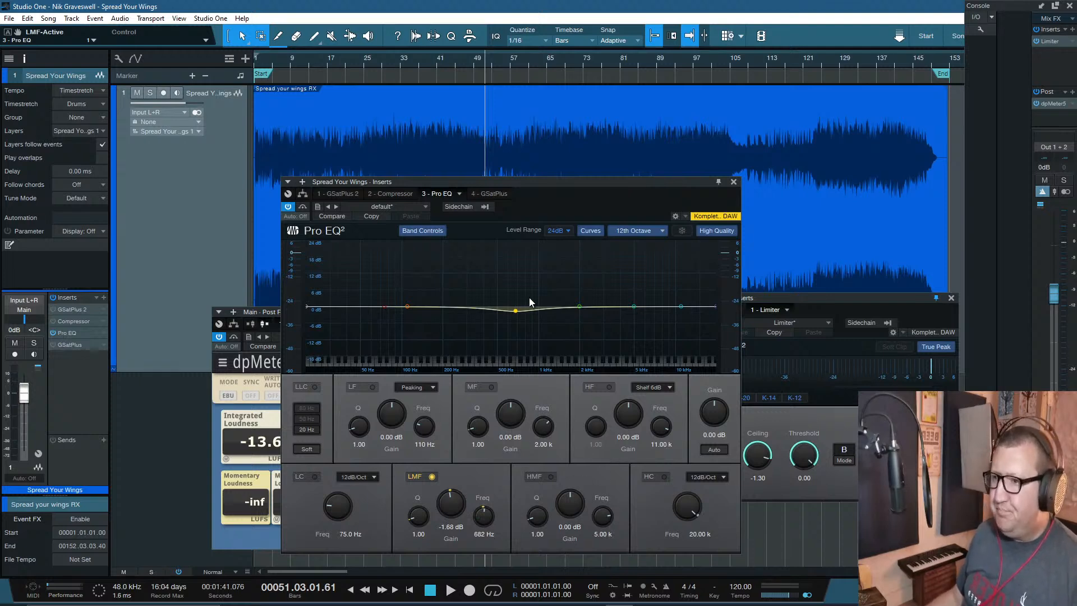
Step: Move the Pro EQ window slightly upward and audition the LMF cut again from around bar 28
mouse_move(543, 183)
left_mouse_down()
mouse_move(533, 146)
mouse_move(540, 170)
left_mouse_up()
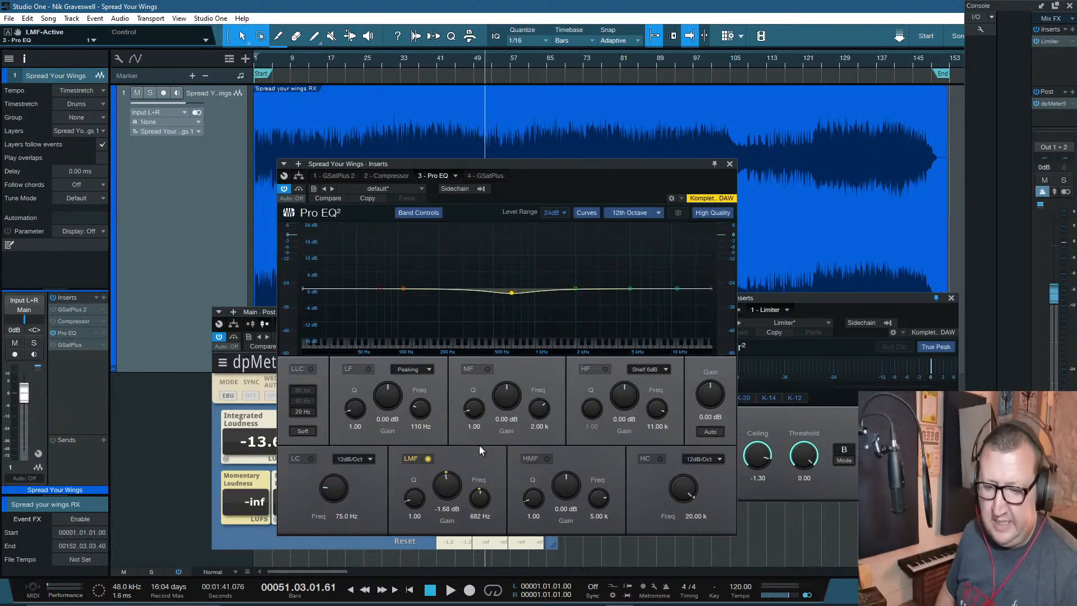
left_click(377, 61)
key("space")
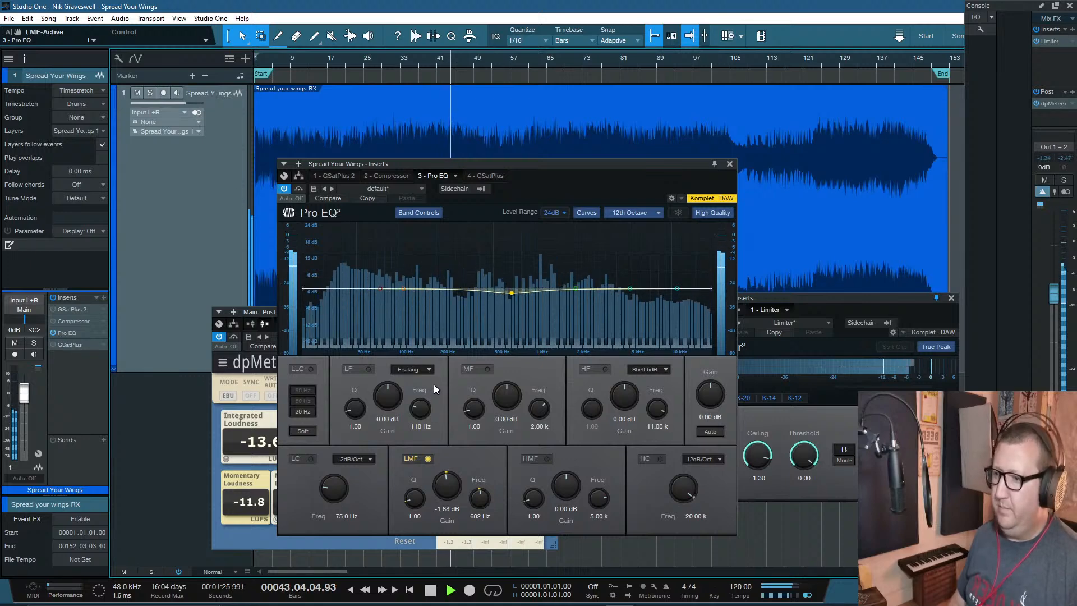
key("space")
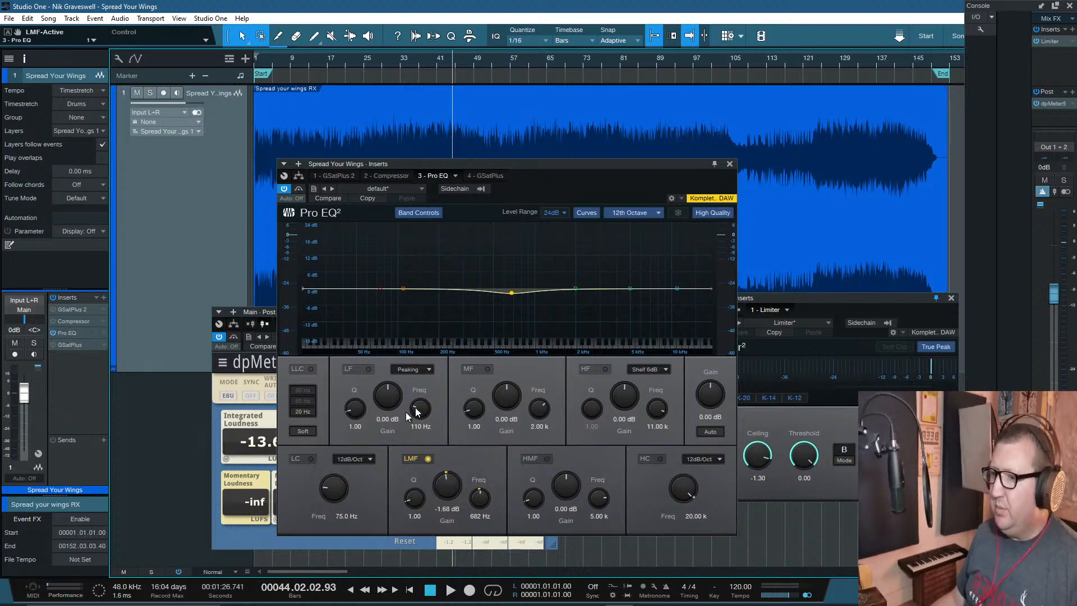
Step: Enable the LF band as a Shelf 6dB with a gain of 1.92 dB and a frequency of 65 Hz
left_click(419, 369)
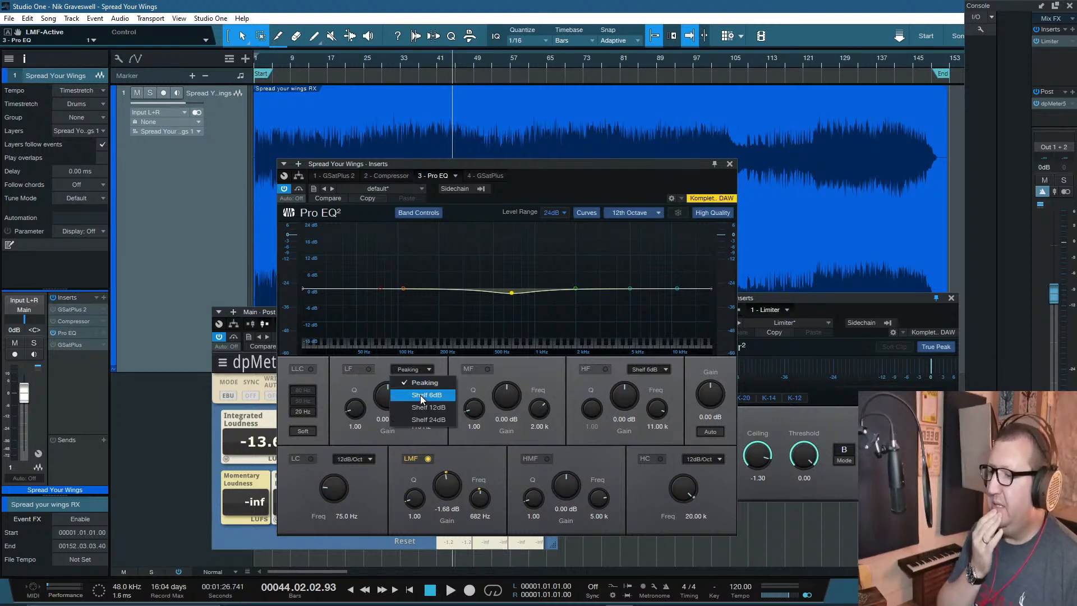
left_click(422, 395)
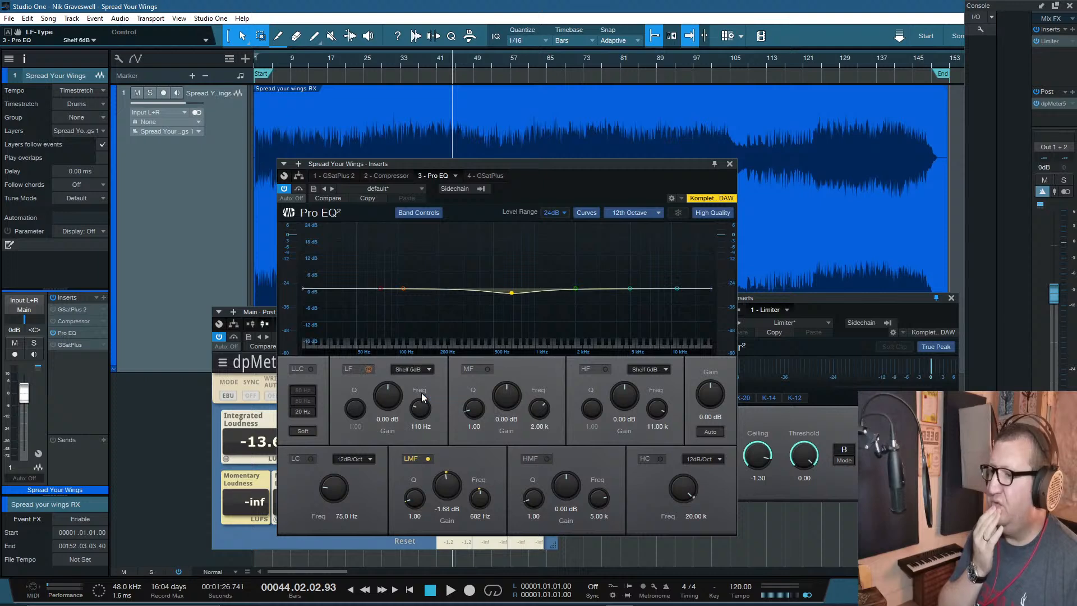
left_click(368, 369)
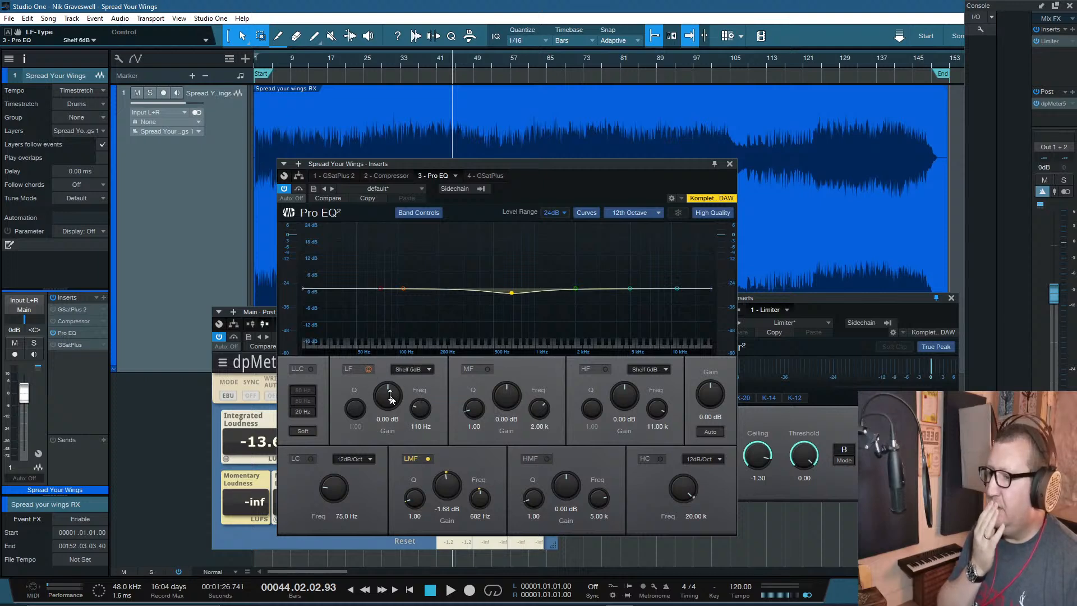
left_click_drag(390, 397, 419, 415)
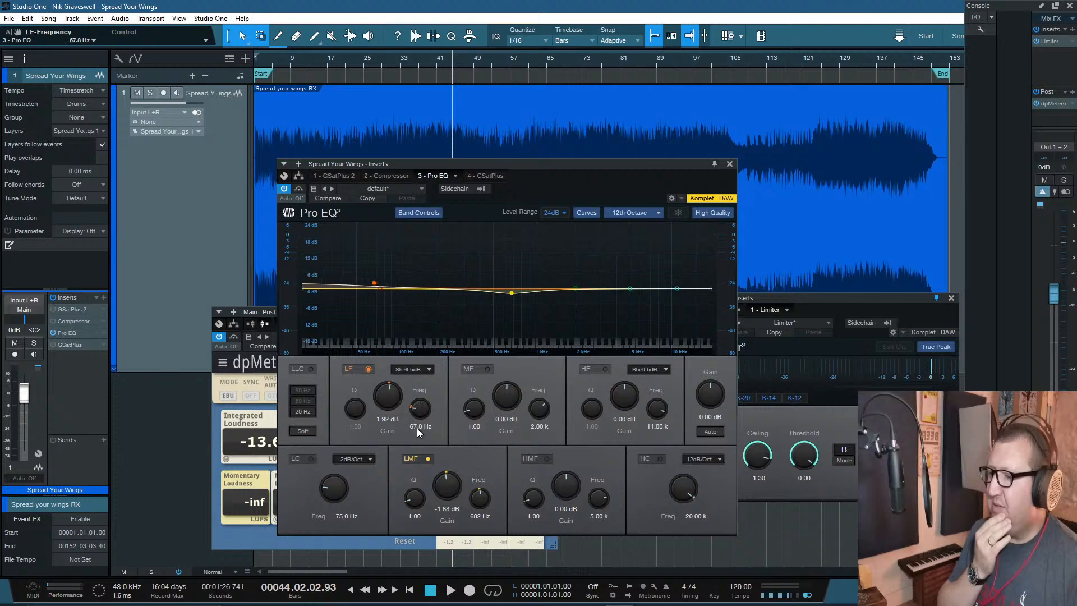
left_click(419, 426)
type("65")
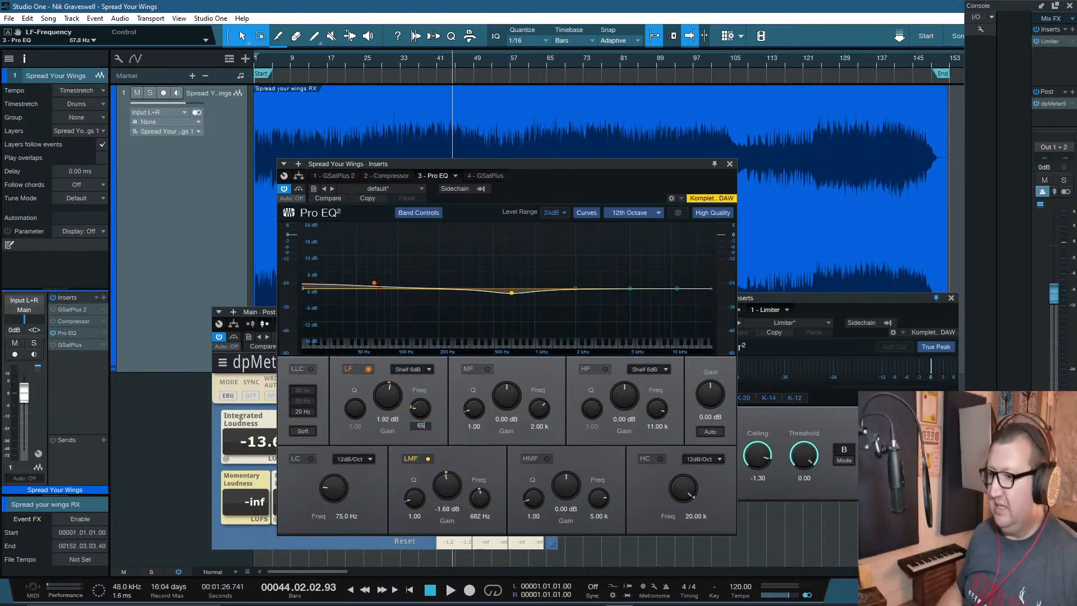
key("Return")
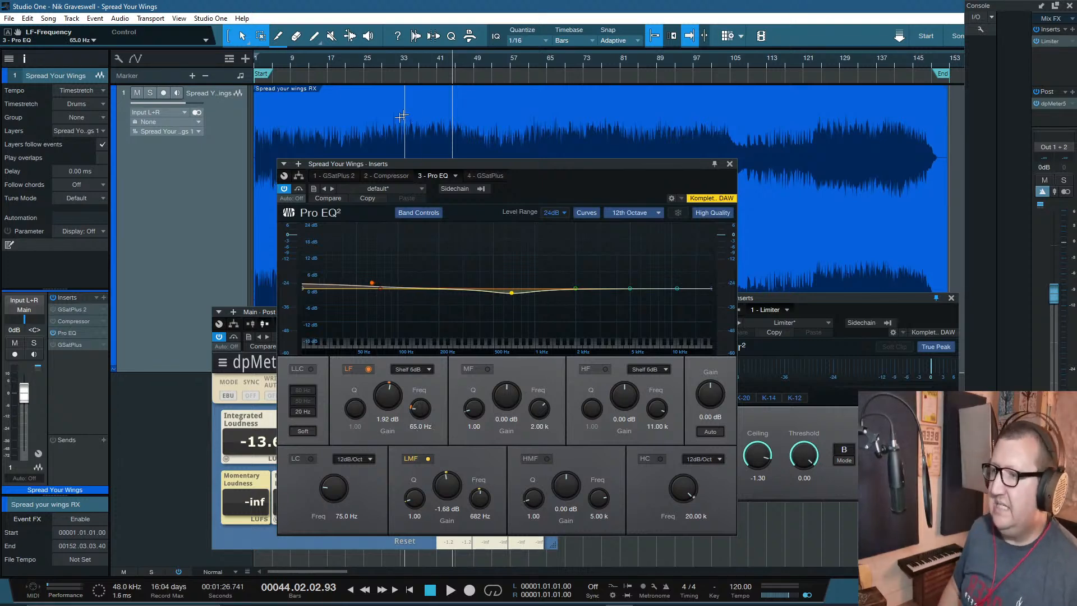
Step: Play the song from around bar 30 to audition the low shelf, and stop playback
left_click(389, 58)
key("space")
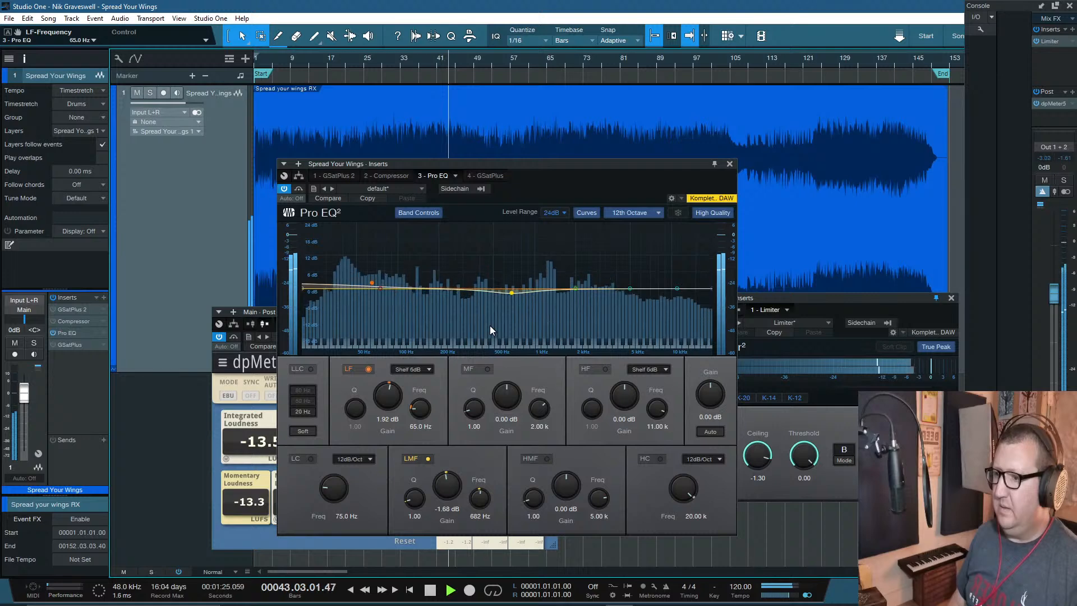
key("space")
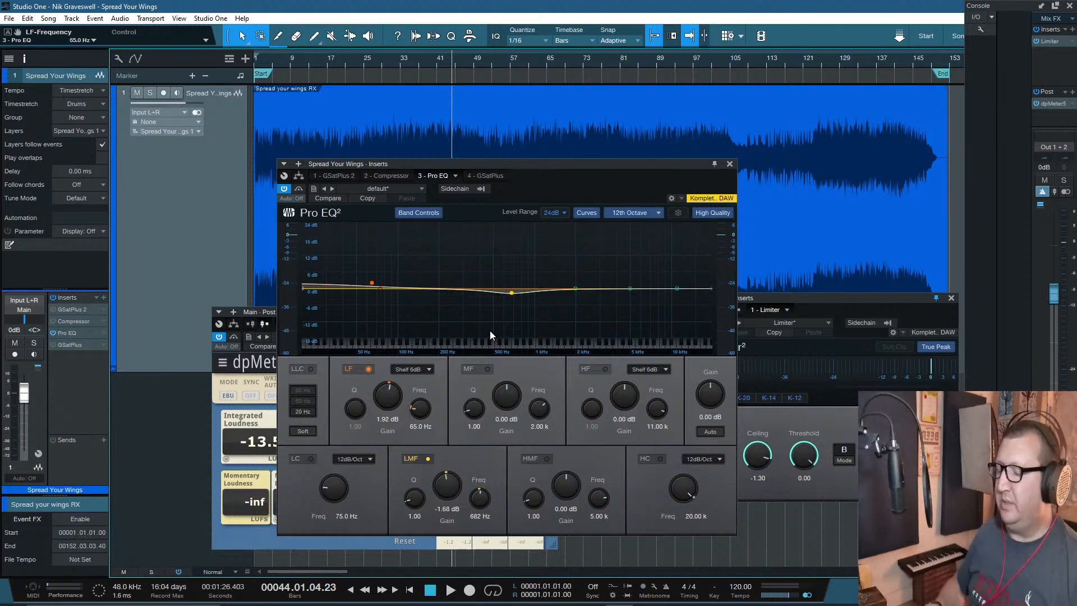
Step: Enable the Pro EQ's MF band with a gain of -1.46 dB, a frequency of 91.4 Hz and a Q of 2.16
left_click(488, 369)
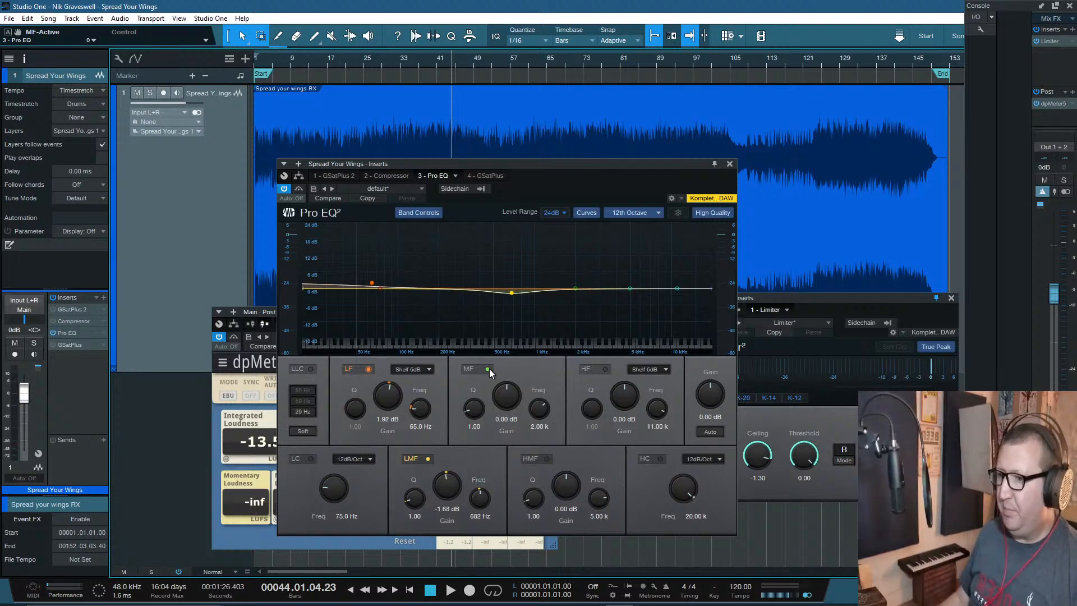
left_click_drag(573, 288, 405, 295)
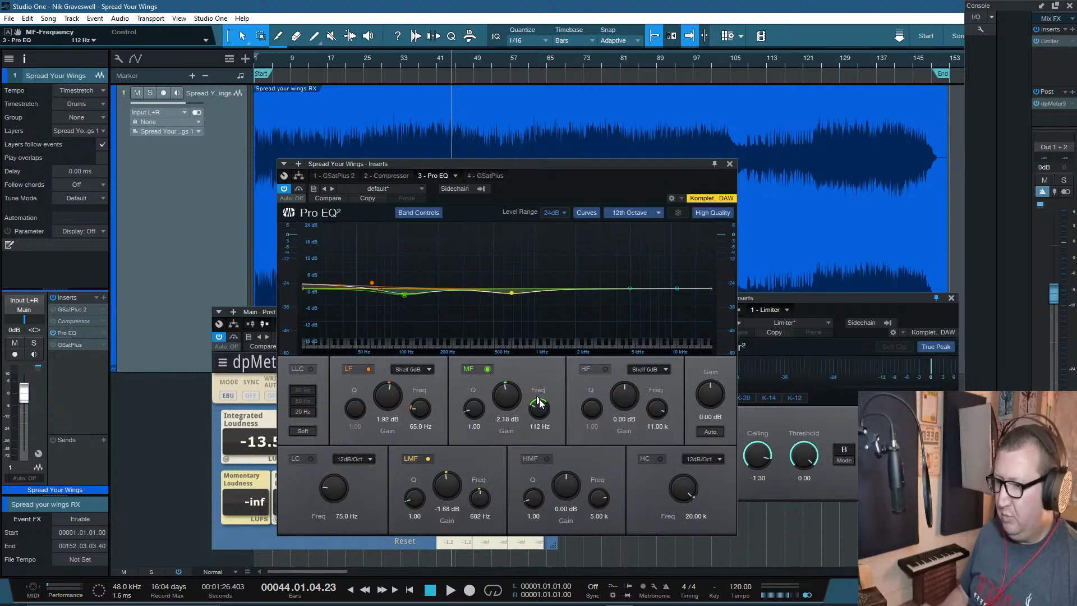
left_click_drag(540, 407, 509, 394)
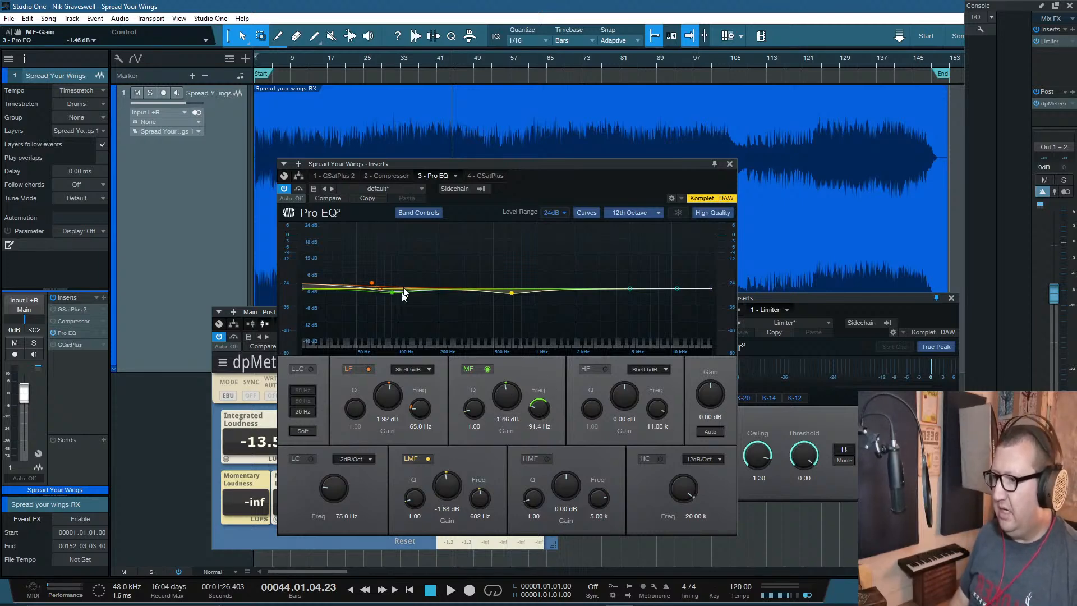
left_click_drag(472, 410, 472, 401)
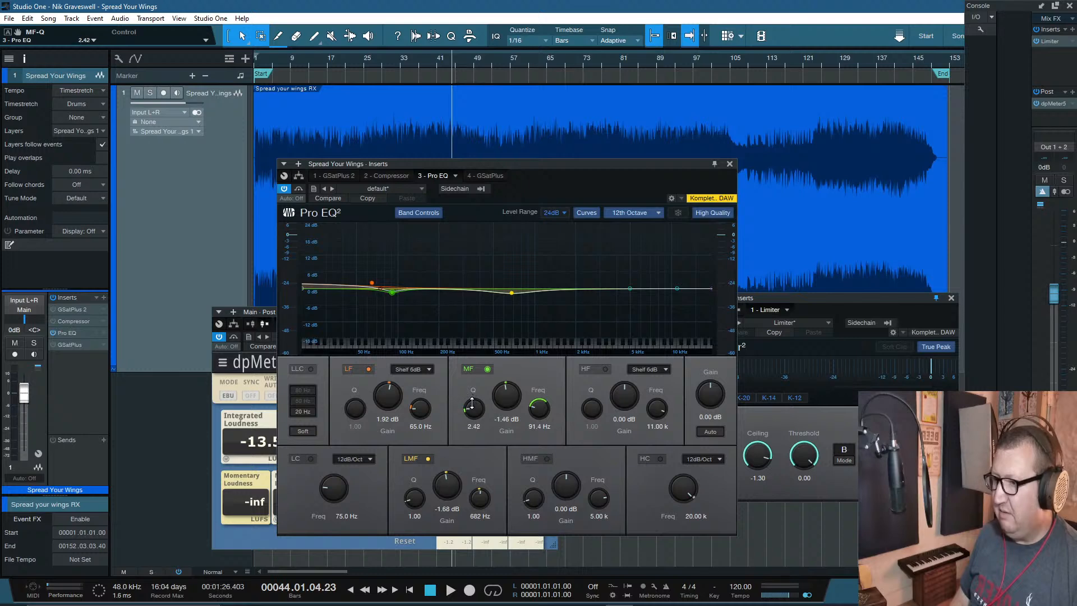
Step: Play the song from bar 30 and compare it with the MF band bypassed and active, leaving the band on
left_click(390, 66)
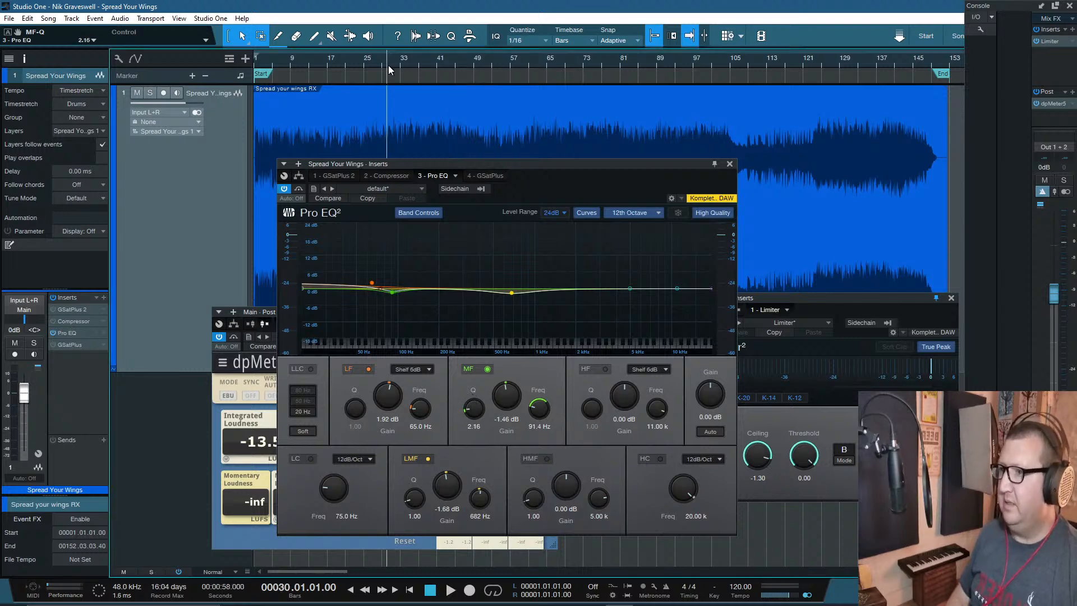
key("space")
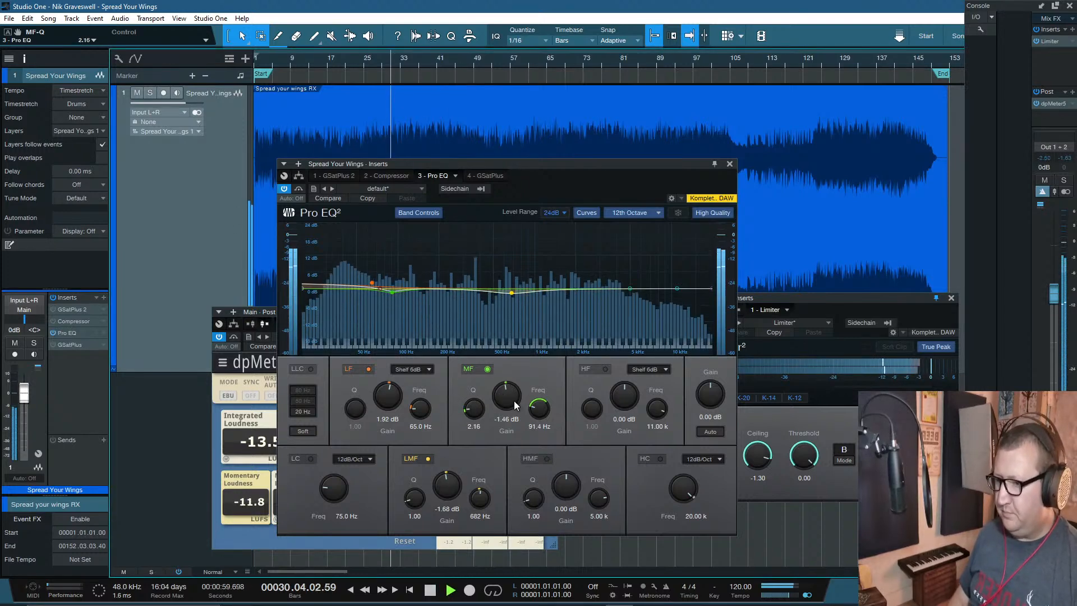
left_click(486, 370)
left_click(487, 369)
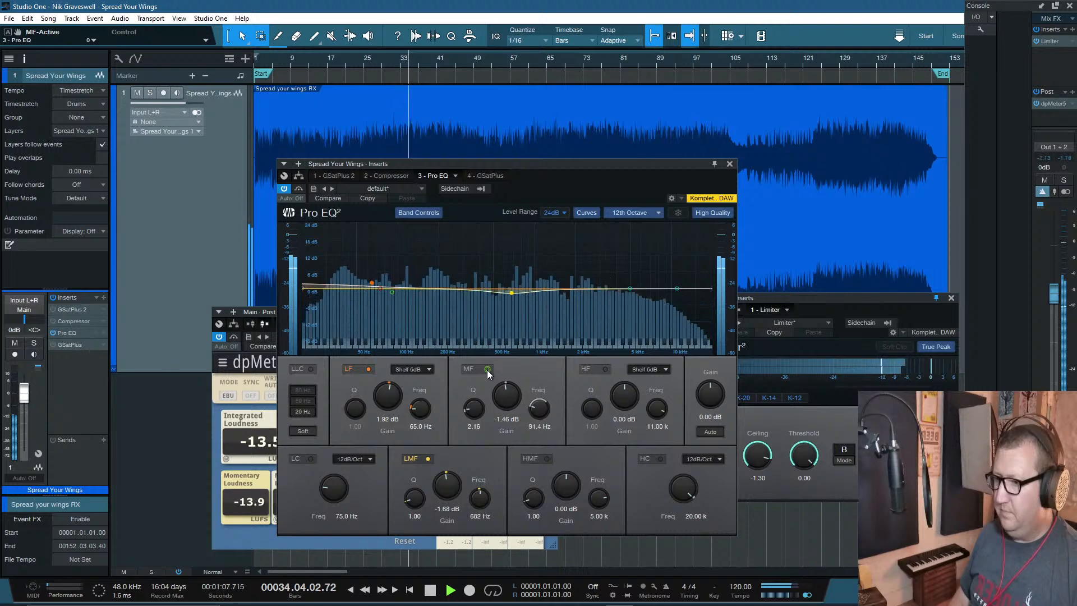
left_click(487, 369)
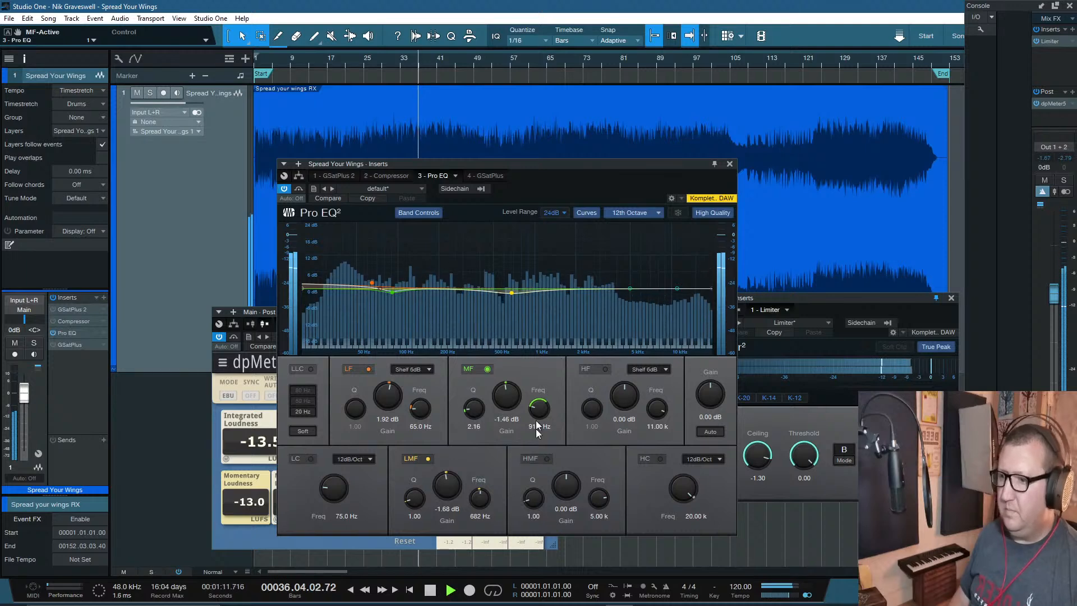
Step: Enable the HMF band during playback with a gain of 2.18 dB, a frequency of 224 Hz and a Q of 2.29
left_click(546, 458)
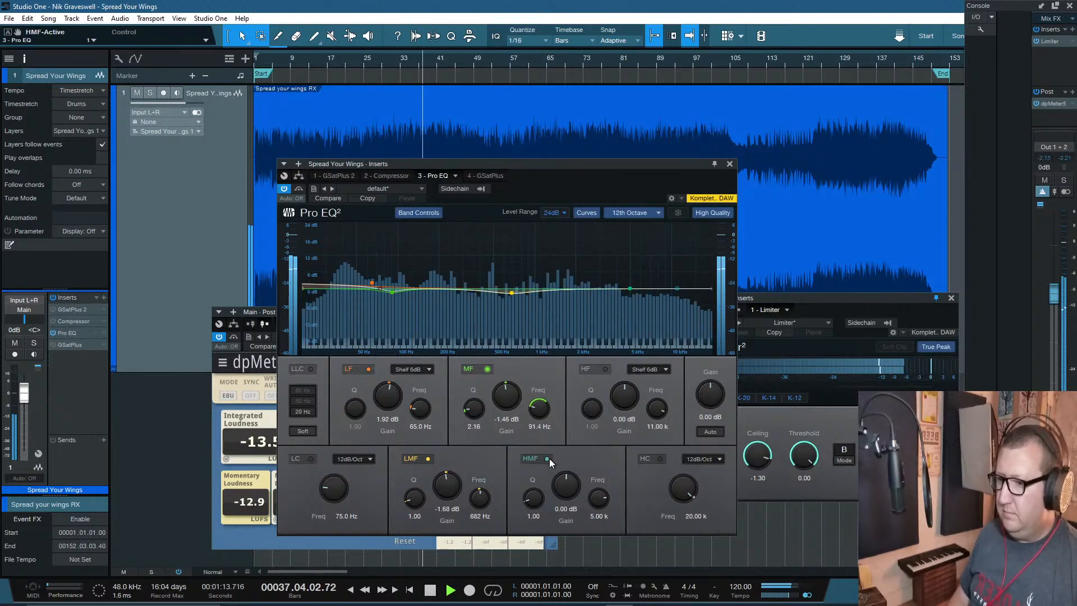
left_click_drag(559, 496, 564, 485)
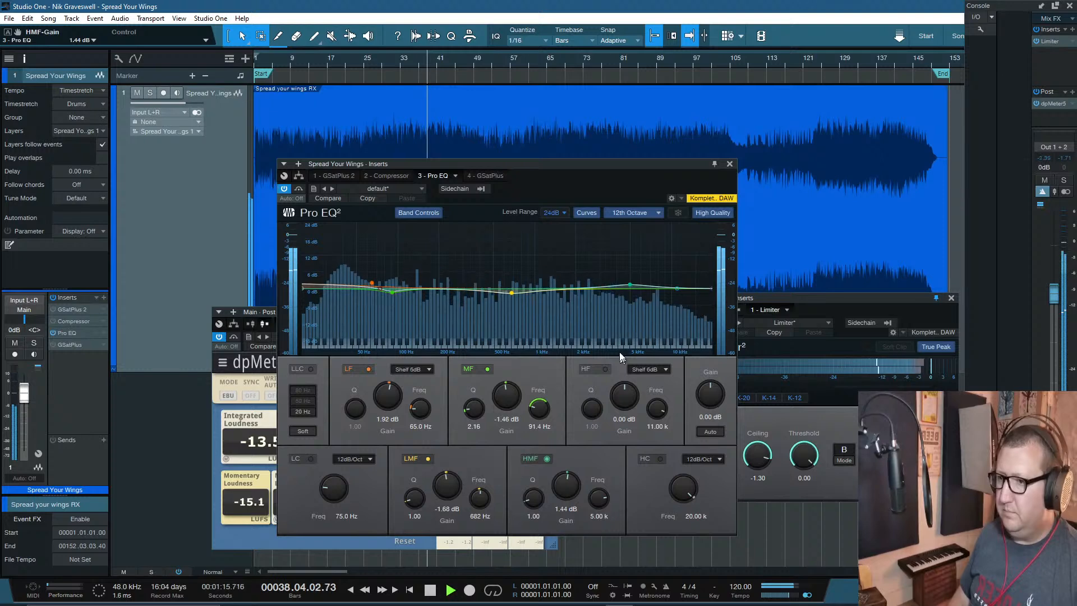
left_click_drag(630, 285, 445, 281)
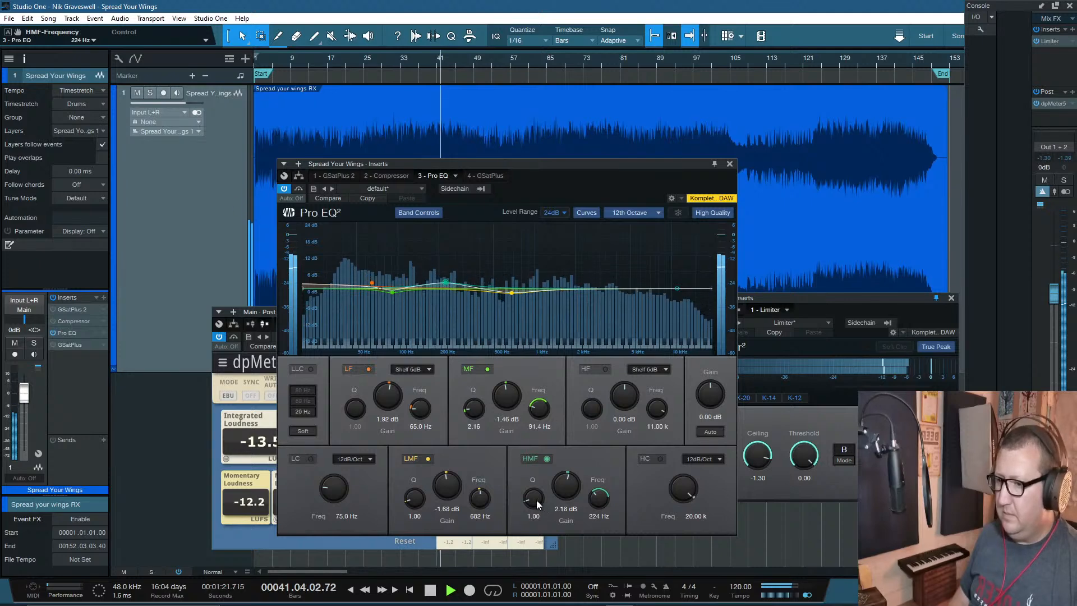
left_click_drag(536, 500, 533, 491)
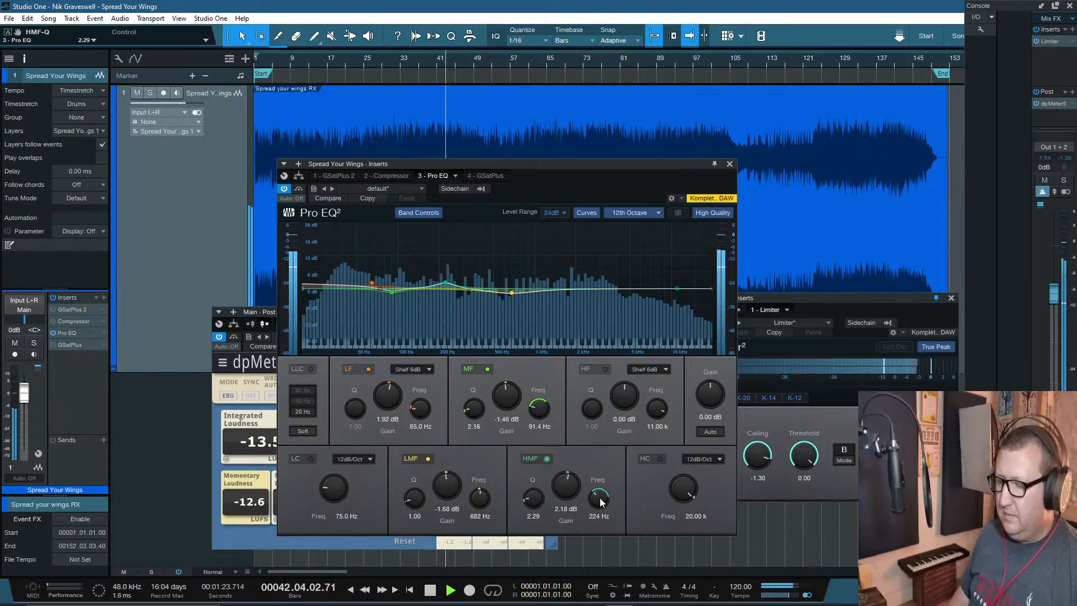
Step: Compare the song with the MF and HMF bands bypassed and active, leaving both bands on and playback stopped
left_click(487, 368)
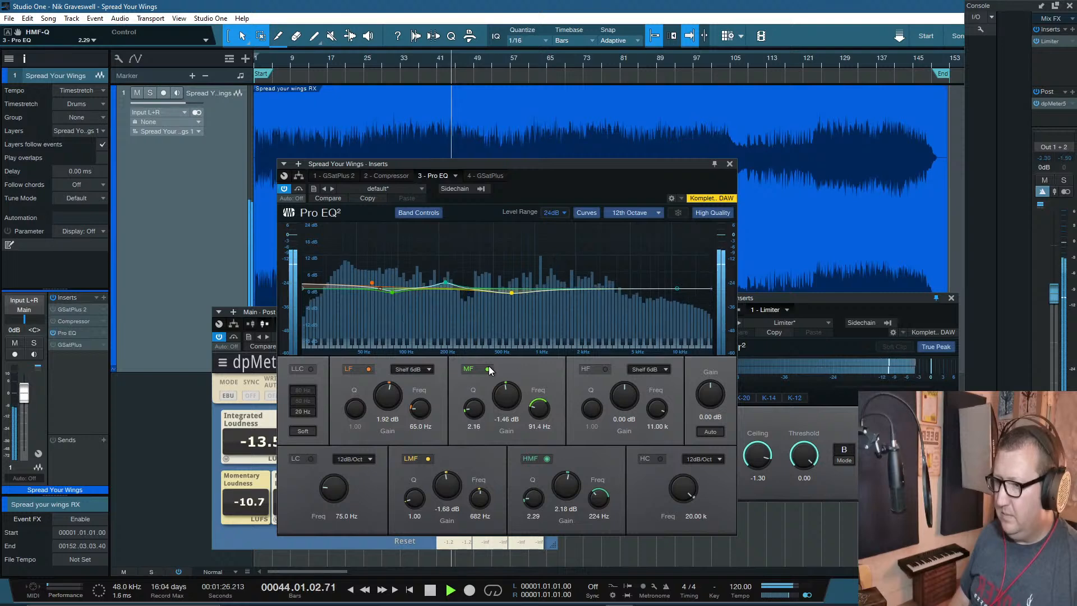
left_click(547, 459)
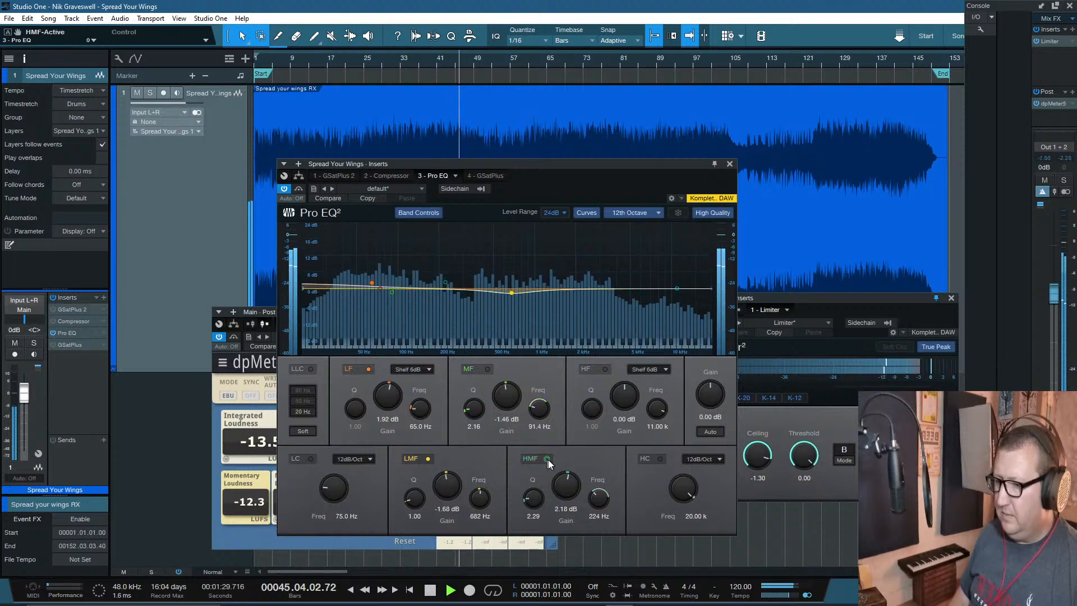
left_click(546, 459)
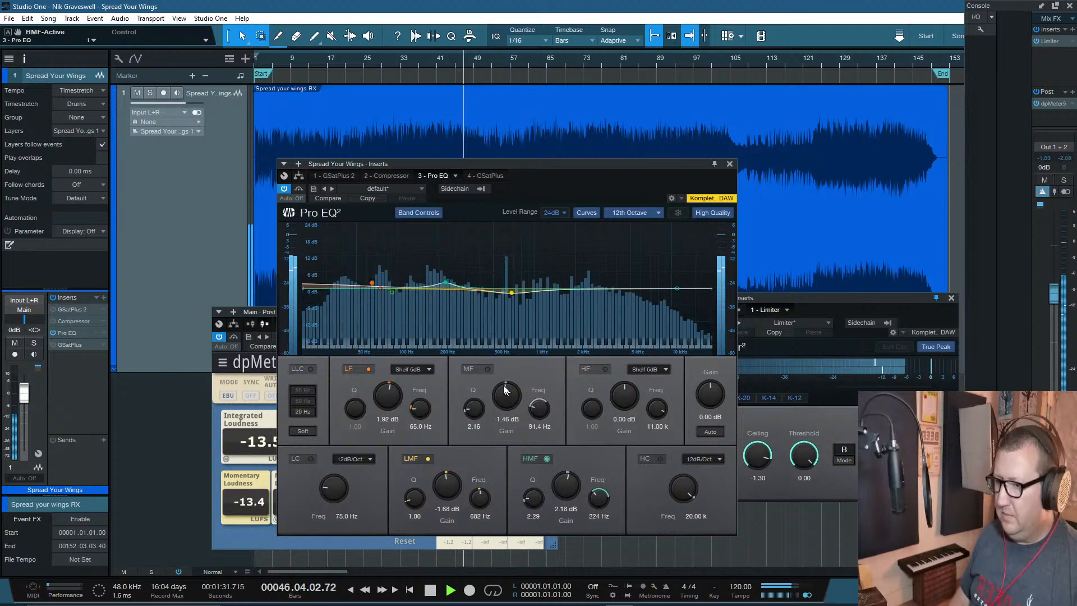
left_click(489, 368)
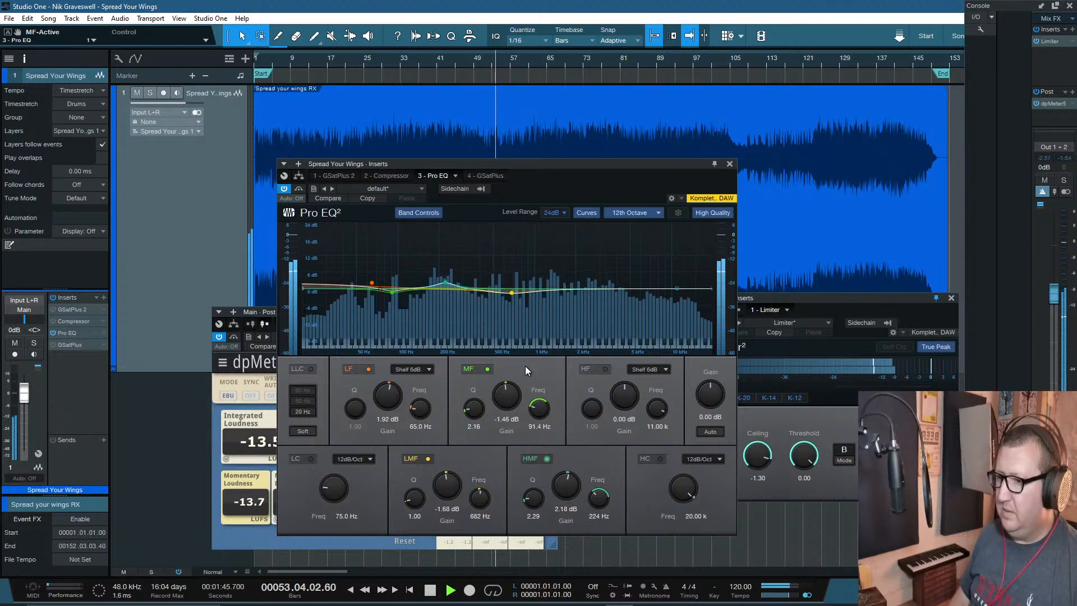
left_click(488, 369)
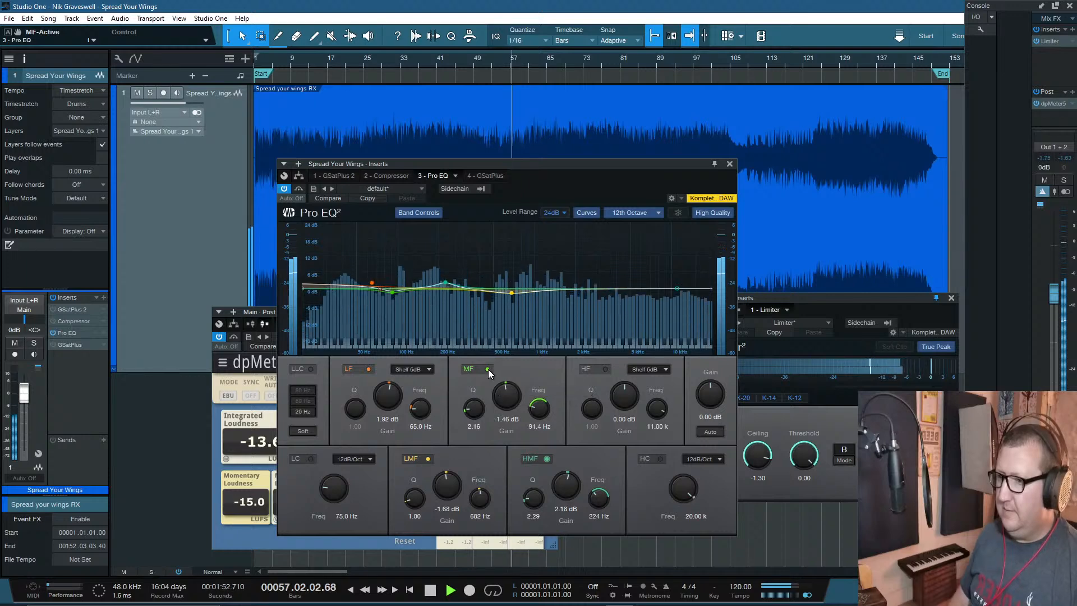
left_click(547, 459)
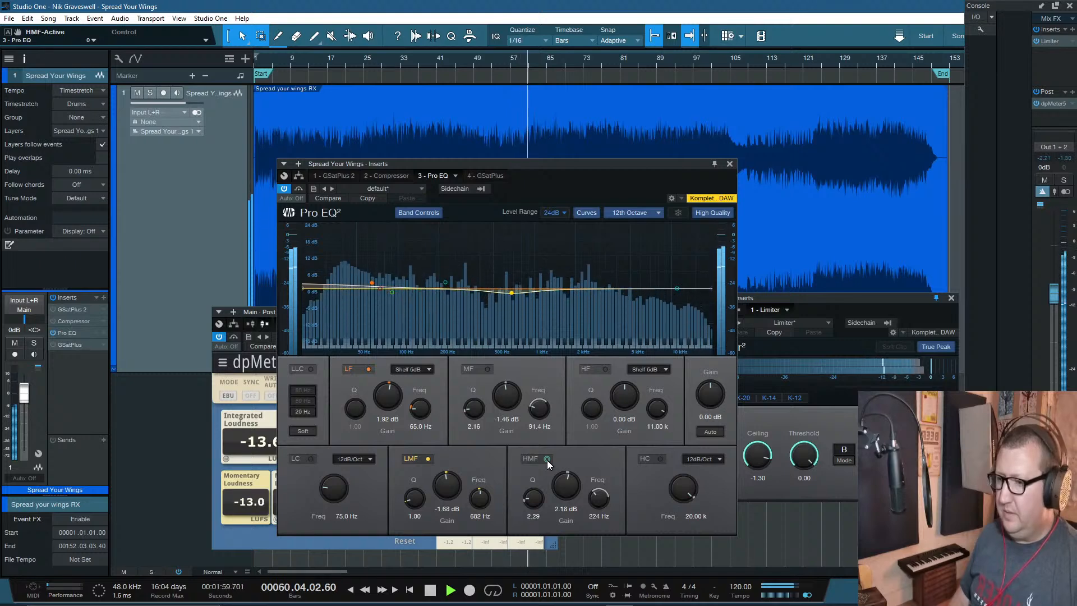
left_click(547, 459)
left_click(488, 369)
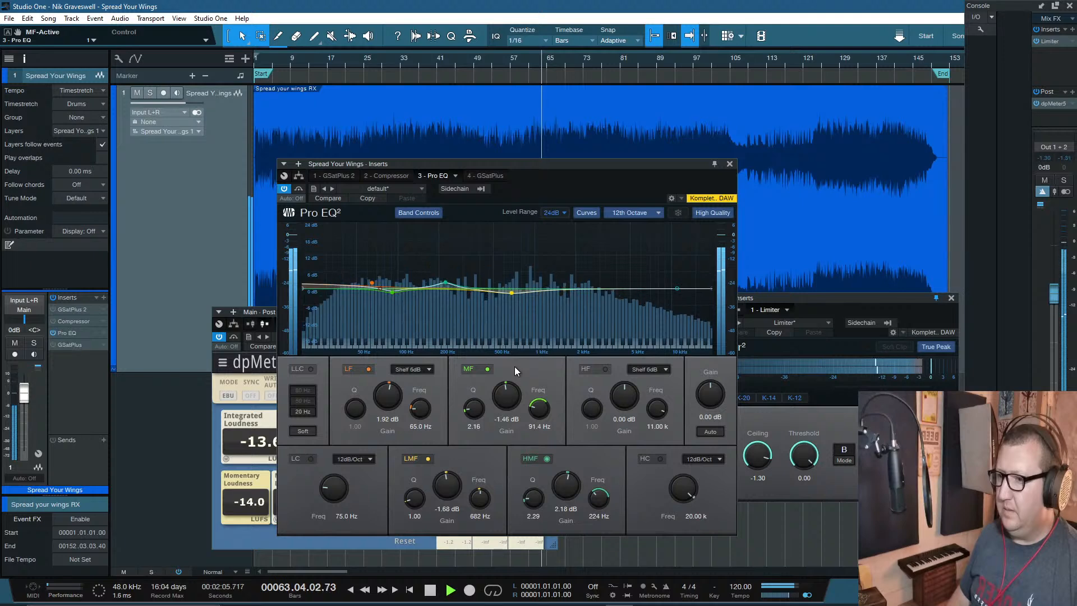
key("space")
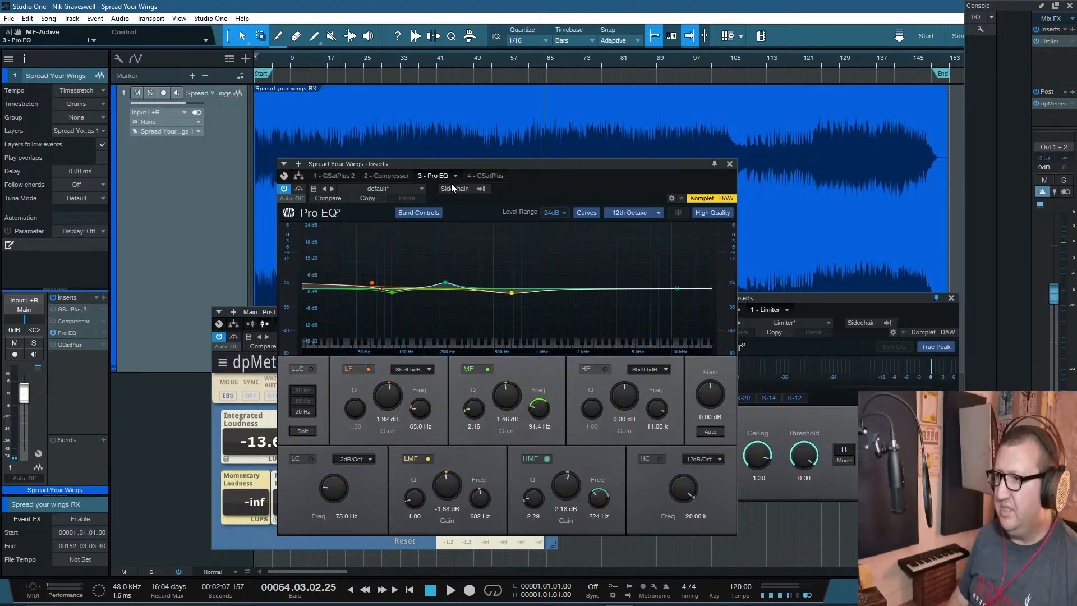
Step: Play the song from bar 28 and compare it with the whole Pro EQ bypassed and active, leaving the EQ active and playback stopped
left_click(385, 63)
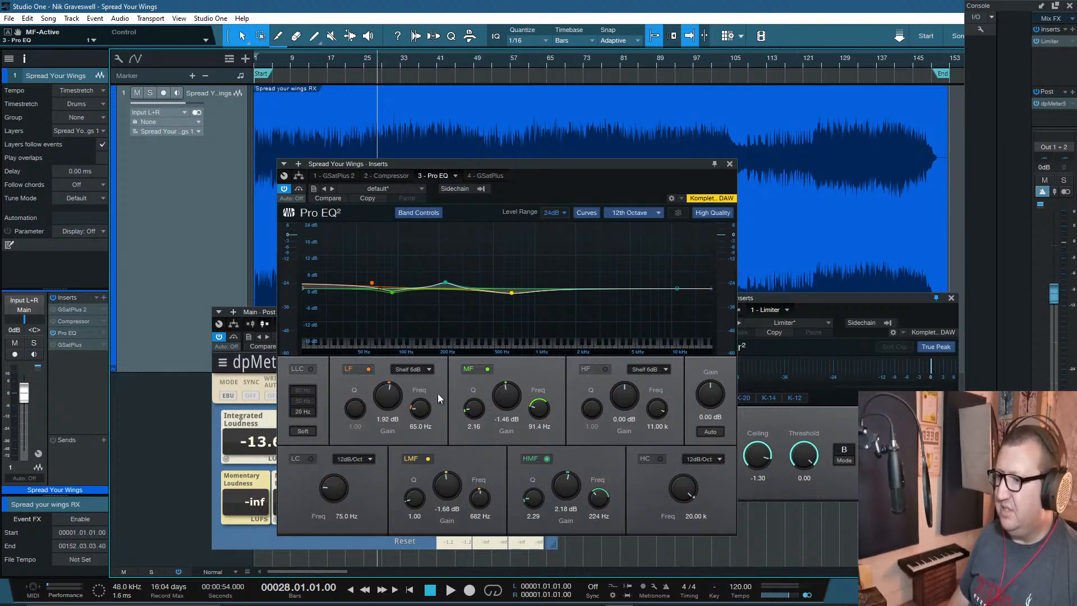
key("space")
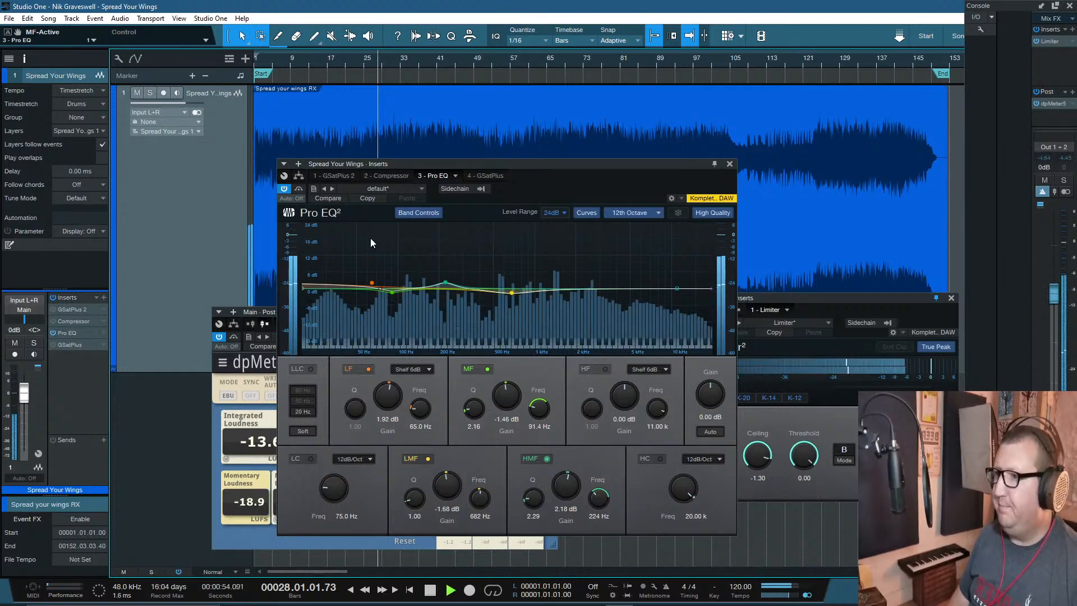
left_click(299, 190)
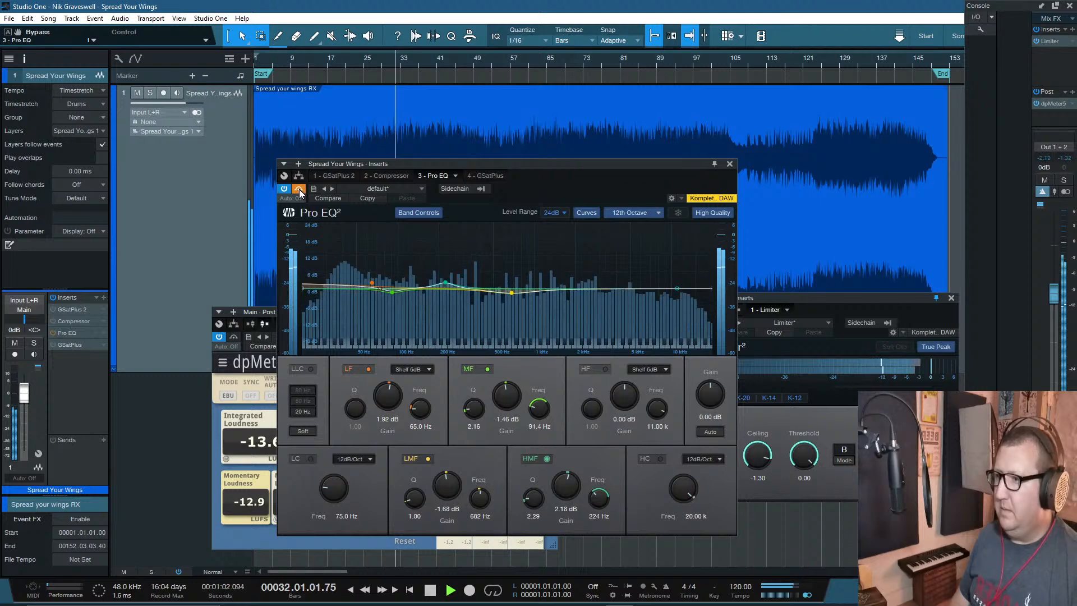
left_click(299, 190)
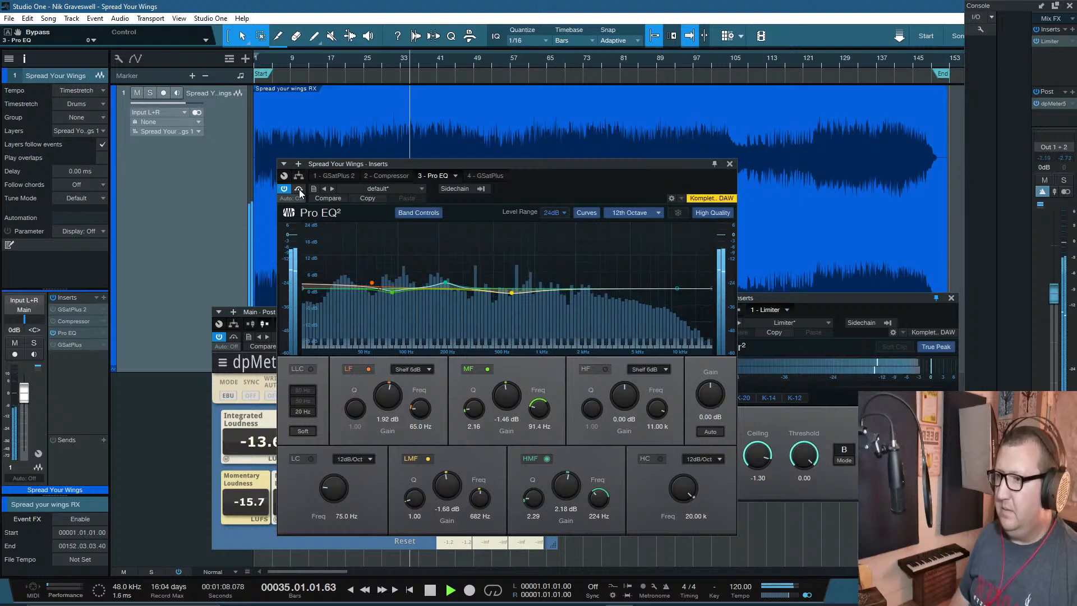
left_click(299, 190)
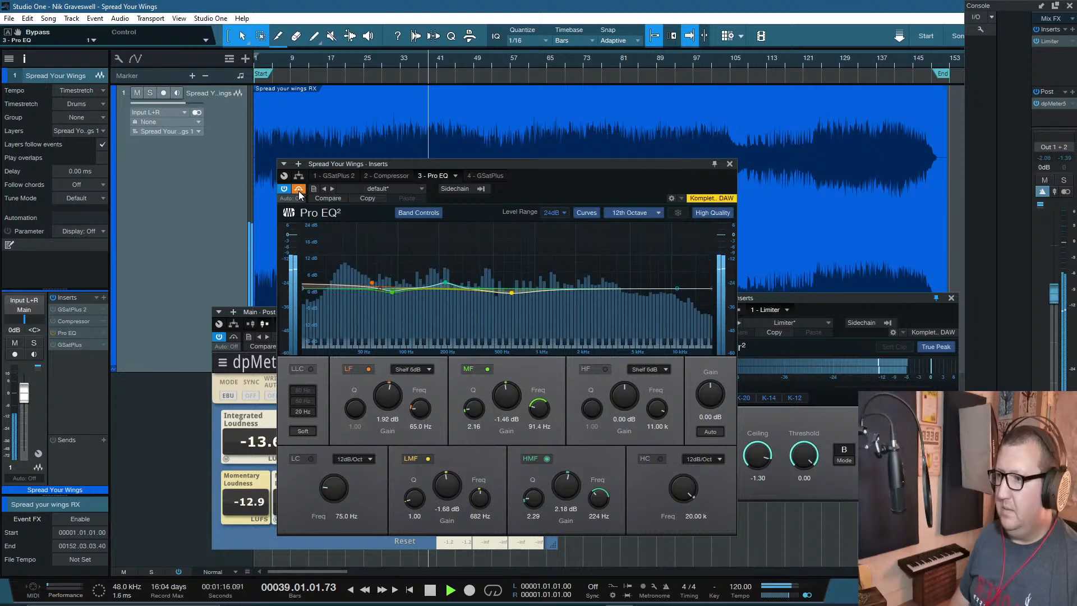
left_click(299, 189)
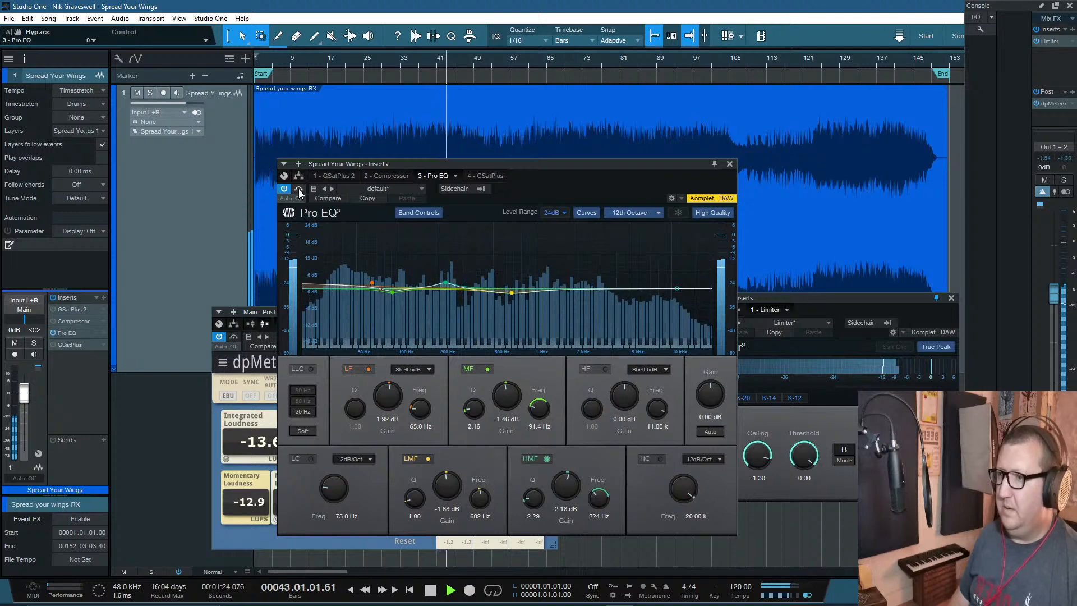
left_click(299, 190)
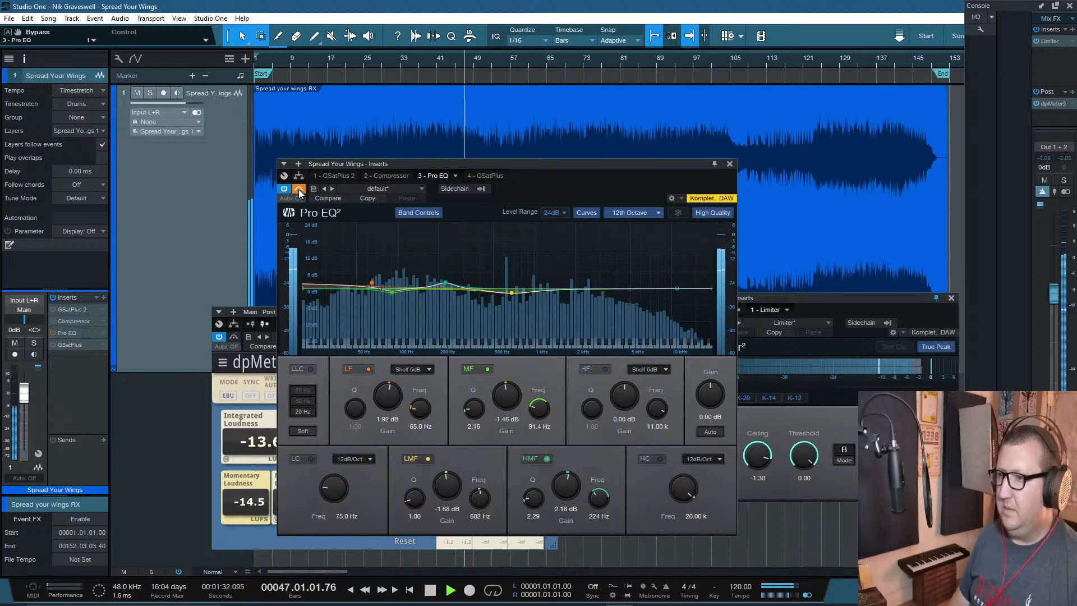
left_click(299, 190)
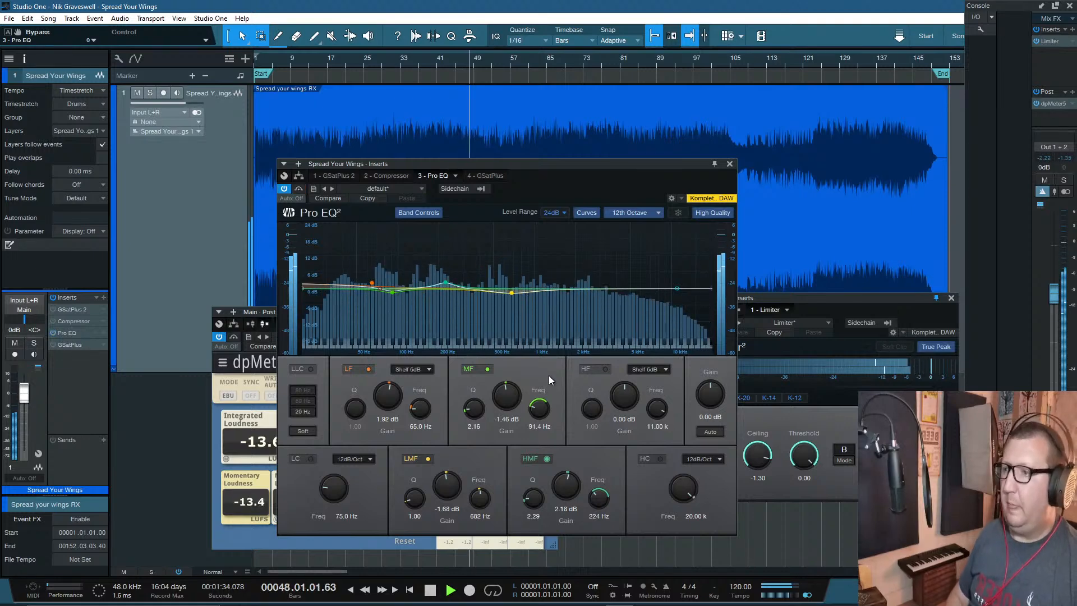
key("space")
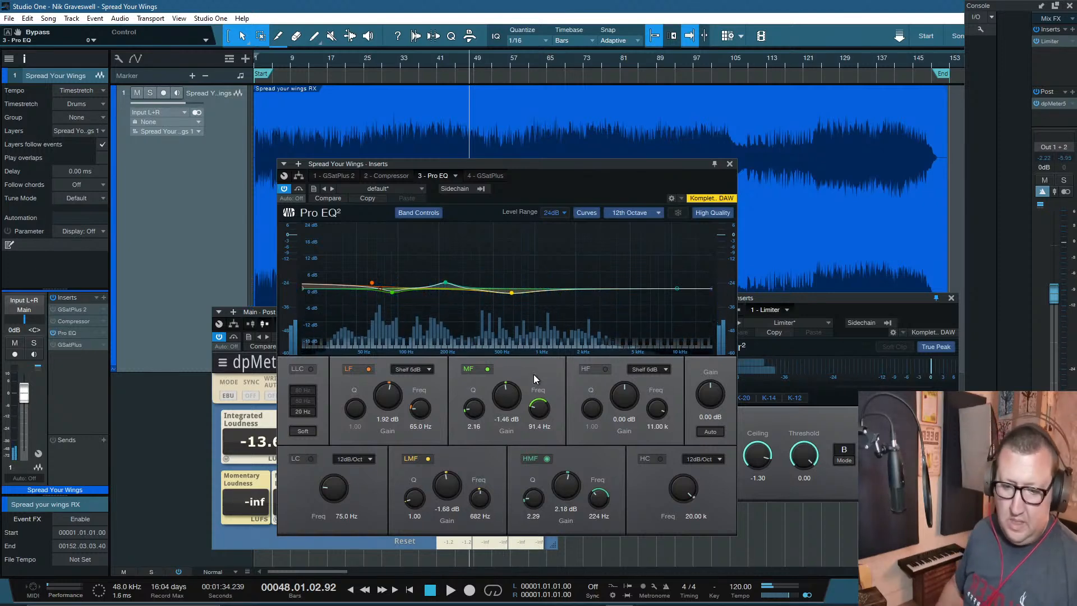
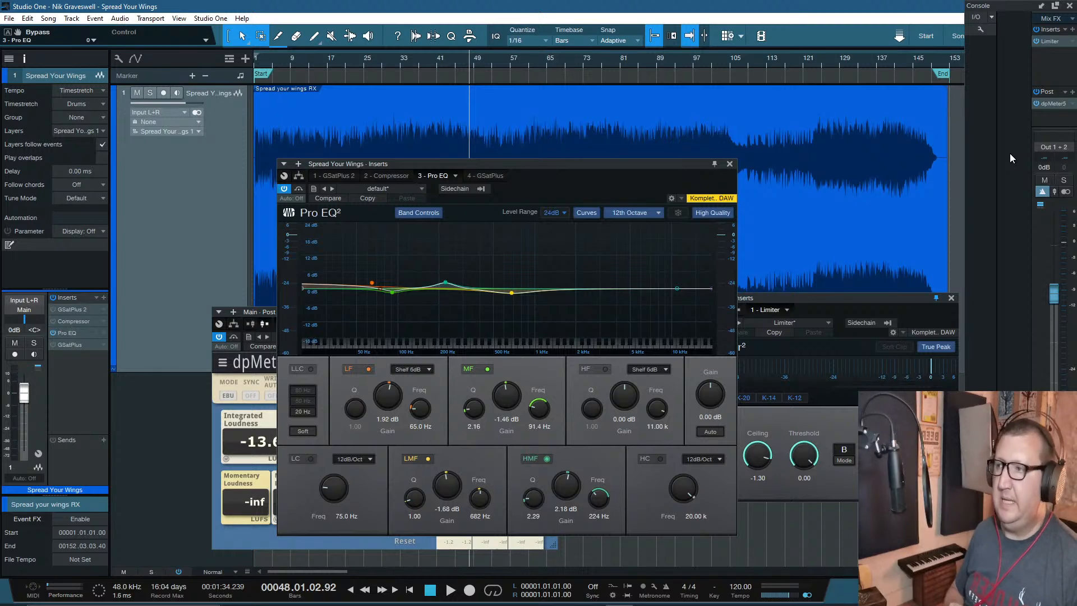
Step: Close the Pro EQ, dpMeter5 and Limiter windows
left_click(730, 163)
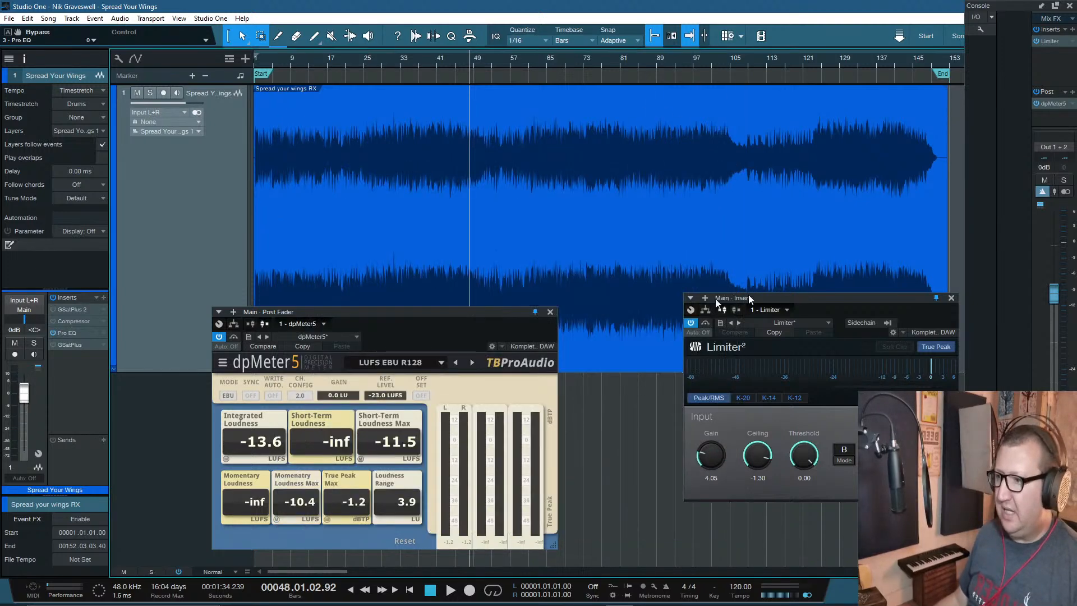
left_click(554, 312)
left_click(950, 298)
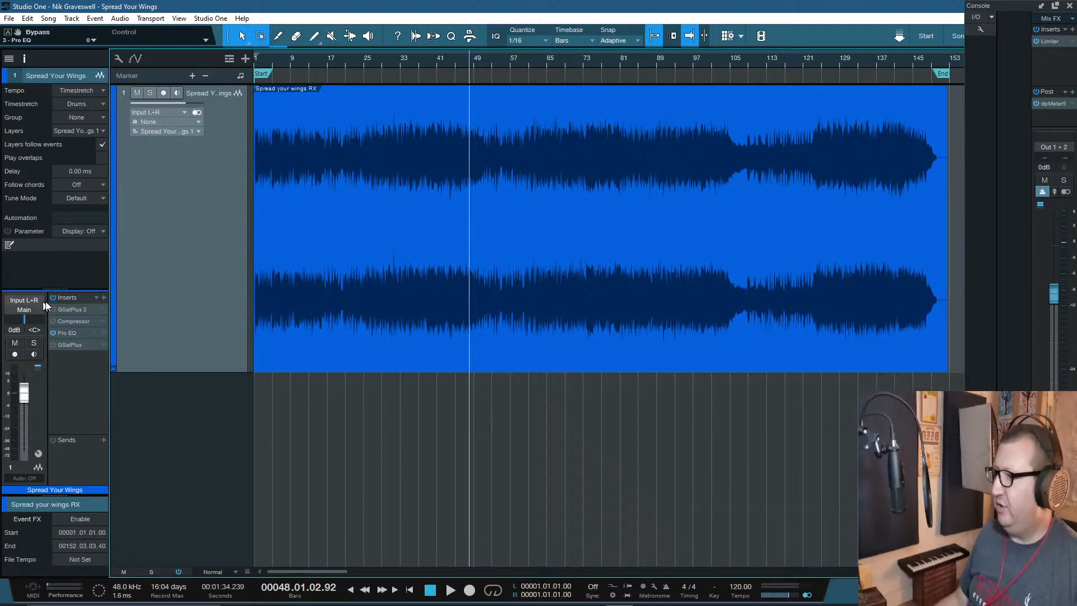
Step: Open the track's GSatPlus 2 insert, enlarge its interface and move its window over the upper part of the arrangement
double_click(75, 311)
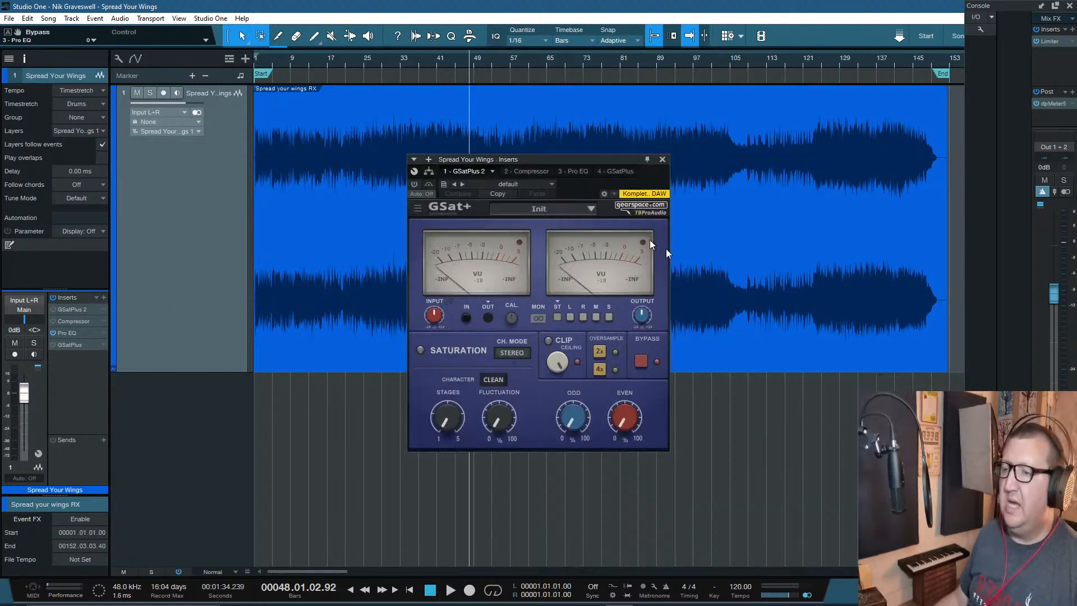
left_click_drag(666, 448, 804, 521)
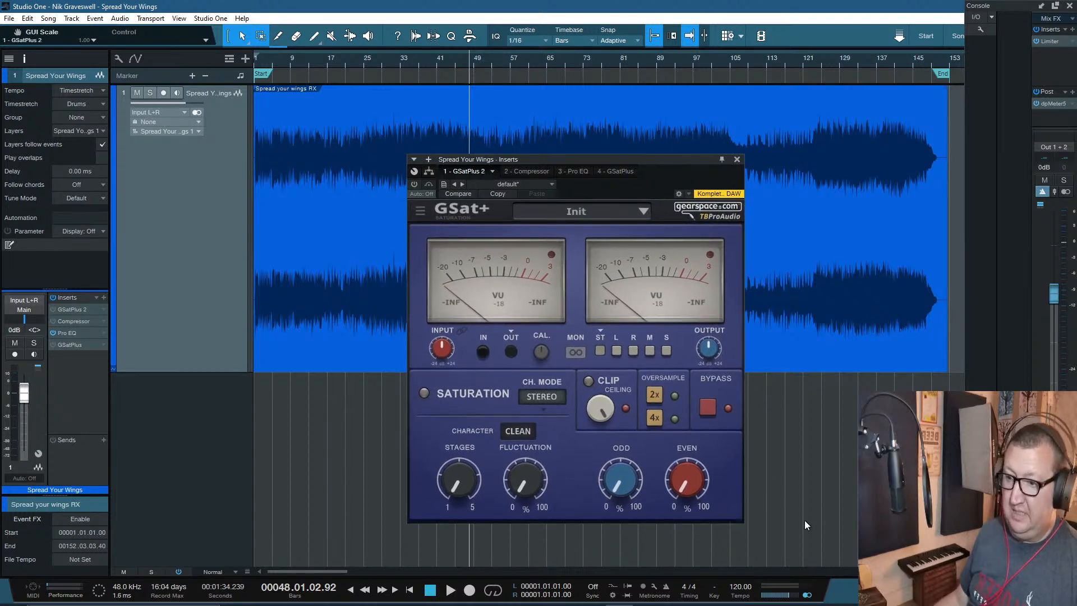
left_click_drag(526, 159, 452, 91)
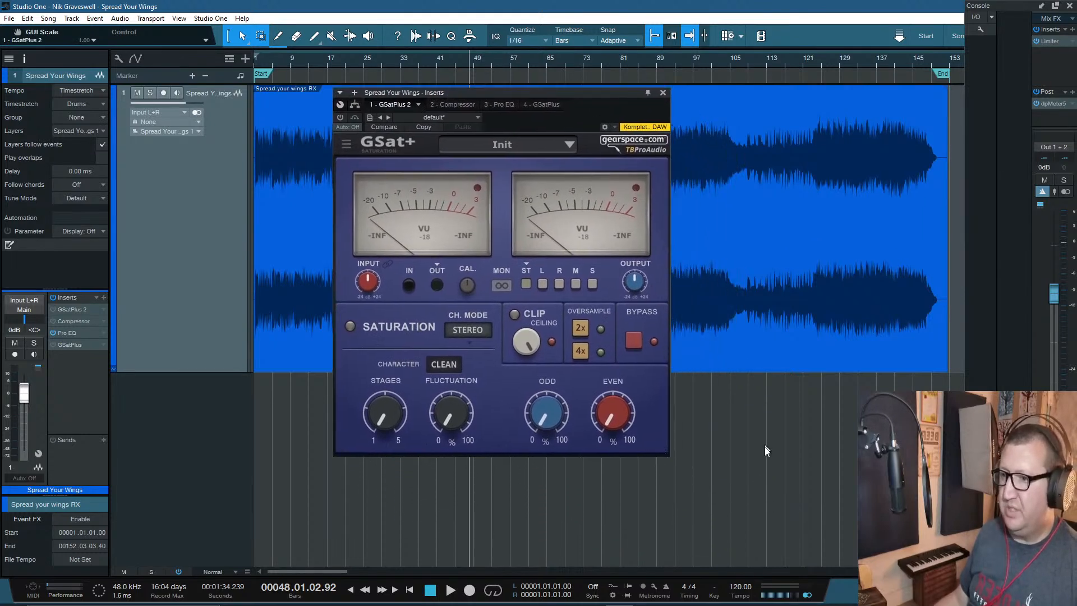
Step: Enlarge the GSatPlus 2 interface further and activate the insert
left_click_drag(678, 459, 773, 456)
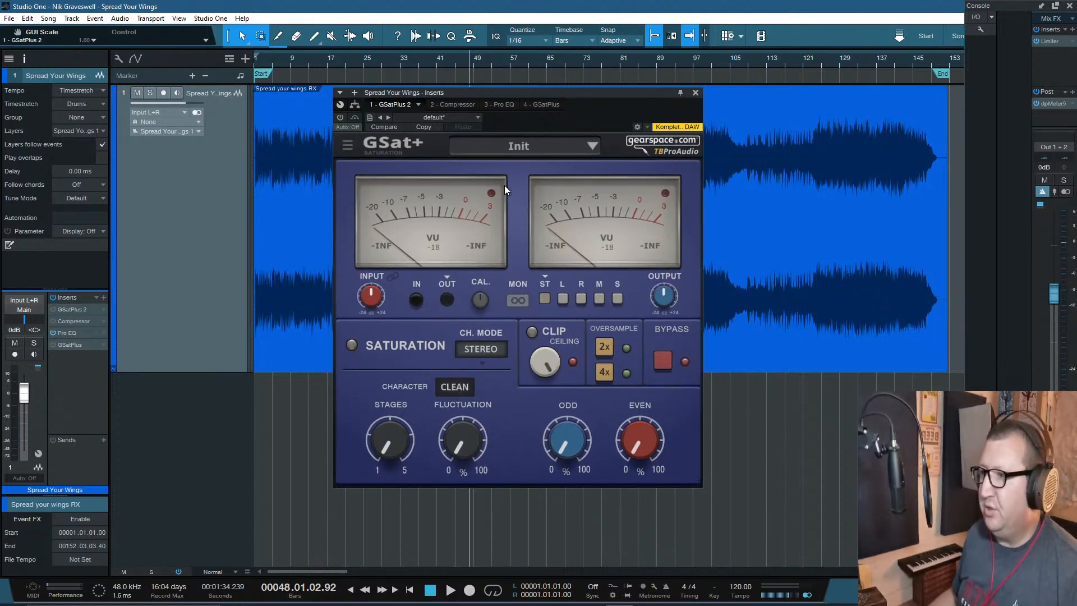
left_click(340, 118)
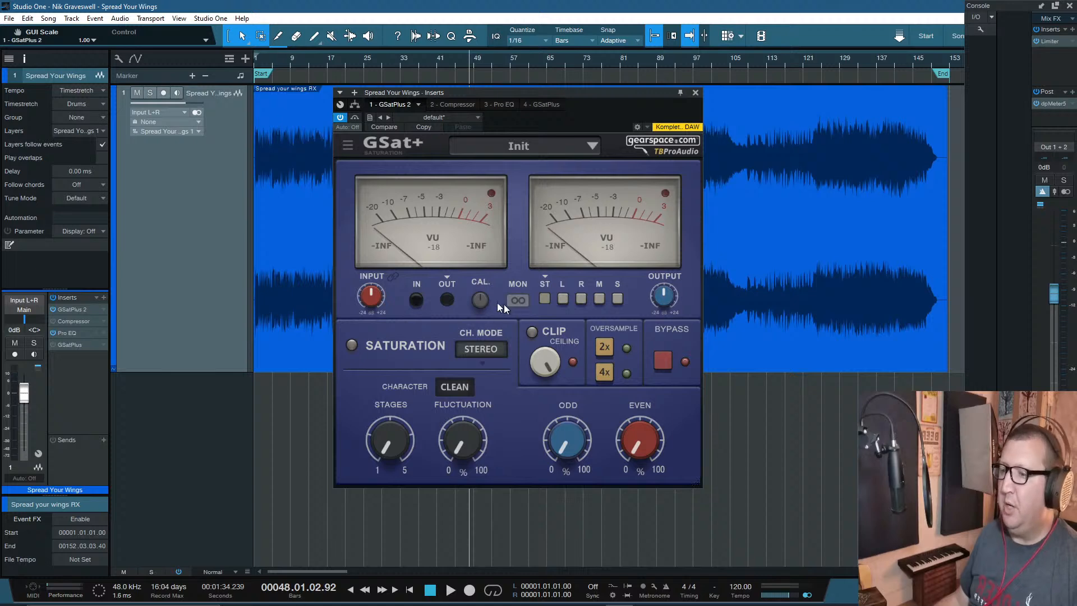
Step: Try GSatPlus 2's in-place monitor mode and return it to Normal
mouse_move(482, 304)
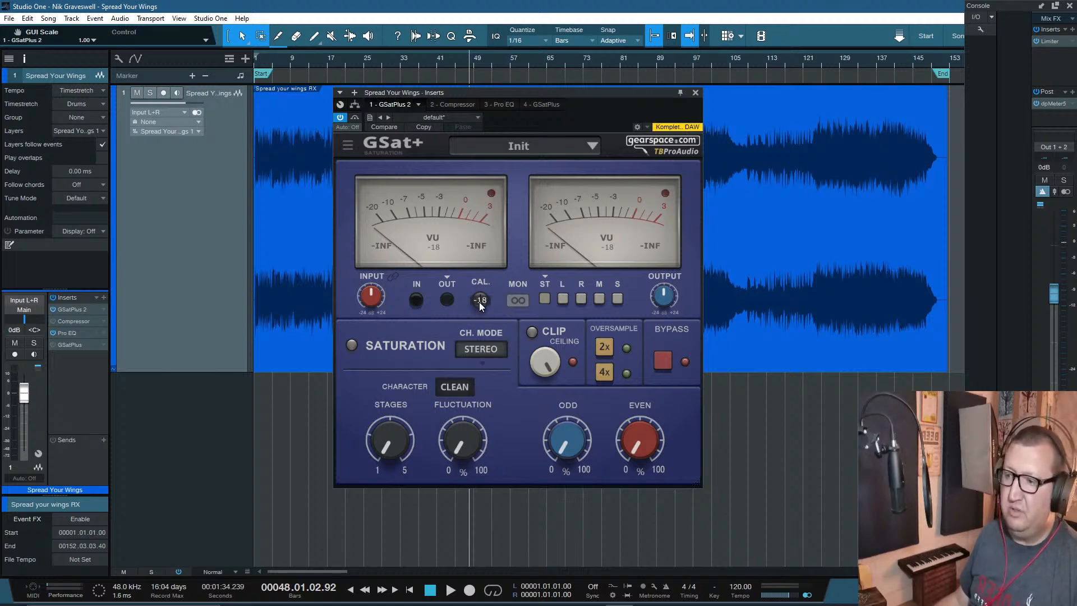
left_click(518, 303)
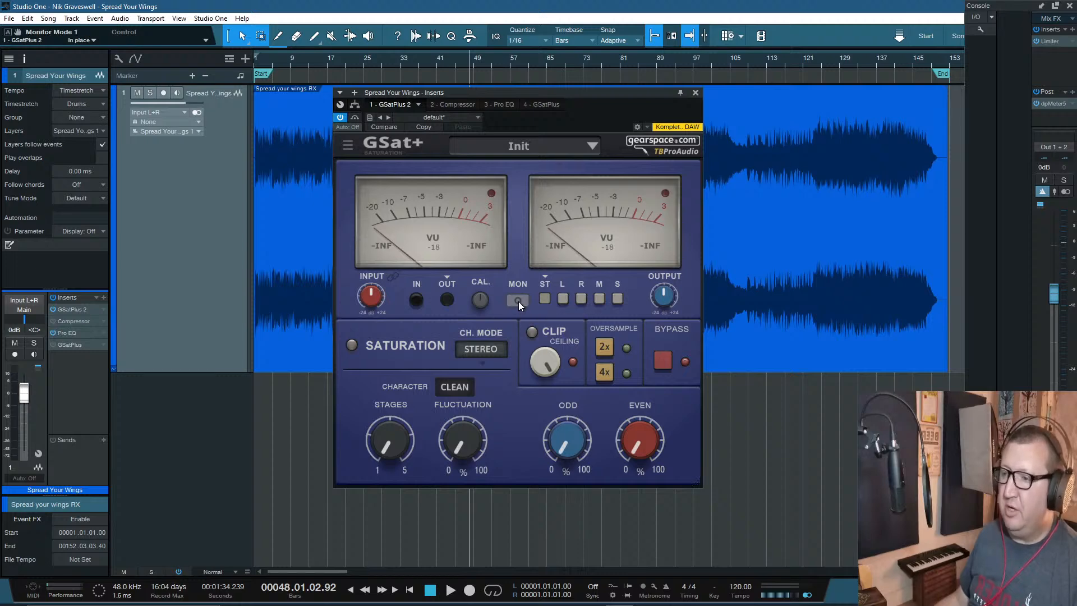
left_click(518, 302)
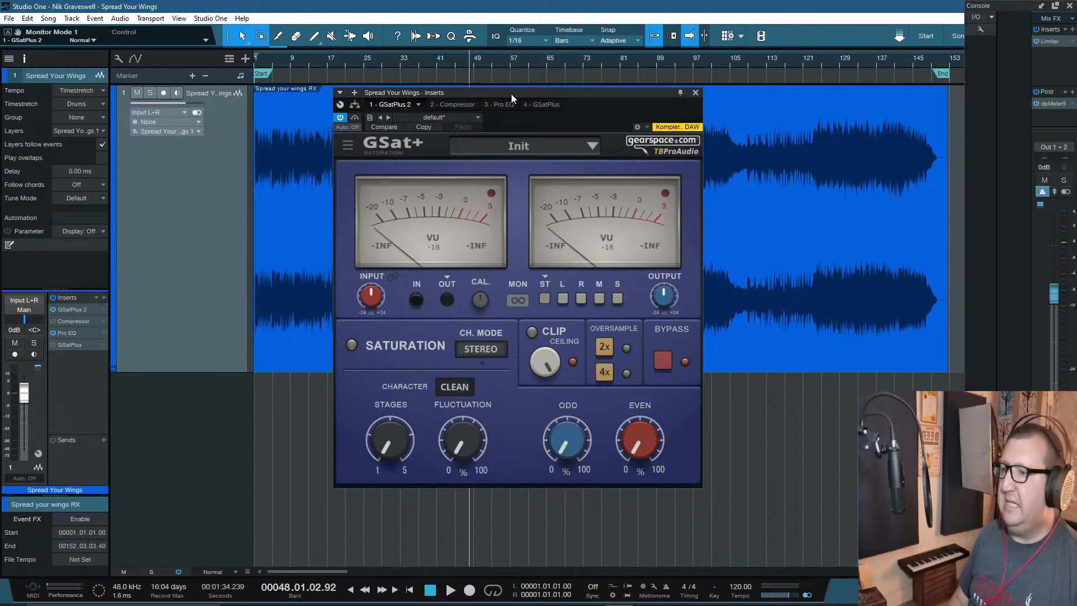
Step: Play the song from about bar 26 and audition the mid, side, left and right signals, returning to stereo monitoring with playback stopped at bar 57
left_click_drag(511, 93, 498, 168)
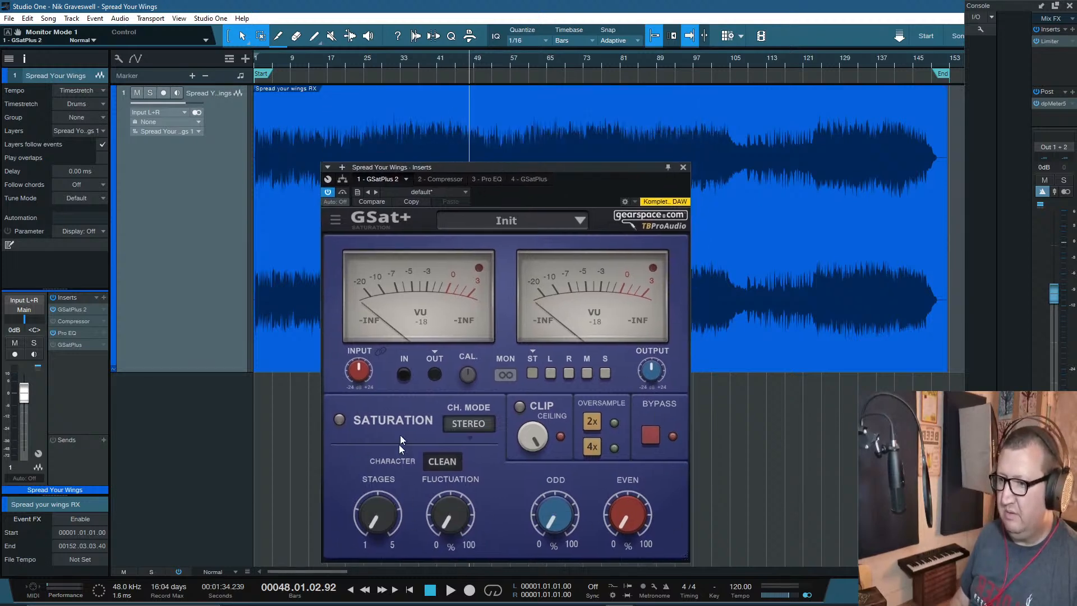
left_click(369, 57)
key("space")
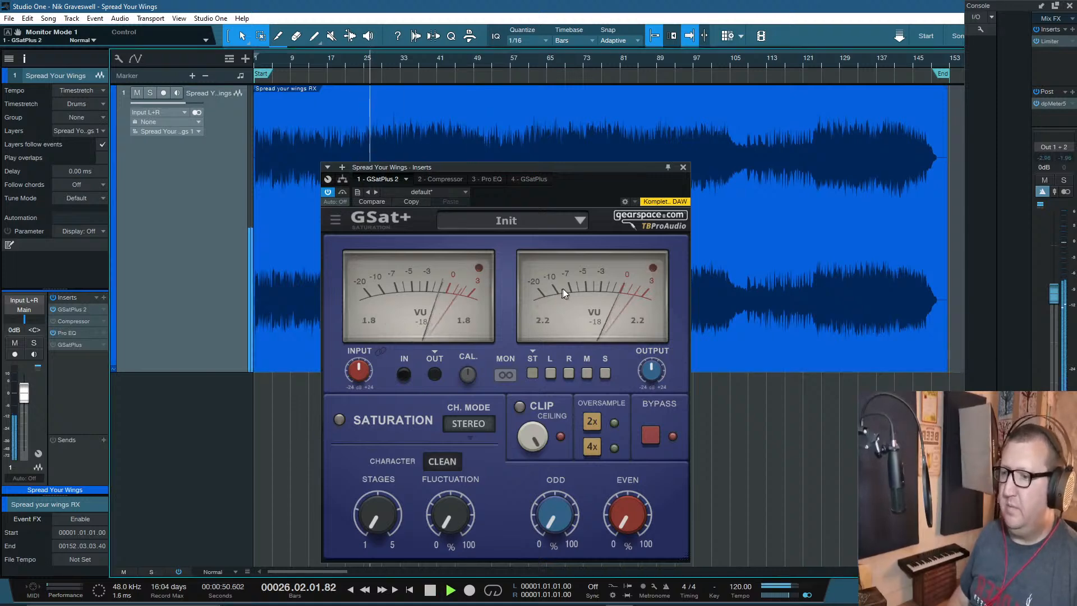
left_click(586, 373)
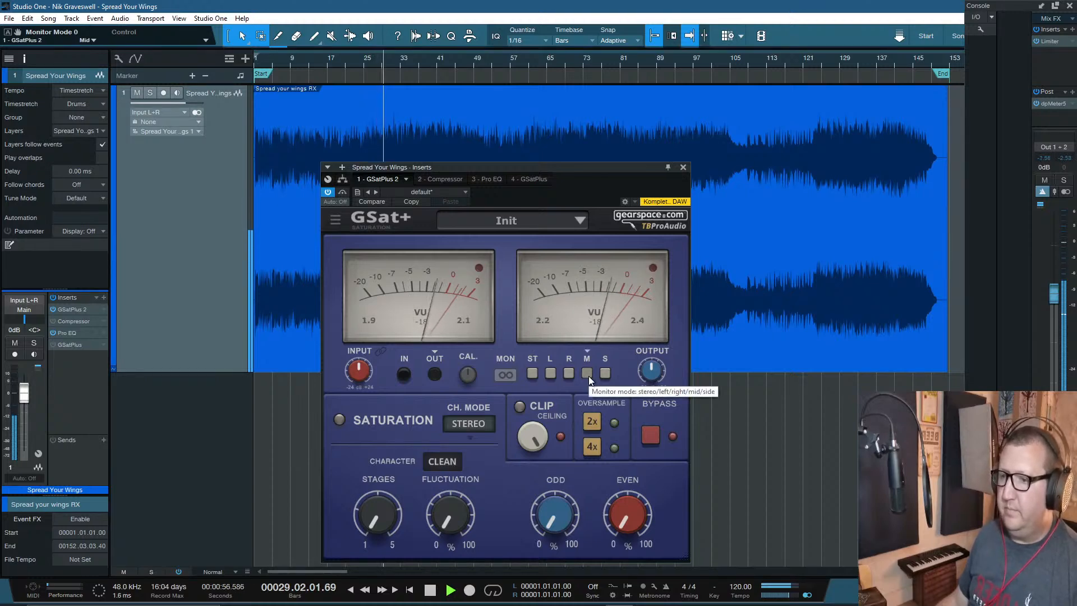
left_click(605, 374)
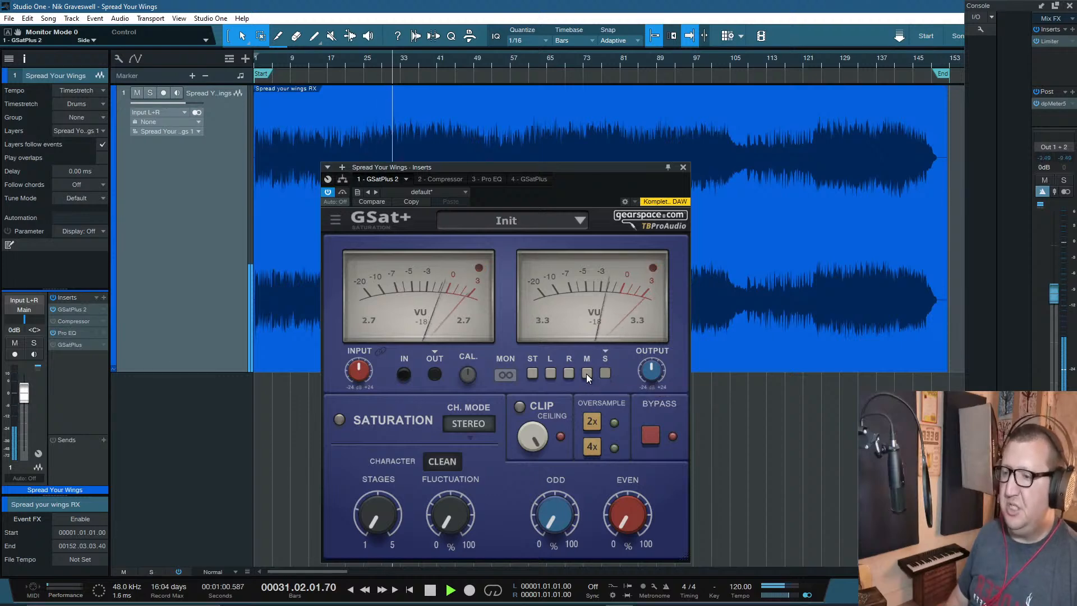
left_click(587, 373)
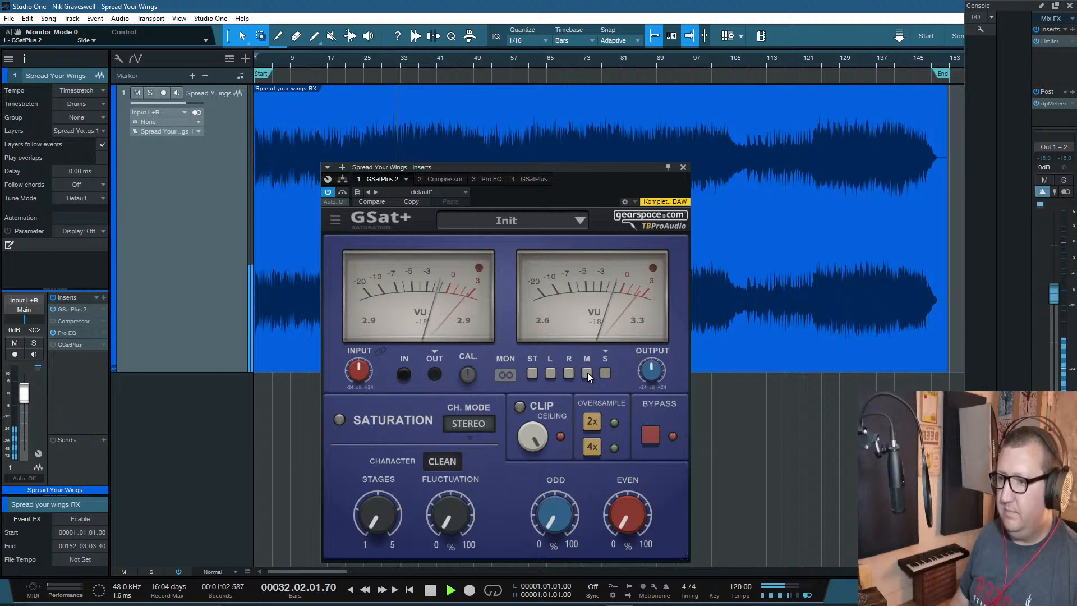
left_click(551, 372)
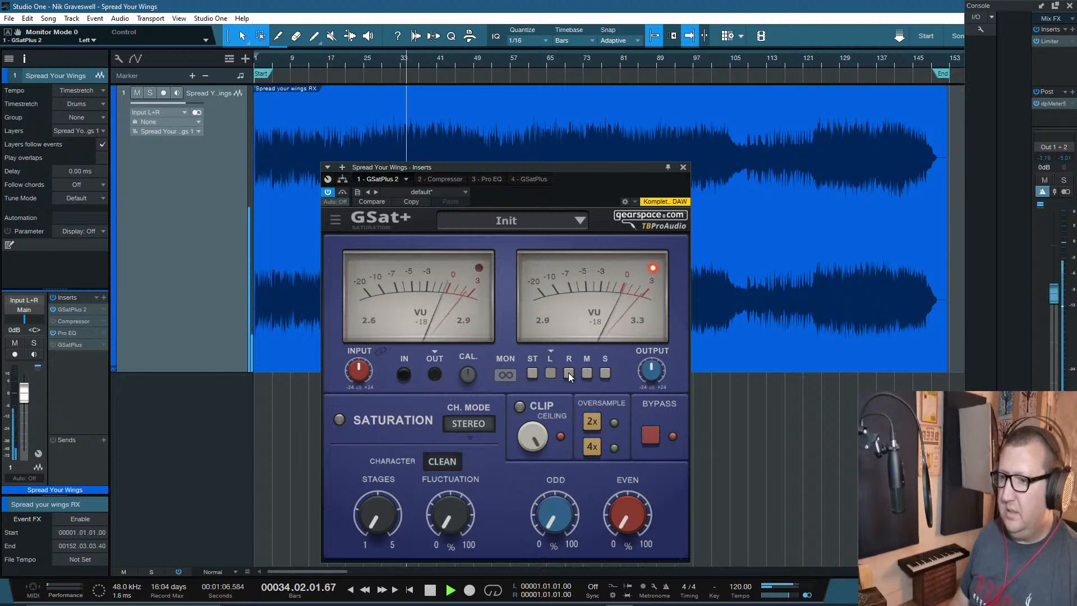
left_click(568, 372)
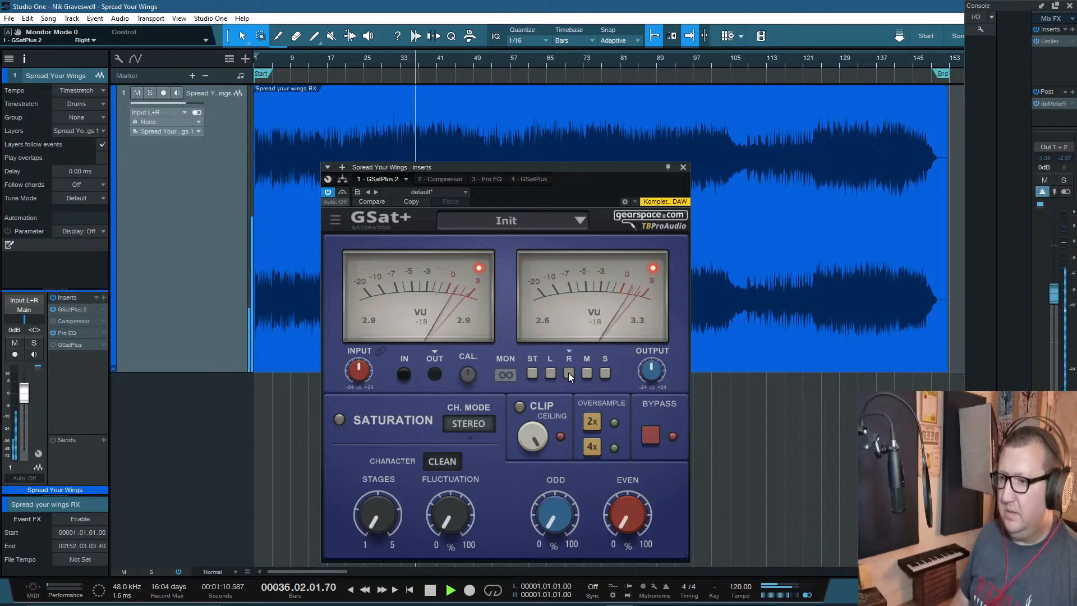
left_click(532, 373)
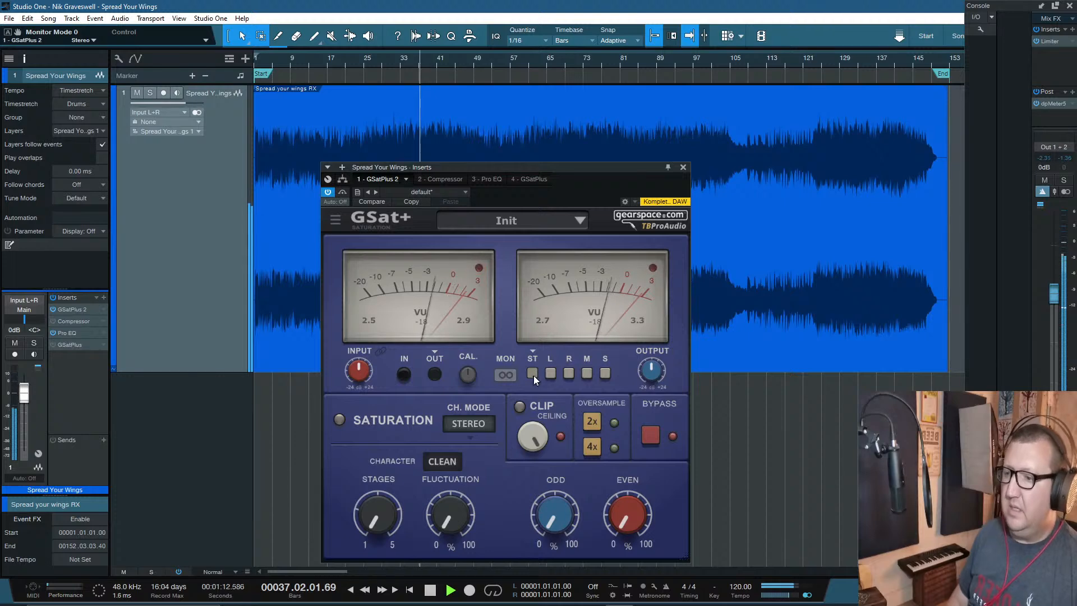
left_click(511, 64)
key("space")
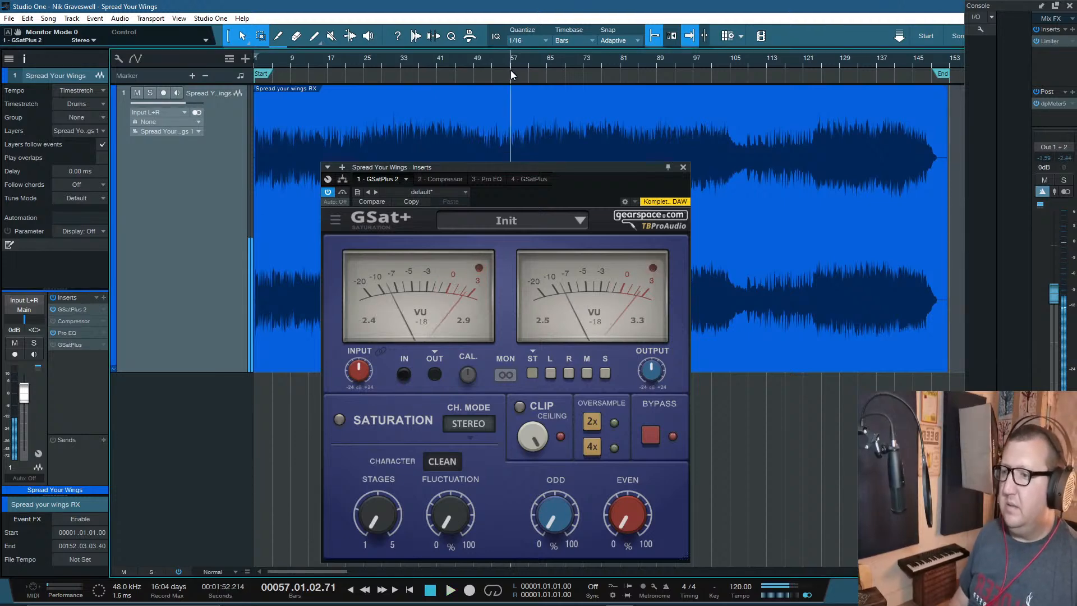
Step: Turn on GSatPlus 2's saturation and view its channel mode options, leaving the mode at Stereo
left_click_drag(540, 166, 541, 54)
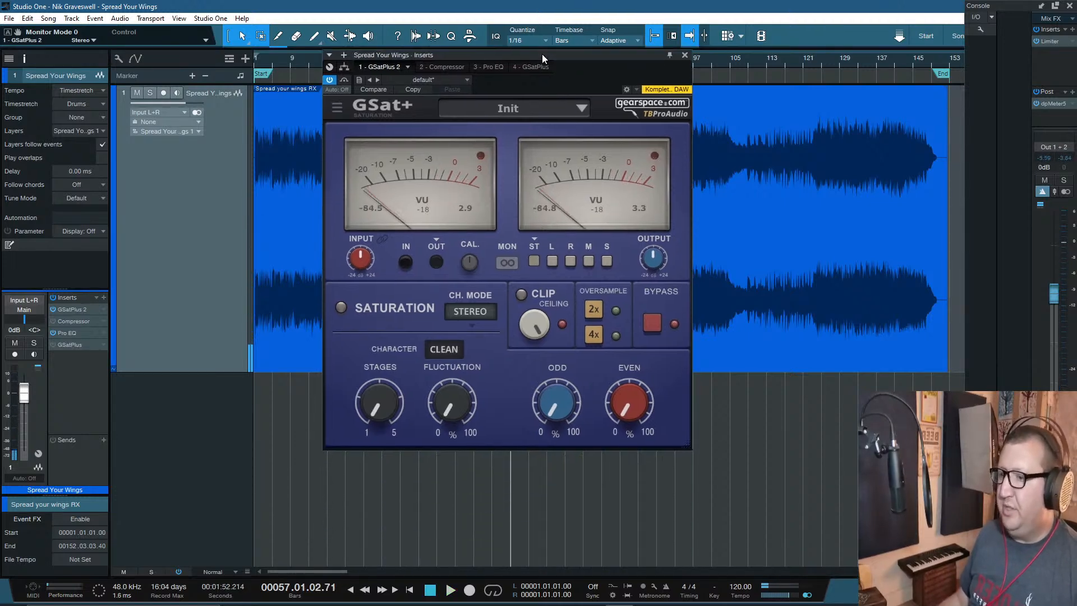
left_click(341, 308)
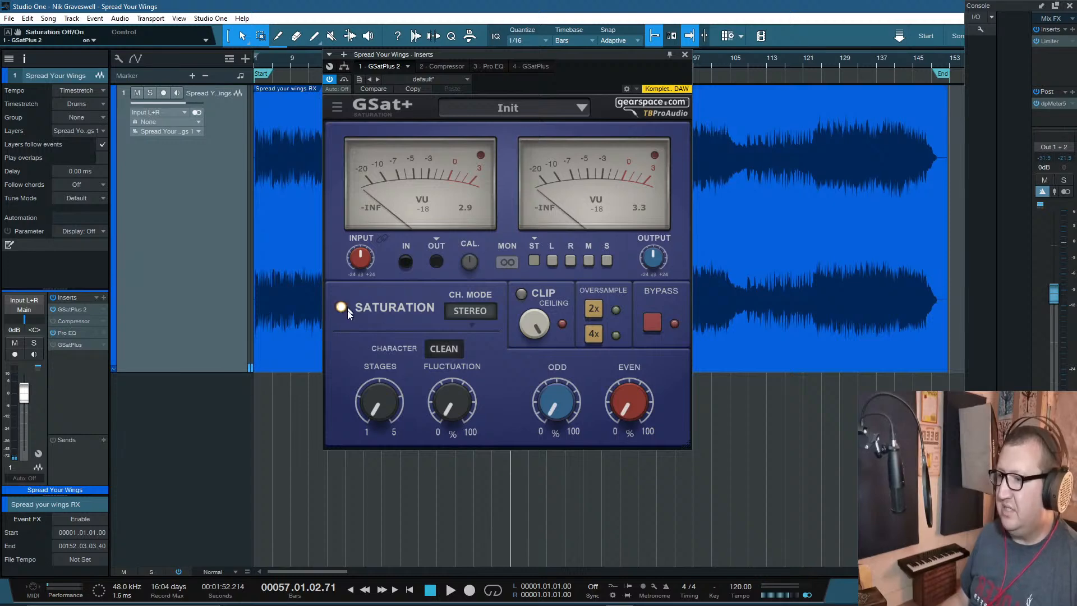
left_click(466, 312)
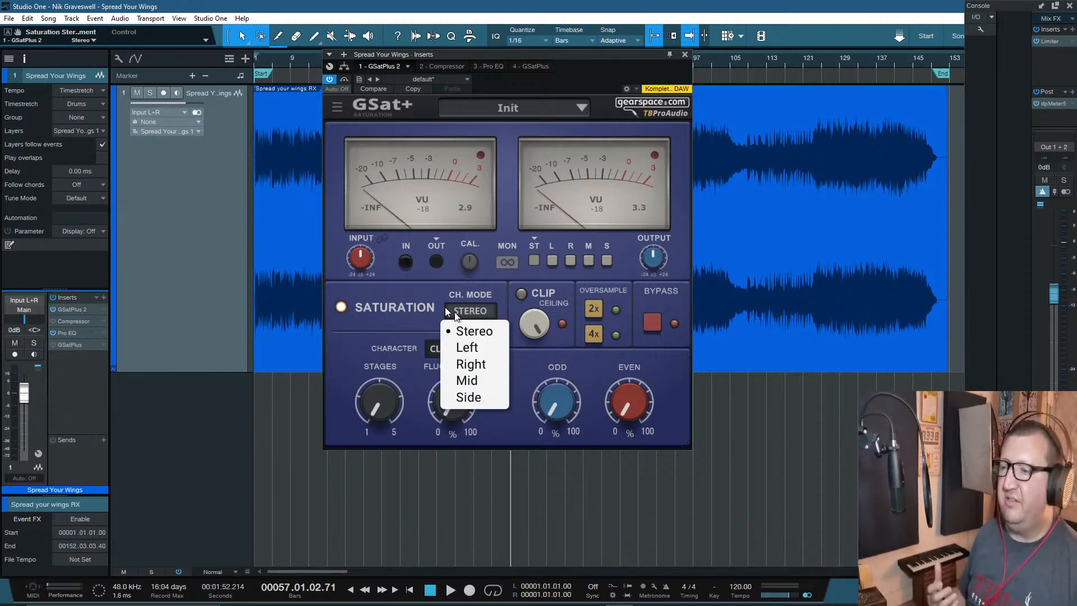
left_click(420, 287)
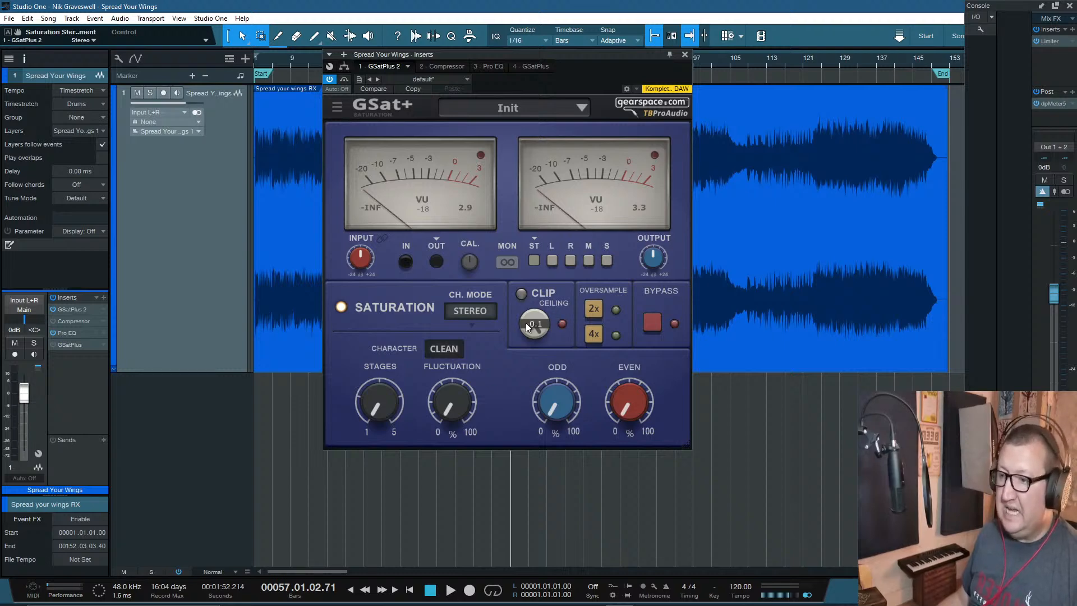
Step: Activate the Clip section and set its ceiling to -1.0
left_click_drag(534, 324, 532, 327)
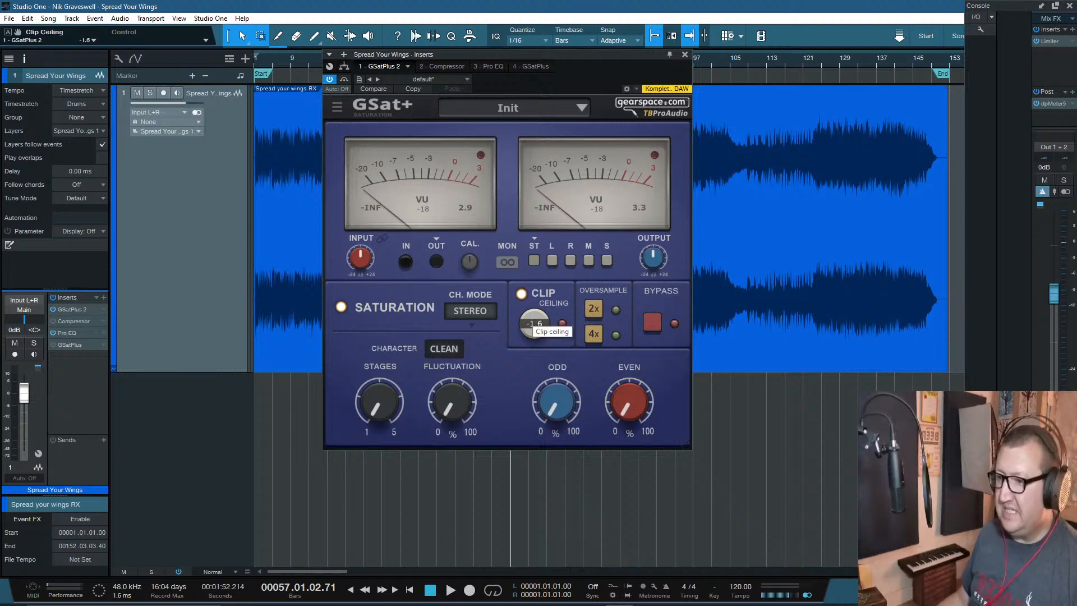
double_click(533, 326)
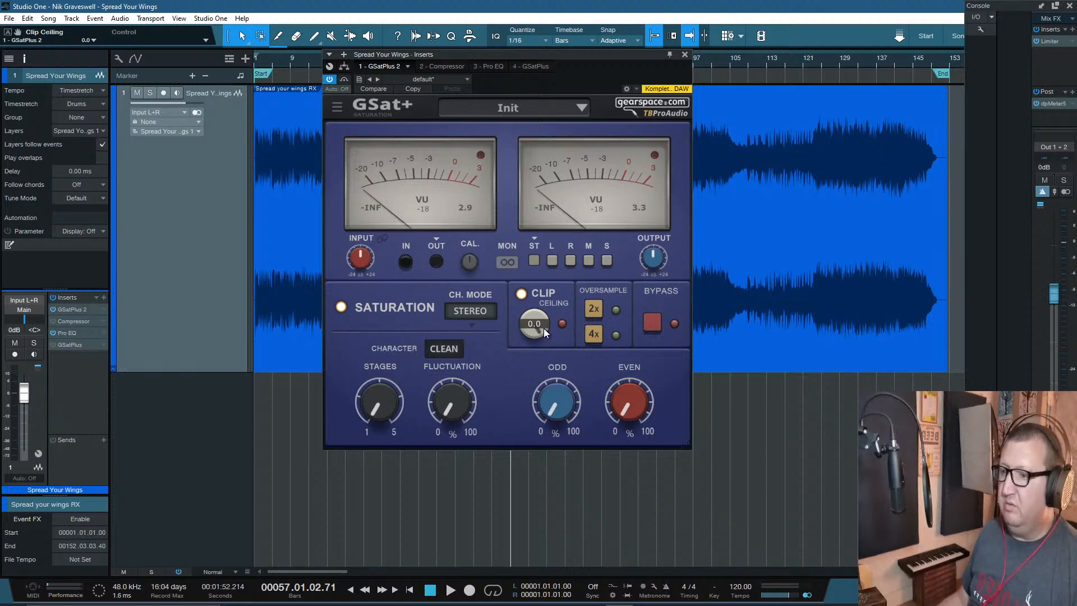
left_click(538, 328)
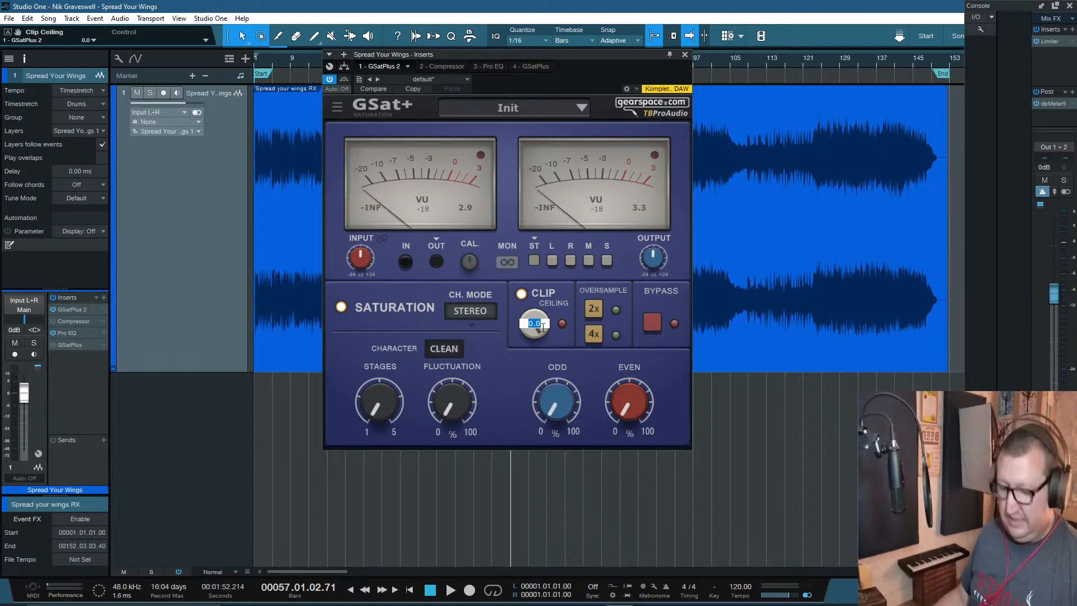
type("-1")
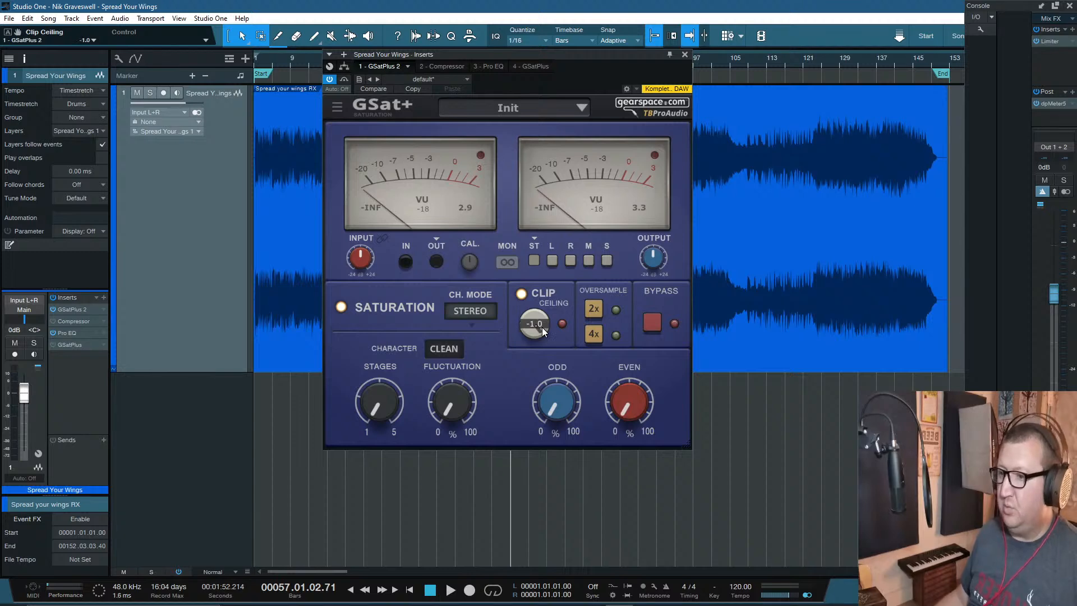
Step: Toggle the 4x oversampling and leave it switched on
left_click(593, 334)
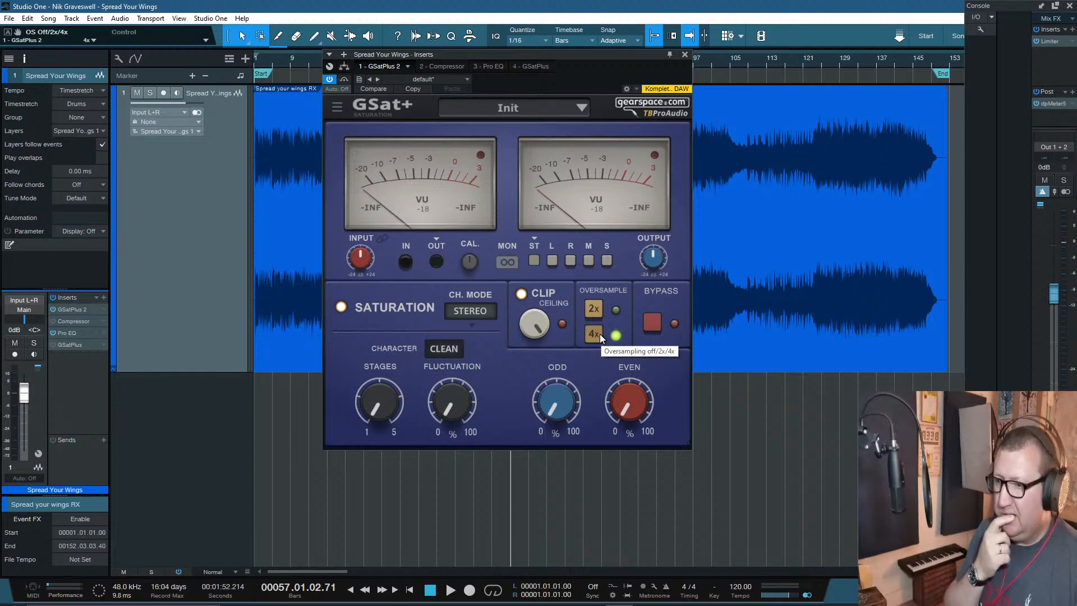
left_click(595, 334)
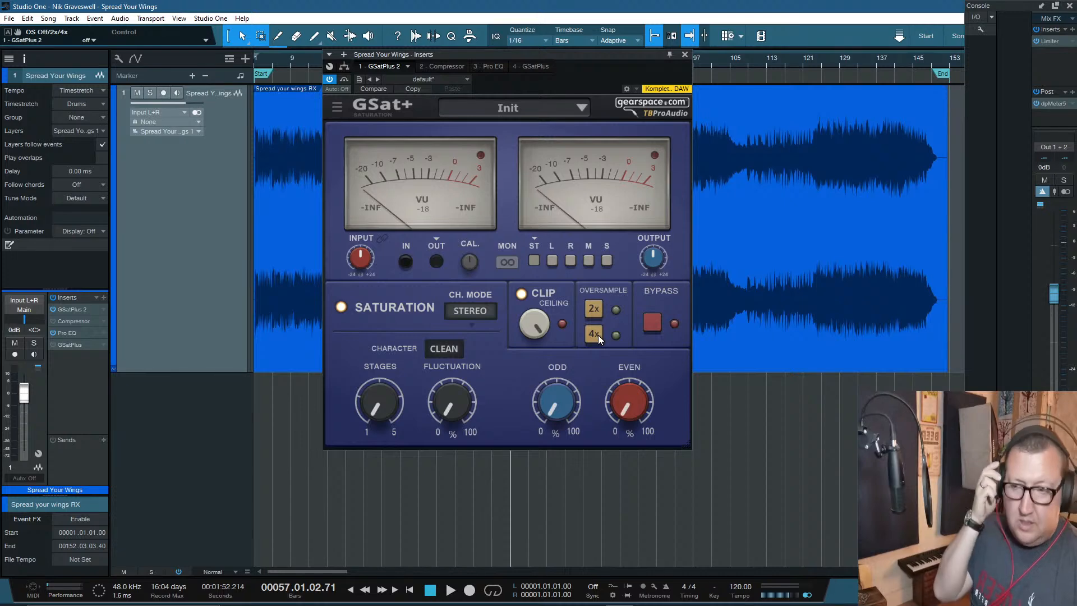
left_click(598, 334)
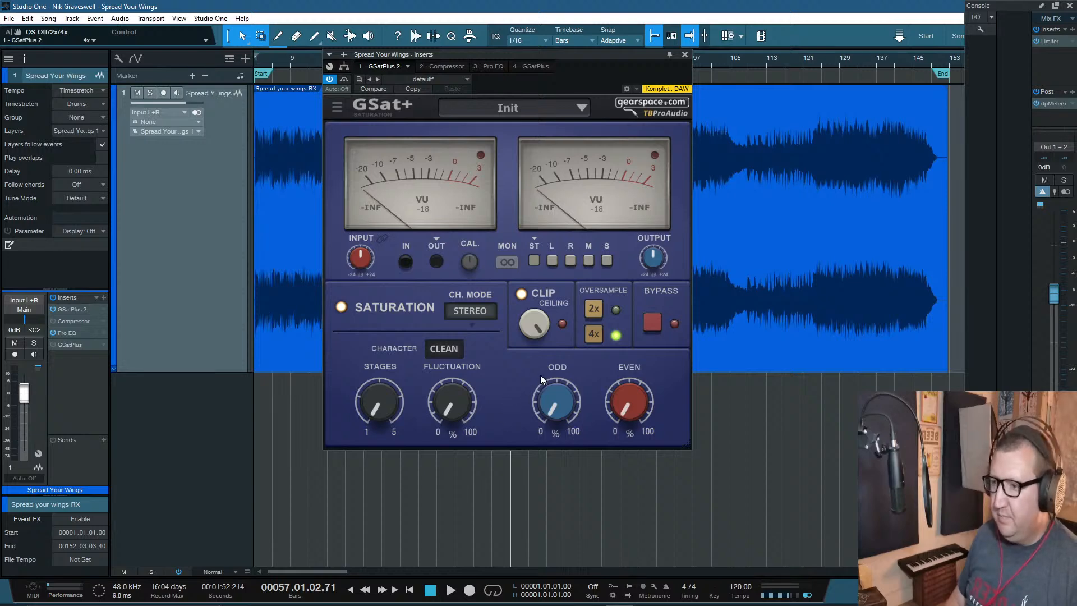
Step: Try the classic saturation character and return the character to clean
left_click_drag(533, 56, 535, 119)
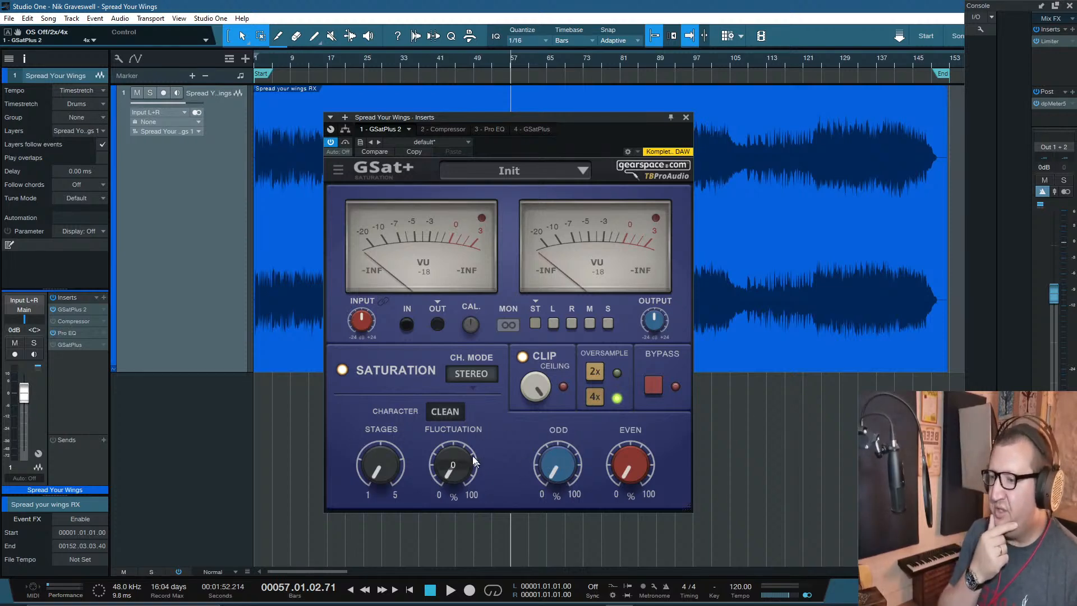
left_click(460, 414)
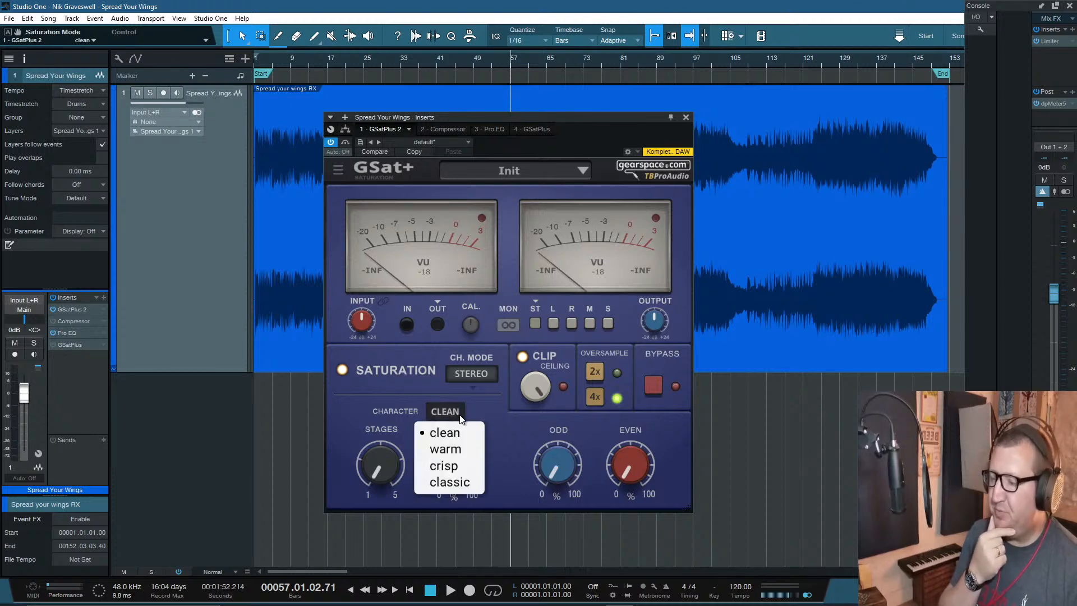
left_click(458, 485)
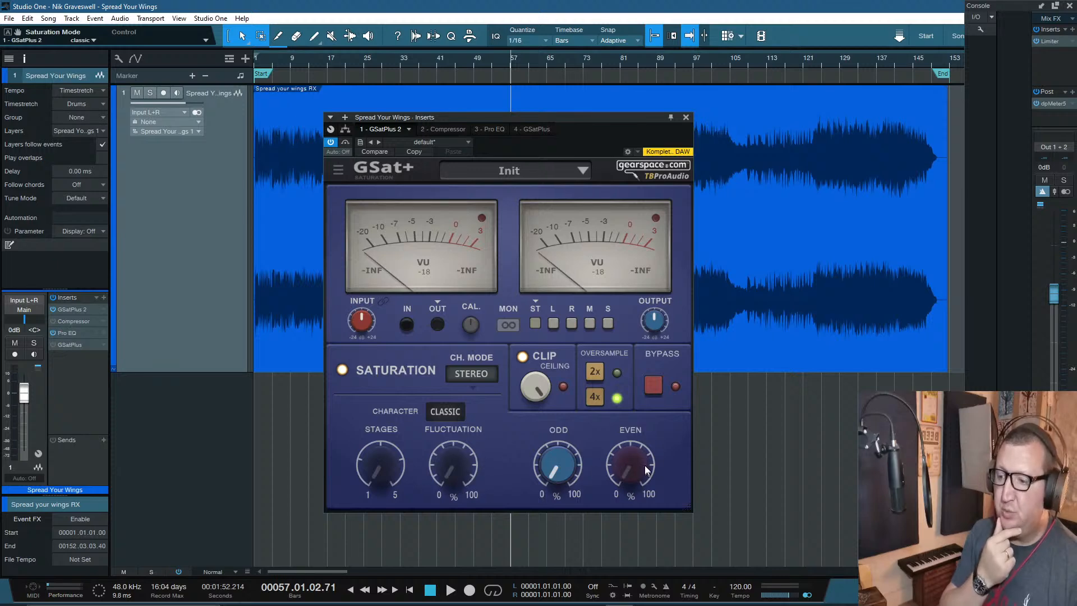
mouse_move(542, 465)
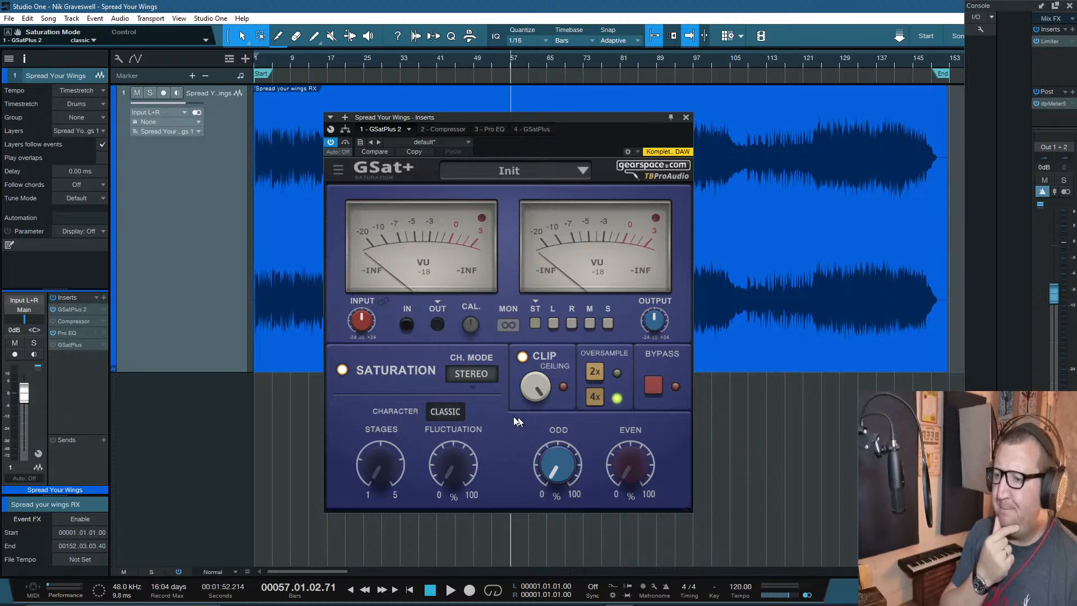
left_click(456, 413)
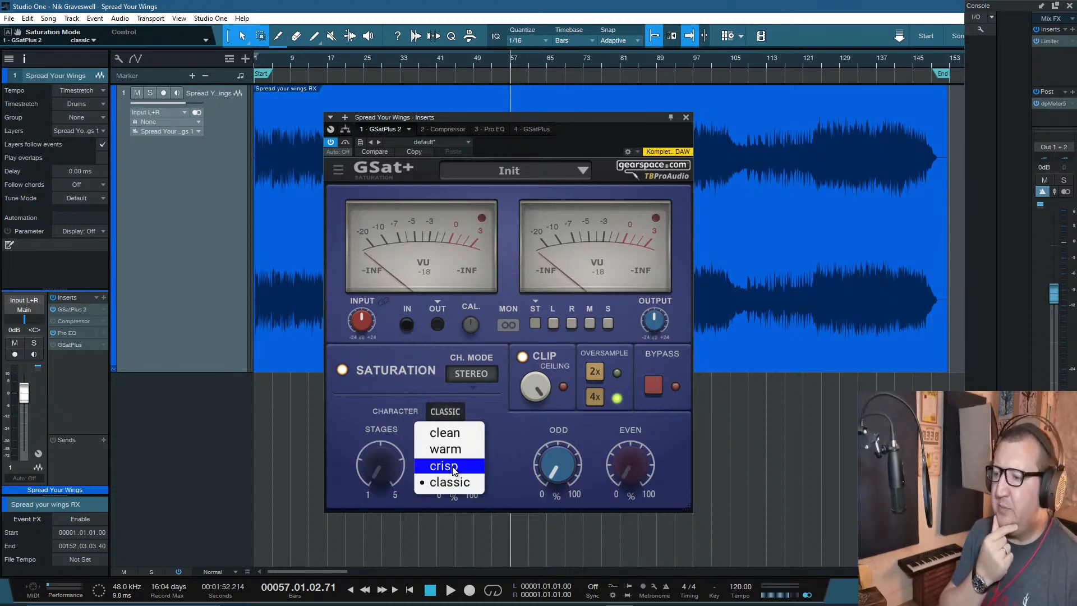
left_click(459, 433)
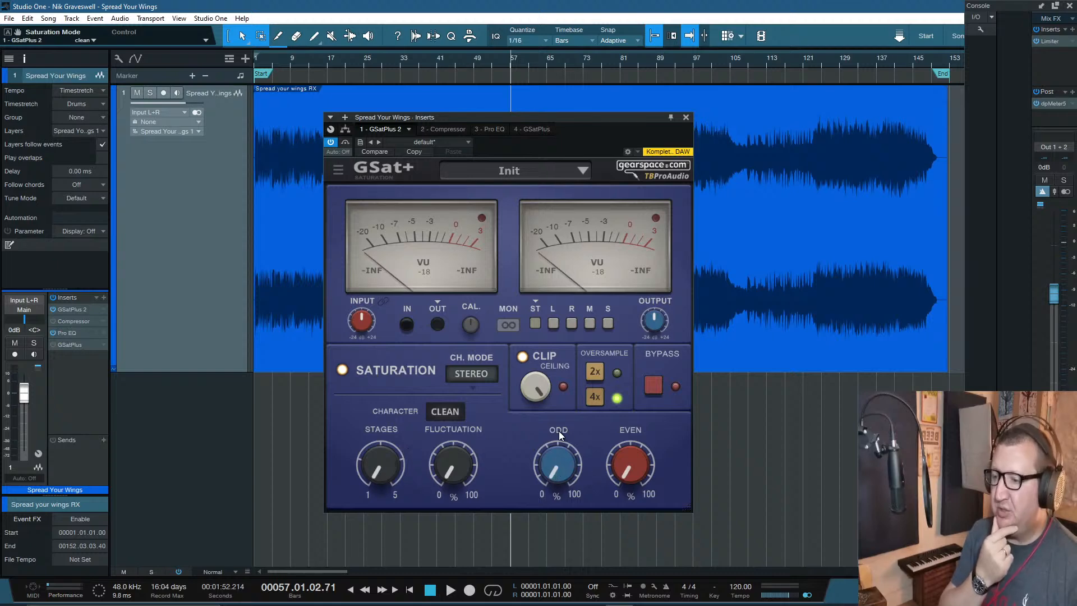
Step: Try the harmonics and Stages controls, leaving Even at 0 % and Stages at 1
left_click_drag(561, 470, 561, 470)
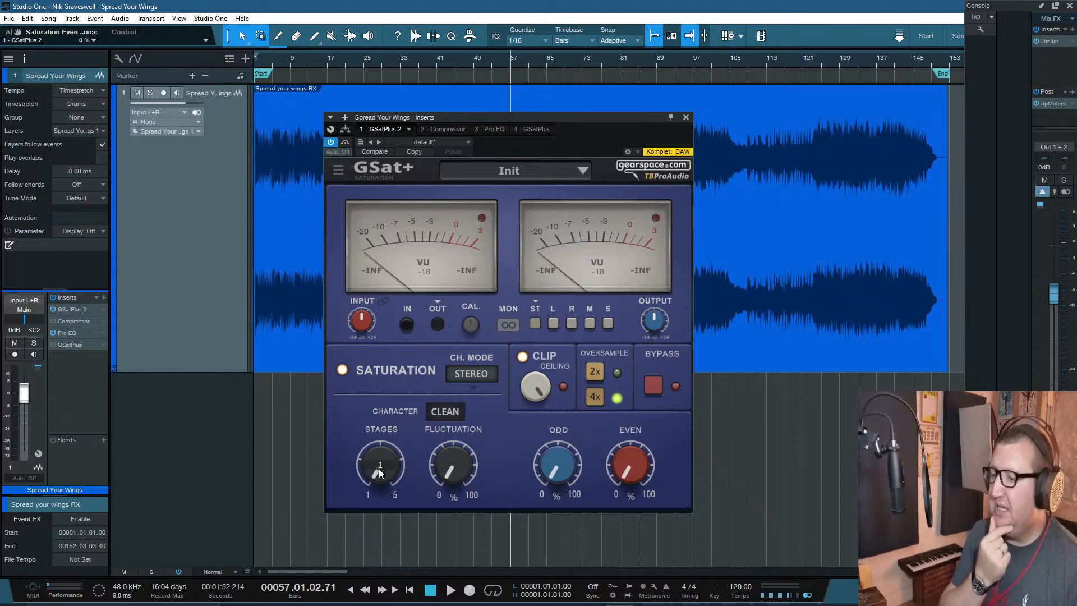
left_click_drag(379, 469, 378, 456)
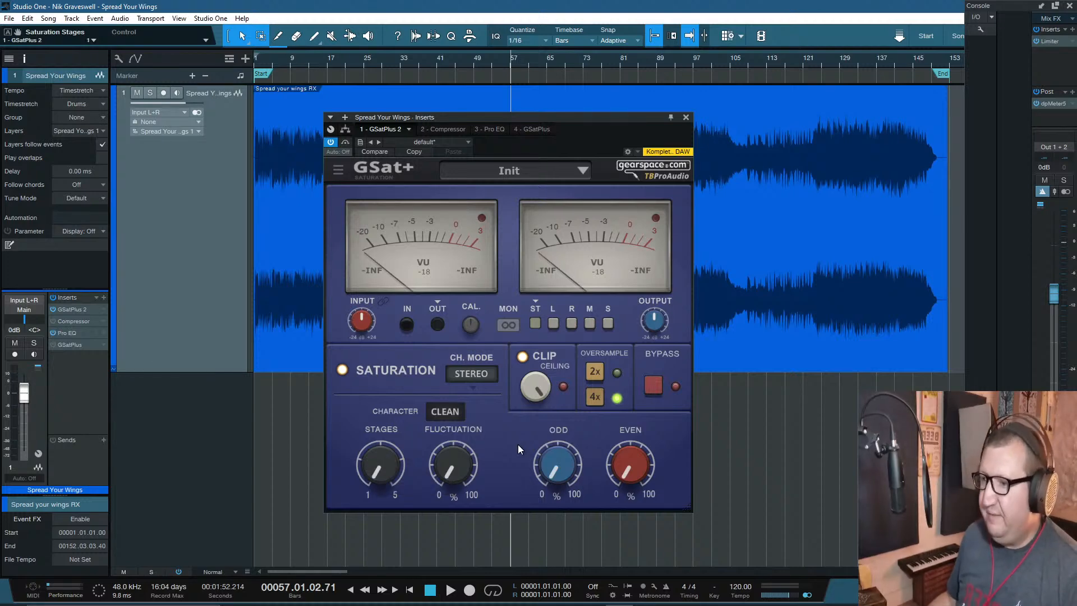
Step: Move the GSatPlus window clear of the song's opening waveform and place the playback cursor at bar 18
left_click_drag(519, 117, 516, 173)
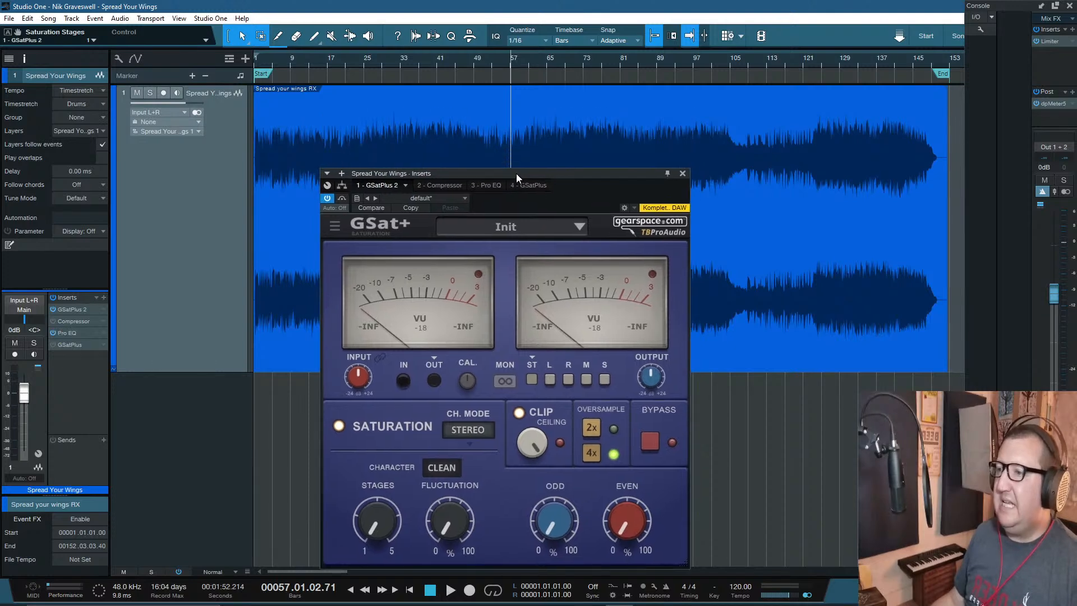
left_click(345, 62)
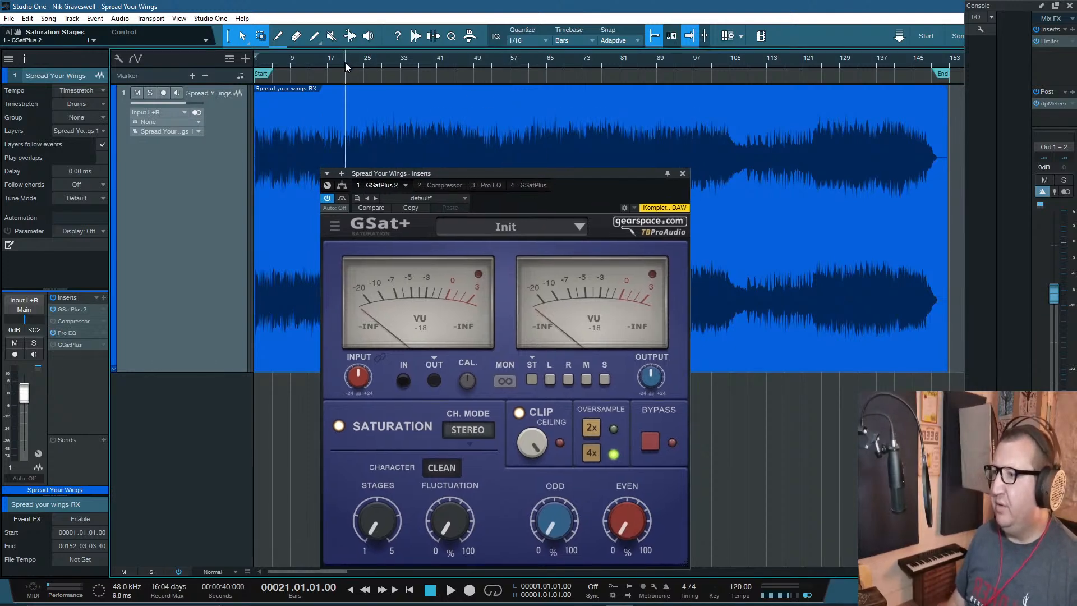
left_click_drag(497, 174, 719, 161)
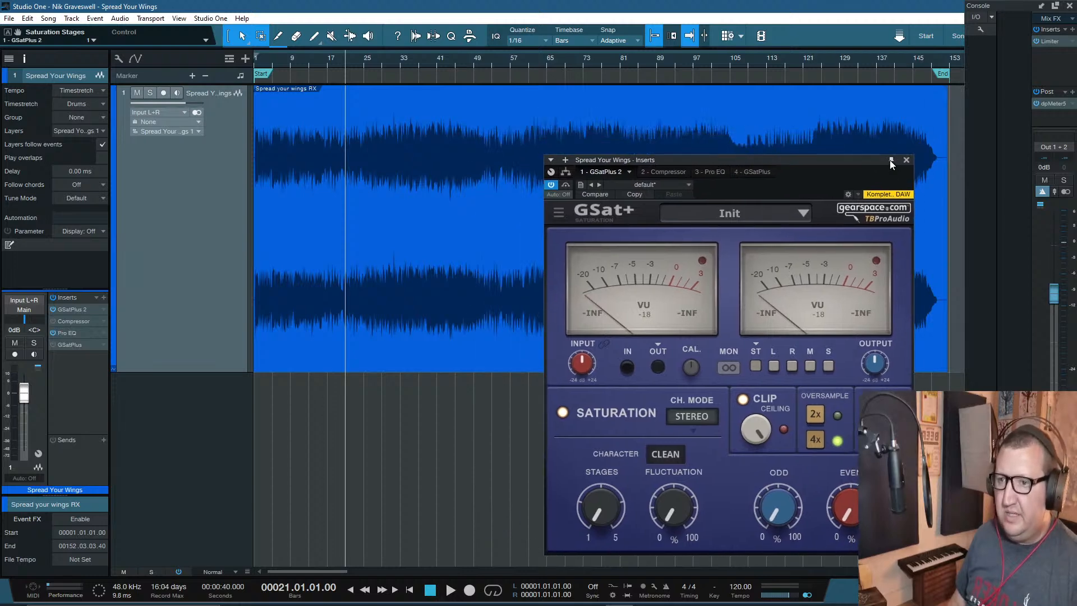
left_click(331, 58)
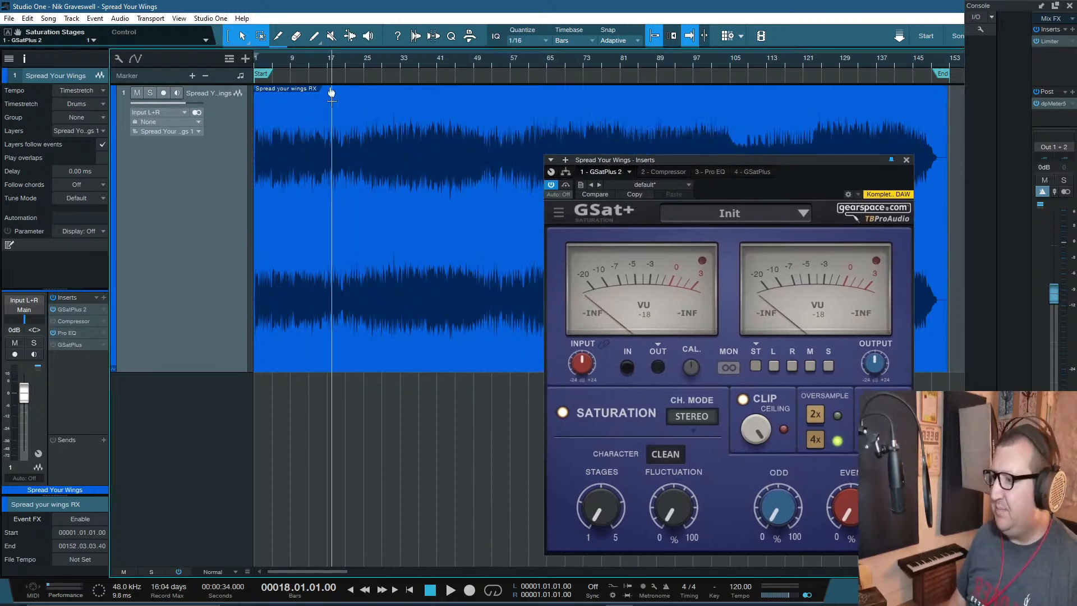
Step: Play the song from bar 18 to compare GSatPlus's saturation off and on, leaving it on
left_click(562, 412)
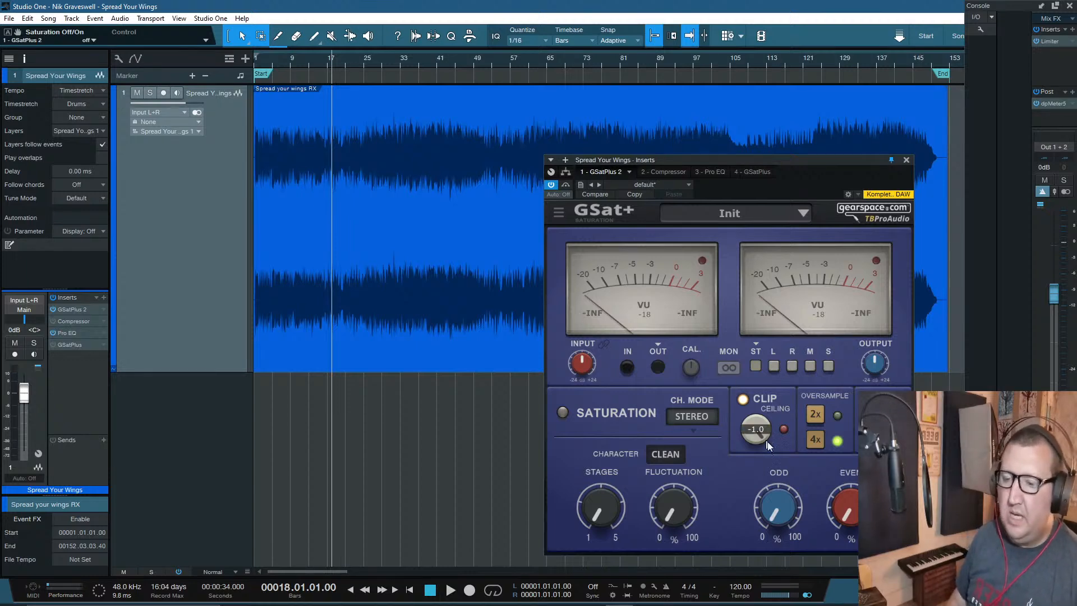
key("space")
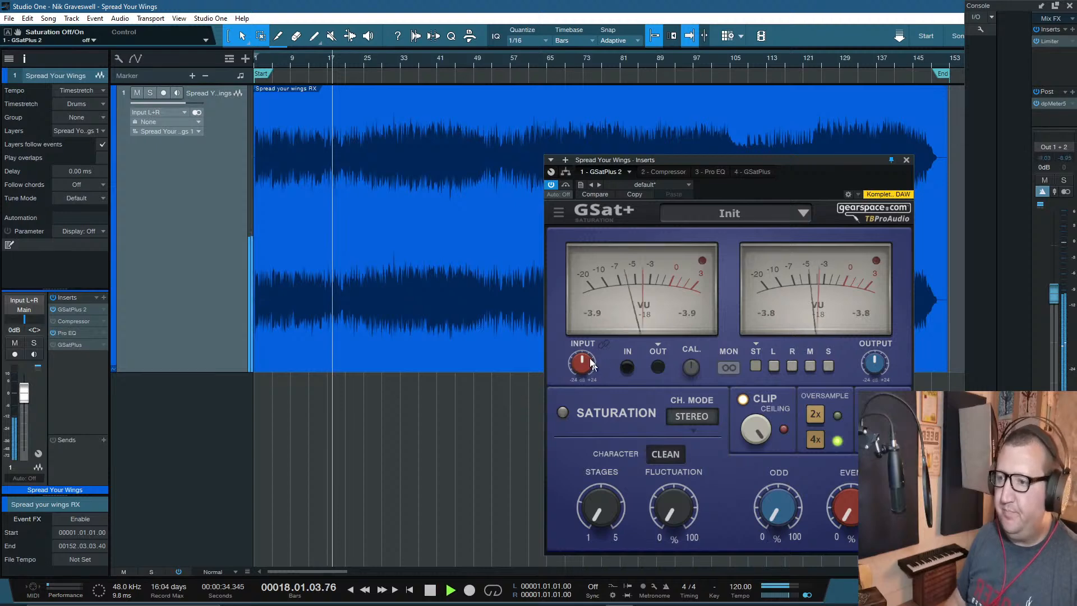
left_click(563, 412)
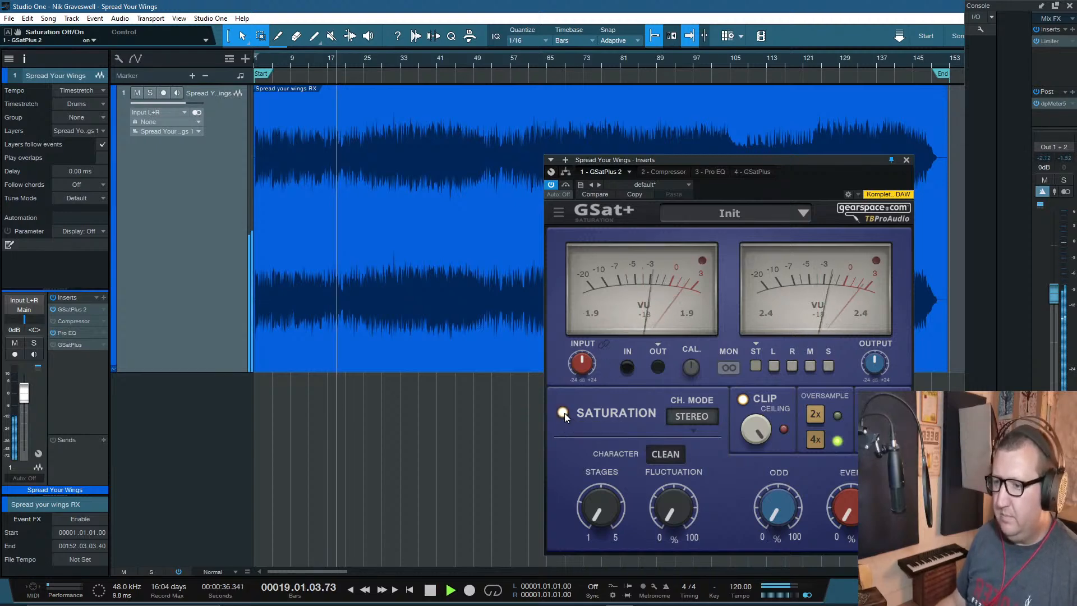
Step: Drive the input trim up to 15.3 dB during playback while lowering the output trim to -15.3 dB
left_click_drag(877, 361, 876, 393)
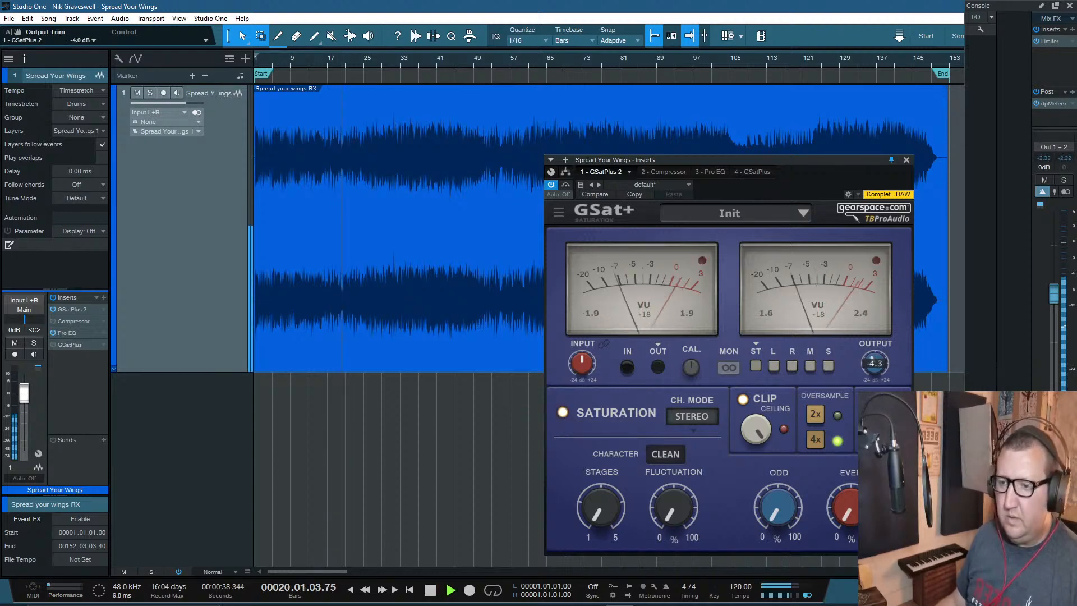
left_click_drag(589, 365, 589, 342)
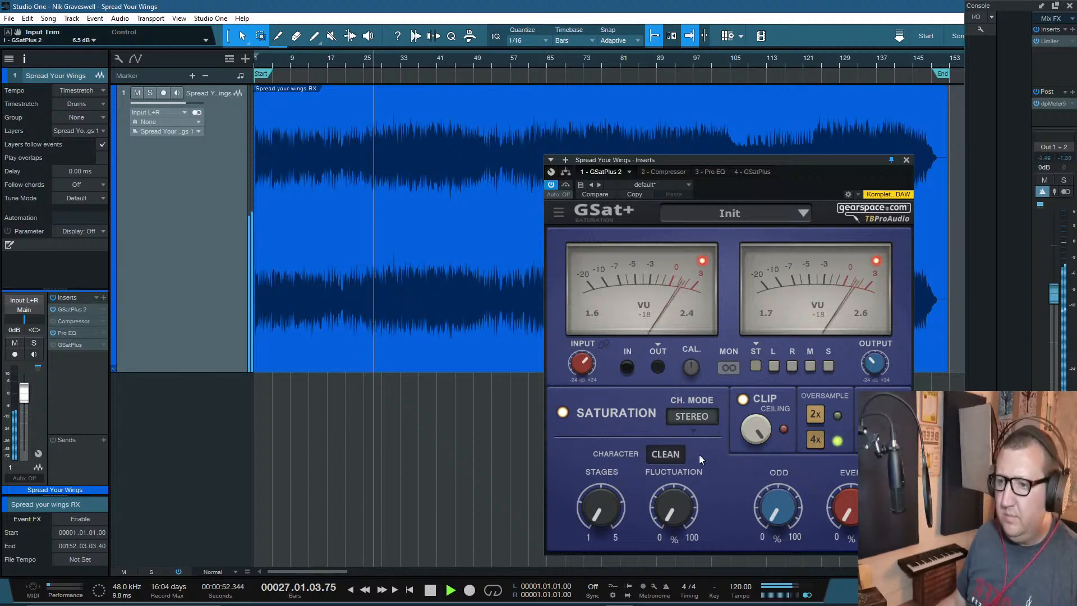
mouse_move(878, 363)
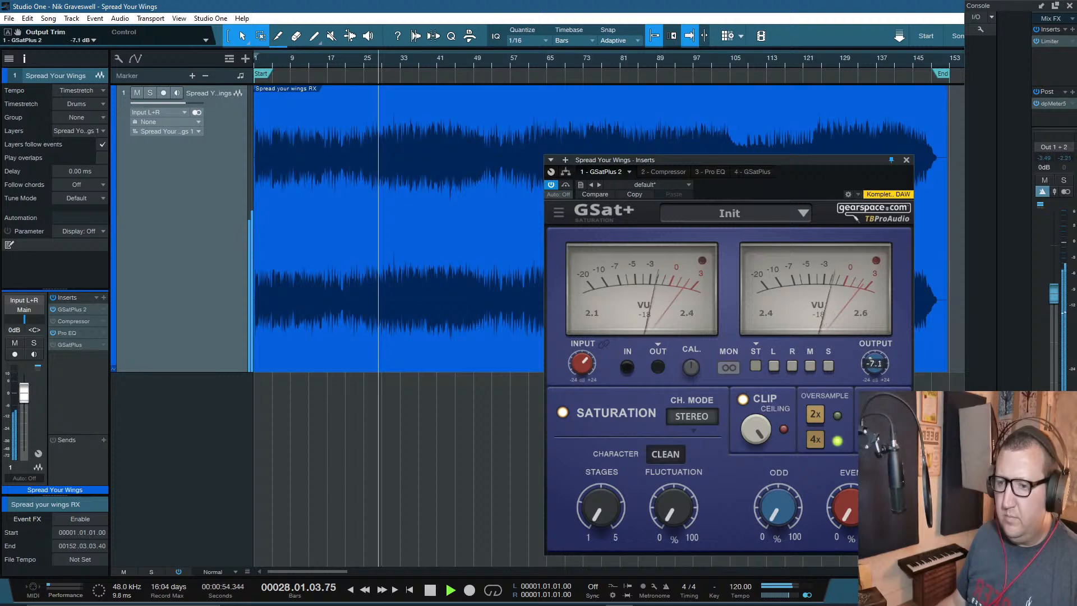
mouse_move(582, 363)
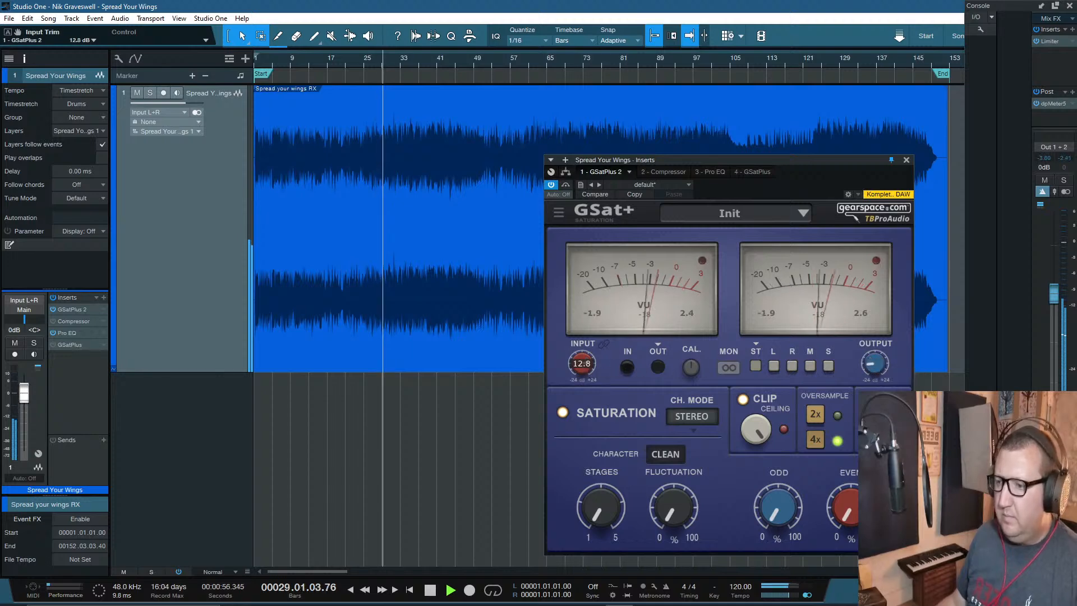
scroll(586, 368, "up", 9)
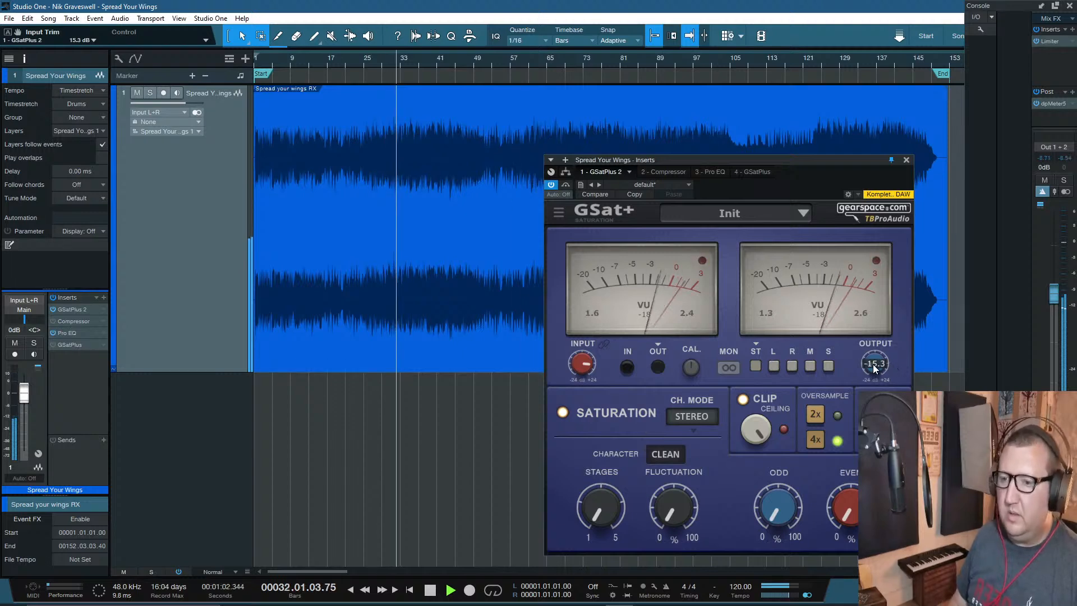
Step: Reduce the input trim to about 11 dB, set the output trim to -10.8 dB and stop playback
scroll(583, 365, "down", 4)
scroll(582, 364, "down", 1)
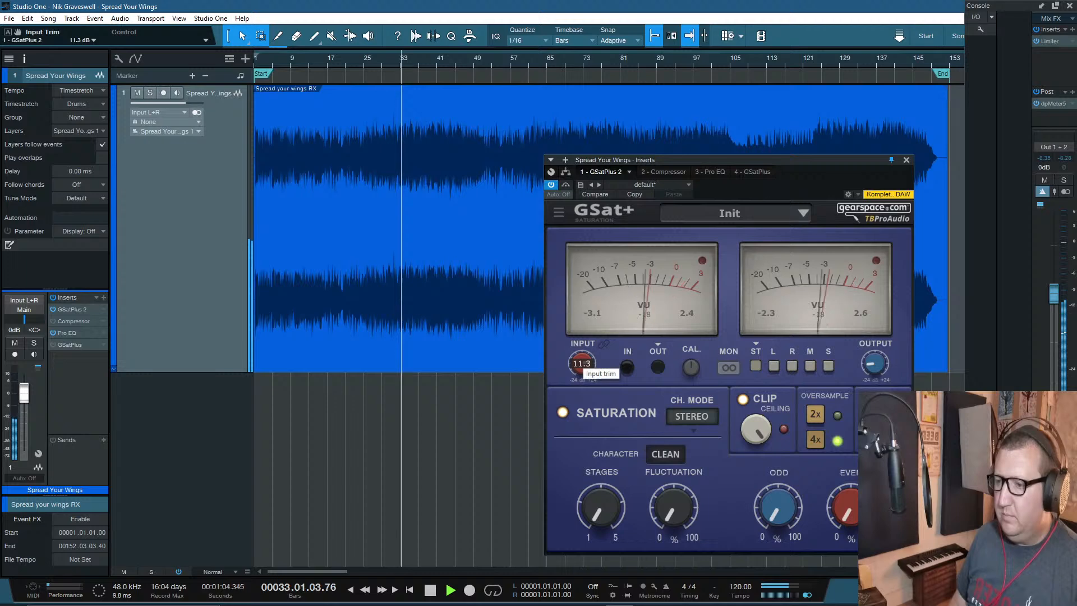
scroll(874, 365, "up", 5)
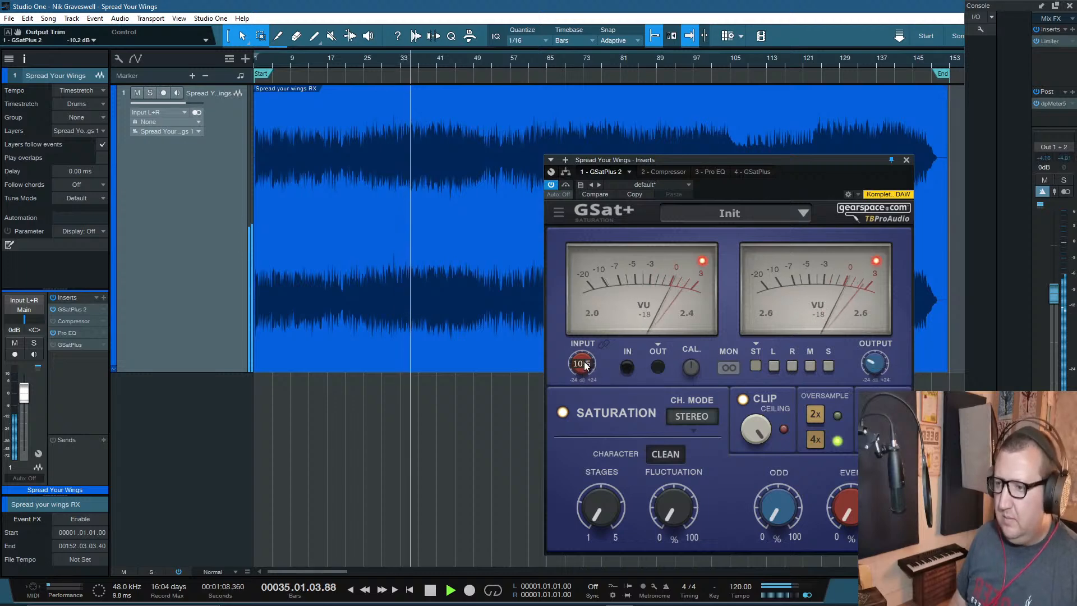
scroll(874, 364, "down", 1)
scroll(874, 364, "up", 1)
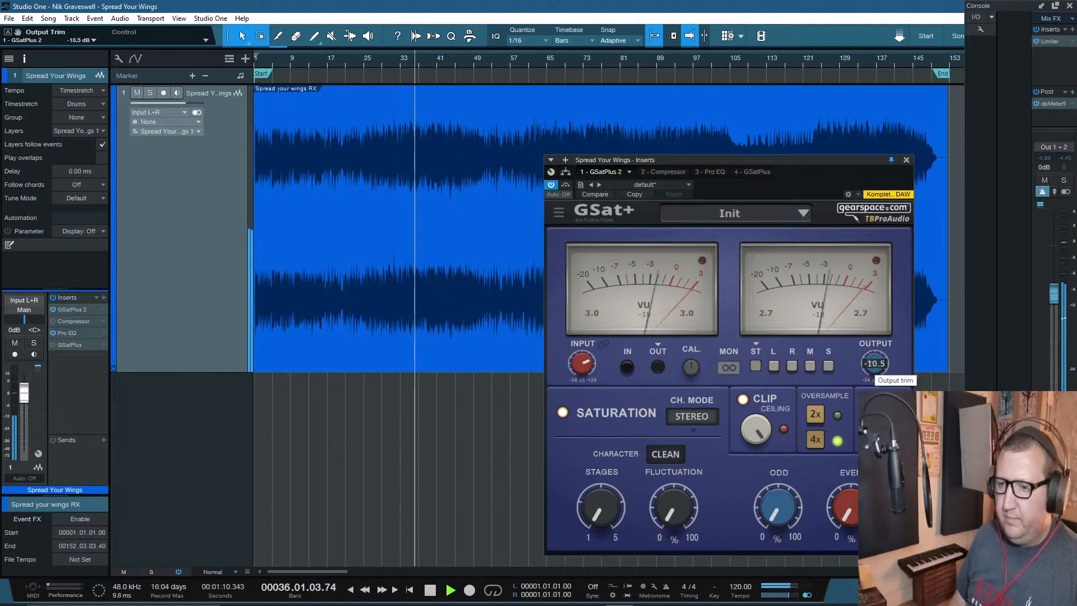
scroll(874, 365, "down", 1)
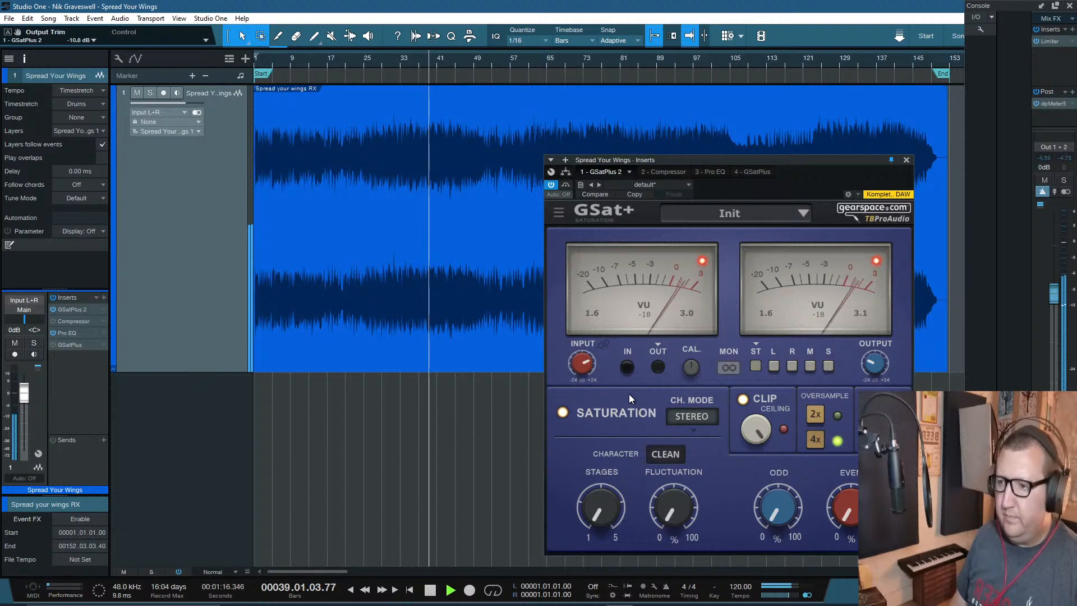
key("space")
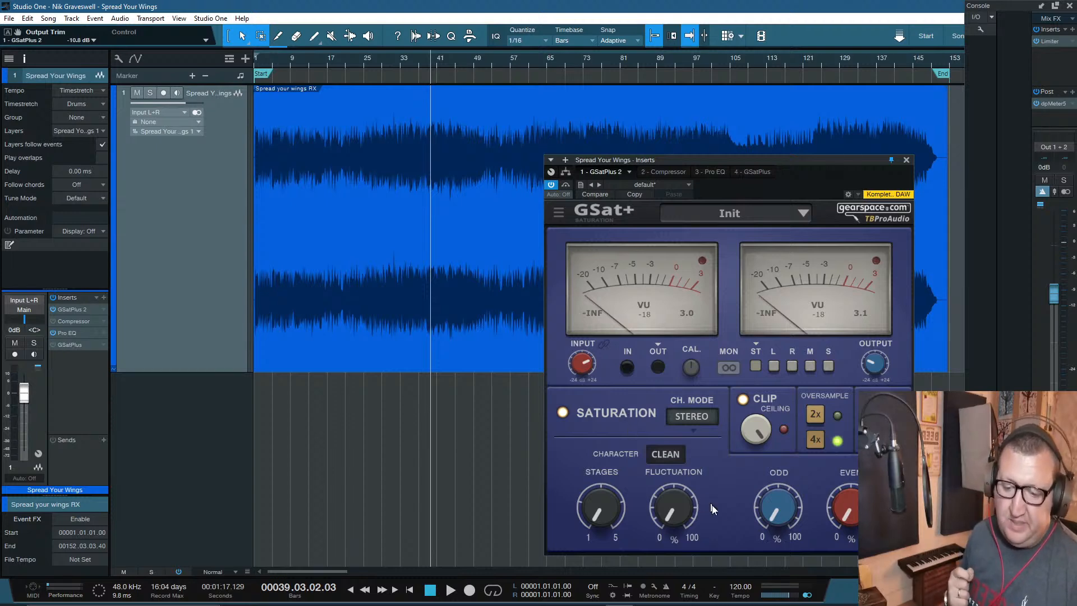
Step: Play the song from bar 25 and set the input trim to 7.1 dB and the output trim to -7.1 dB
left_click(667, 454)
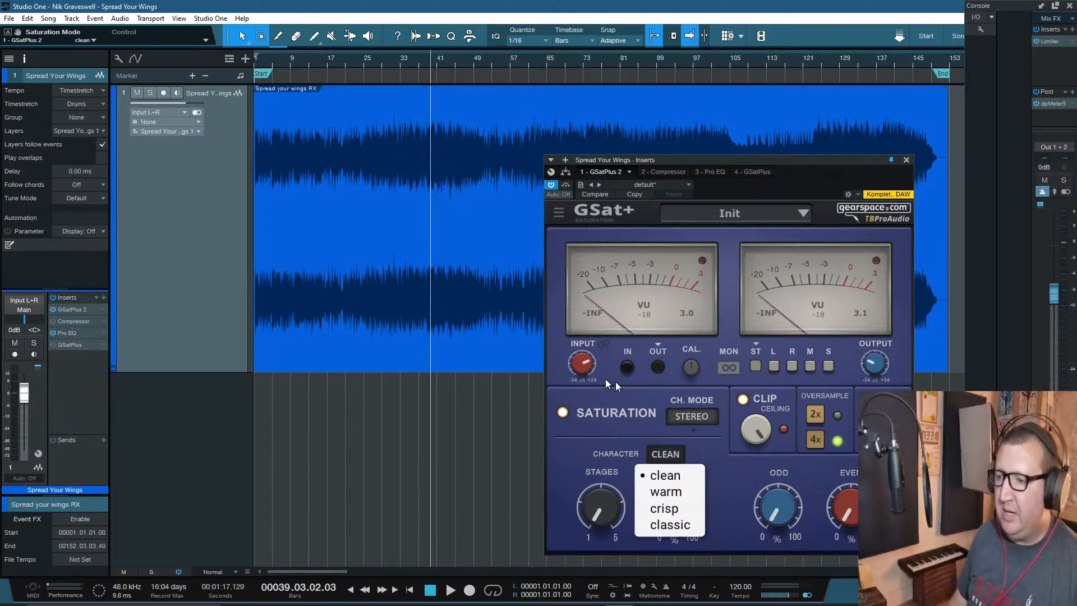
left_click(365, 60)
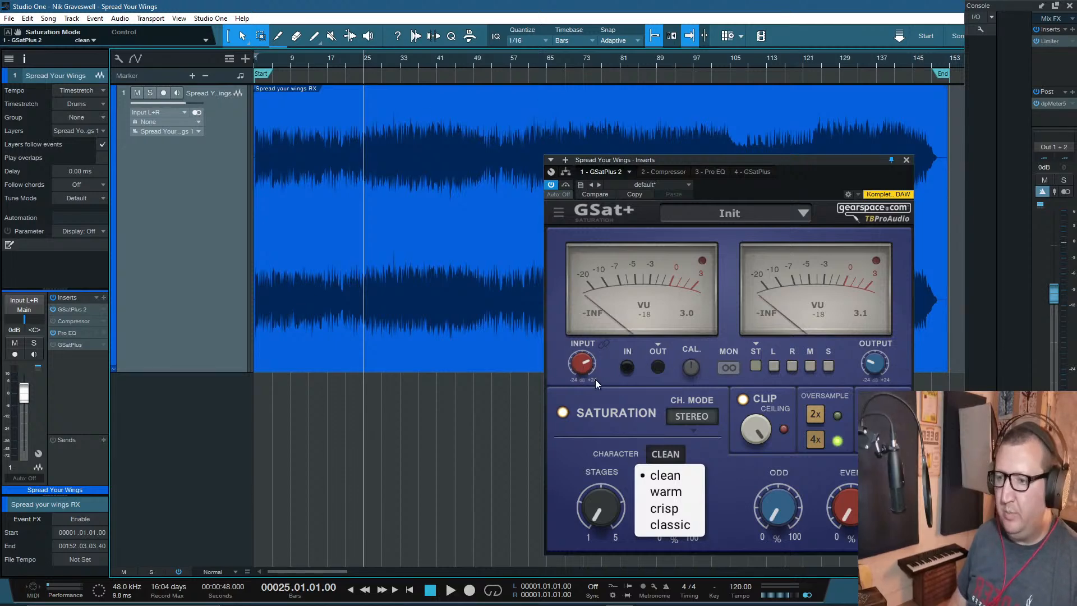
key("space")
left_click(581, 365)
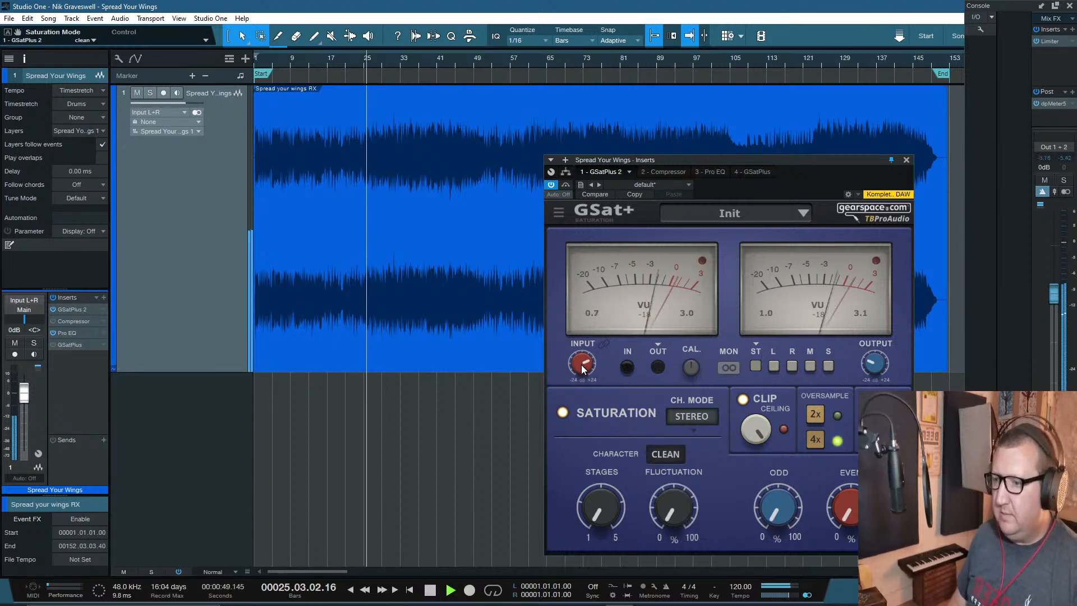
left_click_drag(580, 365, 580, 343)
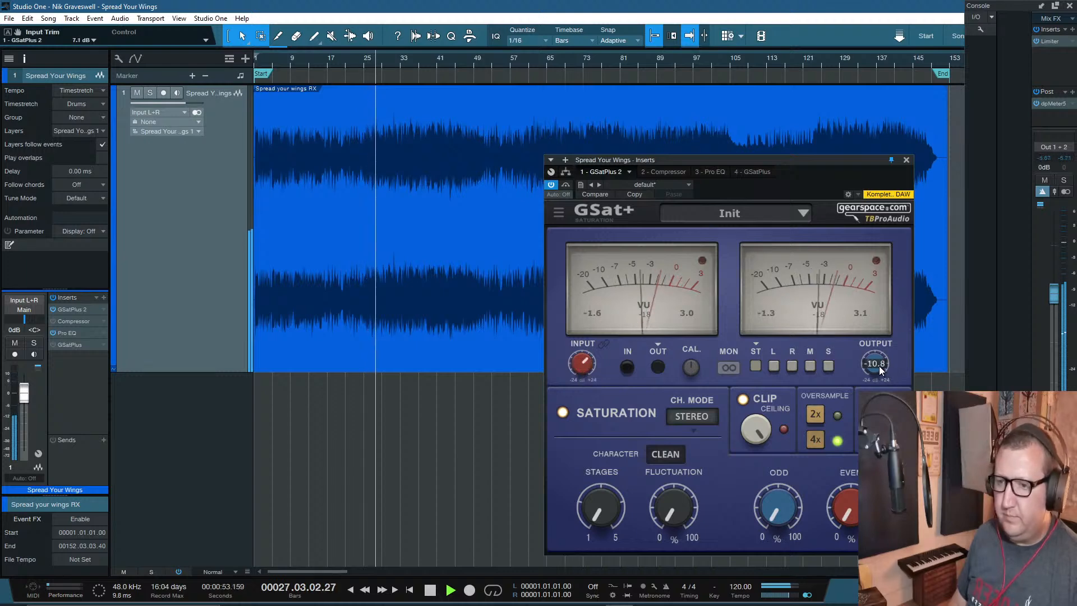
mouse_move(879, 365)
left_mouse_down()
mouse_move(876, 377)
mouse_move(876, 368)
left_mouse_up()
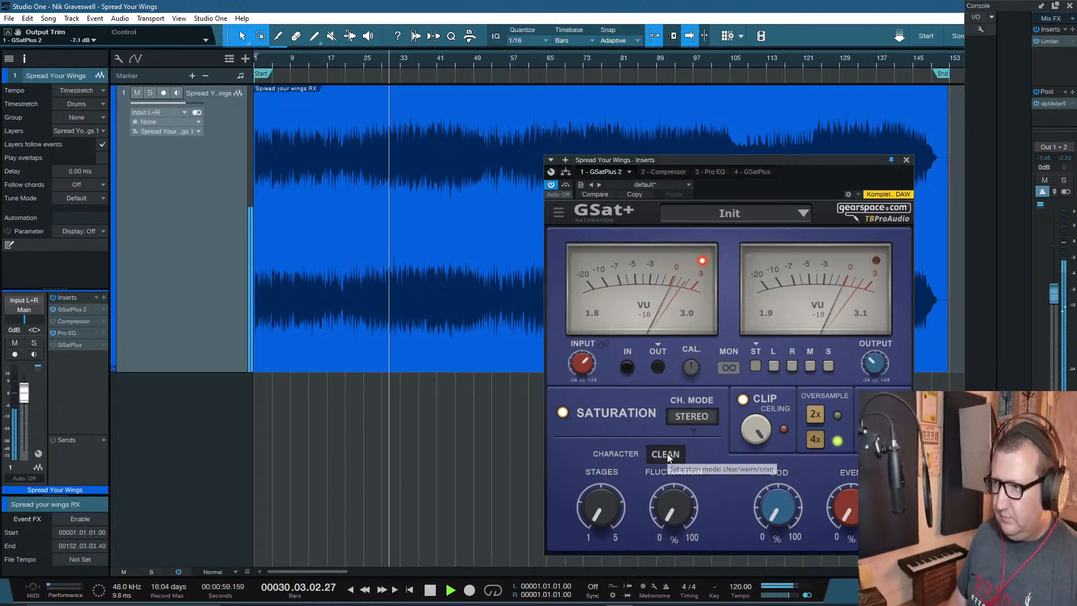
key("space")
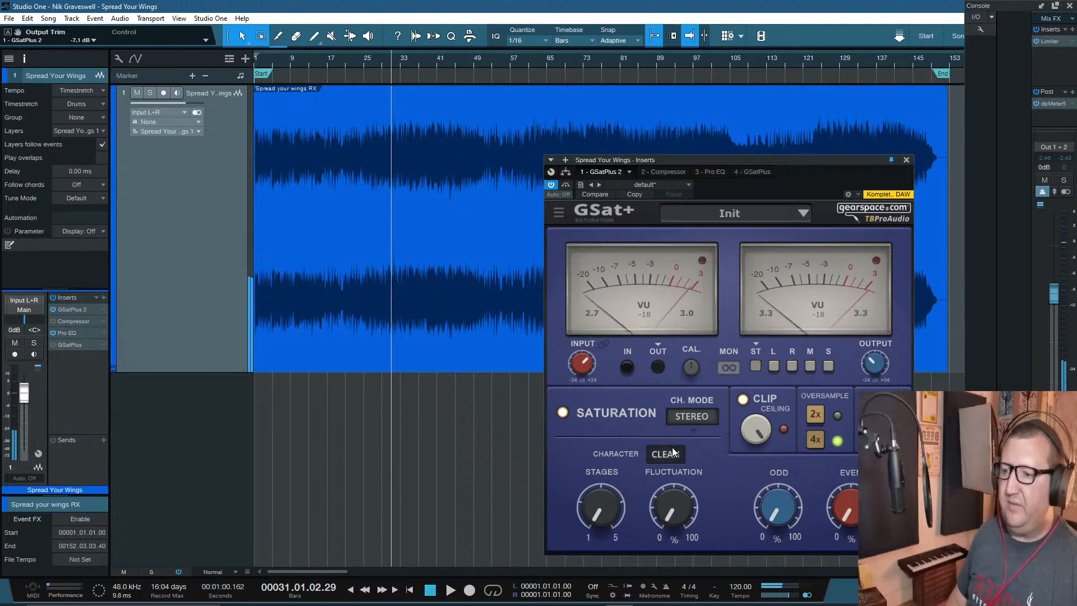
Step: Audition the warm, crisp and classic saturation characters during playback, and stop on classic
key("space")
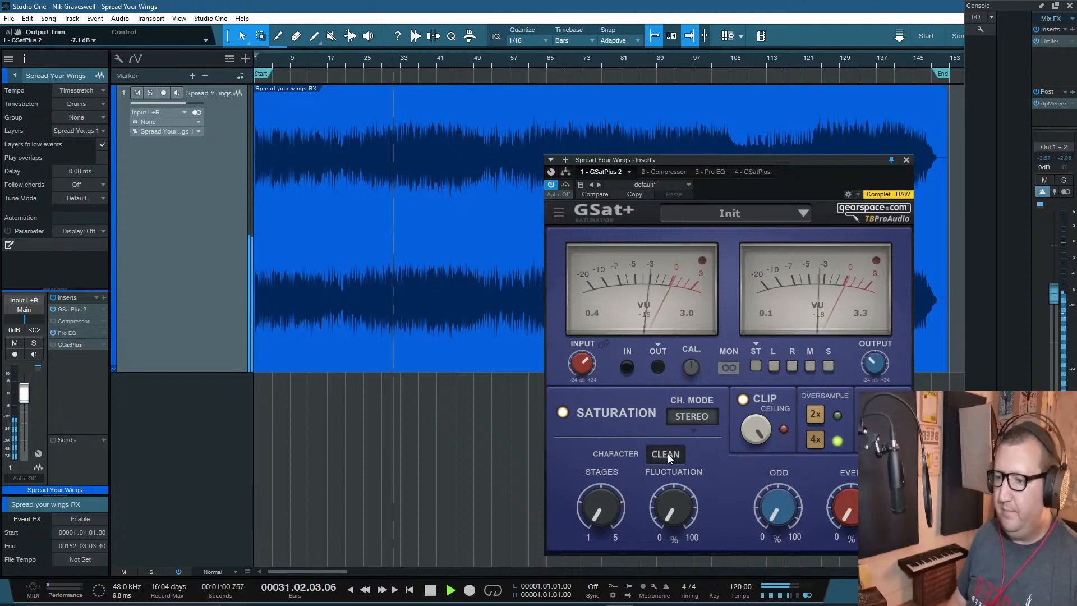
left_click(667, 454)
left_click(664, 492)
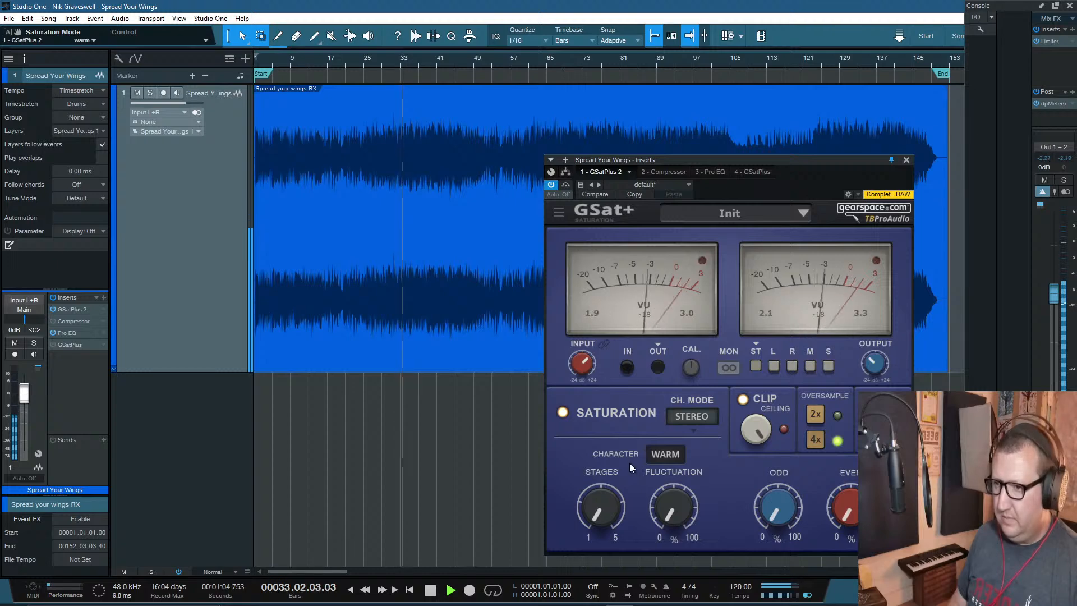
left_click(672, 456)
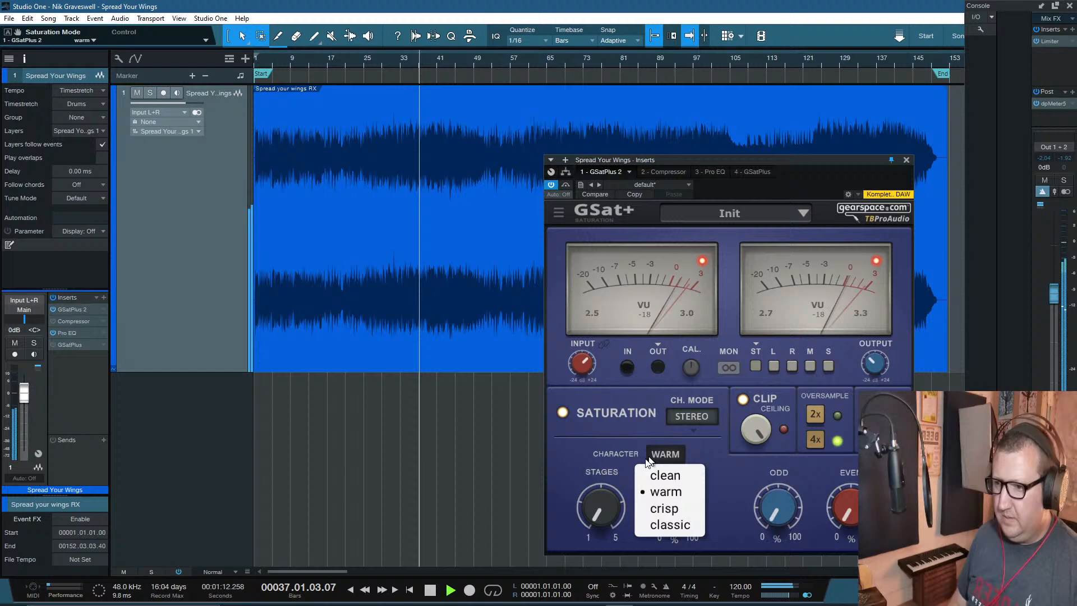
left_click(662, 506)
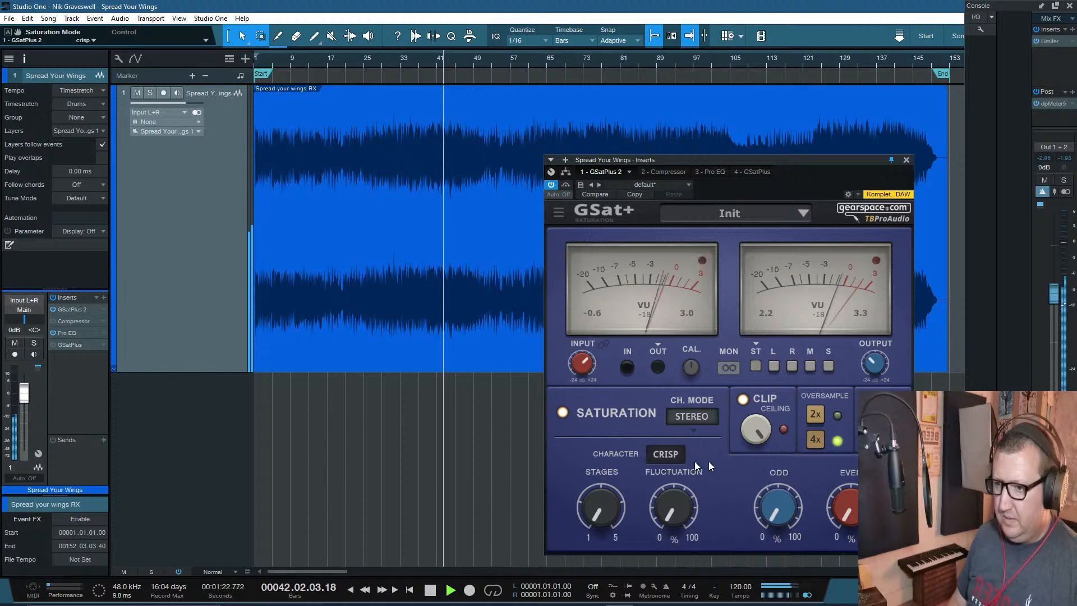
left_click(666, 454)
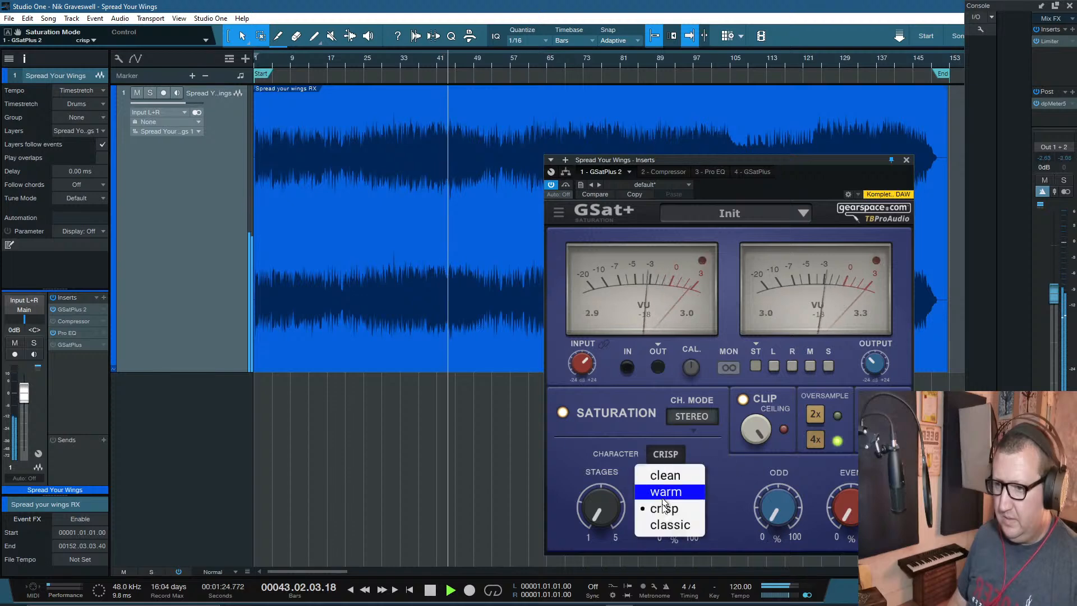
left_click(666, 526)
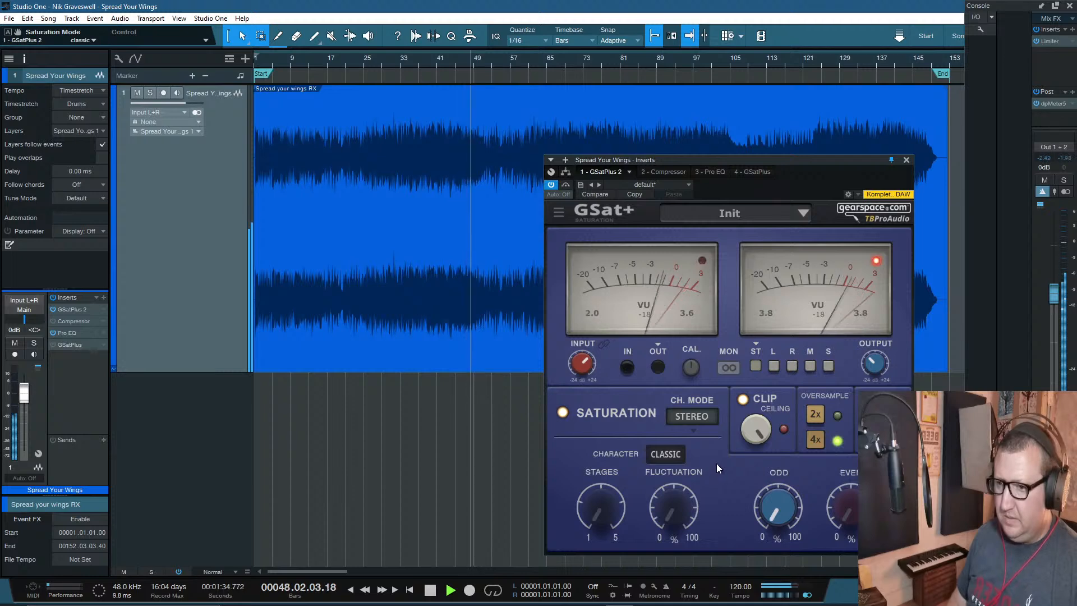
key("space")
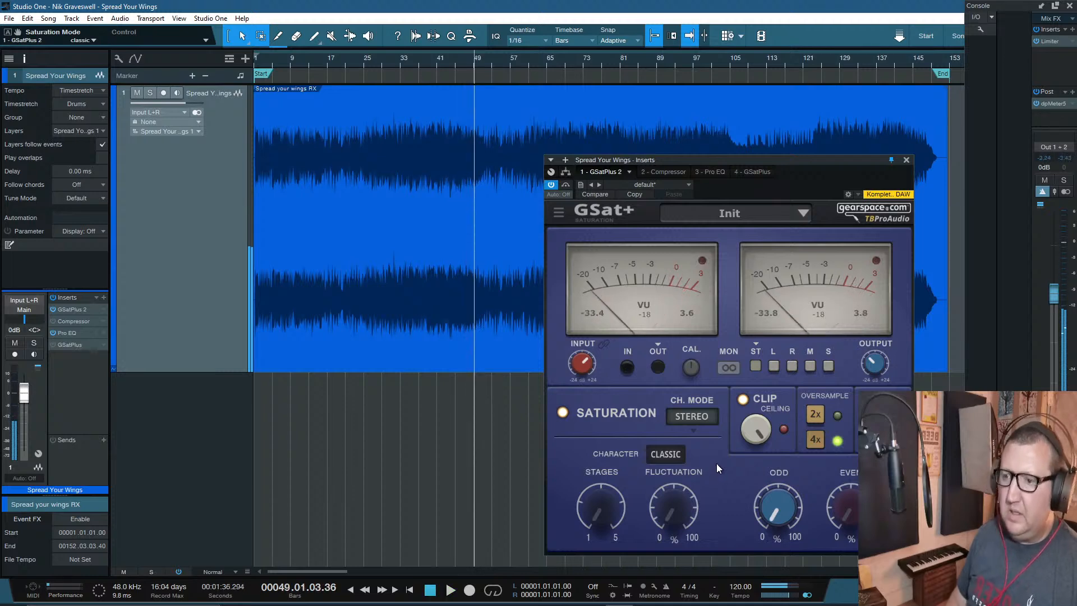
Step: Set the input trim to 10.8 dB and the output trim to -10.8 dB
mouse_move(581, 366)
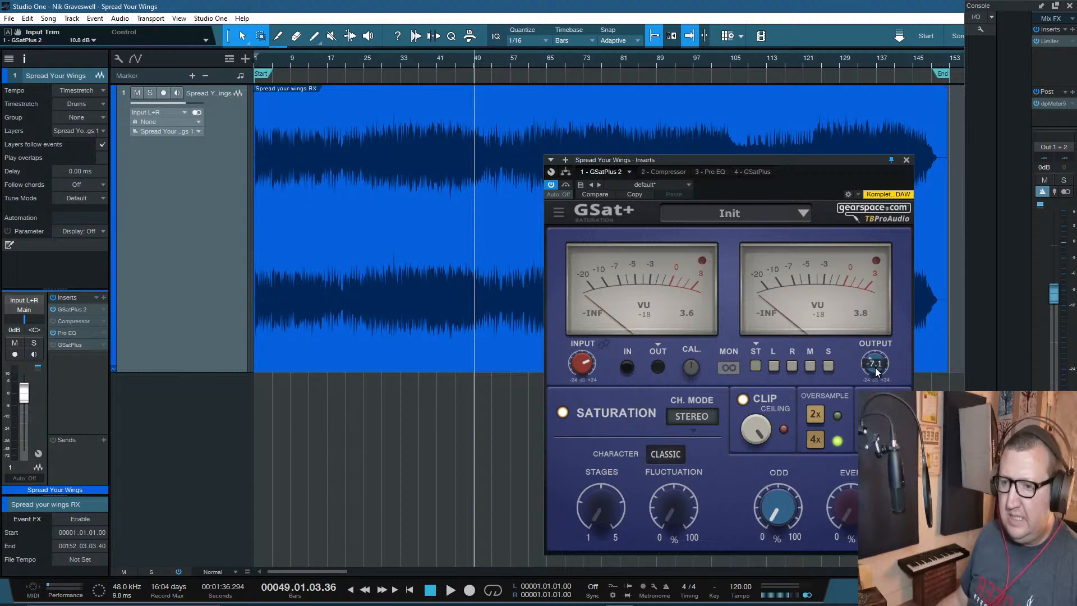
left_click_drag(875, 368, 875, 376)
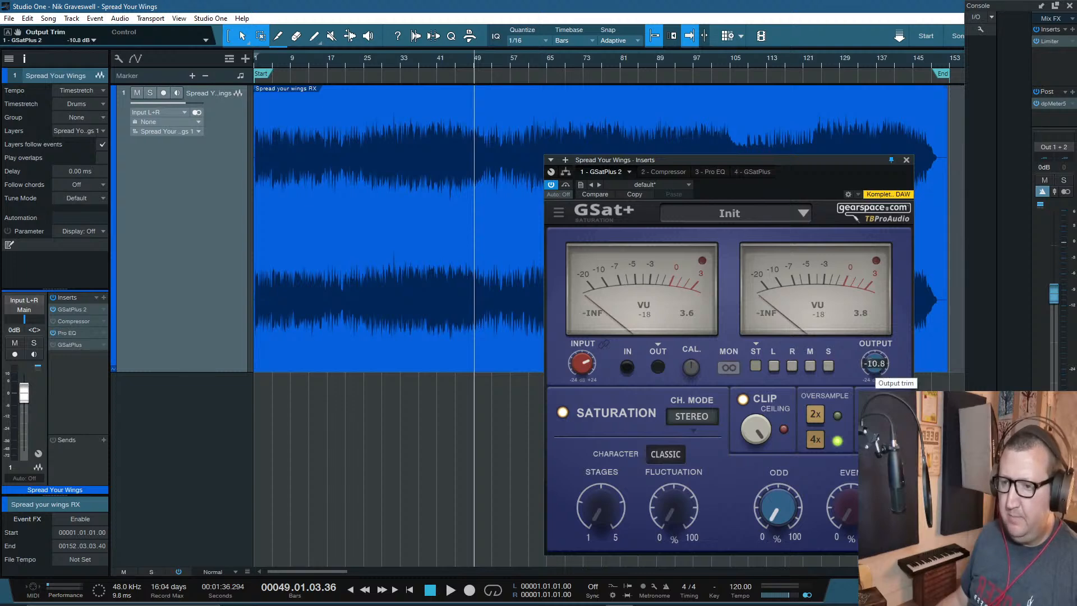
Step: Return the saturation character to clean and play the song from bar 29
left_click(383, 65)
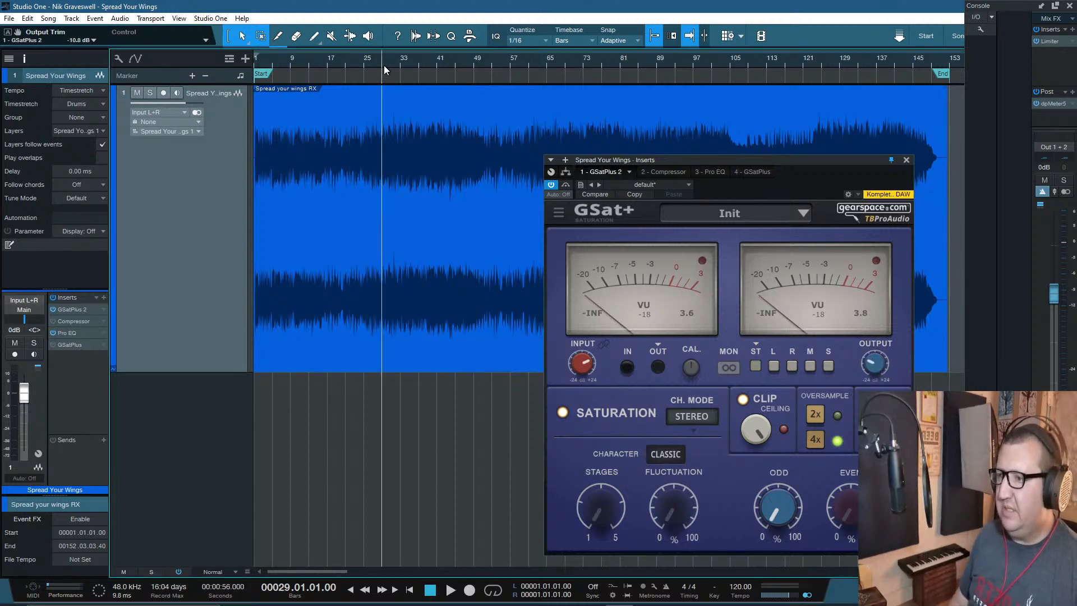
left_click(652, 455)
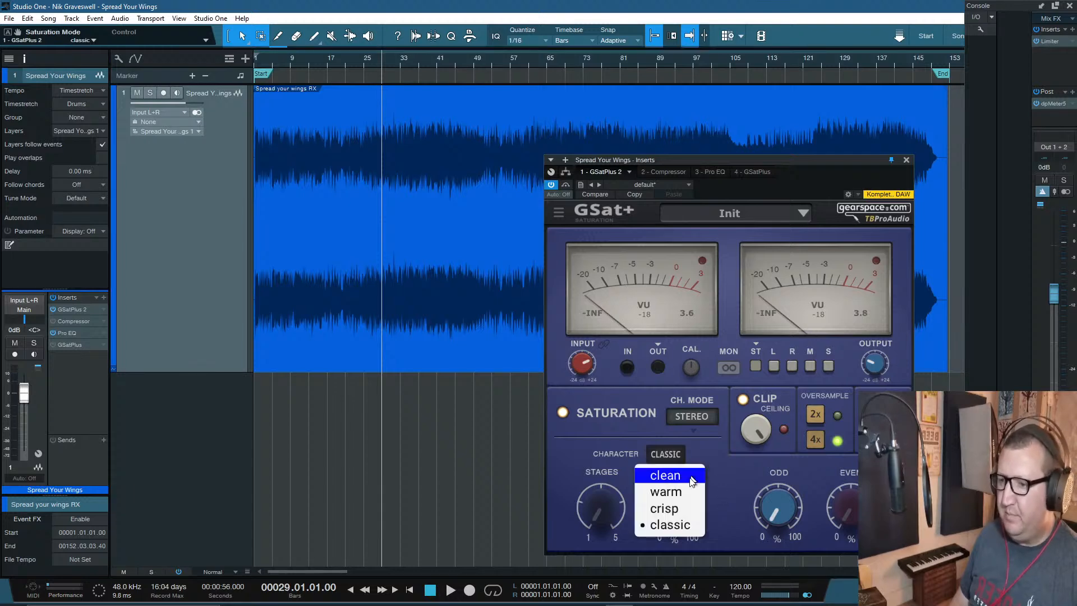
left_click(685, 478)
key("space")
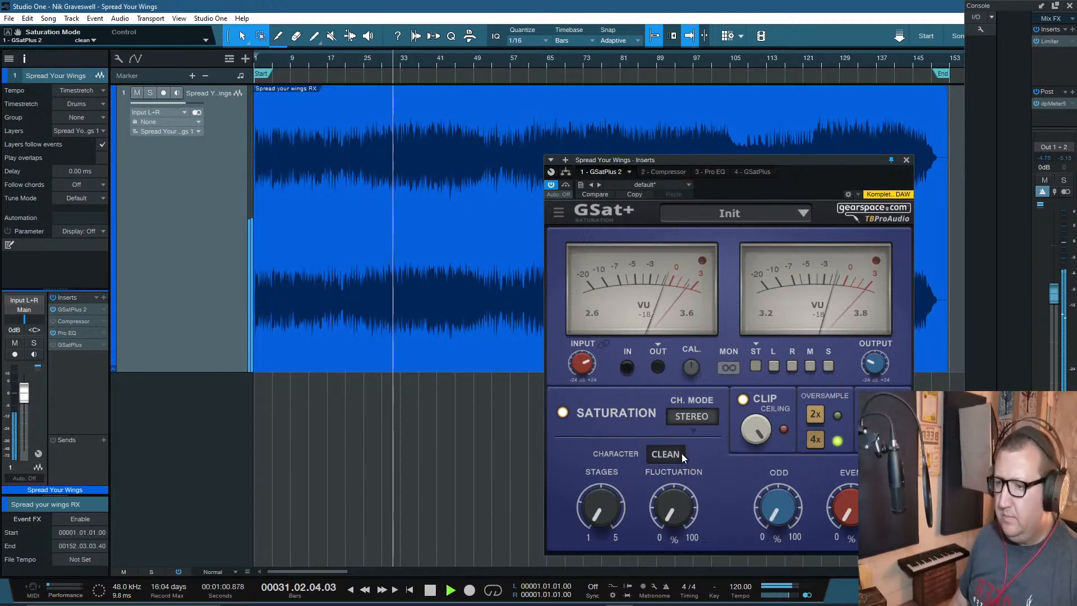
Step: Compare the warm and clean saturation characters during playback, finishing on warm
left_click(673, 456)
left_click(671, 493)
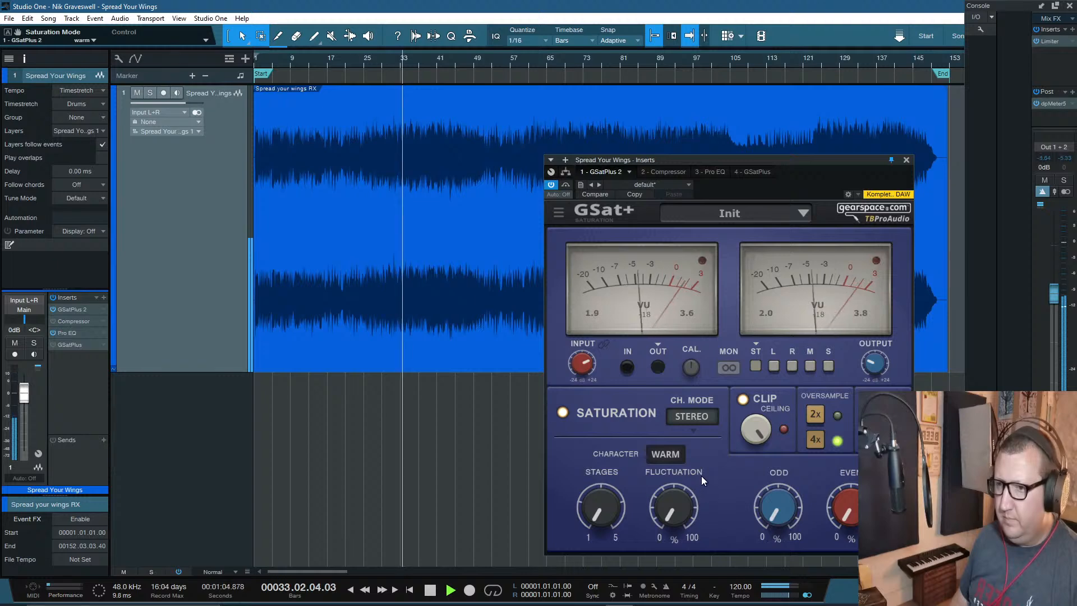
left_click(670, 455)
left_click(661, 473)
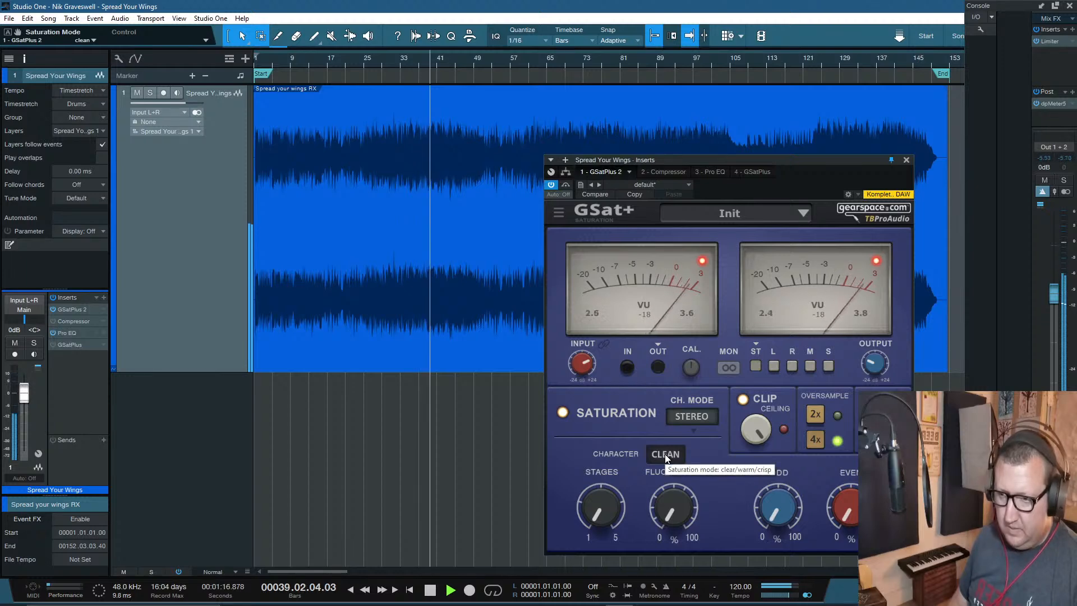
left_click(666, 458)
left_click(665, 487)
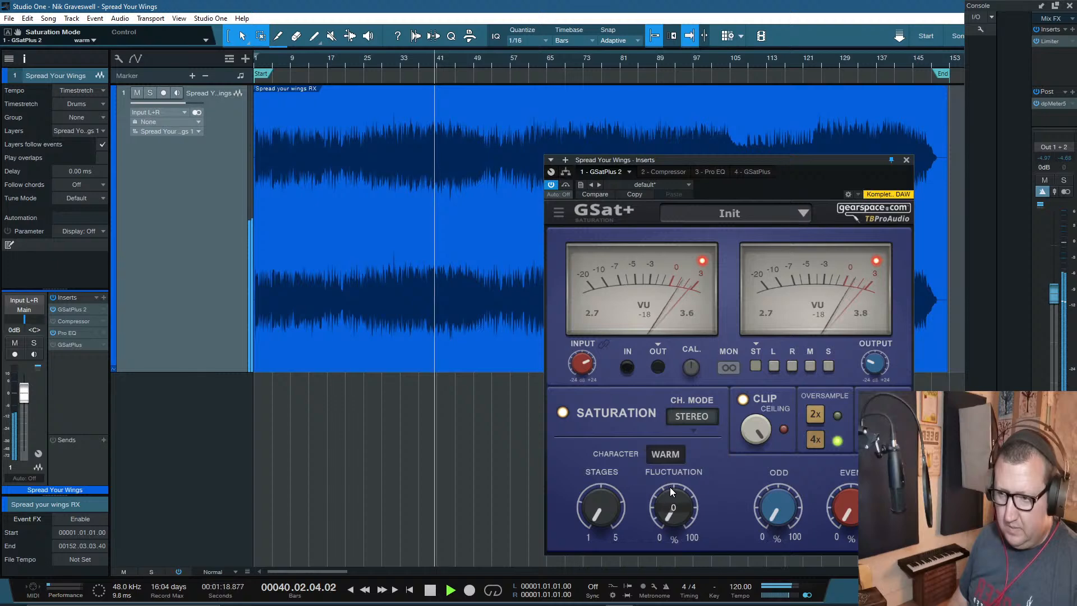
Step: Audition the crisp and classic saturation characters as playback continues
left_click(675, 458)
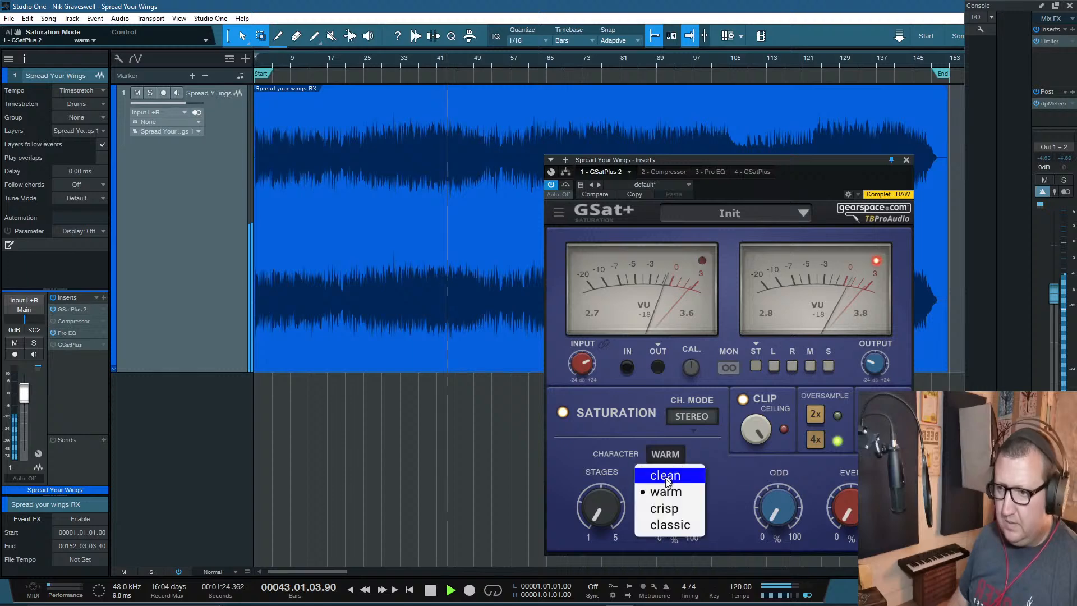
left_click(663, 508)
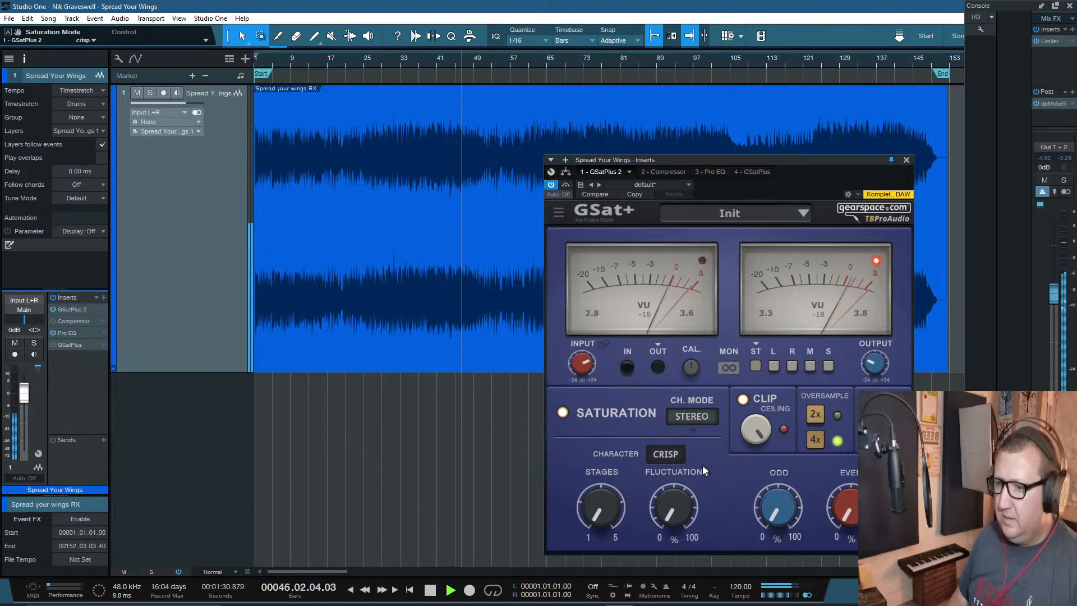
left_click(672, 456)
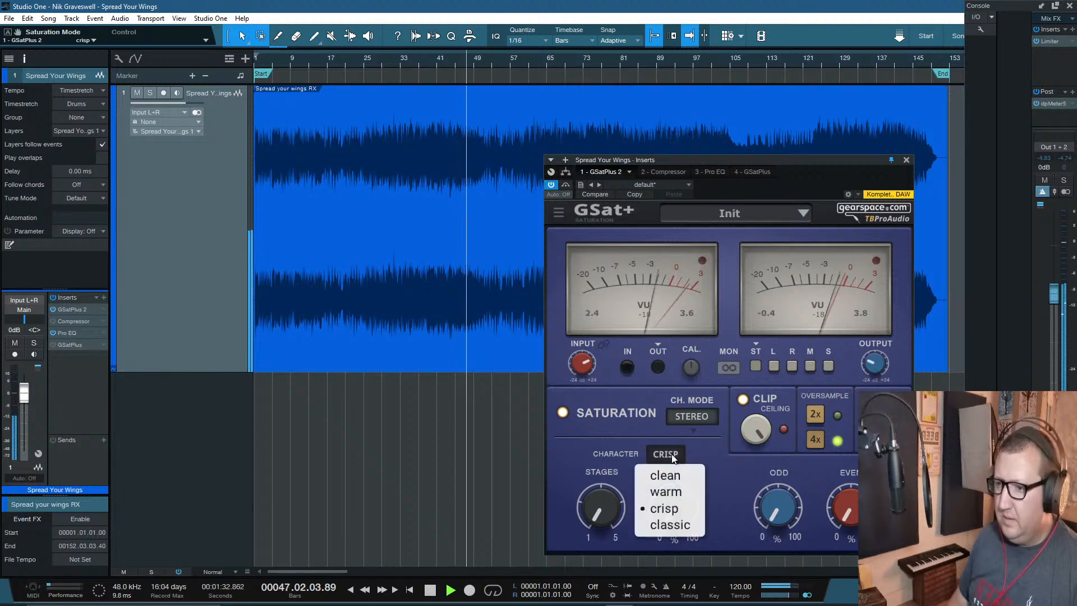
left_click(668, 525)
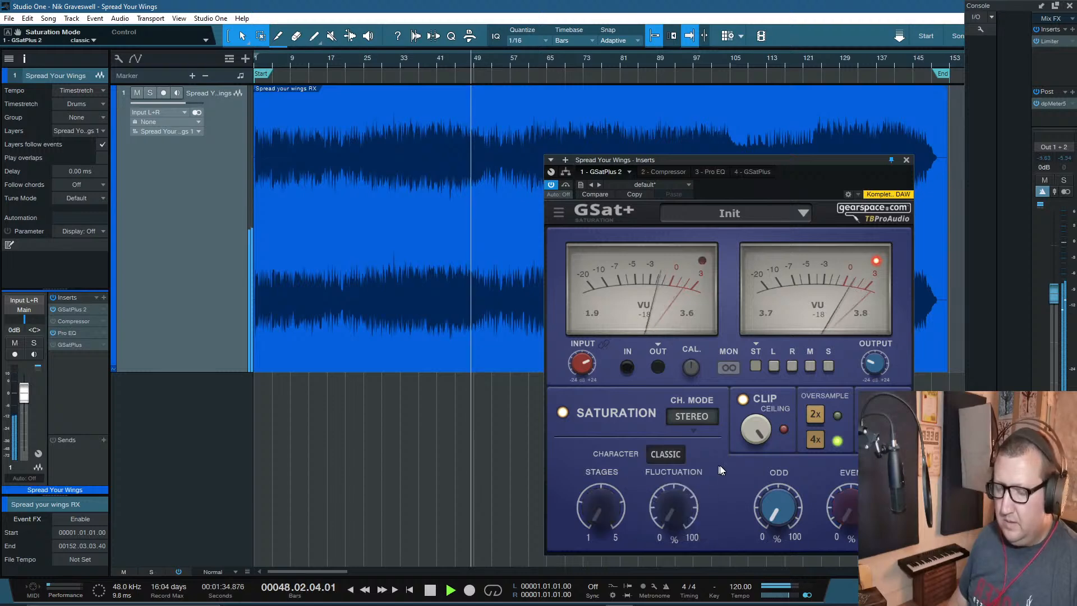
Step: Move playback back to about bar 35, compare the crisp and clean characters, and stop playback
left_click(410, 59)
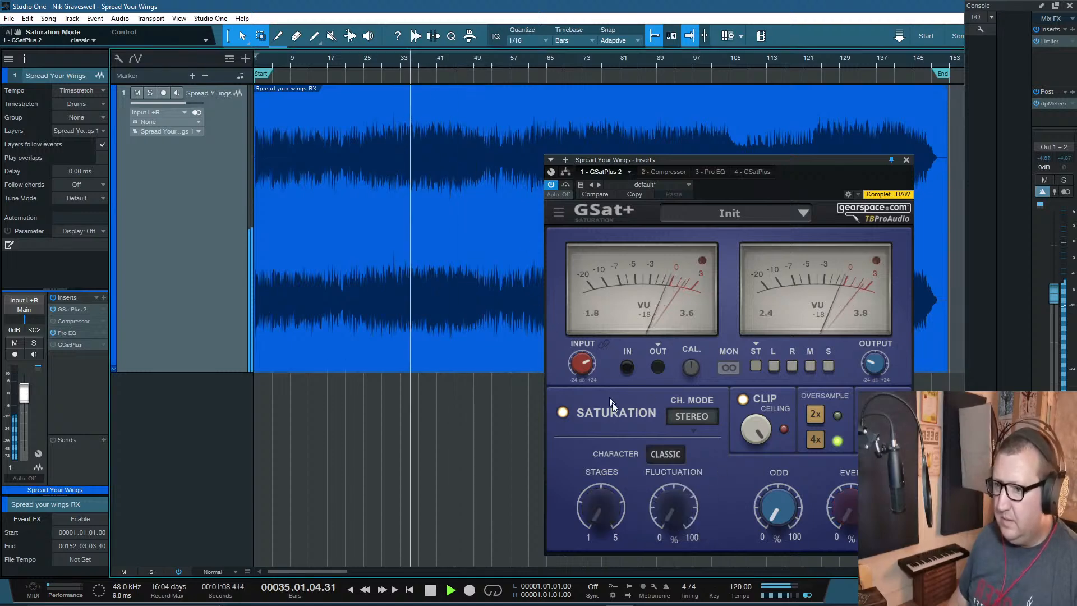
left_click(673, 459)
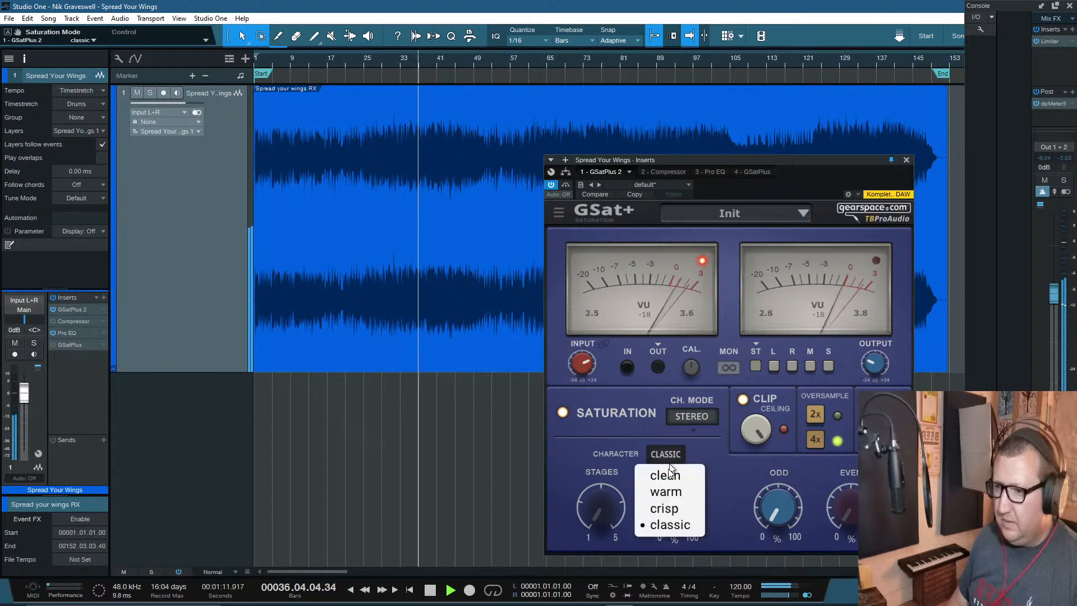
left_click(668, 505)
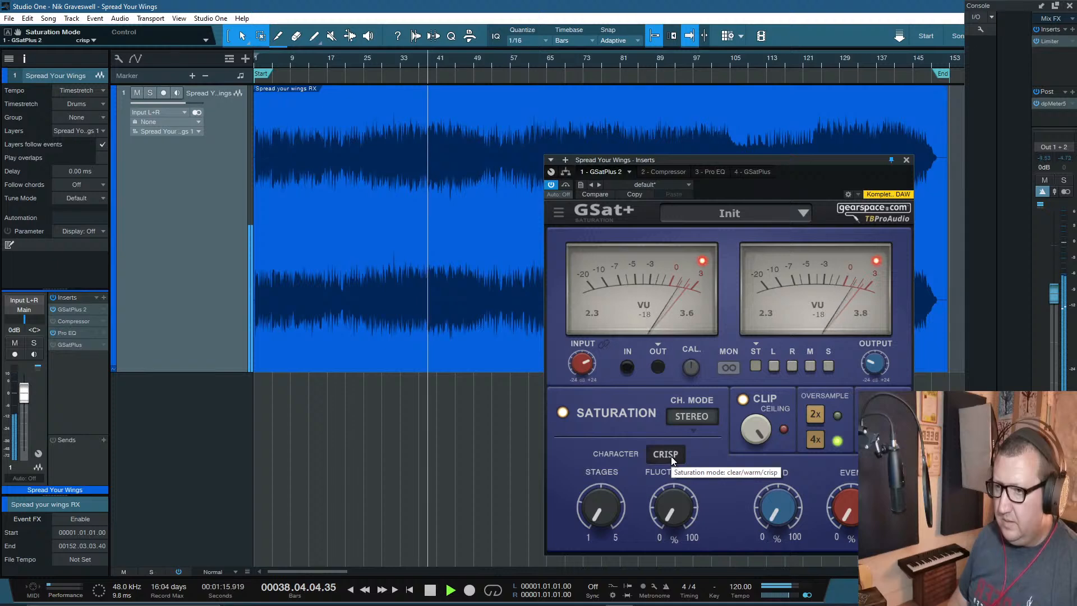
left_click(670, 456)
left_click(670, 476)
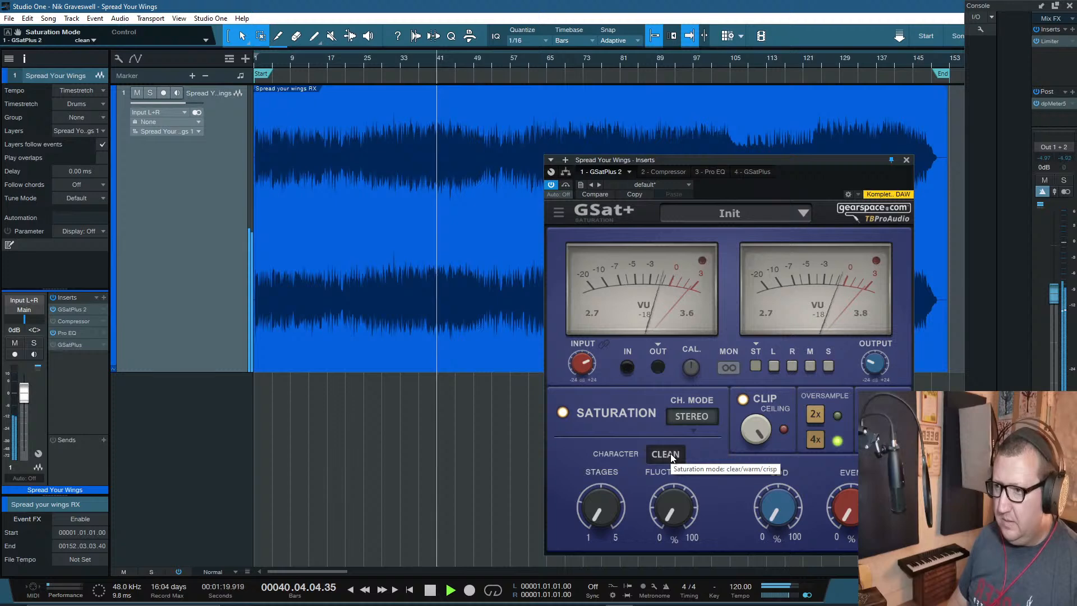
key("space")
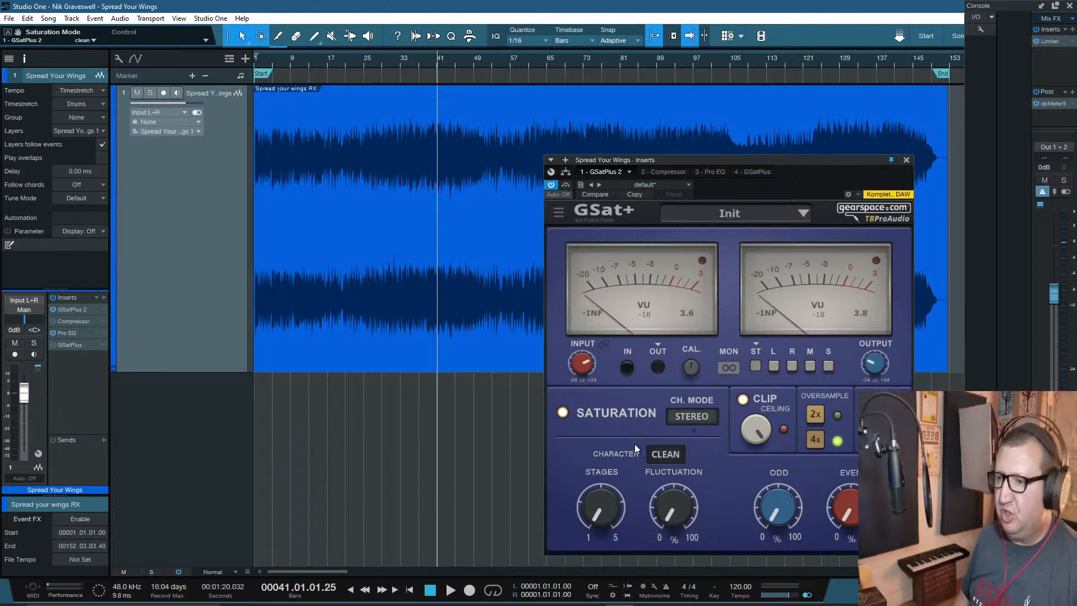
Step: Play the song from bar 25 and audition the warm, crisp and classic saturation characters in turn
left_click(365, 59)
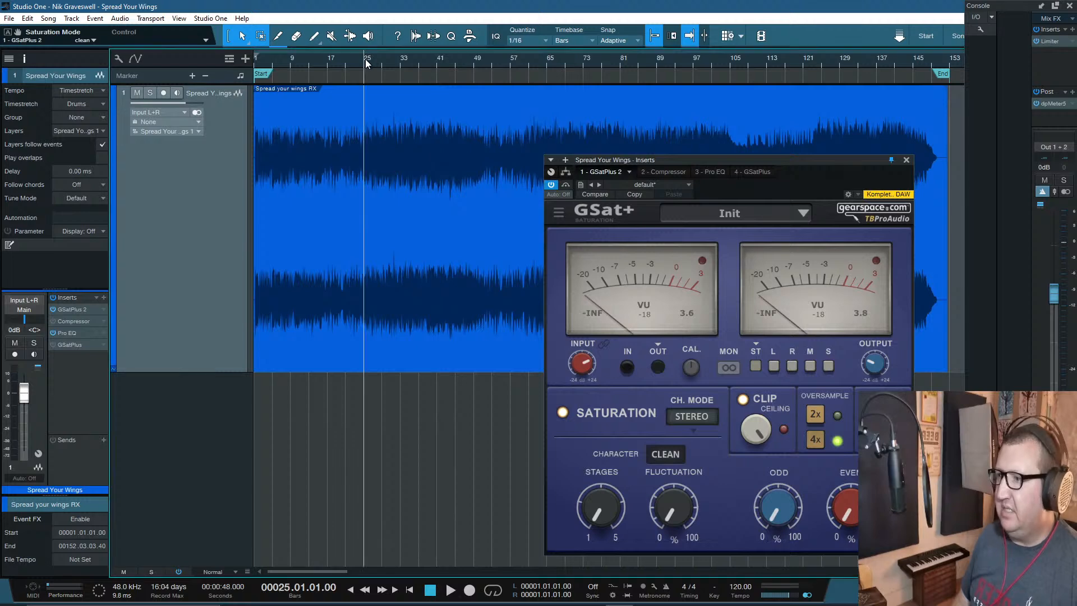
key("space")
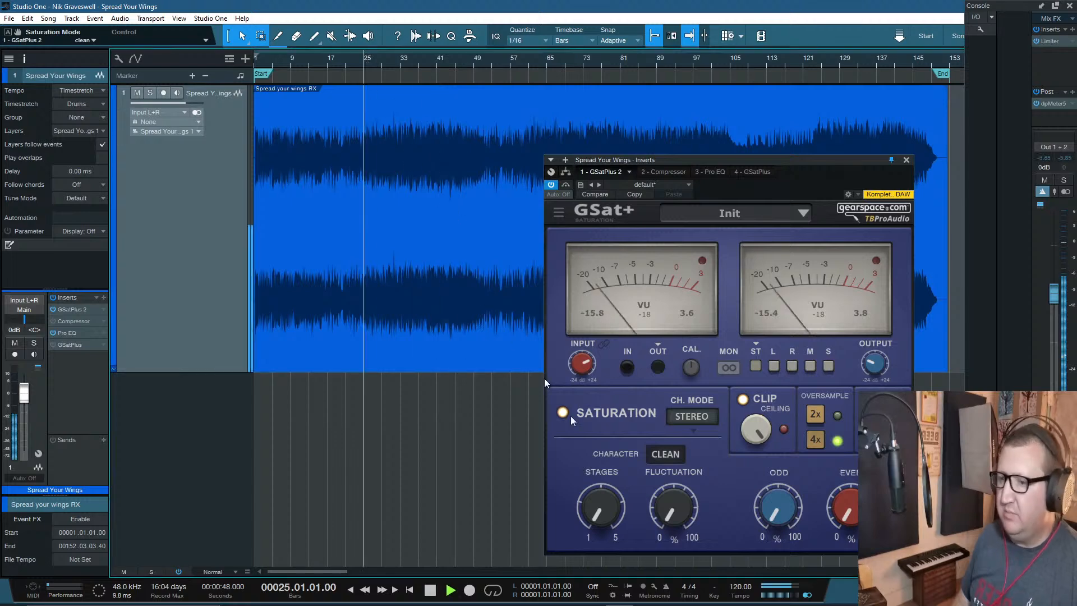
left_click(670, 455)
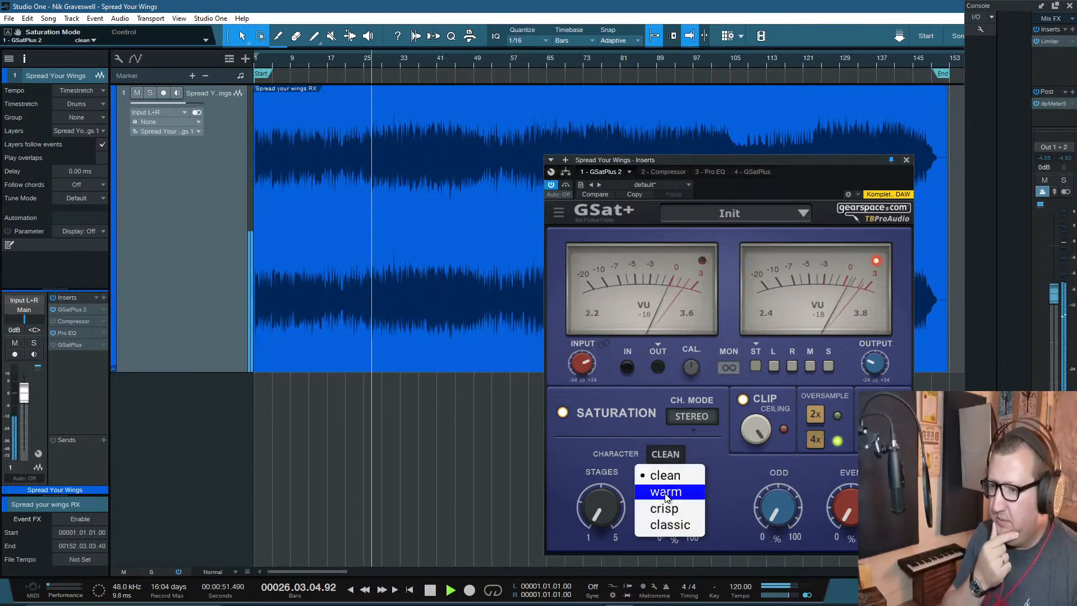
left_click(664, 493)
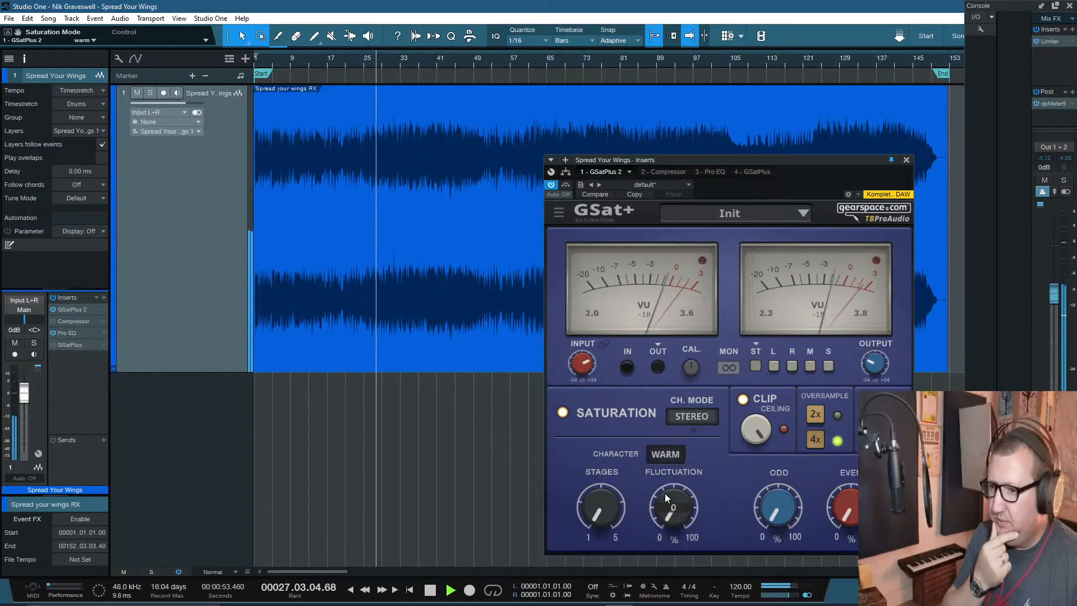
left_click(669, 454)
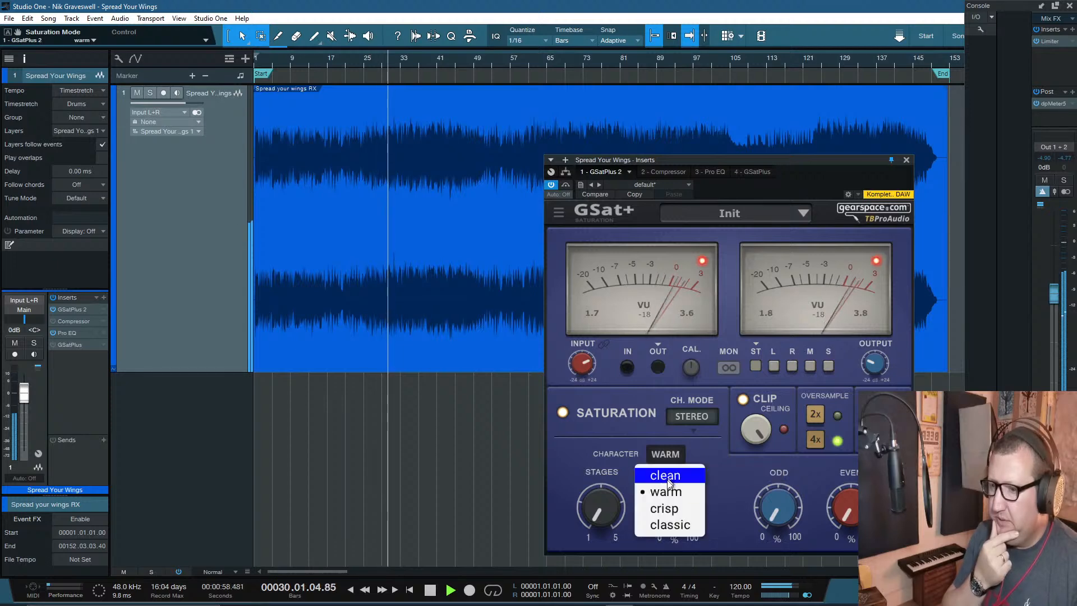
left_click(668, 509)
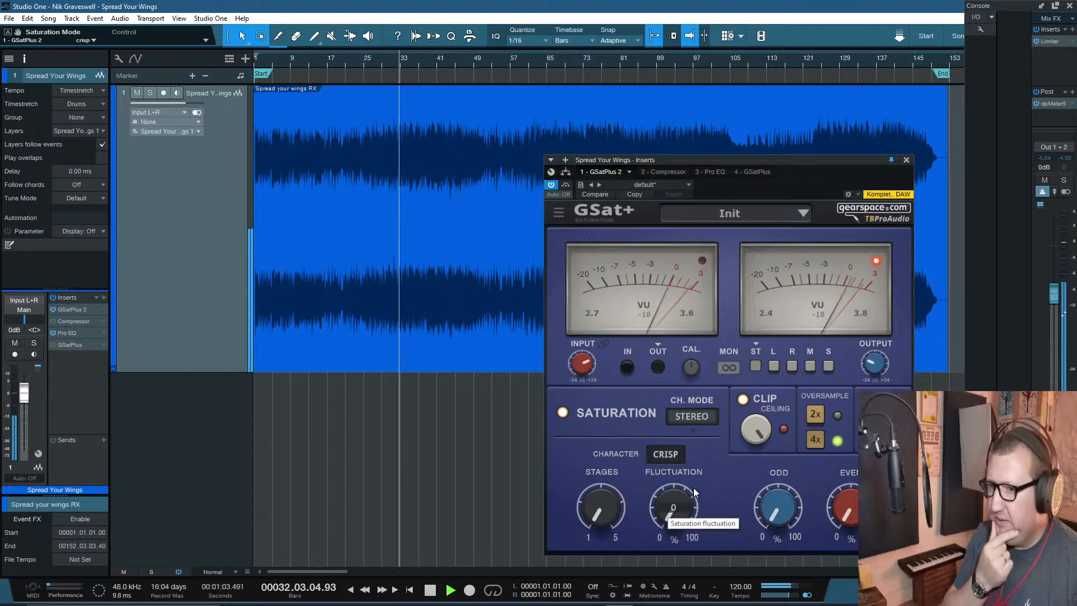
left_click(670, 453)
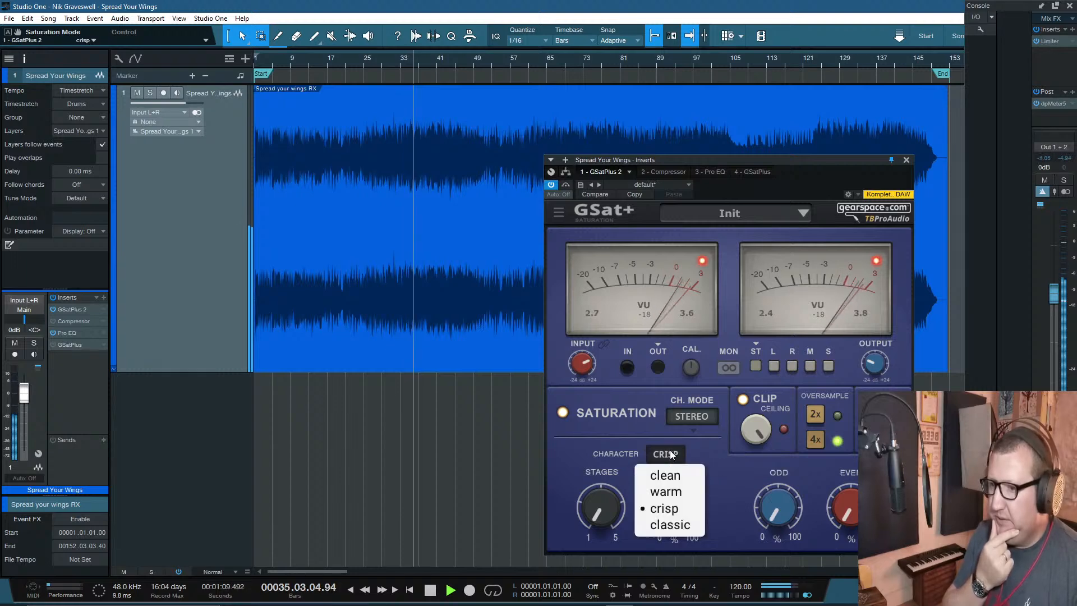
left_click(664, 531)
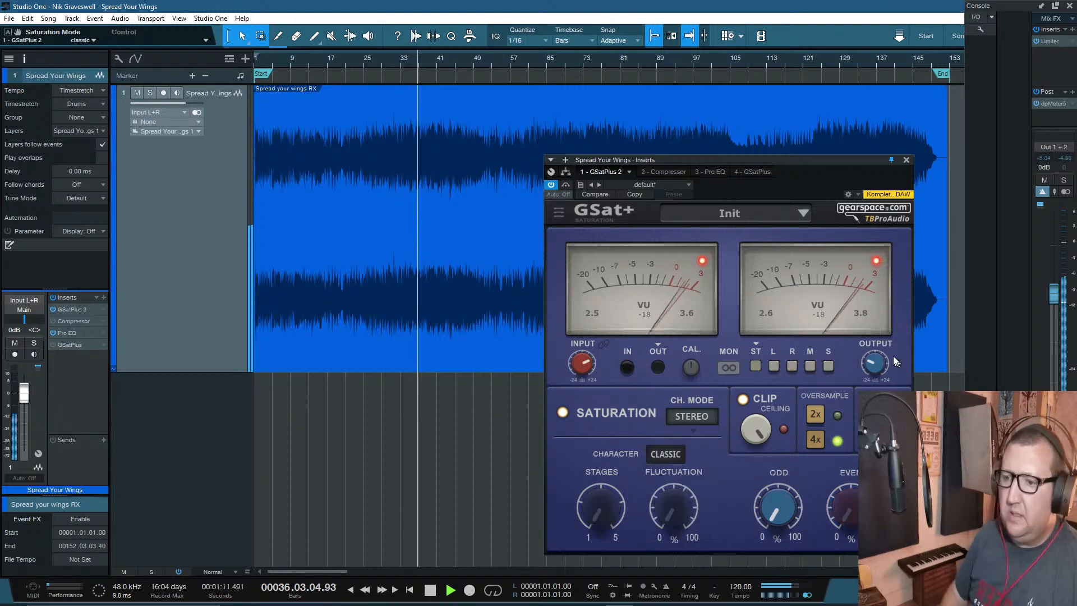
Step: Monitor only the side signal in GSatPlus and audition the clean, warm and crisp saturation characters
left_click(831, 366)
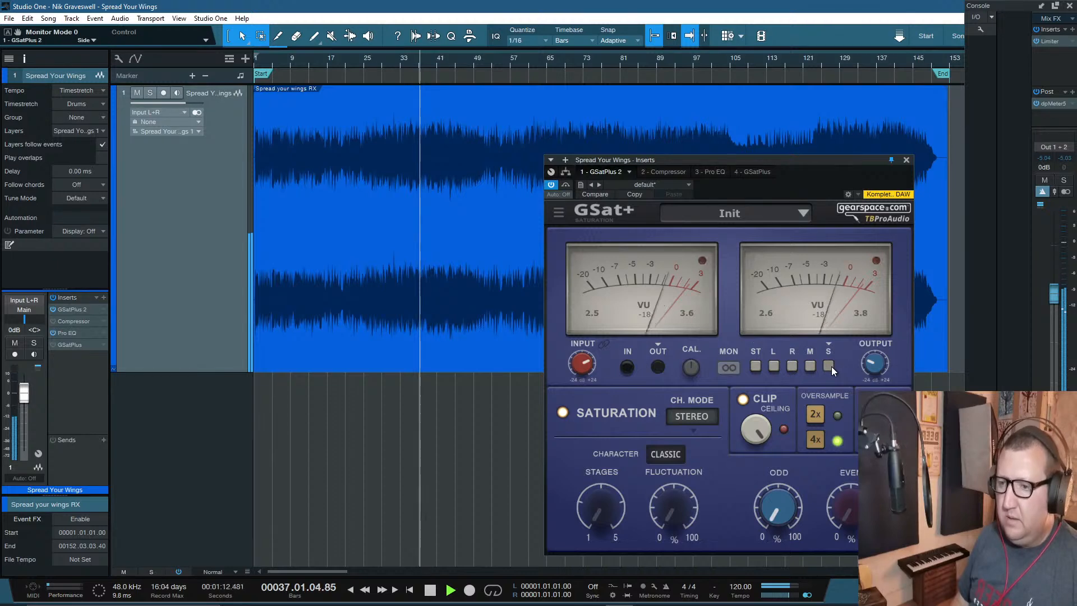
left_click(678, 454)
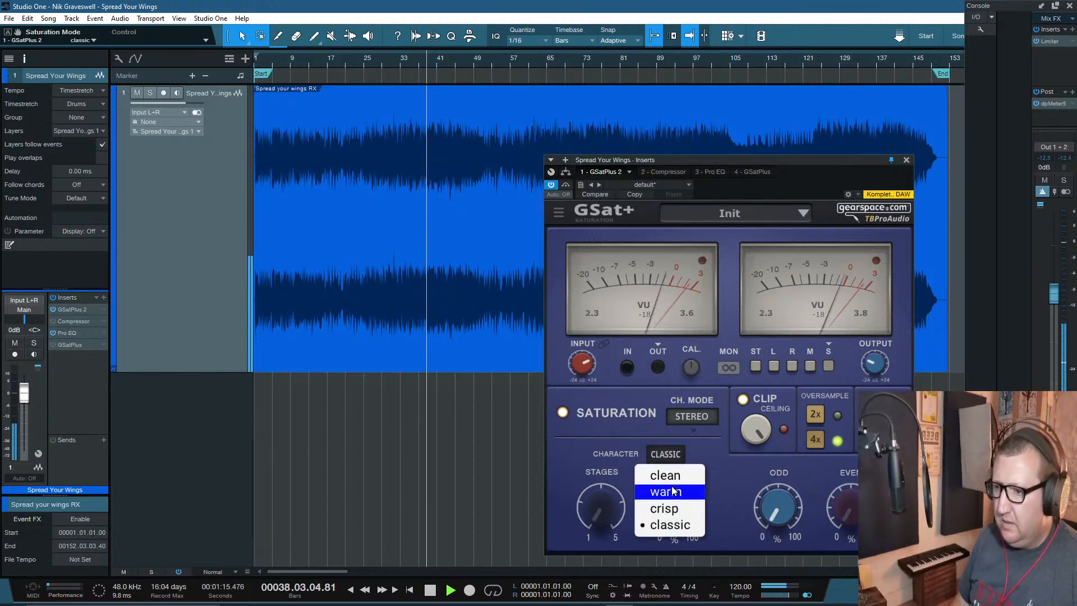
left_click(666, 475)
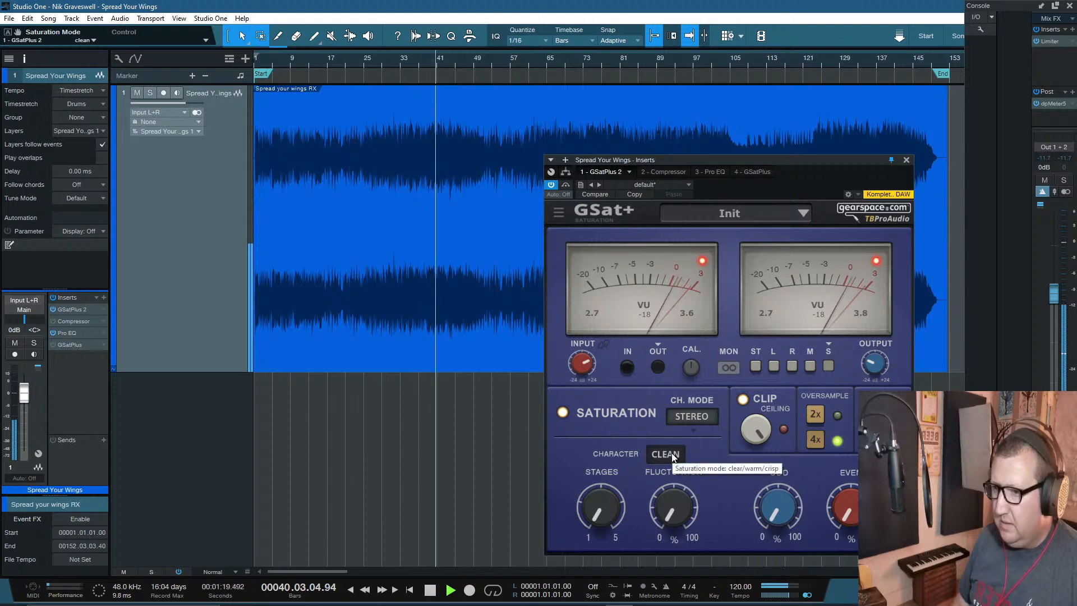
left_click(673, 456)
left_click(664, 486)
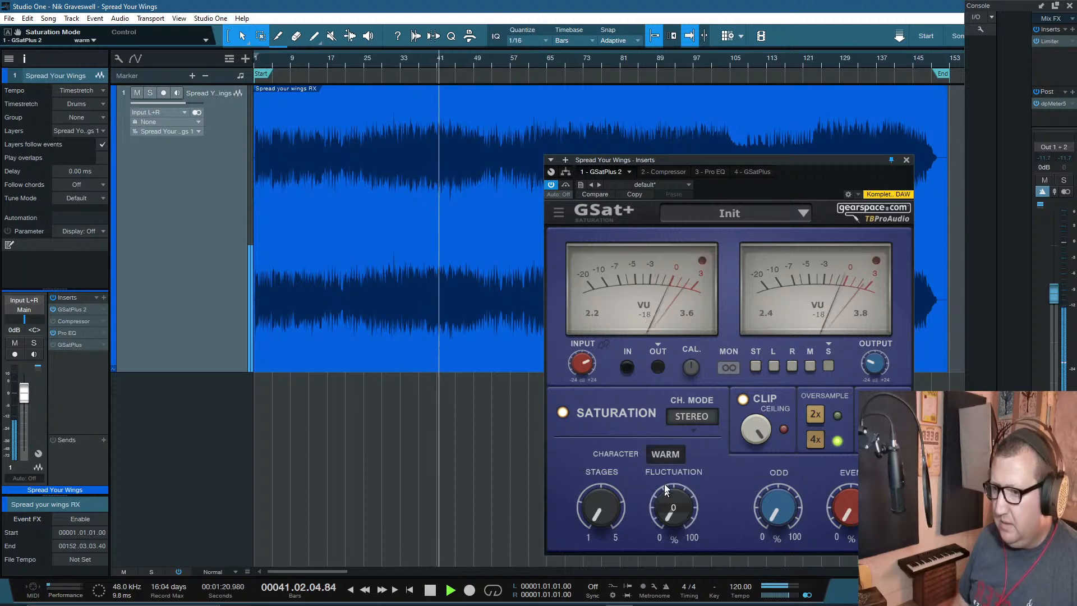
left_click(665, 455)
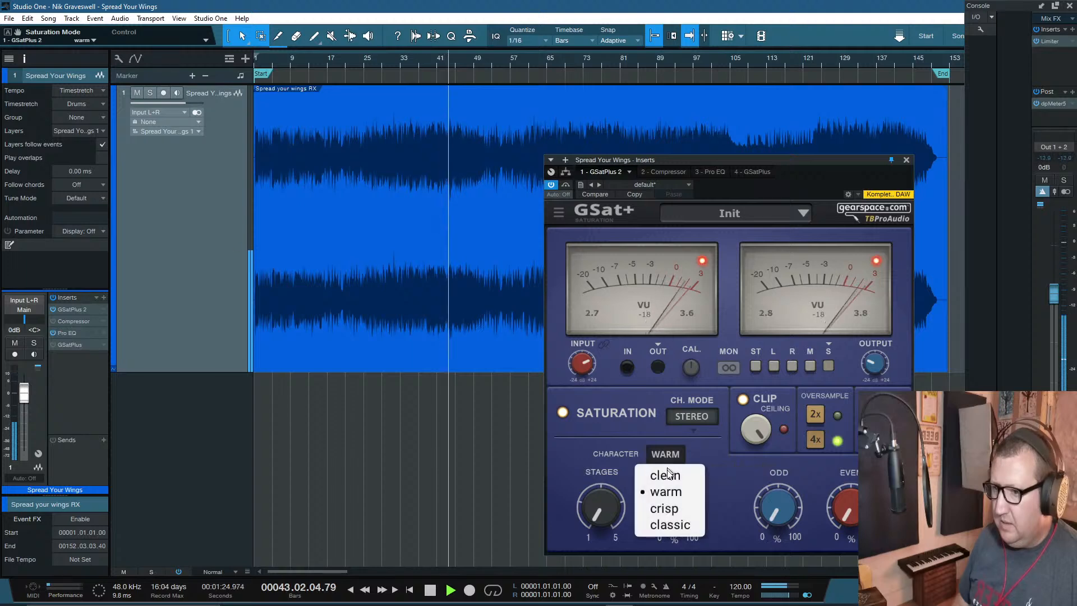
left_click(665, 508)
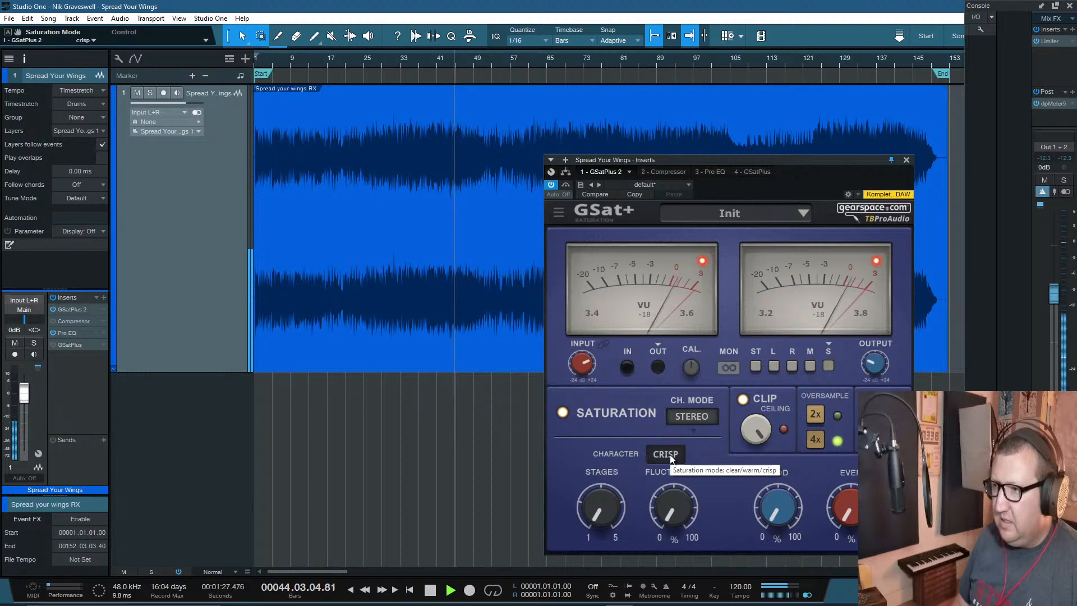
Step: Audition the classic character on the side signal, then set the character to clean and return monitoring to stereo
left_click(669, 454)
left_click(667, 524)
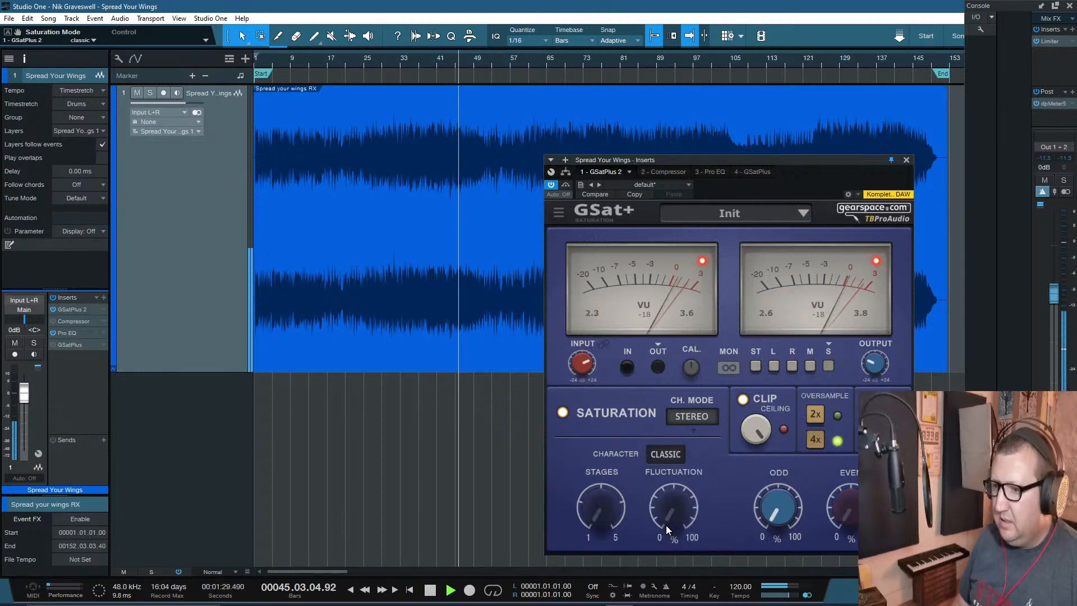
left_click(669, 456)
left_click(665, 476)
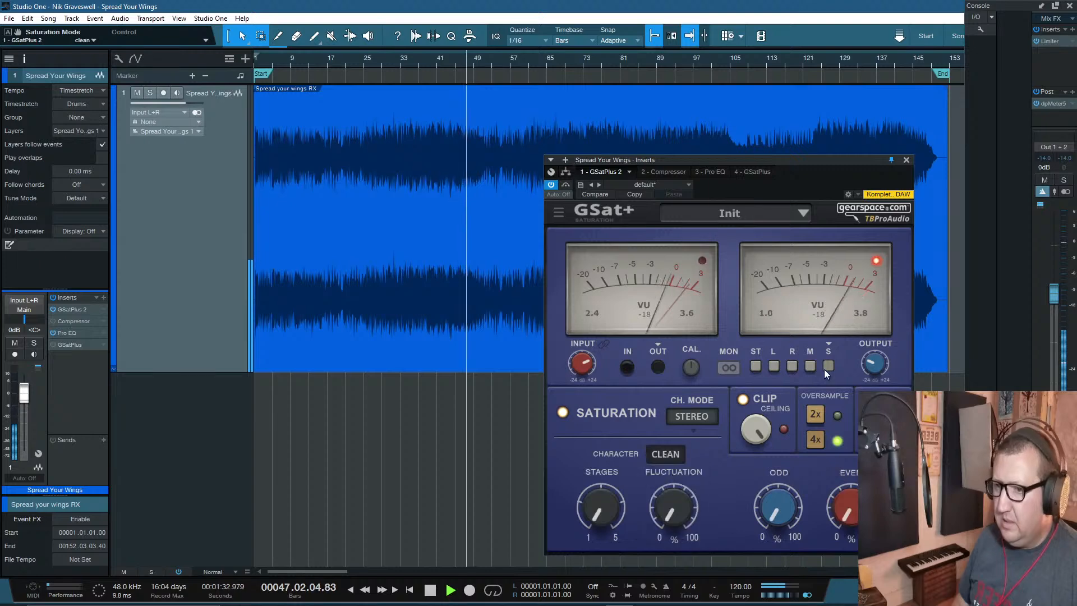
left_click(755, 367)
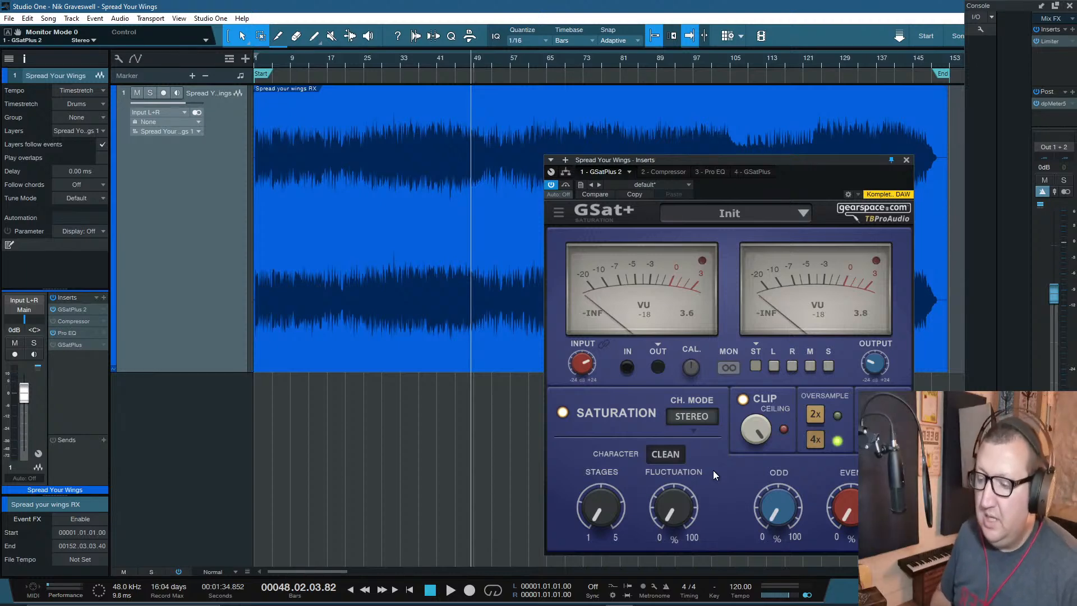
left_click(671, 455)
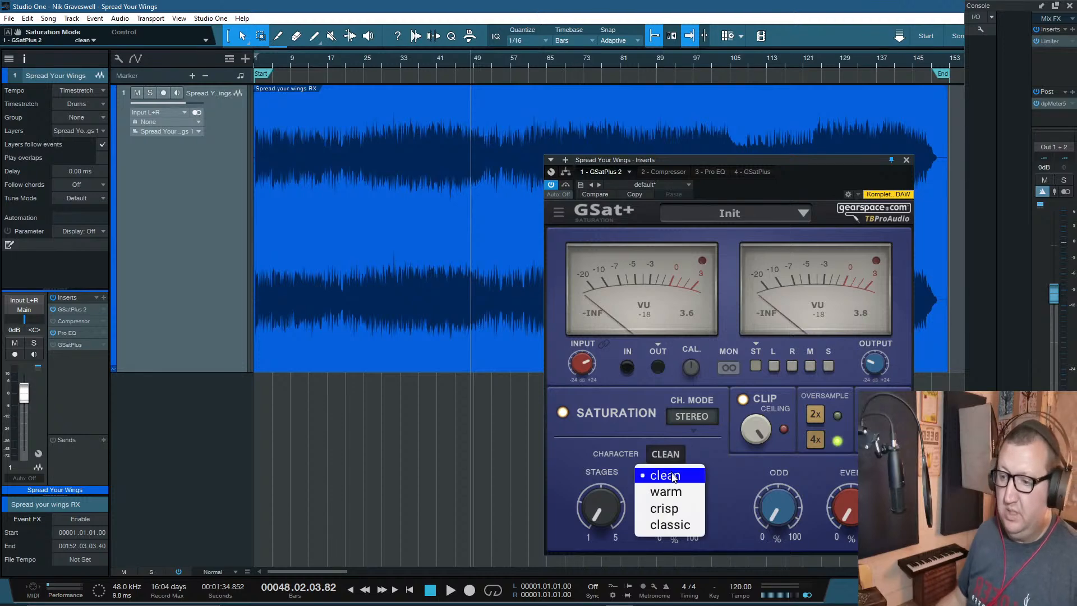
left_click(711, 467)
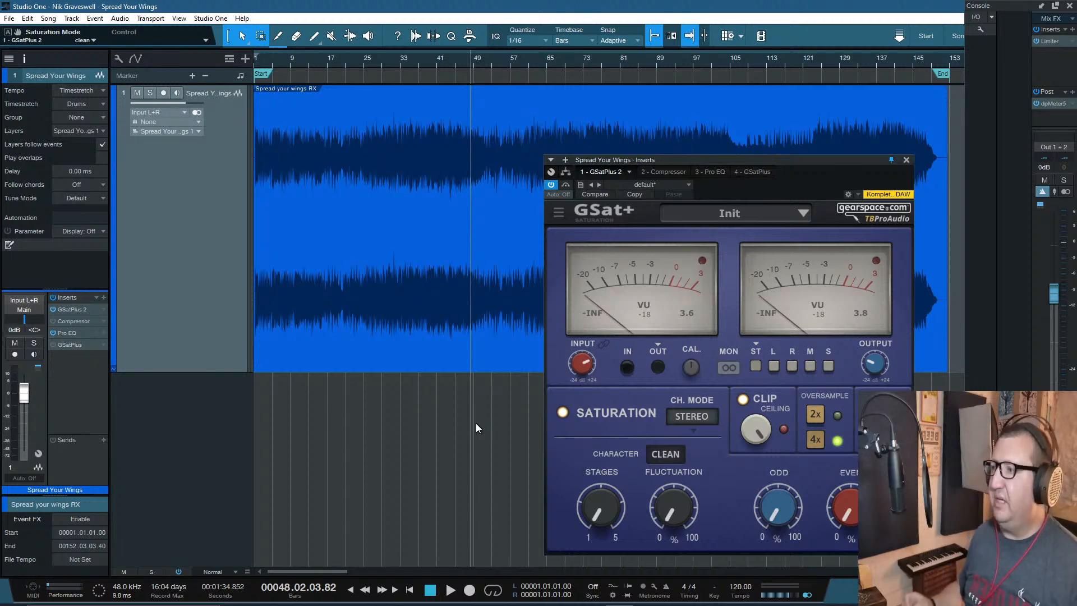
Step: Bypass the GSatPlus 2 insert on the Spread Your Wings track
left_click(550, 186)
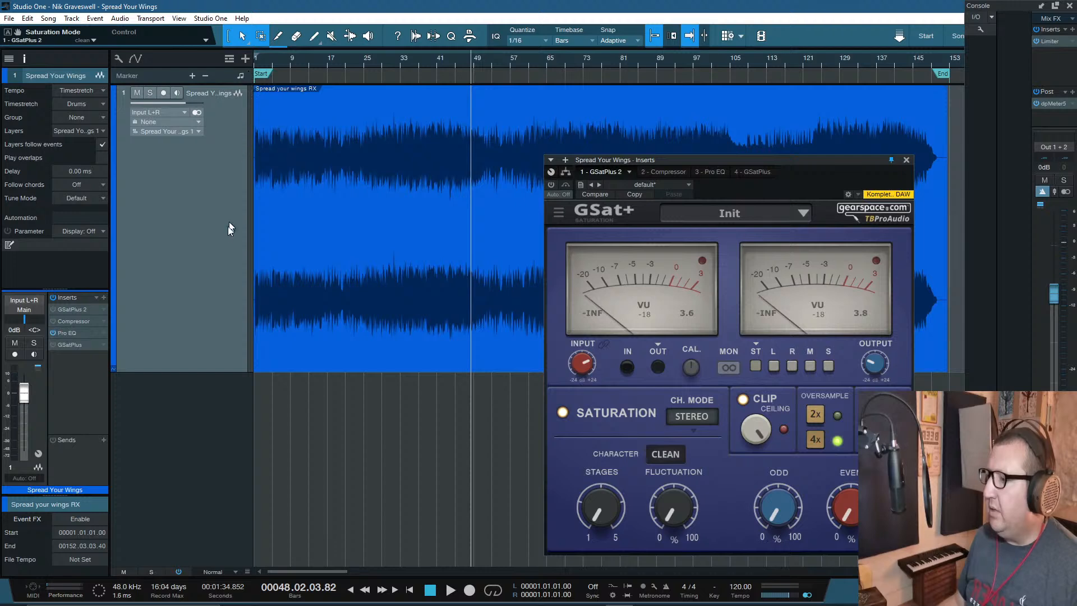
key("F3")
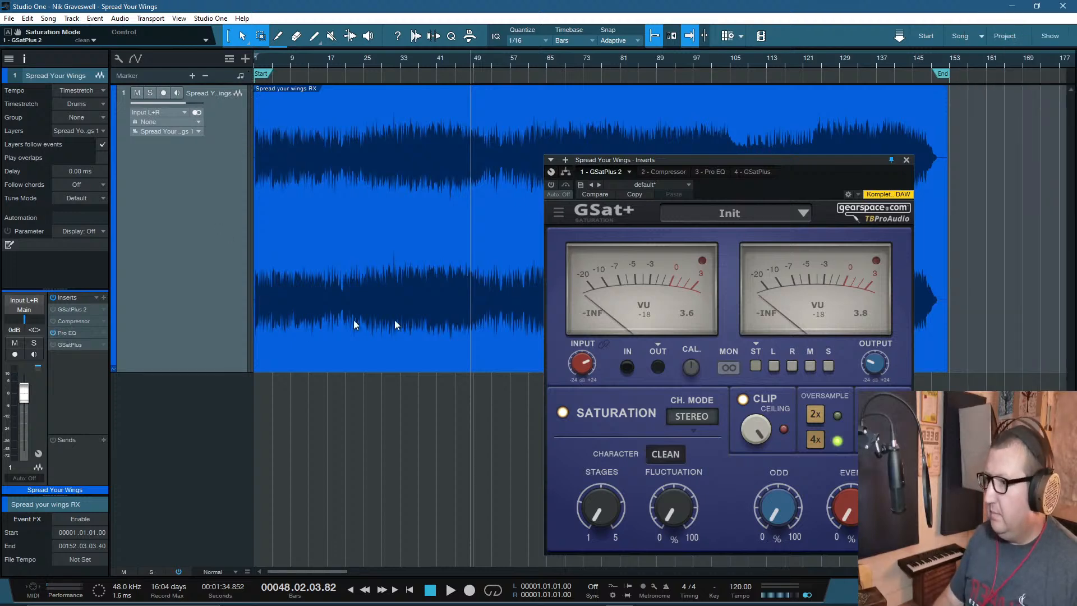
key("F3")
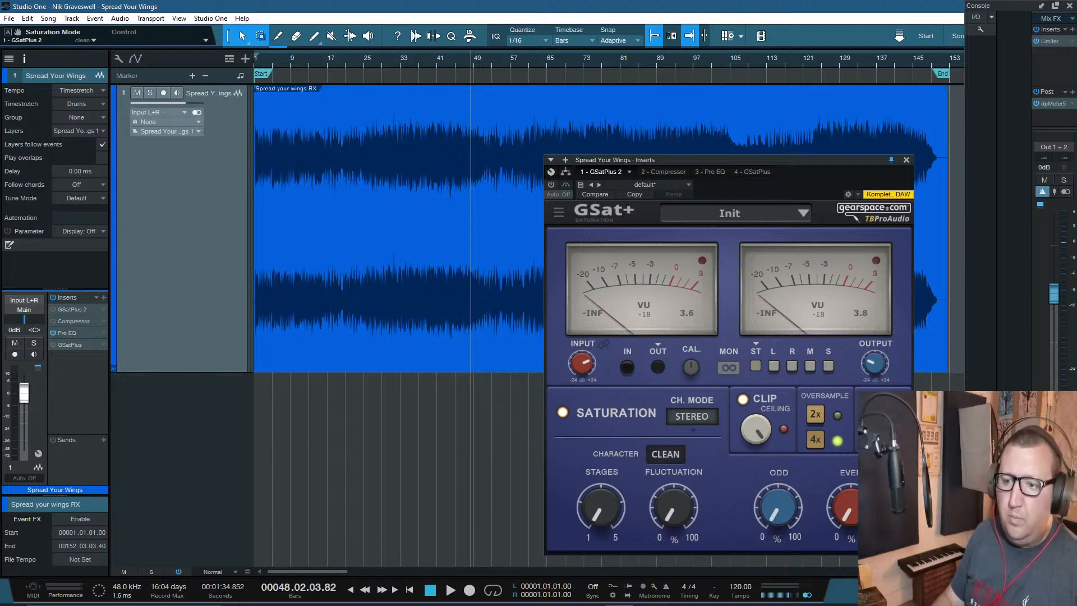
mouse_move(976, 604)
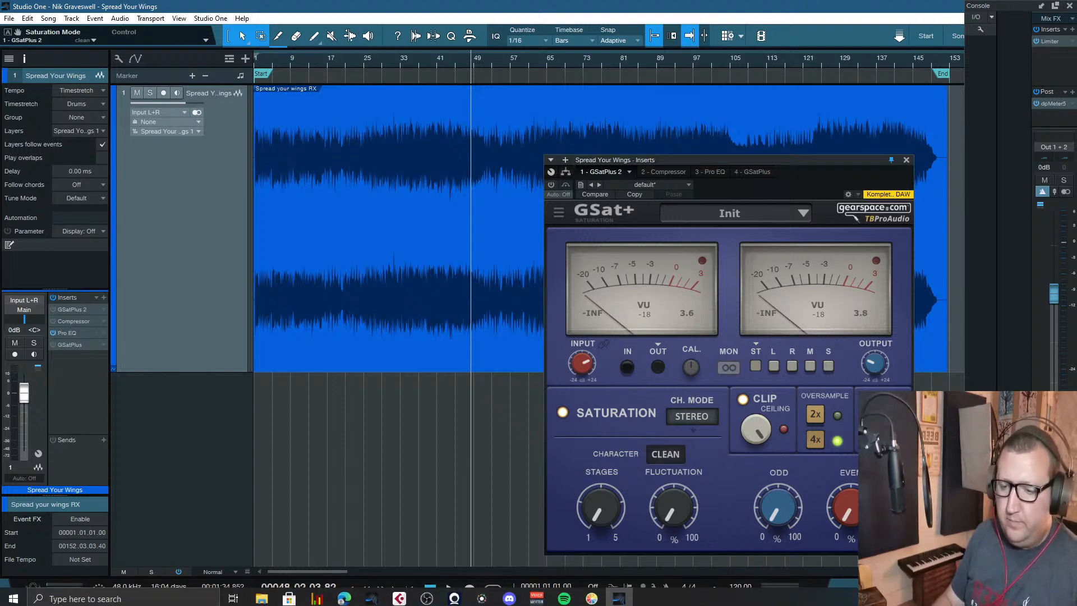
left_click(980, 584)
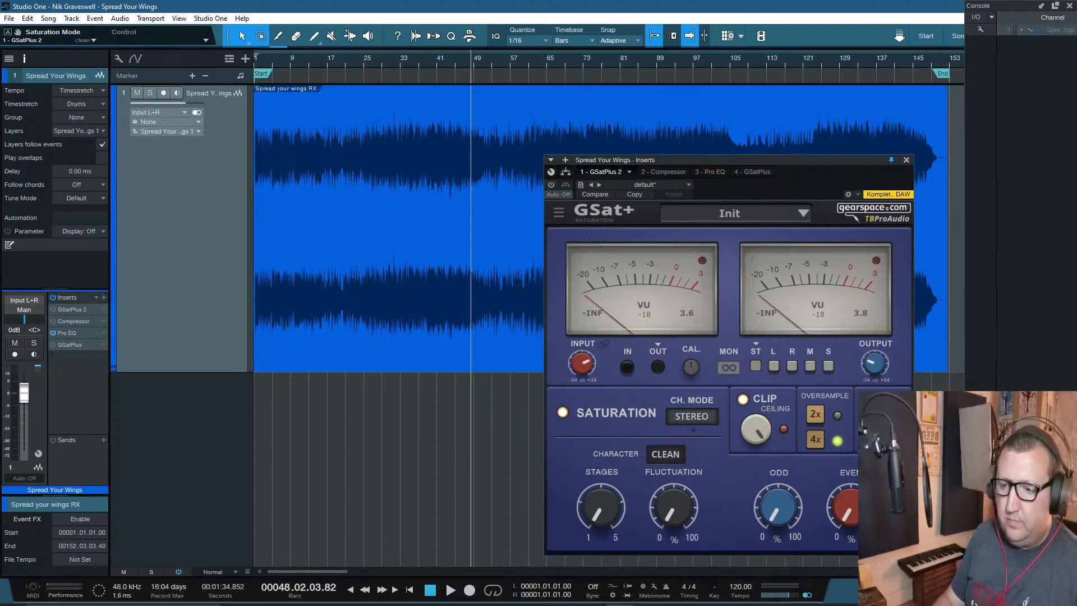
left_click(1021, 31)
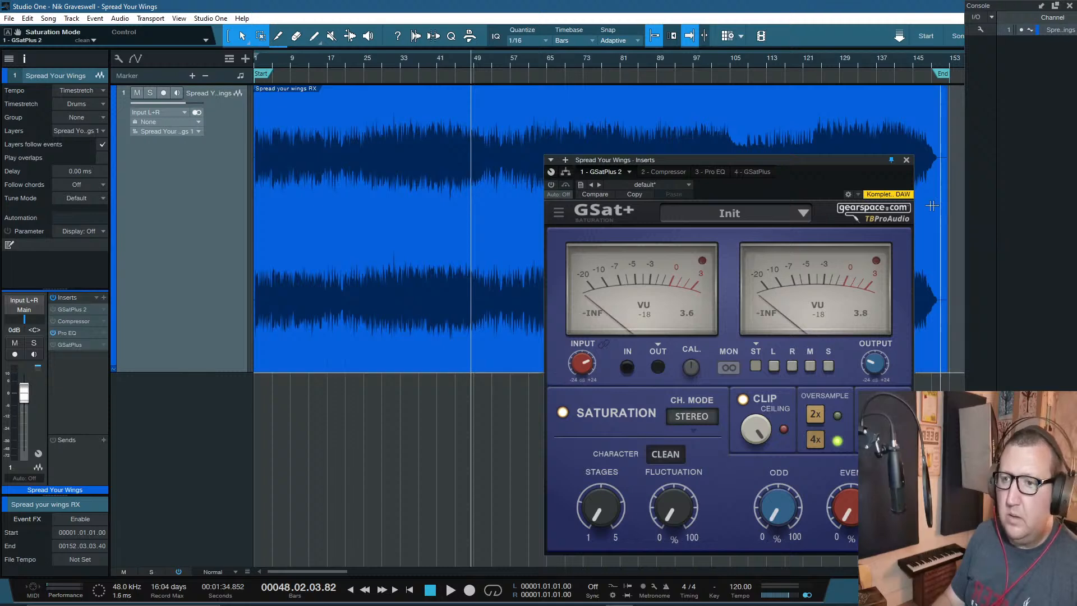
left_click(906, 160)
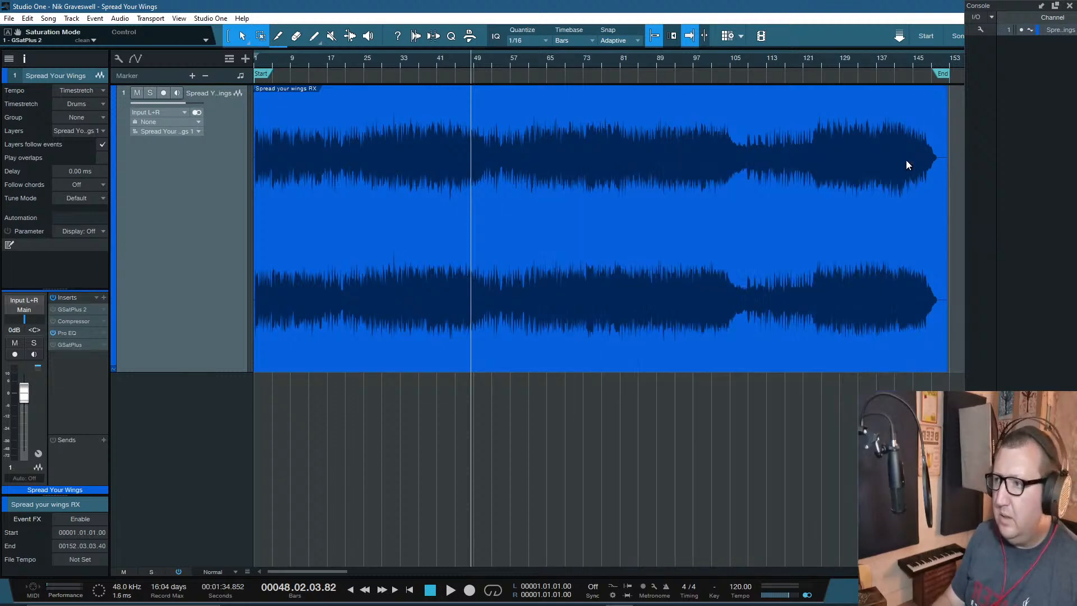
left_click(103, 298)
left_click(84, 404)
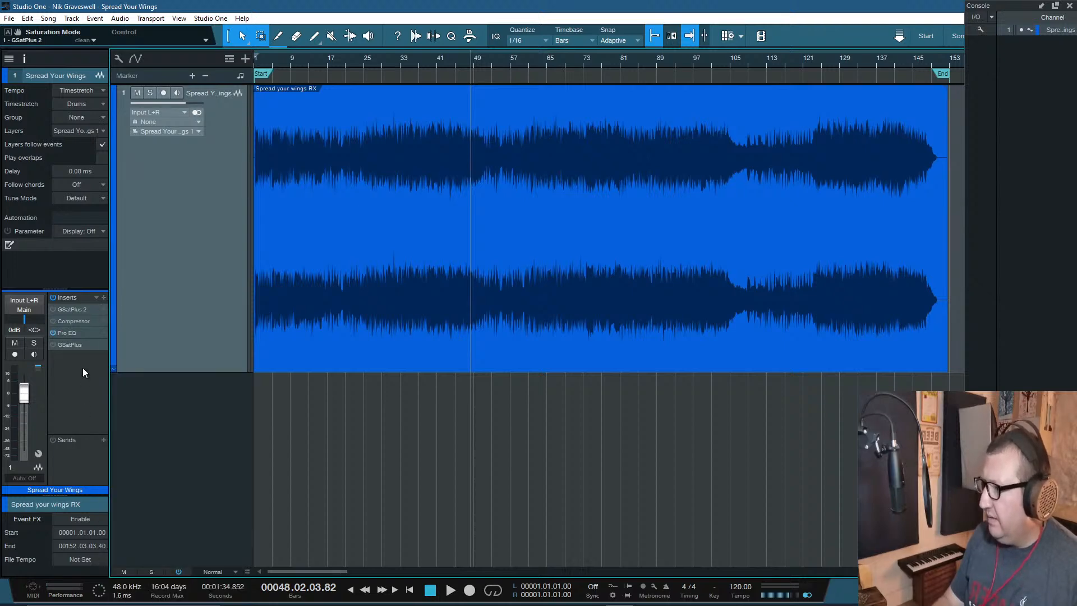
Step: Add a Splitter ahead of GSatPlus 2 in the track's insert routing, set it to Channel Split and mute its second output
left_click(86, 309)
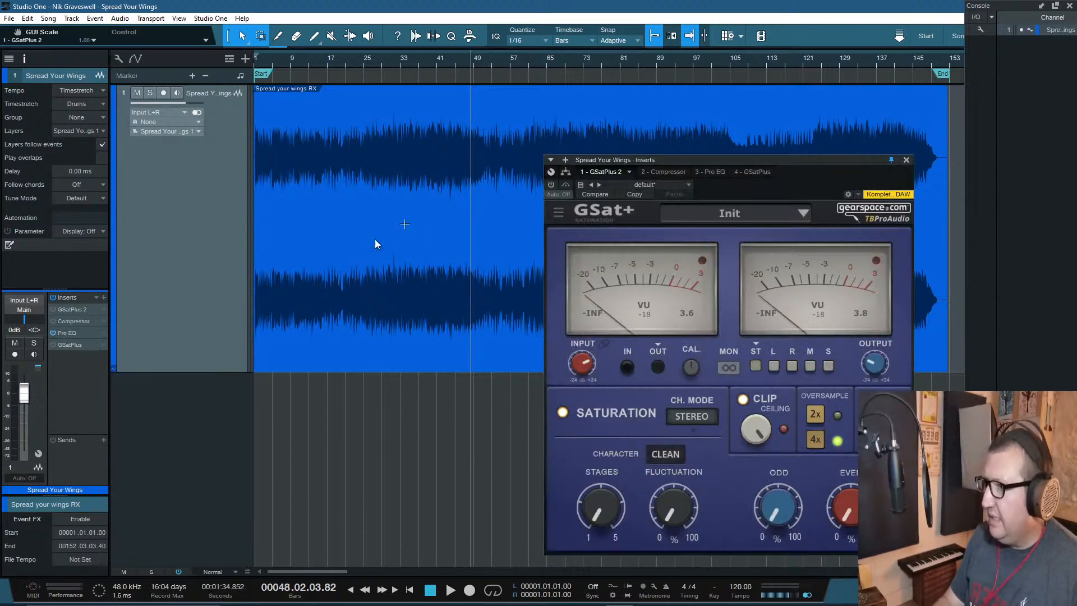
left_click(565, 172)
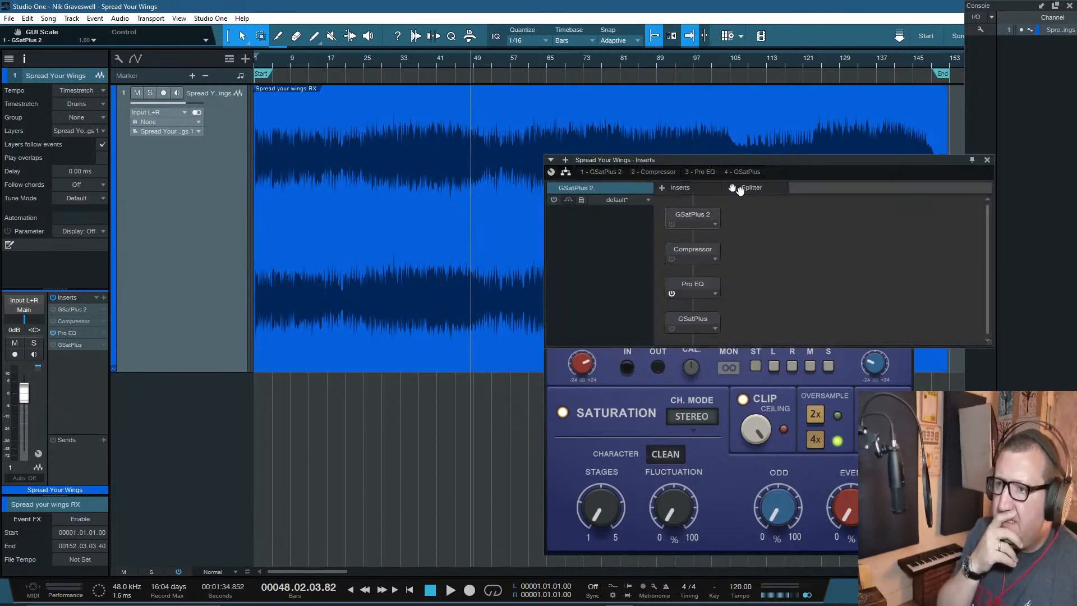
left_click_drag(696, 159, 428, 140)
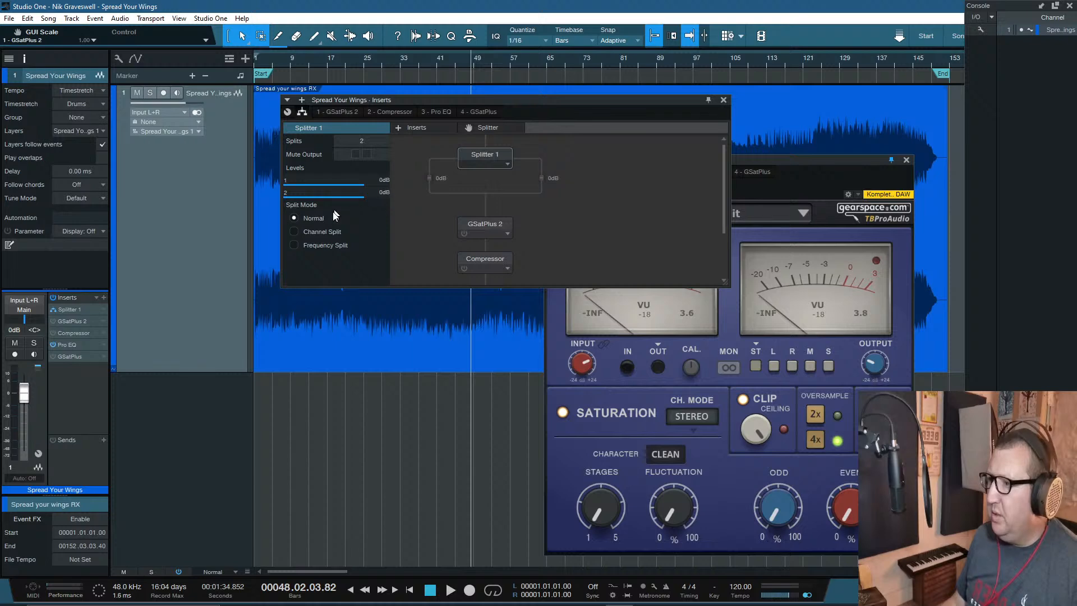
left_click(294, 232)
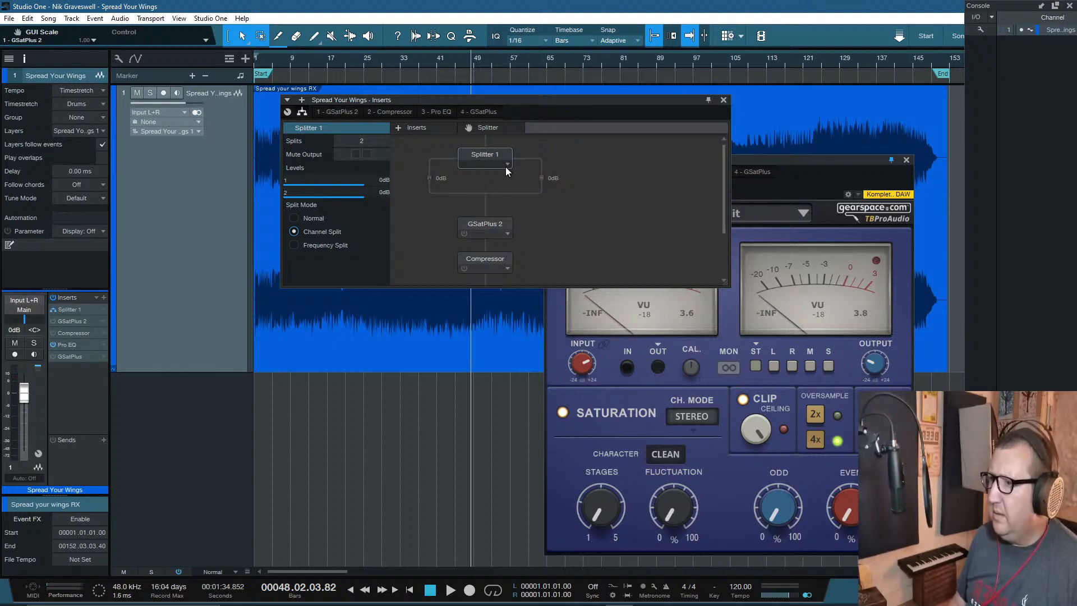
left_click(366, 154)
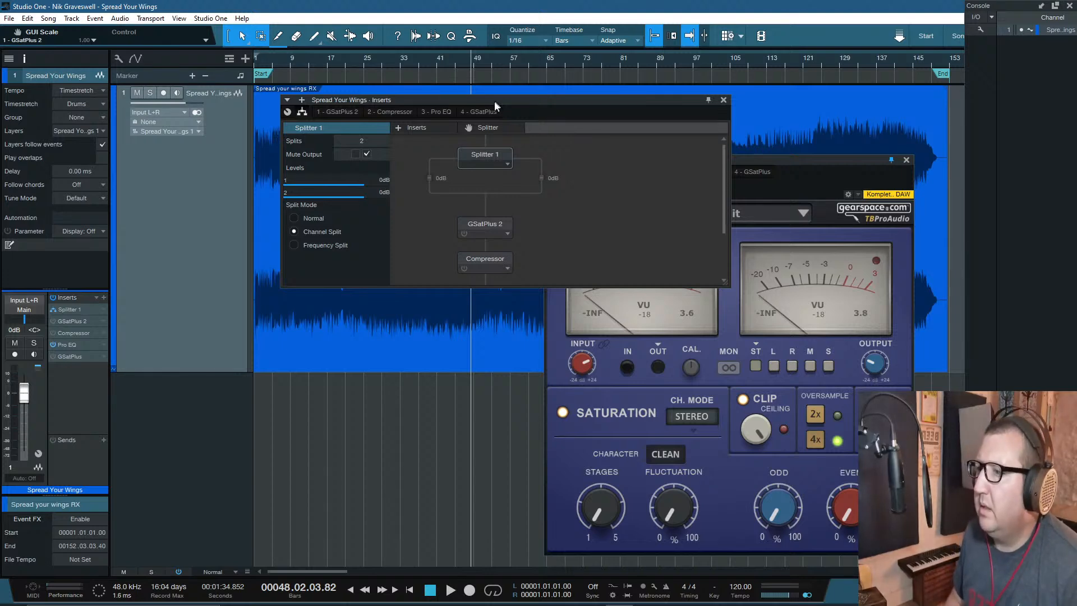
left_click_drag(495, 100, 466, 200)
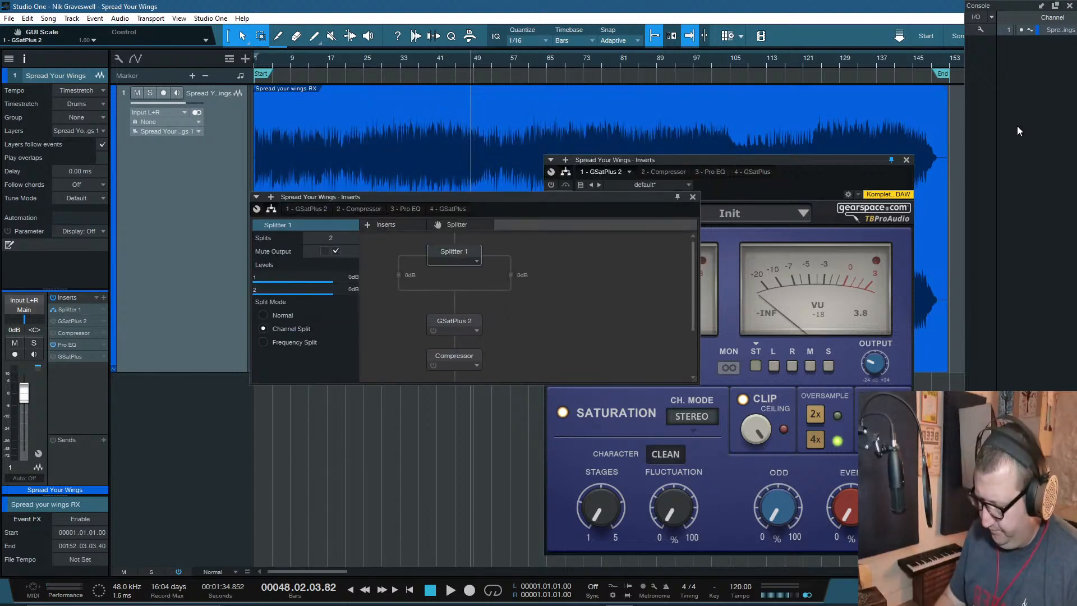
Step: Insert one Mixtool before the splitter and another directly after it in the Spread Your Wings insert chain
key("F5")
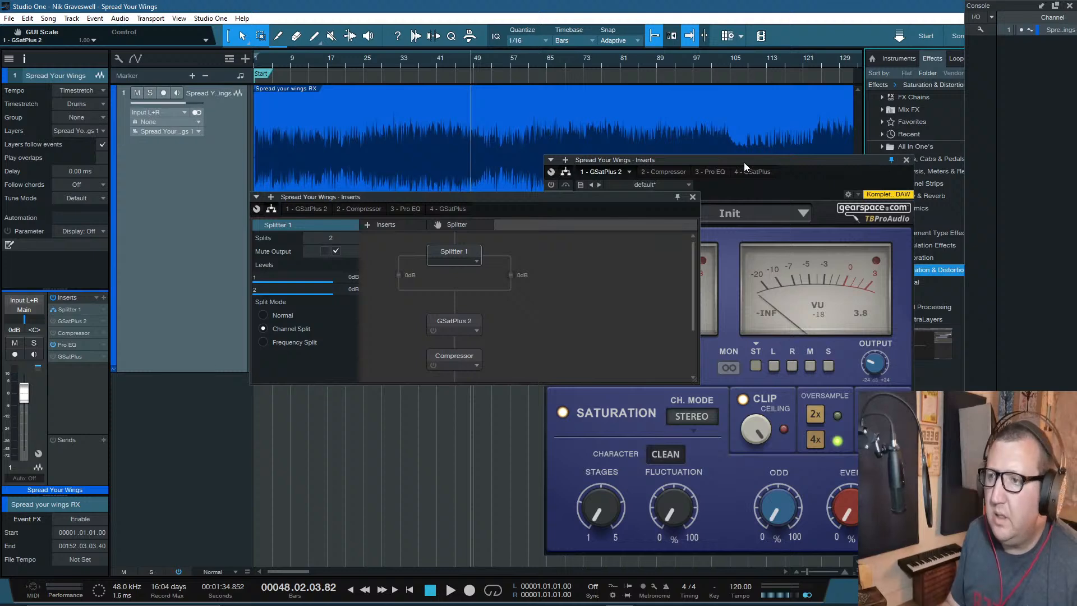
left_click_drag(744, 162, 648, 82)
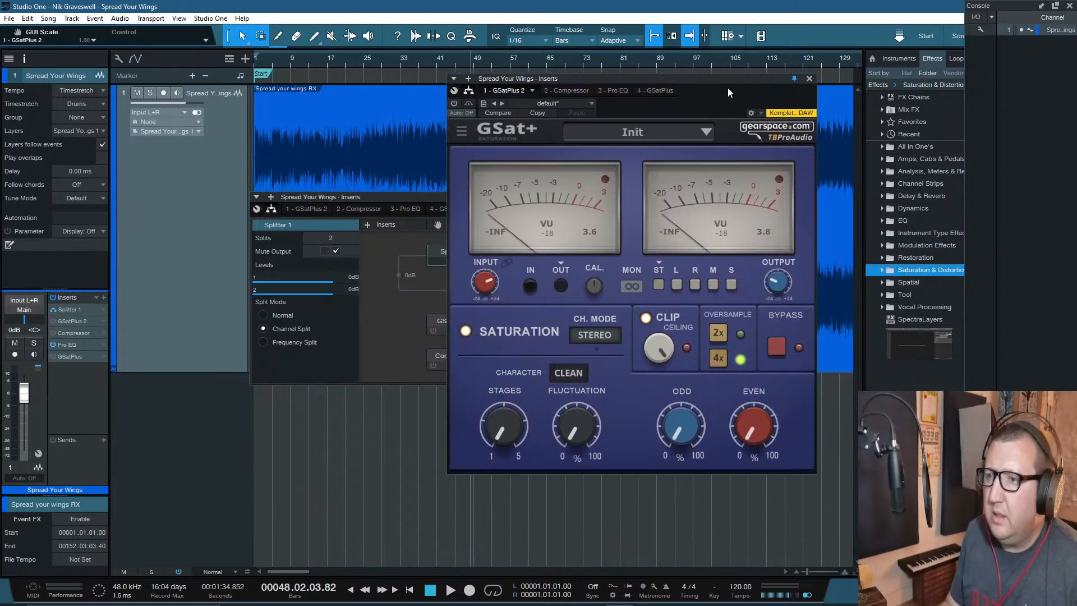
left_click(809, 78)
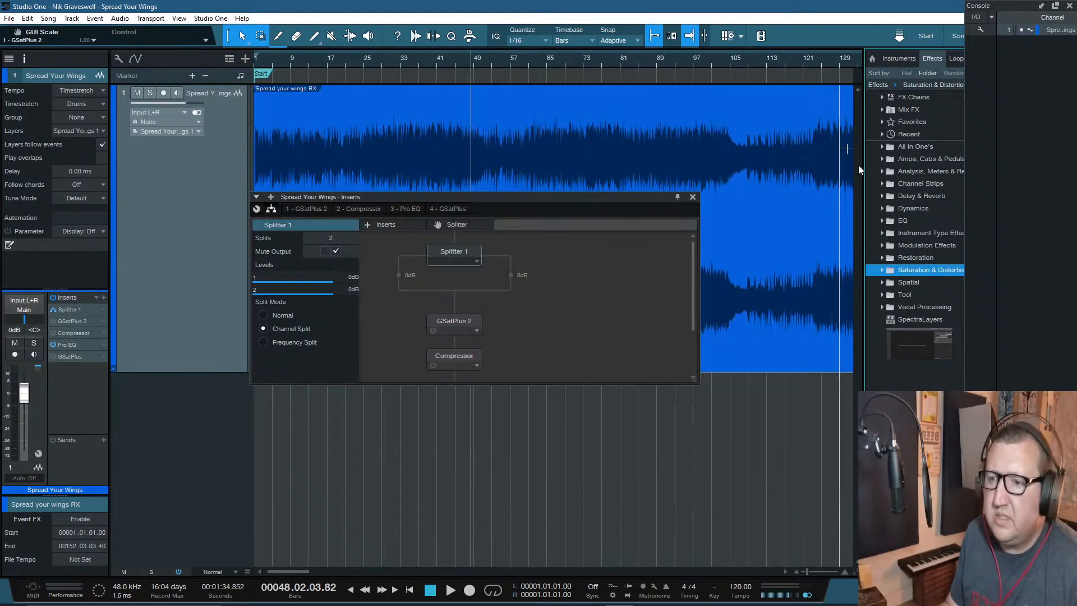
left_click(882, 294)
scroll(889, 331, "down", 4)
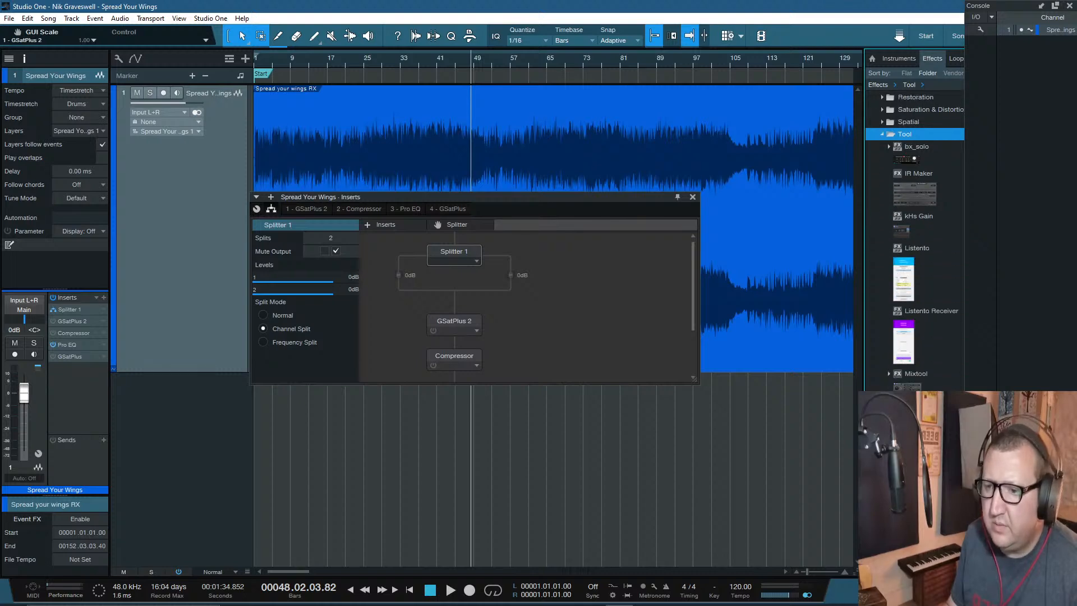
left_click_drag(915, 374, 456, 235)
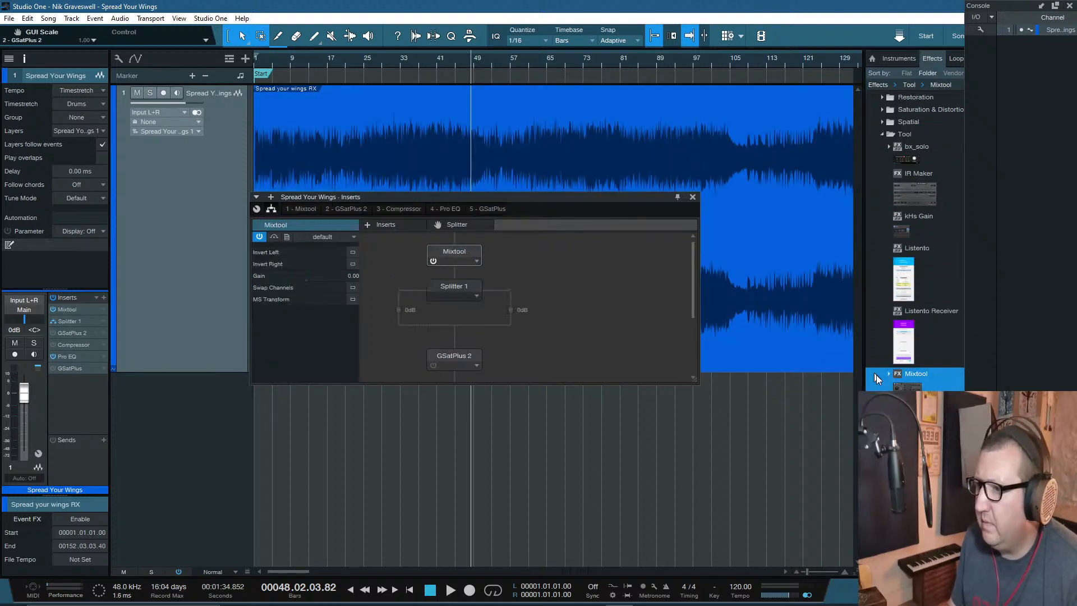
left_click_drag(911, 388, 453, 337)
Step: Enable MS Transform on the Mixtool ahead of the splitter, then return to the insert routing view
double_click(453, 251)
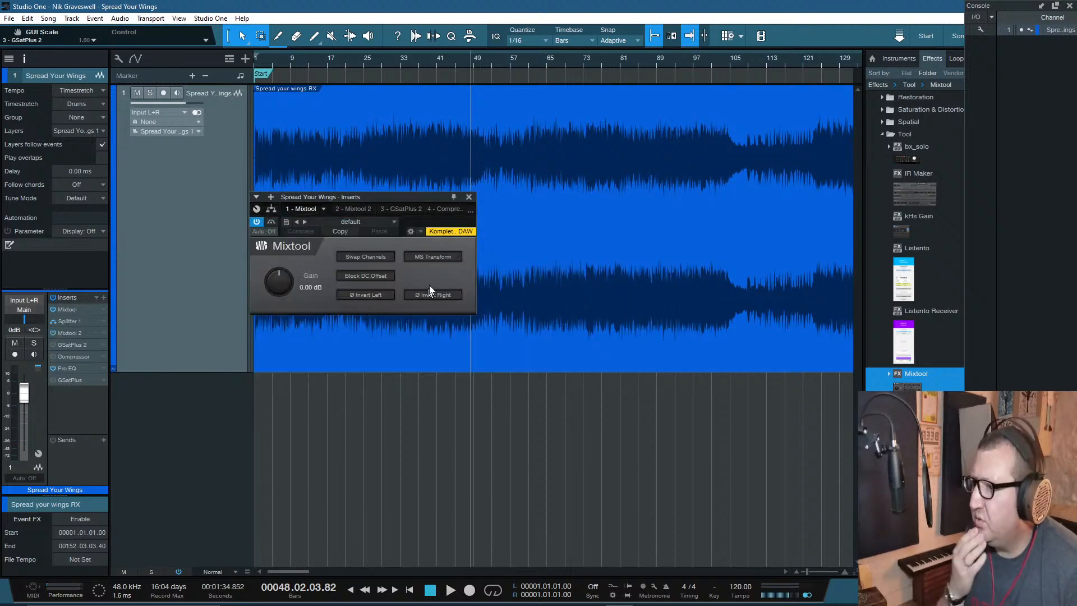
left_click(432, 256)
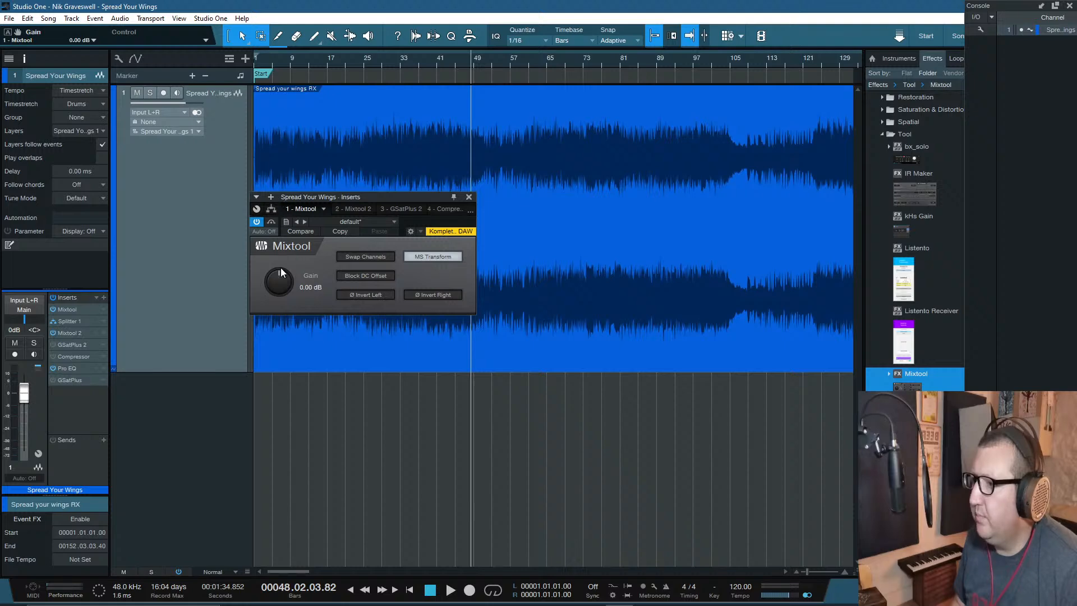
left_click(272, 210)
Step: Play the song from bar 20 and unmute the splitter's second output so both outputs are heard
left_click(342, 66)
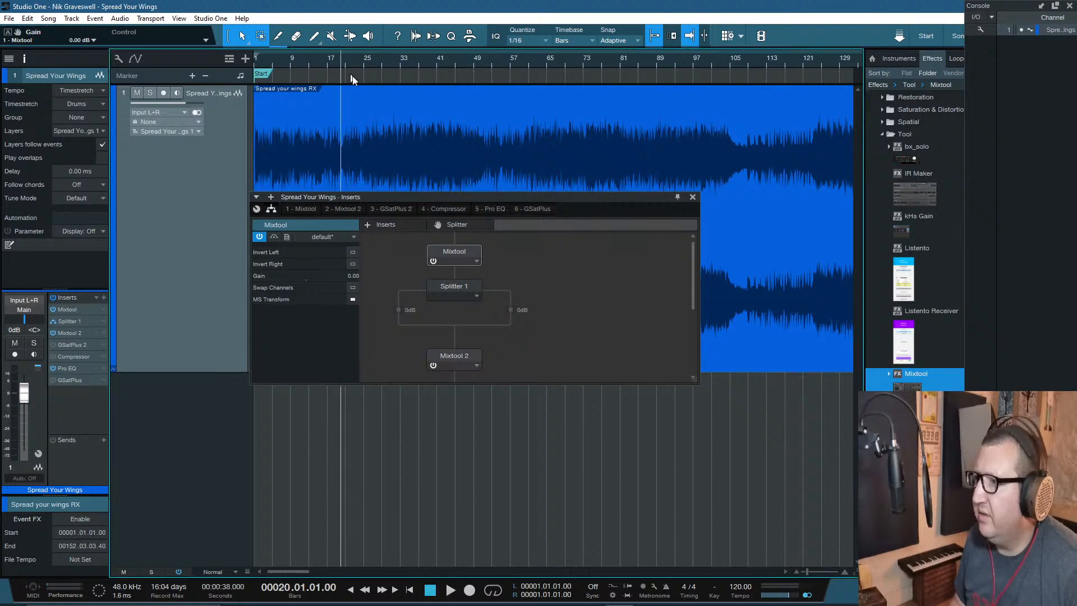
key("space")
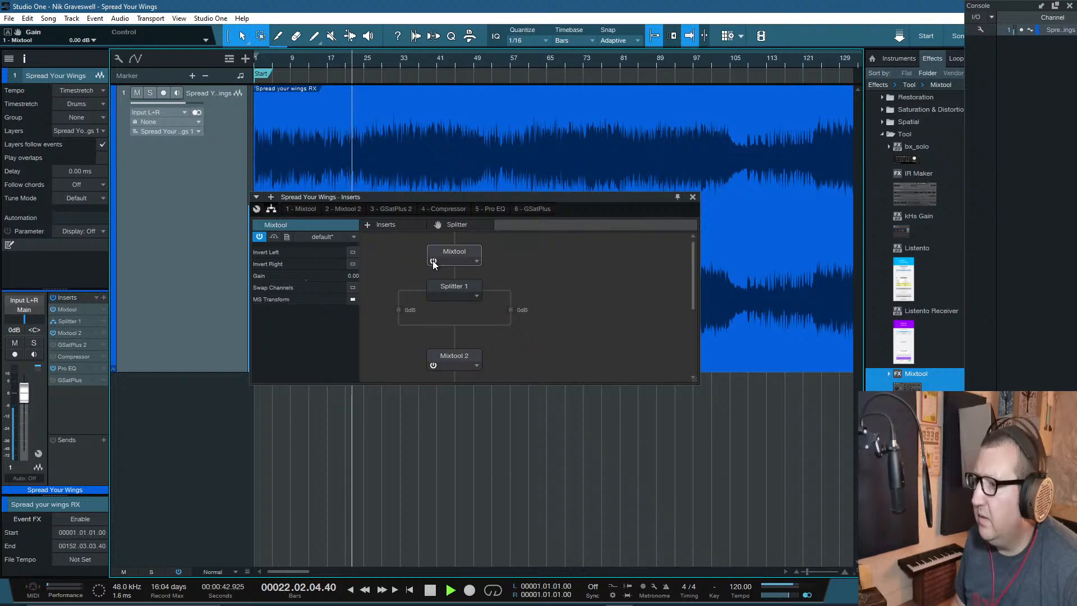
left_click(353, 300)
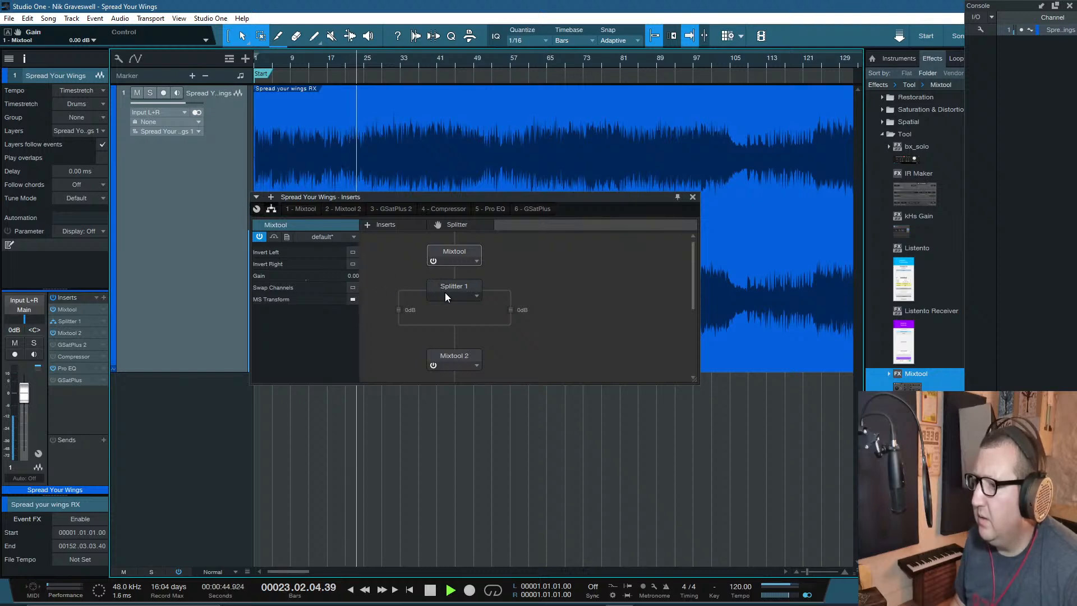
left_click(448, 289)
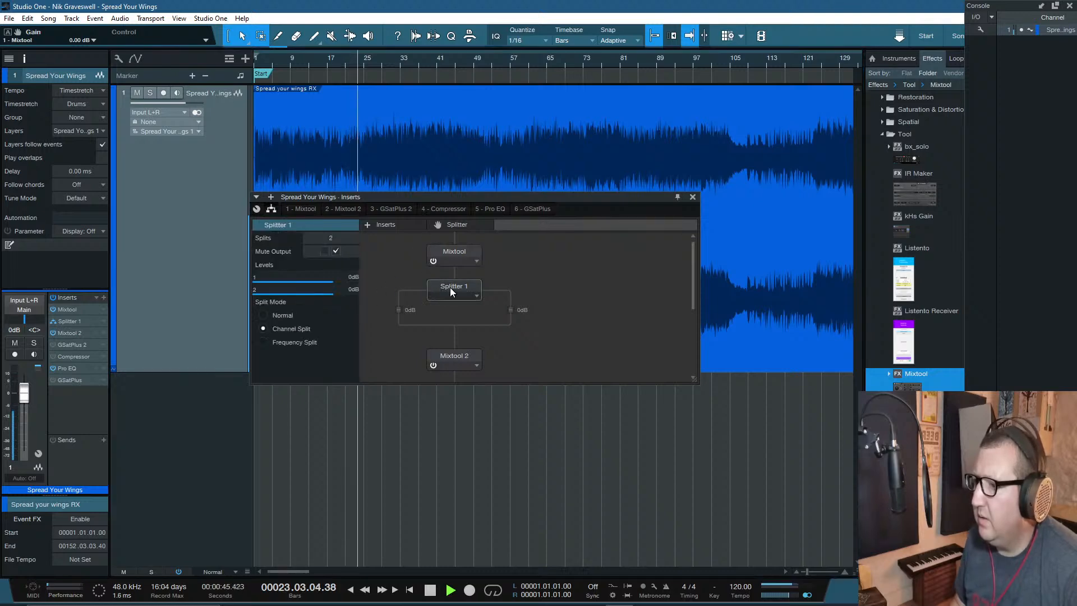
left_click(324, 251)
left_click(335, 251)
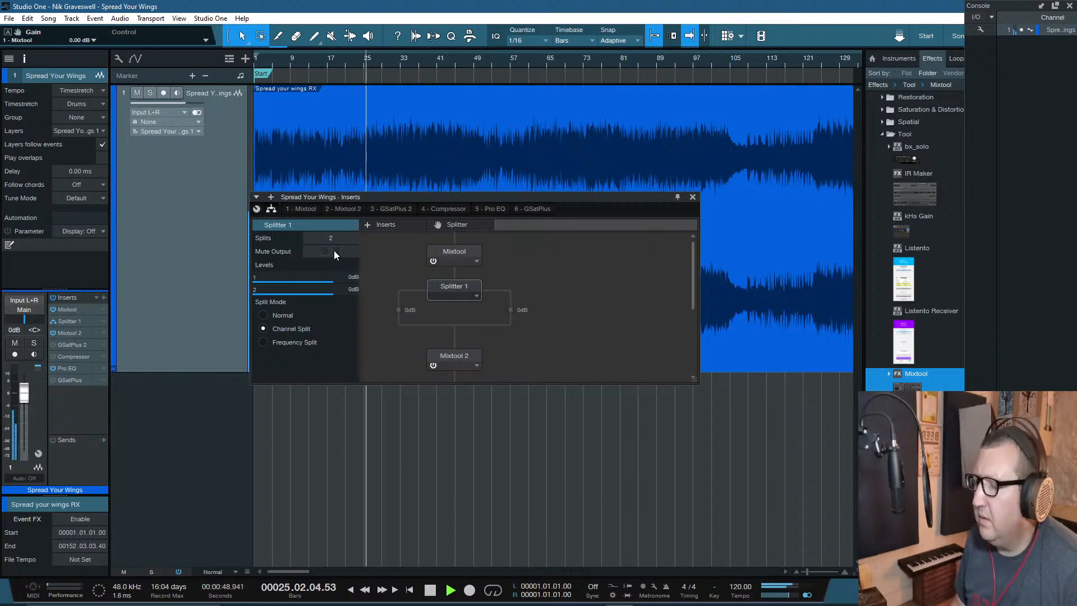
Step: Enable MS Transform on Mixtool 2, the one after the splitter
double_click(456, 251)
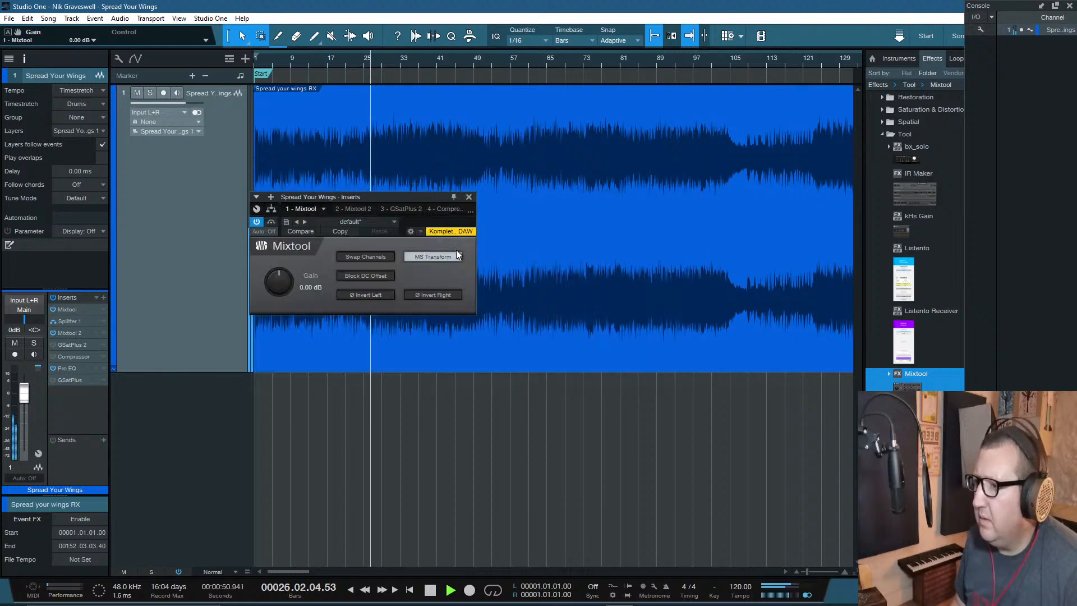
left_click(355, 209)
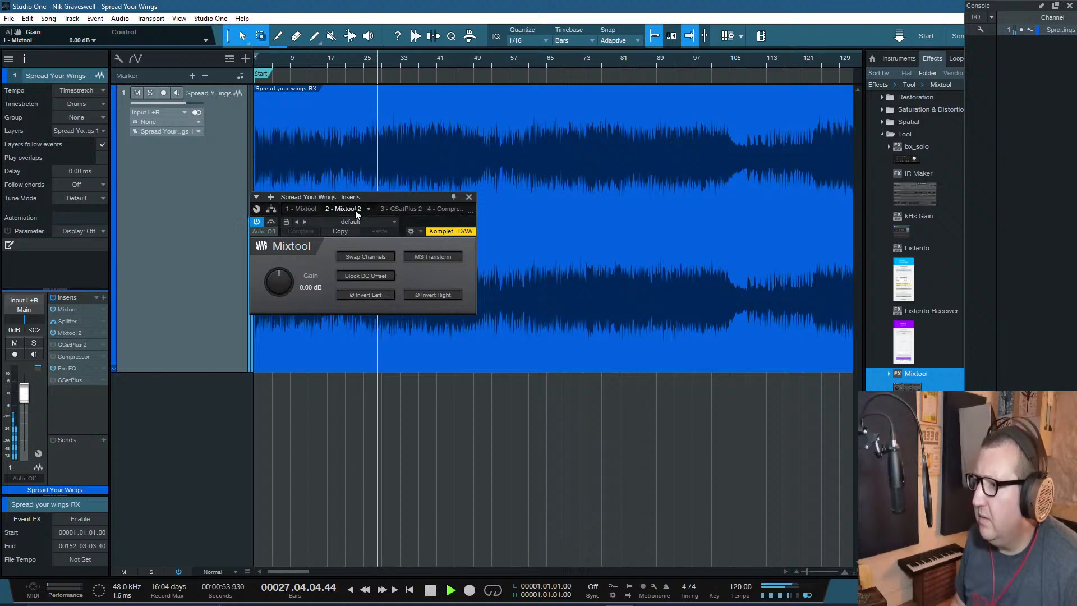
left_click(427, 257)
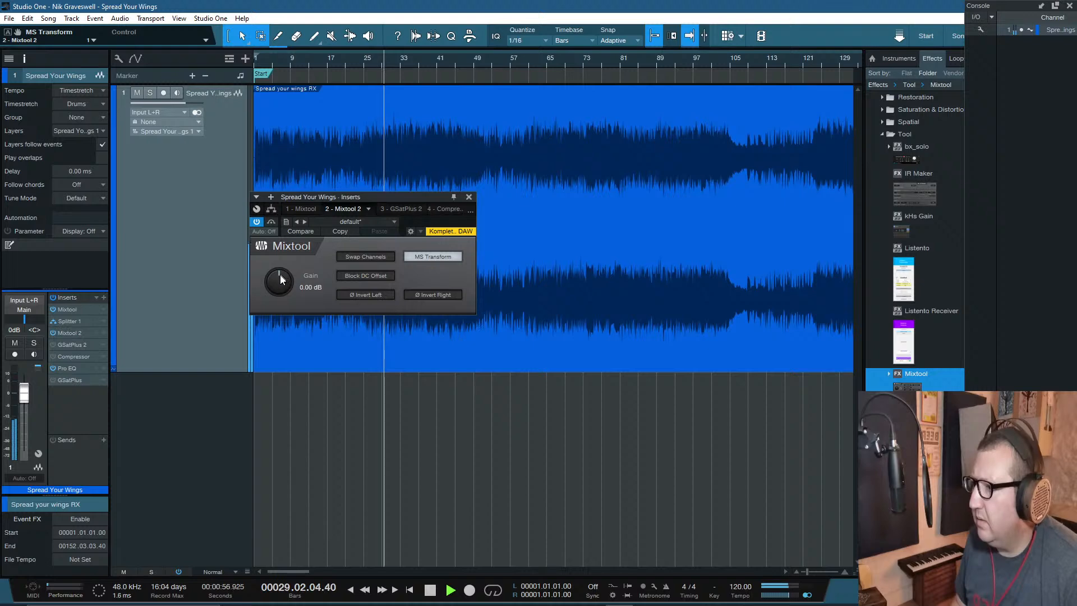
Step: Set the gain to 3 dB on both the first Mixtool and Mixtool 2
left_click(292, 209)
left_click(302, 286)
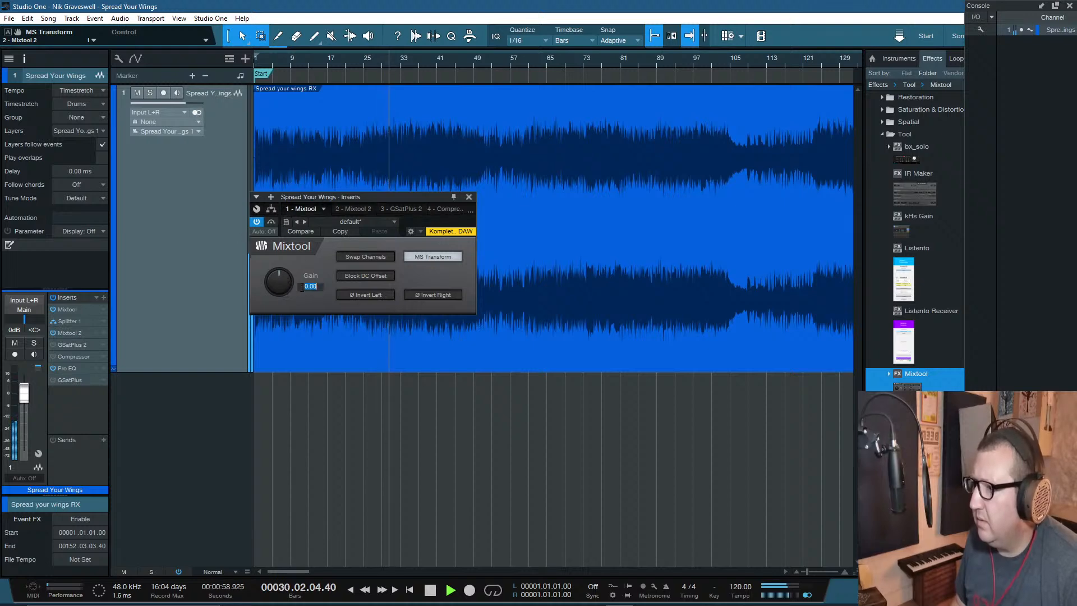
type("3")
key("Return")
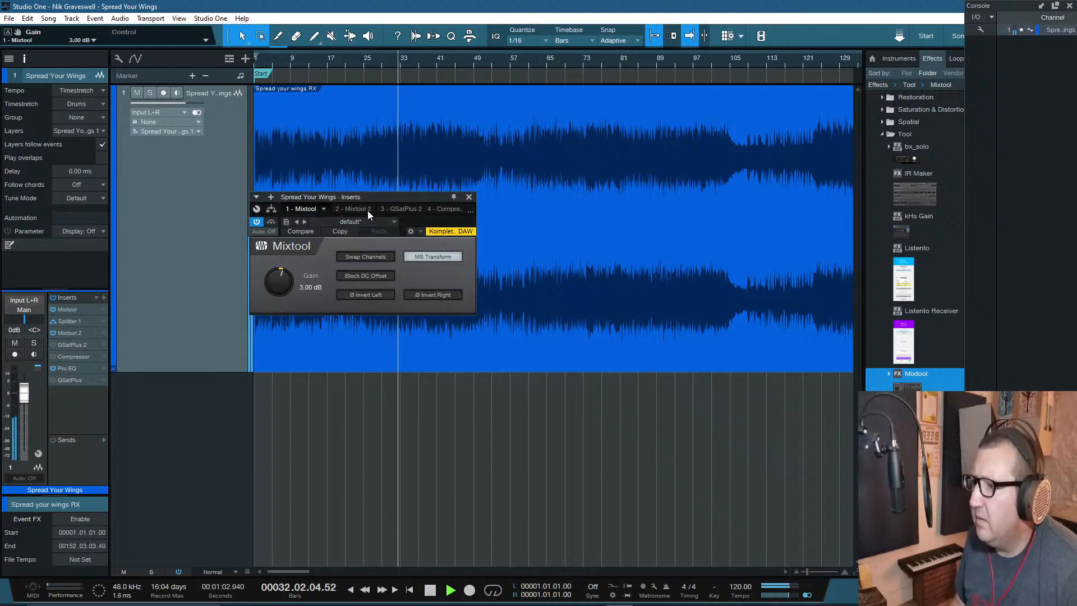
left_click(367, 211)
left_click(303, 286)
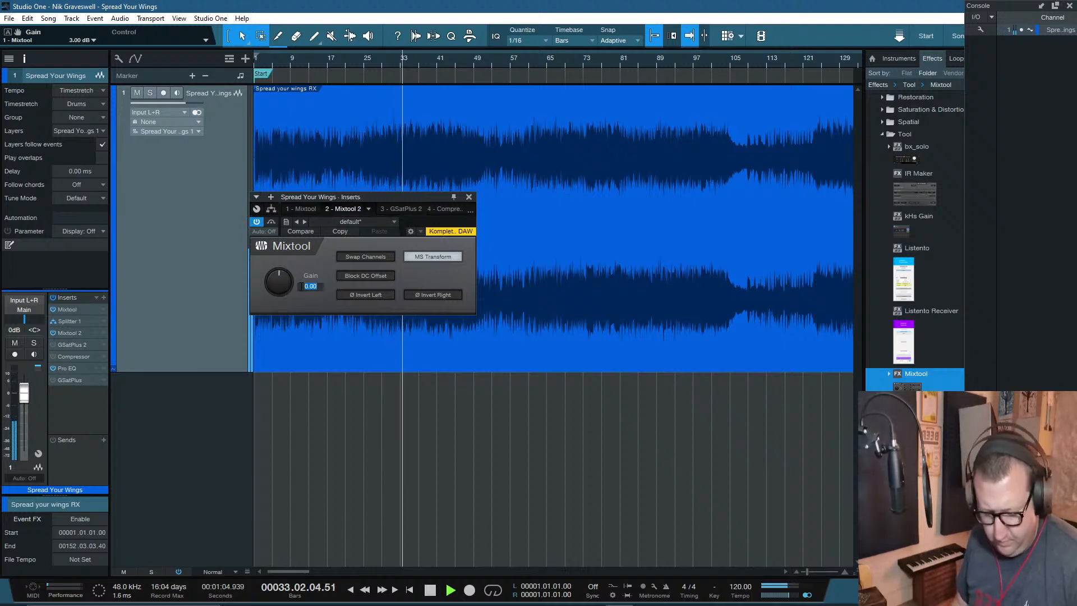
type("3")
key("Return")
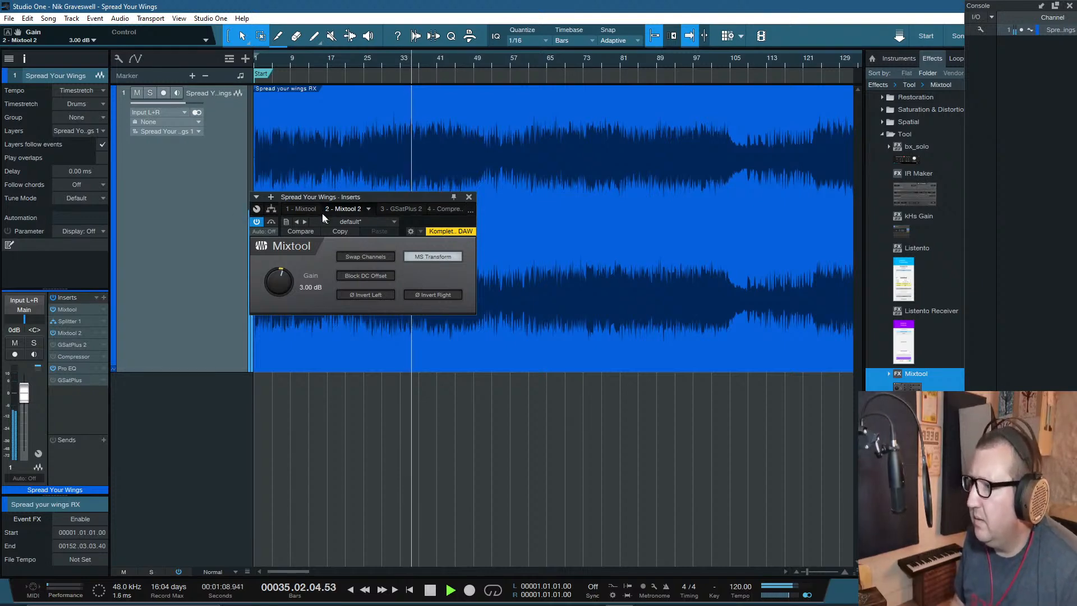
Step: Stop playback and review the gain and MS Transform settings of both Mixtool inserts in the channel's routing
left_click(306, 209)
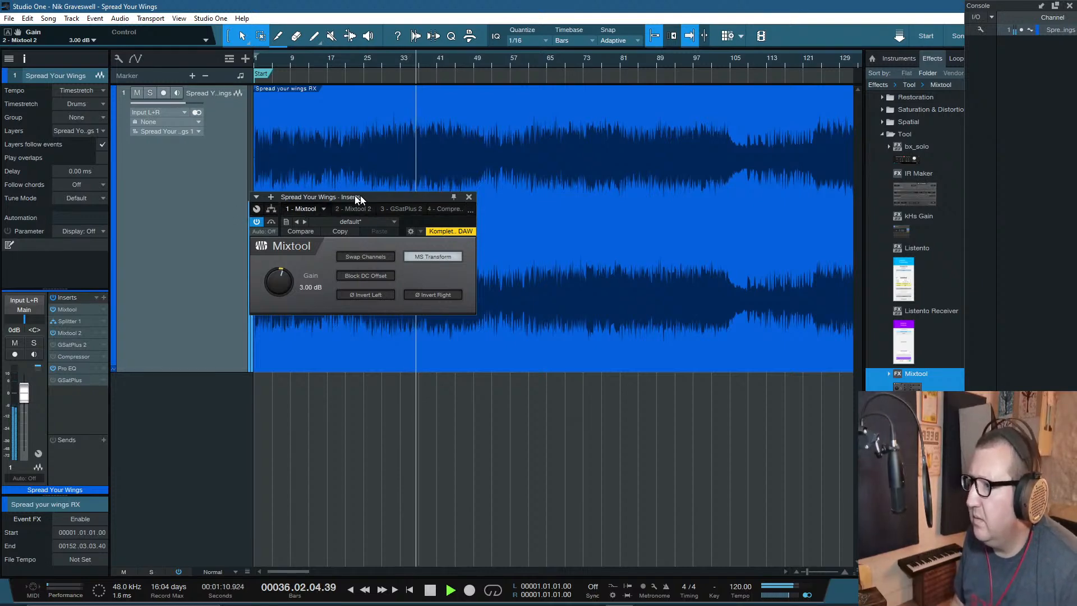
key("space")
left_click(271, 208)
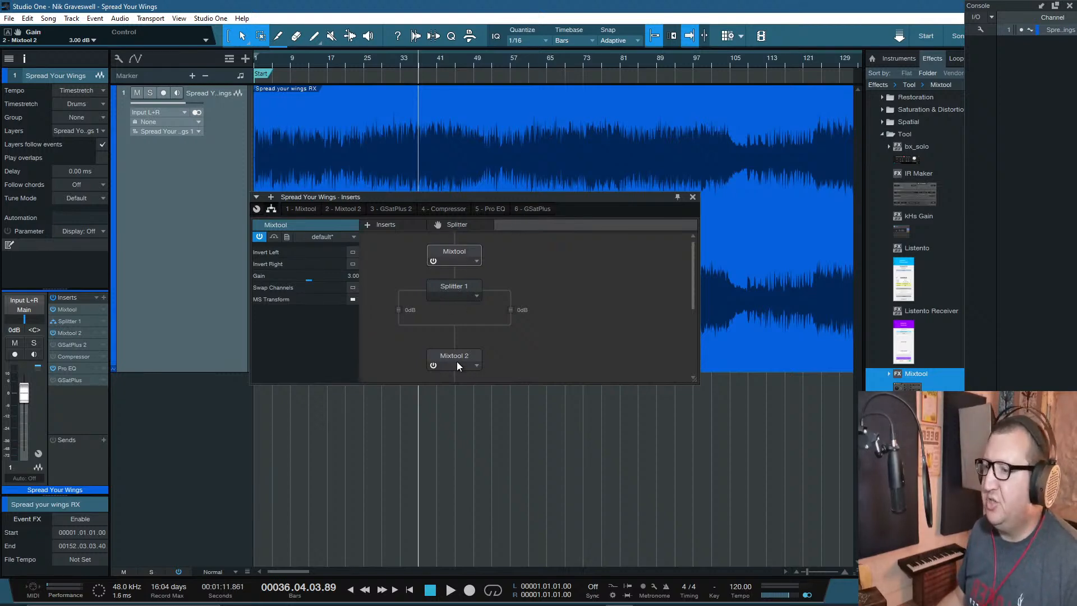
double_click(455, 252)
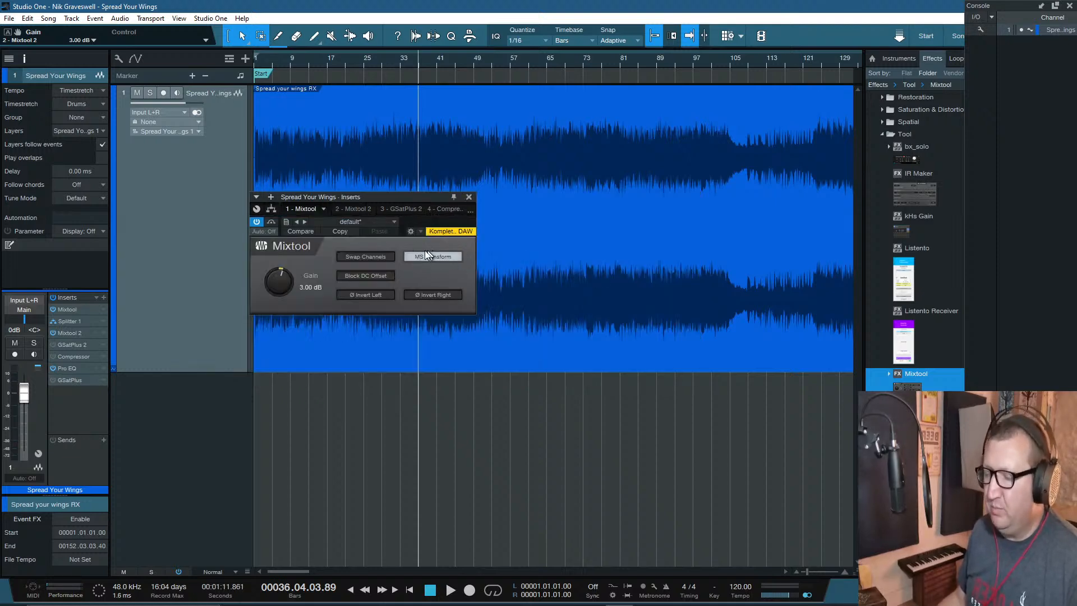
left_click(442, 254)
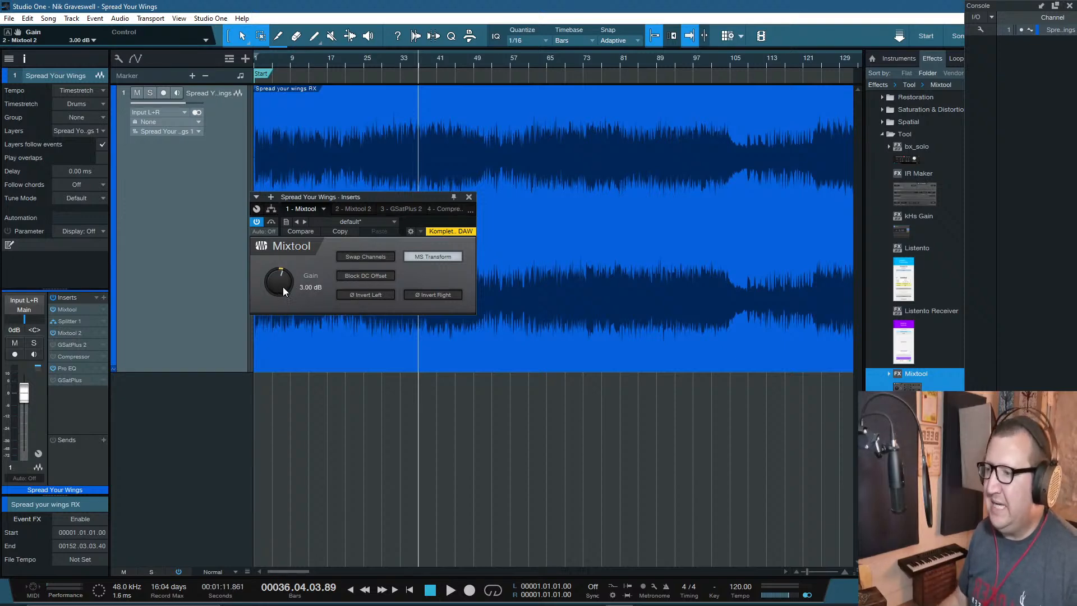
left_click(352, 209)
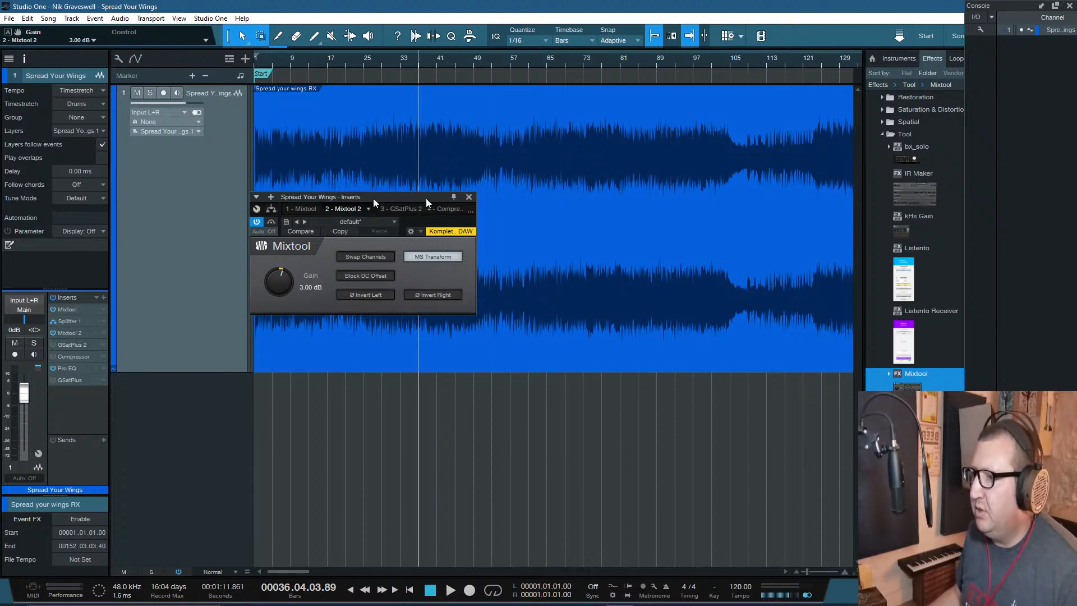
left_click(272, 208)
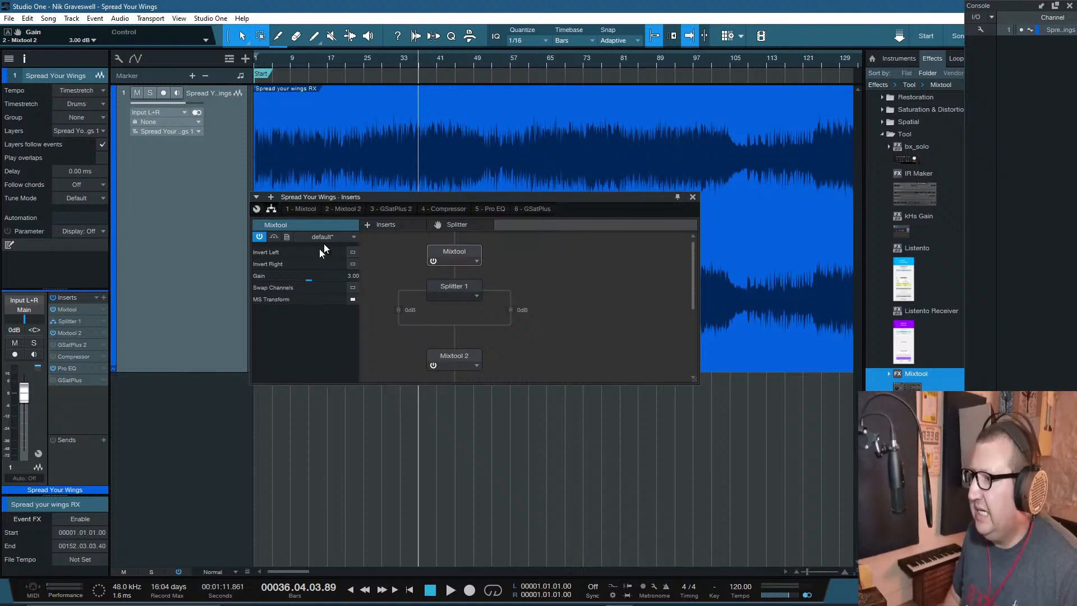
Step: Play an early section of the song and audition Splitter 1 by muting and unmuting each of its two outputs in turn
left_click(456, 289)
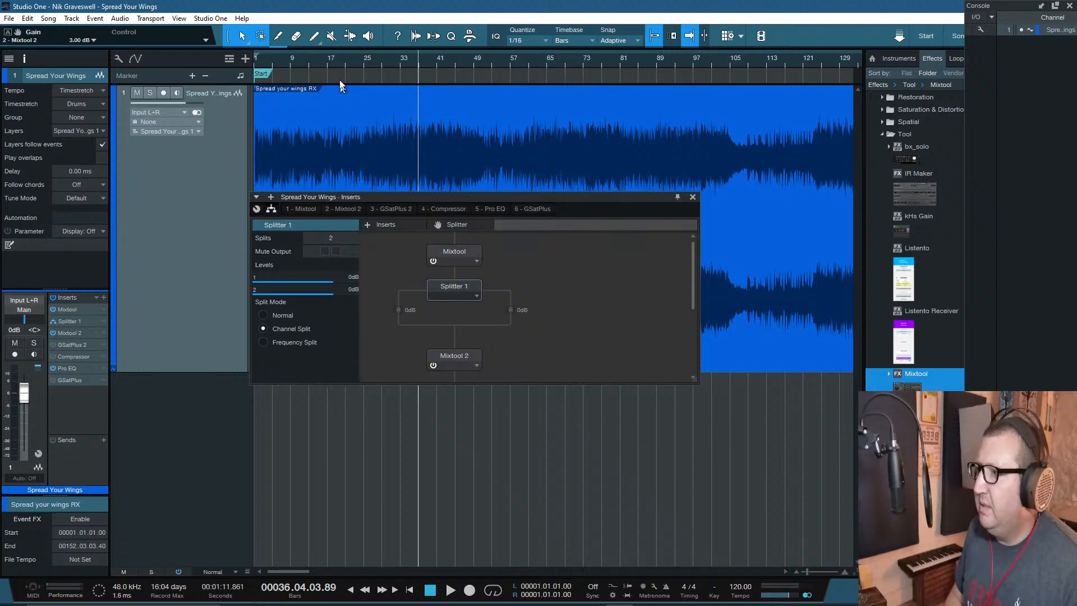
left_click(335, 61)
key("space")
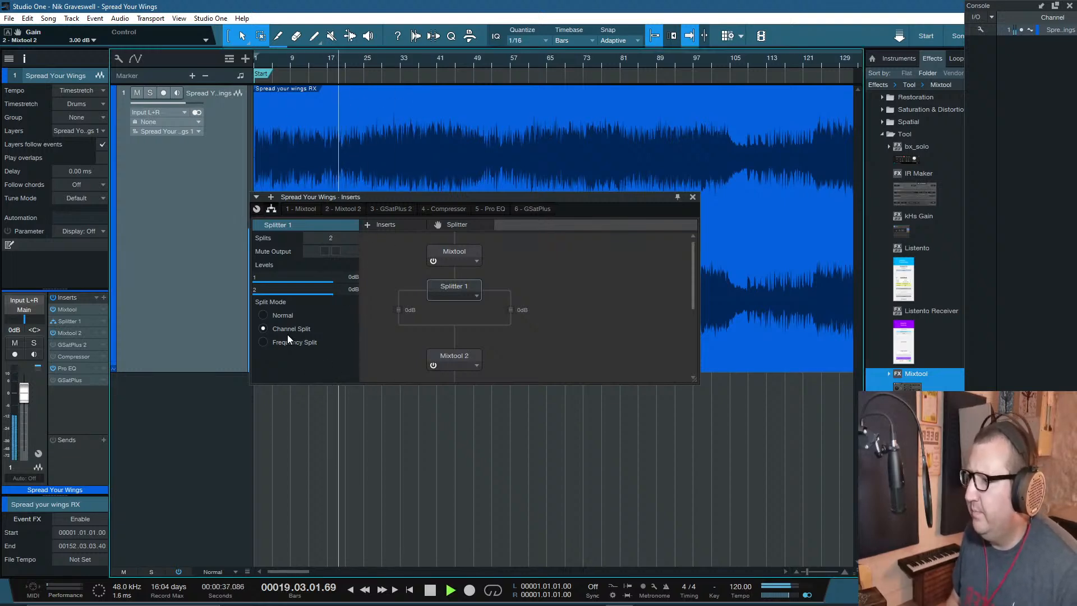
left_click(325, 252)
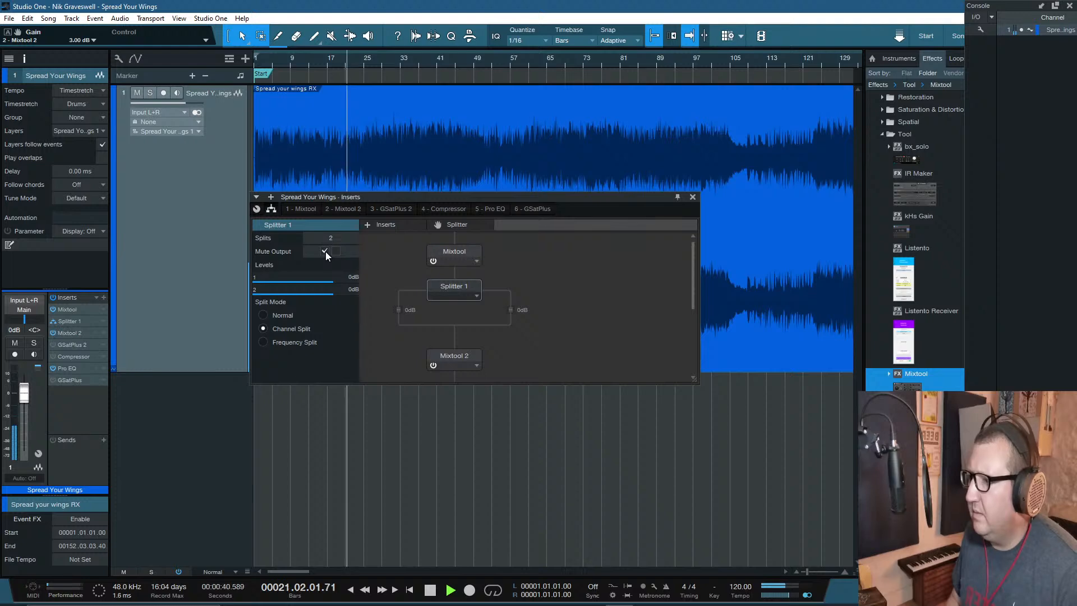
left_click(325, 252)
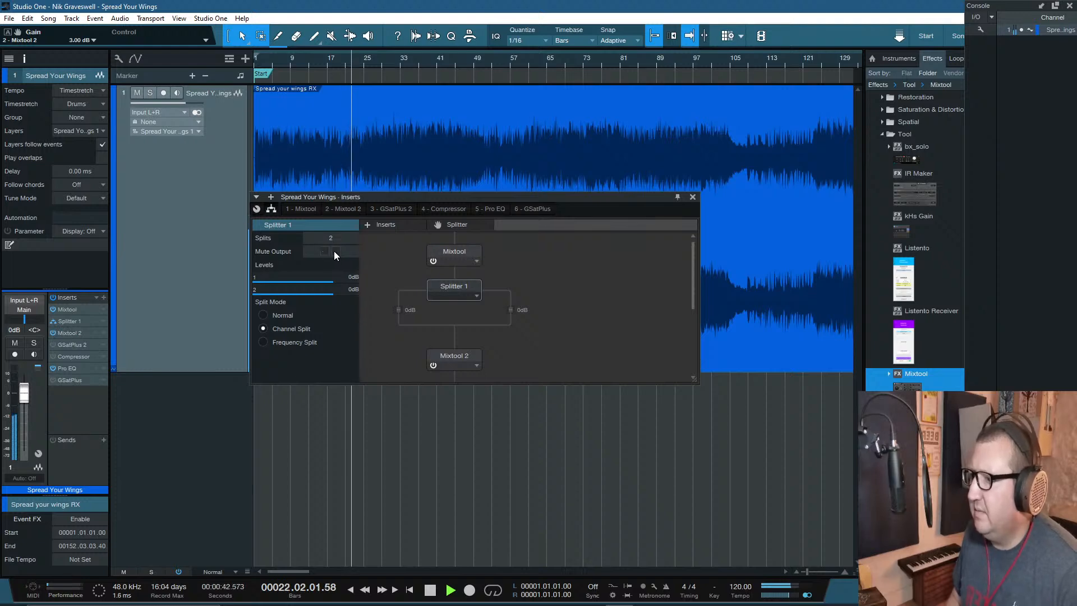
left_click(335, 250)
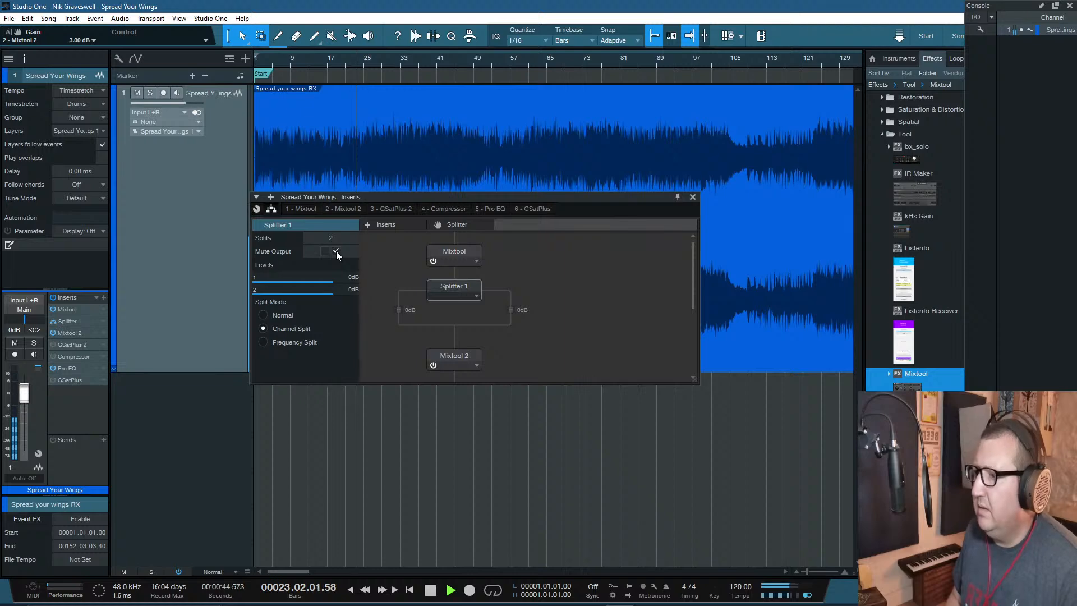
left_click(336, 251)
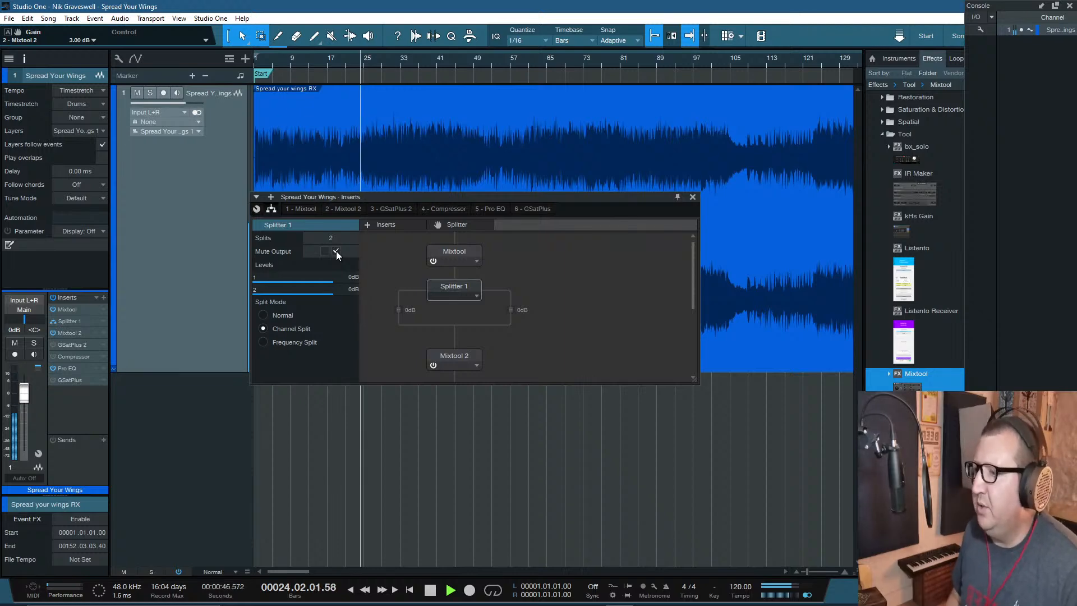
key("space")
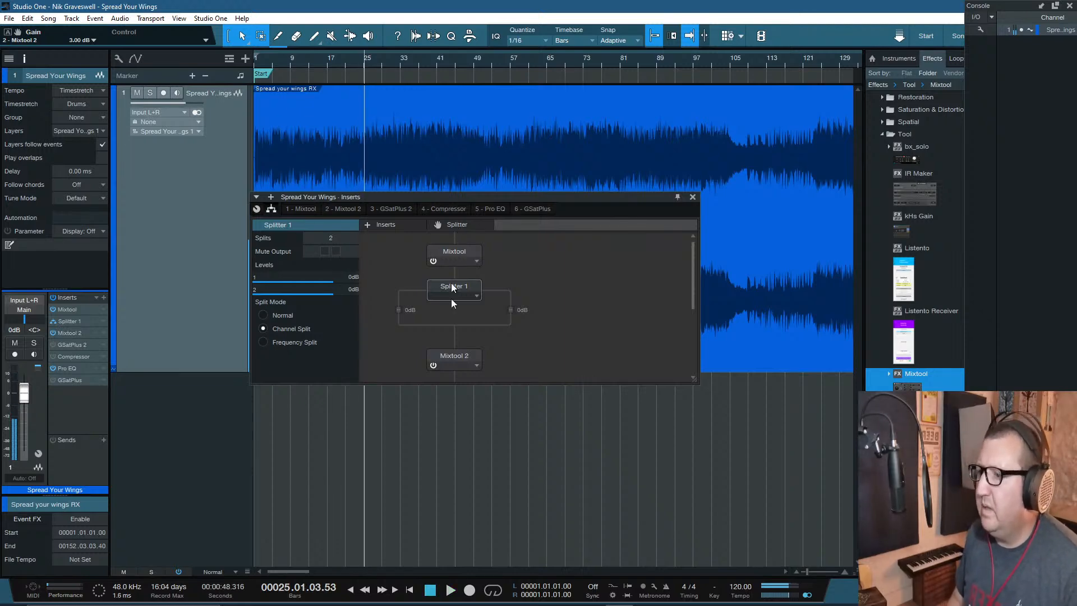
Step: Play from bar 32 and insert GSatPlus from the Saturation & Distortion effects on the second branch of Splitter 1
scroll(503, 336, "down", 1)
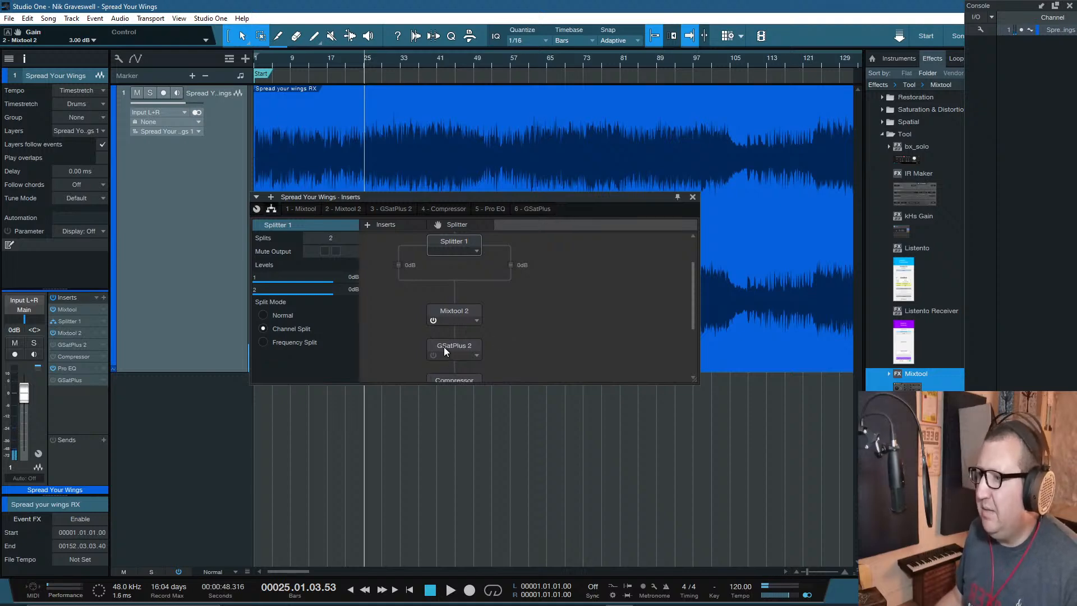
left_click(883, 135)
left_click(883, 109)
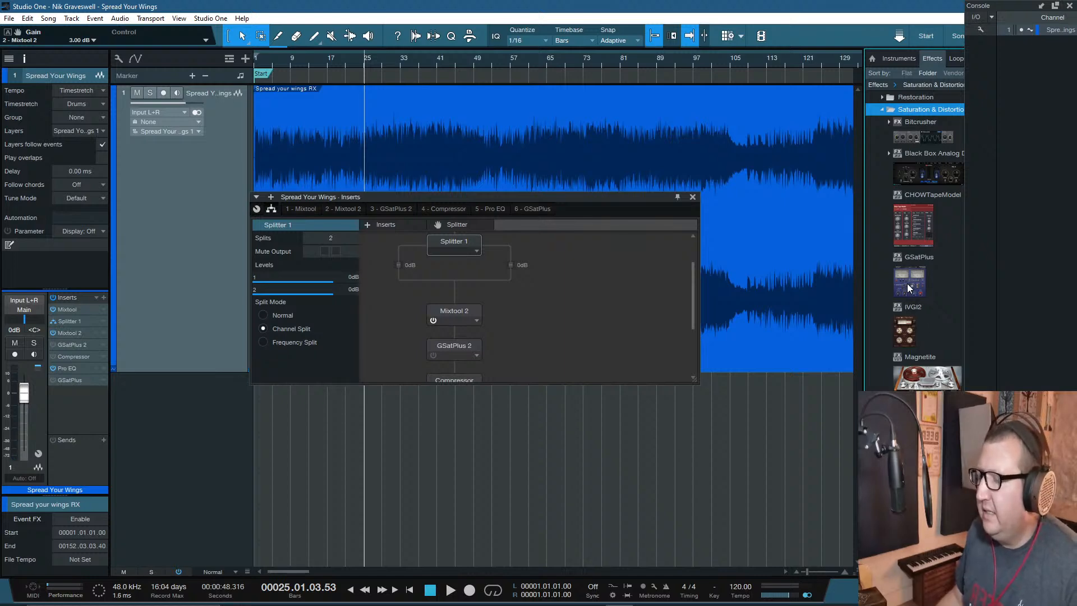
left_click(394, 64)
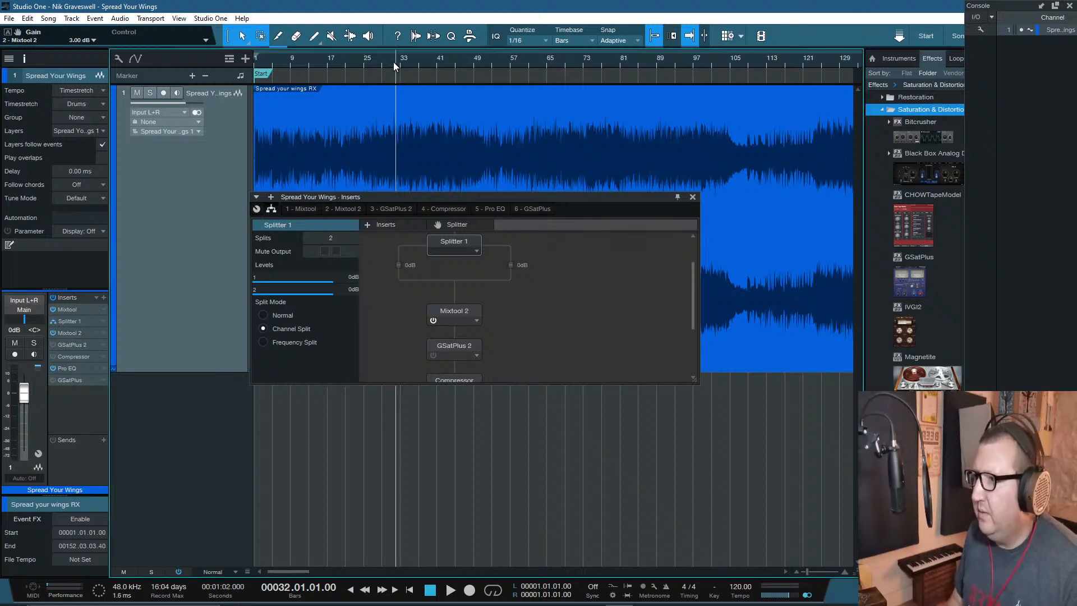
key("space")
left_click(335, 252)
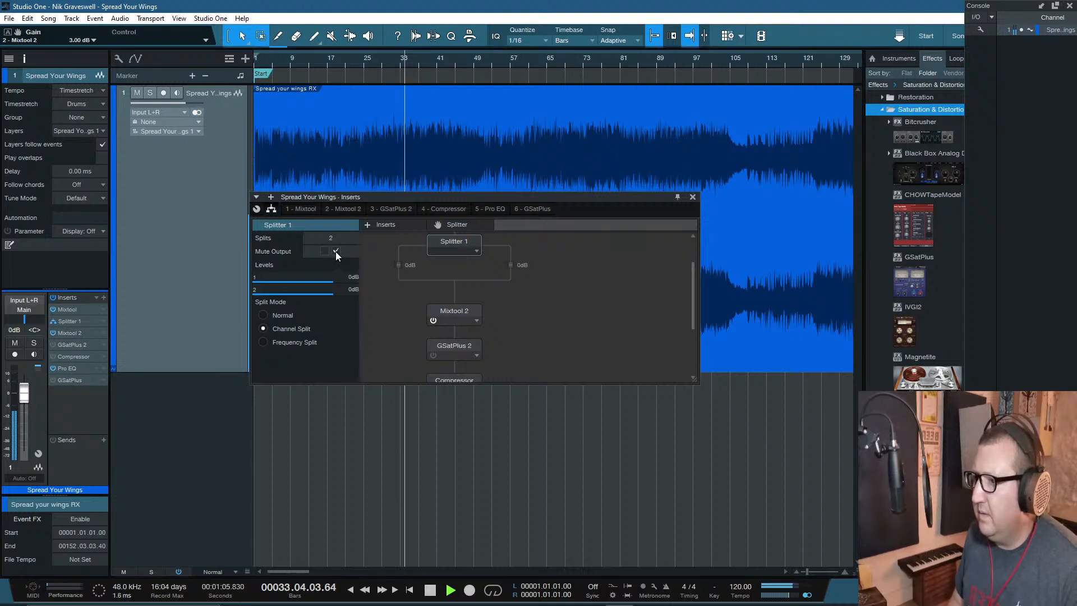
left_click_drag(897, 280, 511, 265)
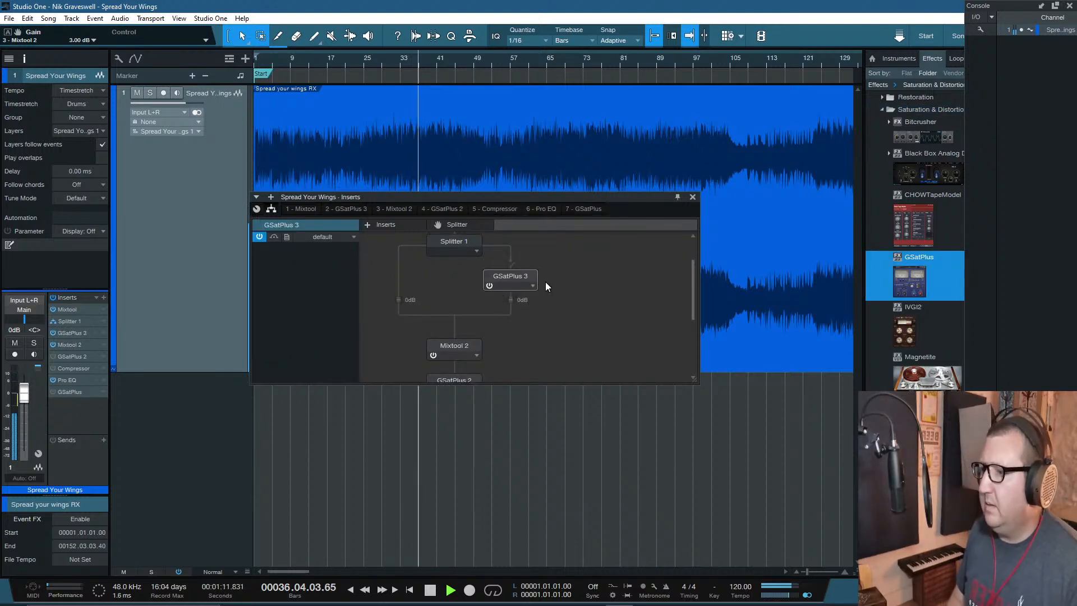
Step: Open the new GSatPlus 3, move its window further into the arrangement area, and turn on Saturation
double_click(510, 276)
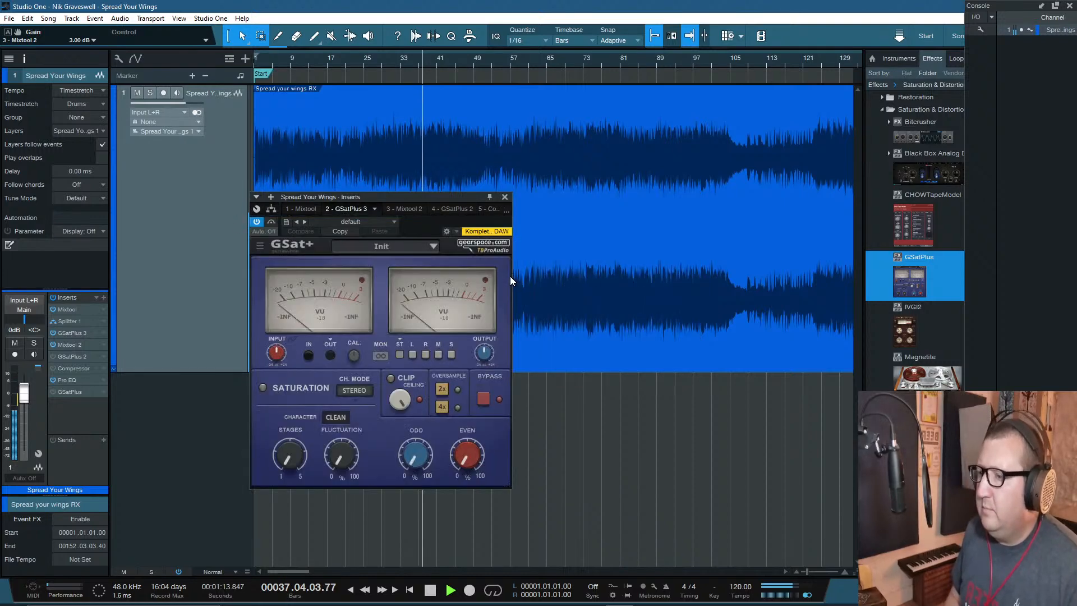
left_click_drag(391, 196, 531, 162)
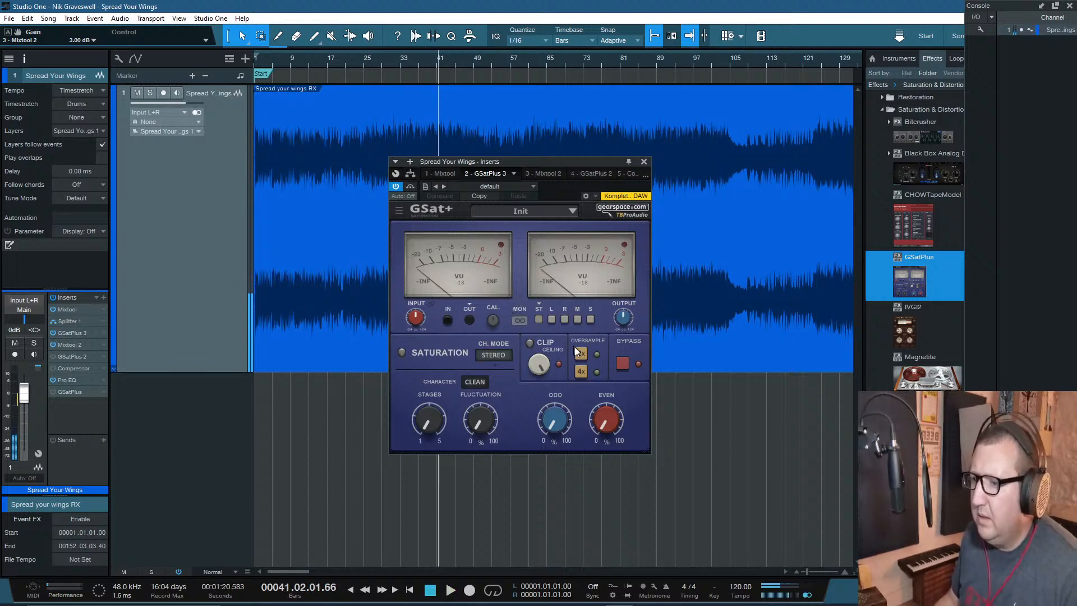
left_click(400, 351)
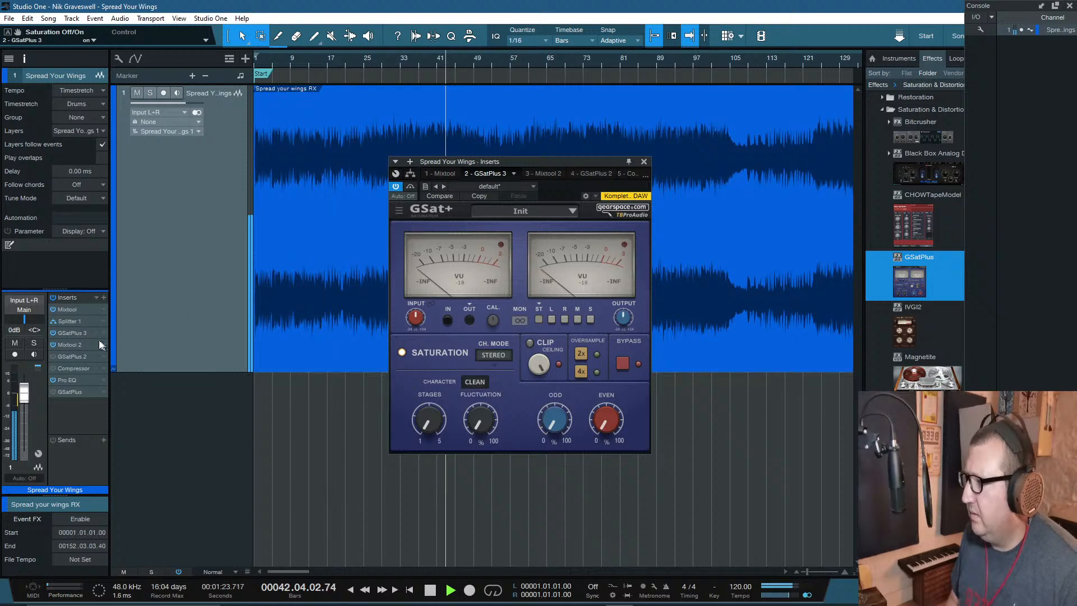
left_click(79, 333)
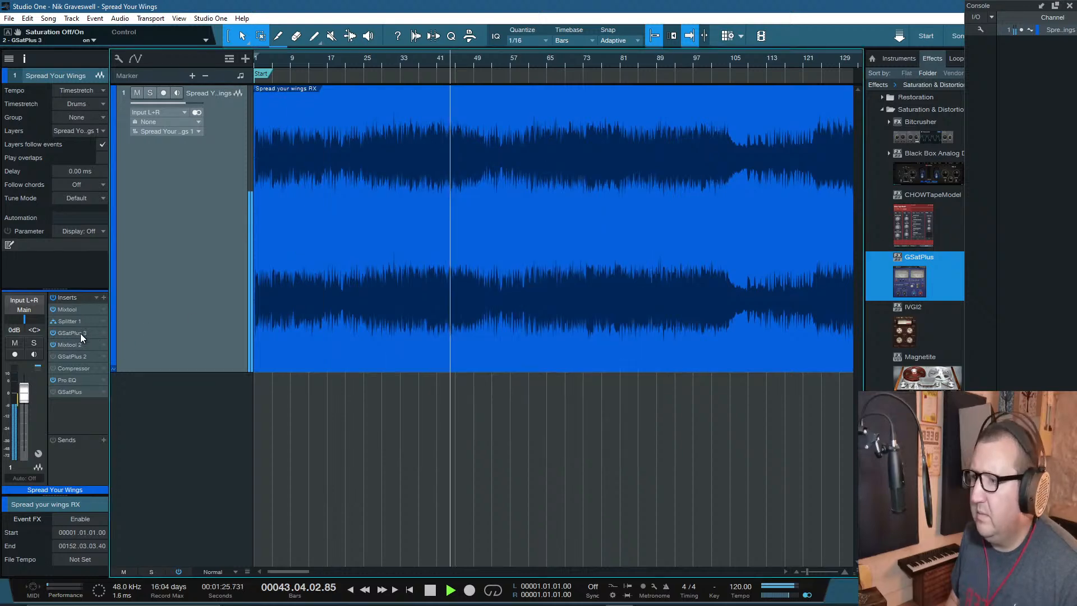
left_click(81, 334)
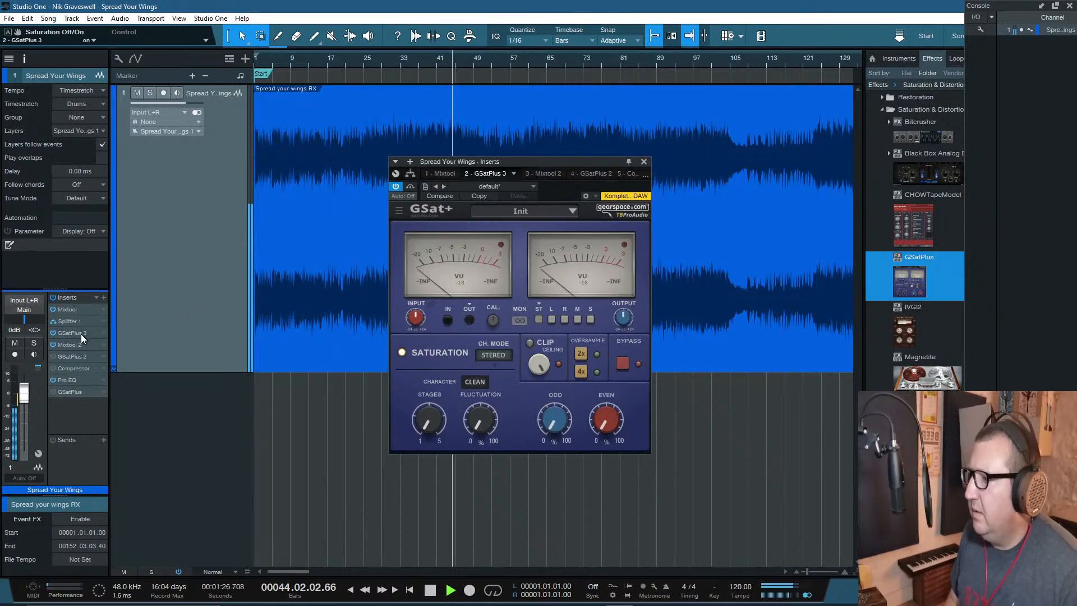
Step: Mute the second output of Splitter 1 and move GSatPlus 3 to the splitter's first branch, reopening its controls
left_click(411, 173)
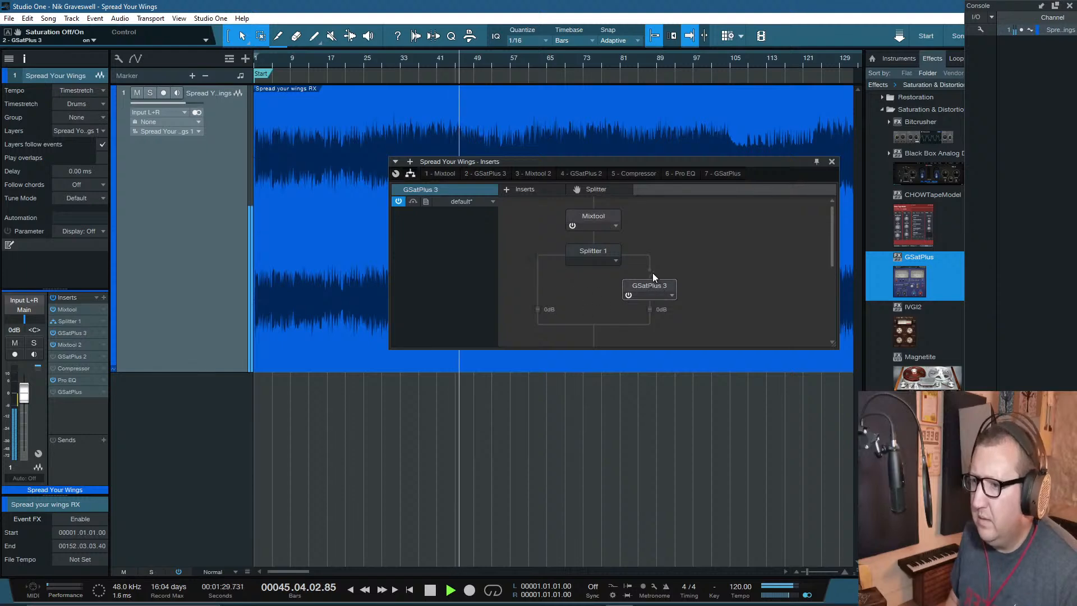
left_click(581, 249)
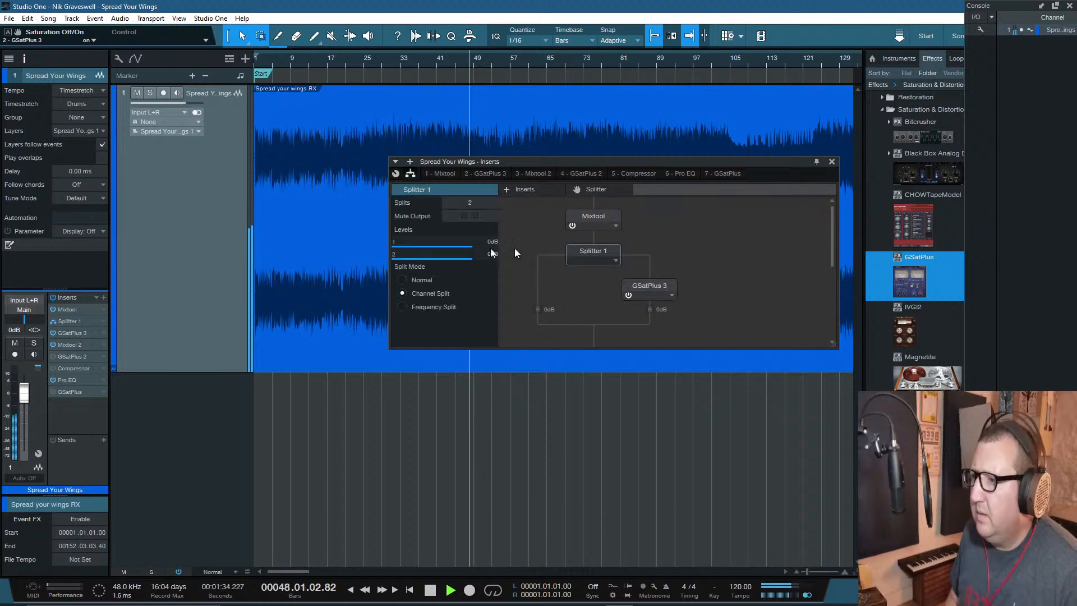
left_click(475, 215)
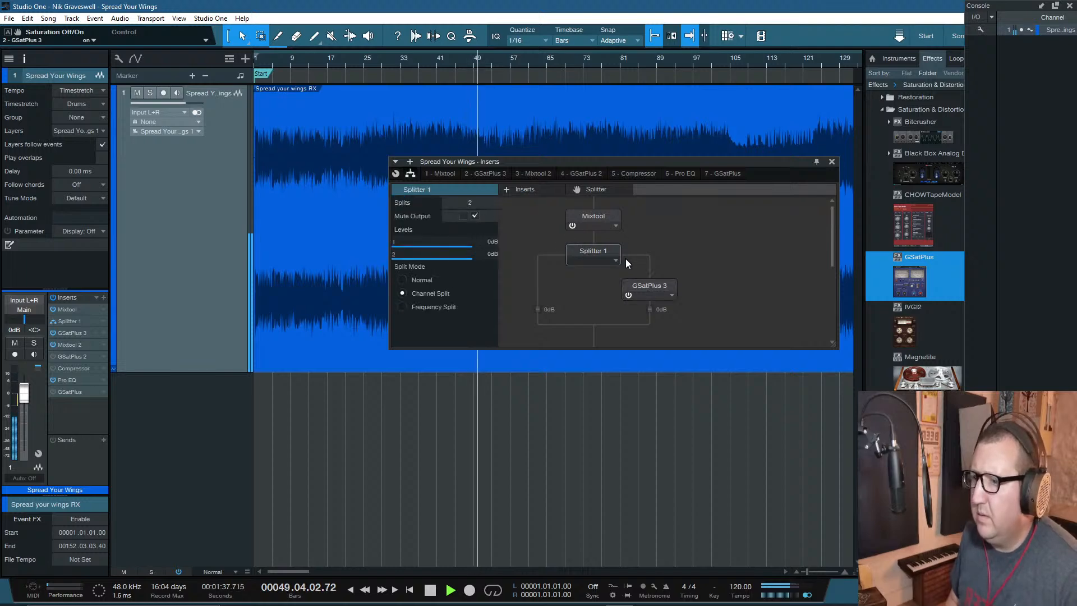
left_click_drag(648, 284, 550, 287)
double_click(540, 285)
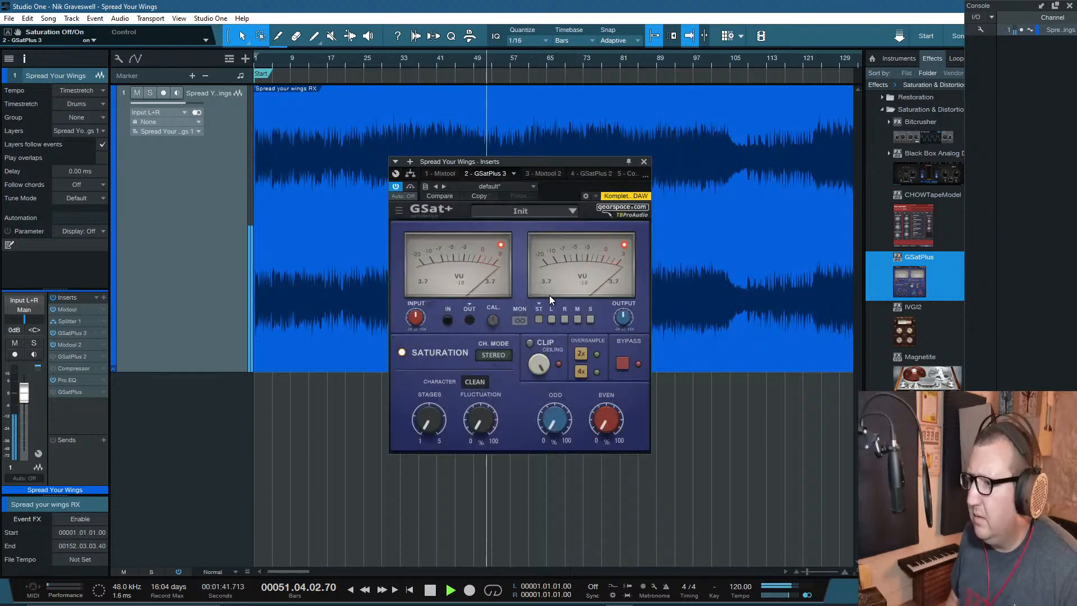
Step: Stop playback and check the branch placement of GSatPlus 3 and the output mutes of Splitter 1
key("space")
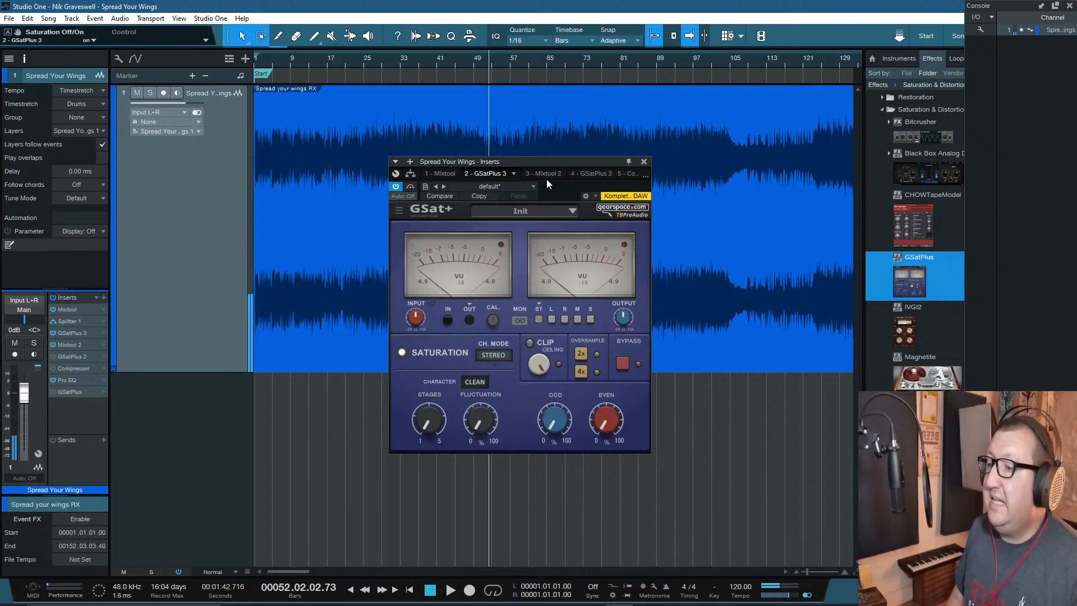
left_click(411, 174)
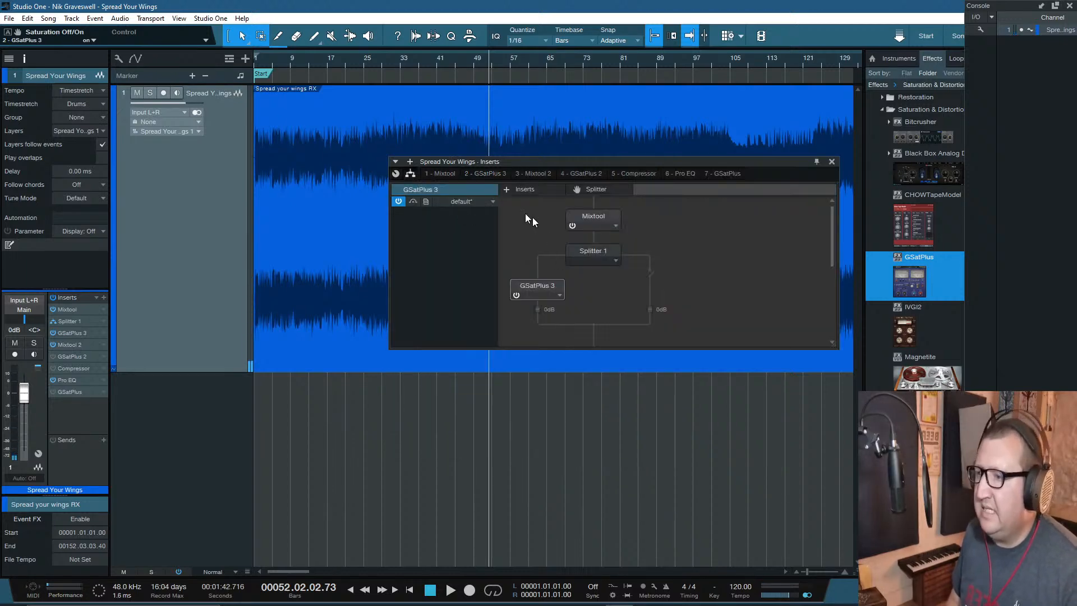
left_click(587, 247)
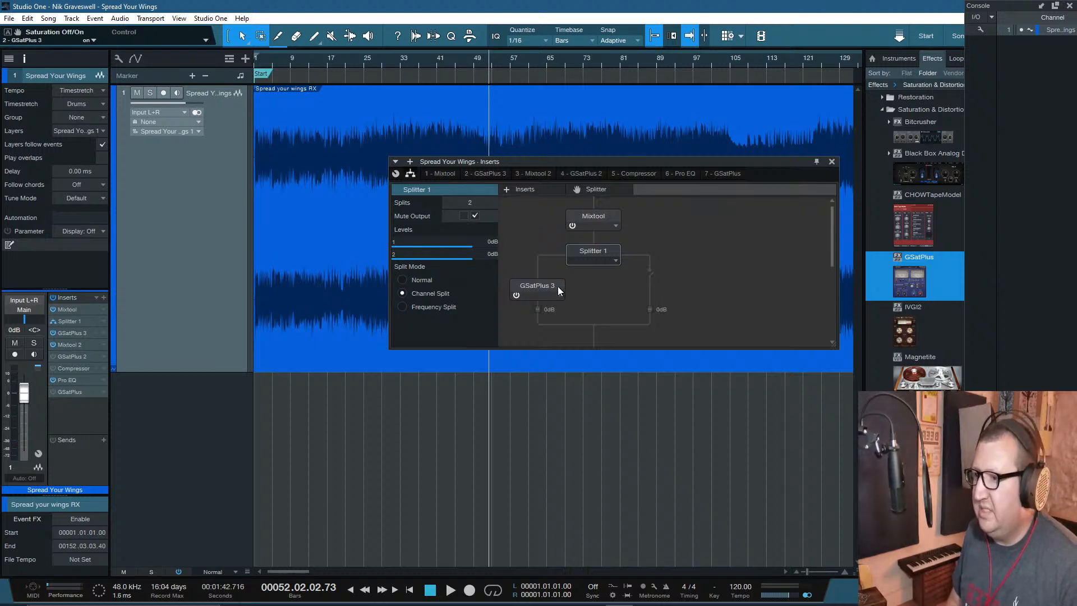
double_click(542, 285)
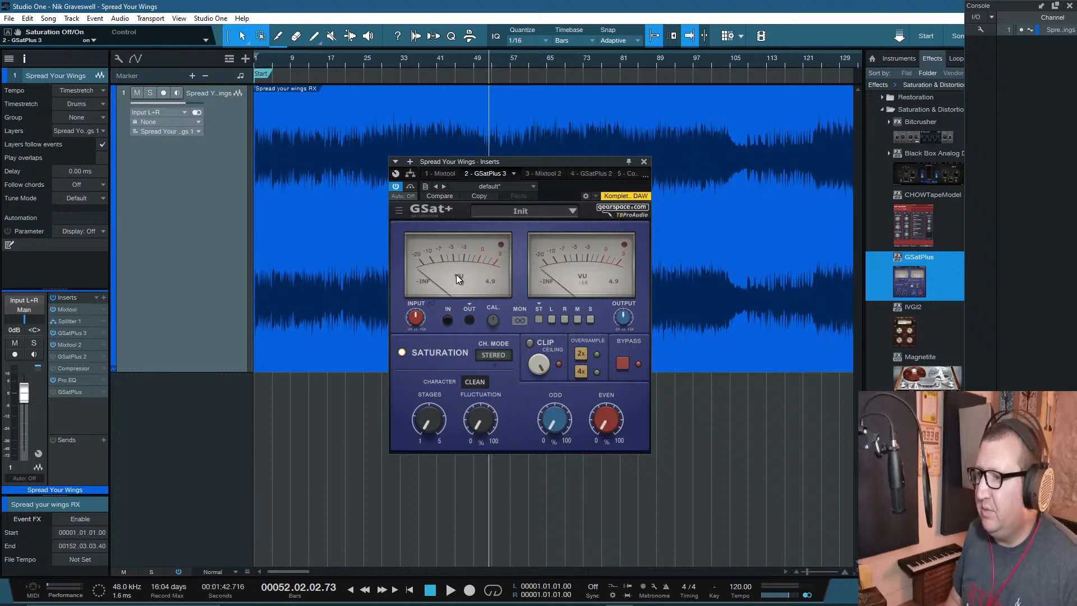
Step: Play the song and turn on the clipper in GSatPlus 3 with a ceiling of -1
left_click(379, 58)
key("space")
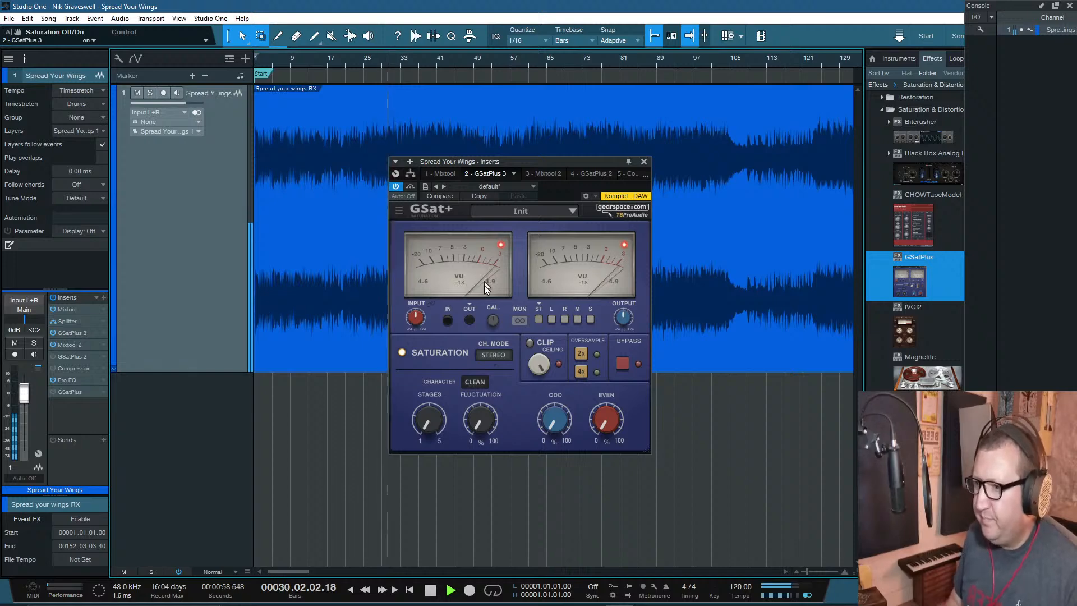
double_click(538, 366)
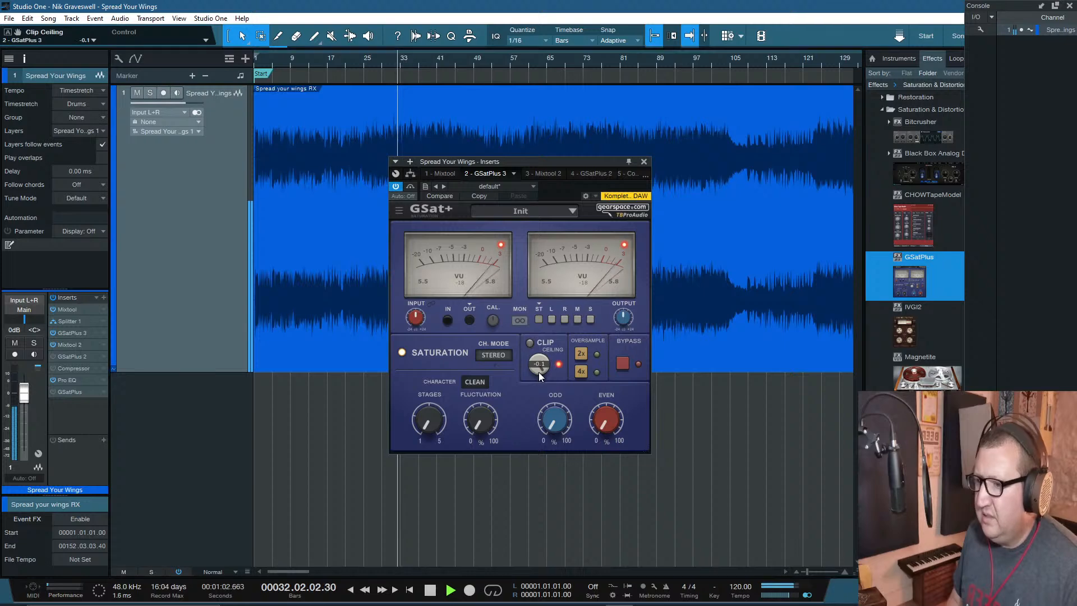
type("-1")
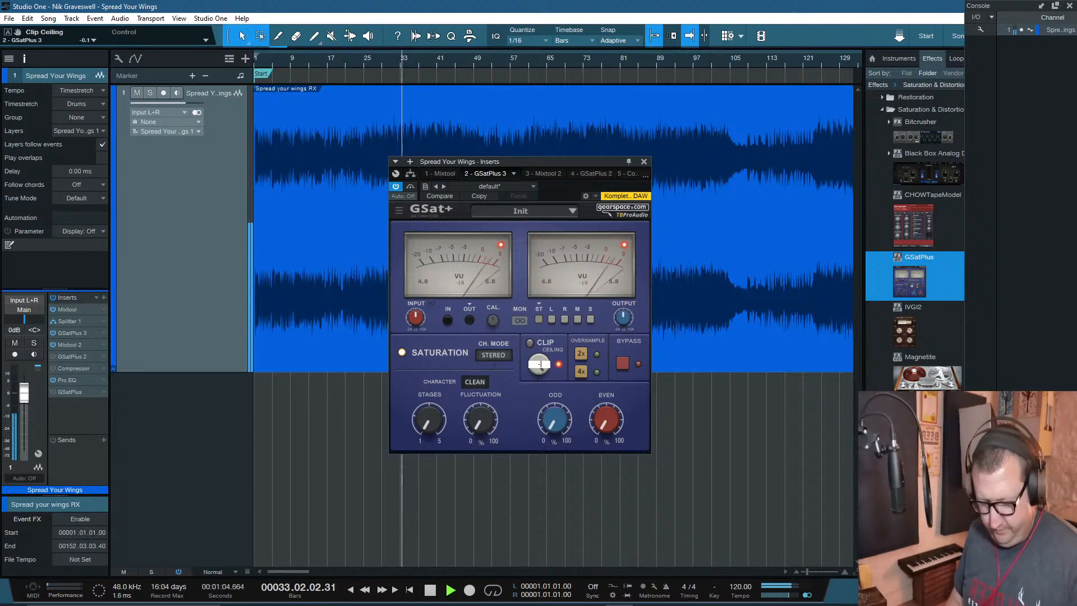
key("Return")
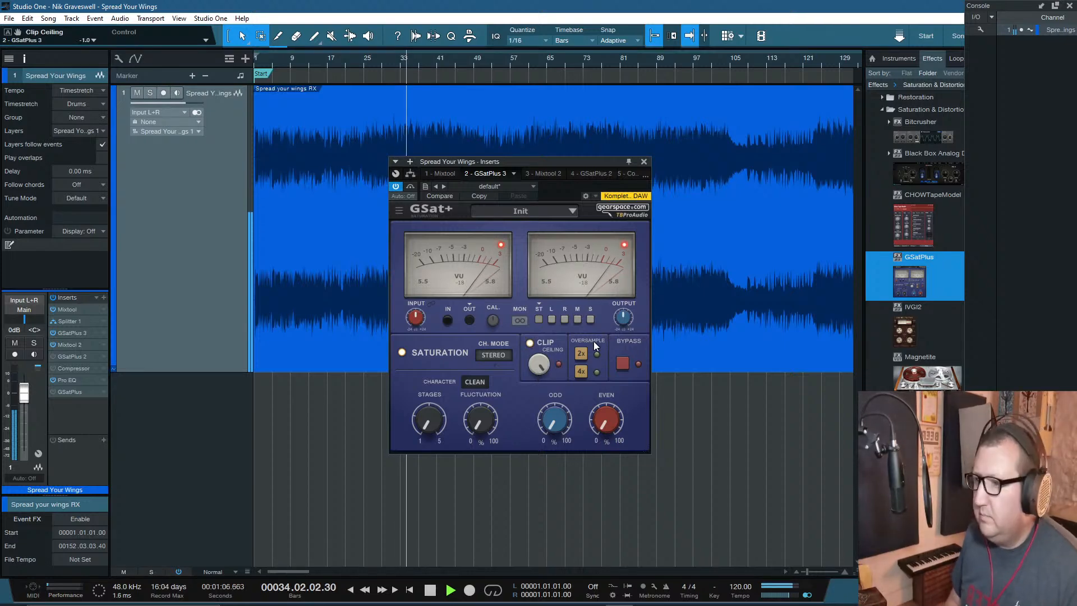
Step: Set GSatPlus 3 to 4x oversampling and Mid monitoring, with output trim at -4.8 dB and input trim at 6.8 dB
left_click(581, 372)
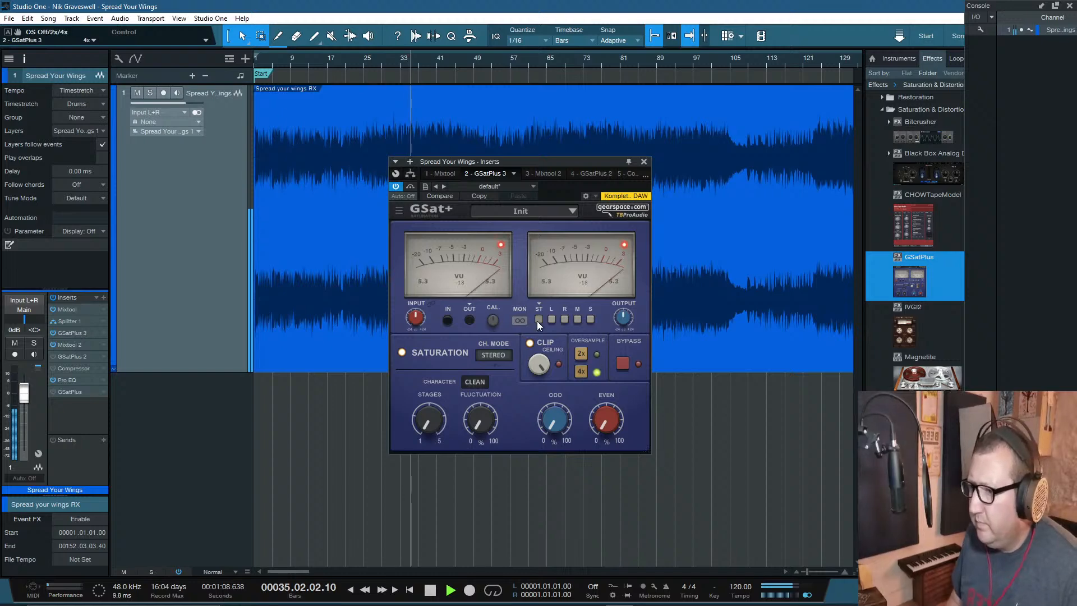
left_click(575, 320)
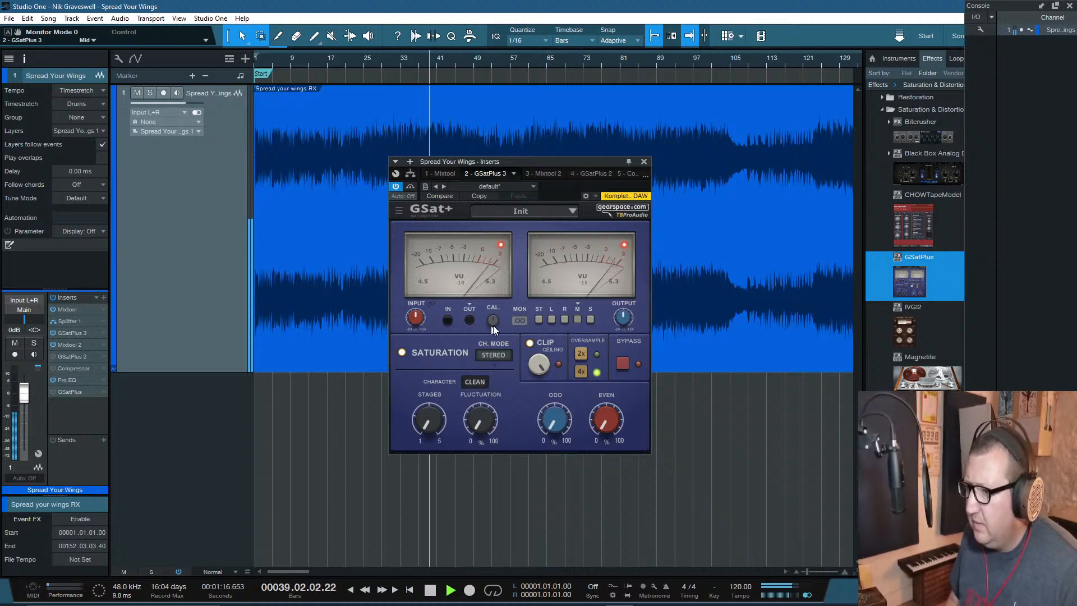
left_click_drag(623, 317, 623, 331)
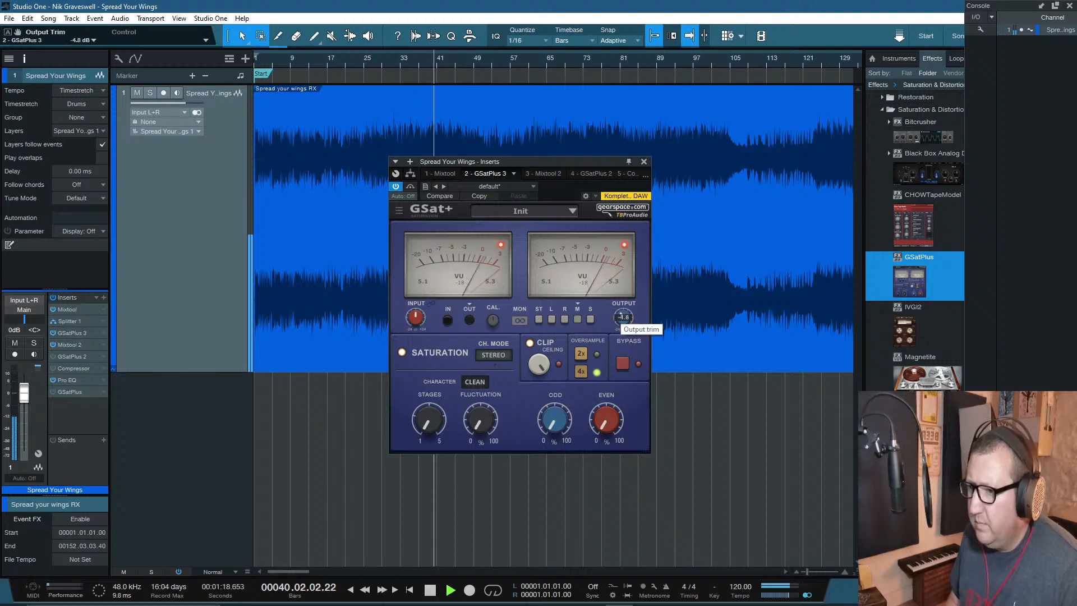
left_click_drag(416, 317, 416, 301)
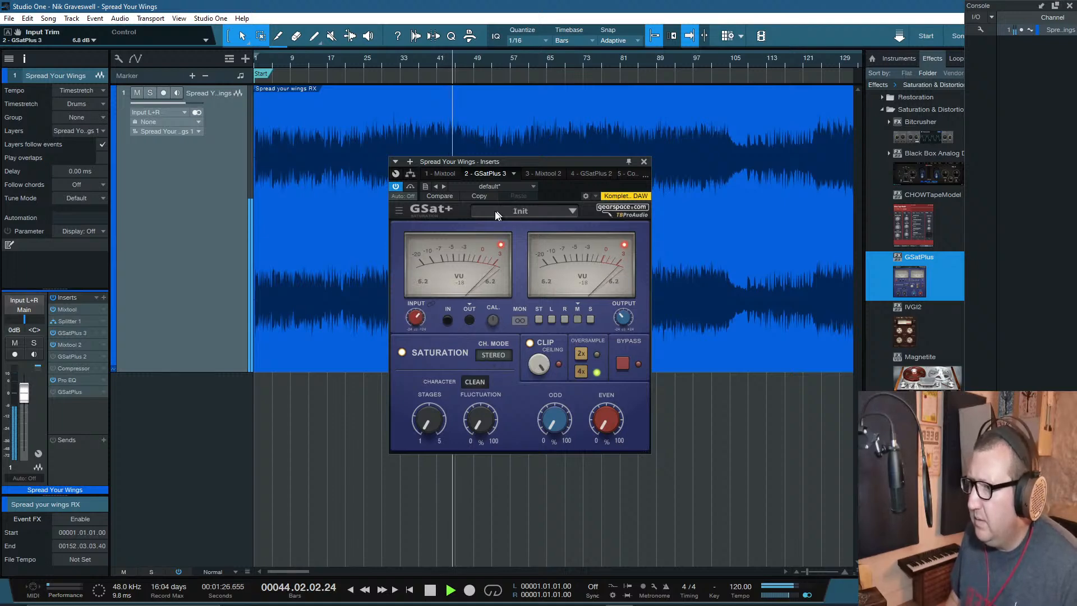
Step: Return to the routing view, toggle the output mutes of Splitter 1, and leave both outputs unmuted
left_click(411, 175)
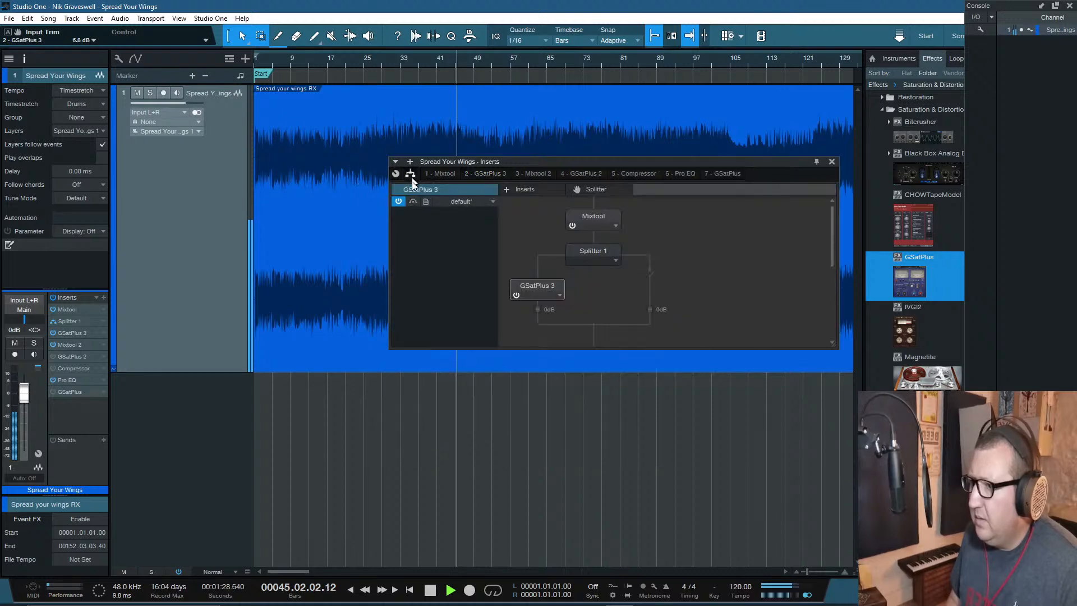
left_click(600, 250)
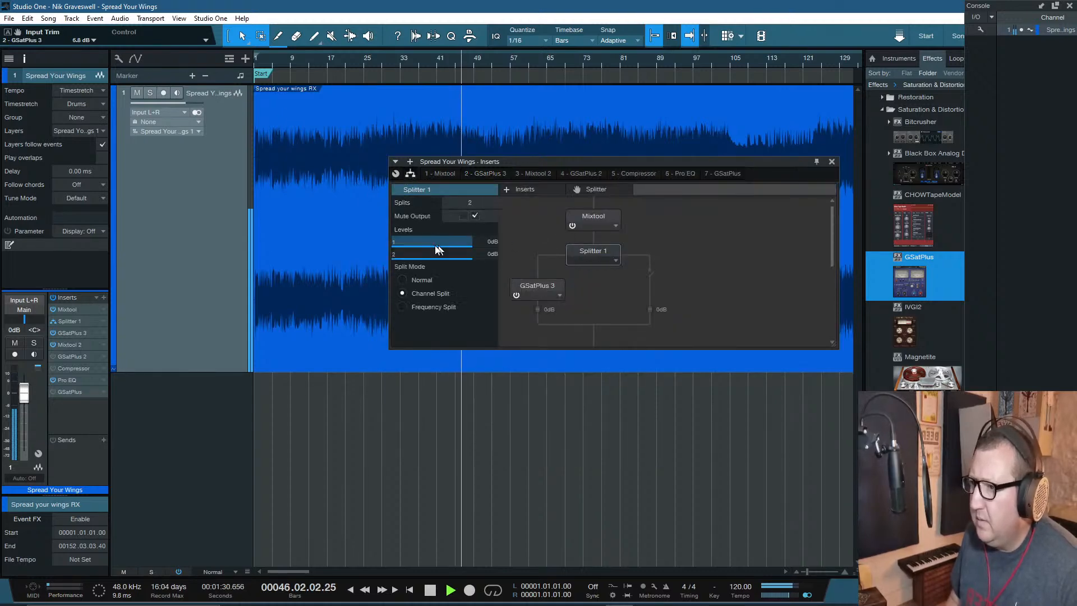
left_click(465, 215)
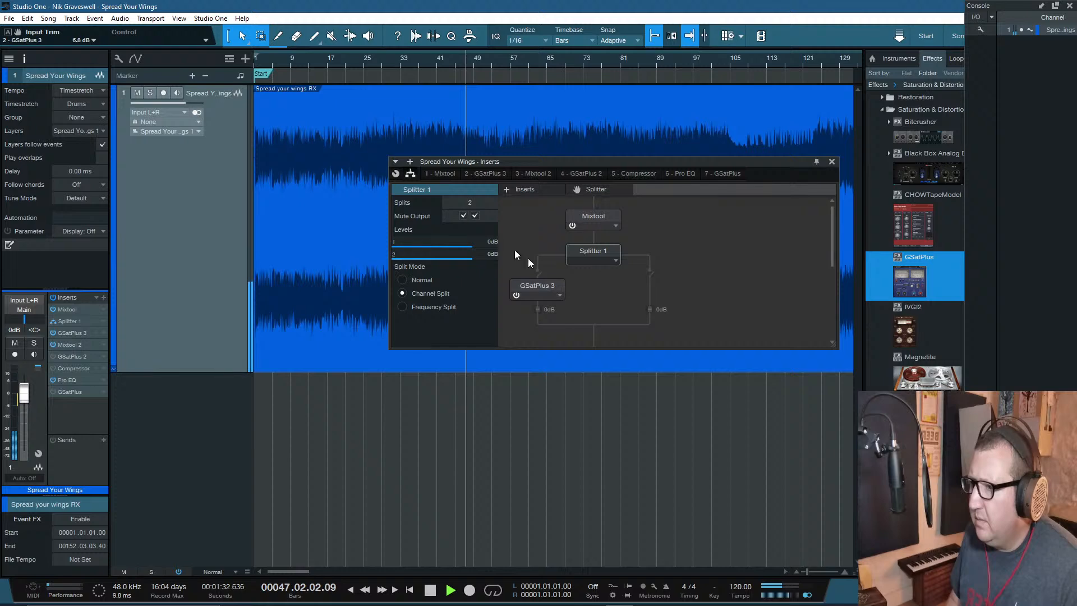
left_click(465, 215)
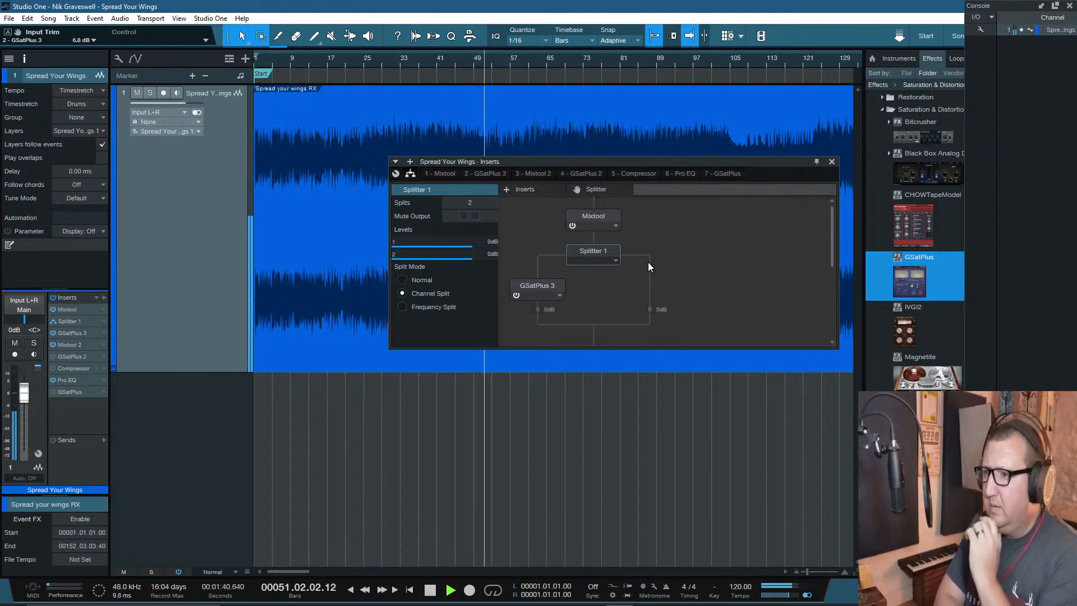
Step: Reopen GSatPlus 3 from the splitter's first branch and set its output trim to -10.4 dB and input trim to 10.4 dB
left_click(532, 287)
double_click(534, 286)
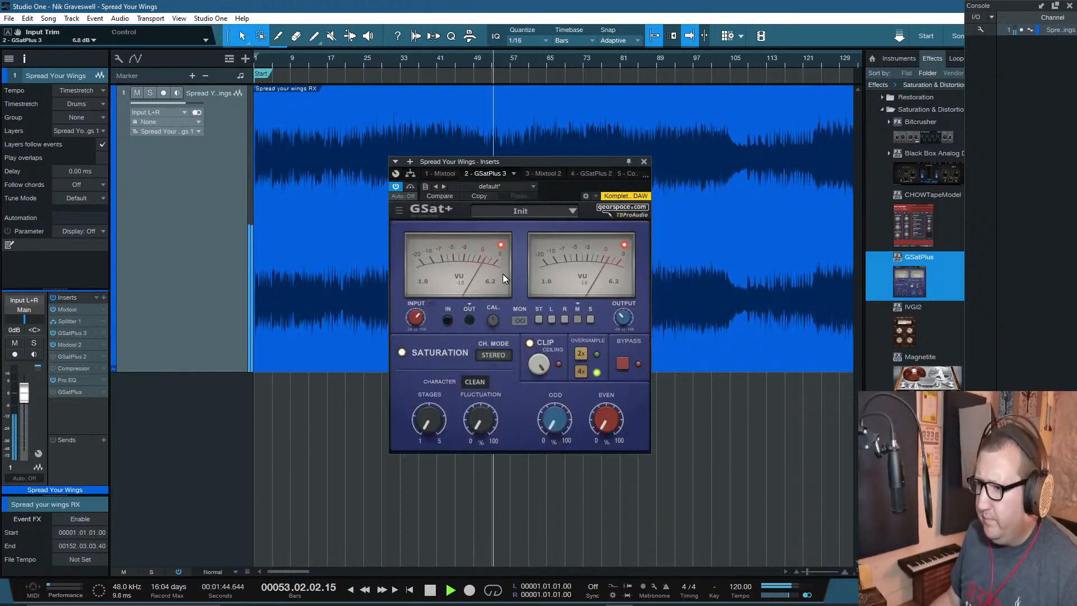
left_click_drag(632, 319, 632, 342)
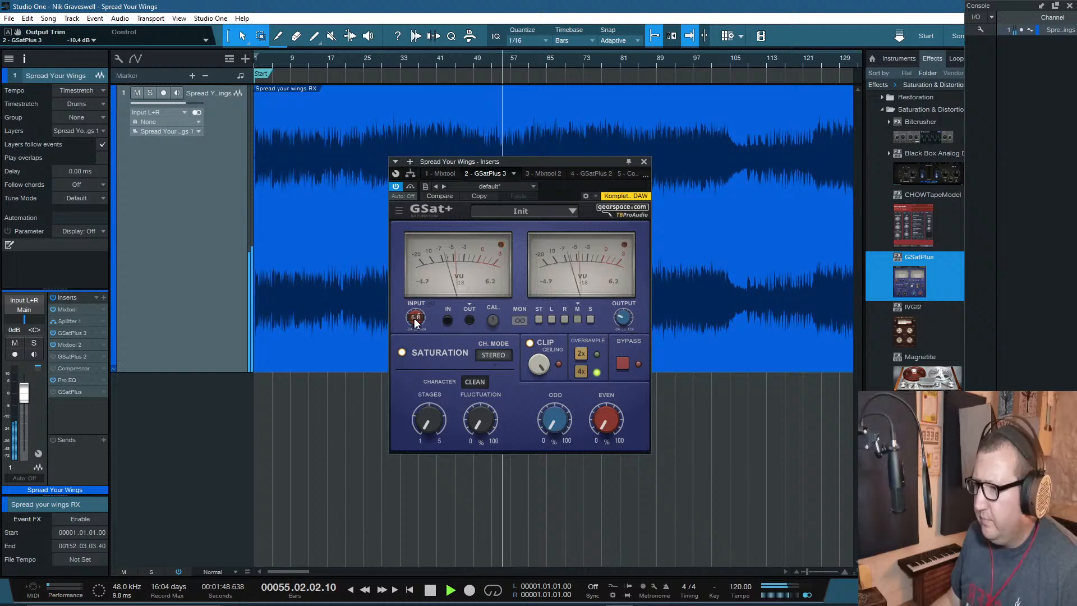
left_click_drag(415, 317, 416, 306)
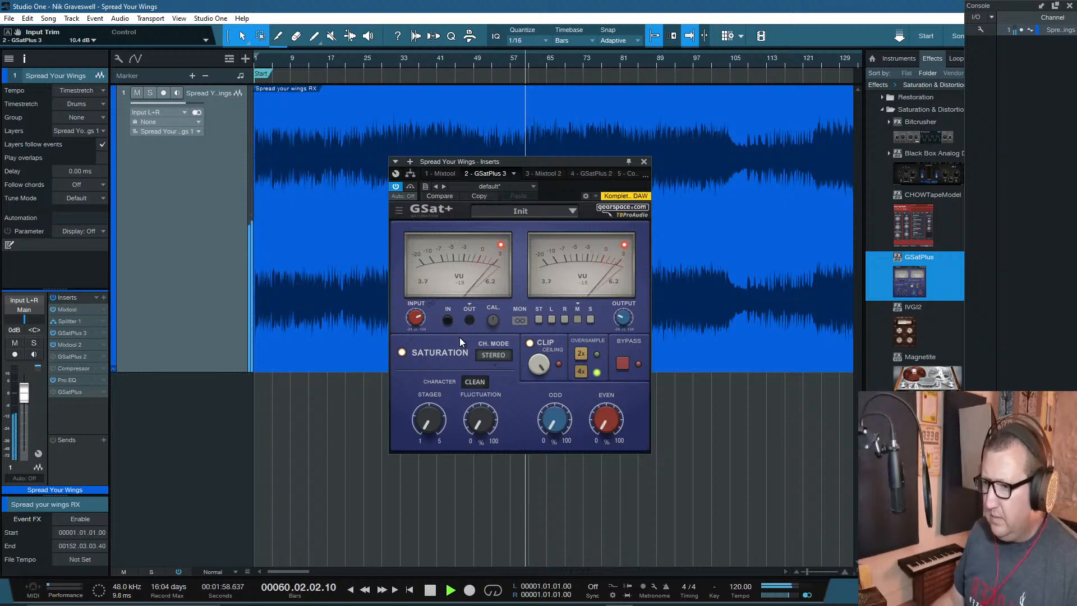
Step: Audition the warm, crisp and classic saturation characters in GSatPlus 3, returning to clean and keeping the channel mode on Stereo
left_click(475, 381)
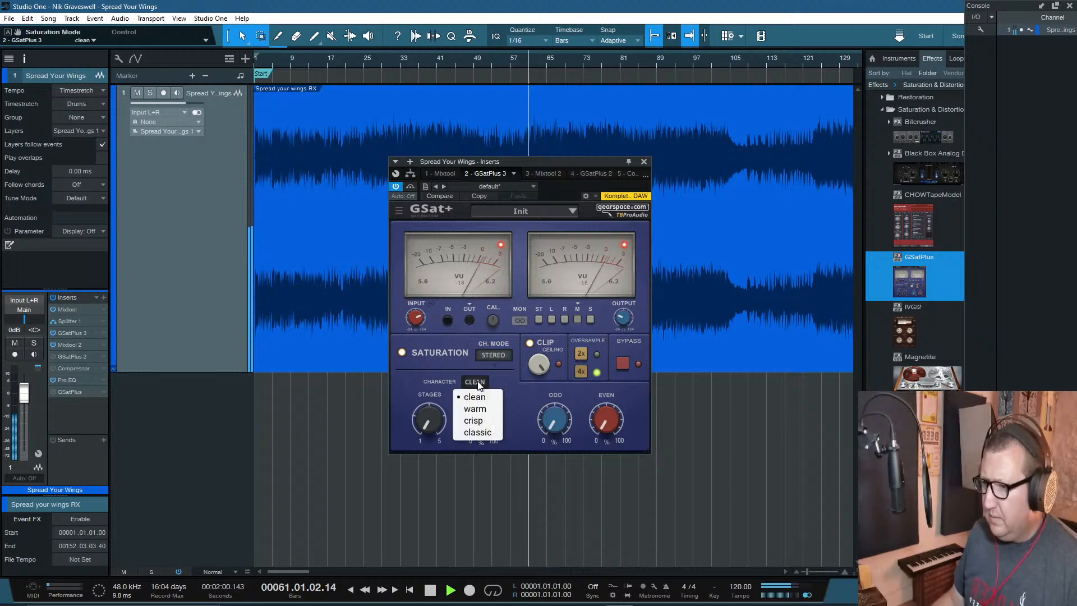
left_click(482, 411)
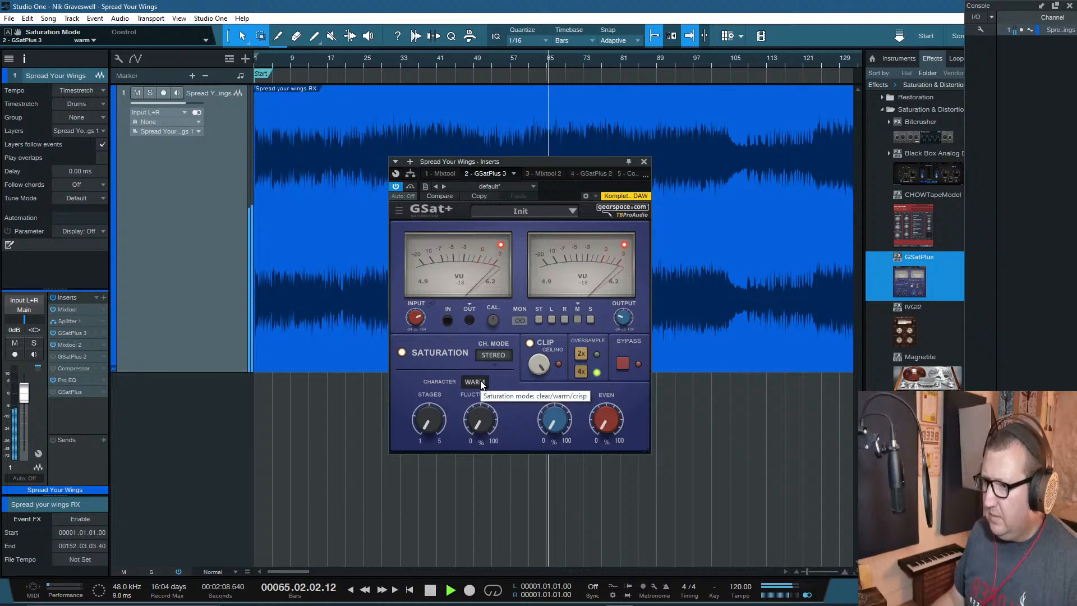
left_click(480, 380)
left_click(477, 437)
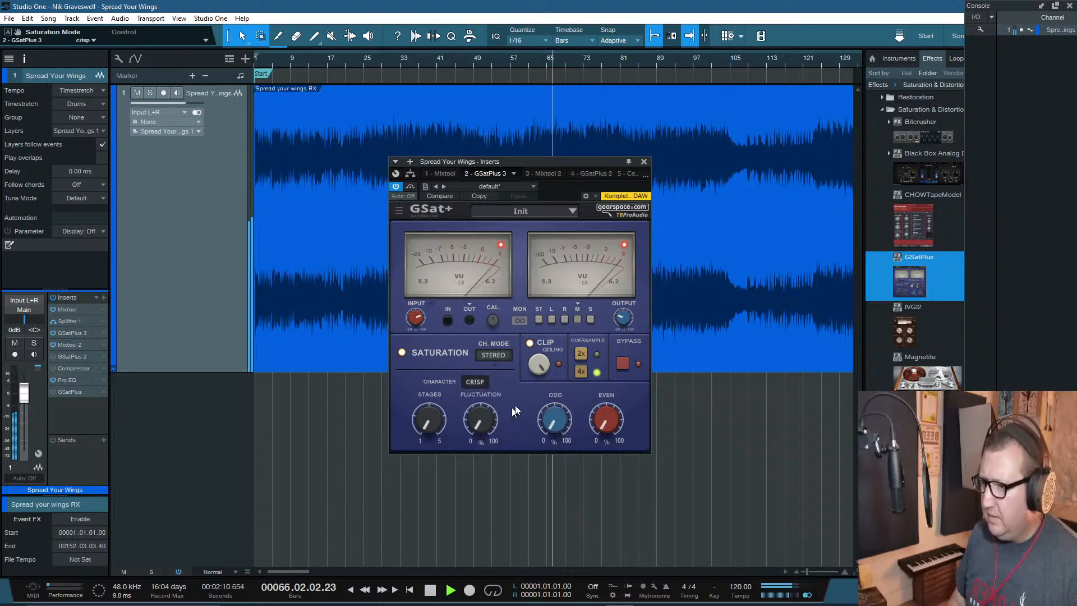
left_click(496, 351)
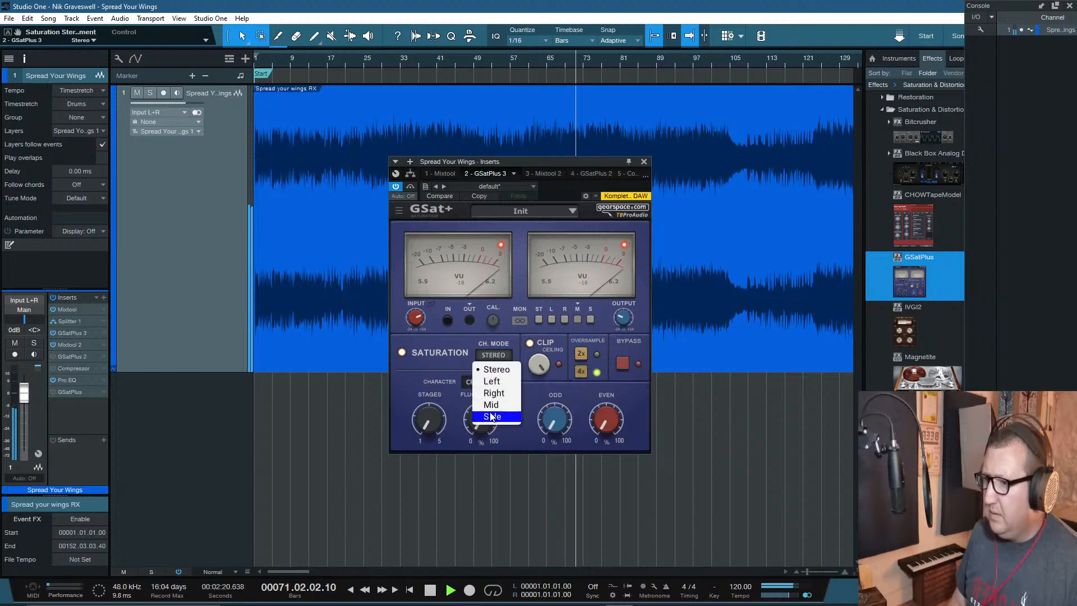
left_click(446, 345)
left_click(473, 378)
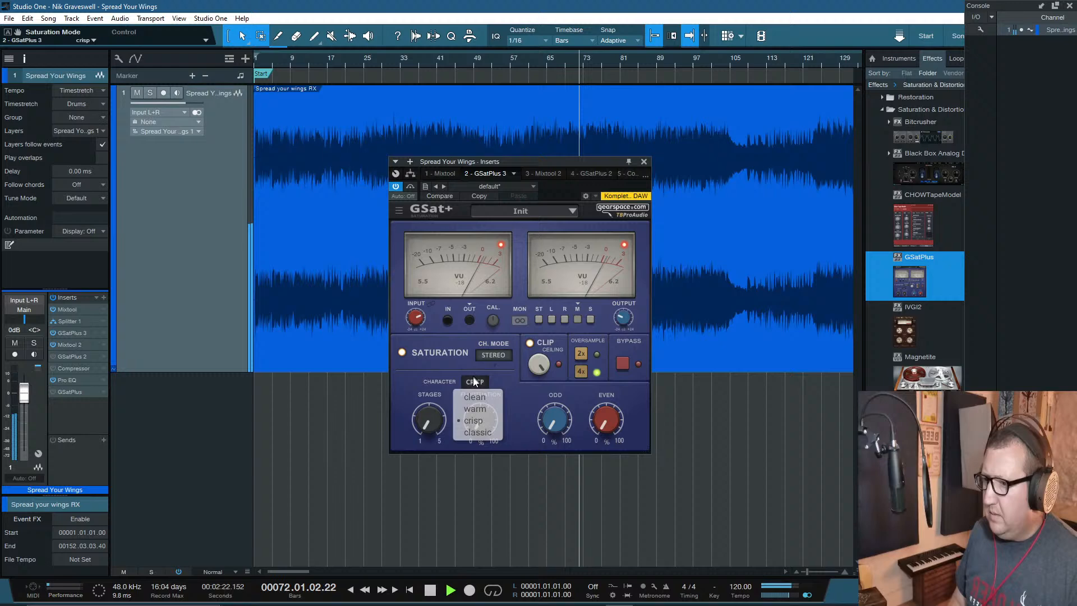
left_click(476, 433)
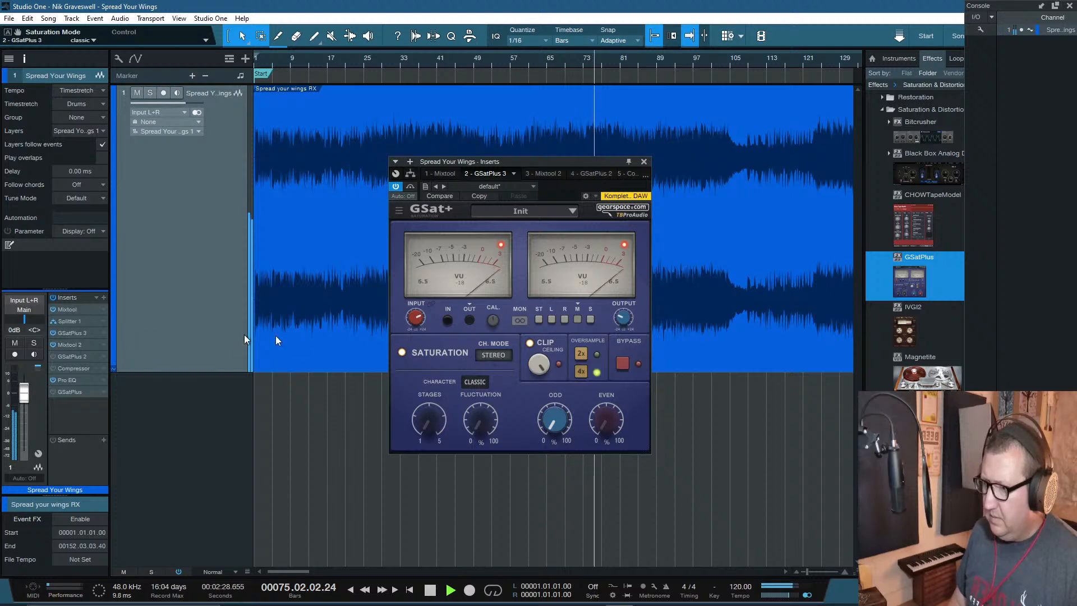
left_click(500, 354)
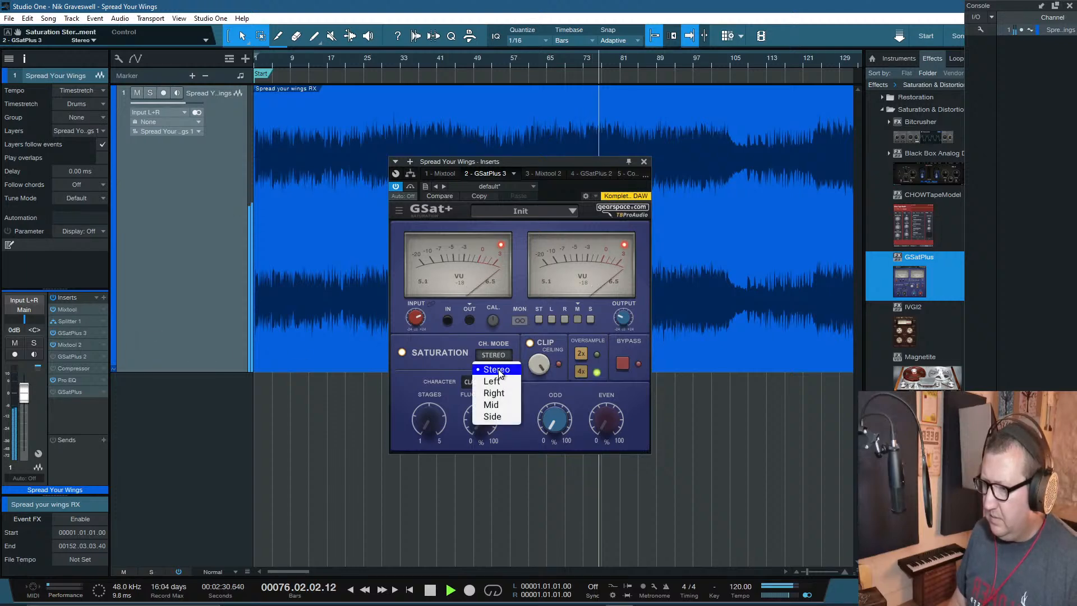
left_click(497, 370)
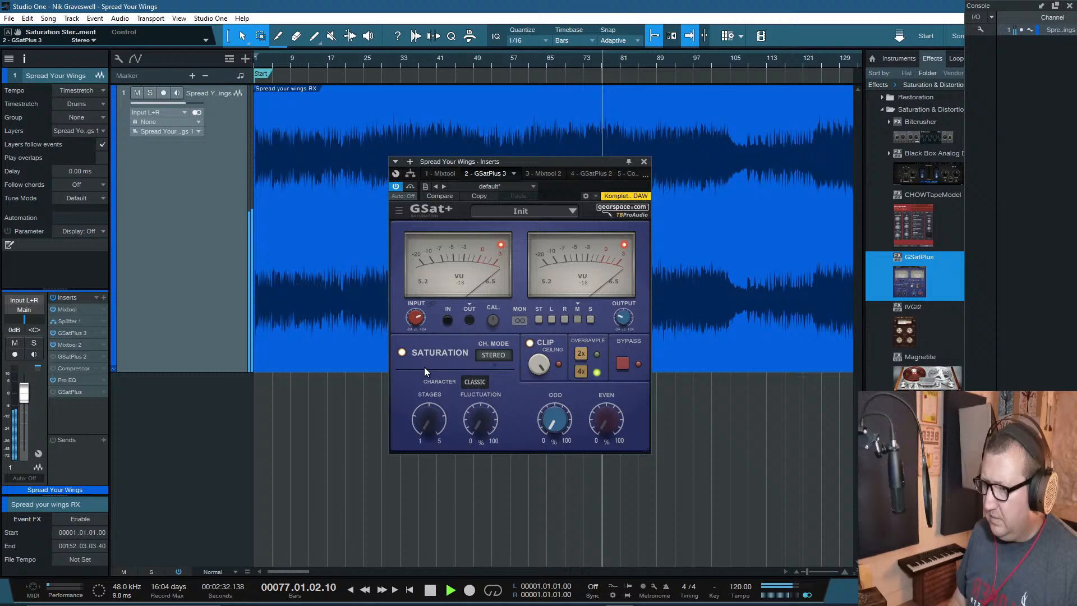
left_click(476, 382)
left_click(481, 397)
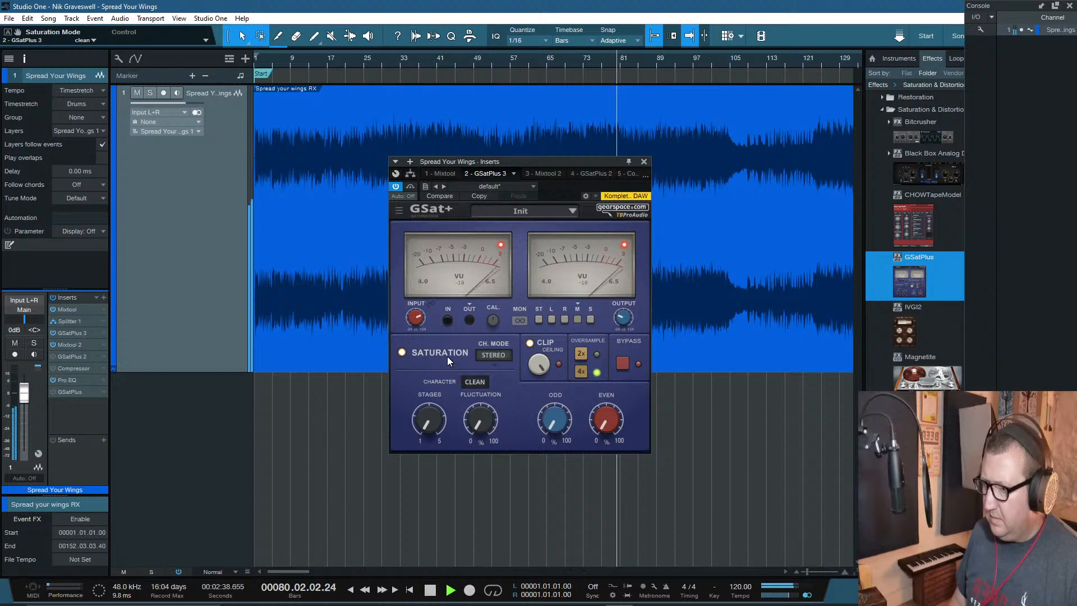
Step: Stop playback and mute the second output of Splitter 1 in the routing view
key("space")
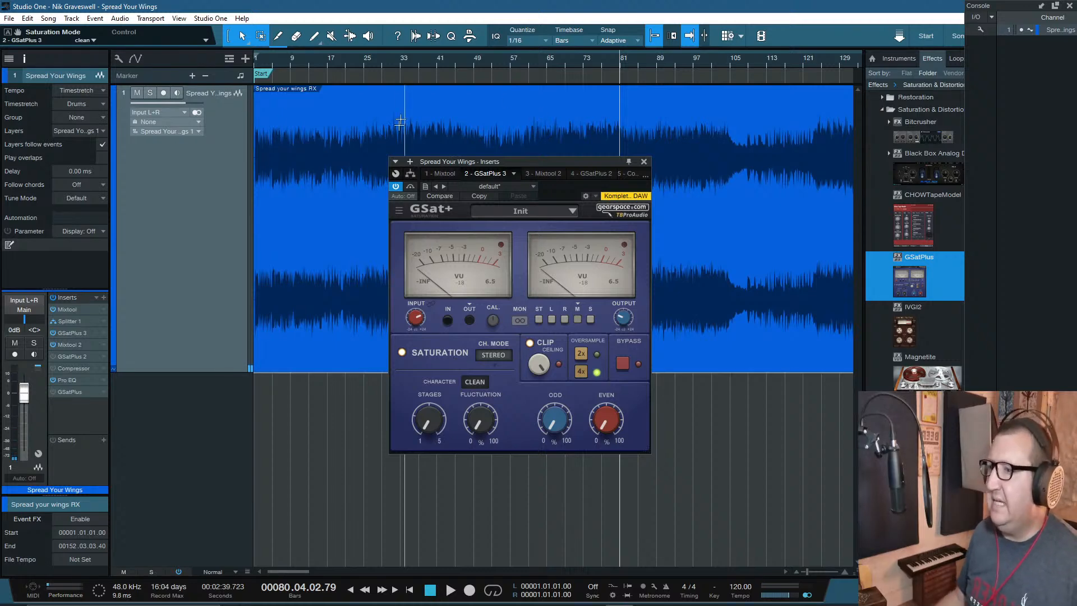
left_click(409, 174)
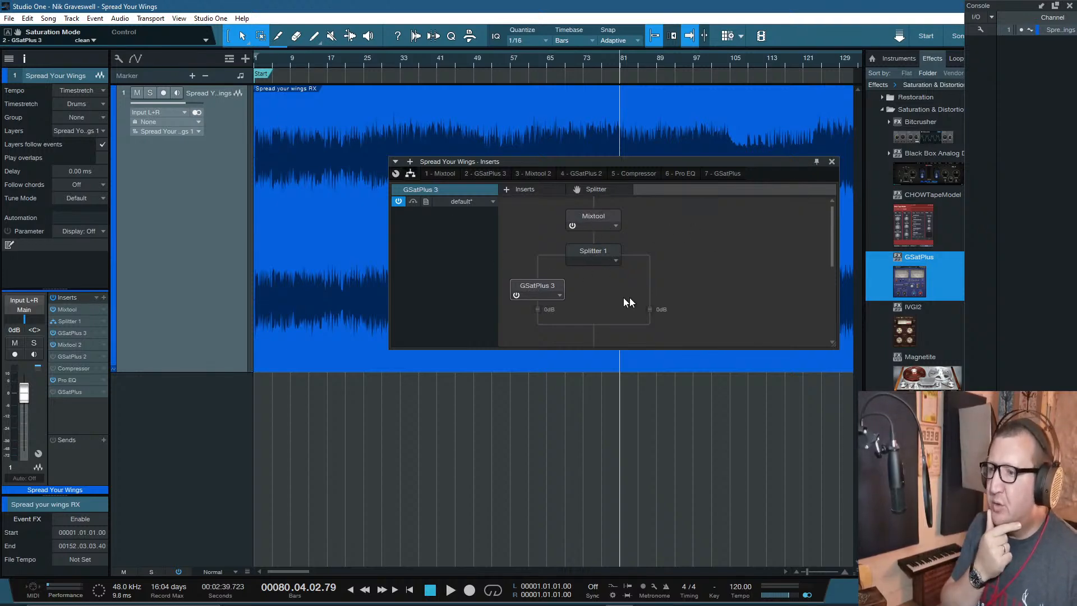
left_click(601, 252)
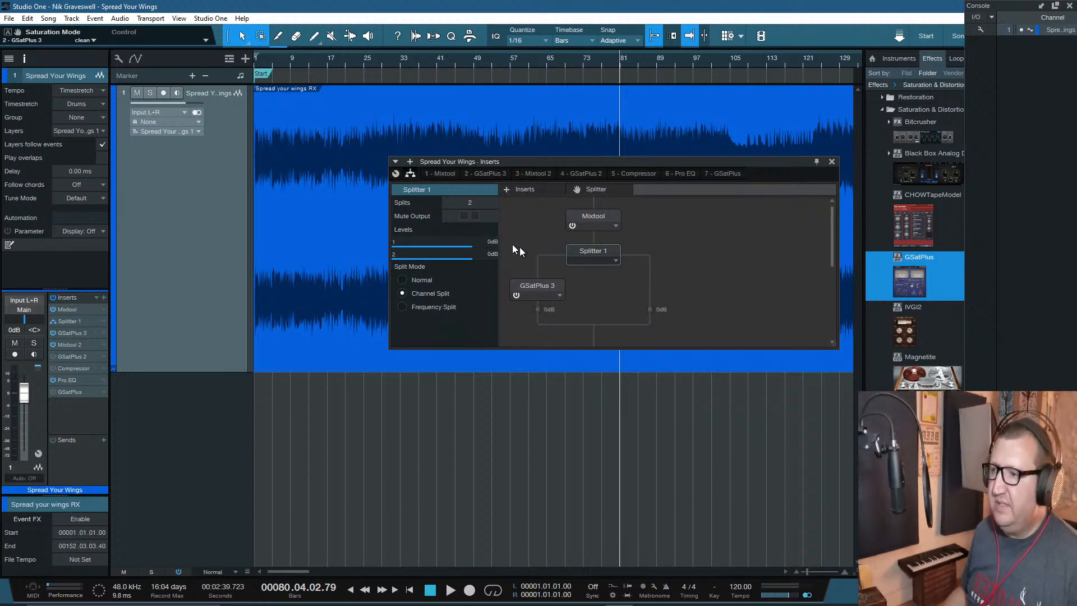
left_click(475, 216)
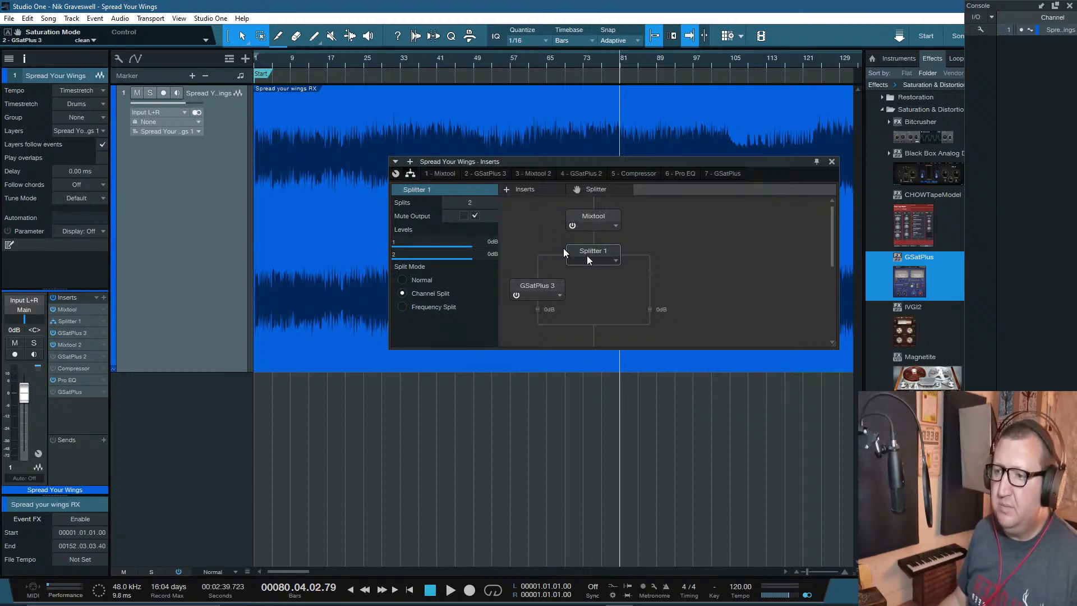
Step: Reopen the GSatPlus 3 controls and play the song from bar 28
left_click(536, 288)
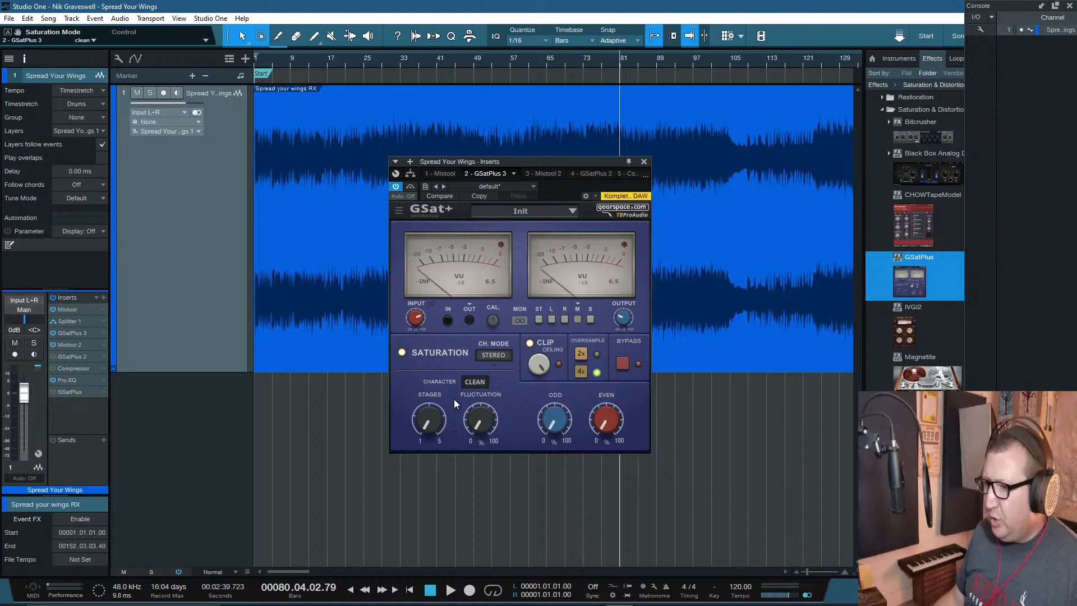
mouse_move(439, 416)
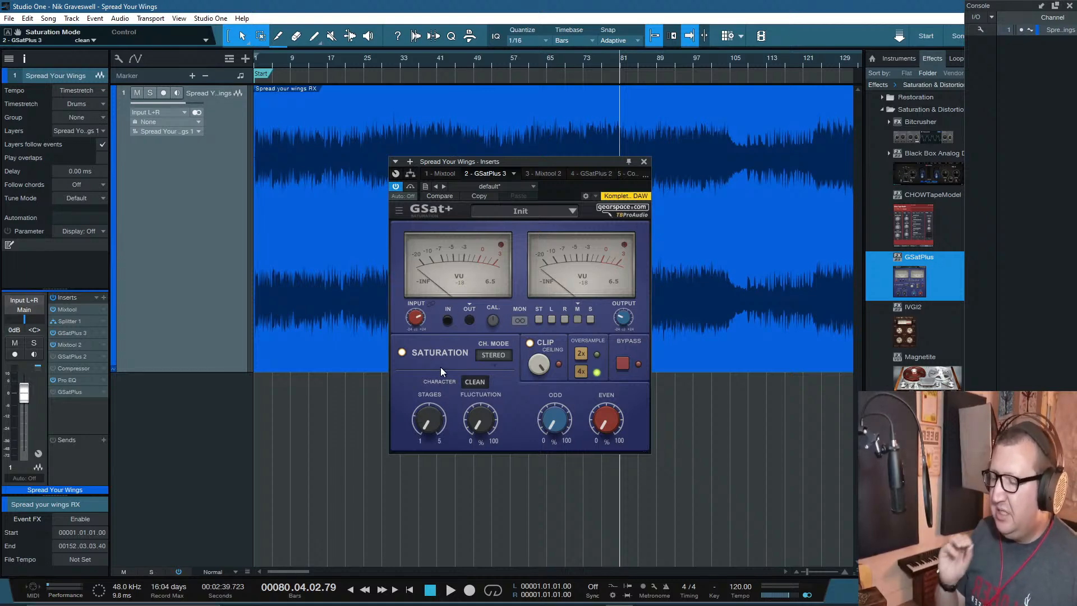
left_click(378, 65)
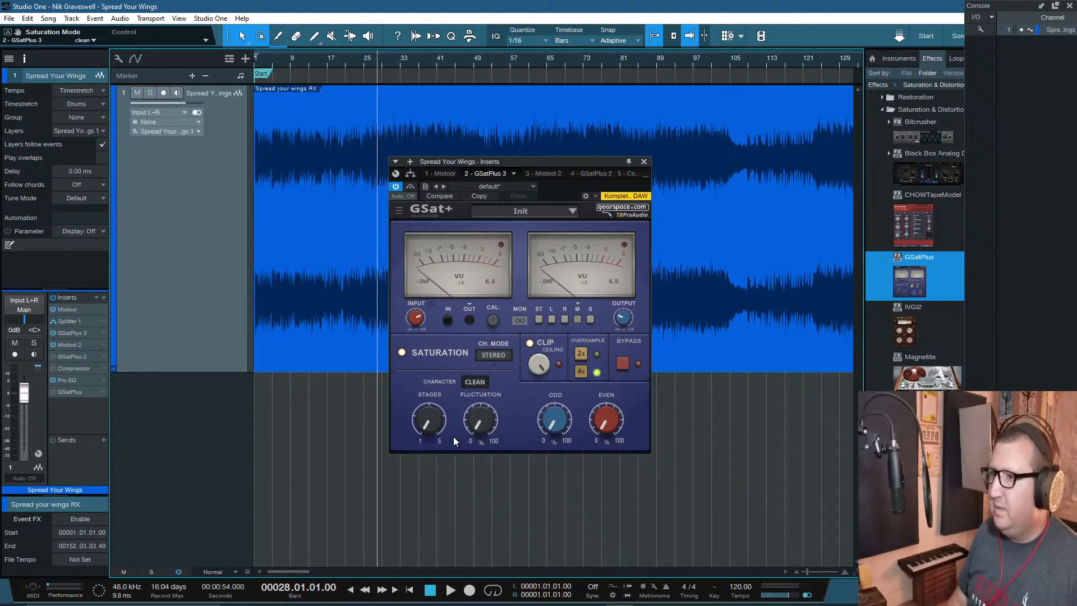
key("space")
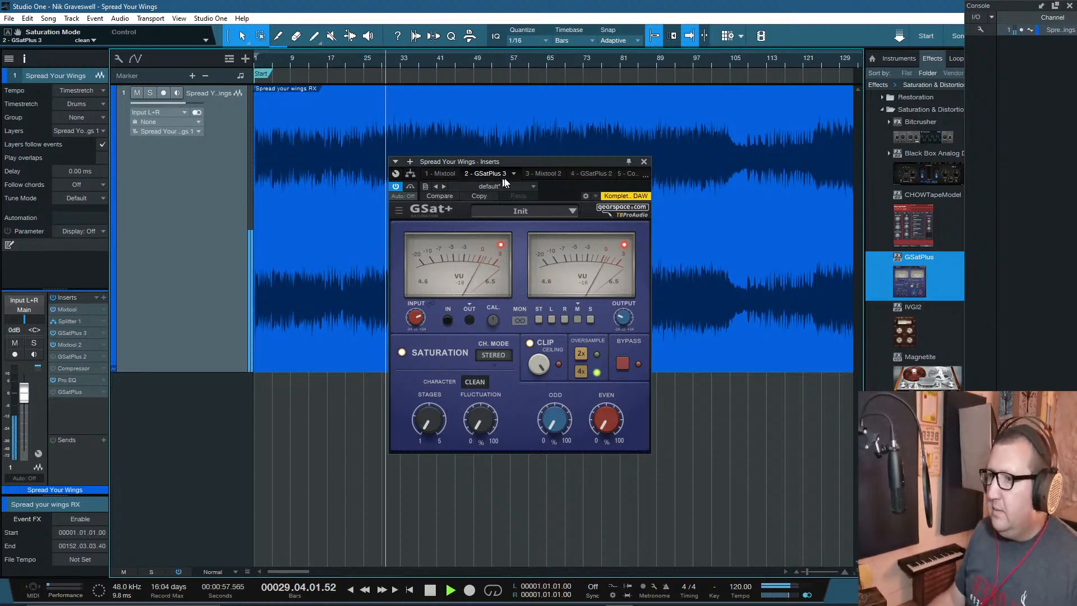
Step: Unmute the second output of Splitter 1 while the song plays
left_click(410, 174)
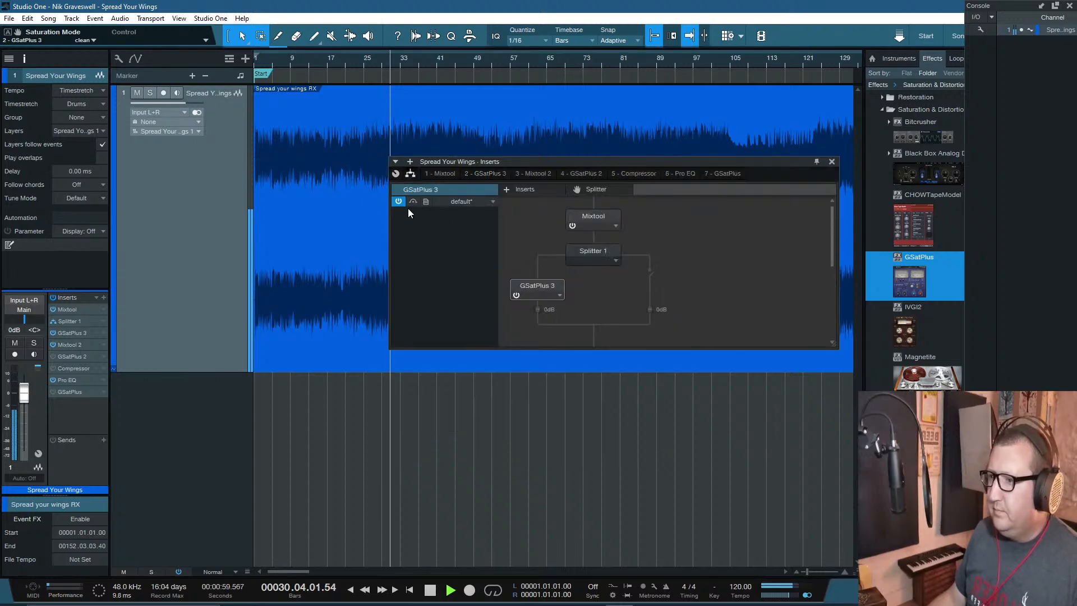
left_click(587, 251)
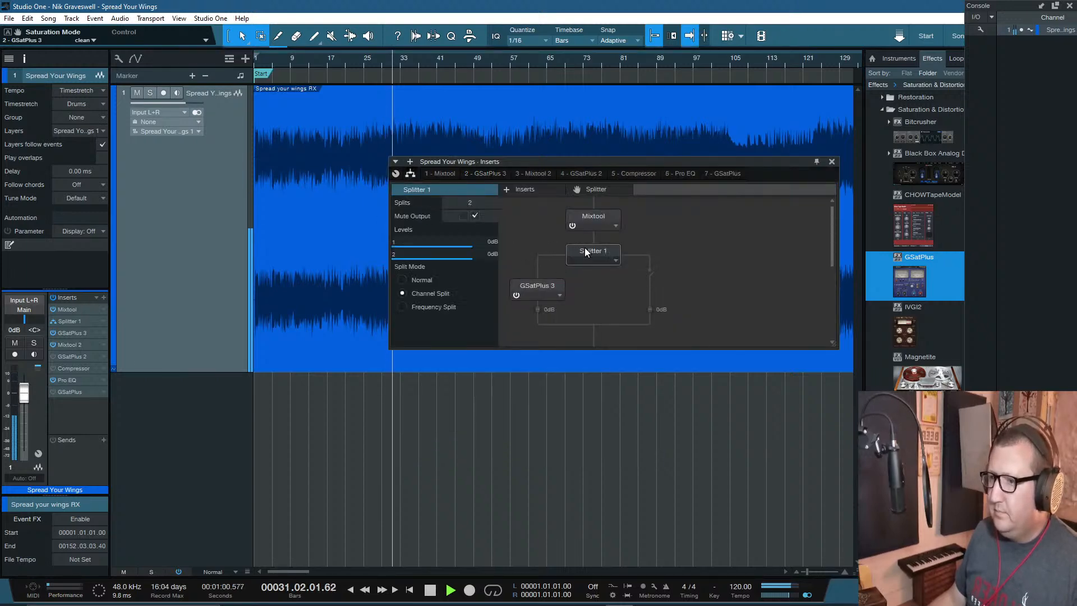
left_click(475, 216)
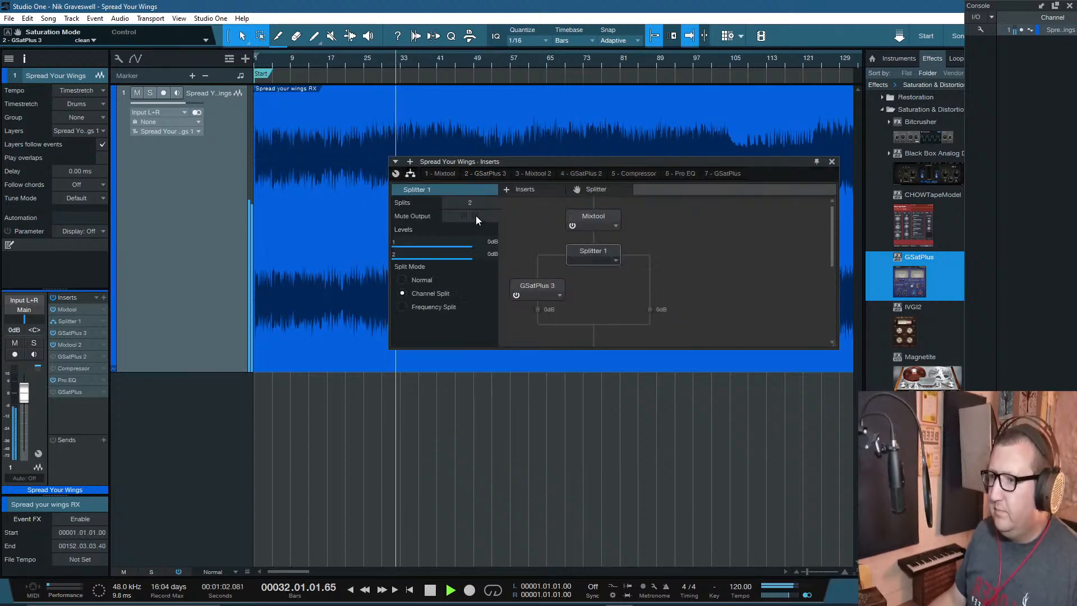
Step: Reopen GSatPlus 3 and raise its saturation stages one at a time to 4
left_click(487, 174)
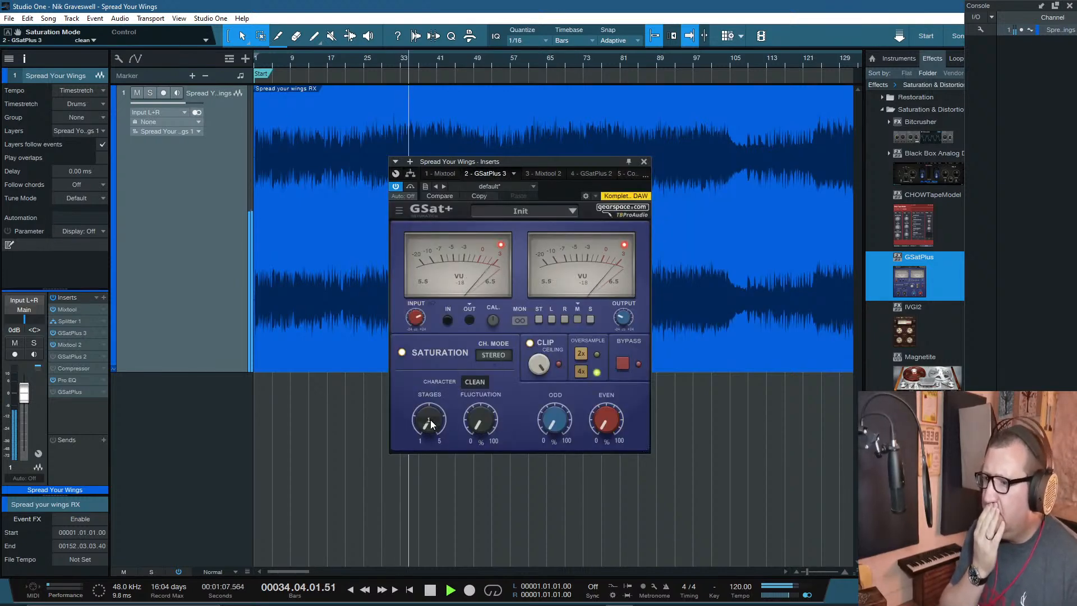
left_click_drag(430, 424, 431, 409)
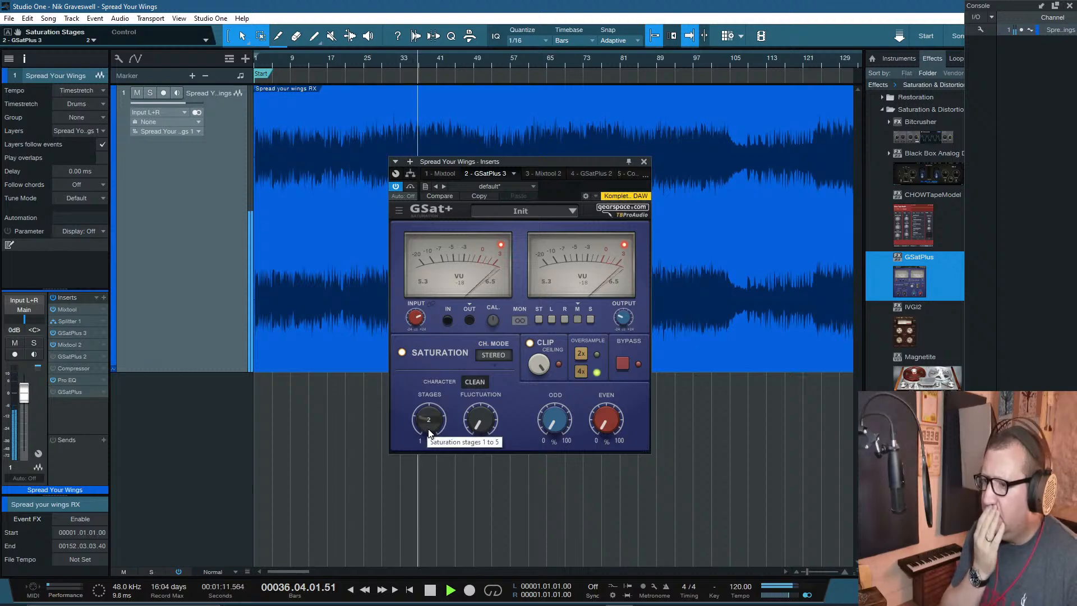
scroll(430, 432, "up", 1)
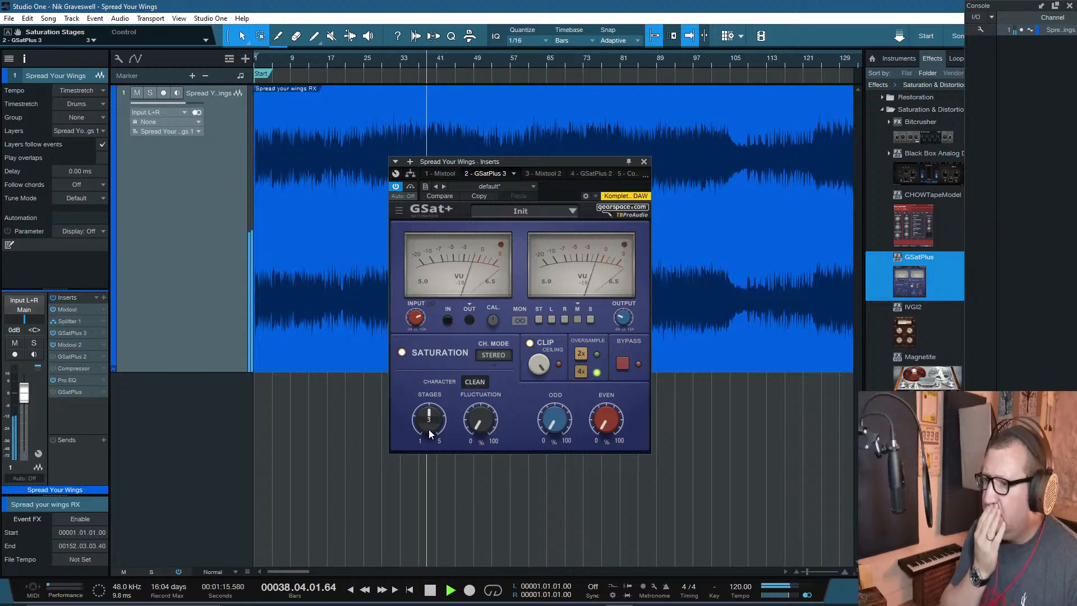
scroll(428, 430, "up", 1)
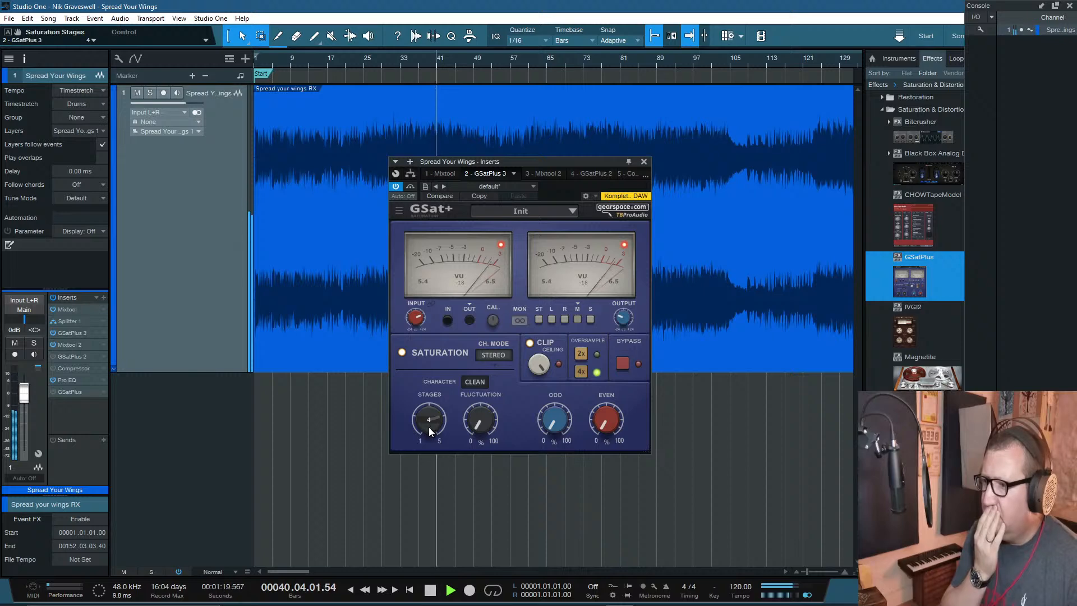
Step: Audition 5 and 2 saturation stages in GSatPlus 3, then set the stages to 1 and the fluctuation to 50%
left_click_drag(428, 428, 428, 405)
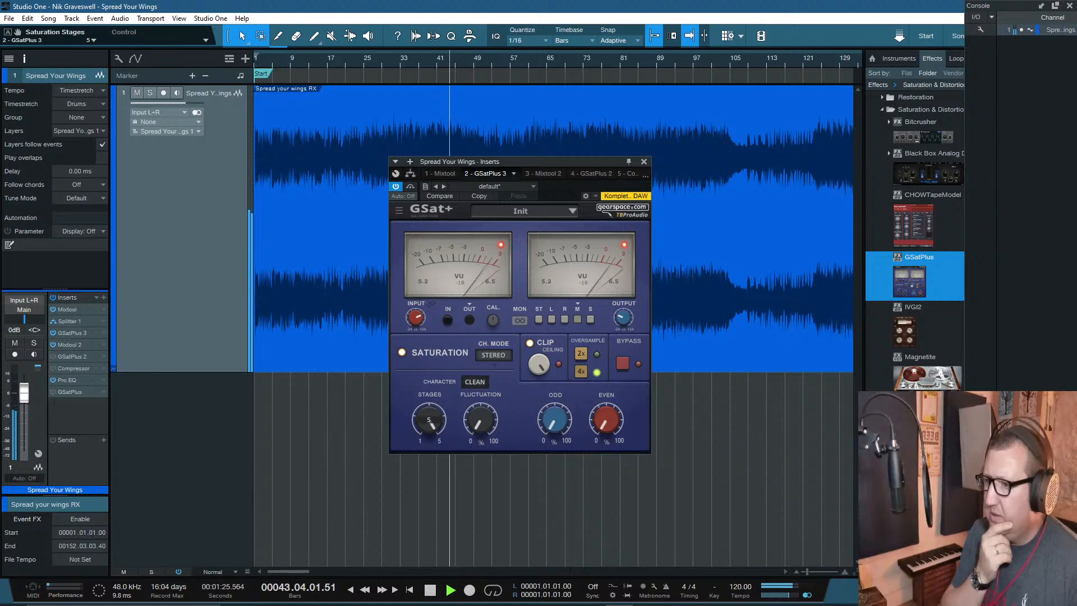
left_click_drag(429, 420, 429, 437)
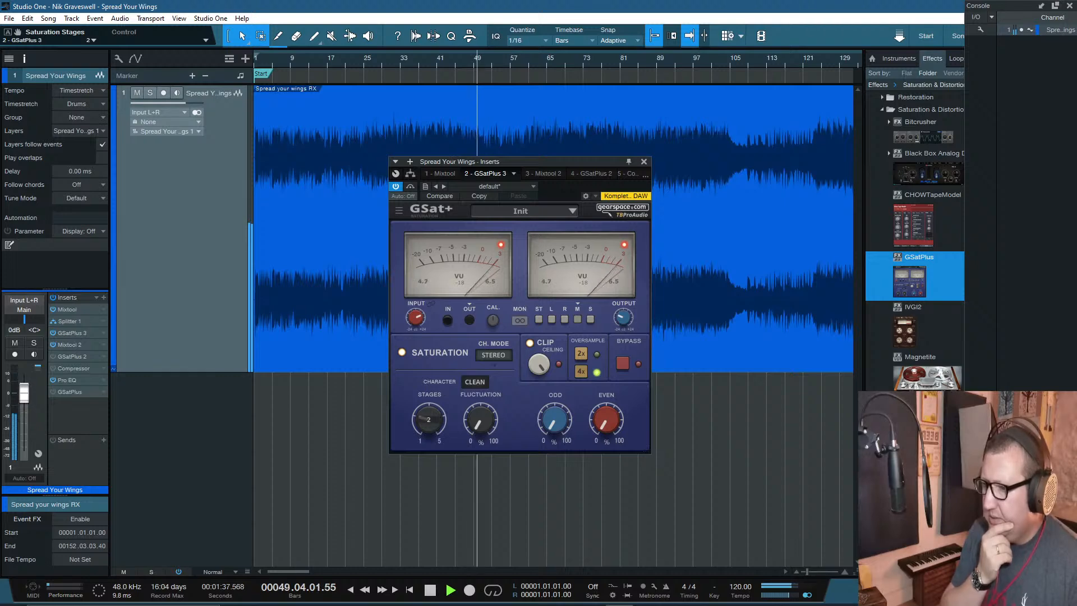
left_click_drag(429, 420, 480, 405)
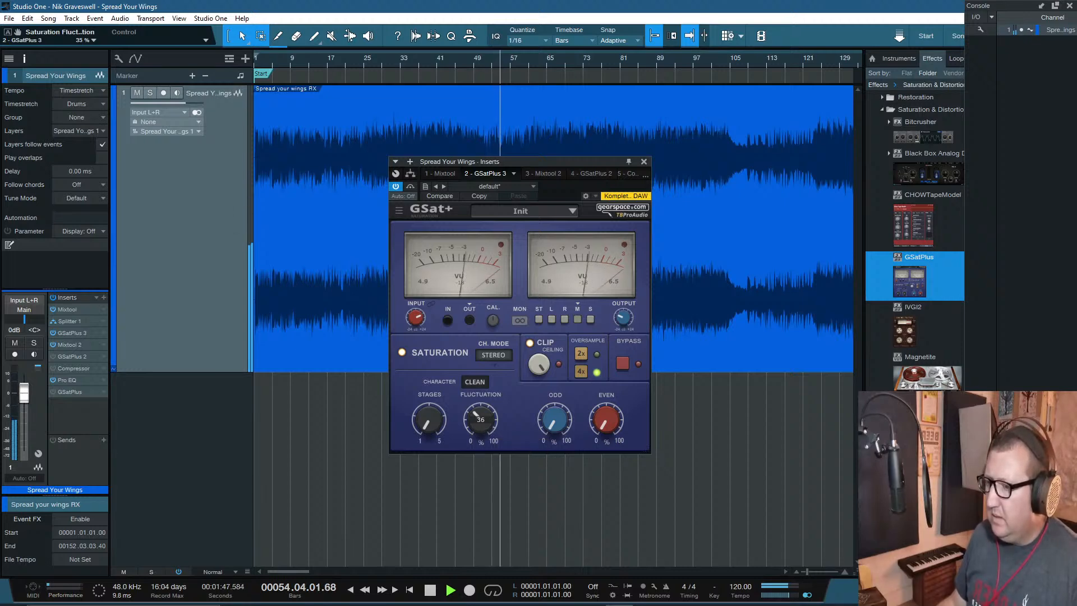
left_click_drag(482, 428, 483, 408)
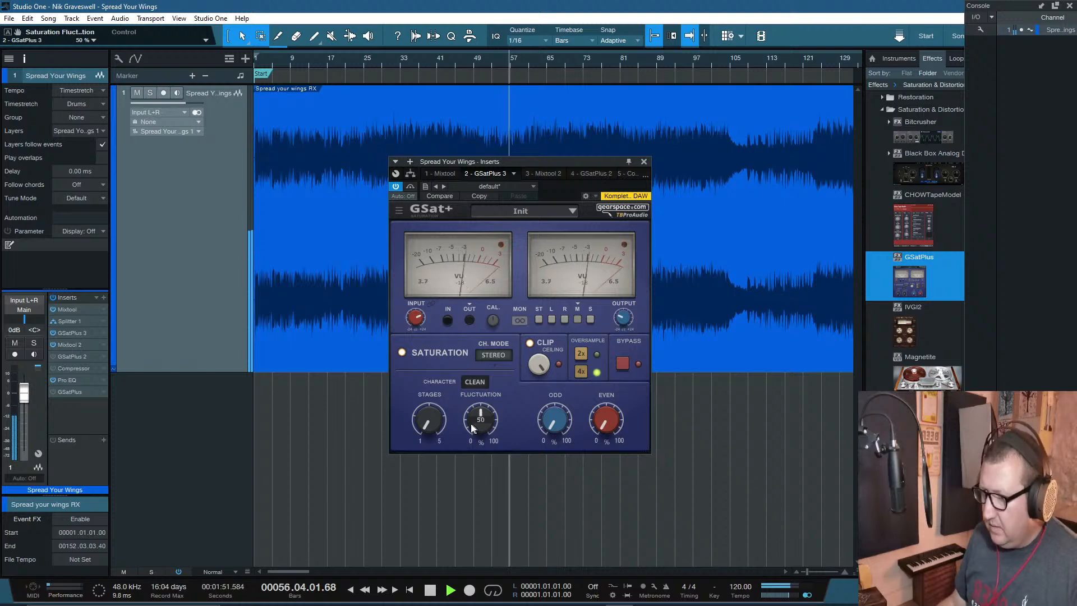
Step: Raise the saturation stages to 2 and on to 3, try the fluctuation at 80%, and set it back to 50%
mouse_move(432, 422)
left_click_drag(433, 426, 432, 418)
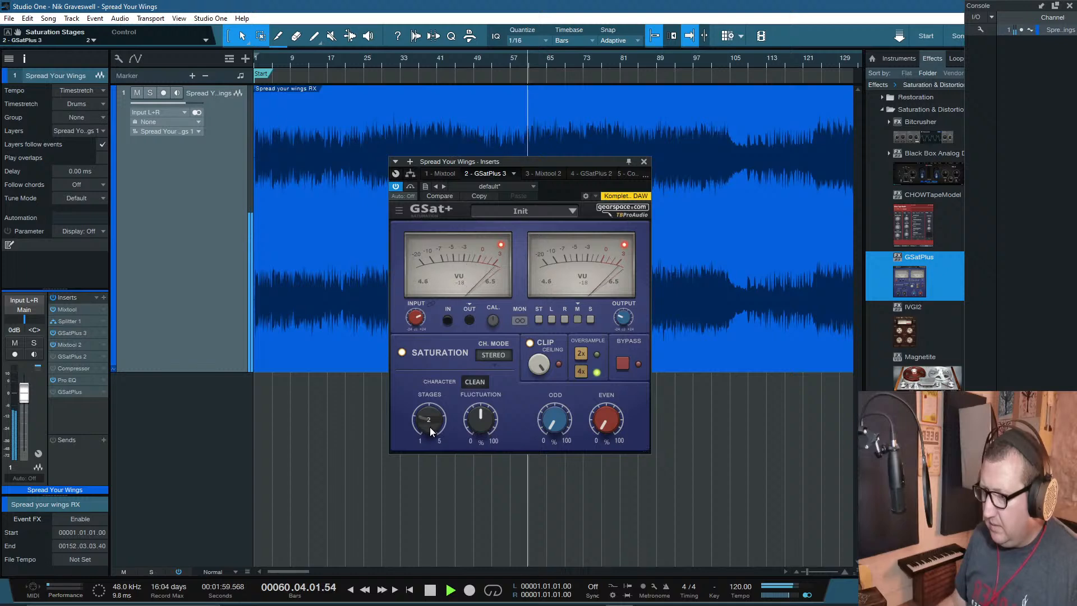
left_click_drag(429, 426, 480, 406)
left_click(479, 422)
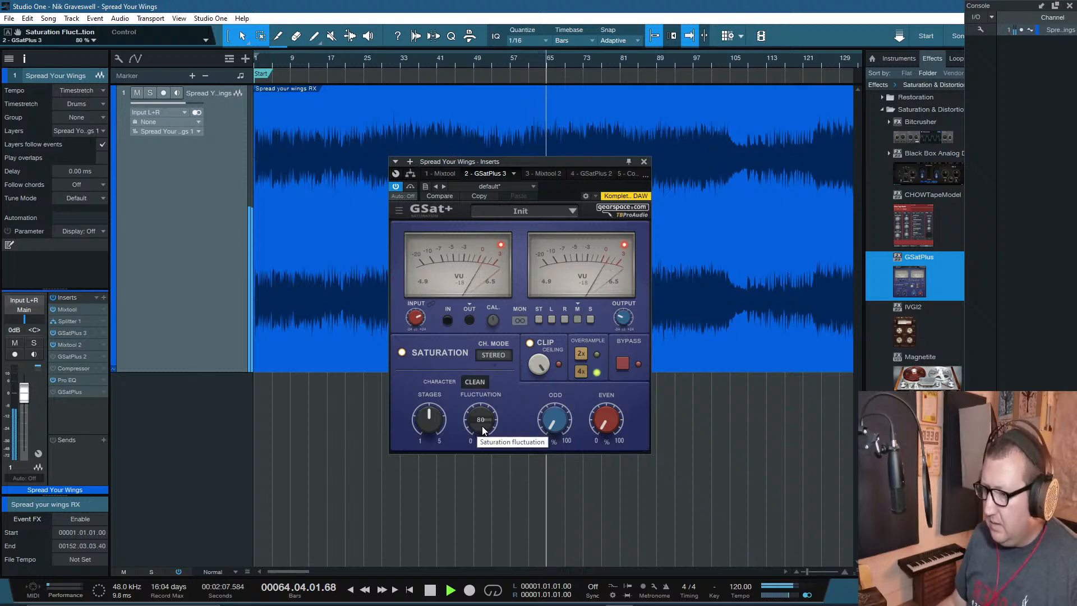
left_click_drag(483, 426, 482, 442)
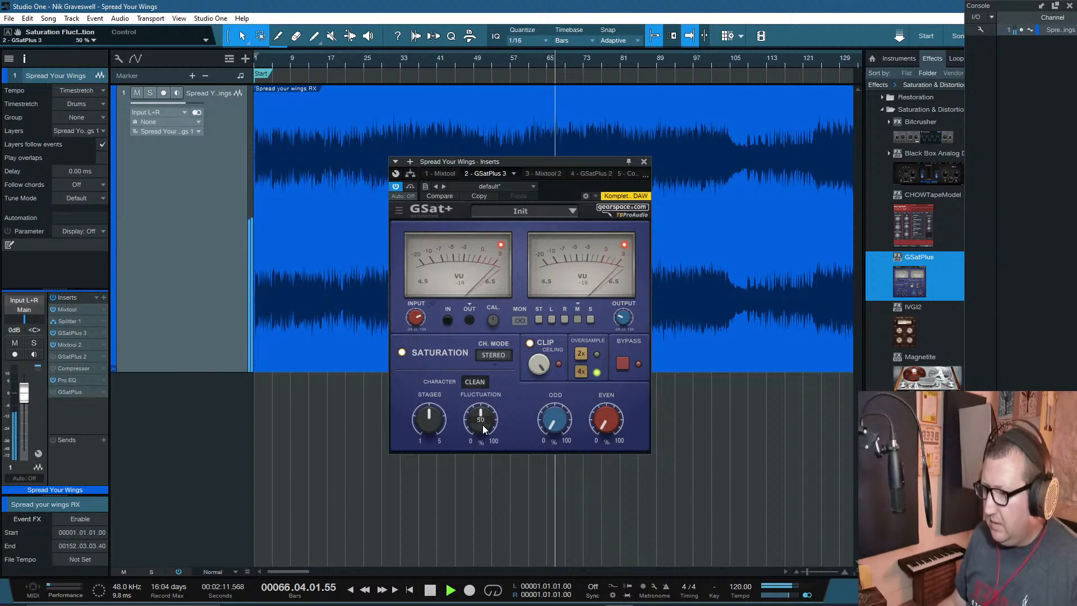
Step: Replay the song from bar 27, sweep the saturation fluctuation up to 91%, and return it to 50%
key("space")
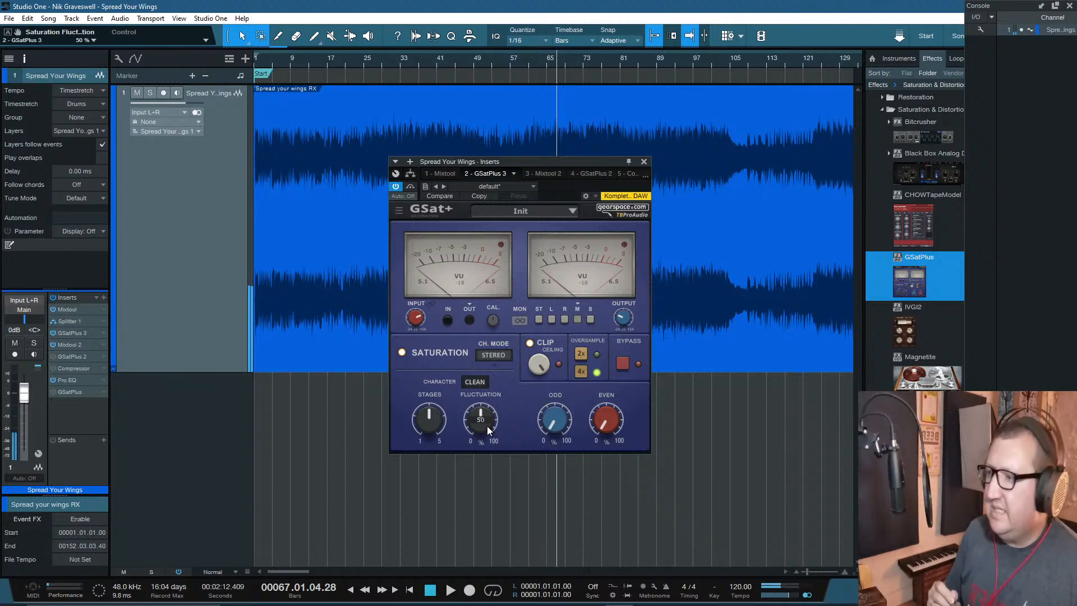
left_click(373, 60)
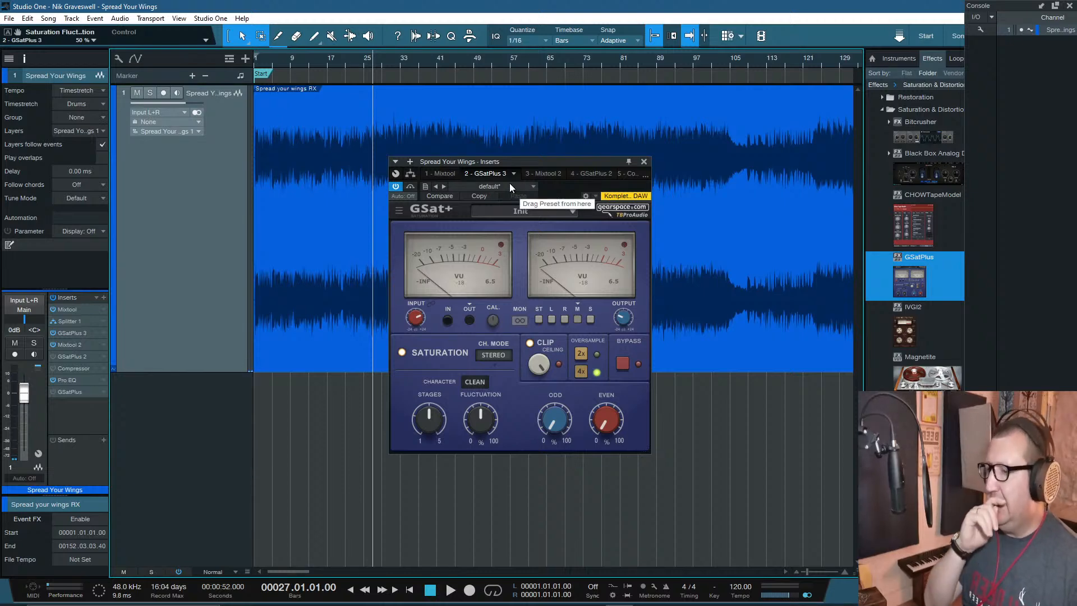
mouse_move(490, 421)
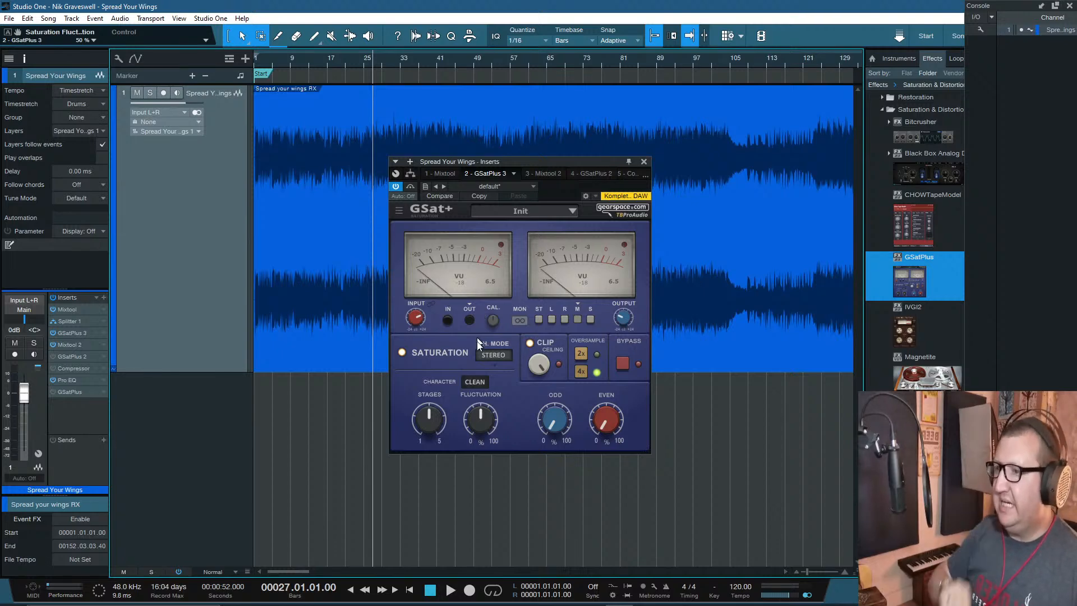
key("space")
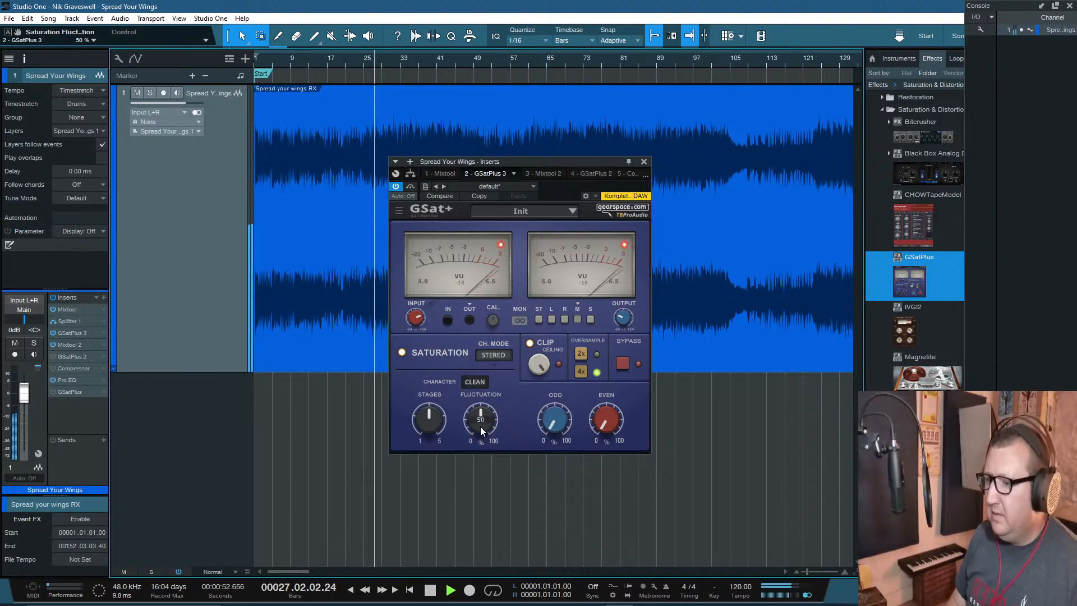
left_click_drag(480, 427, 480, 369)
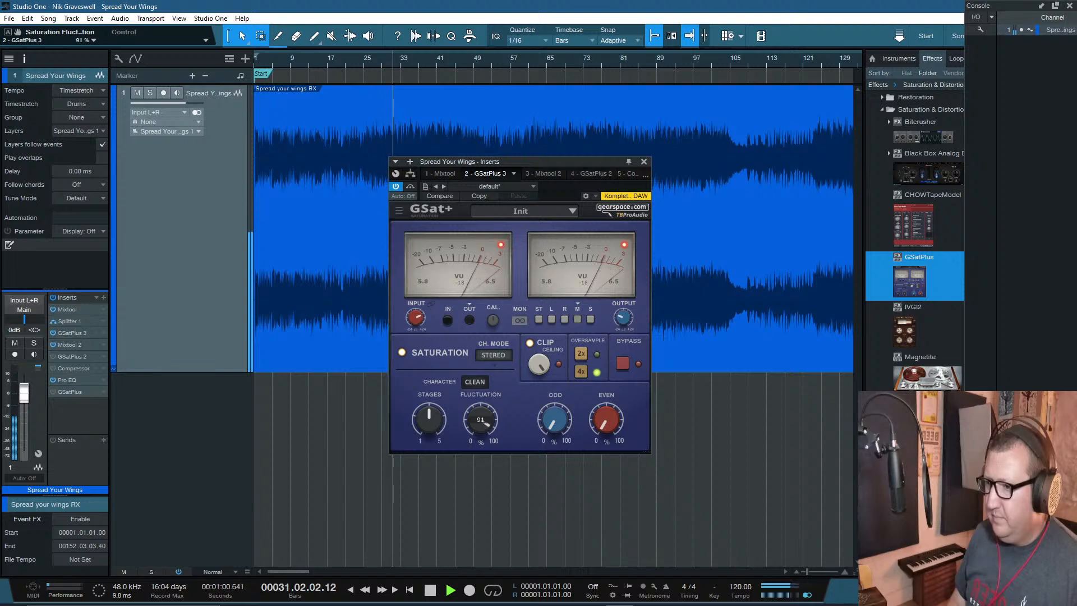
left_click_drag(480, 369, 480, 425)
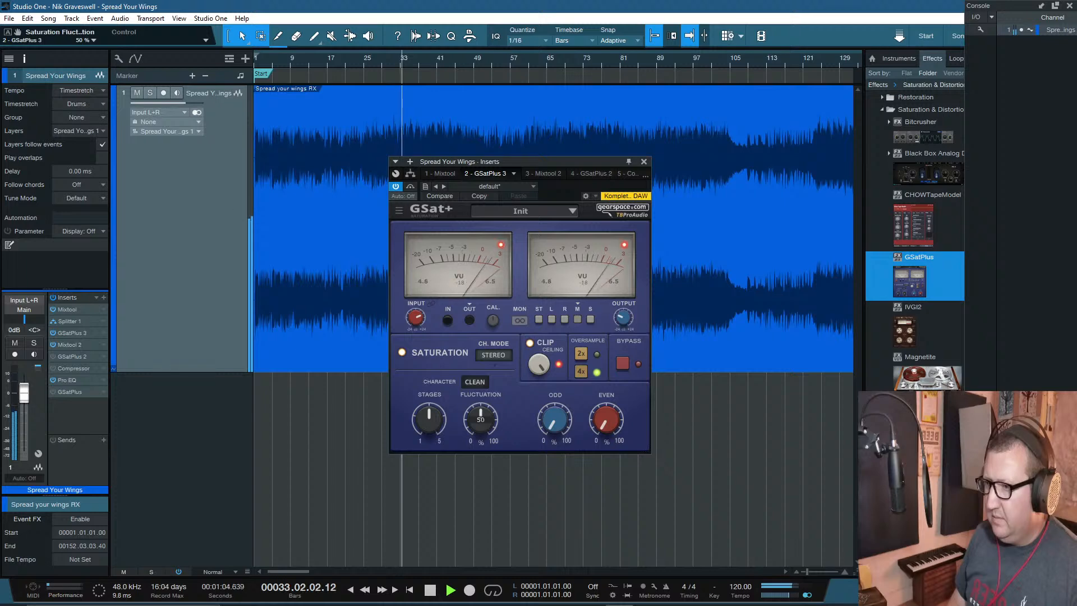
mouse_move(480, 424)
left_mouse_down()
mouse_move(480, 369)
mouse_move(480, 423)
left_mouse_up()
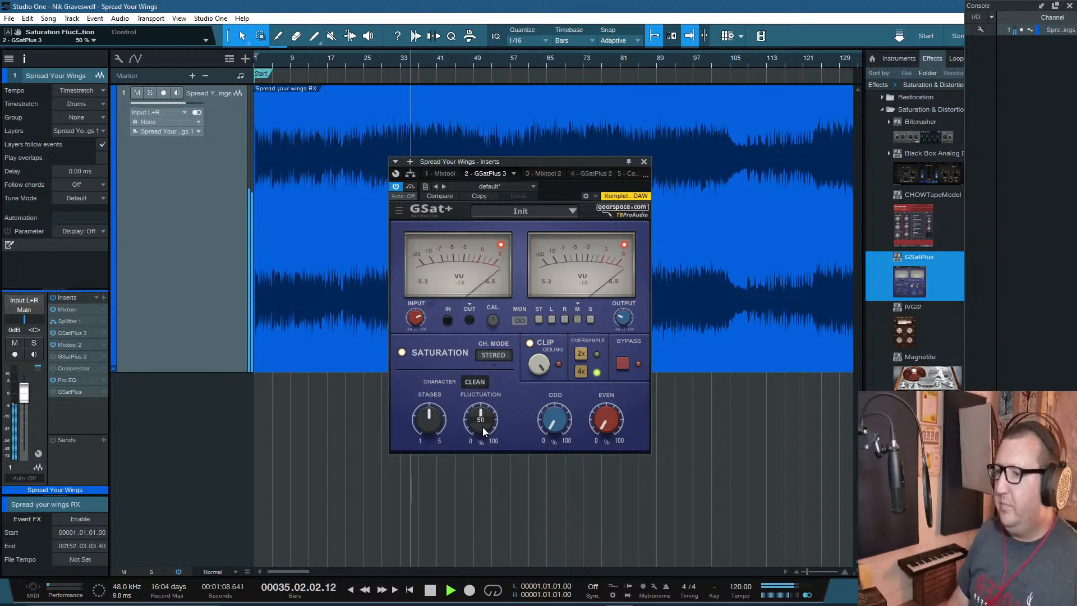
Step: Lower the saturation fluctuation below 50% and raise the saturation stages to 5
left_click_drag(480, 415, 423, 425)
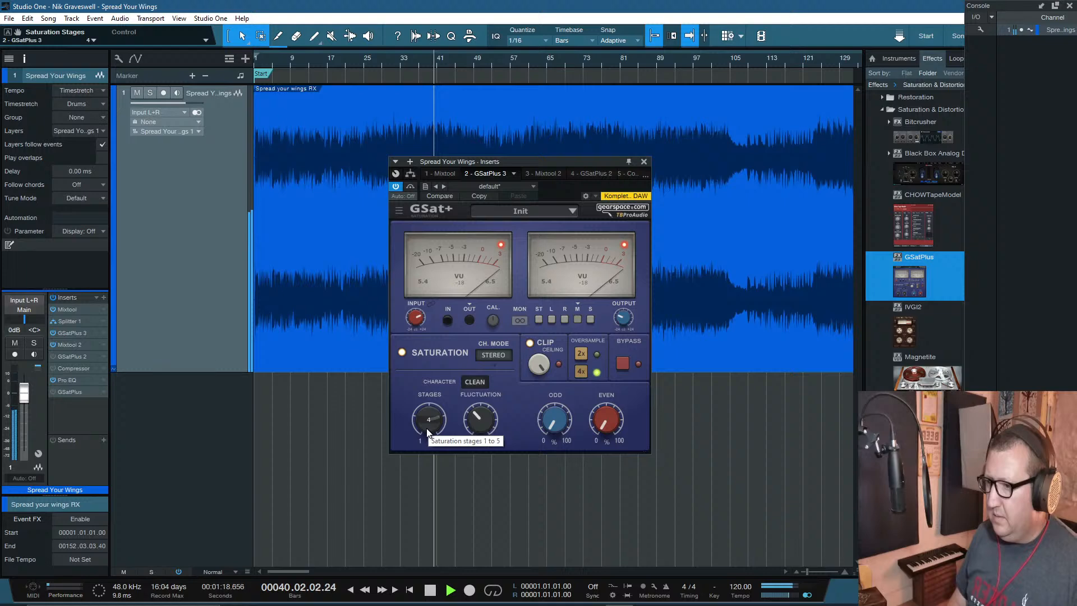
left_click_drag(428, 432, 427, 428)
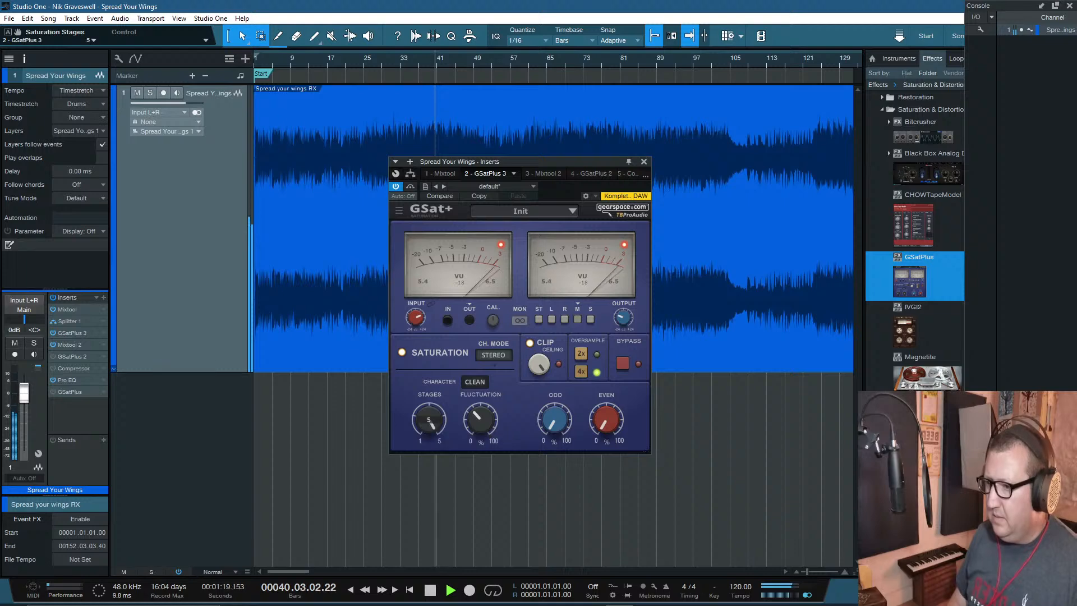
Step: Compare the sound with the saturation section off and on and with GSatPlus 3 bypassed, leaving it bypassed and stopping playback
left_click(402, 352)
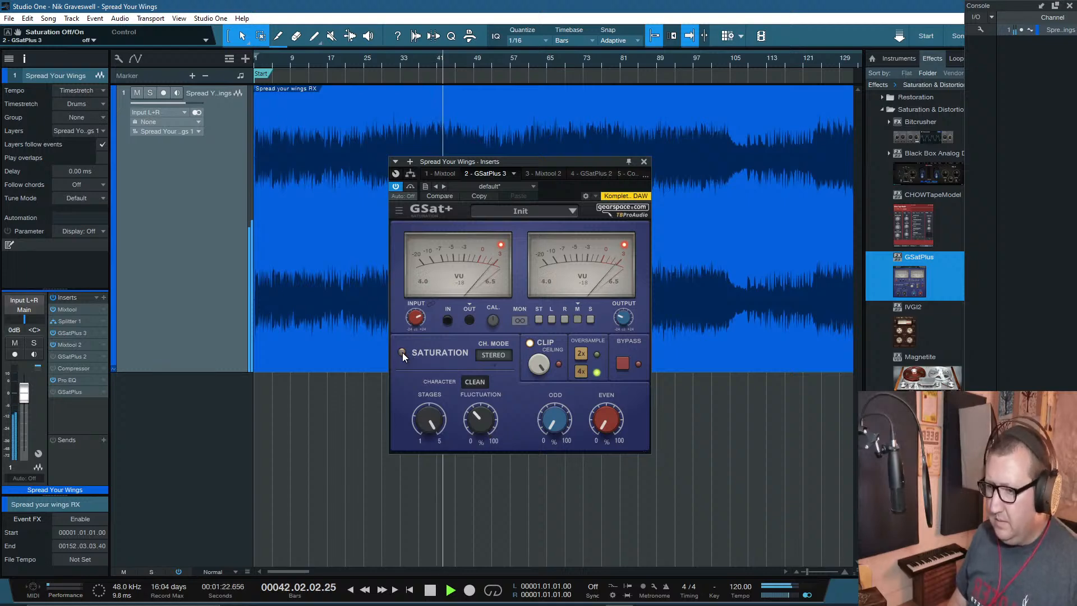
left_click(402, 351)
left_click(622, 363)
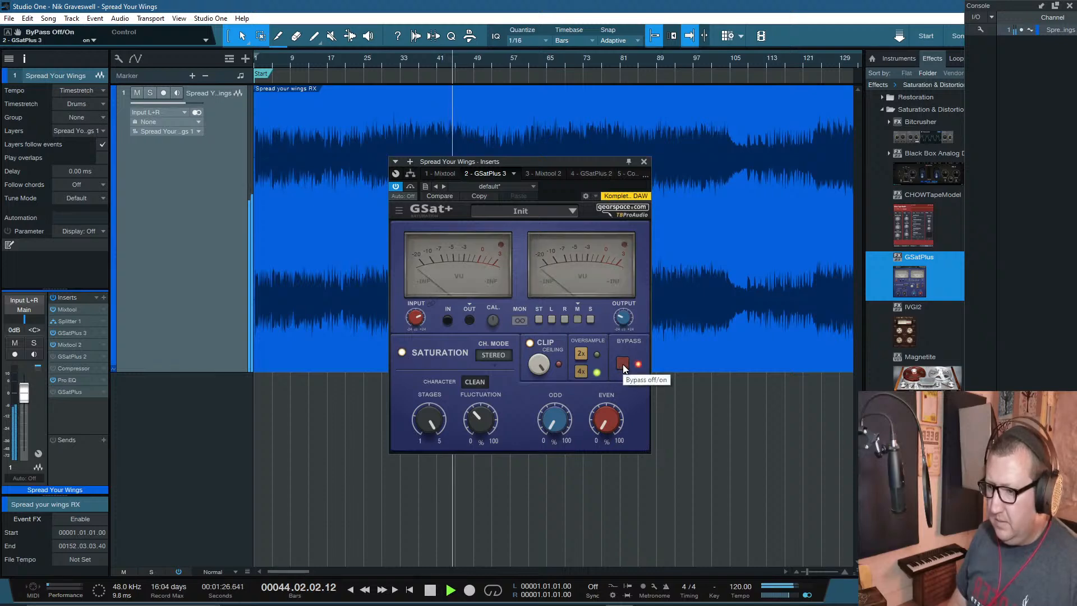
left_click(623, 365)
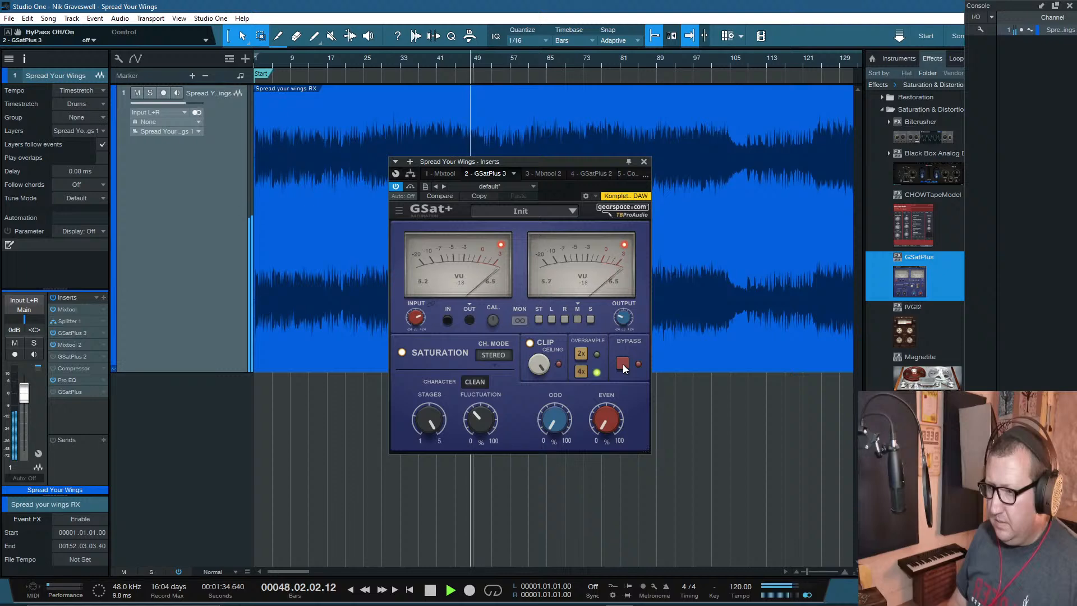
left_click(622, 364)
key("space")
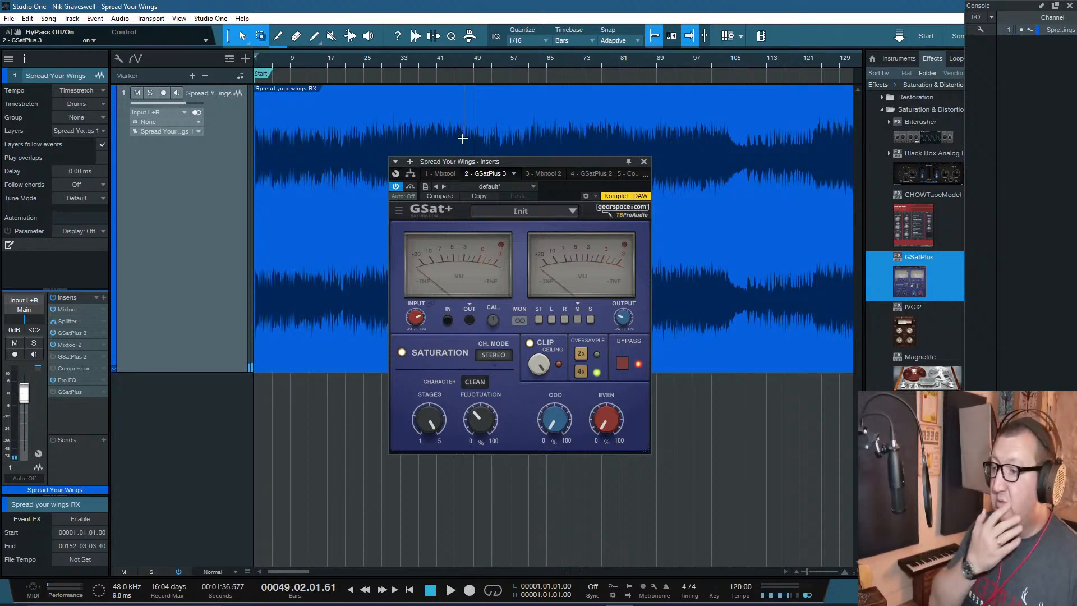
Step: Play the song from bar 32 and toggle the GSatPlus 3 bypass repeatedly to compare processed and dry sound
left_click(396, 67)
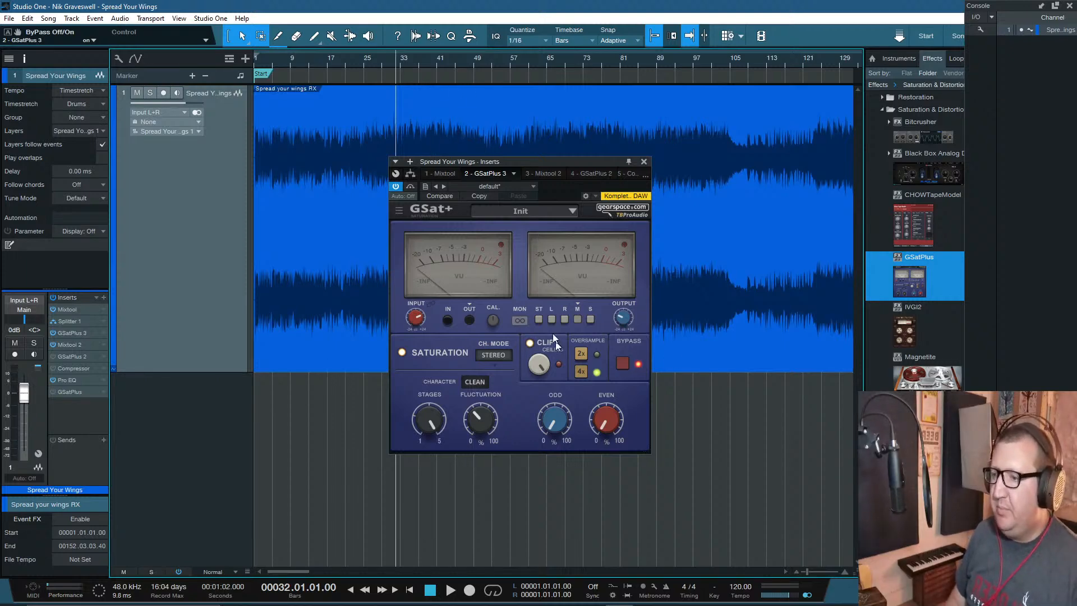
key("space")
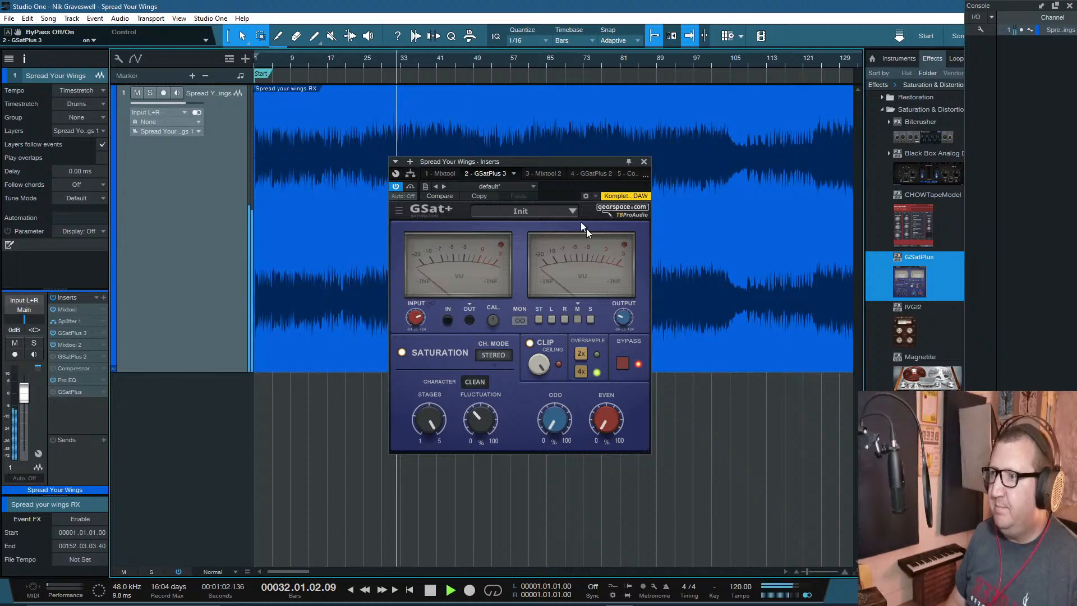
left_click(623, 365)
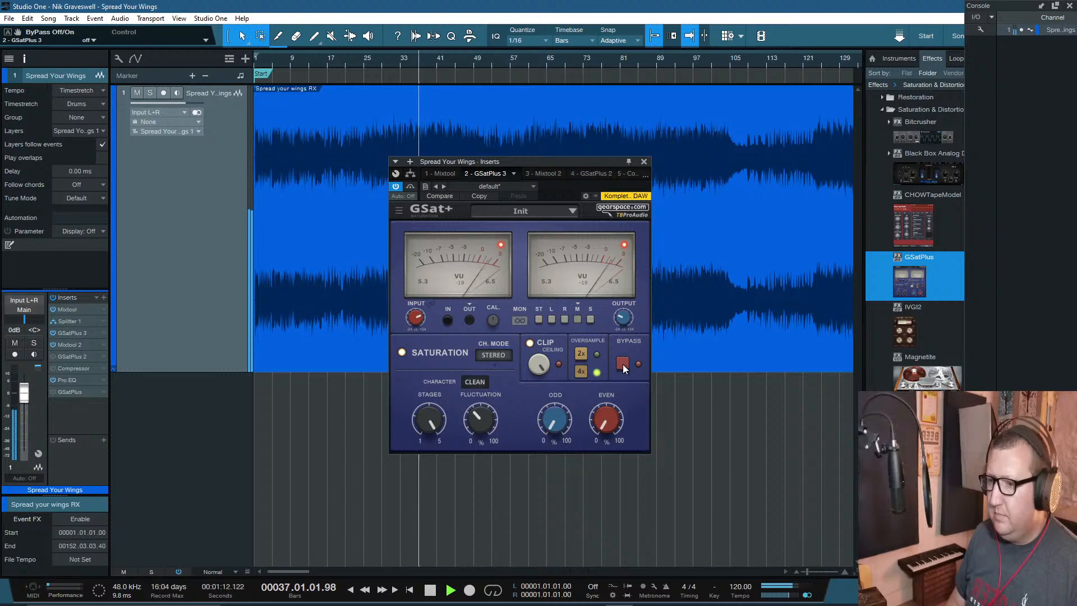
left_click(623, 364)
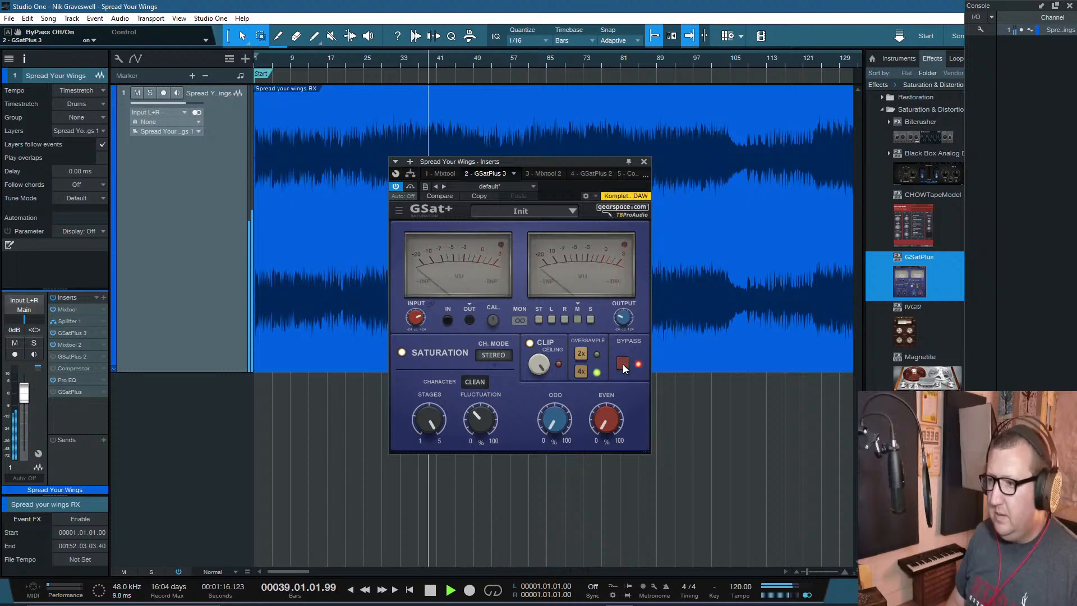
left_click(623, 364)
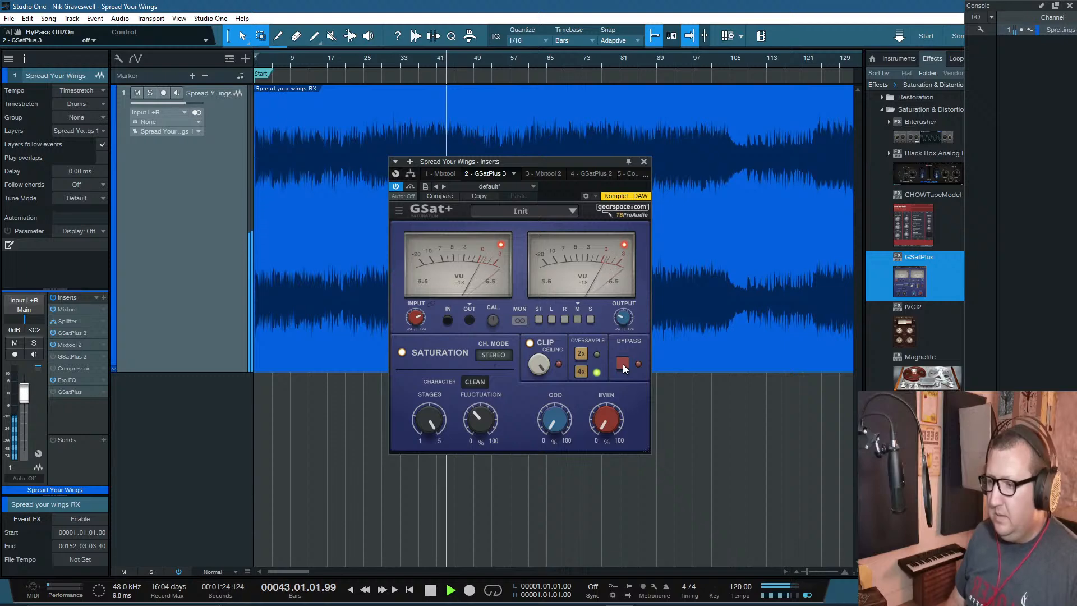
left_click(623, 365)
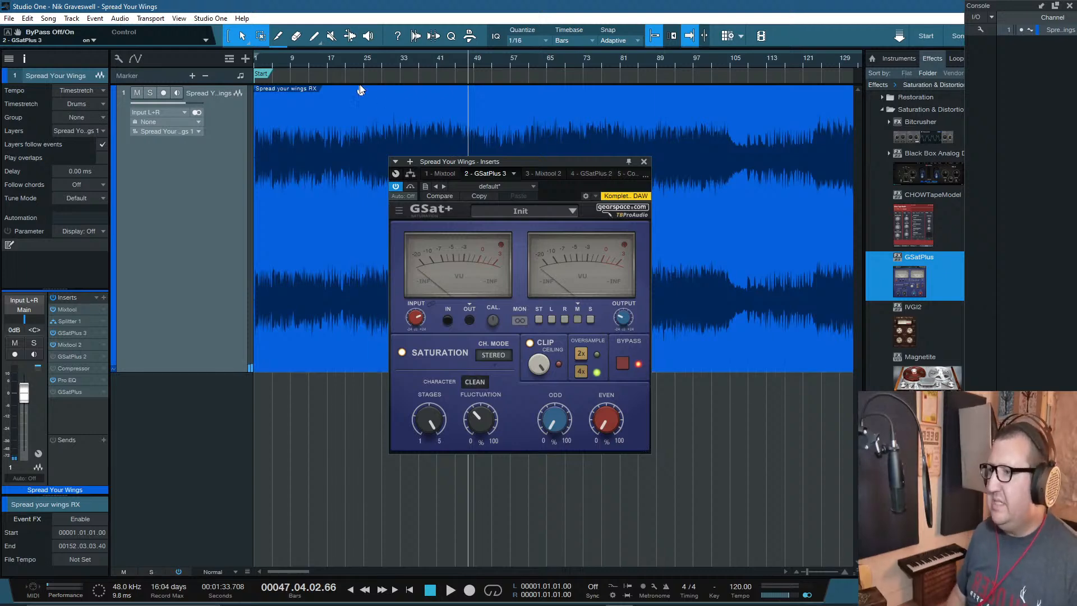
Step: Set the saturation character to Warm with 1 stage and 0% fluctuation, and play from bar 25 with bypass off
left_click(366, 63)
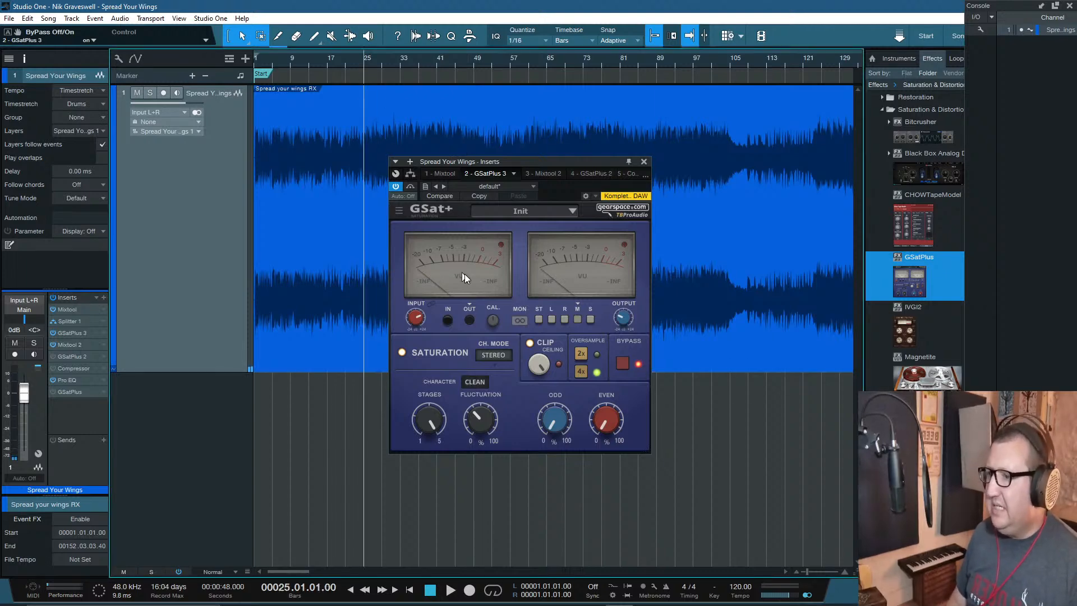
left_click(473, 382)
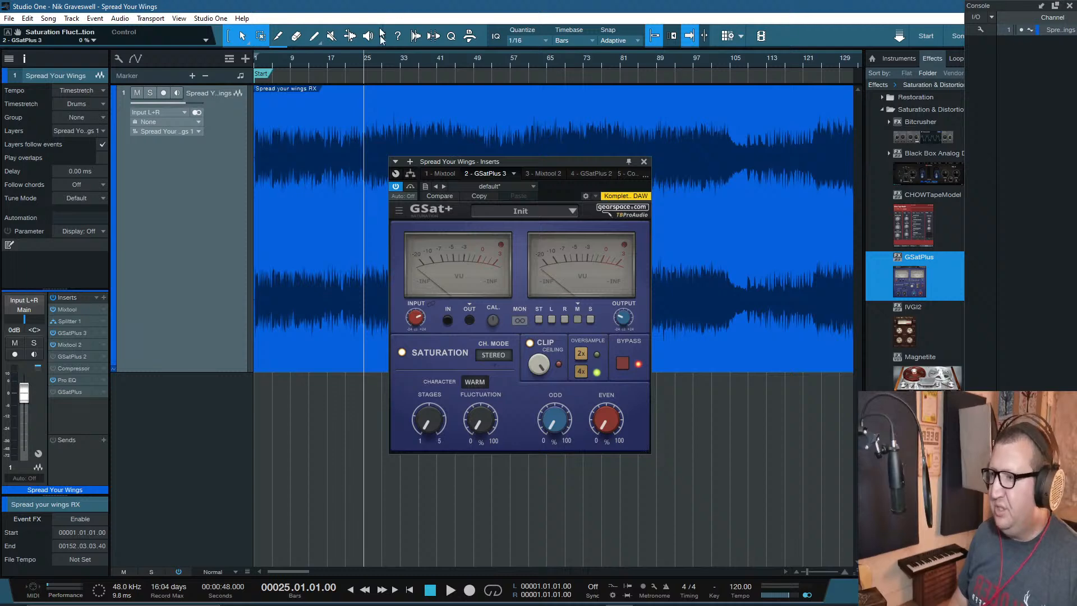
key("space")
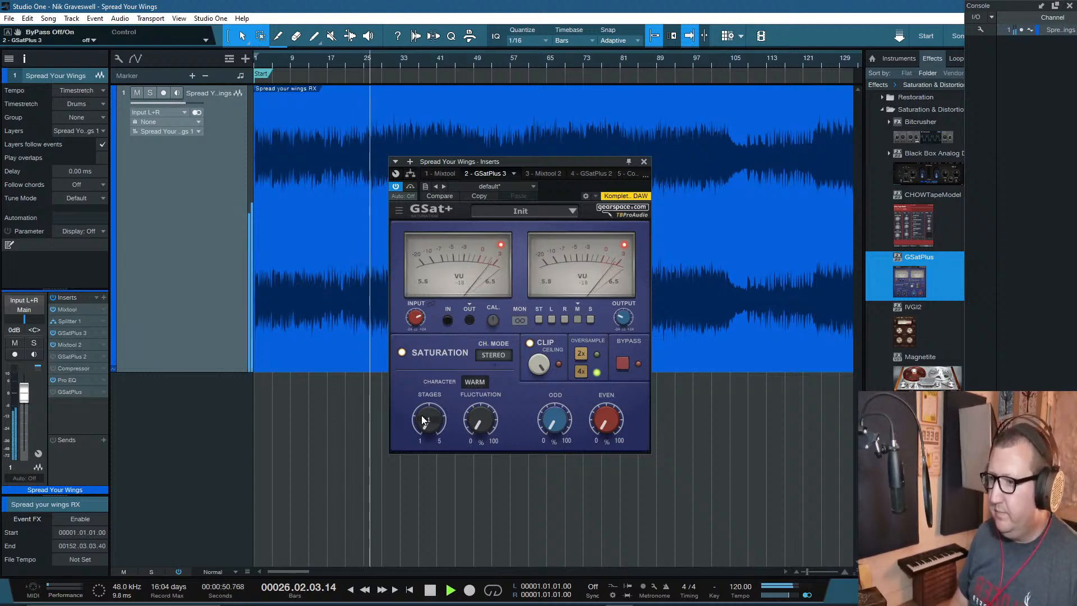
Step: Try the Warm saturation with 2 stages and 35% fluctuation while the song plays
left_click_drag(430, 428, 430, 404)
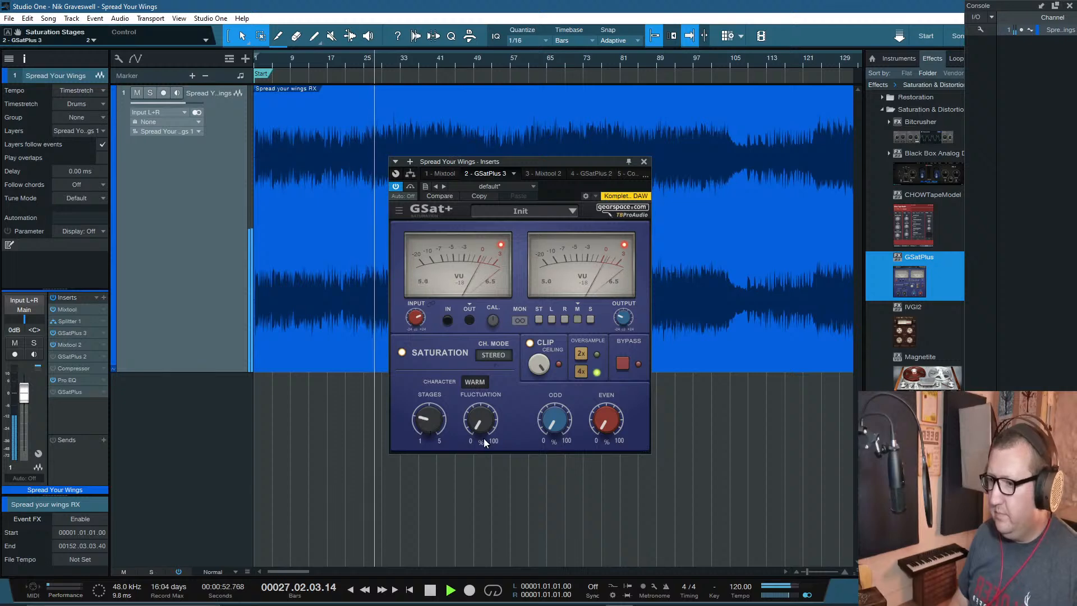
left_click_drag(482, 429, 482, 396)
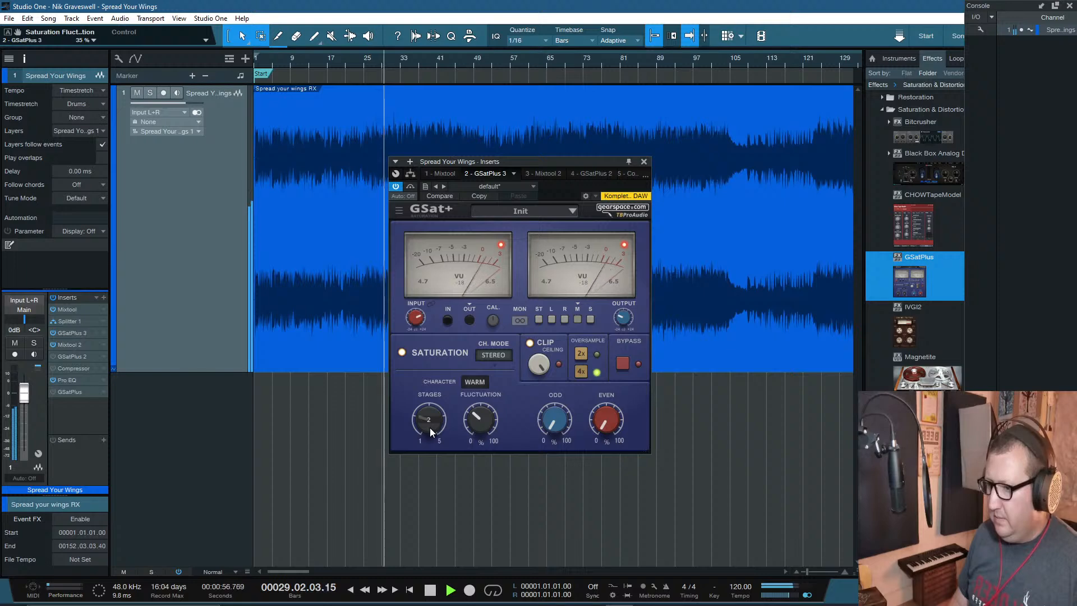
left_click_drag(429, 421, 429, 415)
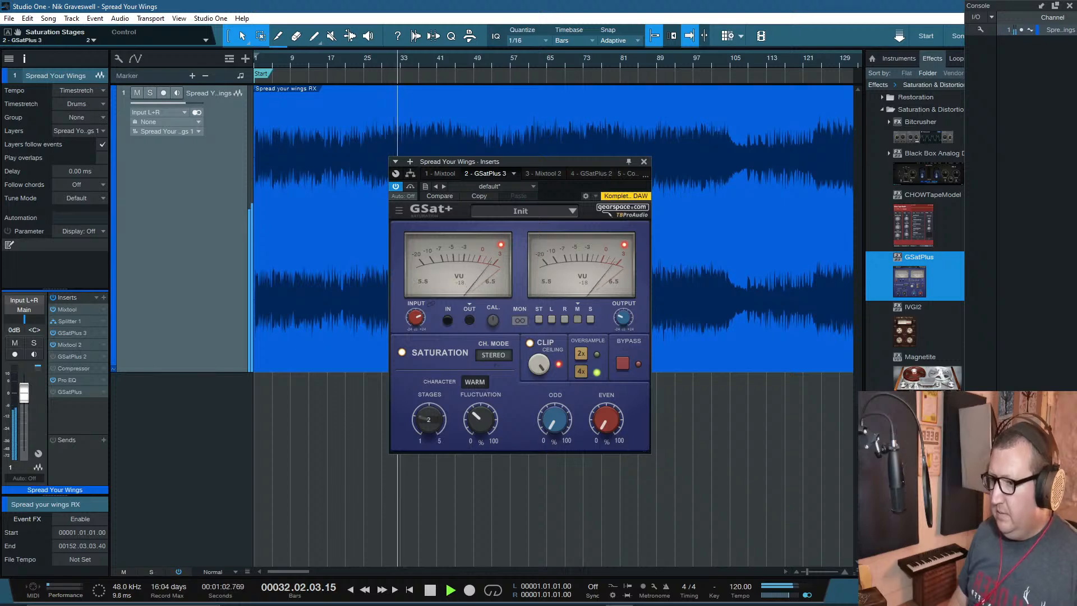
Step: Reset the fluctuation to 0% and the stages to 1, then raise the saturation stages to 2
double_click(479, 425)
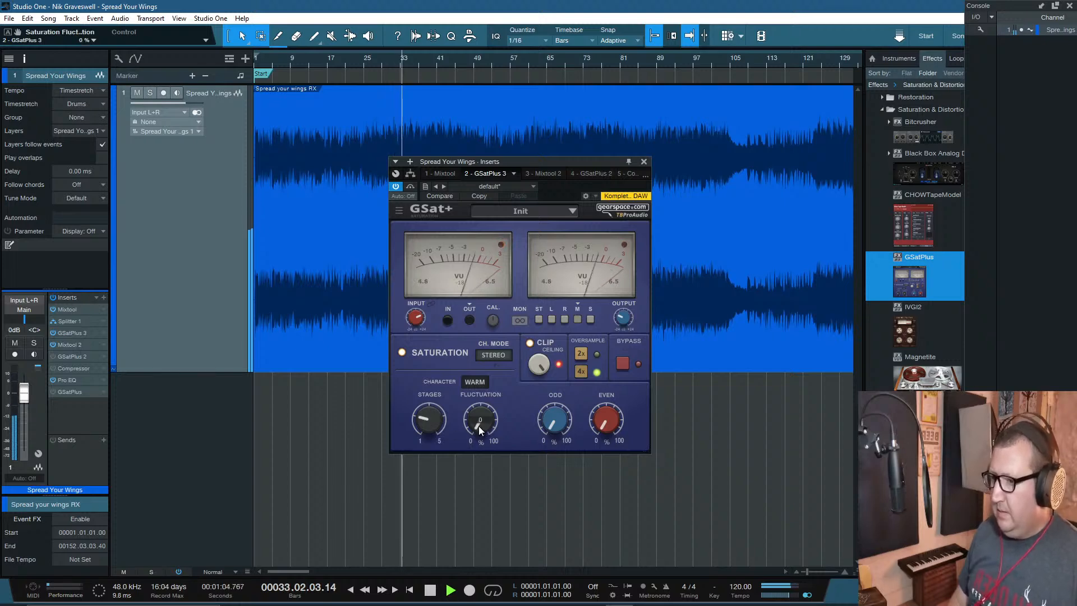
double_click(426, 424)
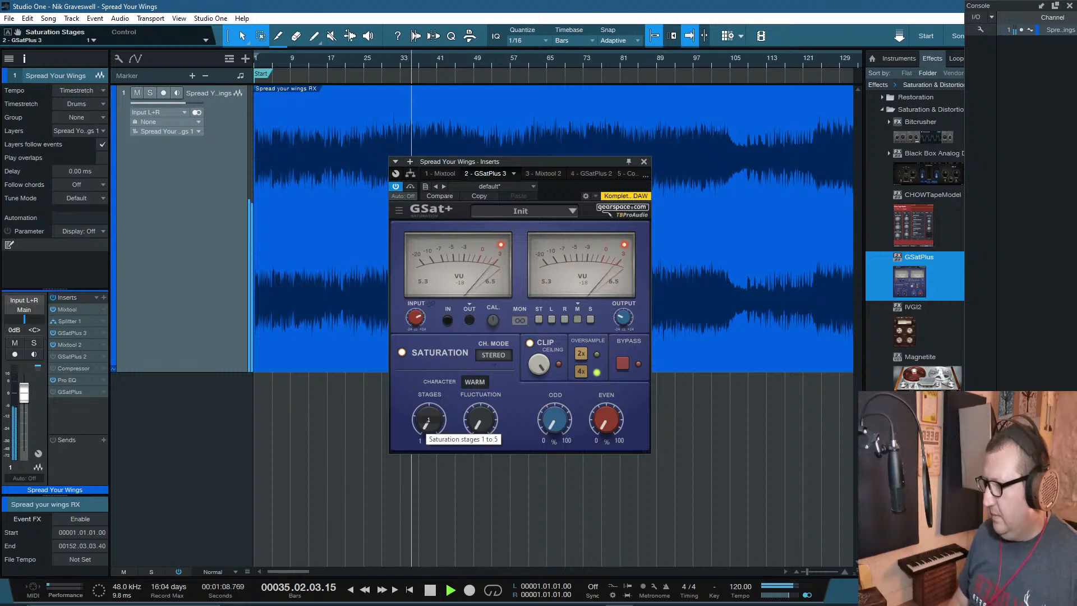
scroll(428, 424, "up", 1)
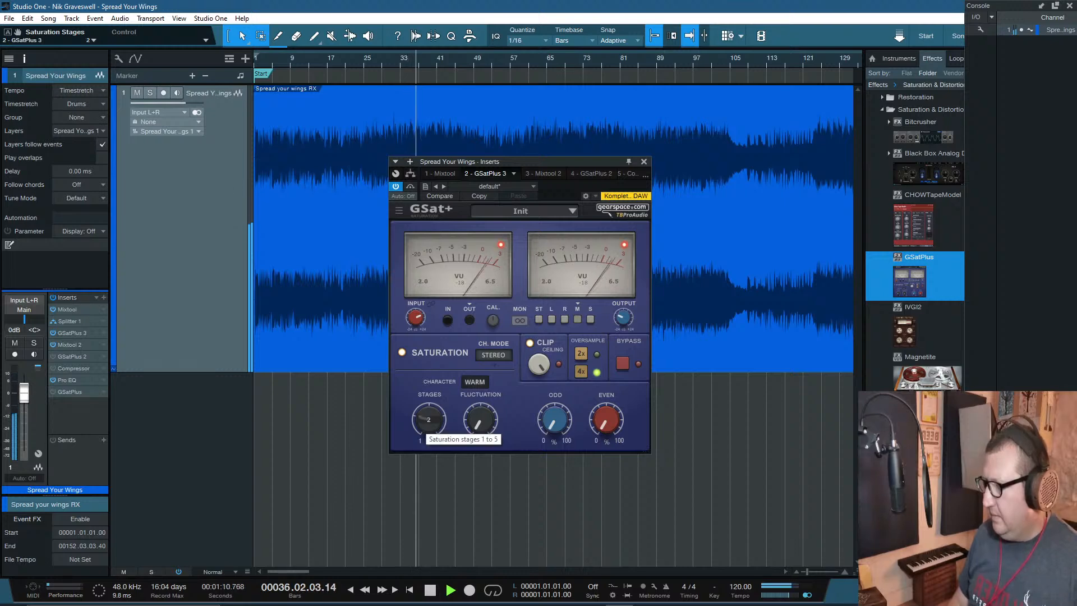
Step: Raise the Warm saturation stages through 3 and 4 to 5, and try fluctuation at 50% and 100% while the song plays
scroll(427, 424, "up", 1)
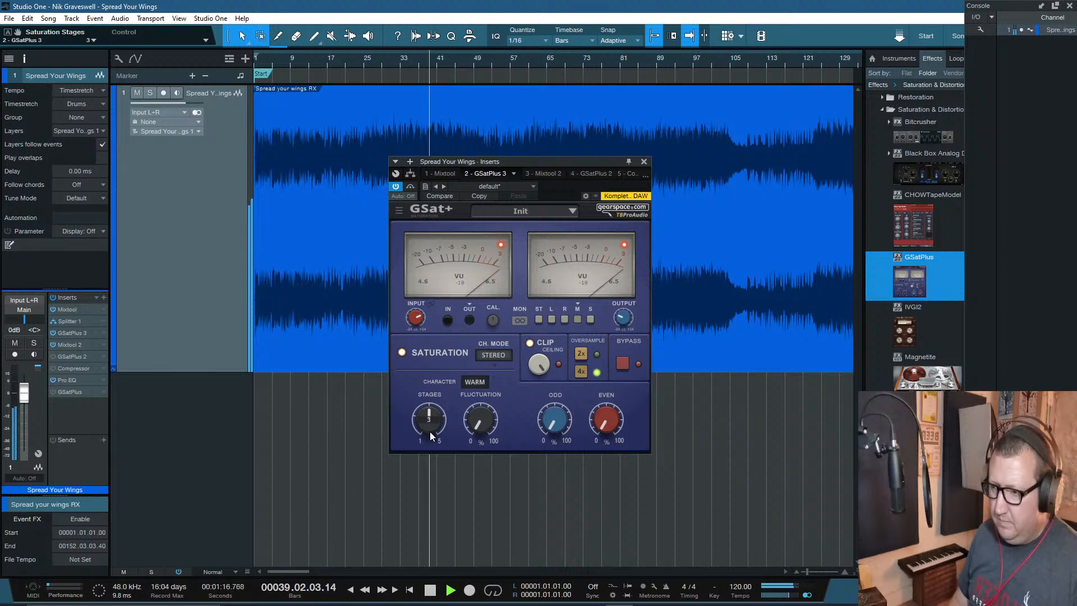
scroll(429, 428, "up", 1)
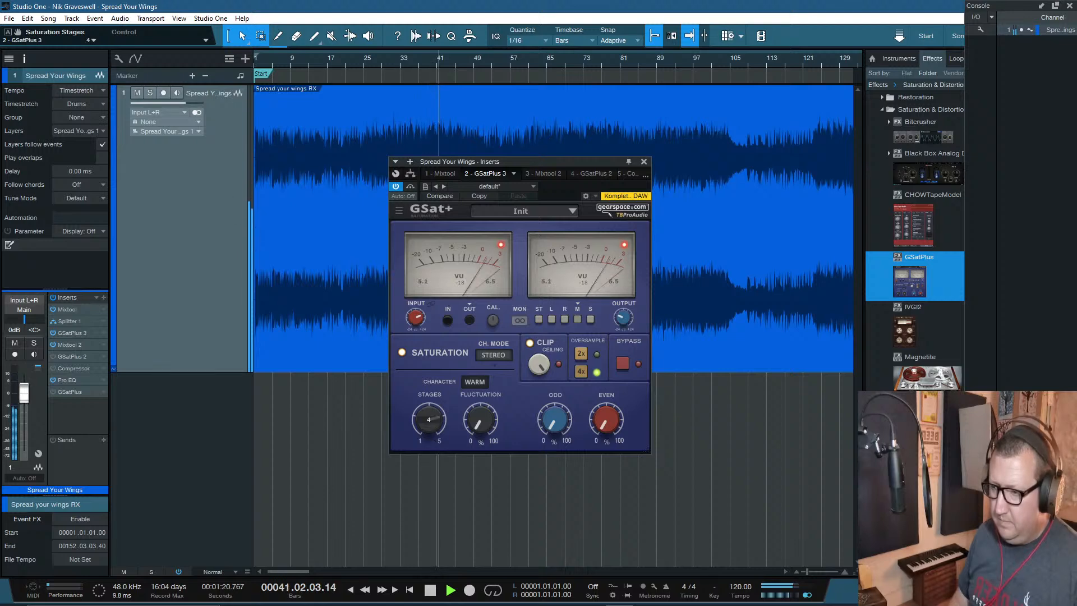
left_click_drag(430, 428, 429, 399)
left_click_drag(481, 425, 480, 363)
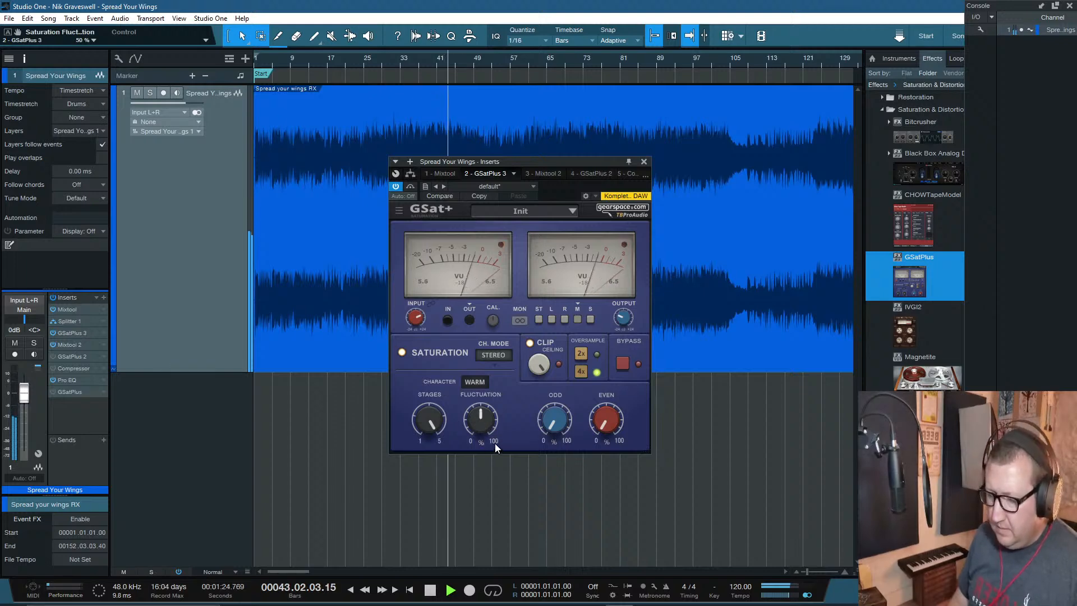
mouse_move(483, 428)
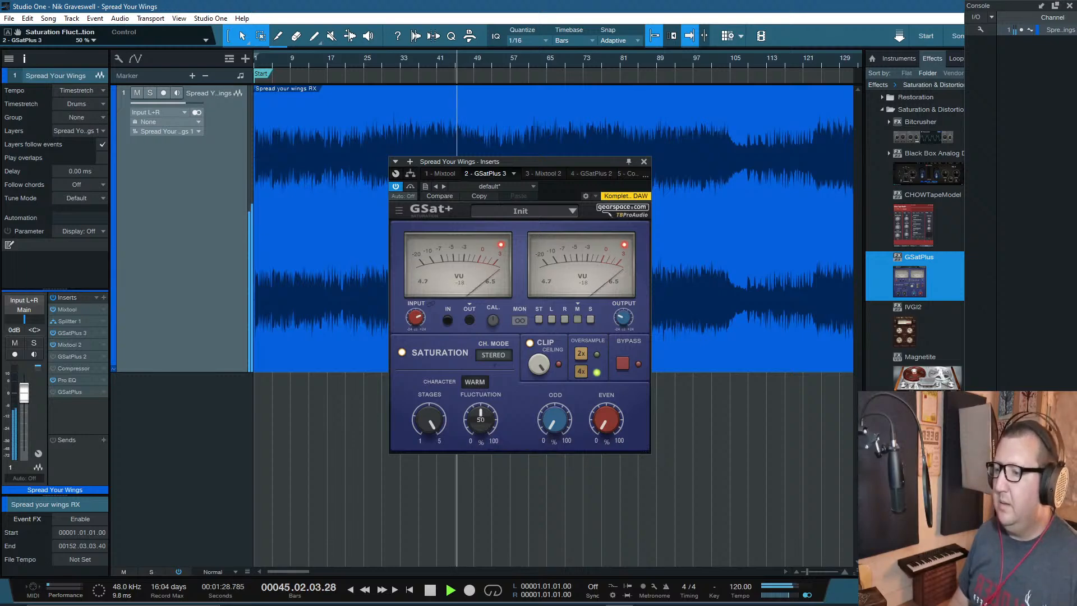
left_click_drag(482, 422, 482, 362)
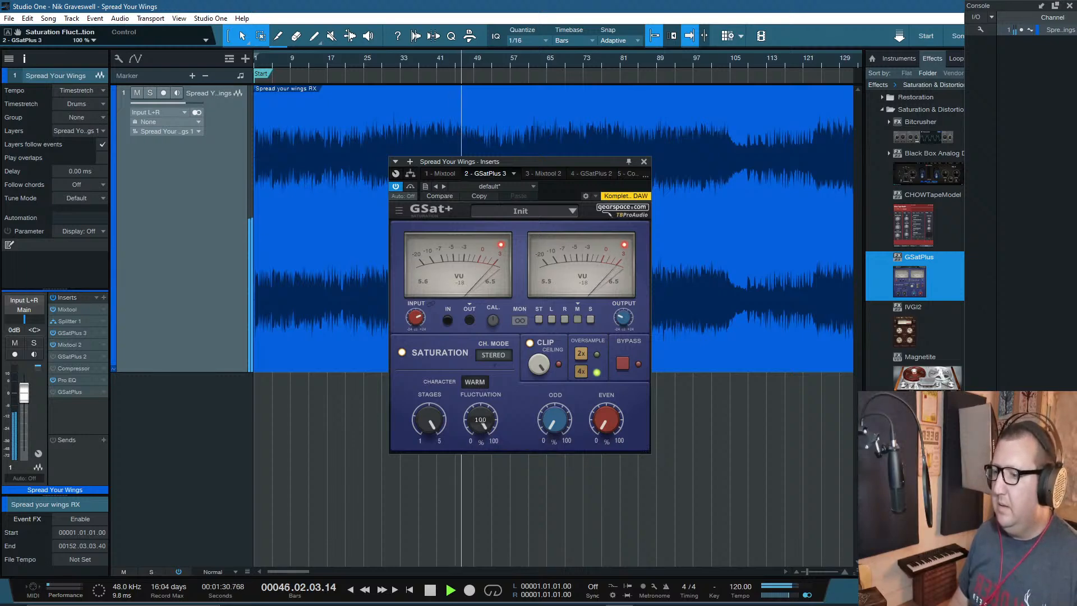
Step: Replay the song from about bar 29, resetting the fluctuation to 0% and lowering the saturation stages to 2
left_click(383, 63)
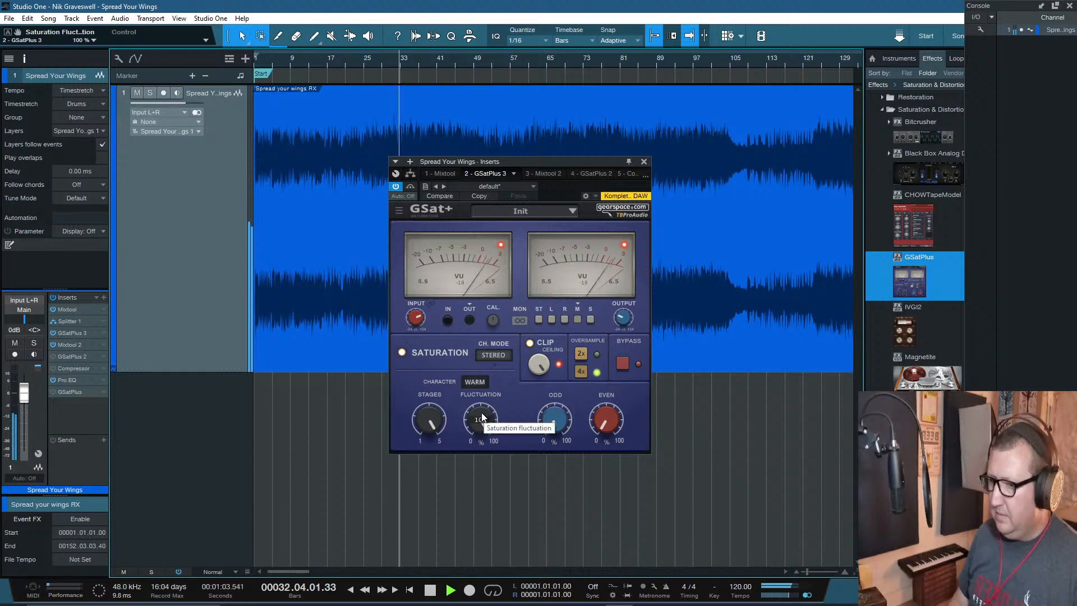
left_click_drag(481, 417, 481, 530)
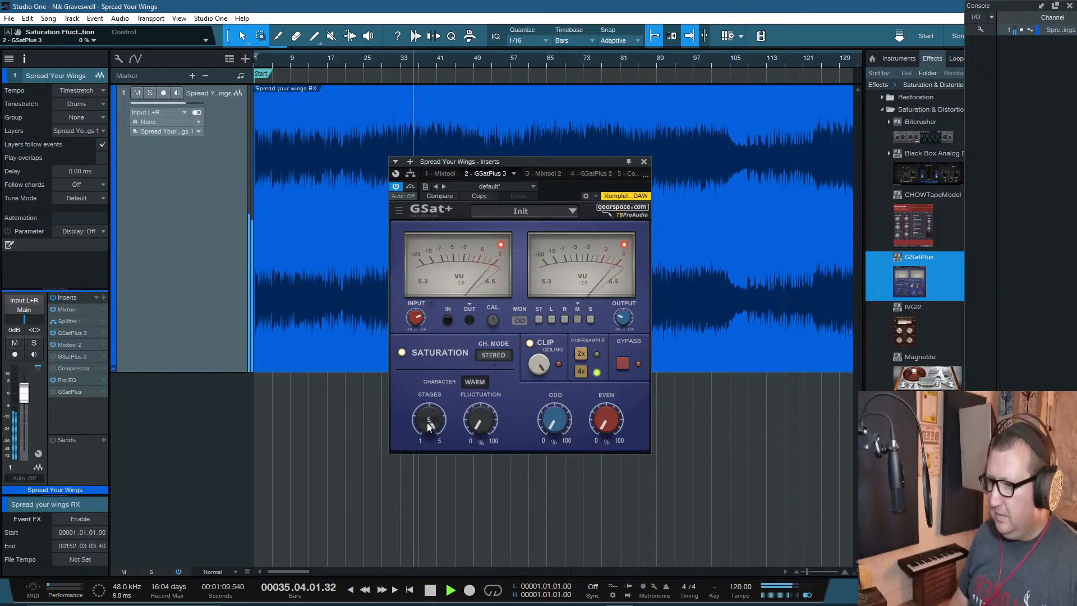
left_click_drag(429, 412, 429, 482)
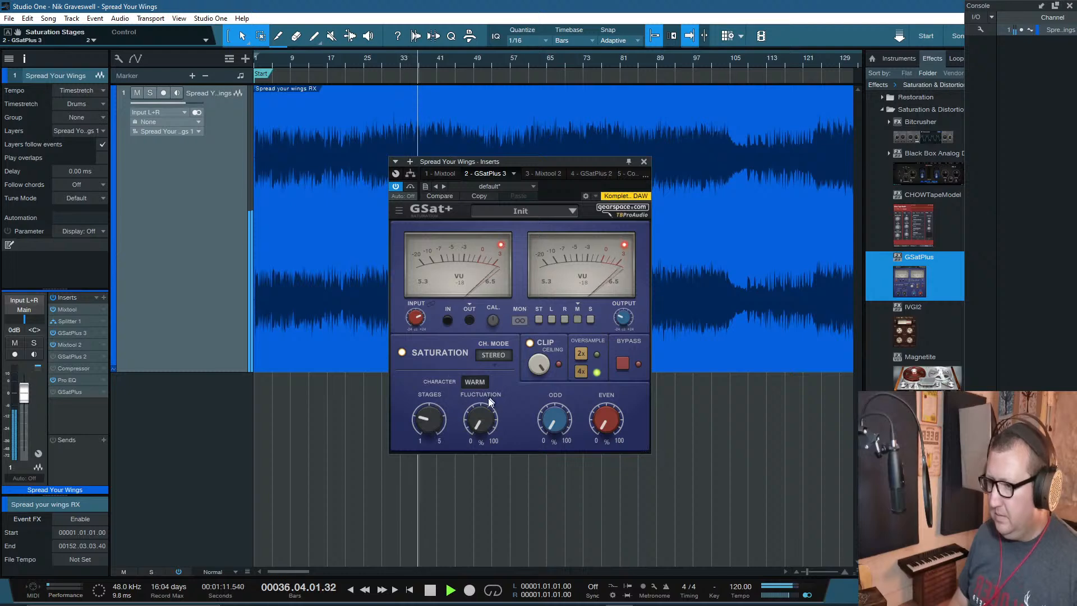
Step: Try the 2-stage Warm saturation with 50% and 100% fluctuation, reset the fluctuation to 0%, and stop playback
left_click_drag(479, 420, 479, 389)
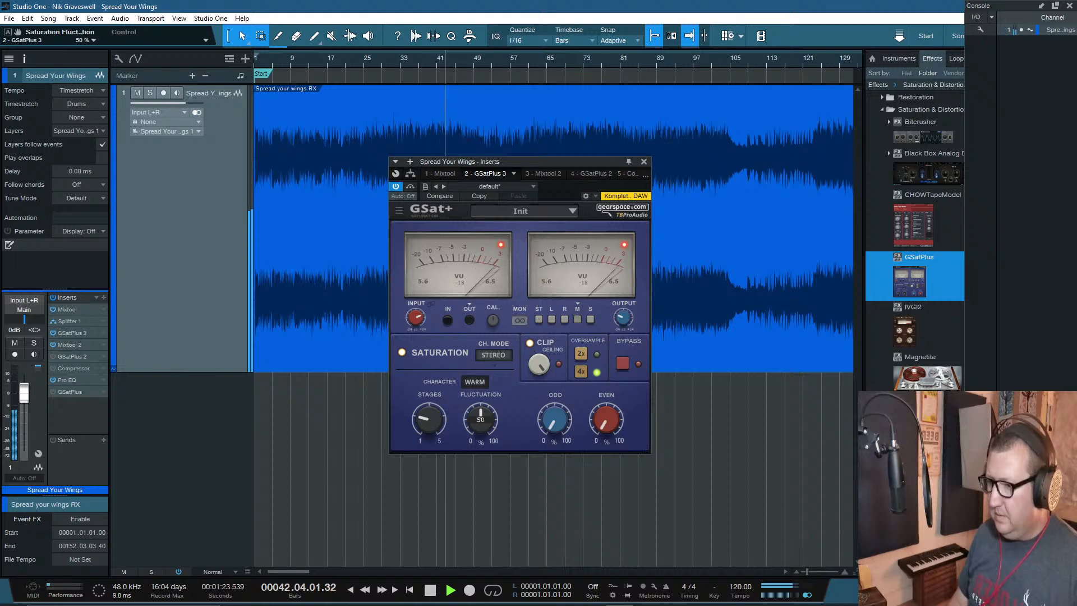
left_click_drag(480, 419, 481, 364)
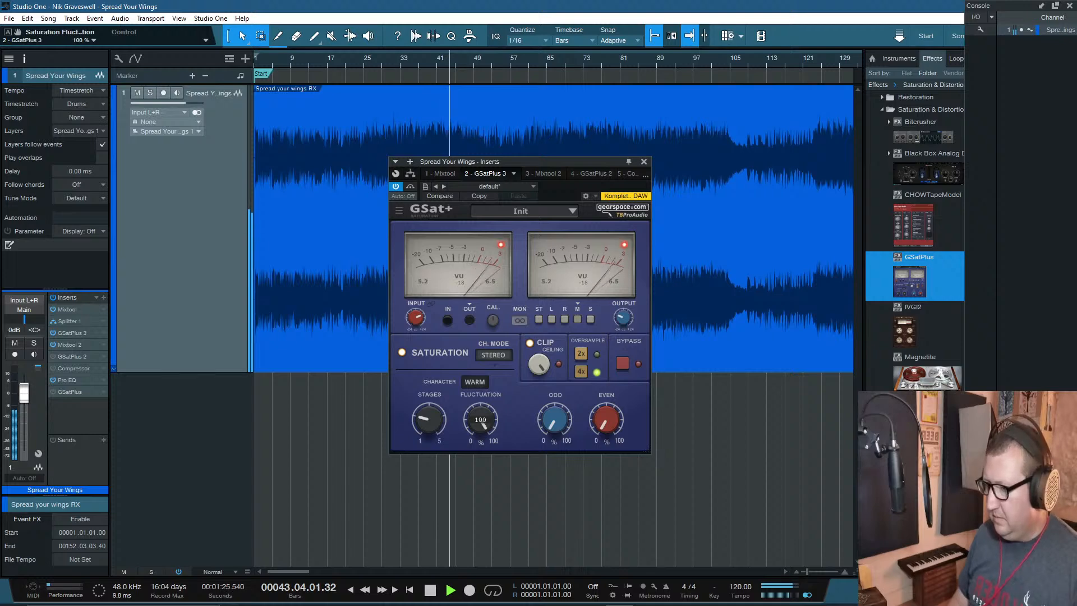
left_click_drag(481, 419, 481, 527)
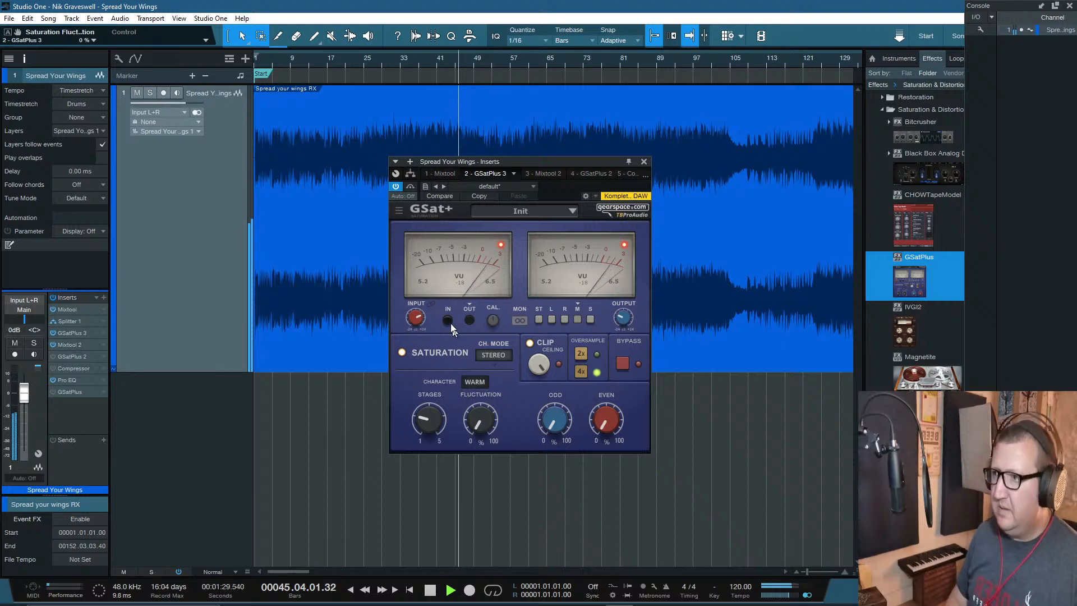
left_click(53, 379)
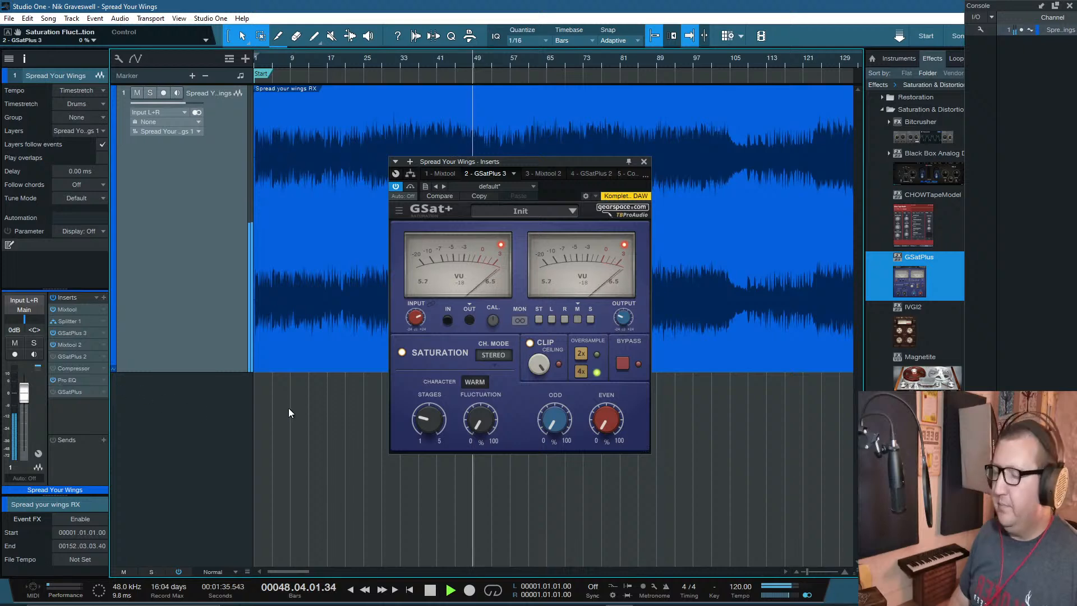
key("space")
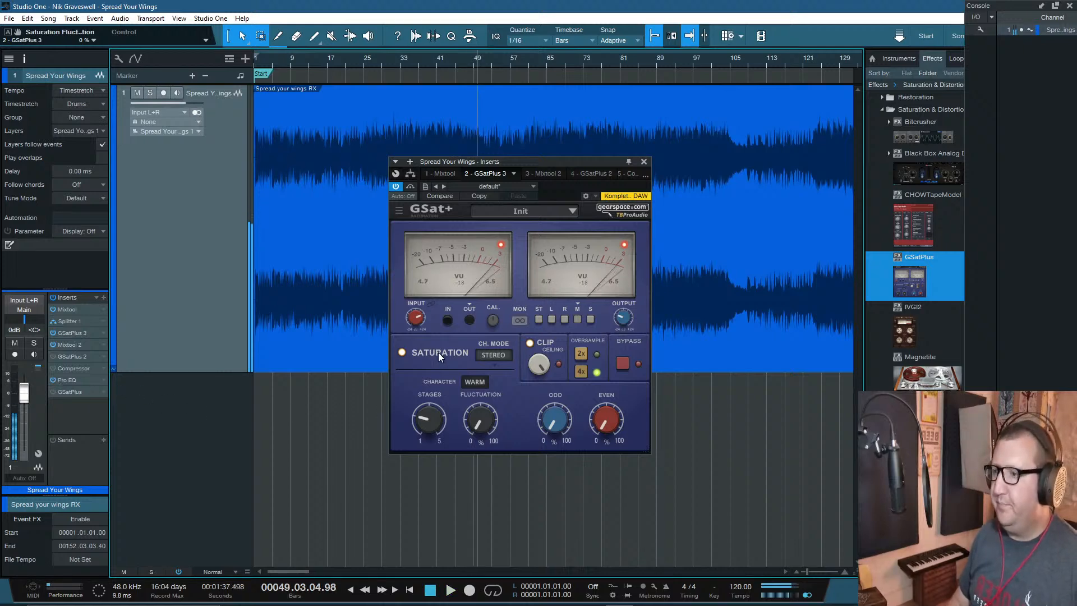
Step: Set the saturation character to Crisp and play the song from bar 27
left_click(372, 59)
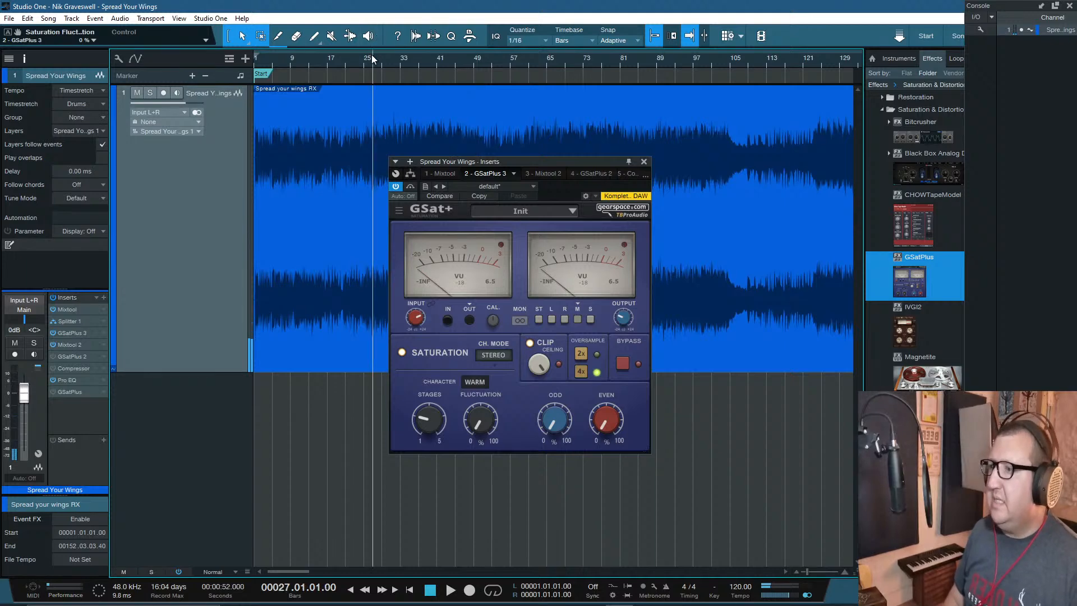
left_click(473, 382)
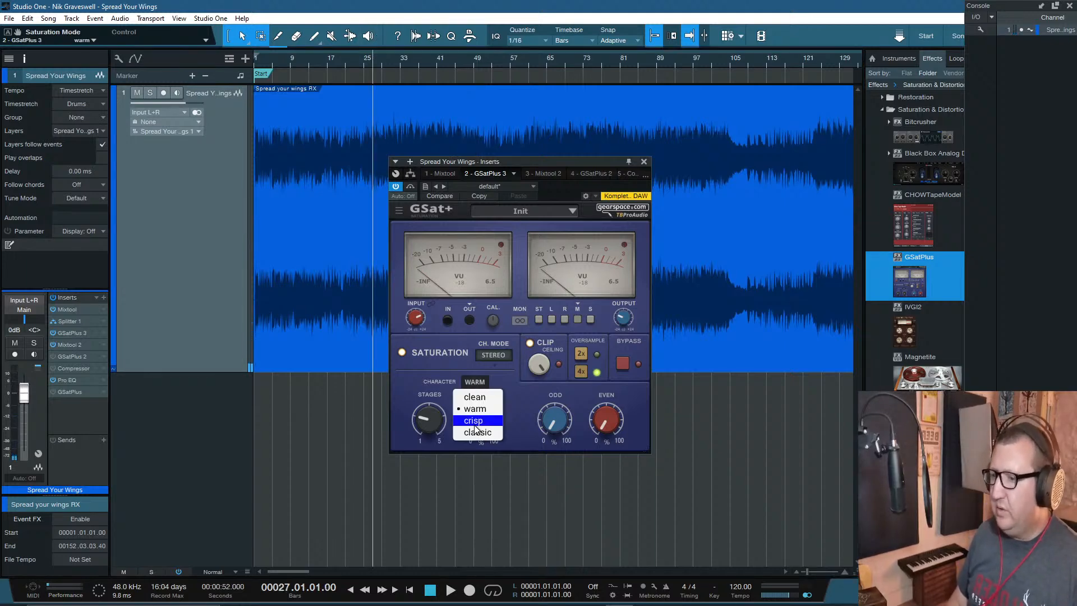
left_click(473, 421)
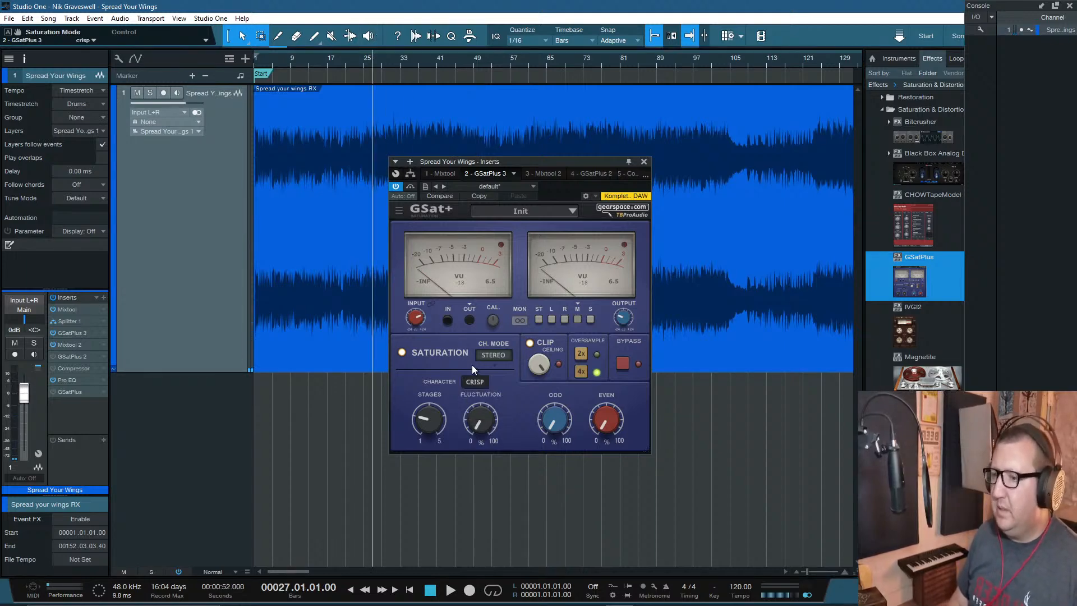
key("space")
mouse_move(475, 425)
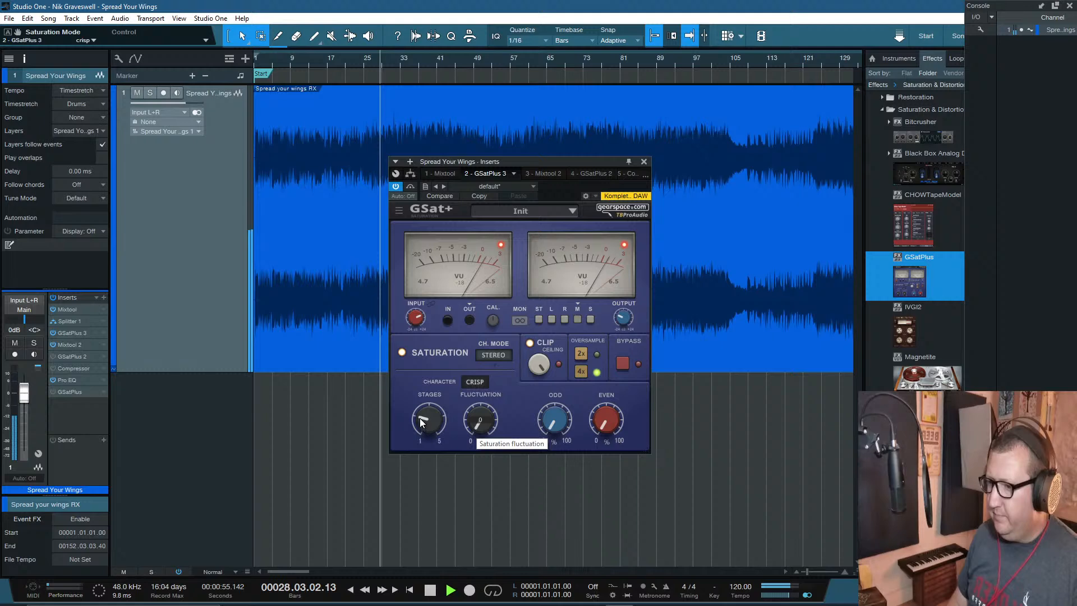
Step: Try the Crisp saturation with 1, 2 and 3 stages, varying the fluctuation between 0% and 100% during playback
left_click_drag(428, 421, 477, 393)
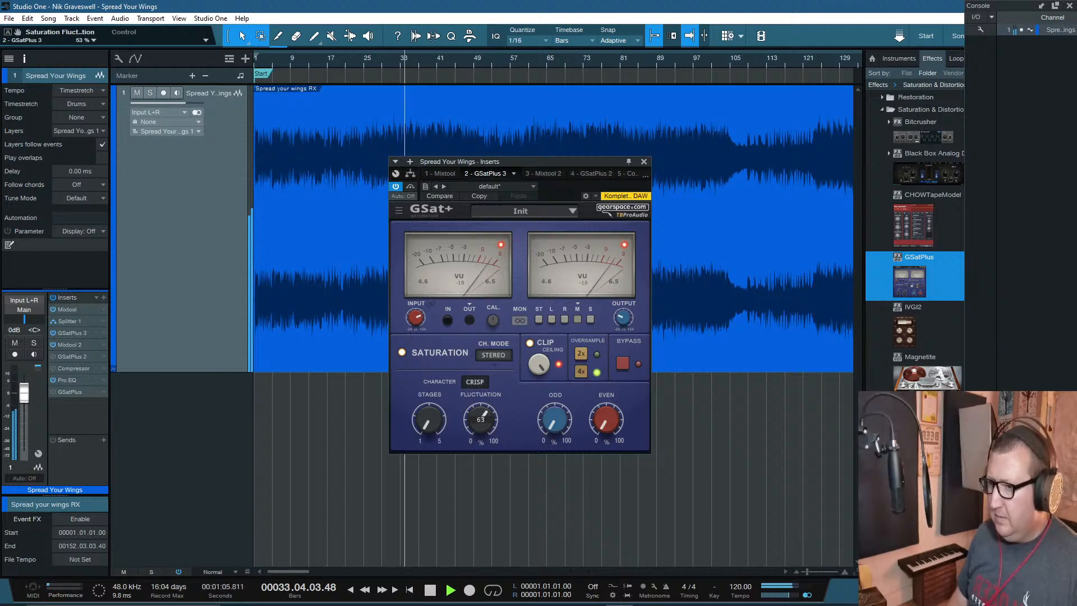
left_click_drag(483, 435, 479, 439)
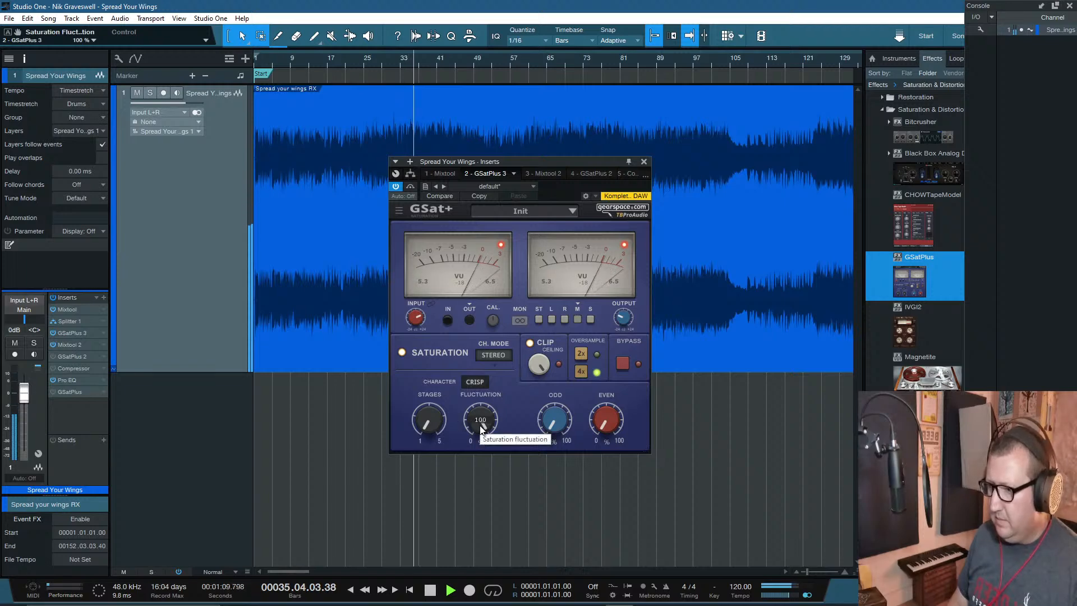
mouse_move(481, 429)
left_mouse_down()
mouse_move(481, 447)
mouse_move(480, 433)
mouse_move(430, 414)
mouse_move(479, 417)
mouse_move(479, 395)
mouse_move(481, 417)
left_mouse_up()
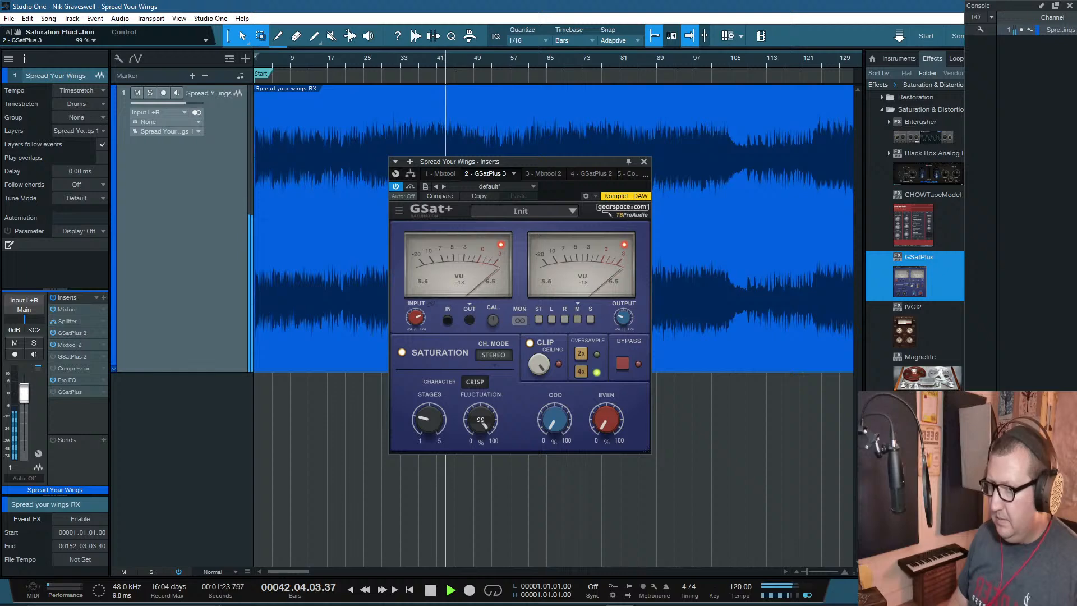
left_click_drag(481, 420, 481, 493)
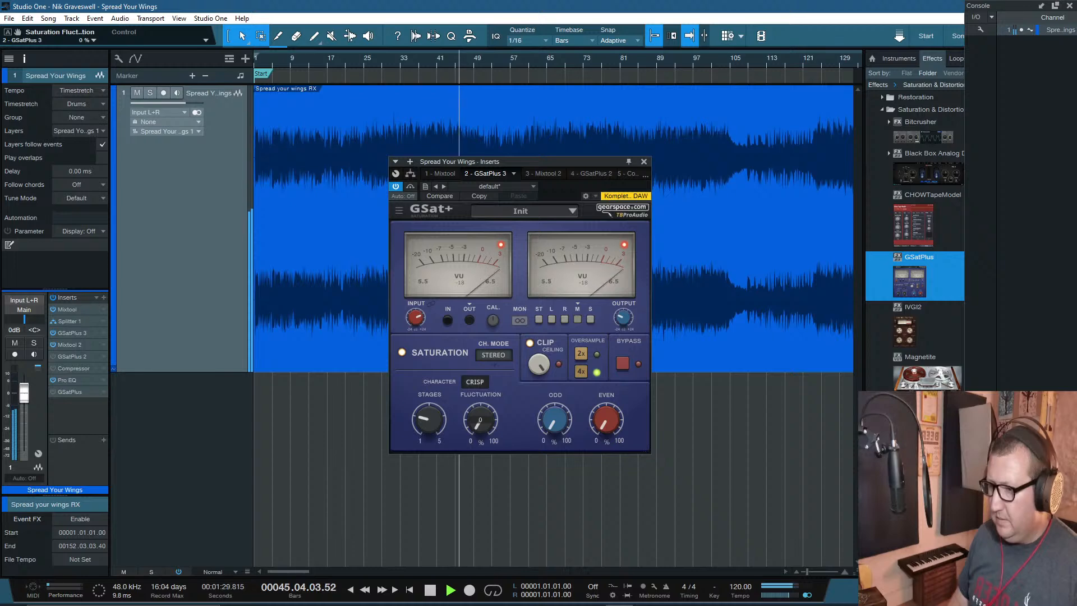
left_click_drag(427, 425, 476, 381)
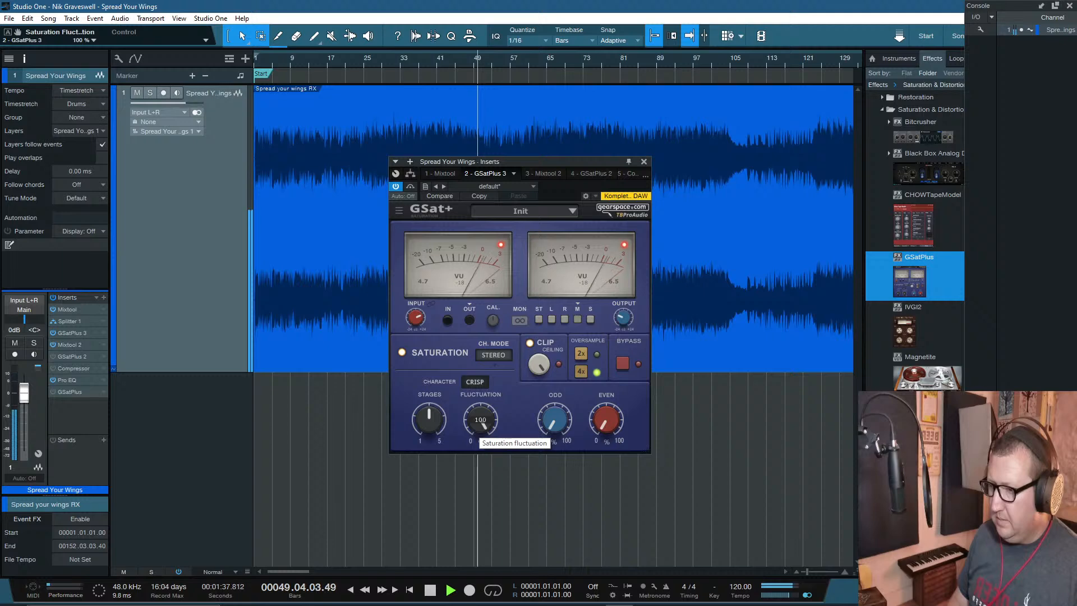
Step: Audition 4 Crisp stages with fluctuation reset to 0% and raised to 100%, and raise the stages to 5 while playing from about bar 63
left_click_drag(479, 427, 479, 483)
left_click_drag(428, 425, 428, 413)
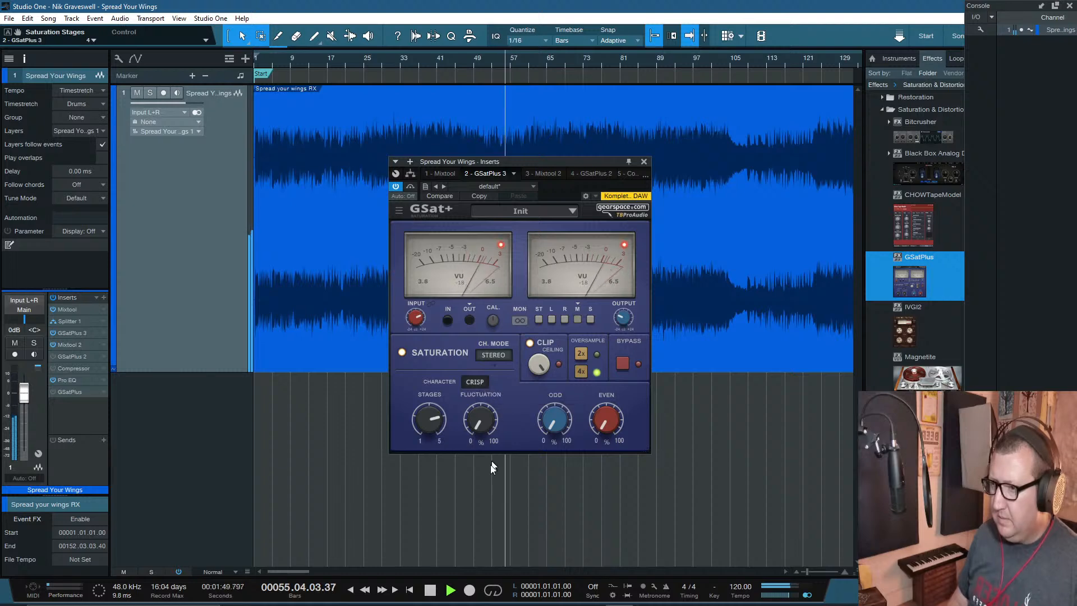
mouse_move(482, 429)
left_mouse_down()
mouse_move(482, 412)
mouse_move(488, 436)
left_mouse_up()
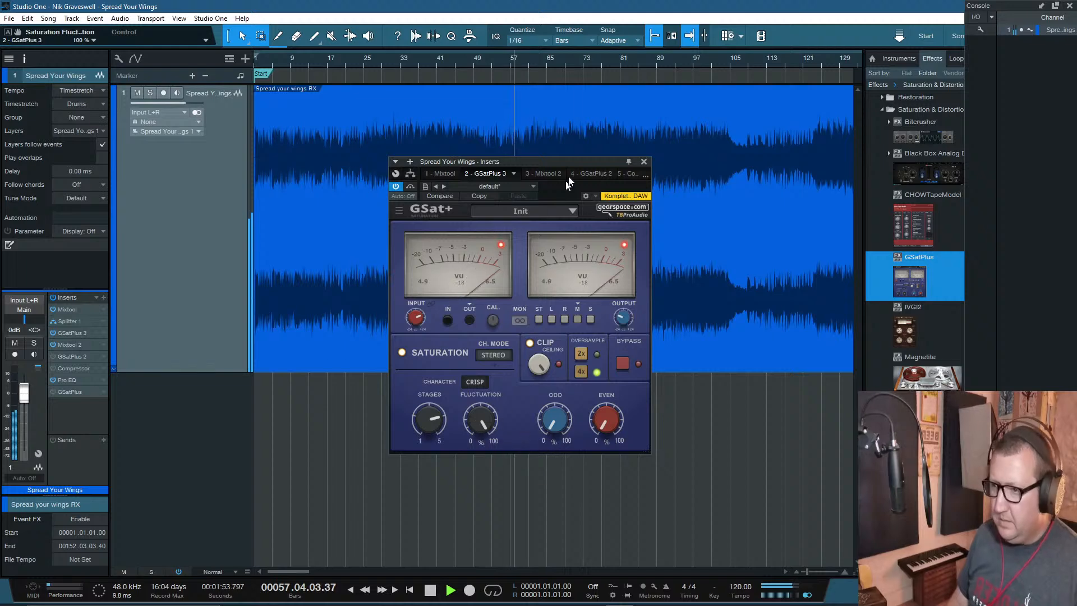
left_click(538, 65)
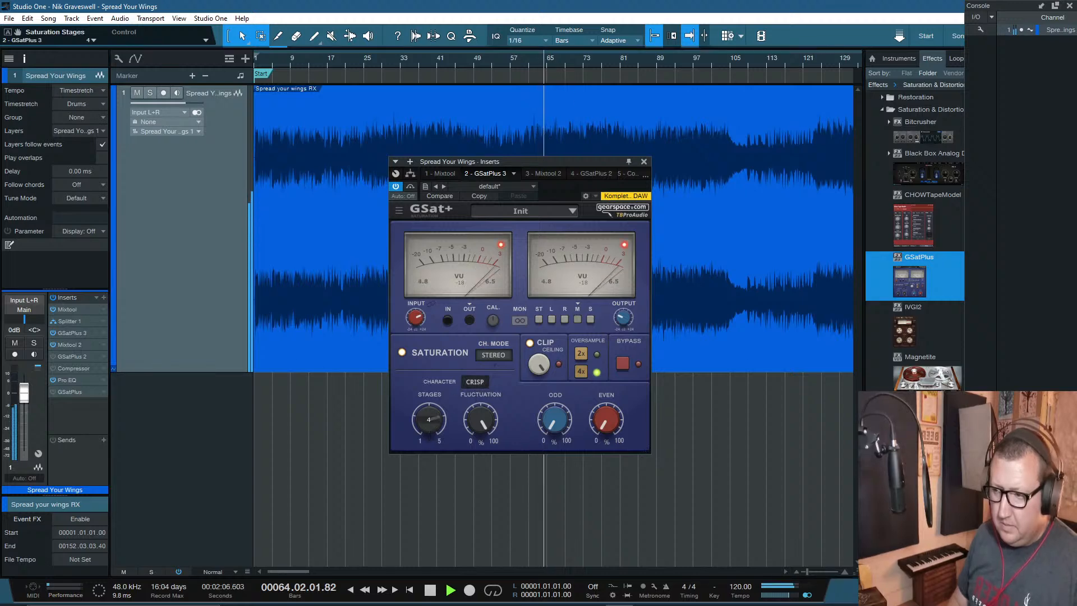
scroll(430, 430, "up", 1)
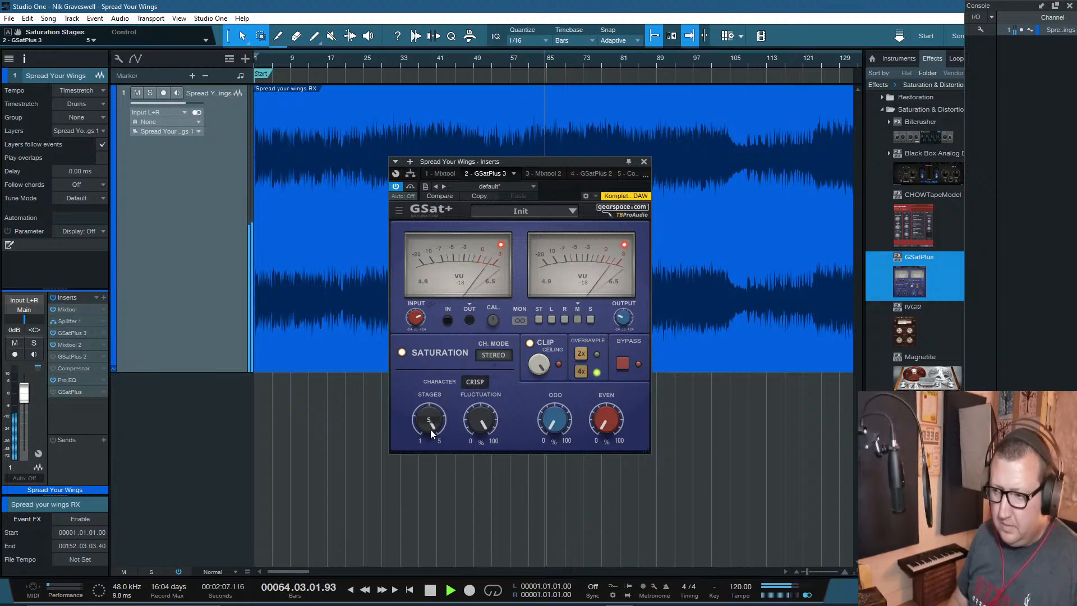
Step: Compare saturation characters during playback by switching from Crisp to Warm, Clean, Crisp and Warm again
left_click(475, 381)
left_click(482, 418)
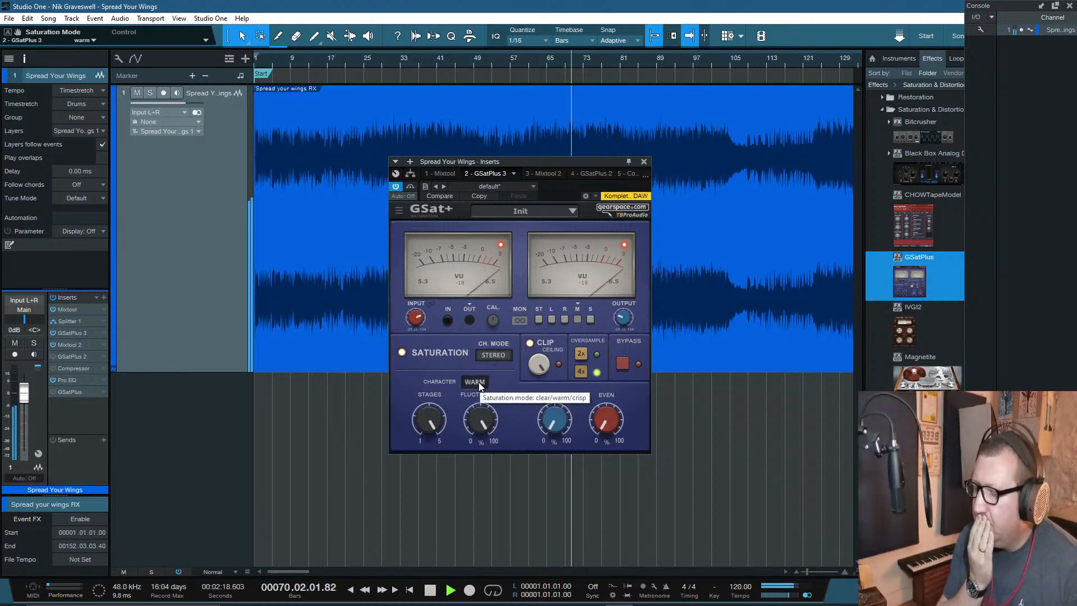
left_click(474, 382)
left_click(480, 402)
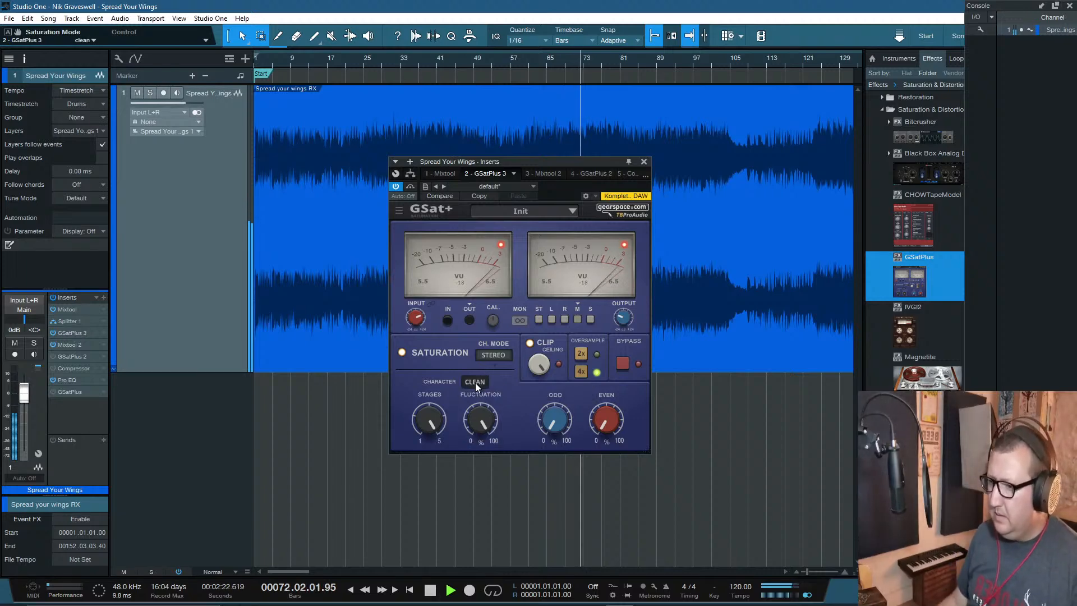
left_click(476, 383)
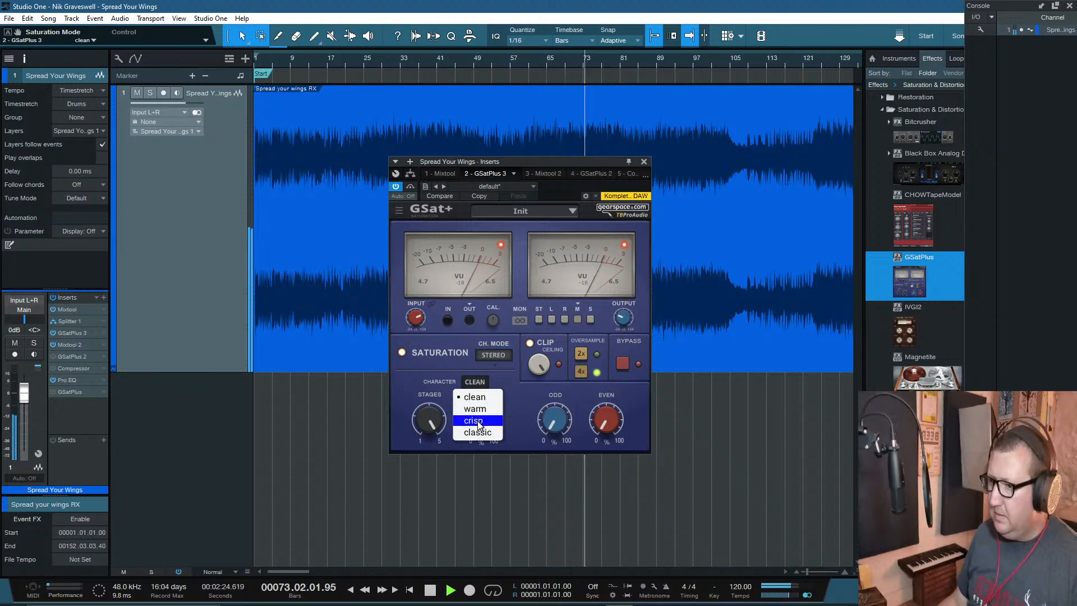
left_click(477, 421)
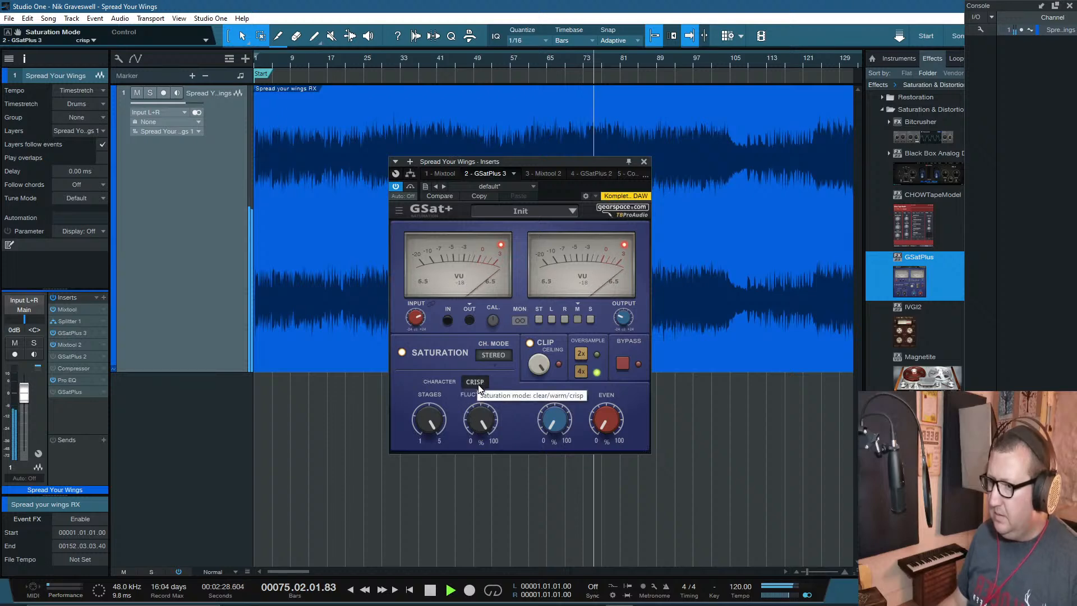
left_click(478, 385)
left_click(475, 409)
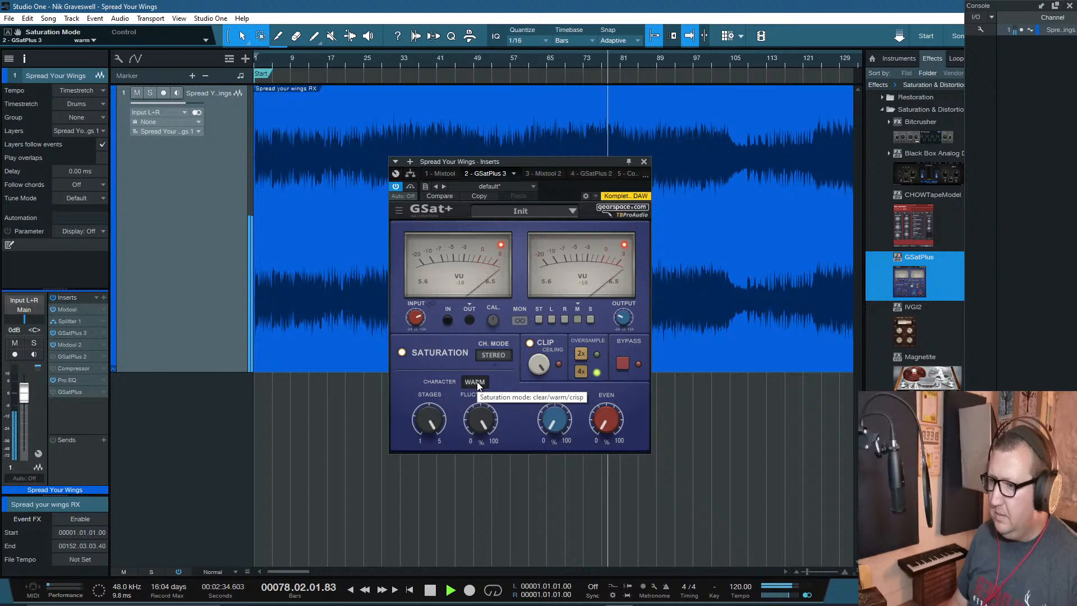
Step: Set the saturation character to Clean, stop playback, and open the list of character options
left_click(477, 382)
left_click(491, 407)
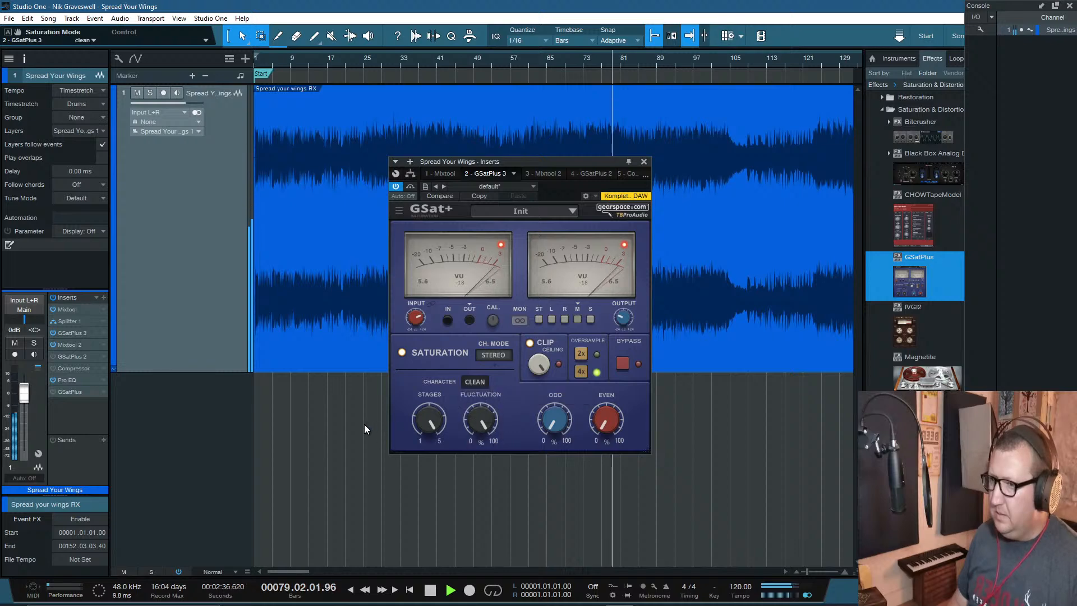
key("space")
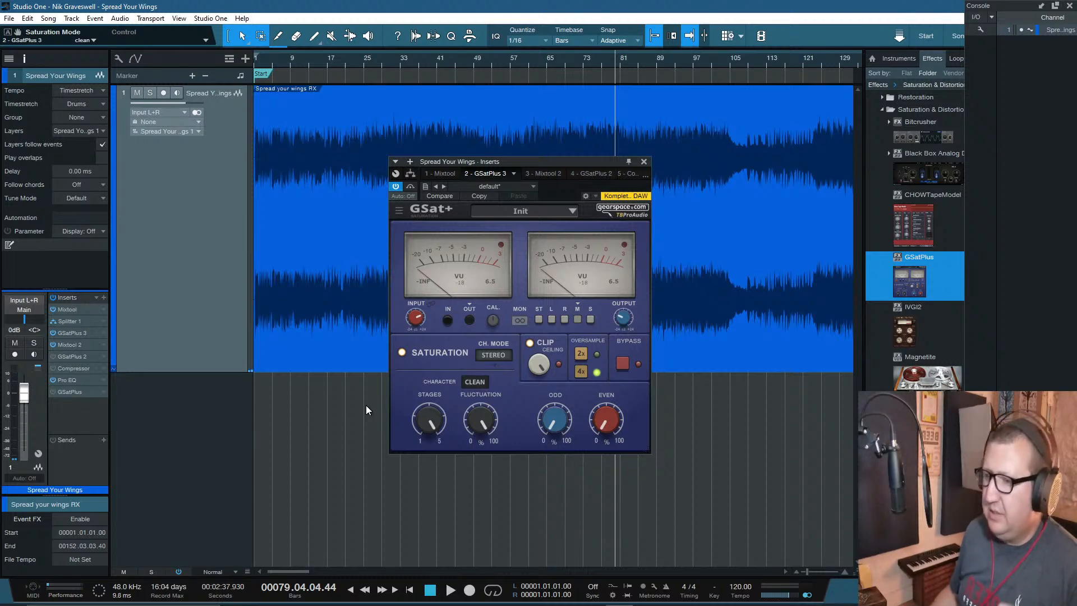
left_click(486, 387)
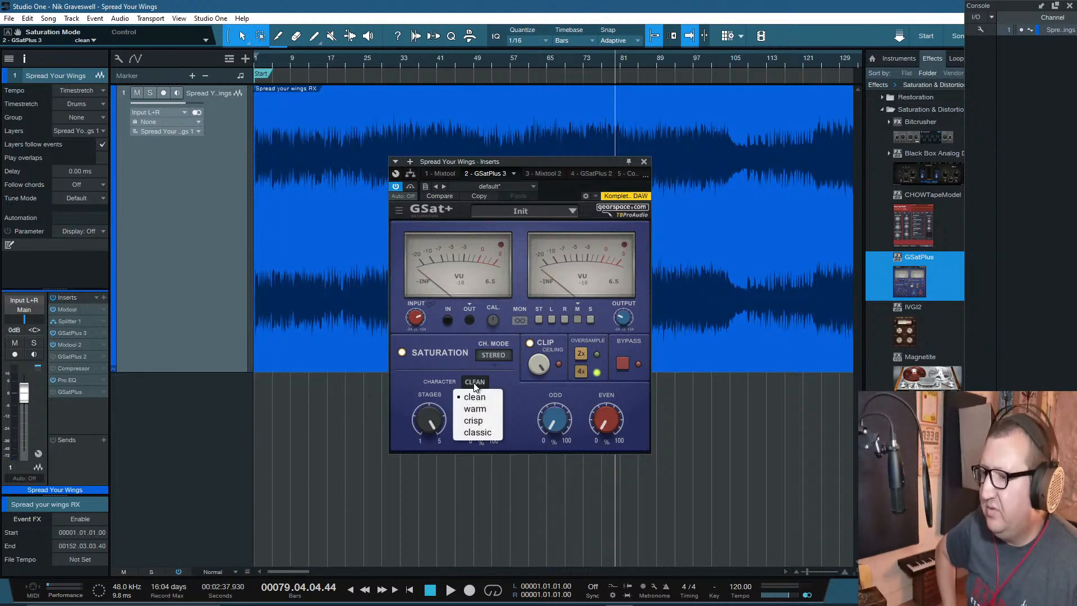
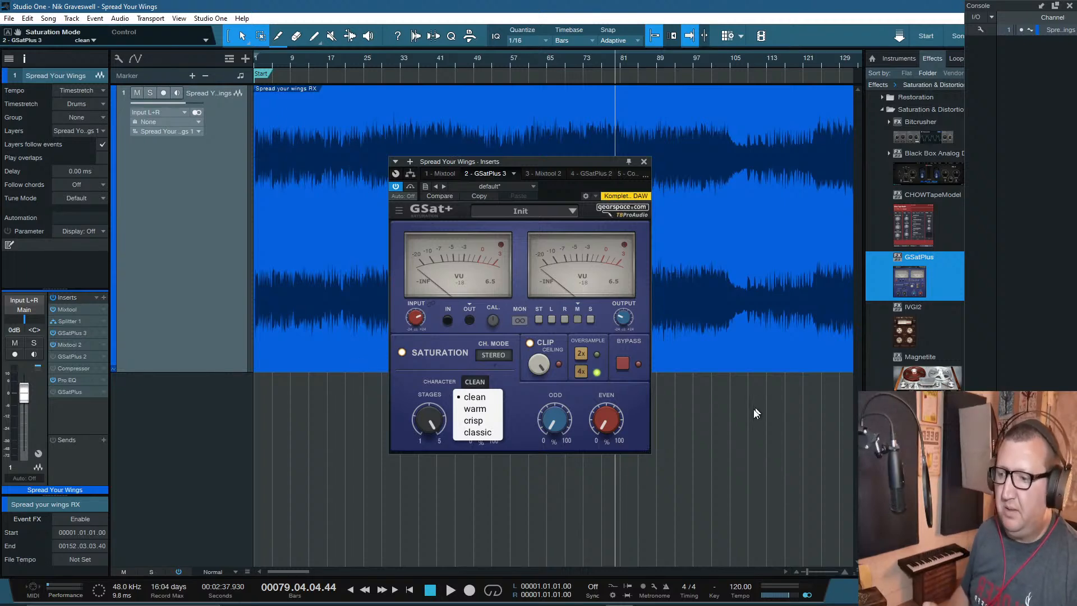
Step: Remove Splitter 1, Mixtool, Mixtool 2 and GSatPlus 3 from the track's inserts and close the plugin window
left_click(644, 161)
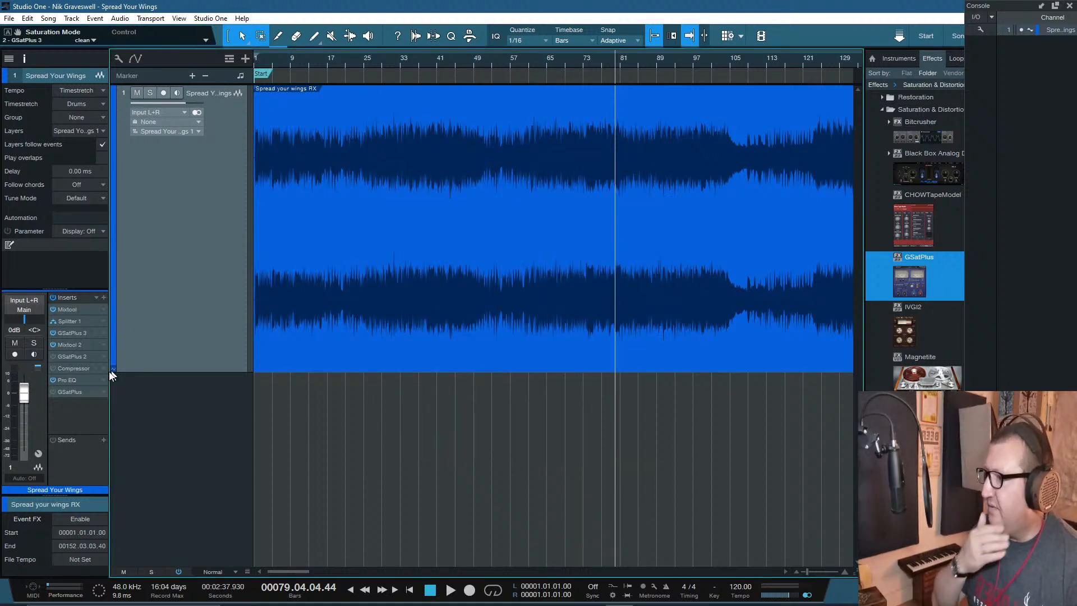
double_click(84, 322)
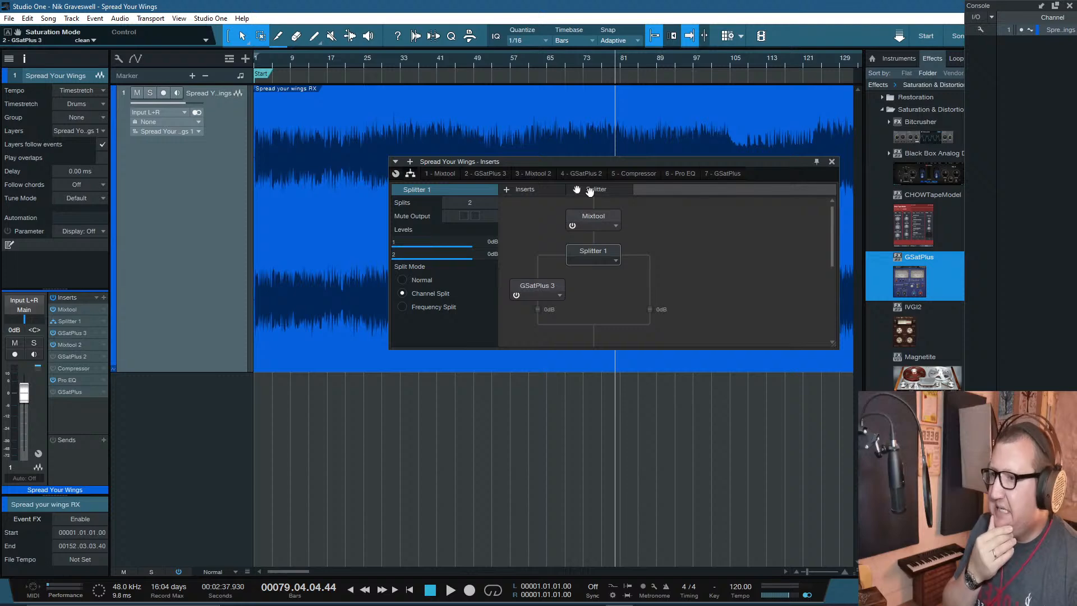
left_click(104, 321)
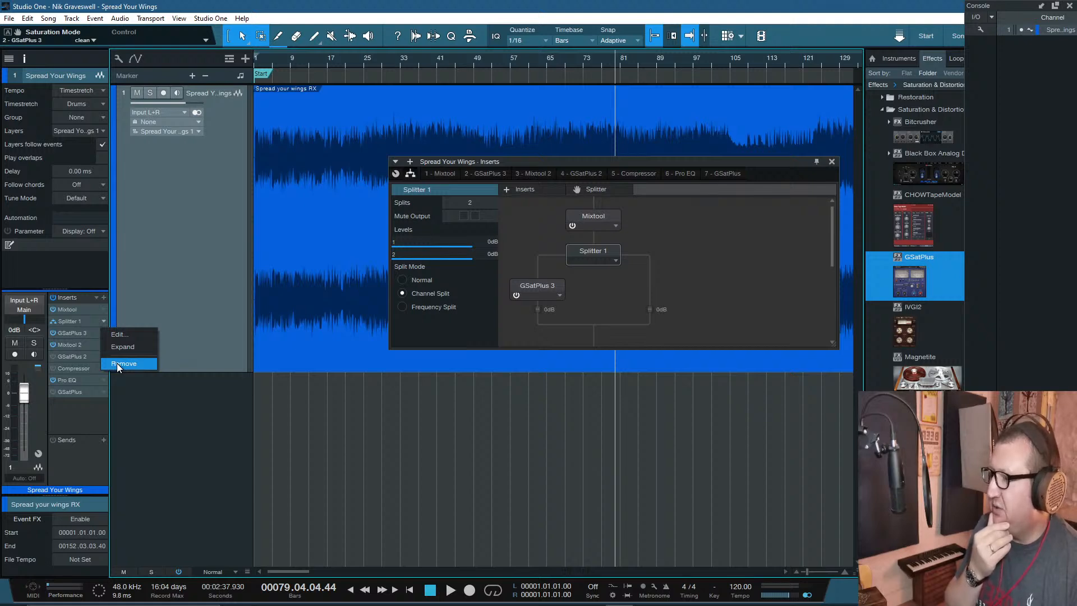
left_click(117, 363)
left_click(104, 309)
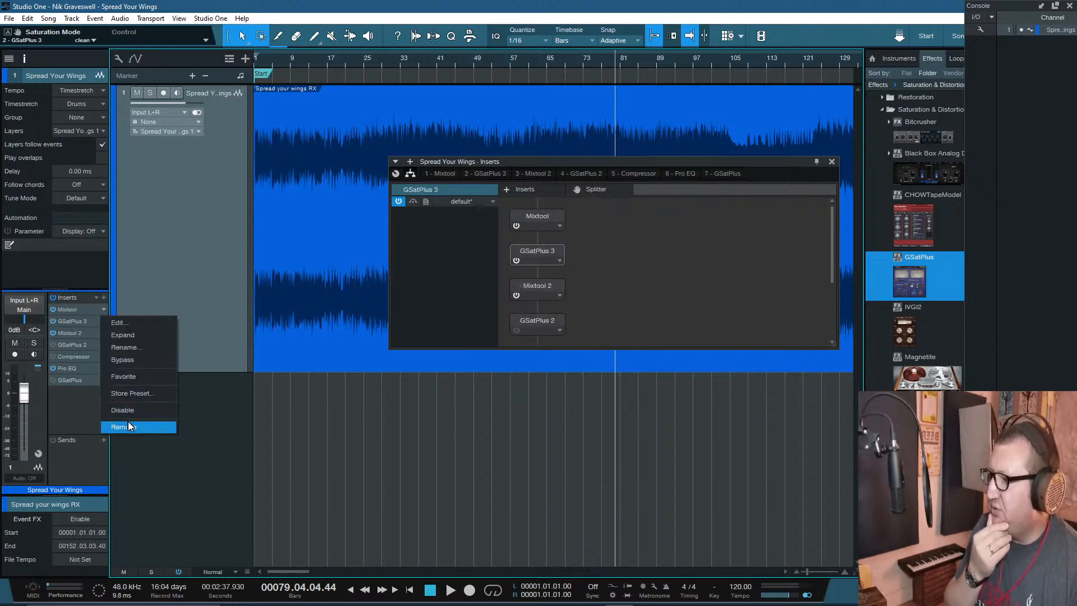
left_click(129, 422)
left_click(103, 321)
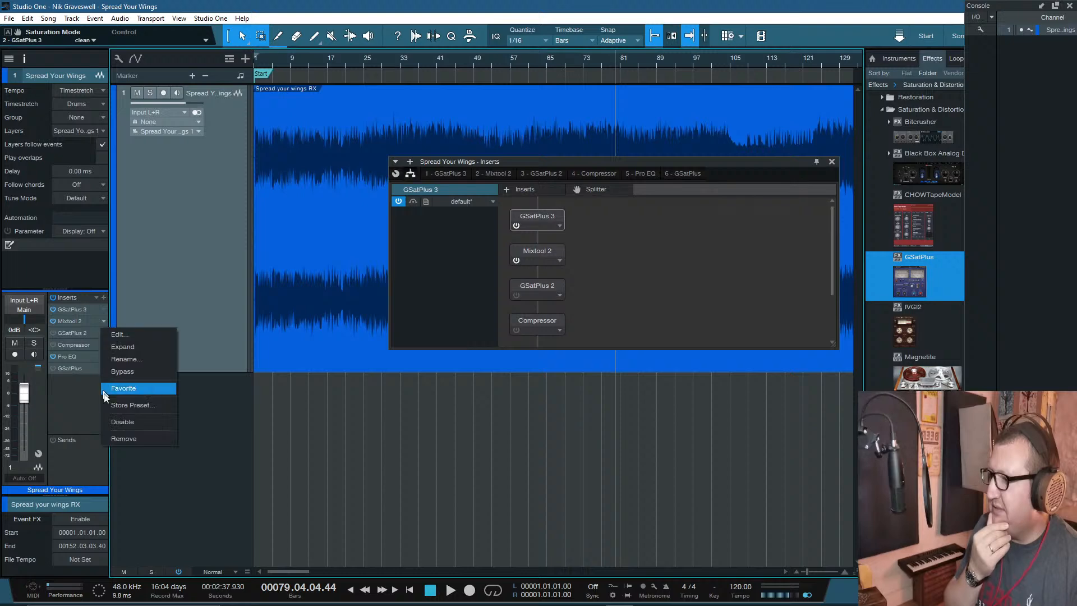
left_click(124, 438)
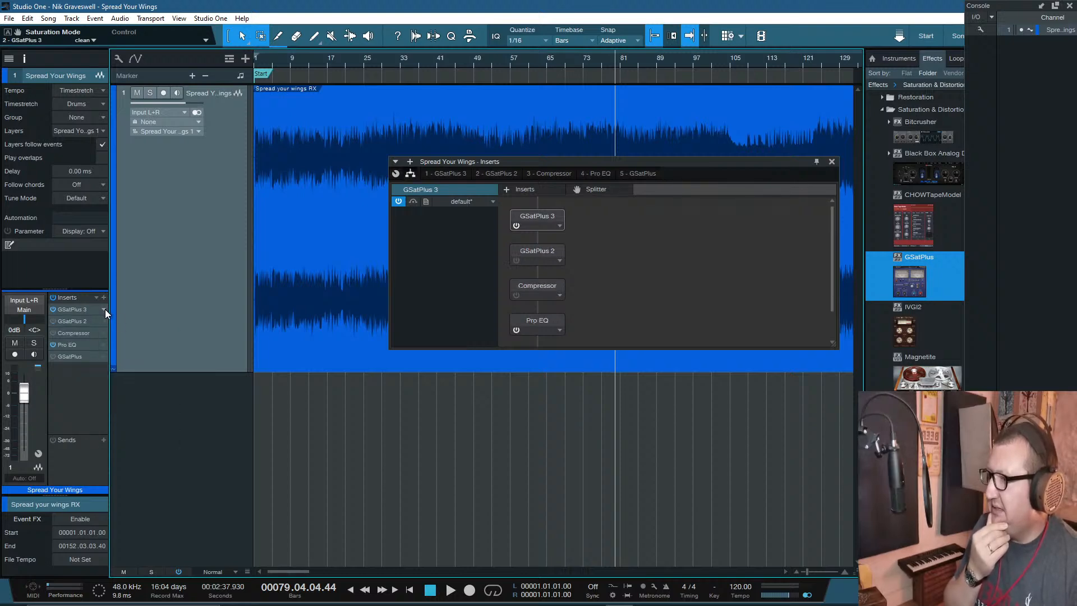
left_click(105, 309)
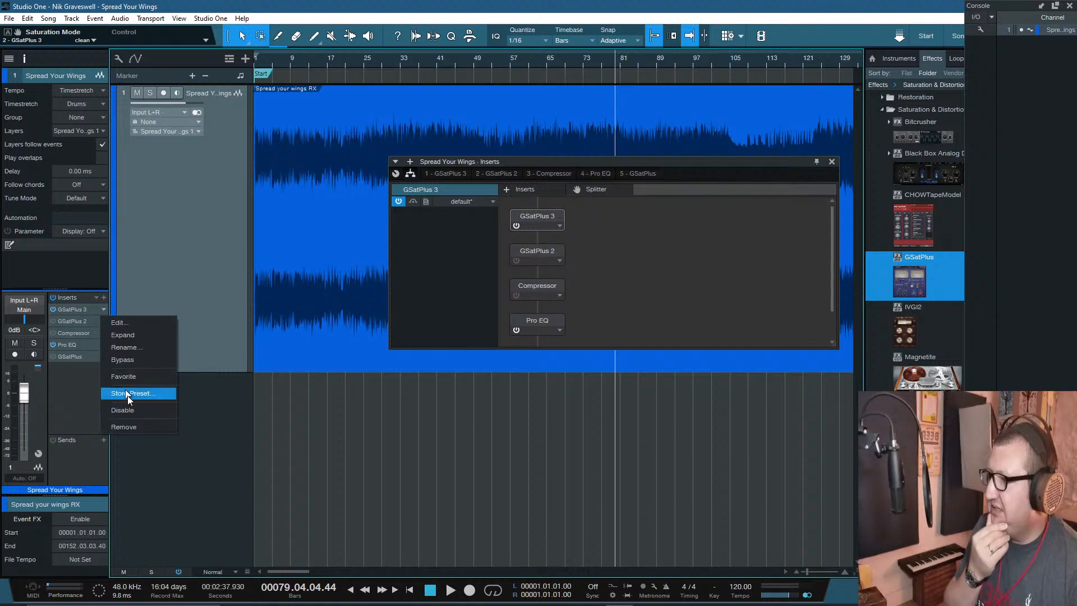
left_click(145, 427)
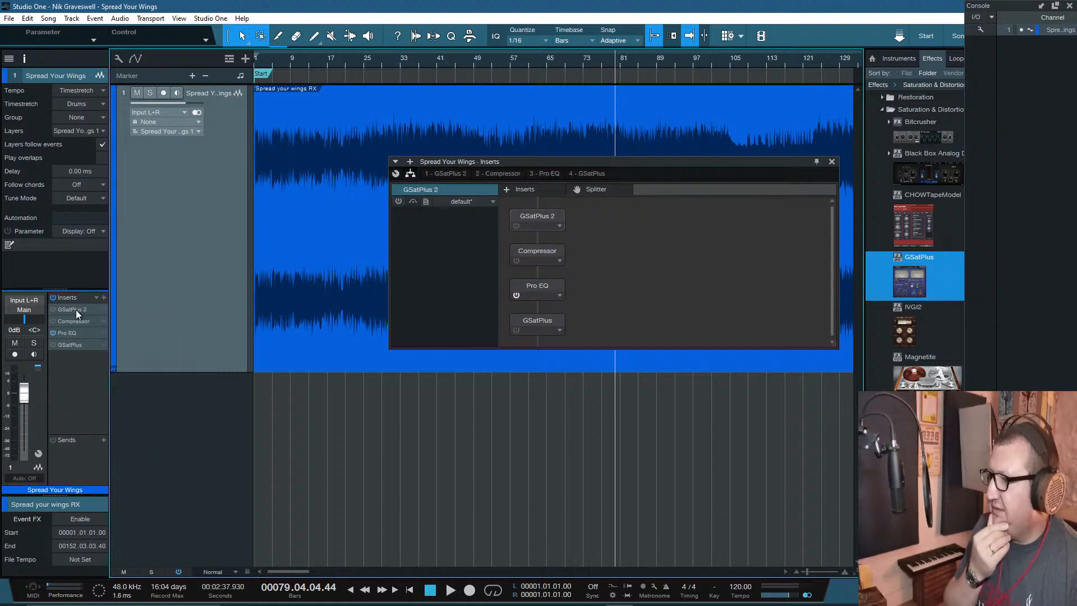
left_click(832, 161)
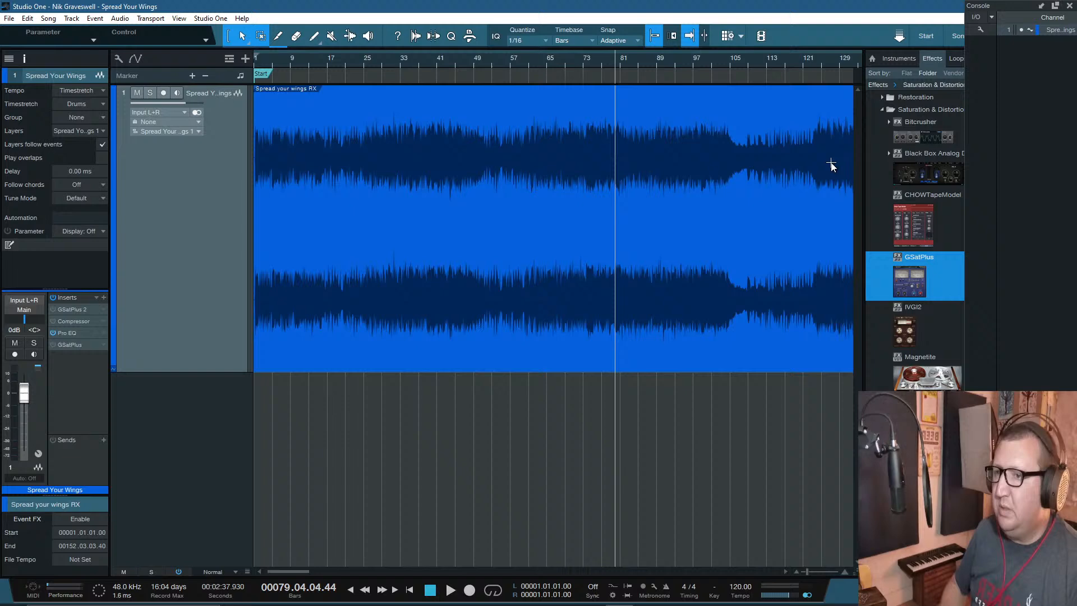
Step: Review the GSatPlus 2 settings, close the plugin, and hide the console and the effects browser
double_click(69, 309)
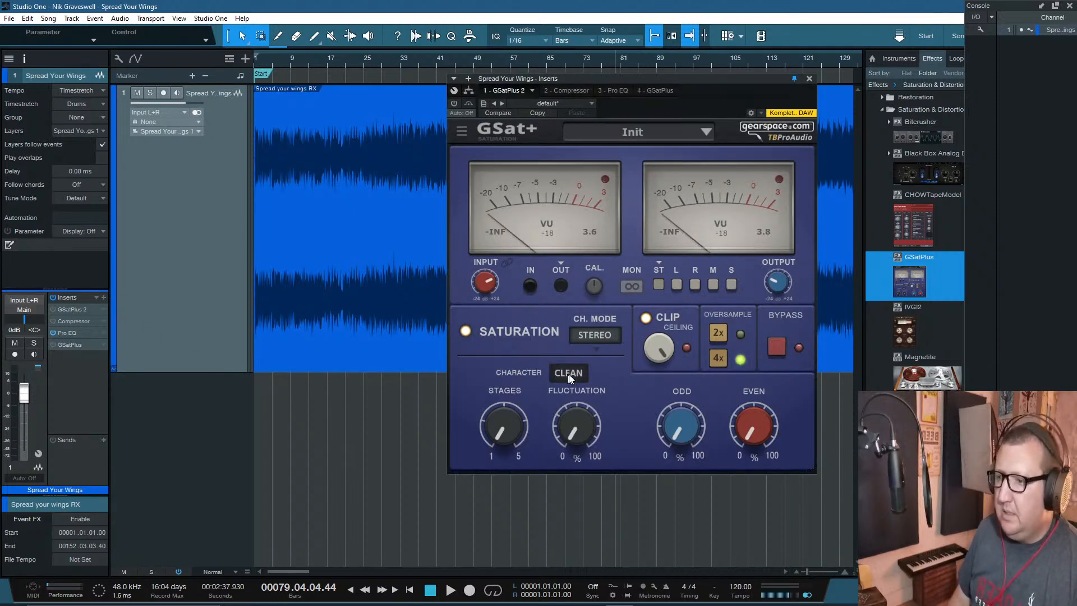
left_click_drag(693, 82, 565, 131)
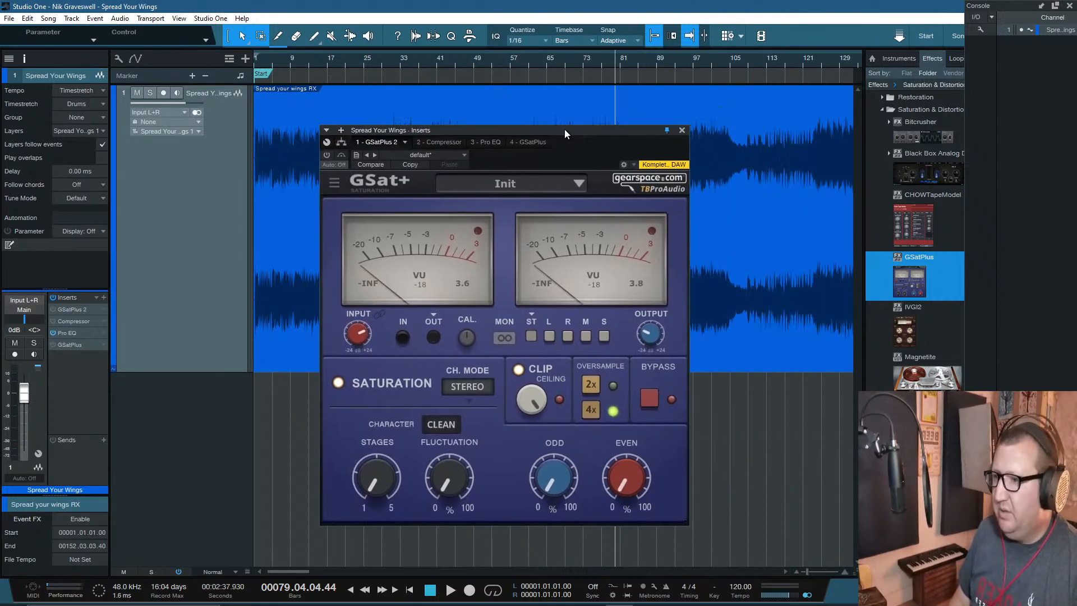
left_click(683, 131)
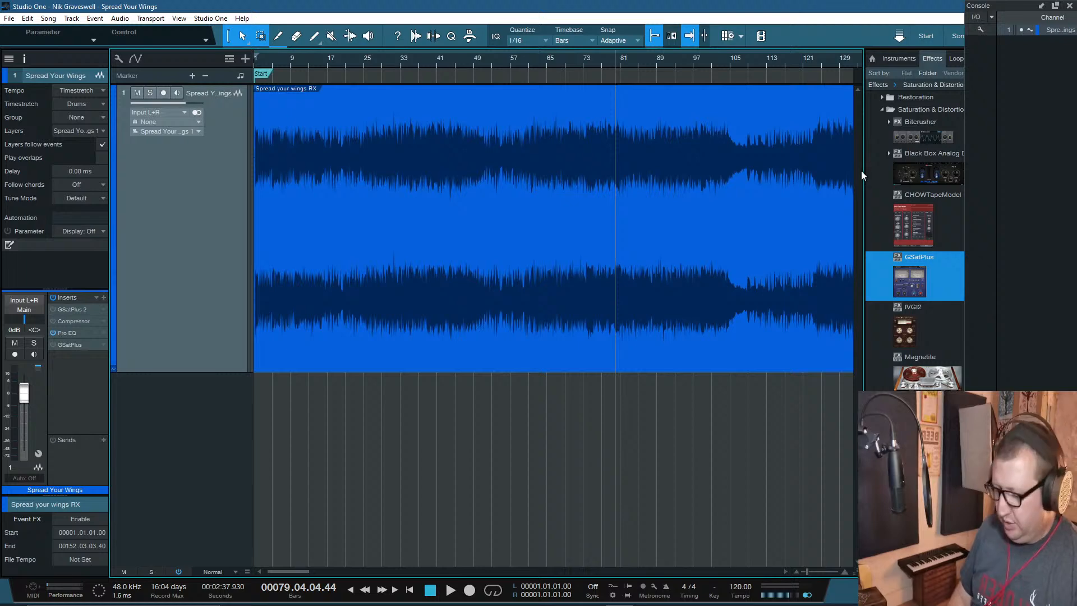
key("F3")
key("F5")
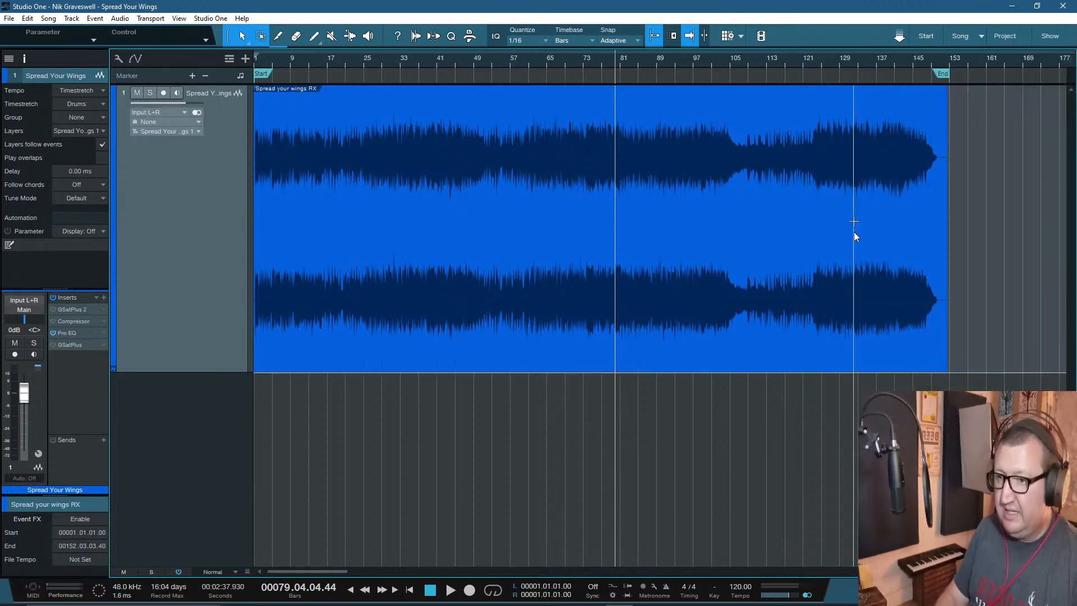
Step: Open the track's Compressor insert, start playback from about bar 28, and activate the compressor
left_click(360, 59)
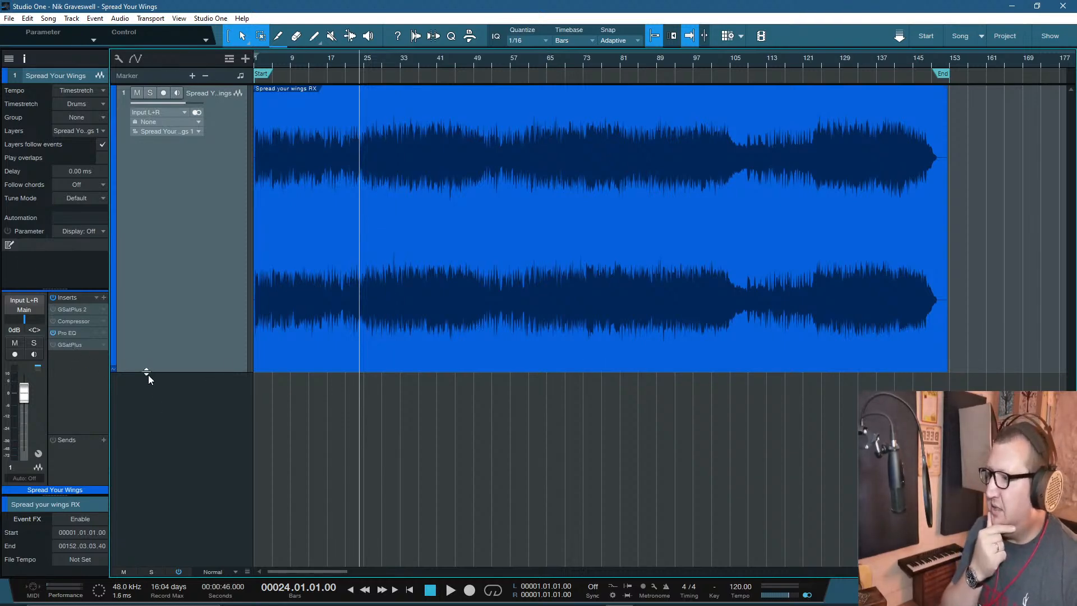
left_click(78, 322)
left_click_drag(674, 168, 497, 362)
left_click(393, 79)
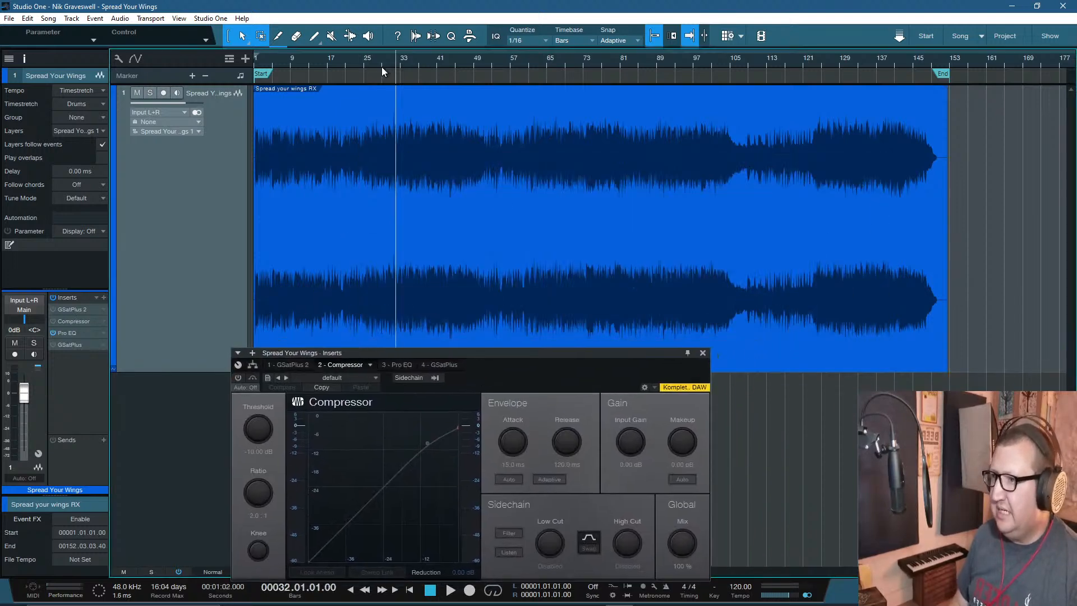
left_click(382, 66)
key("space")
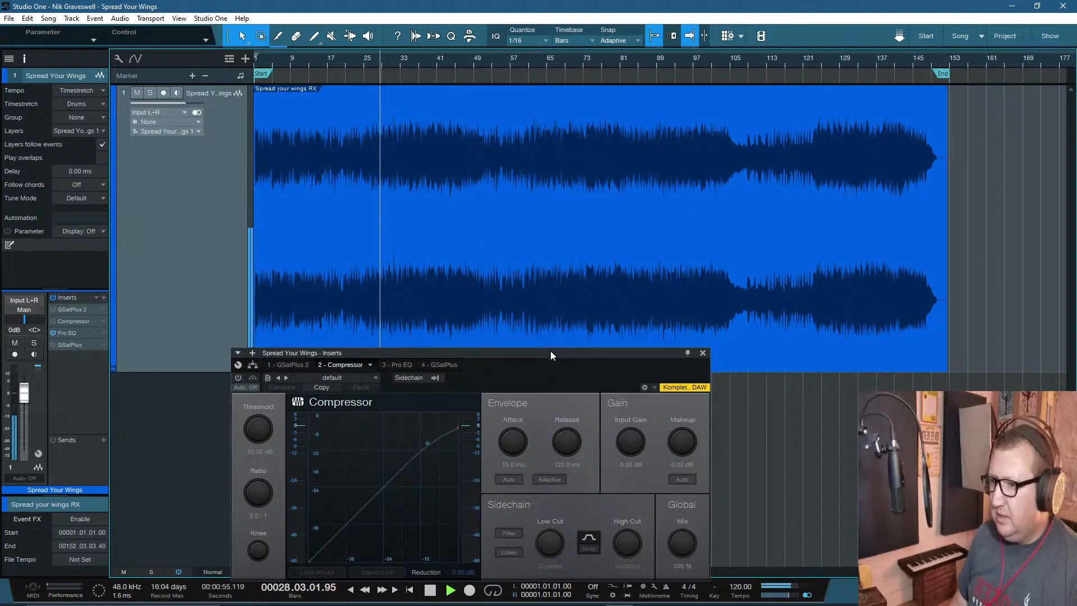
left_click_drag(550, 351, 546, 314)
left_click(233, 341)
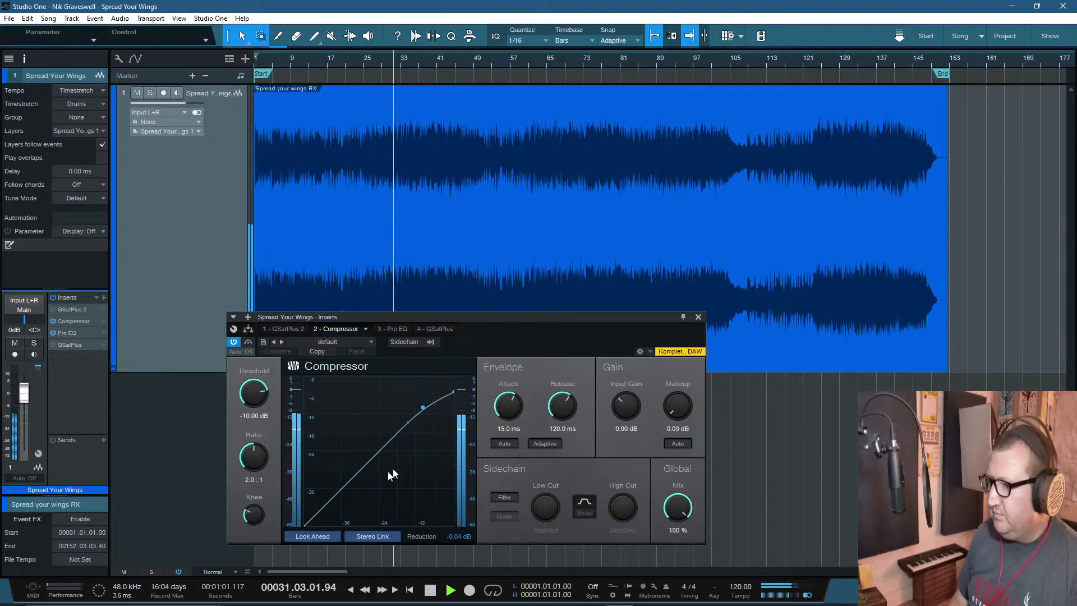
Step: Set the compressor to 1.6:1 ratio, 1.53 ms attack, 103.1 ms release, -16.48 dB threshold and 2.40 dB makeup gain during playback
left_click_drag(254, 465, 259, 488)
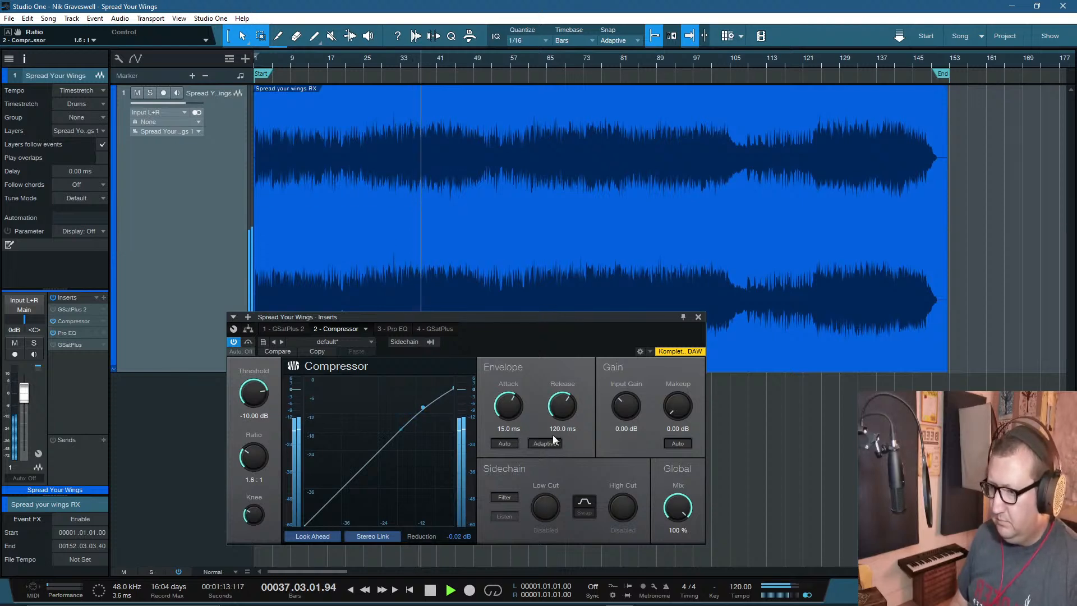
left_click_drag(508, 401, 506, 435)
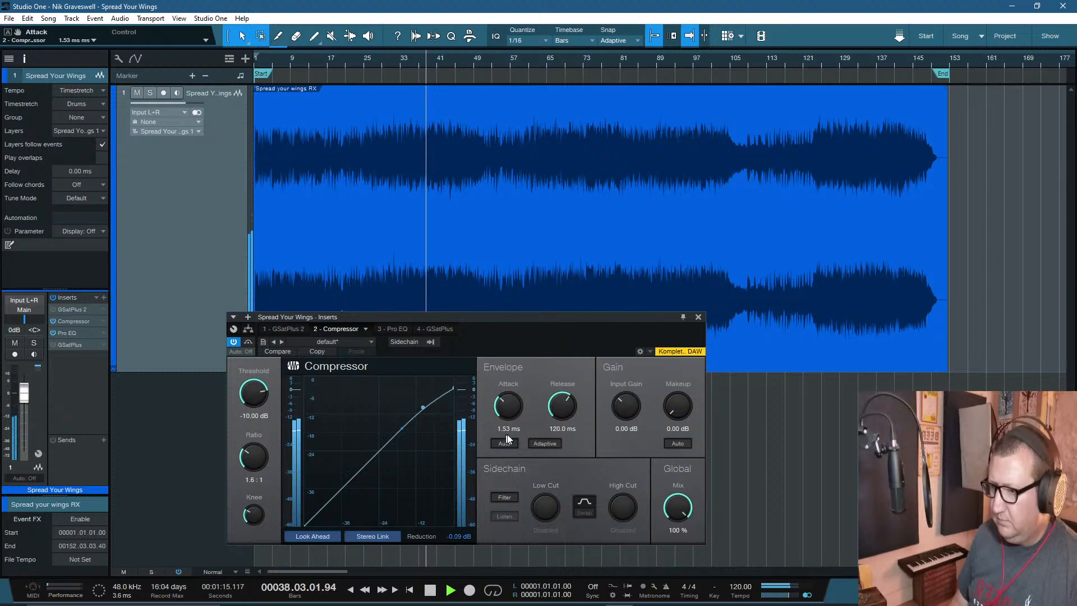
left_click_drag(560, 408, 558, 409)
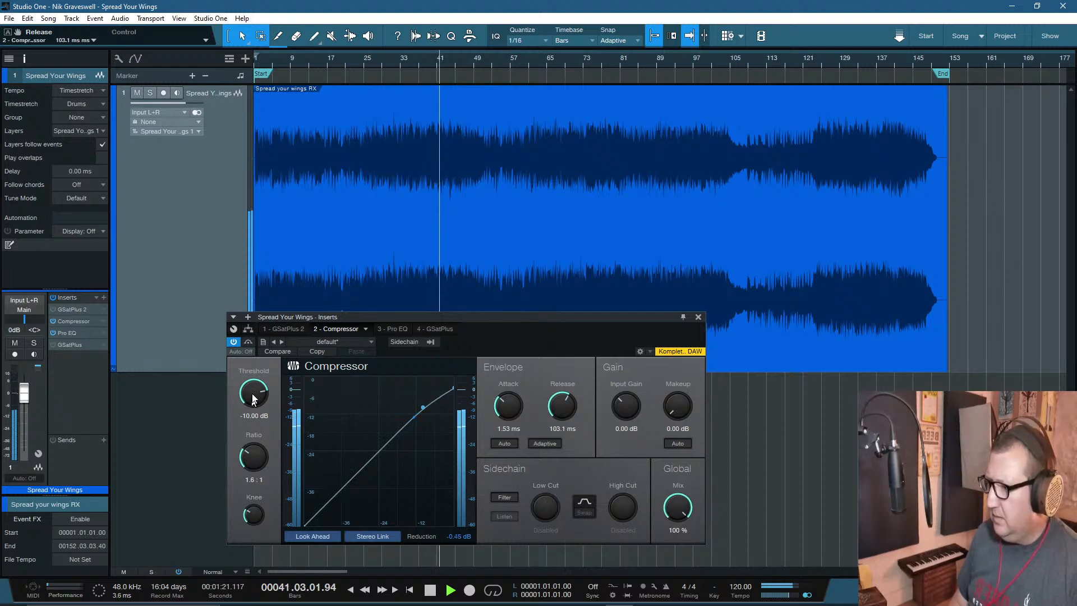
left_click_drag(255, 388, 254, 400)
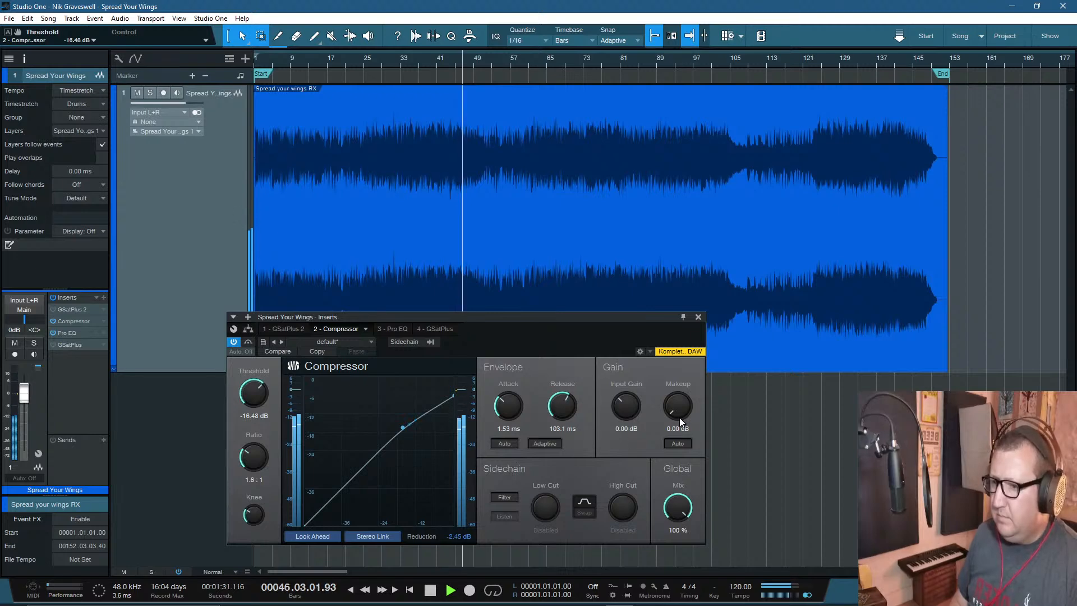
left_click_drag(679, 410, 679, 403)
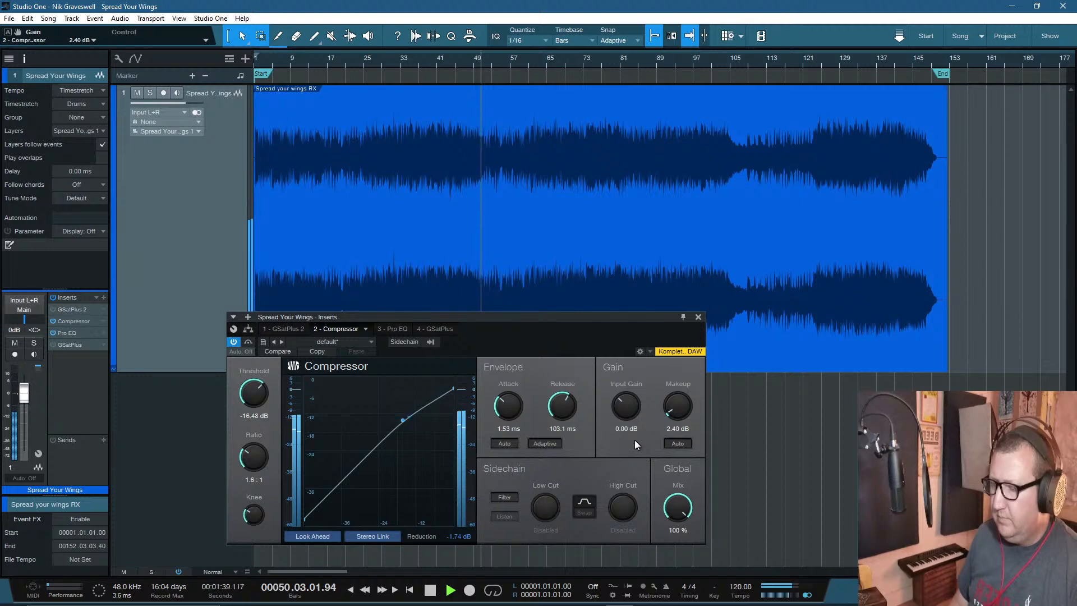
Step: Compare the track with and without compression by bypassing and re-engaging the compressor twice, and stop playback
left_click(248, 341)
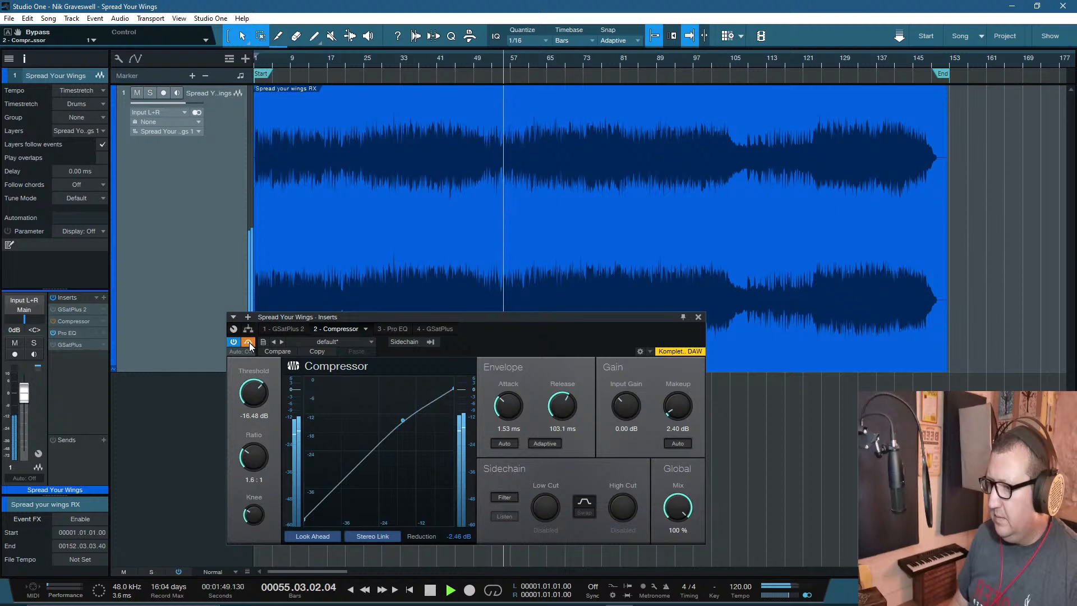
left_click(249, 342)
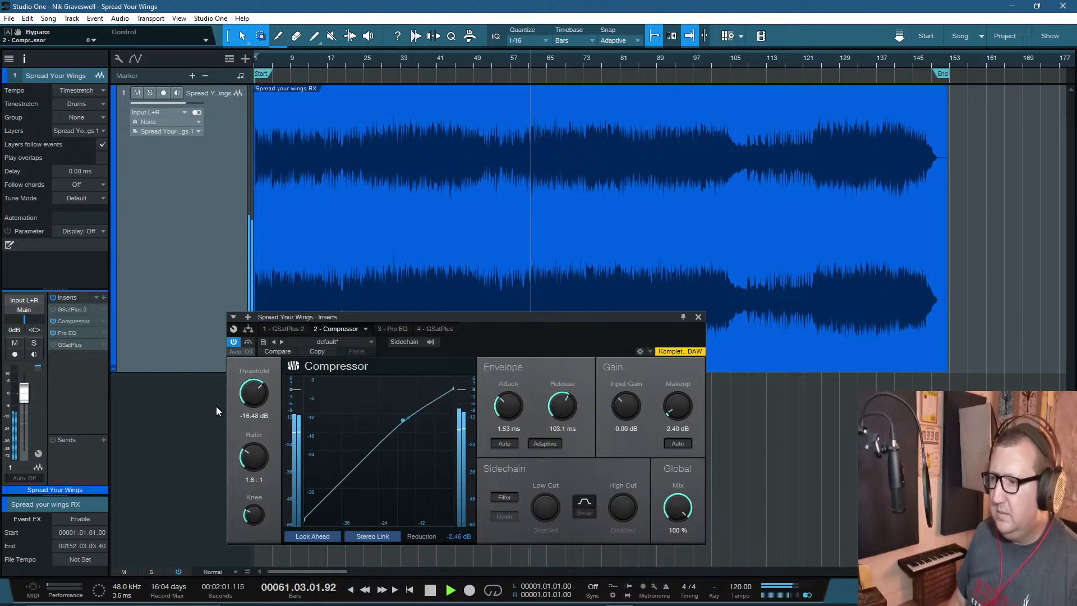
left_click(249, 343)
left_click(249, 343)
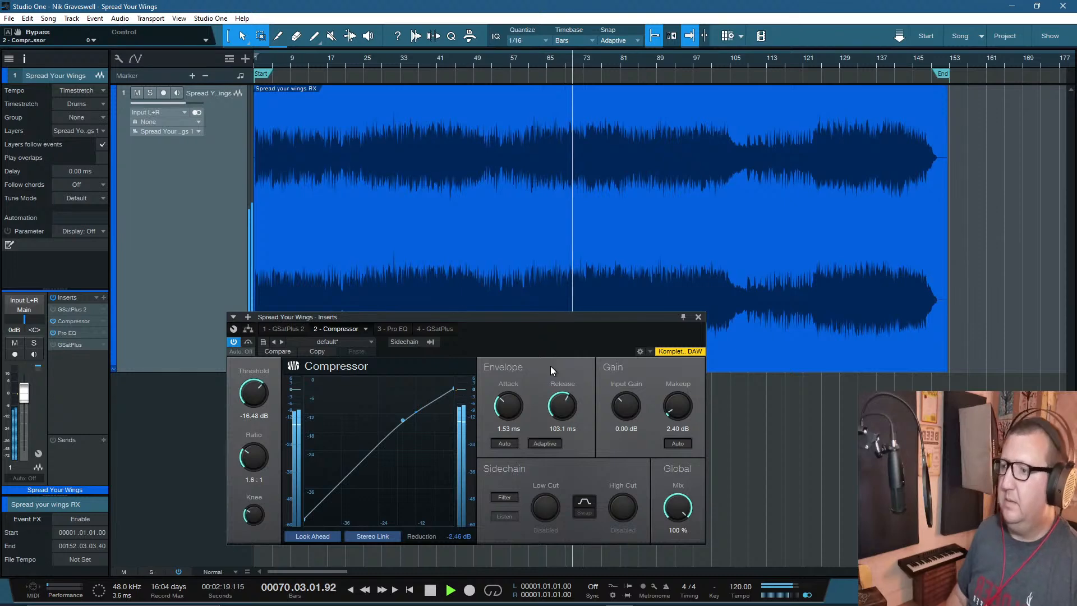
key("space")
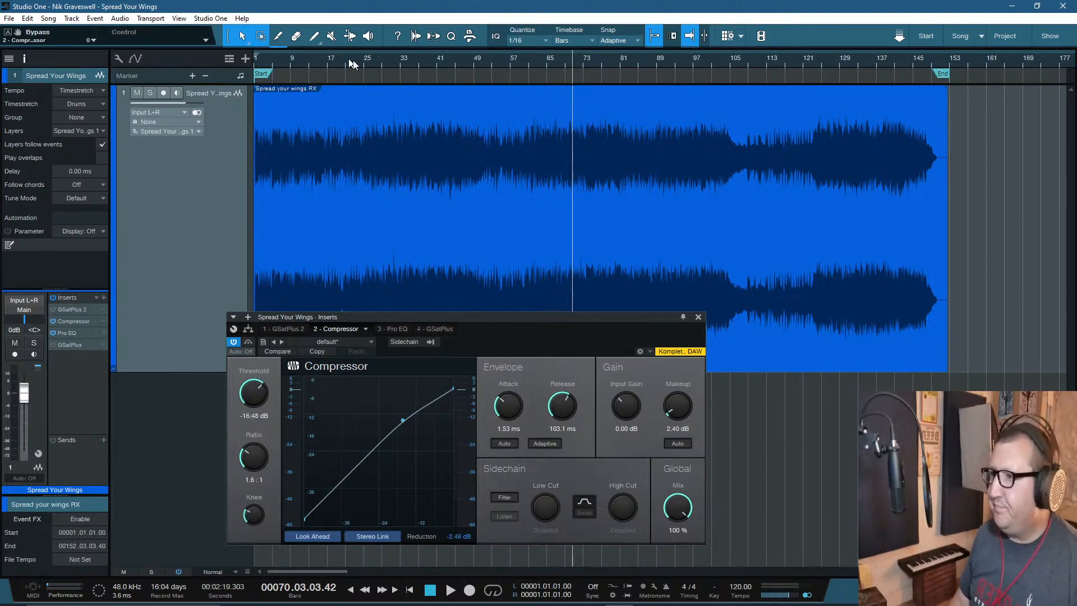
Step: Restart playback from about bar 28, open the last GSatPlus insert, and activate it with its saturation section on
left_click(377, 61)
key("space")
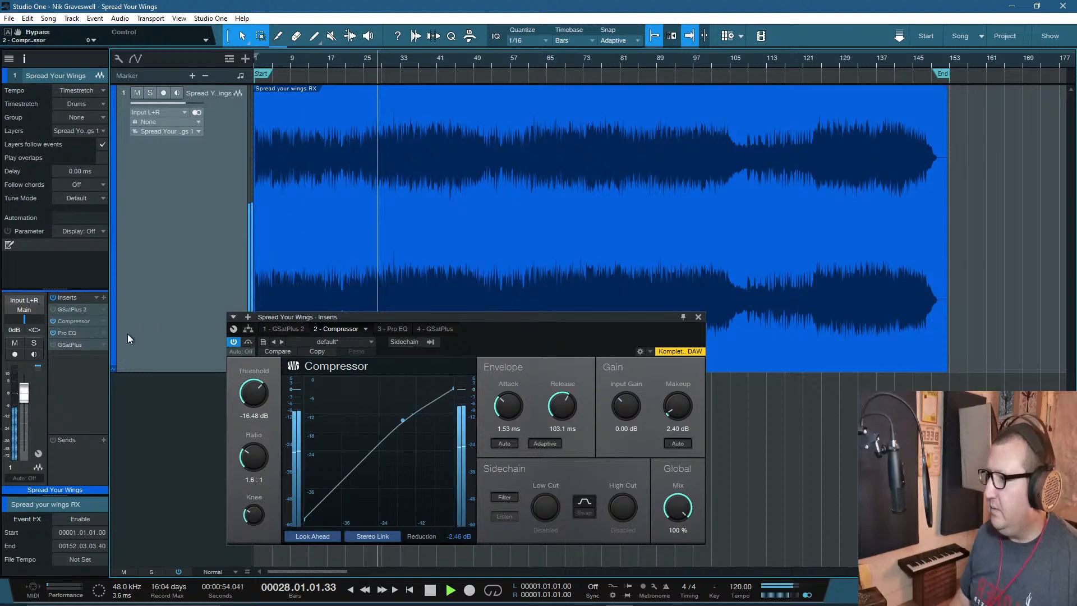
left_click(72, 345)
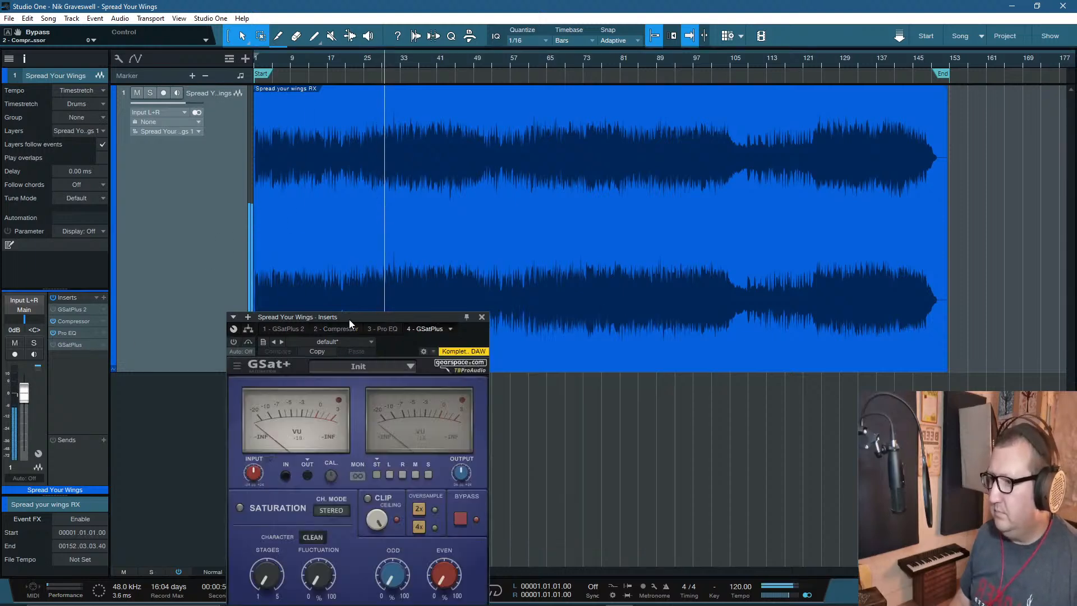
left_click_drag(349, 319, 485, 133)
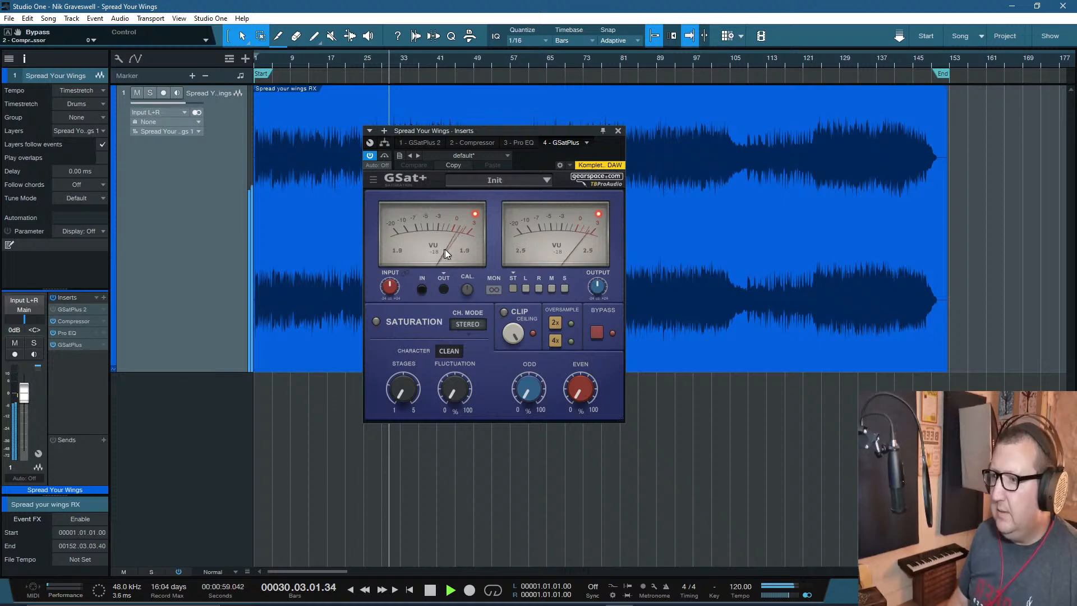
left_click(376, 321)
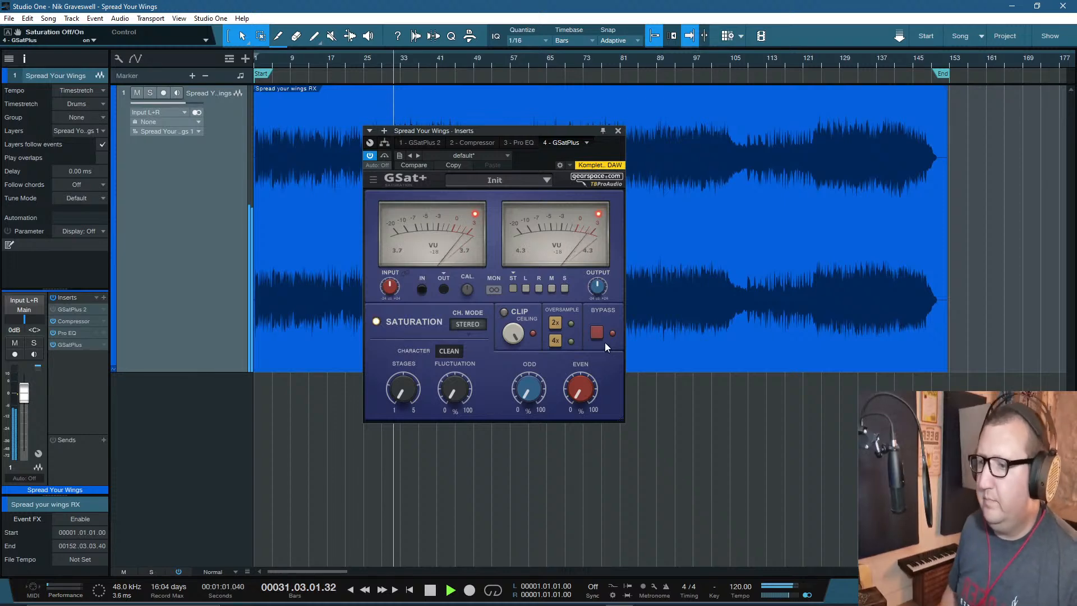
Step: Turn on GSatPlus clipping with a -1.0 ceiling, enable 4x oversampling, and lower the input trim to -4.8 dB
mouse_move(511, 340)
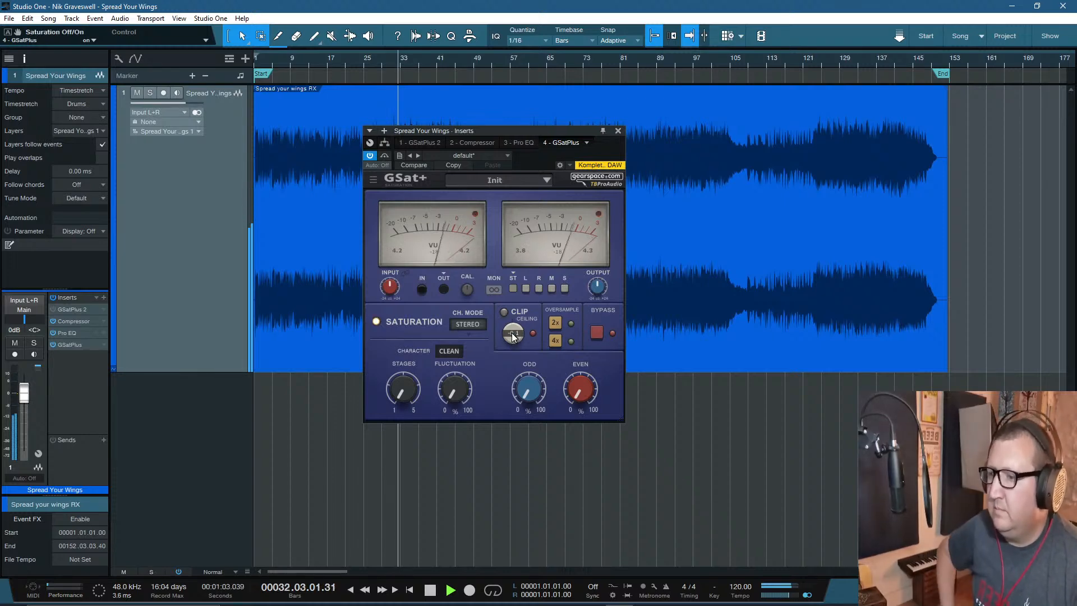
double_click(512, 335)
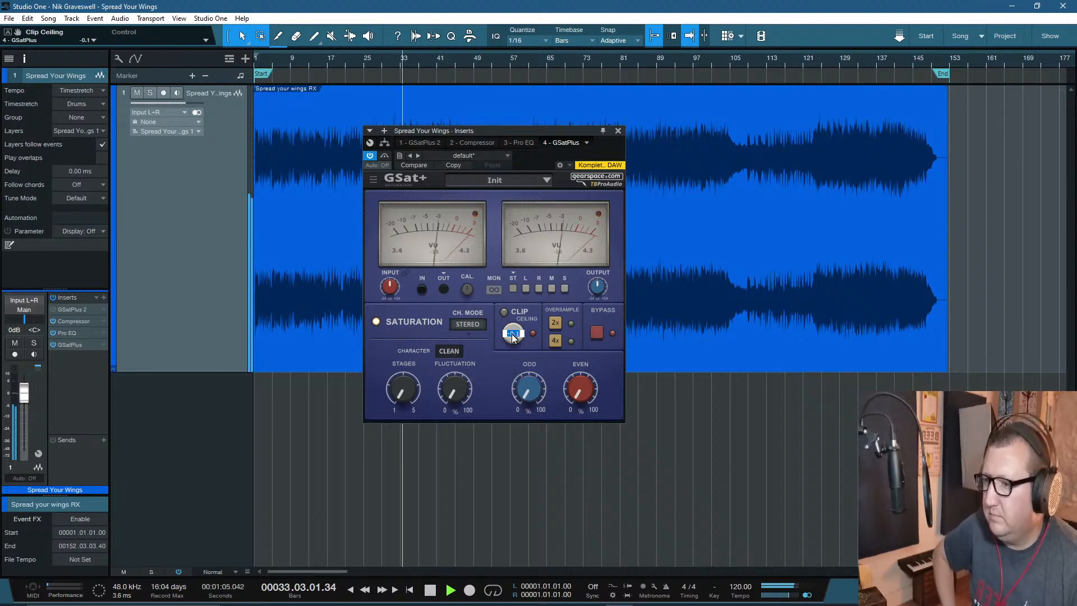
type("-1")
key("Return")
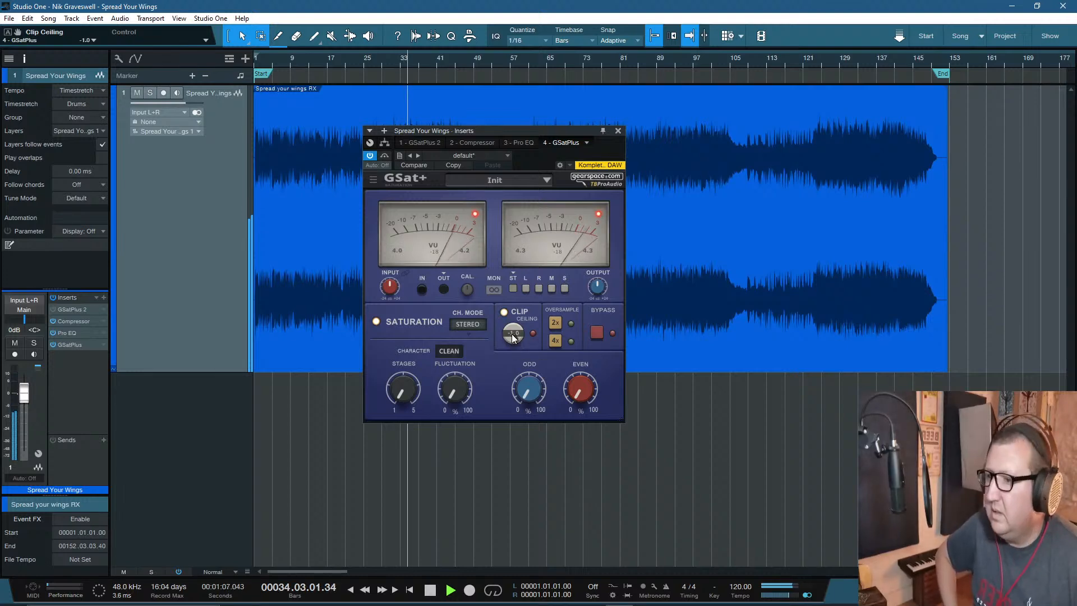
left_click(555, 340)
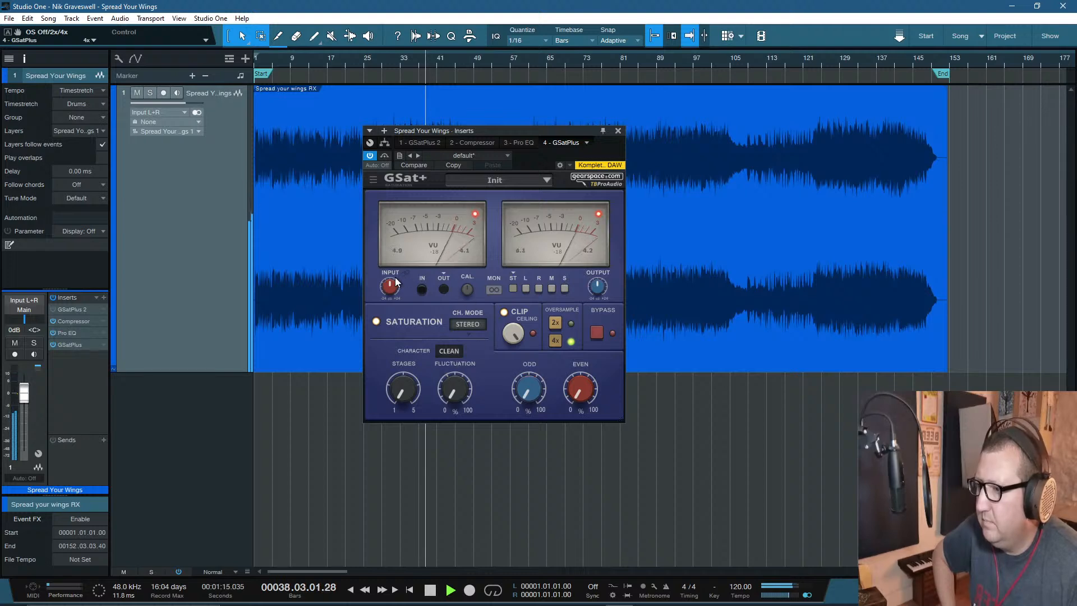
left_click_drag(391, 281, 392, 302)
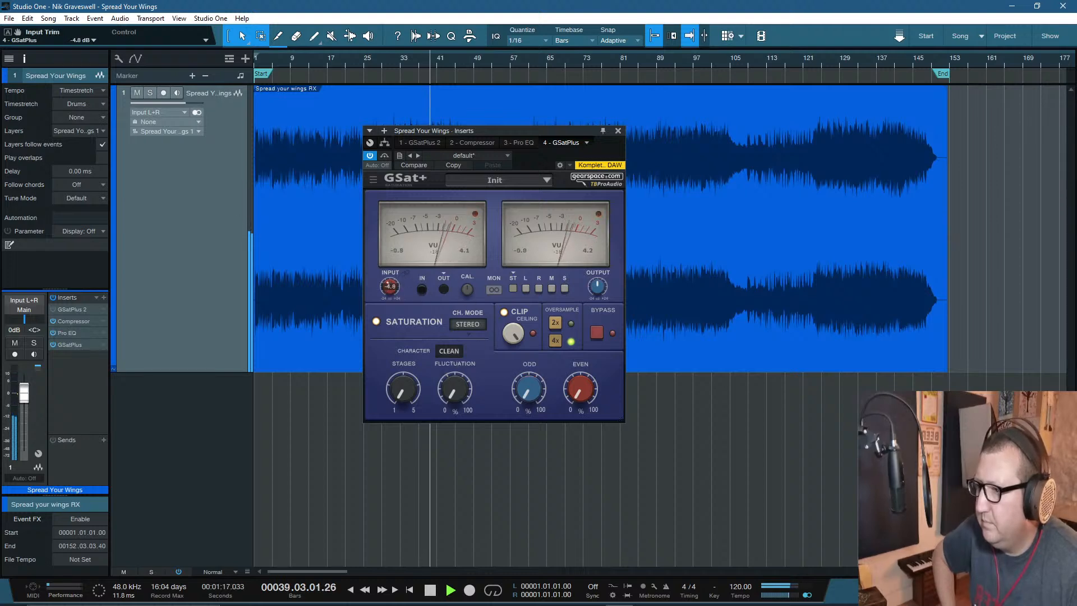
Step: Lower the GSatPlus output trim to -4.8 dB and raise its input trim to 5.2 dB
left_click_drag(597, 286, 597, 307)
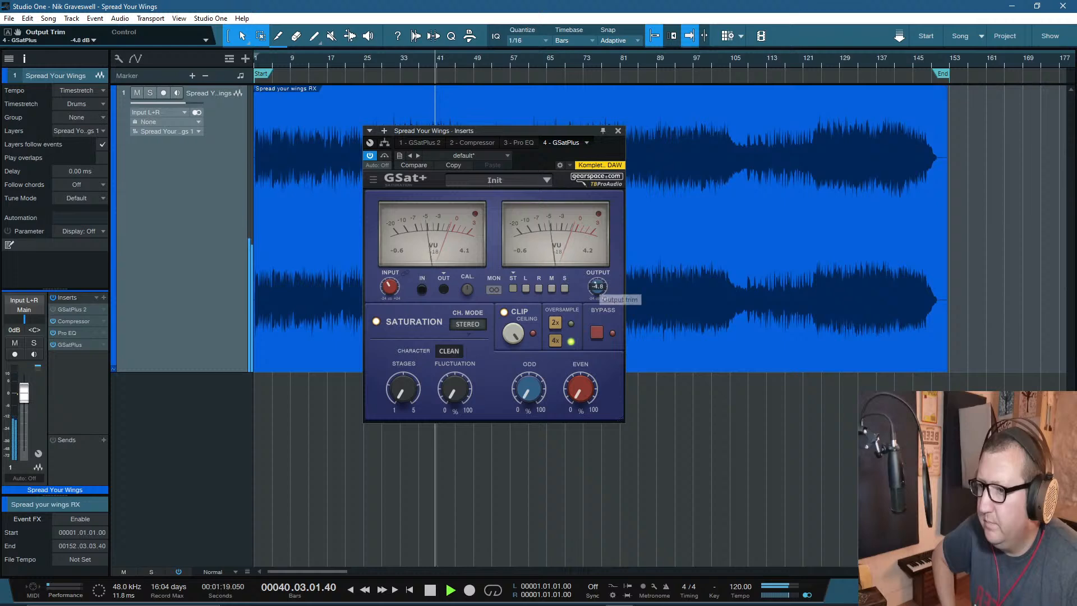
left_click_drag(389, 286, 389, 241)
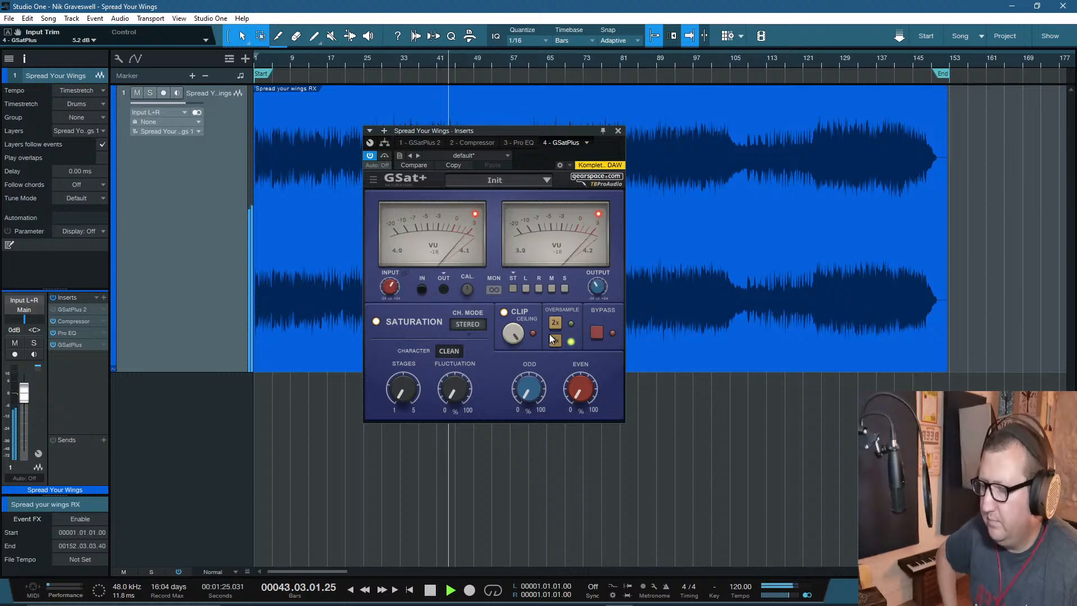
Step: Audition the warm, crisp and classic saturation characters in turn during playback, leave classic selected, and stop playback
left_click(453, 351)
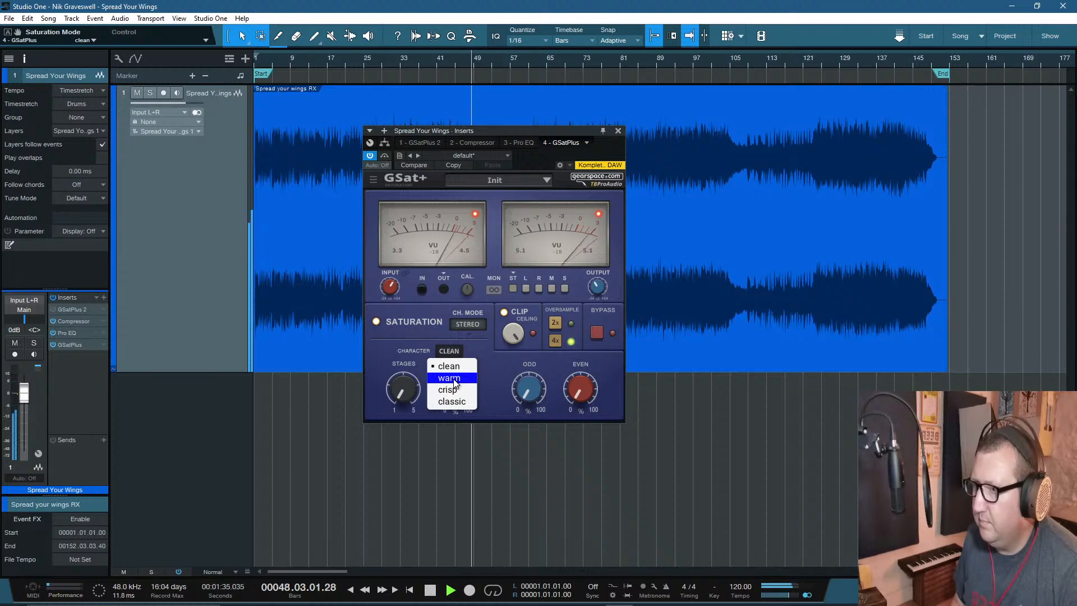
left_click(454, 381)
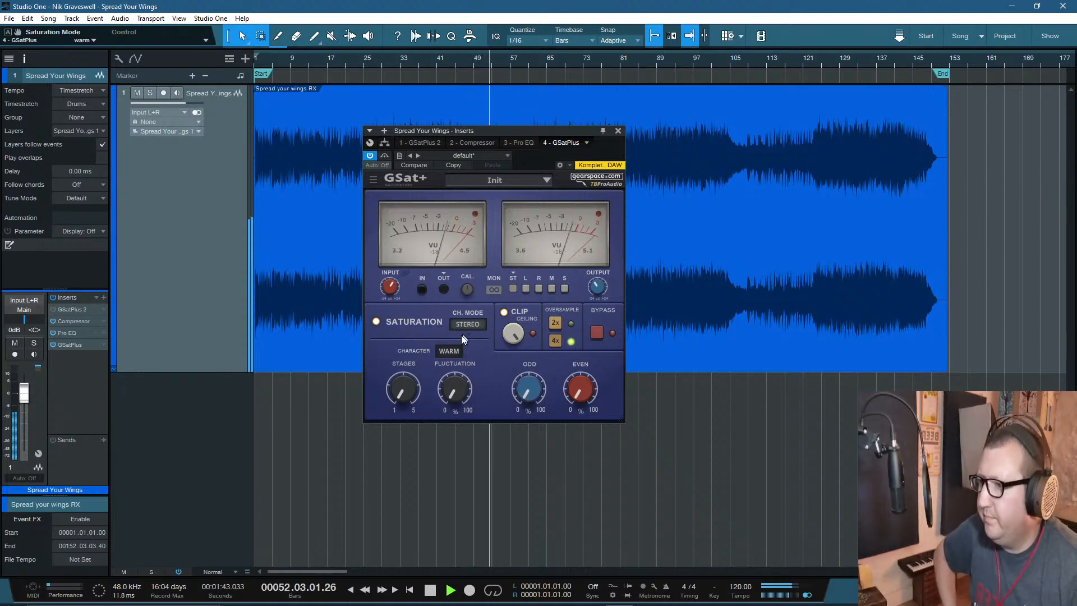
left_click(449, 350)
left_click(456, 394)
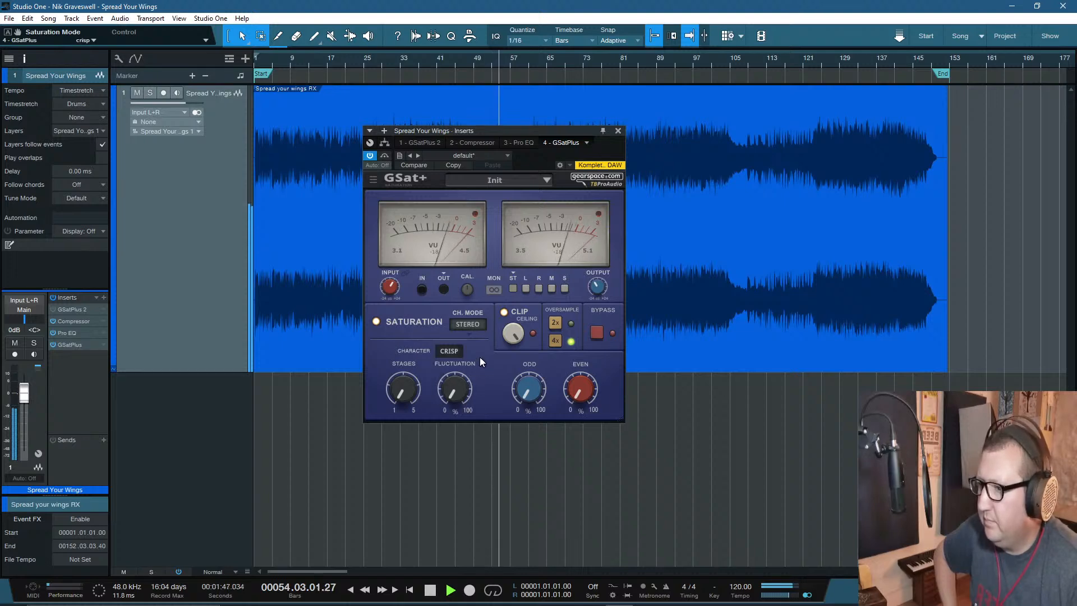
left_click(452, 348)
left_click(457, 402)
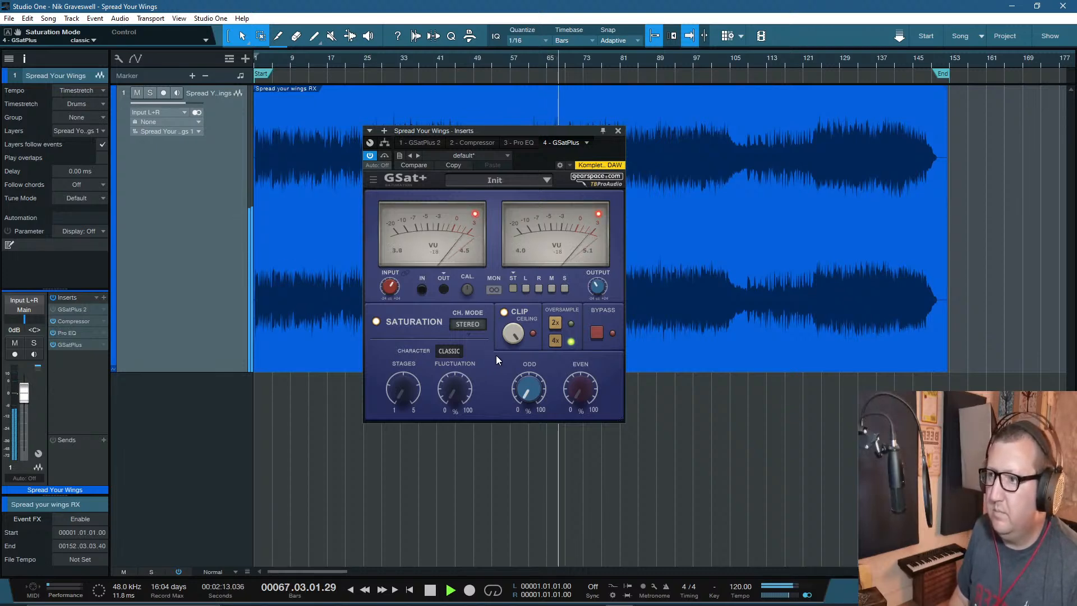
key("space")
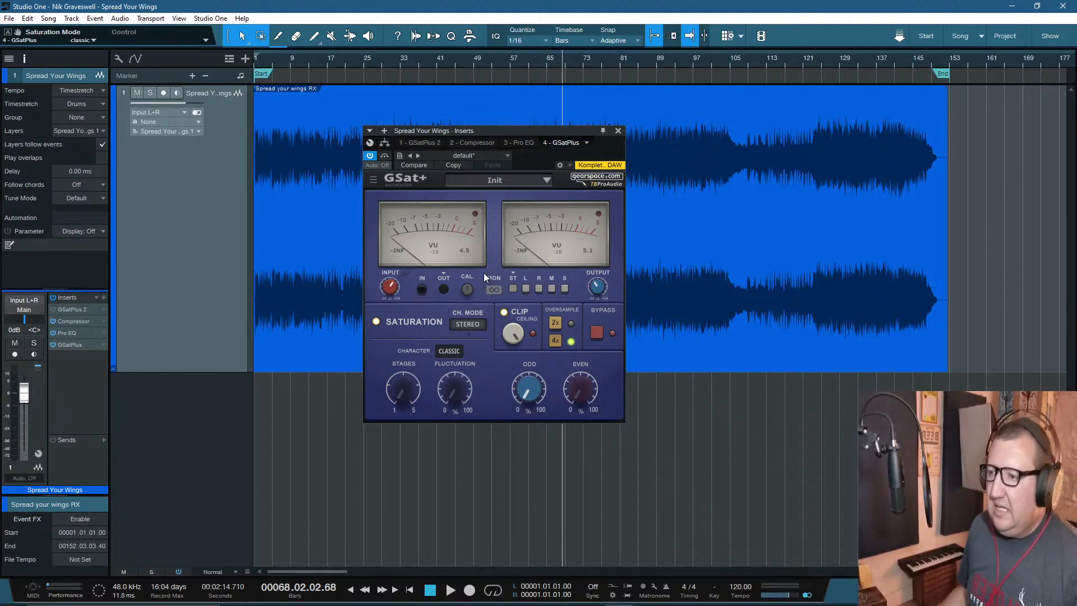
Step: Move the plug-in window clear of the upper waveform and replay from bar 29 with input trim 10.0 dB and output trim -10.0 dB
mouse_move(390, 290)
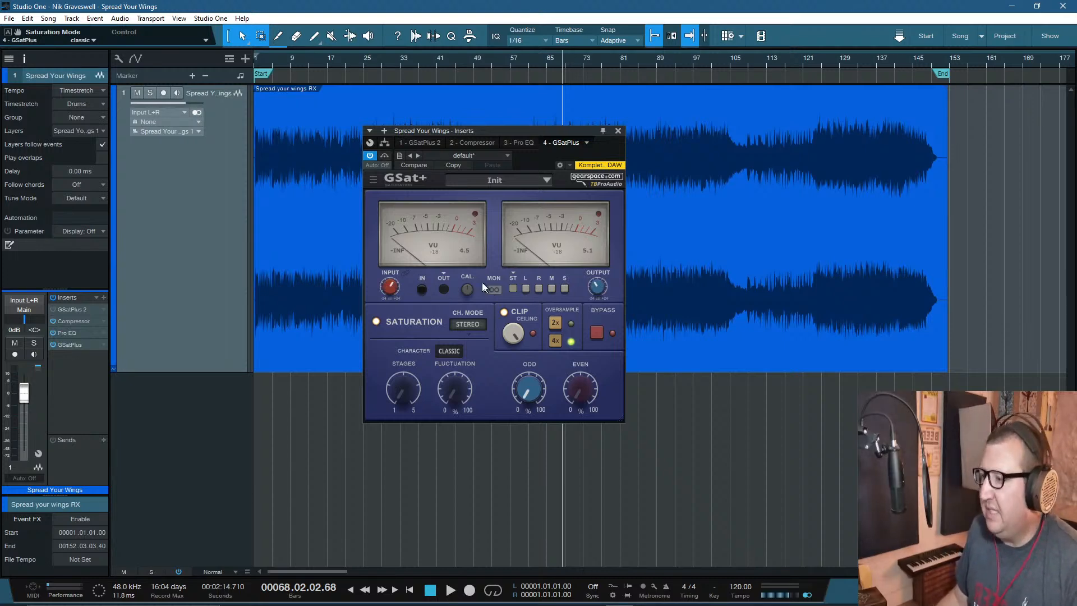
left_click_drag(445, 132, 457, 225)
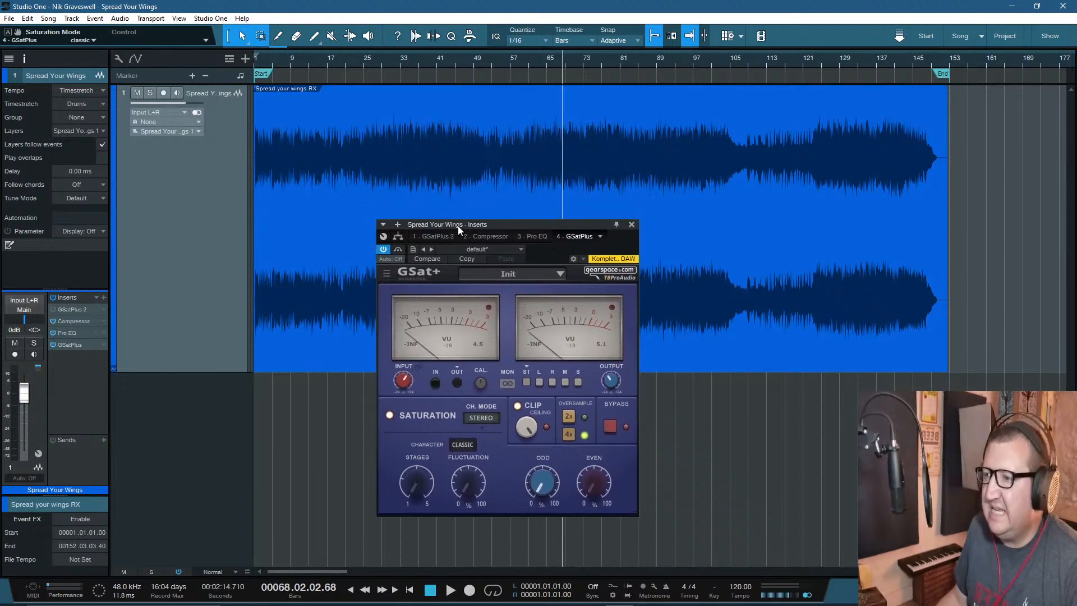
left_click(383, 63)
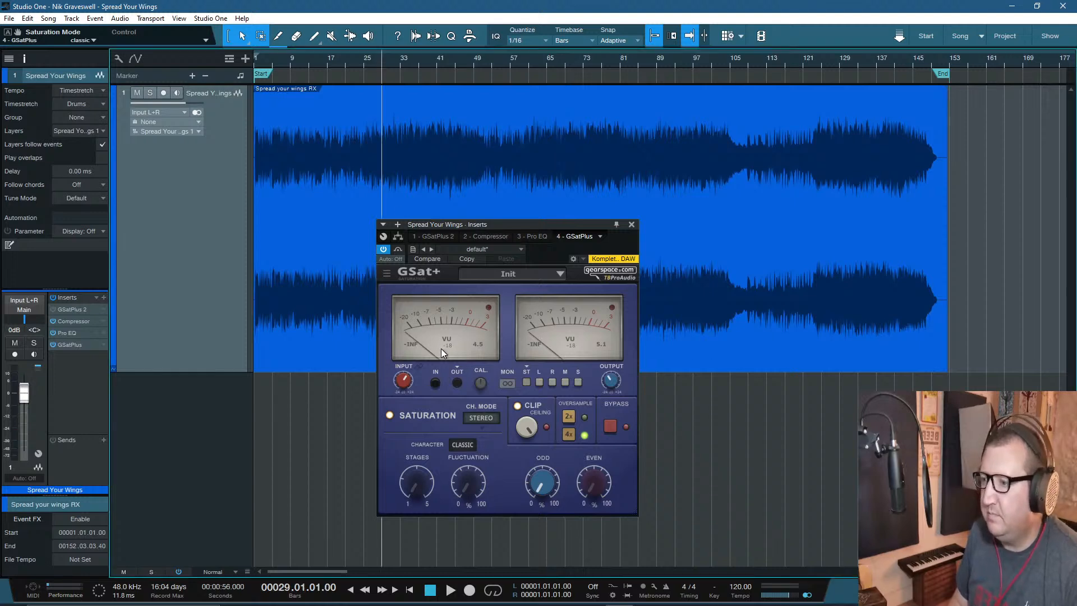
key("space")
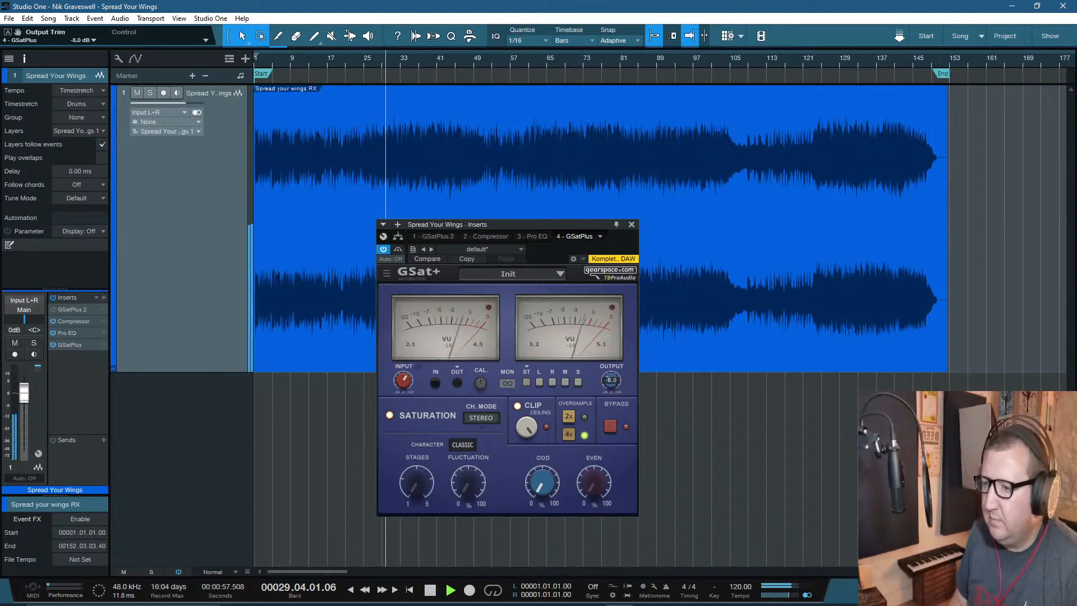
left_click_drag(402, 386, 402, 370)
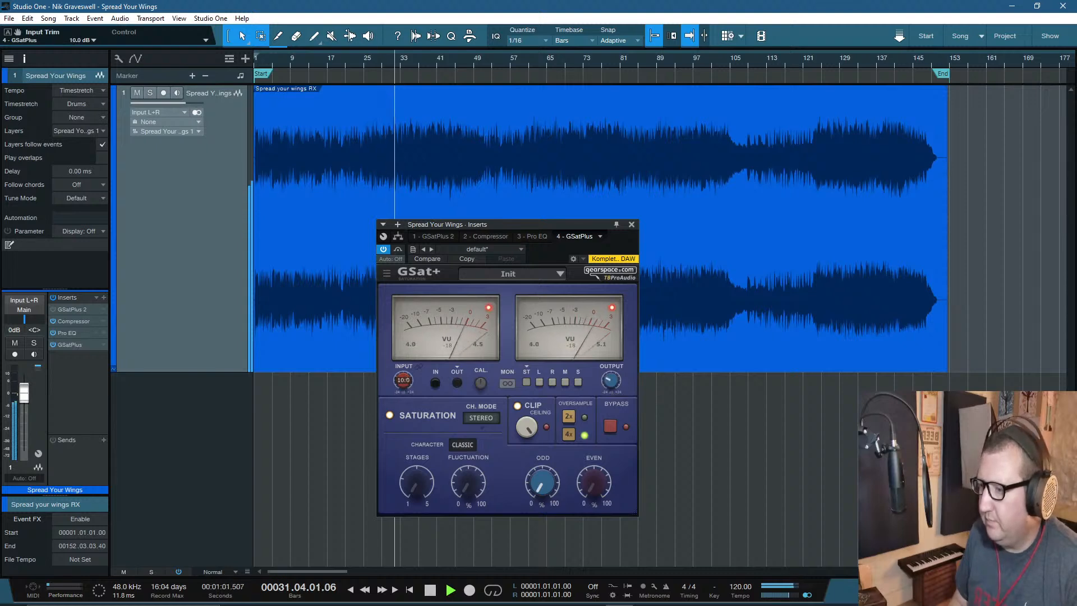
Step: Compare the track with and without classic saturation by bypassing and re-engaging GSatPlus three times, and stop playback
left_click(609, 428)
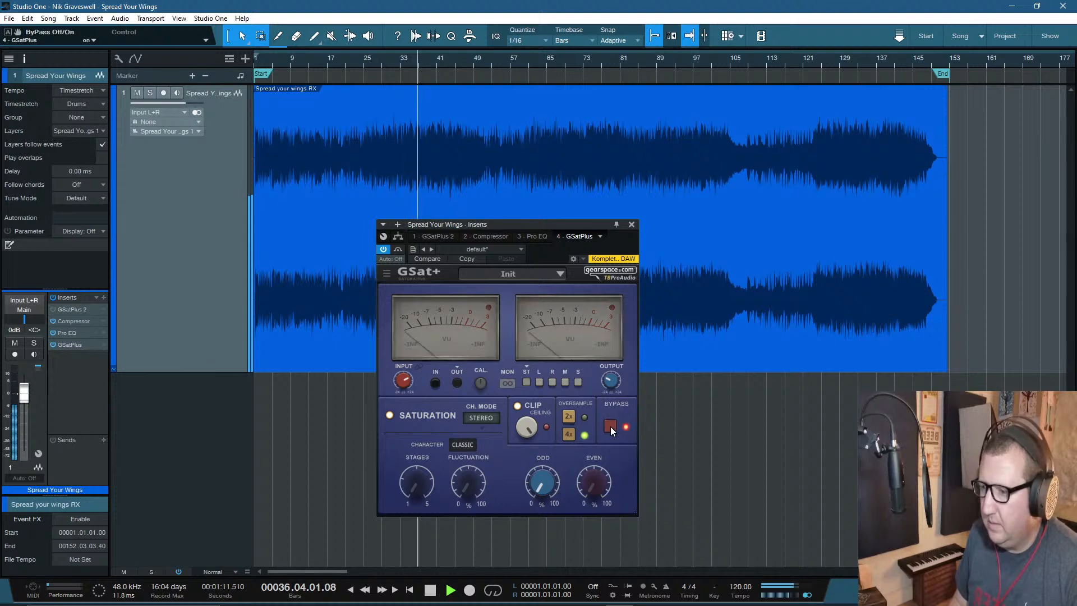
left_click(611, 426)
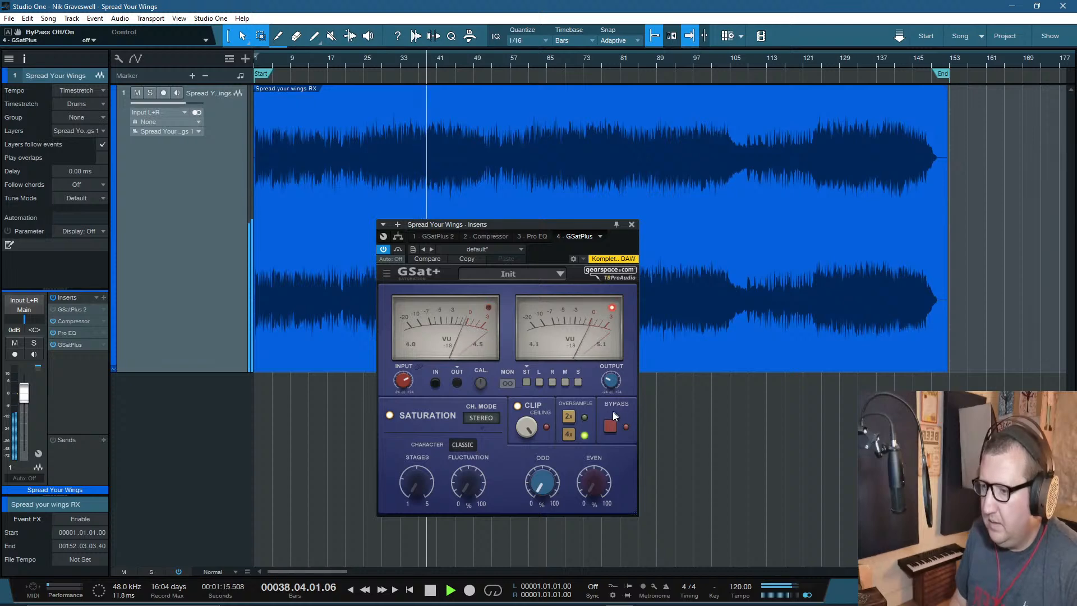
left_click(610, 426)
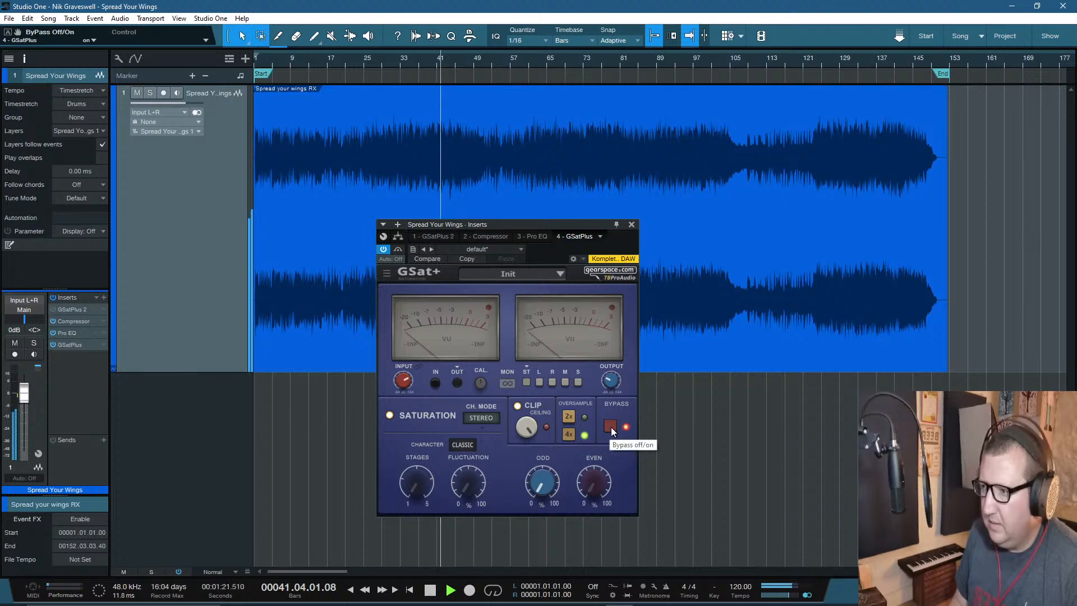
left_click(610, 426)
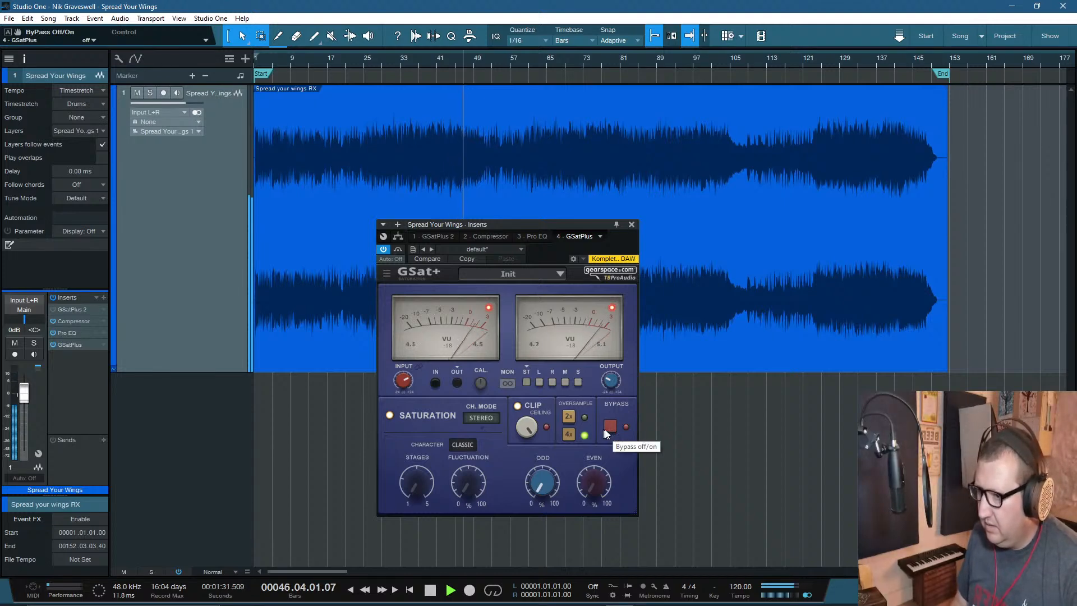
left_click(612, 427)
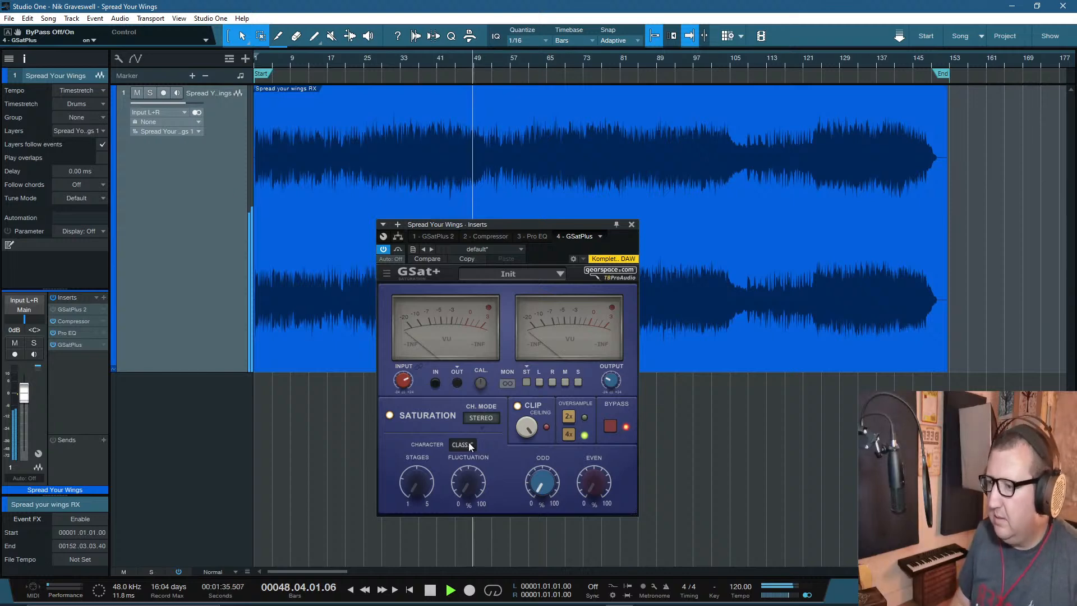
left_click(611, 426)
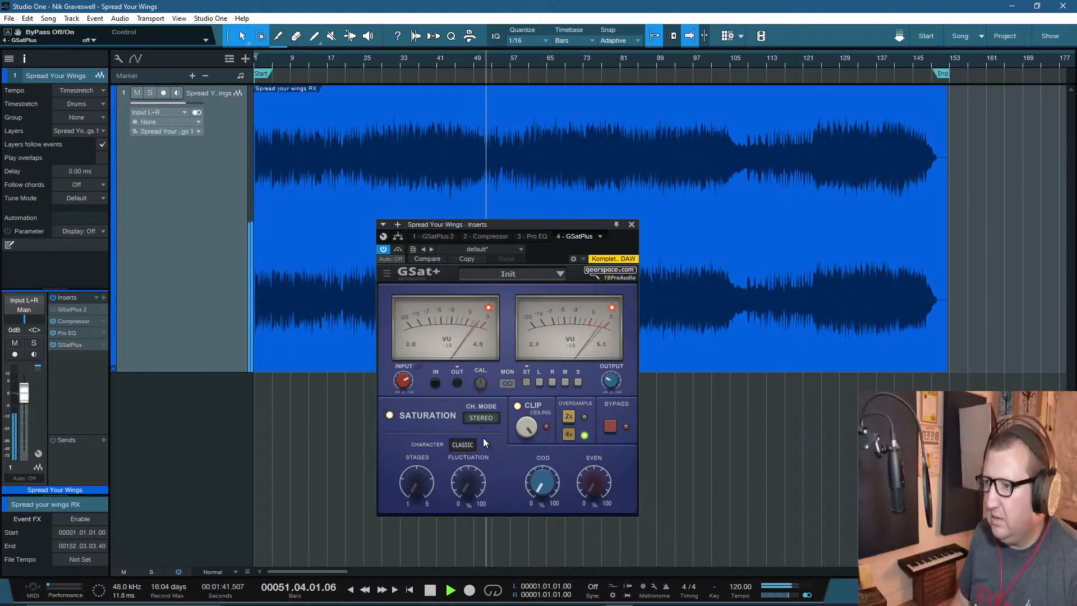
key("space")
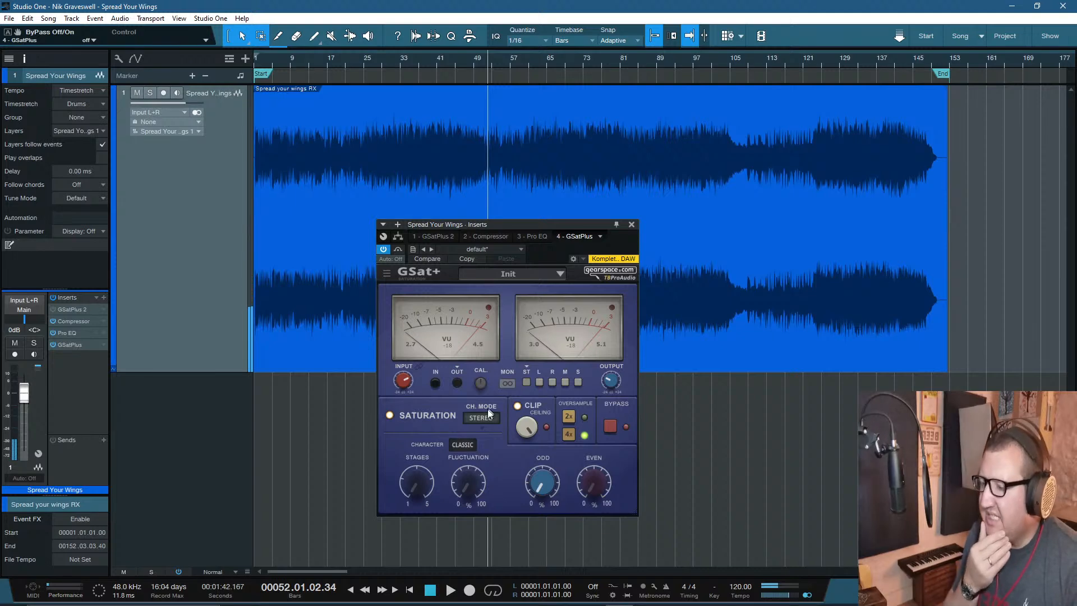
Step: Restart playback from bar 28, switch the saturation character to warm, and compare it once against the bypassed signal
left_click(377, 60)
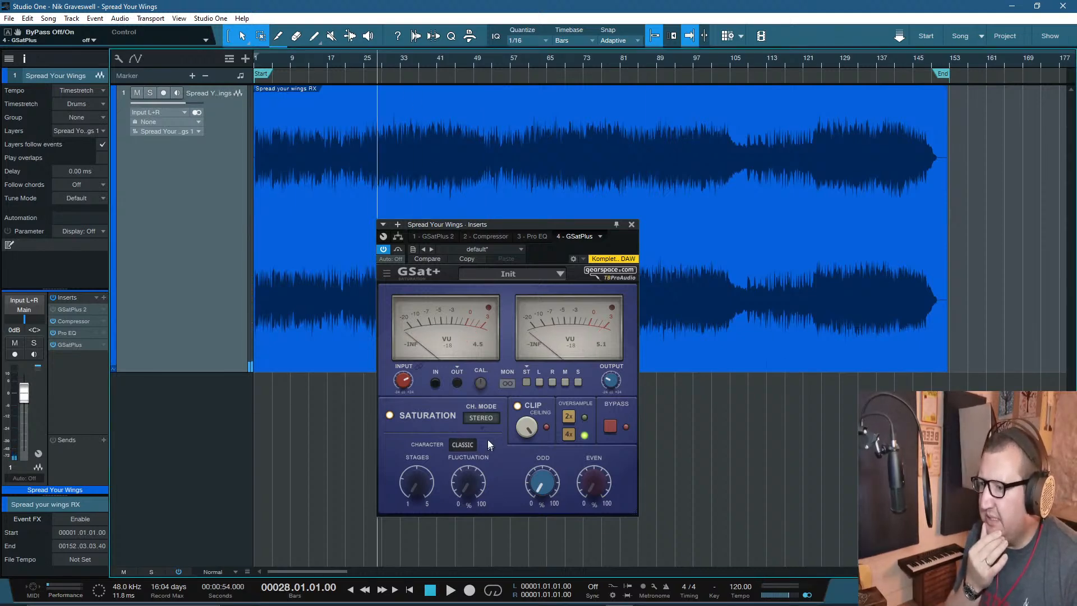
key("space")
left_click(462, 445)
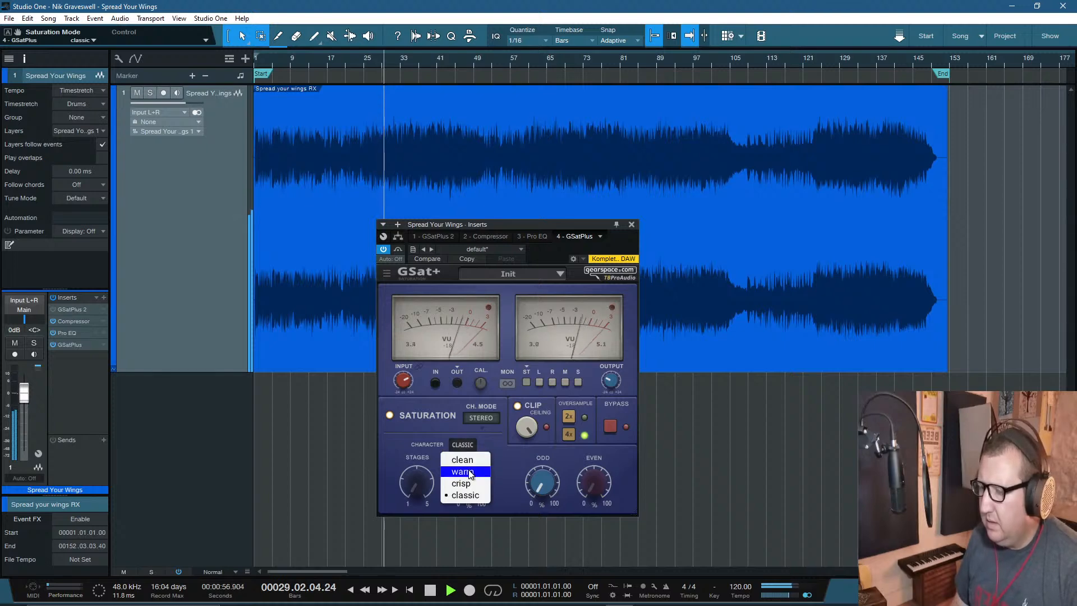
left_click(469, 473)
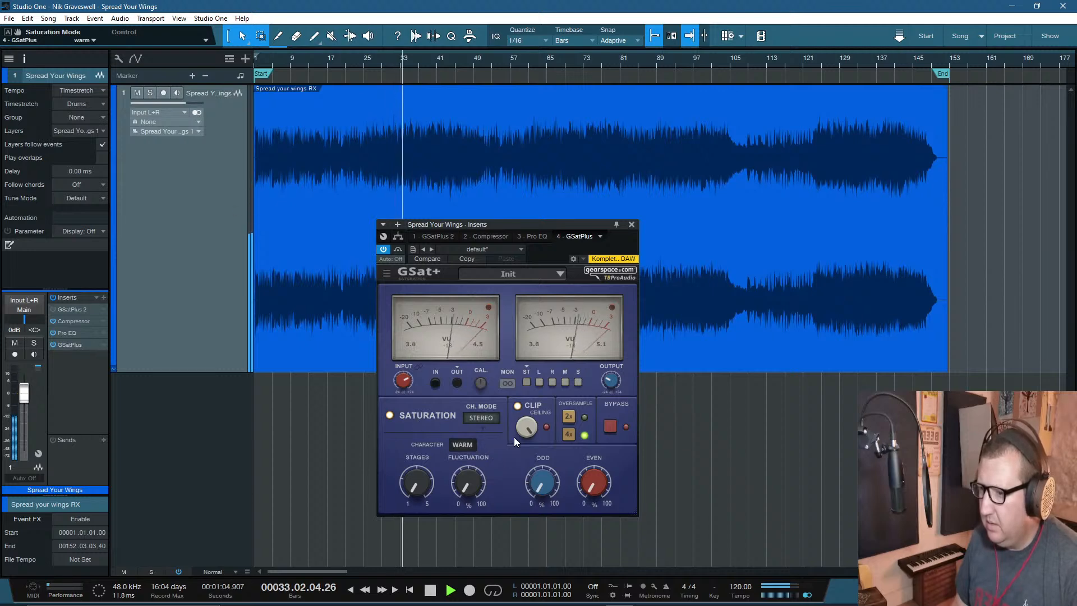
left_click(611, 427)
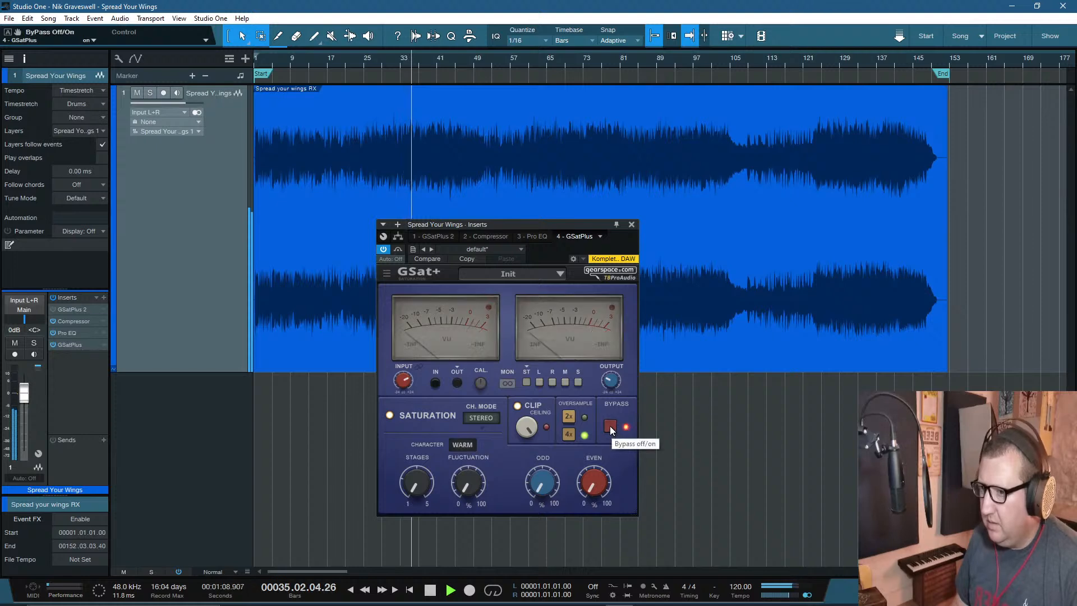
left_click(610, 427)
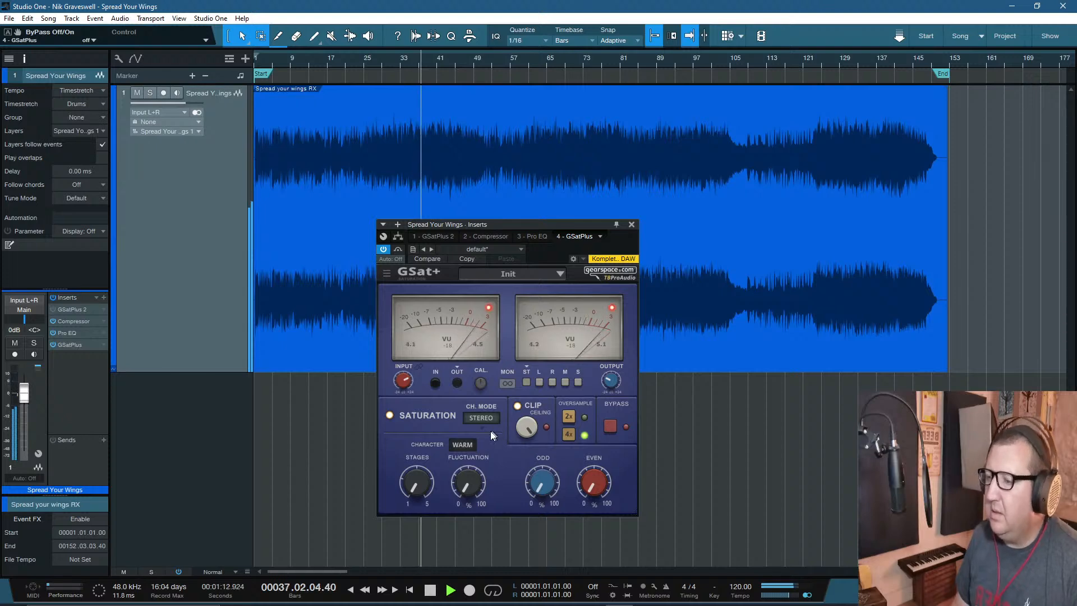
Step: Switch the saturation character to crisp and compare it once against the bypassed signal
left_click(464, 449)
left_click(481, 485)
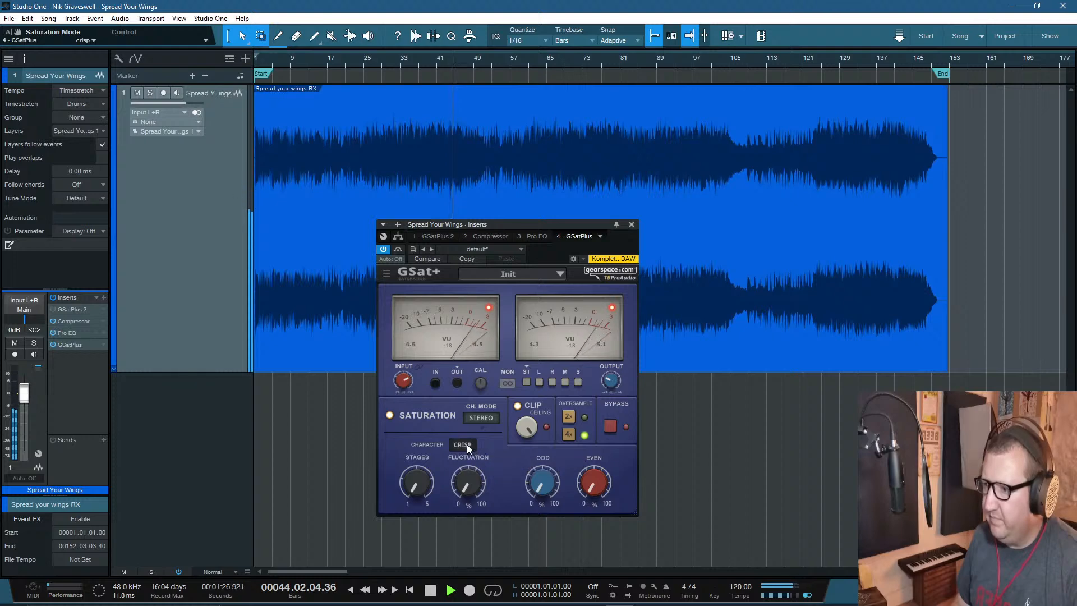
left_click(610, 425)
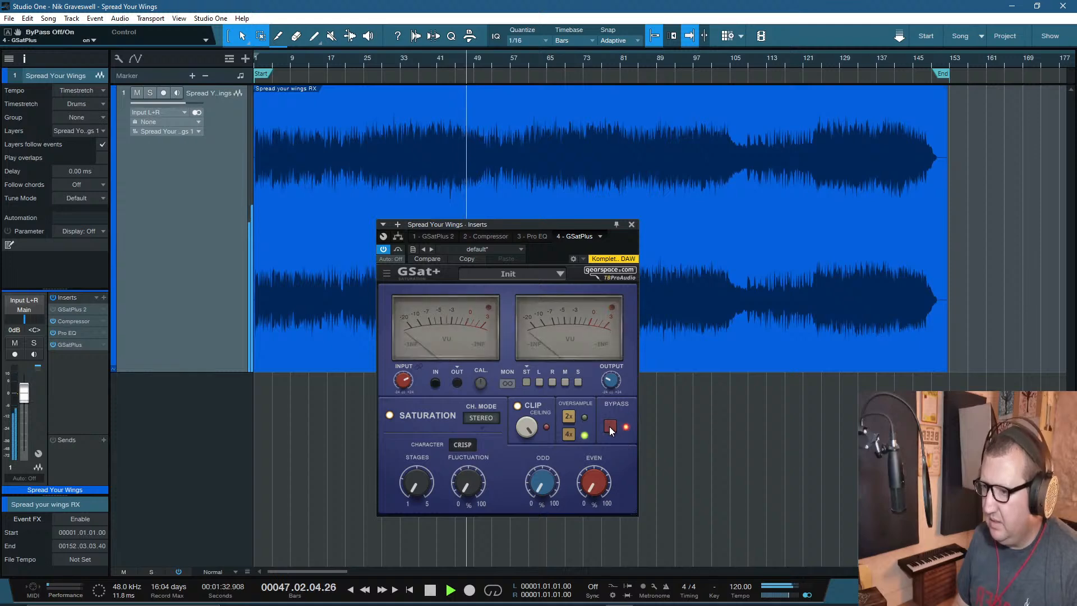
left_click(610, 426)
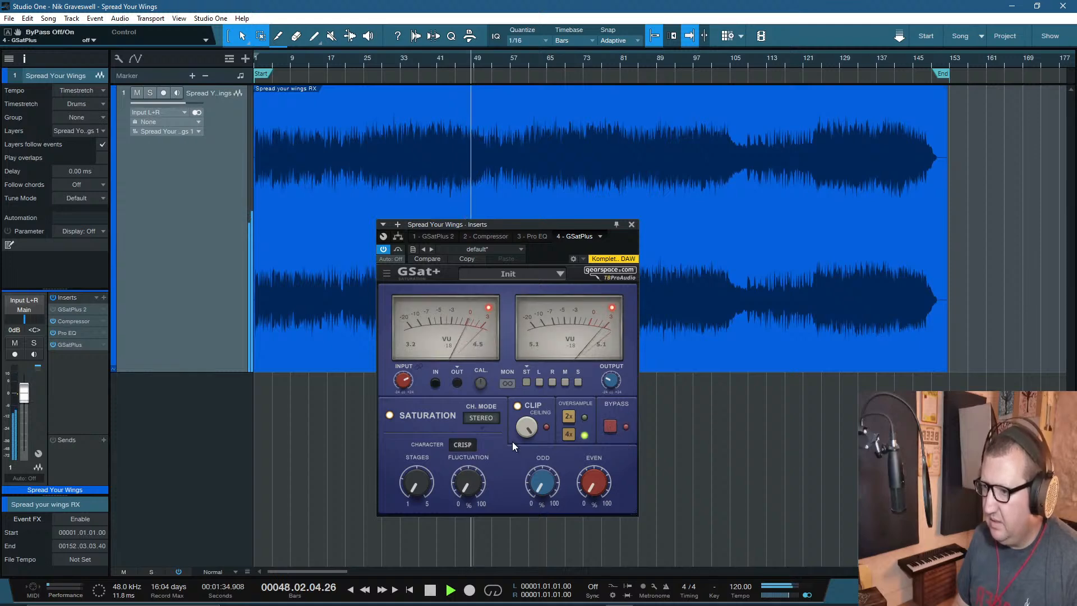
Step: Set the saturation character back to classic, listen to it, and stop playback
left_click(469, 443)
left_click(472, 495)
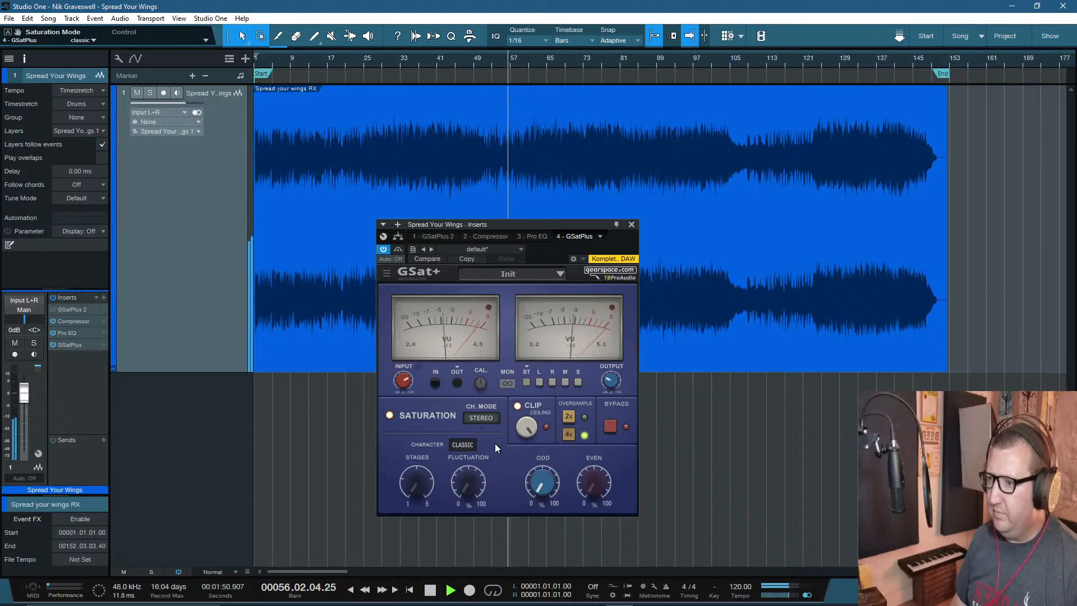
key("space")
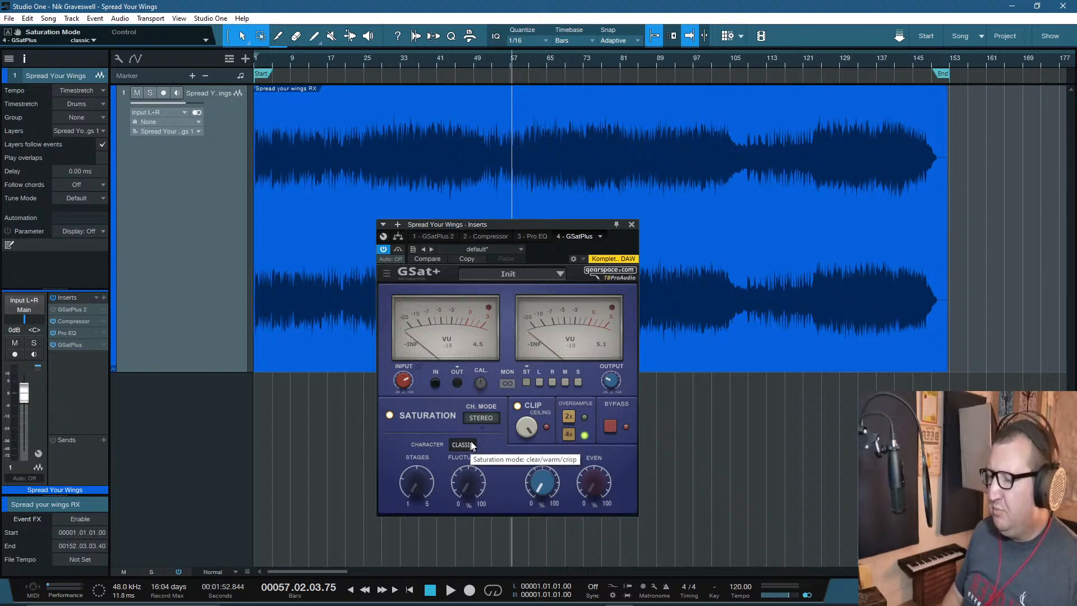
Step: Place the playhead at bar 25, then lower the GSatPlus output trim to -14.4 dB and raise the input trim to 15.2 dB
mouse_move(404, 384)
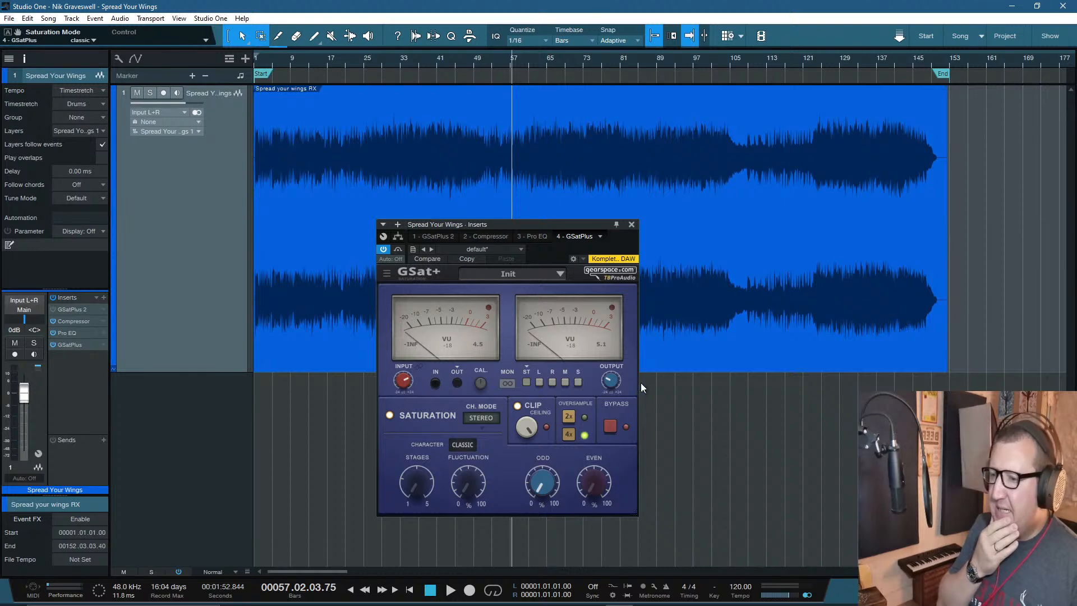
mouse_move(615, 383)
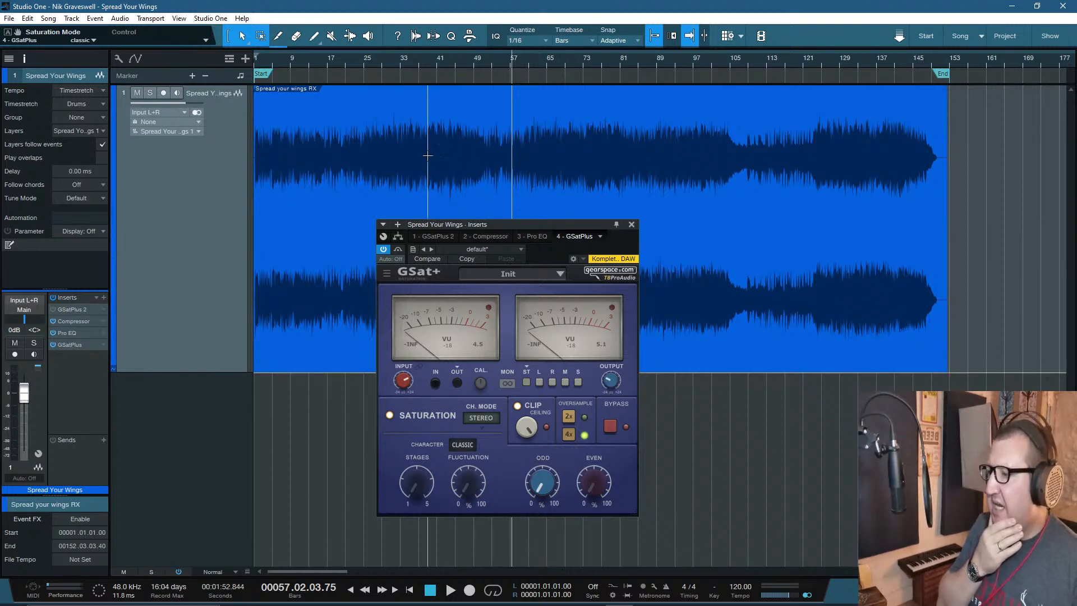
left_click(364, 61)
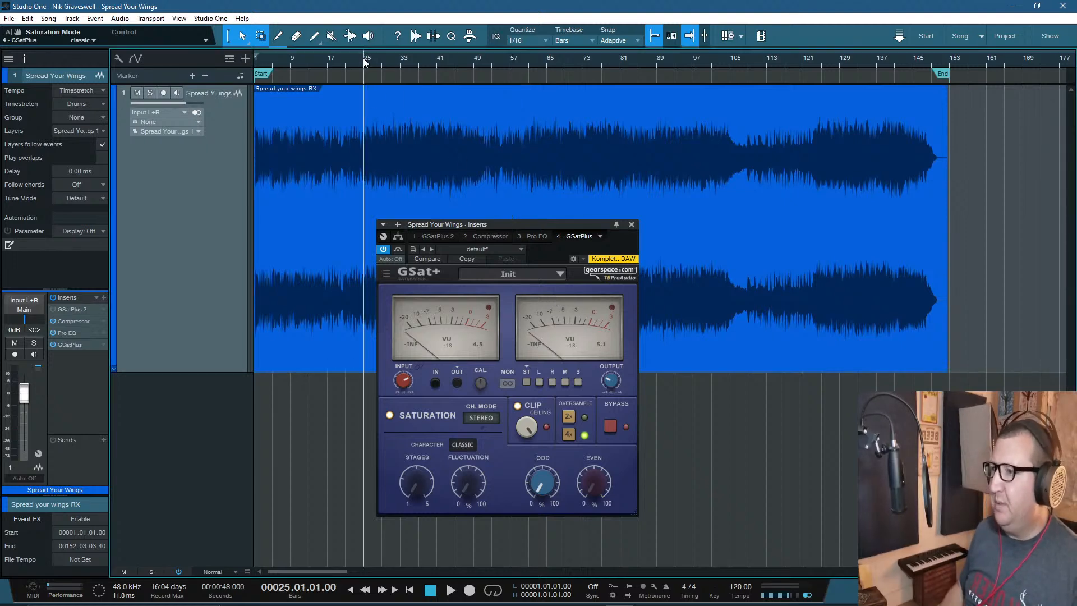
mouse_move(613, 384)
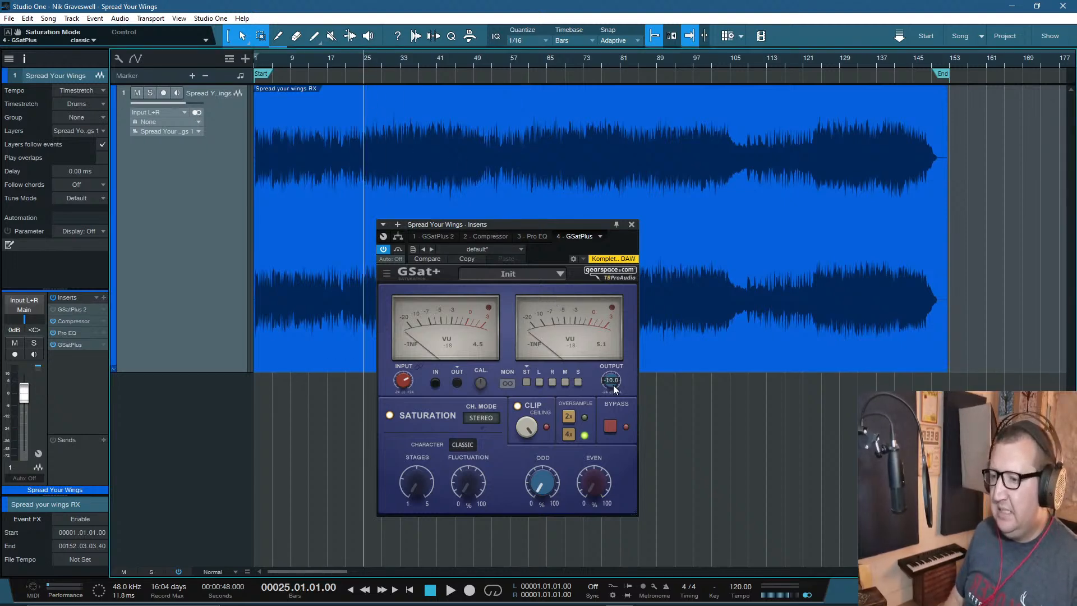
left_click_drag(613, 385, 614, 399)
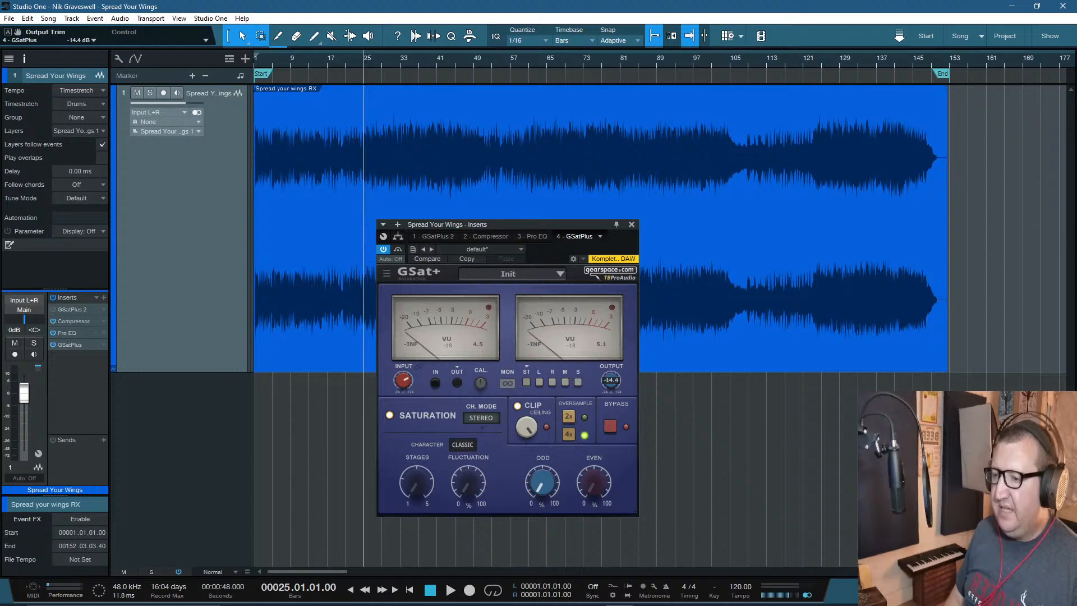
left_click_drag(399, 385, 398, 382)
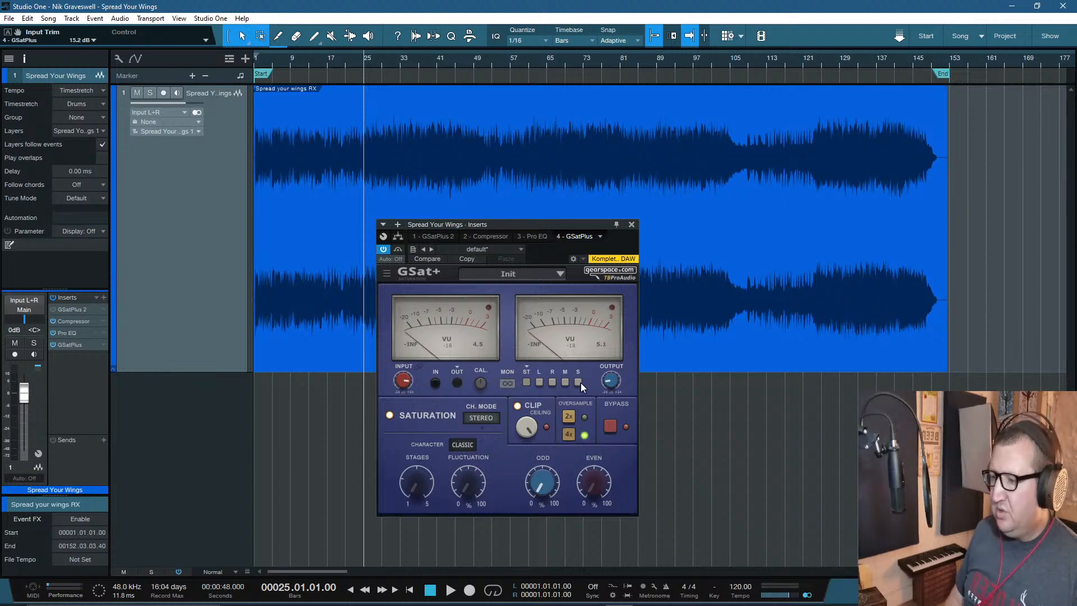
Step: Raise the GSatPlus input trim to 15.6 dB, switch the saturation character to clean, and play the track
left_click_drag(402, 385, 401, 383)
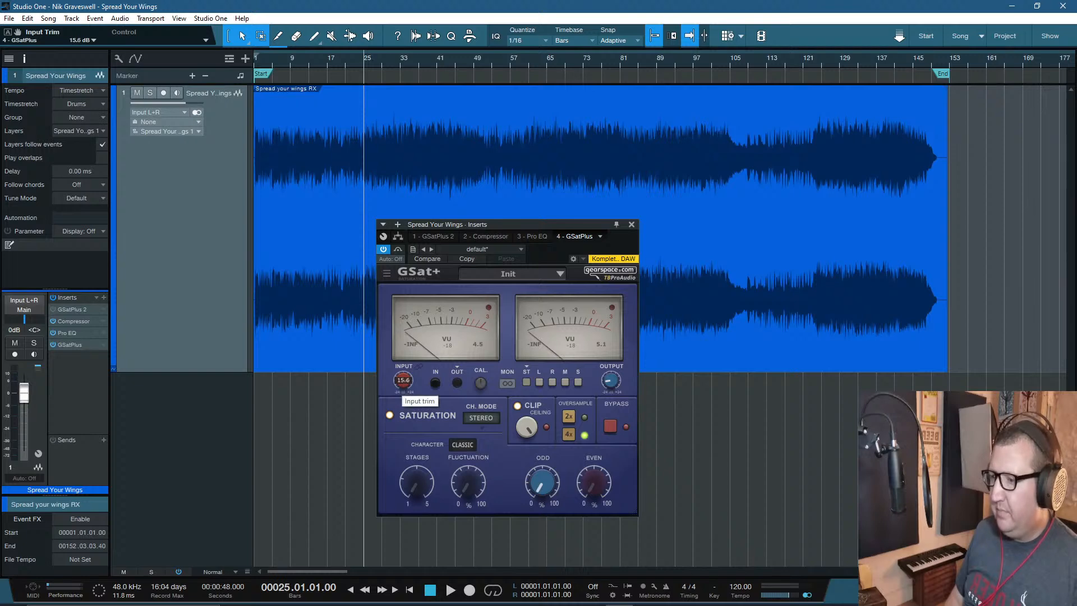
left_click(350, 59)
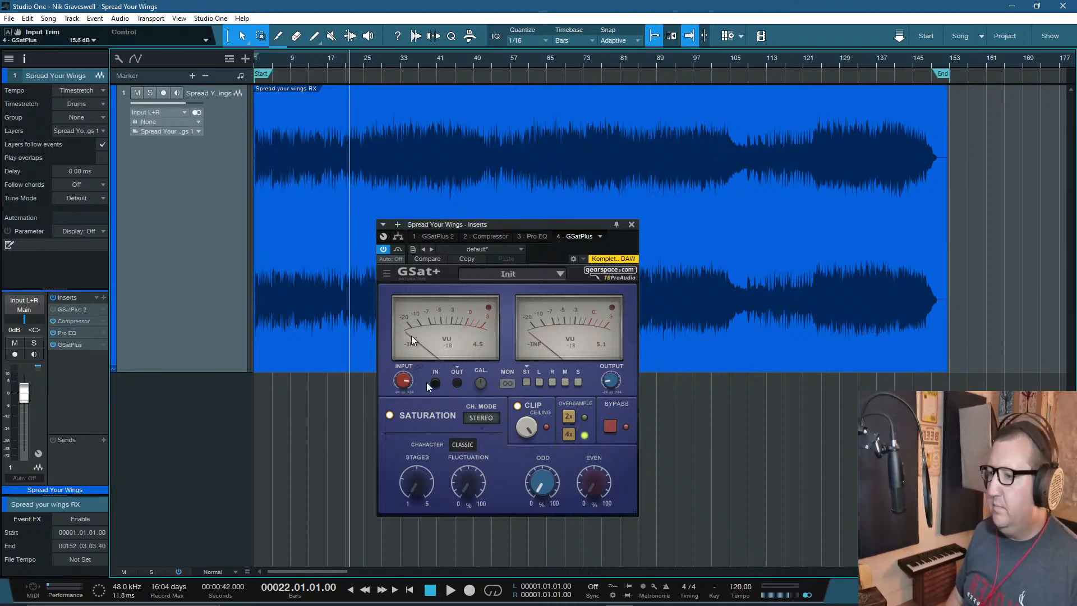
left_click(476, 444)
left_click(469, 461)
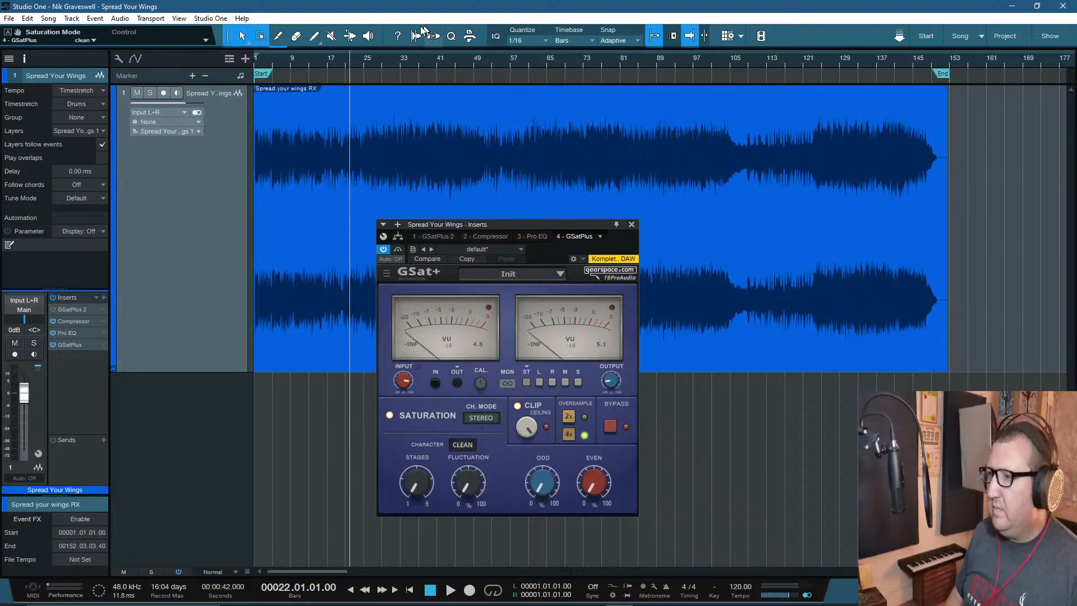
left_click(376, 71)
key("space")
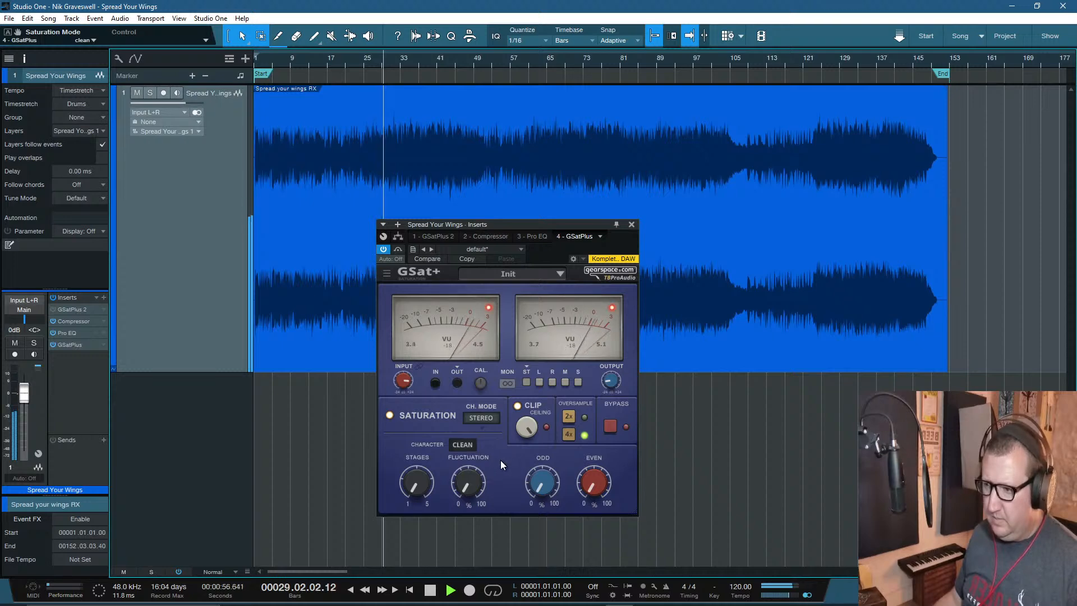
Step: Change the saturation character from clean to warm during playback and compare it once against the bypassed signal
left_click(468, 445)
left_click(466, 468)
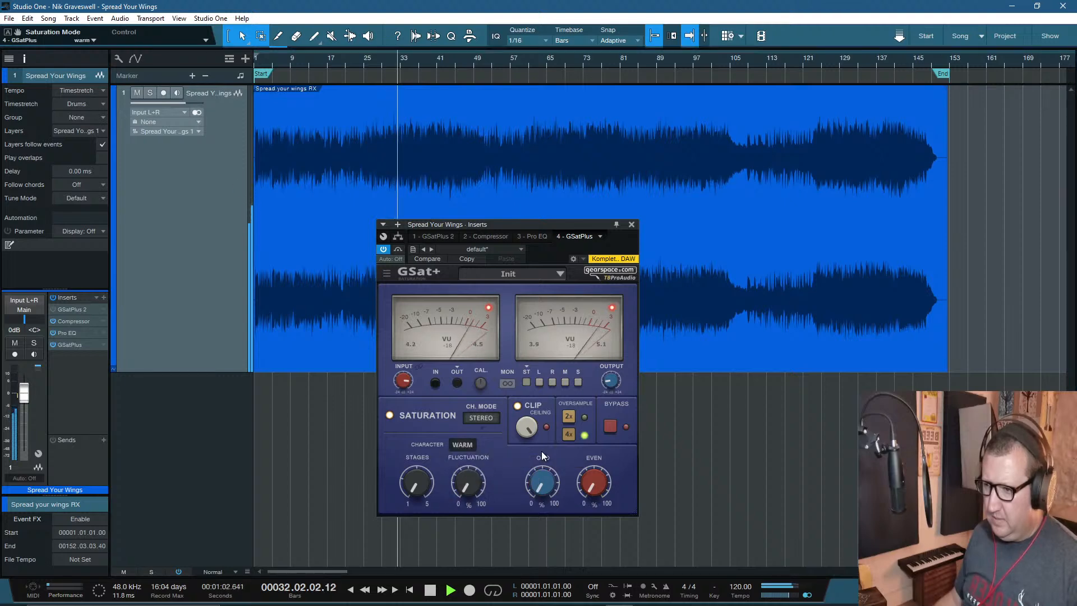
left_click(609, 424)
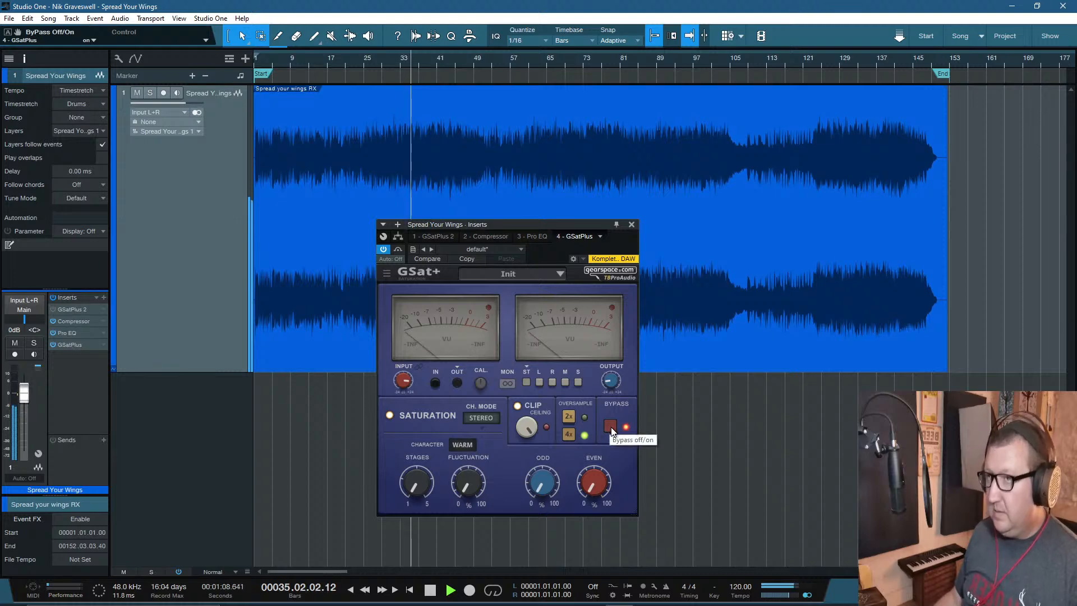
left_click(611, 427)
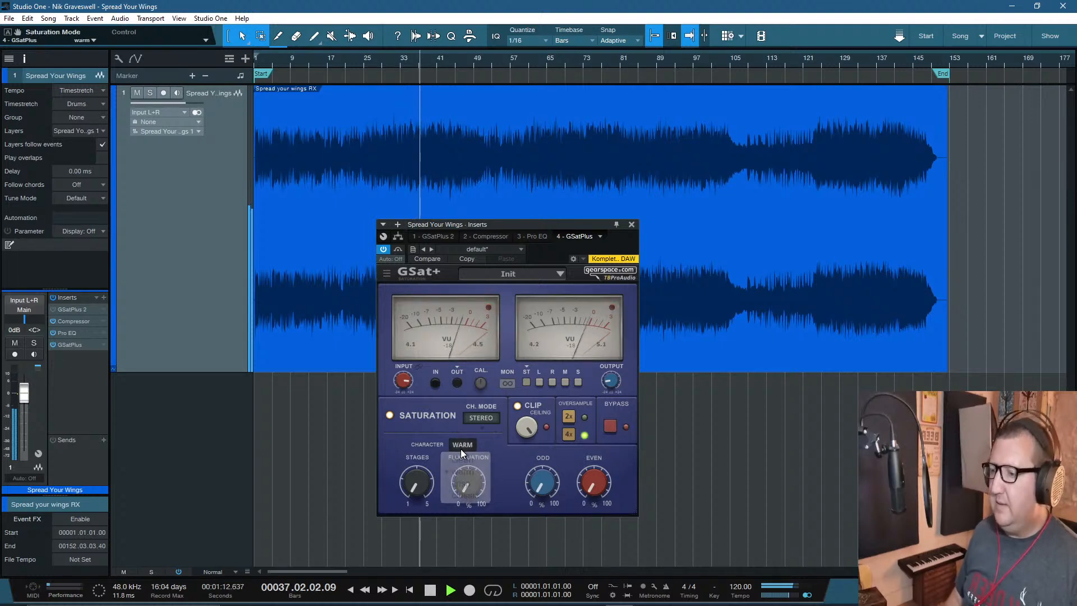
Step: Audition the crisp saturation character and toggle the plug-in bypass on and off to compare it
left_click(461, 446)
left_click(468, 480)
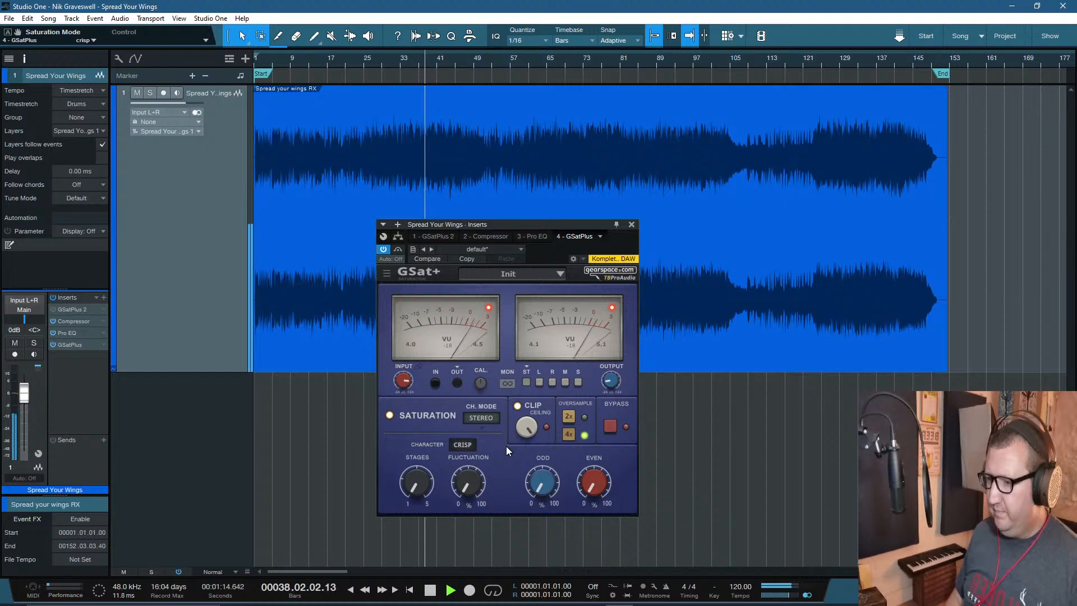
left_click(610, 425)
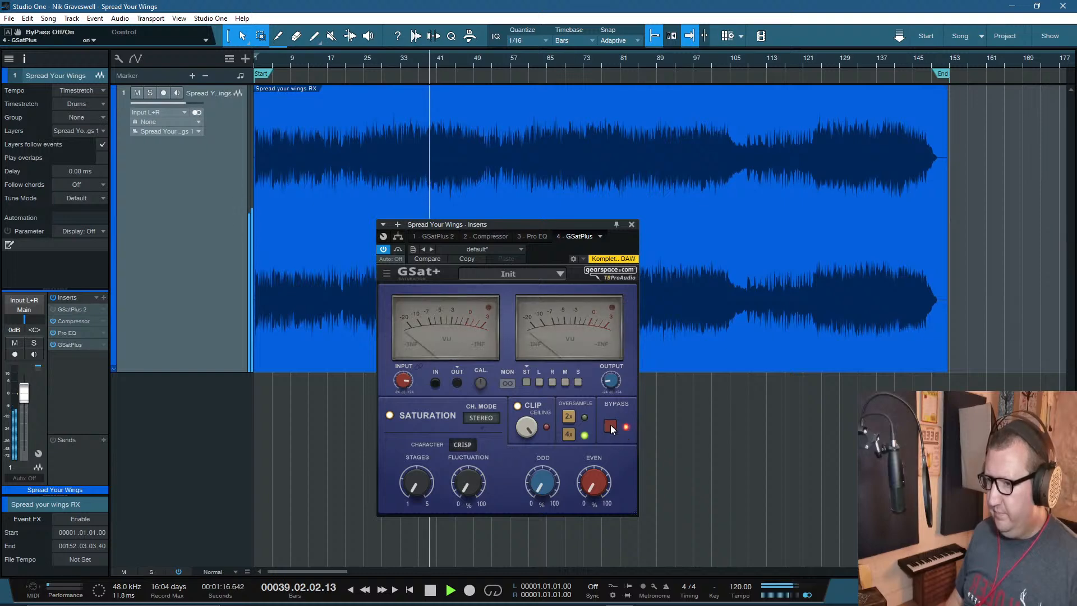
left_click(610, 425)
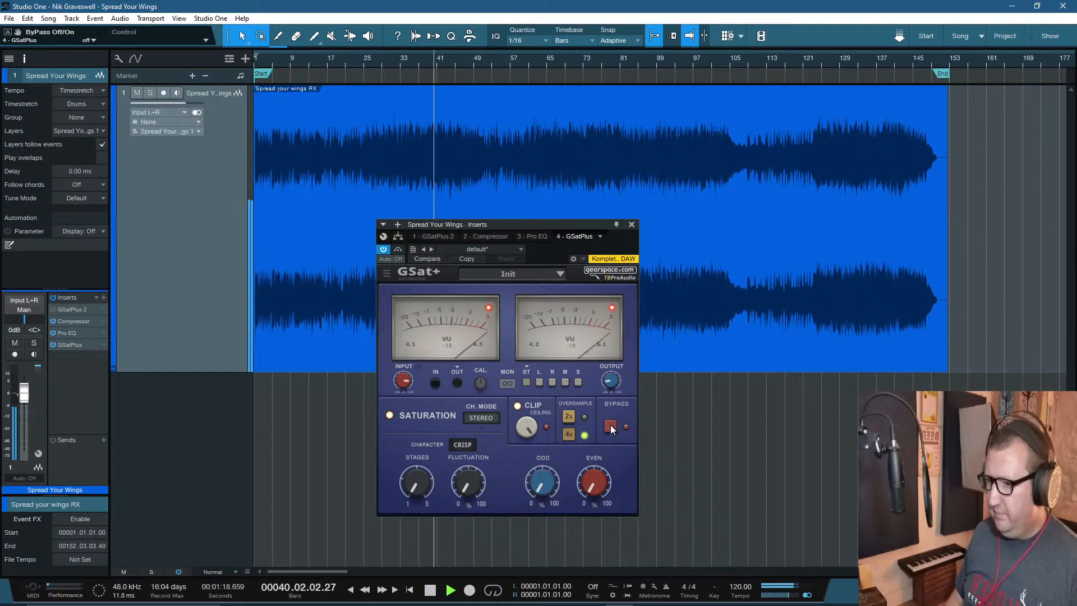
Step: Audition the classic saturation character briefly, set it back to clean, and stop playback
left_click(468, 449)
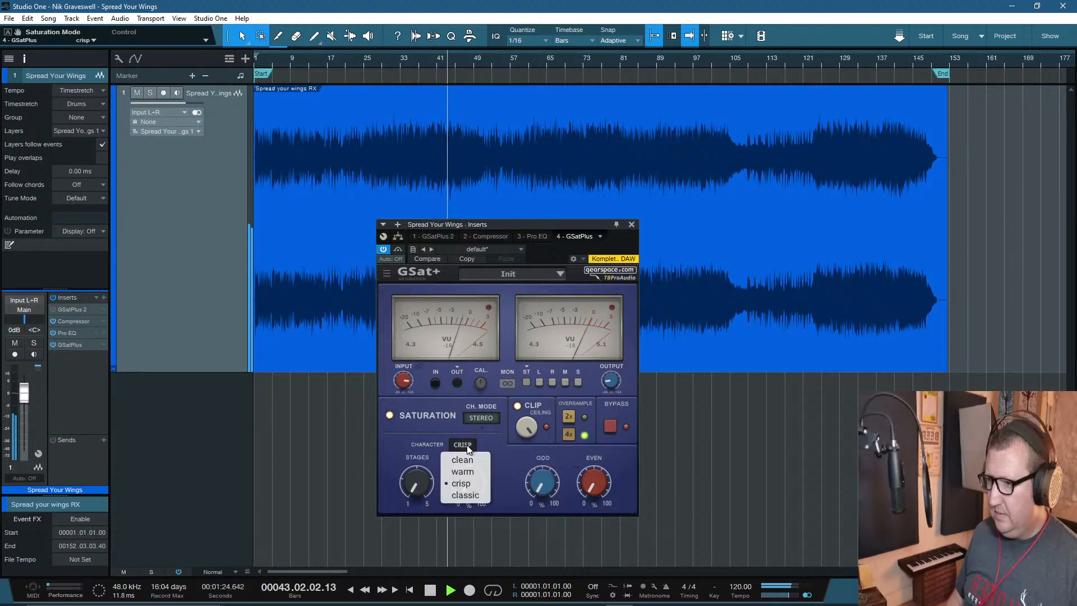
left_click(485, 484)
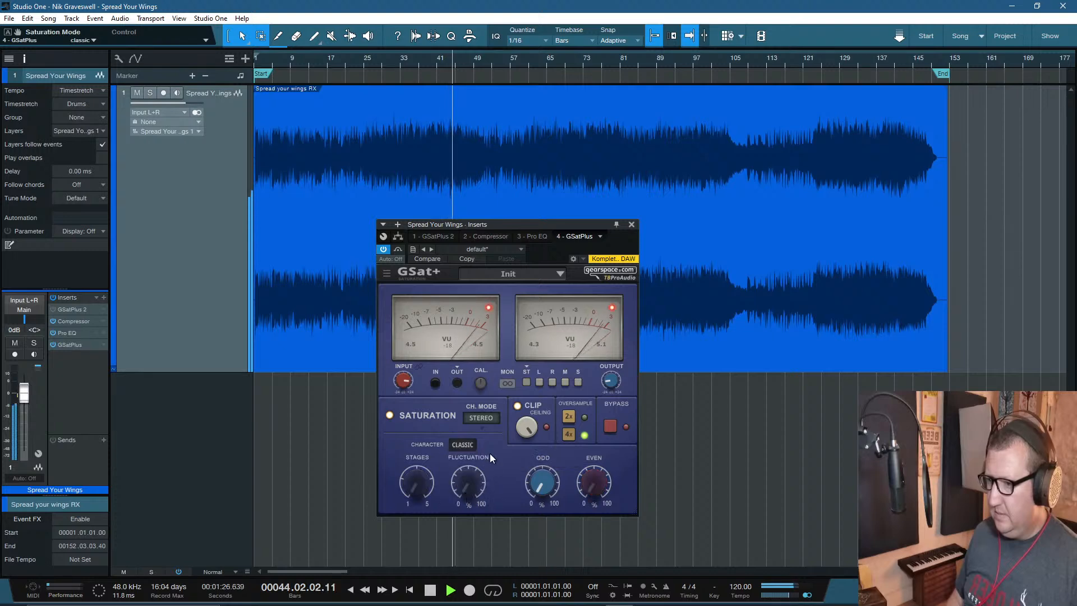
left_click(466, 444)
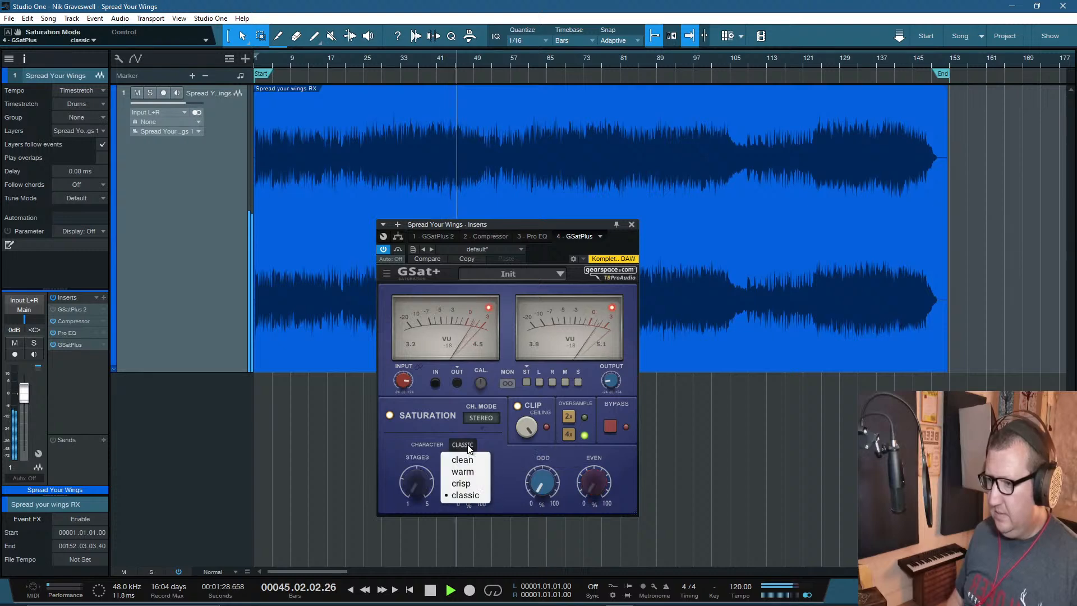
left_click(467, 456)
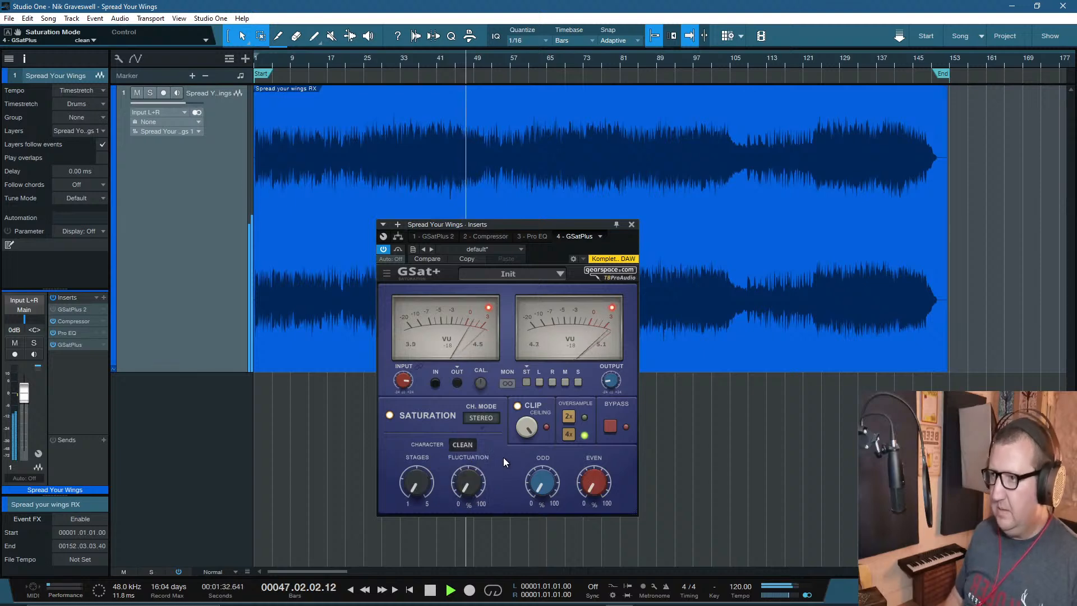
key("space")
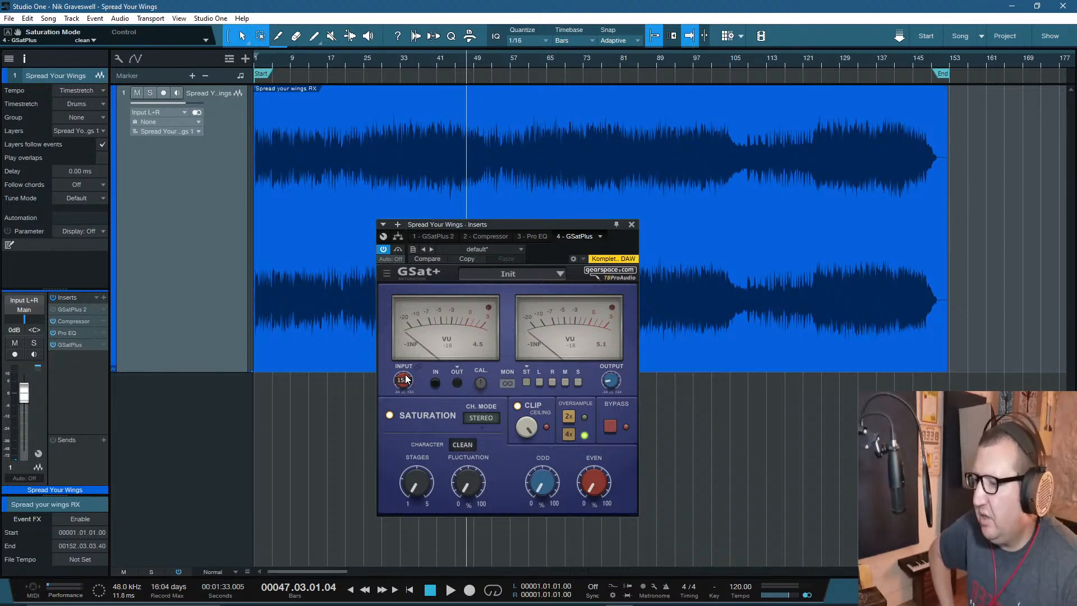
Step: Lower the GSatPlus input trim to 6.0 dB, set the output trim to -5.6 dB, and play from bar 29
left_click_drag(405, 381, 405, 399)
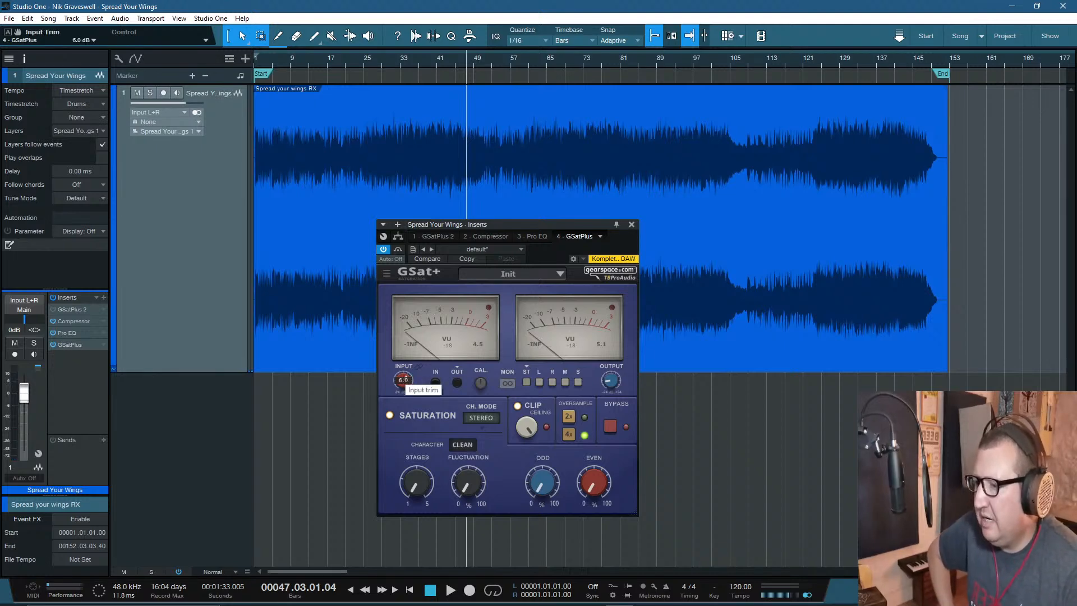
left_click_drag(611, 381, 611, 373)
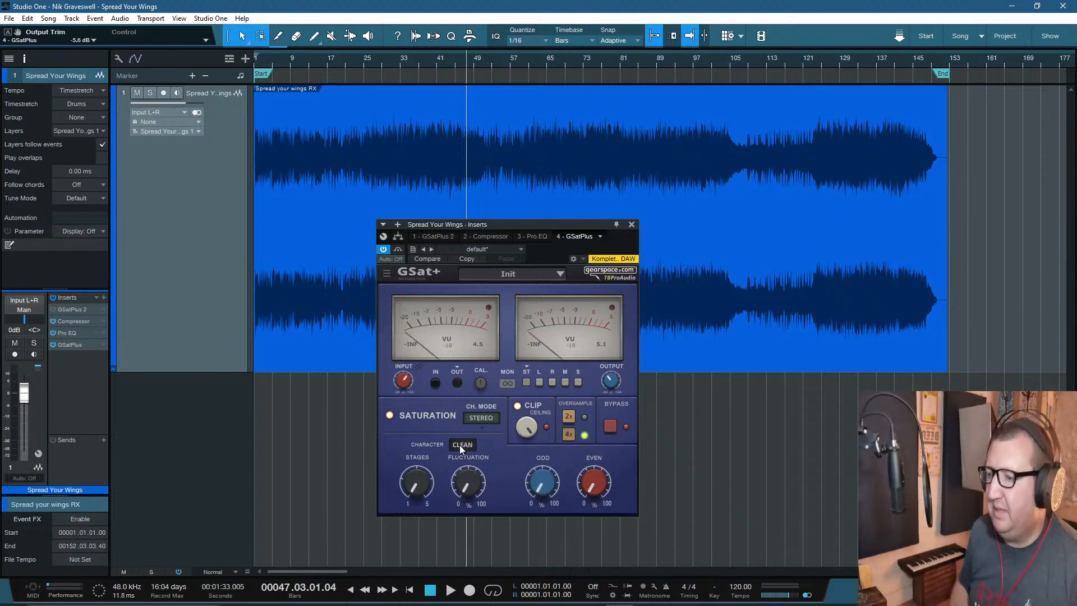
left_click(383, 60)
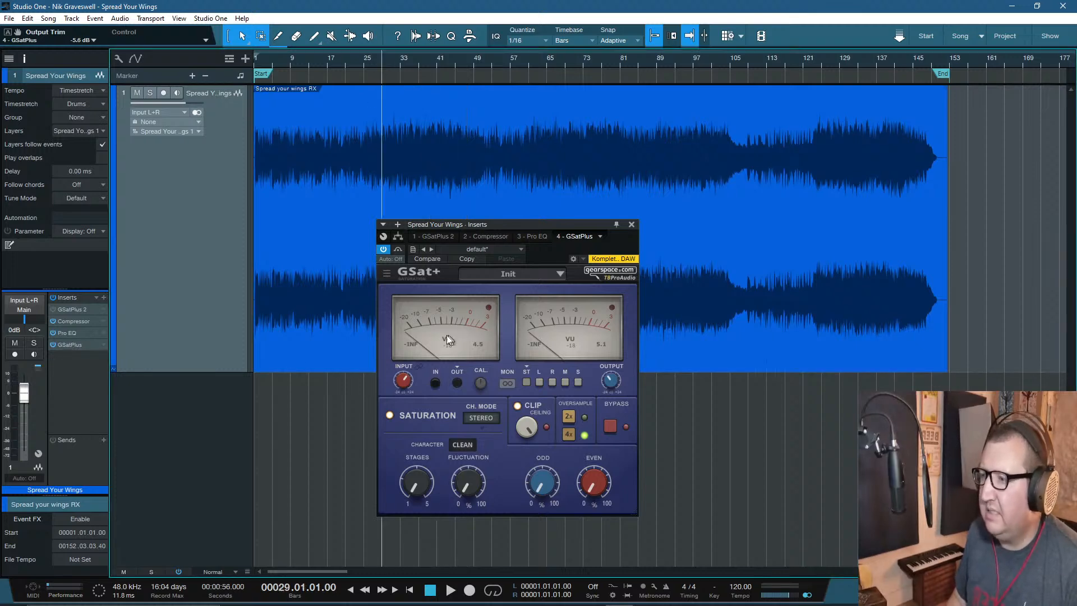
key("space")
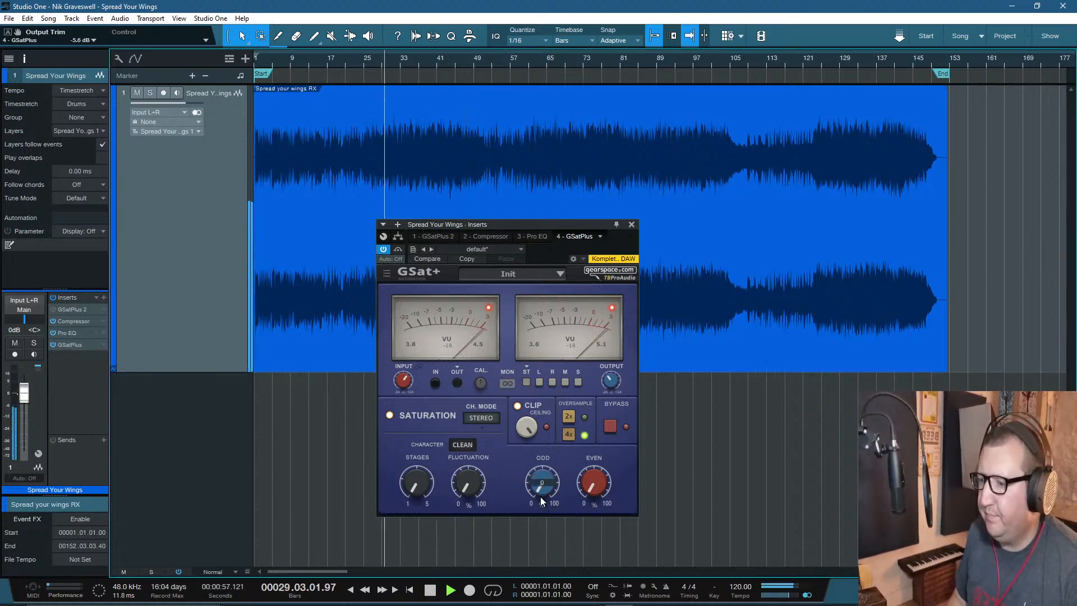
Step: Try the odd harmonics drive at 50%, then settle both the odd and even harmonics at 31%
mouse_move(543, 492)
left_click_drag(543, 493, 543, 423)
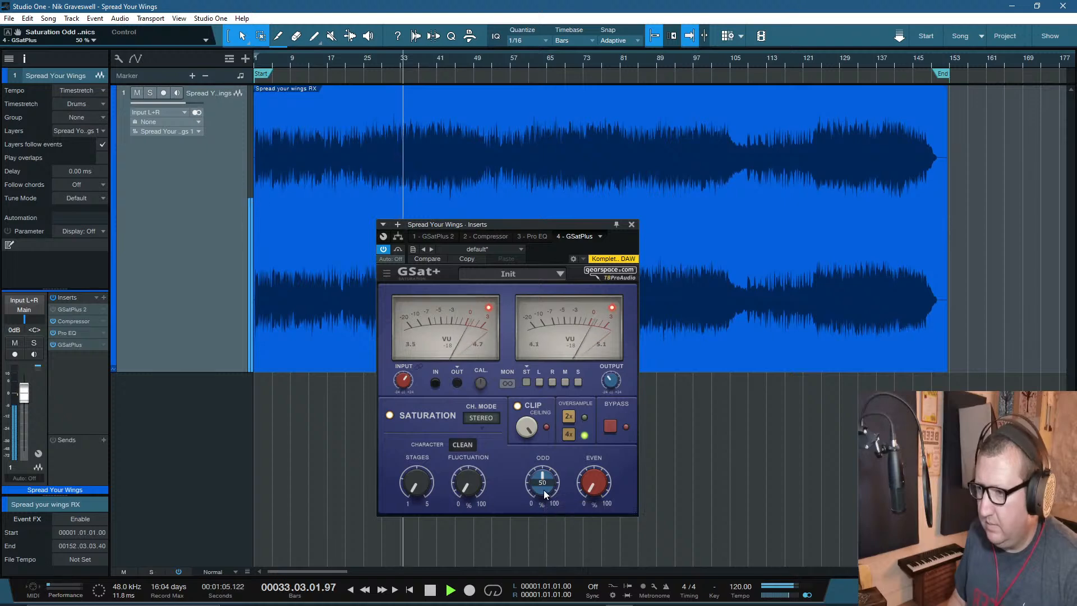
left_click_drag(544, 489, 590, 506)
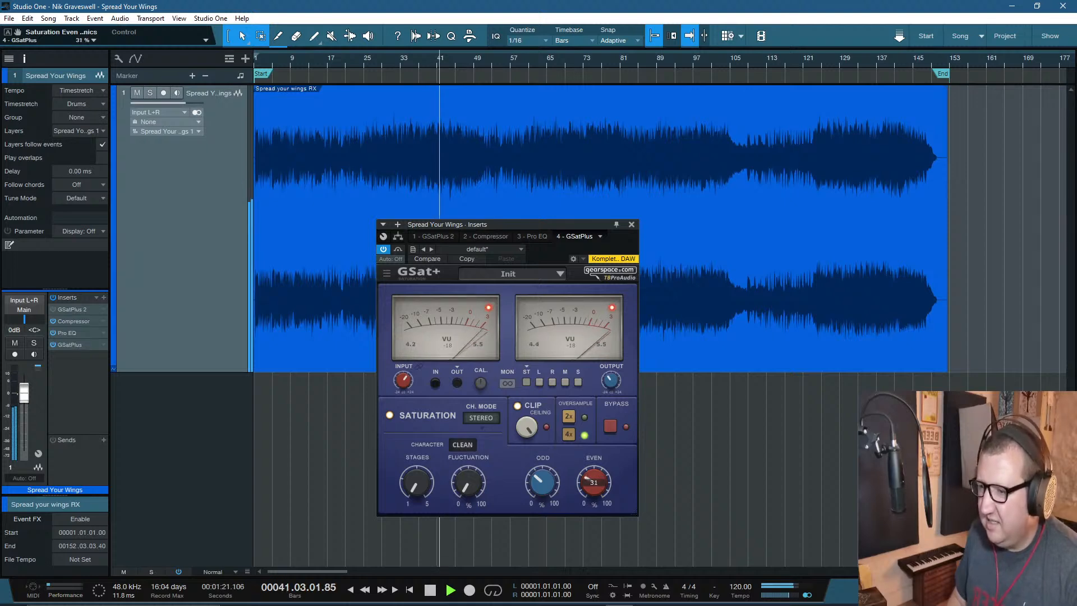
left_click_drag(548, 493, 548, 497)
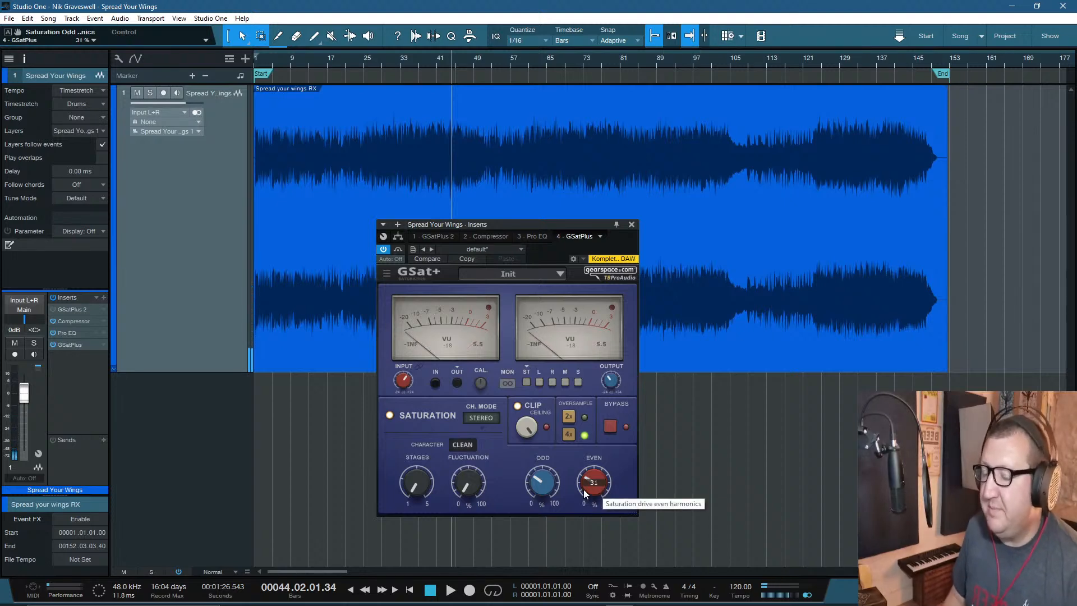
Step: Replay the track from bar 27 and compare the added odd and even harmonics against the bypassed signal
mouse_move(541, 491)
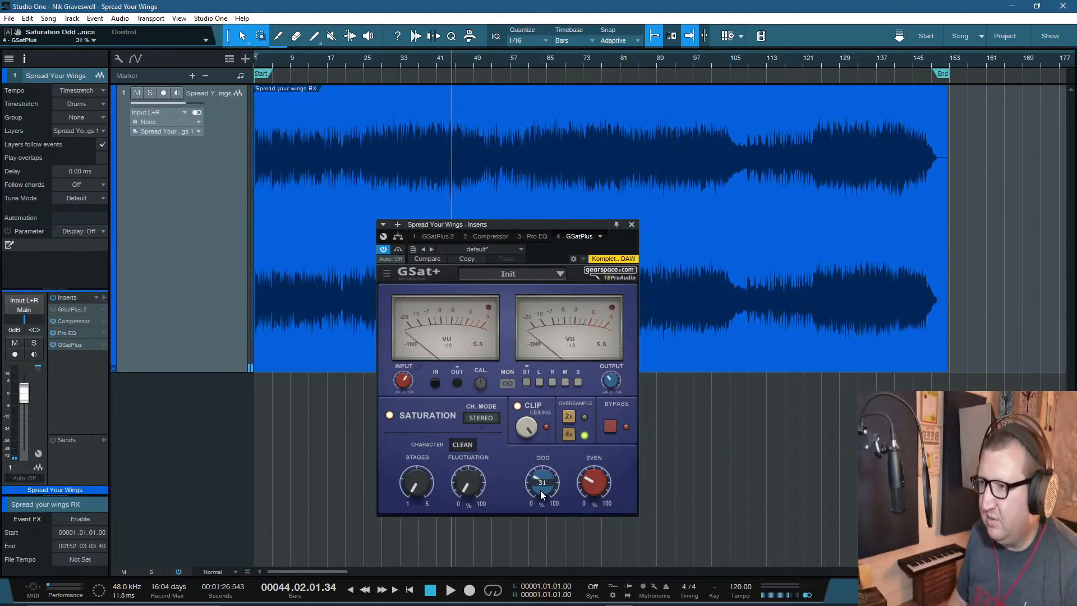
left_click(375, 63)
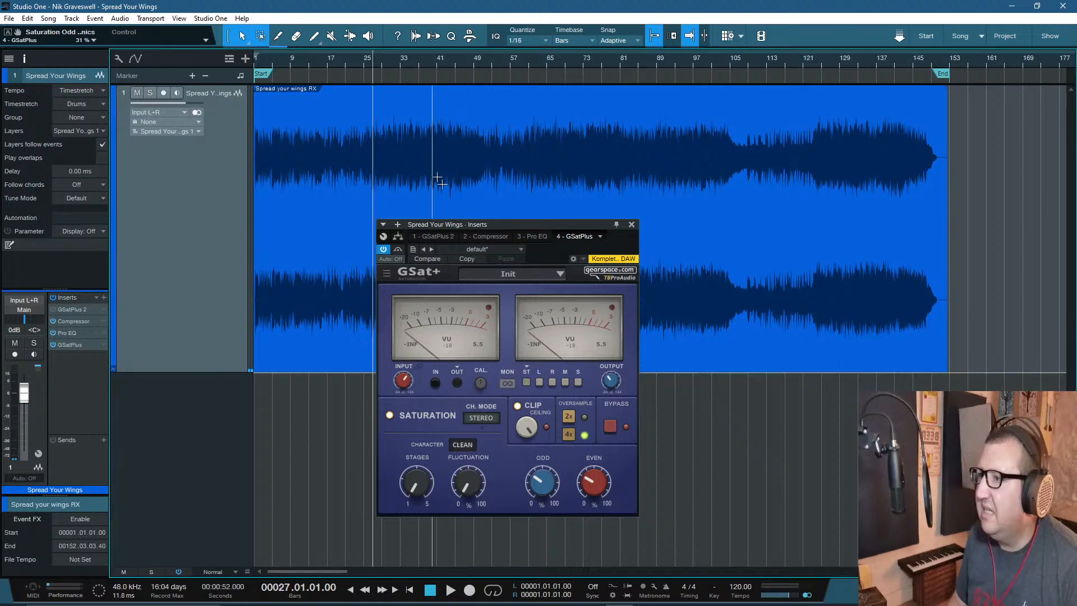
key("space")
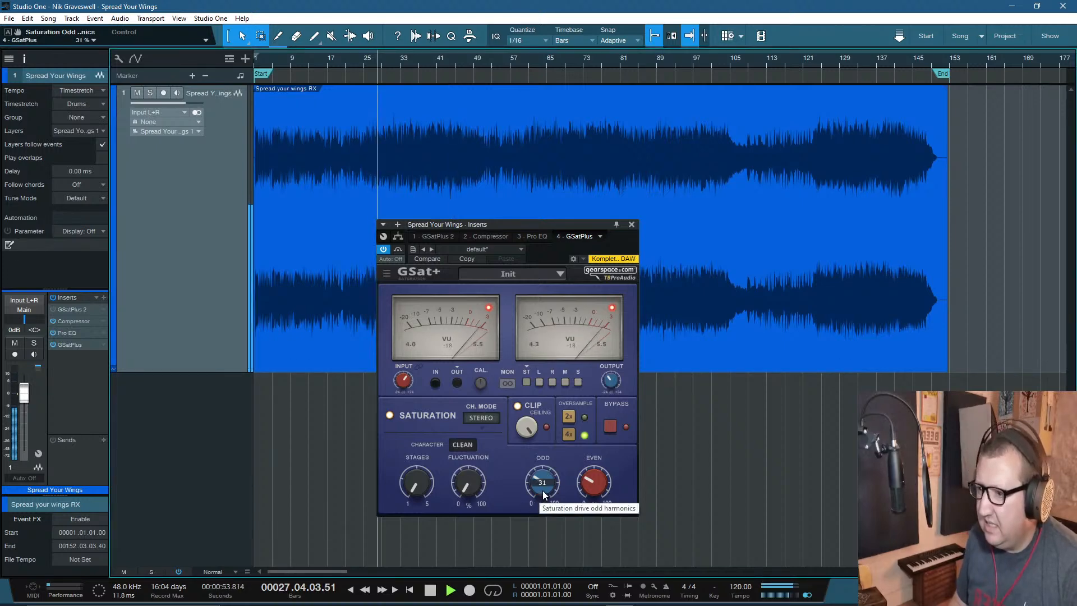
left_click(610, 426)
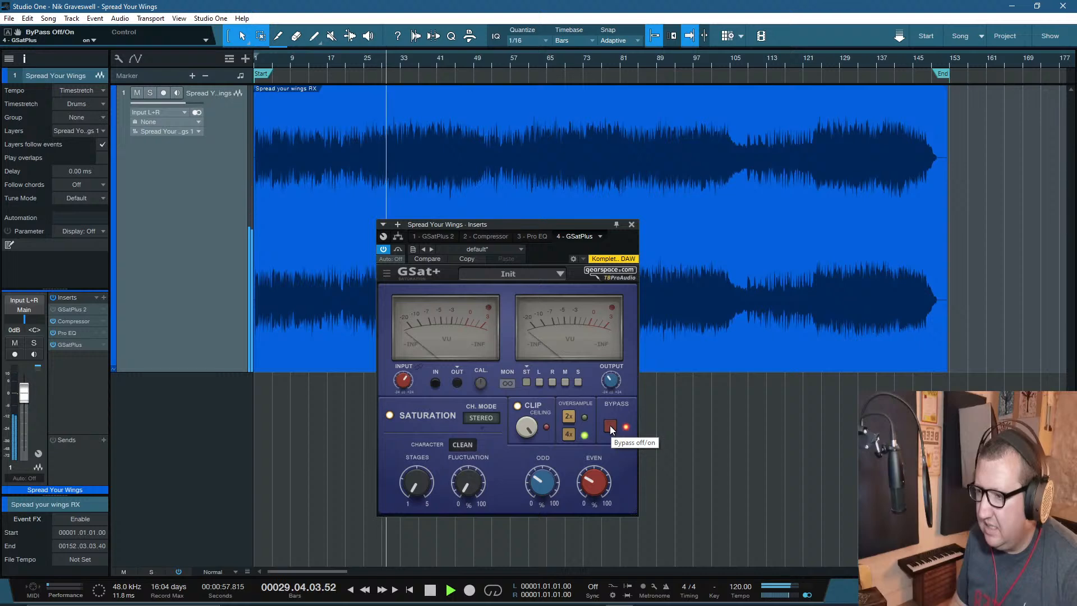
left_click(610, 425)
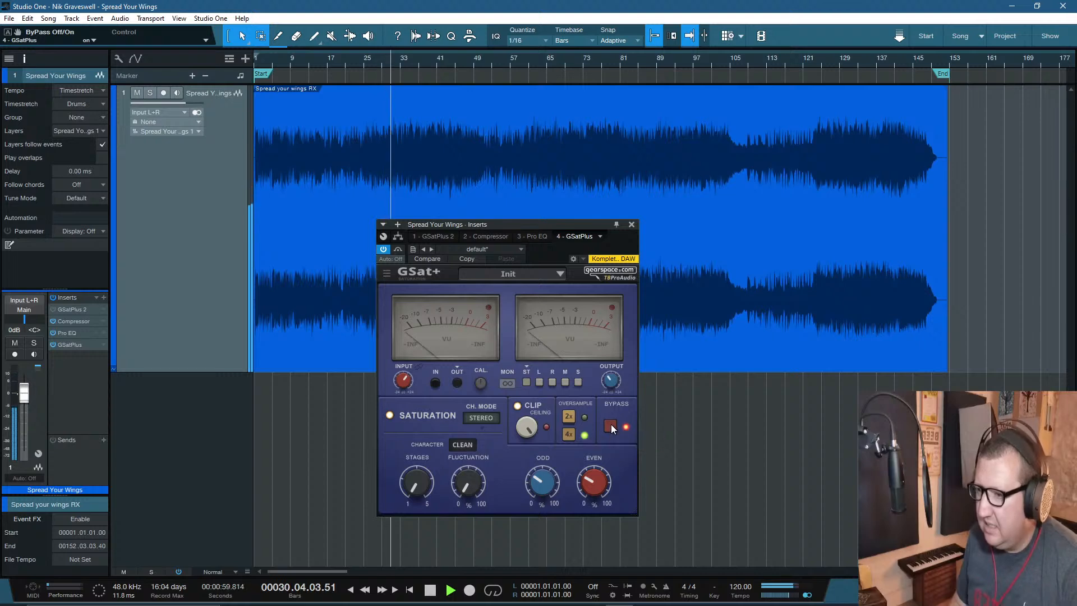
Step: Reset the odd and even harmonics drive to 0% and audition the classic saturation character
mouse_move(550, 486)
left_mouse_down()
mouse_move(550, 505)
mouse_move(596, 474)
mouse_move(596, 502)
mouse_move(542, 475)
left_mouse_up()
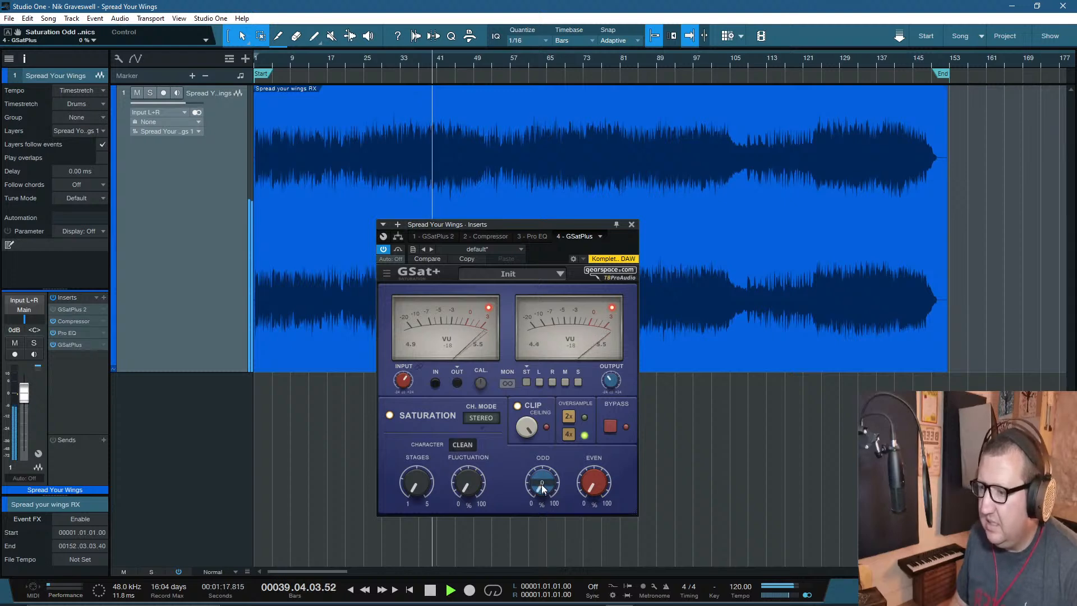
left_click(462, 444)
left_click(463, 496)
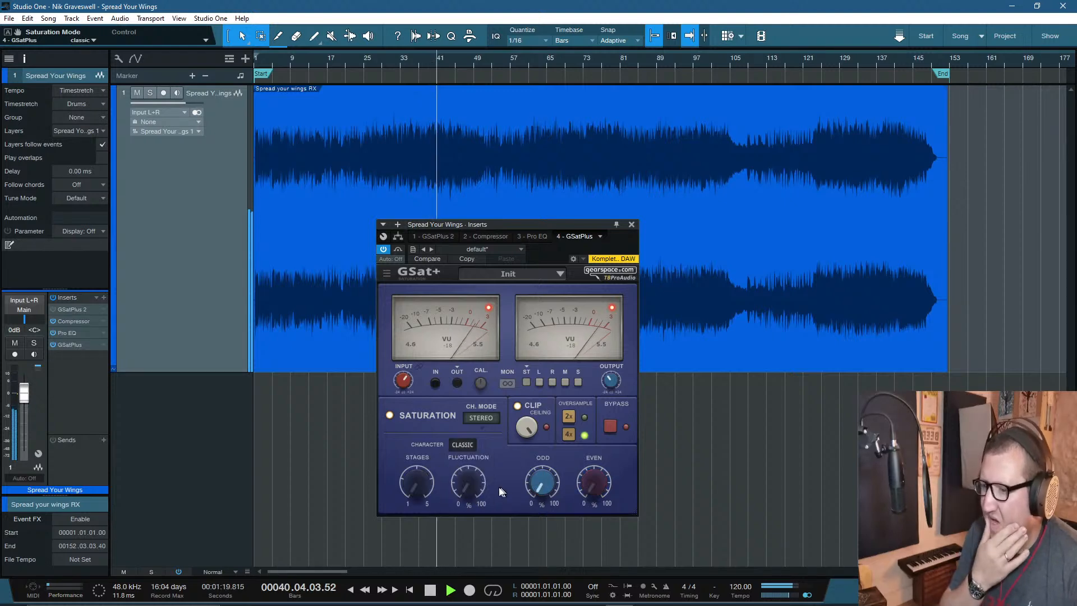
Step: Switch the saturation character to warm, sweep the odd and even harmonics drive while listening, and return both to 0%
left_click(460, 442)
left_click(462, 471)
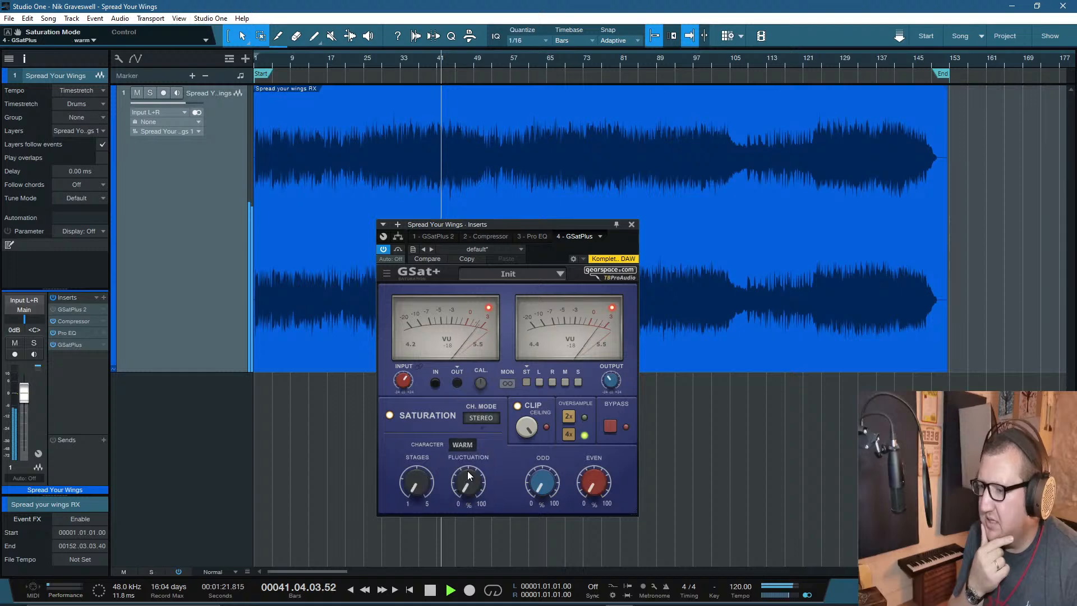
left_click_drag(542, 483, 593, 526)
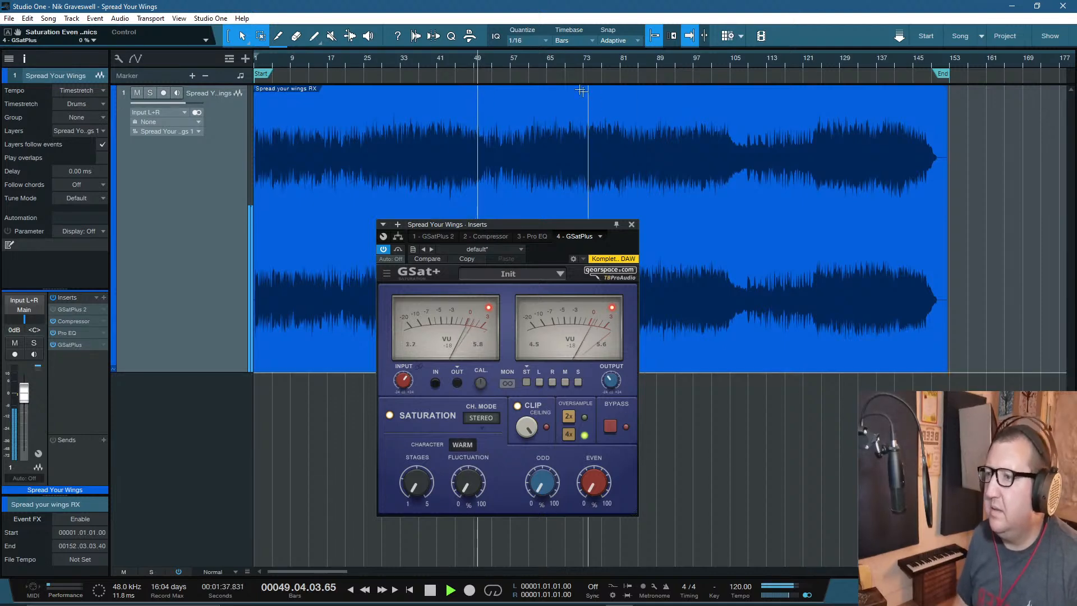
left_click_drag(542, 483, 542, 504)
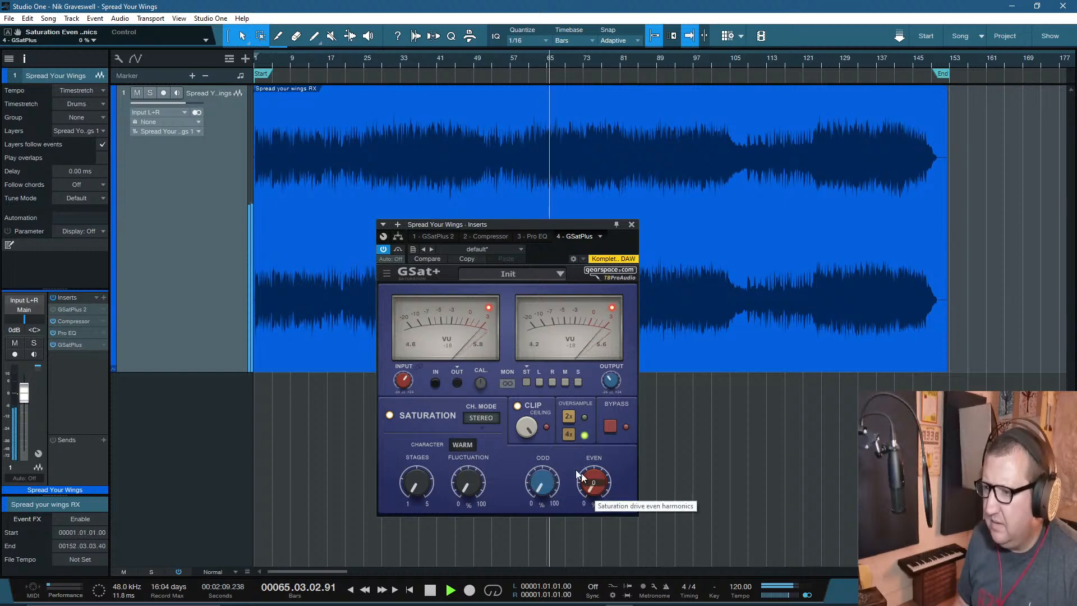
Step: Audition the crisp saturation character from bar 31 with the odd harmonics at 71% and some even harmonics, then return both to 0% and stop playback
left_click(453, 447)
left_click(461, 483)
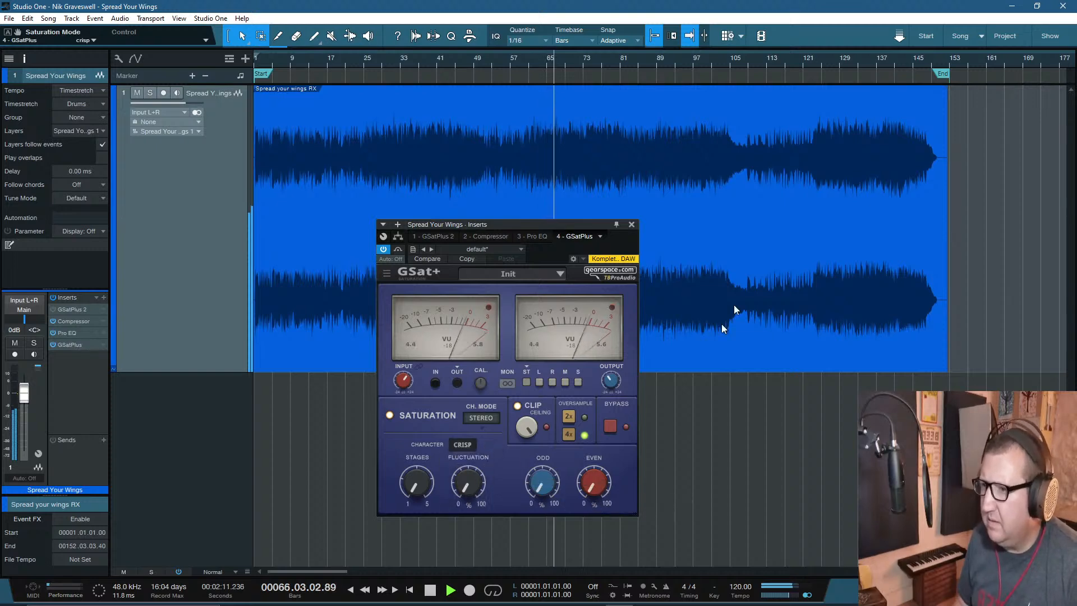
left_click(392, 62)
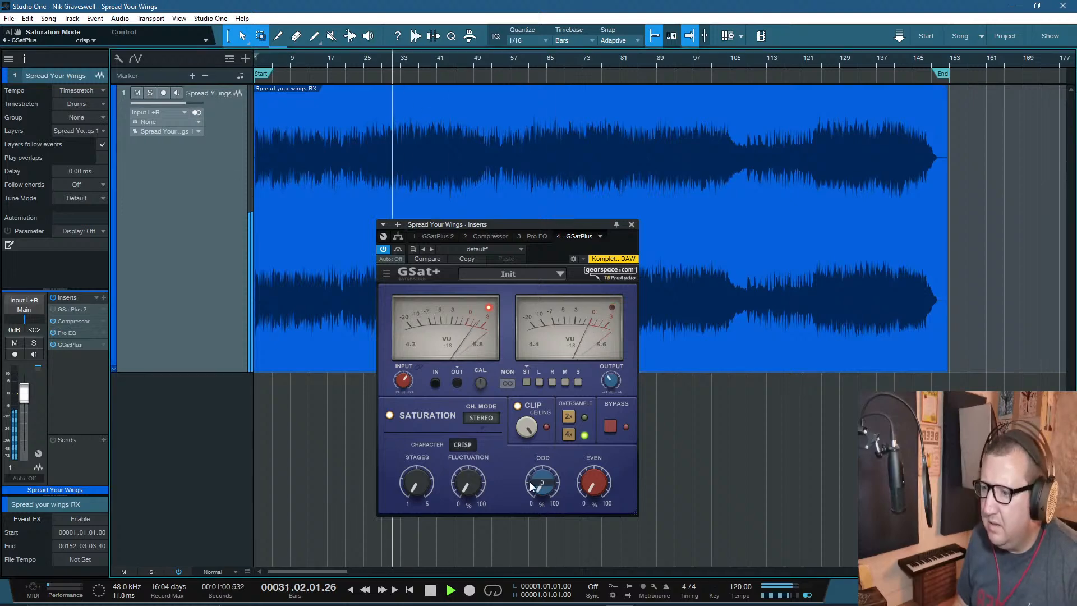
left_click_drag(540, 493, 540, 460)
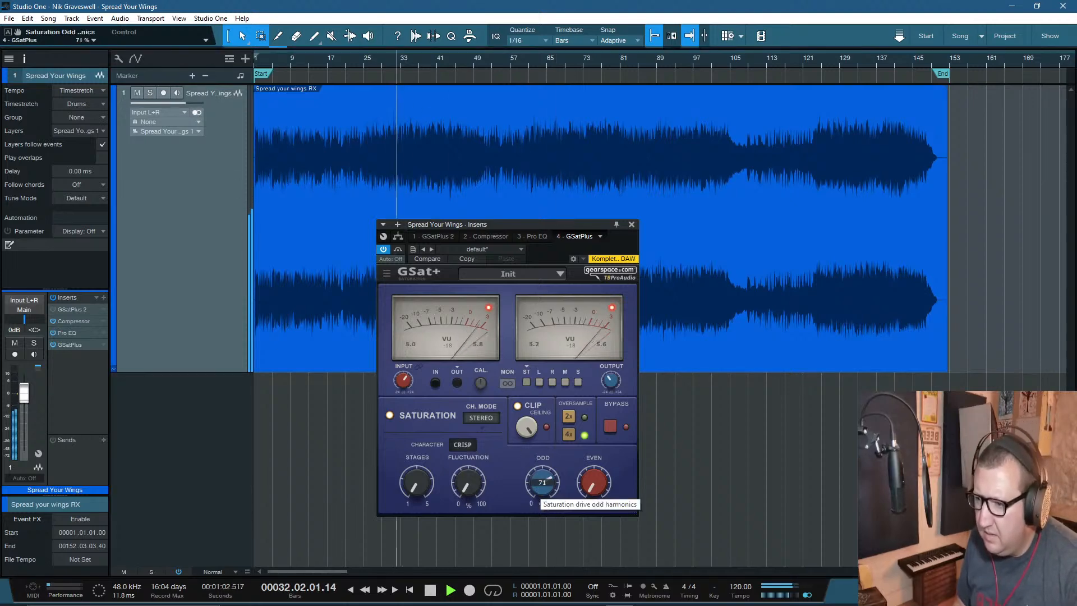
left_click_drag(594, 493, 595, 516)
key("space")
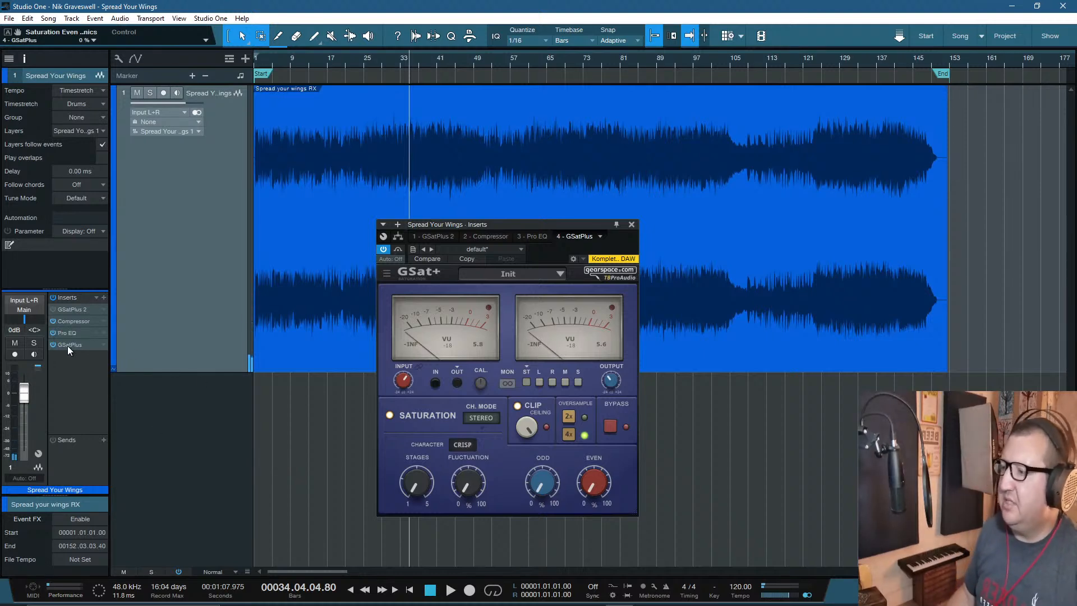
Step: Set the saturation character to clean
left_click(466, 446)
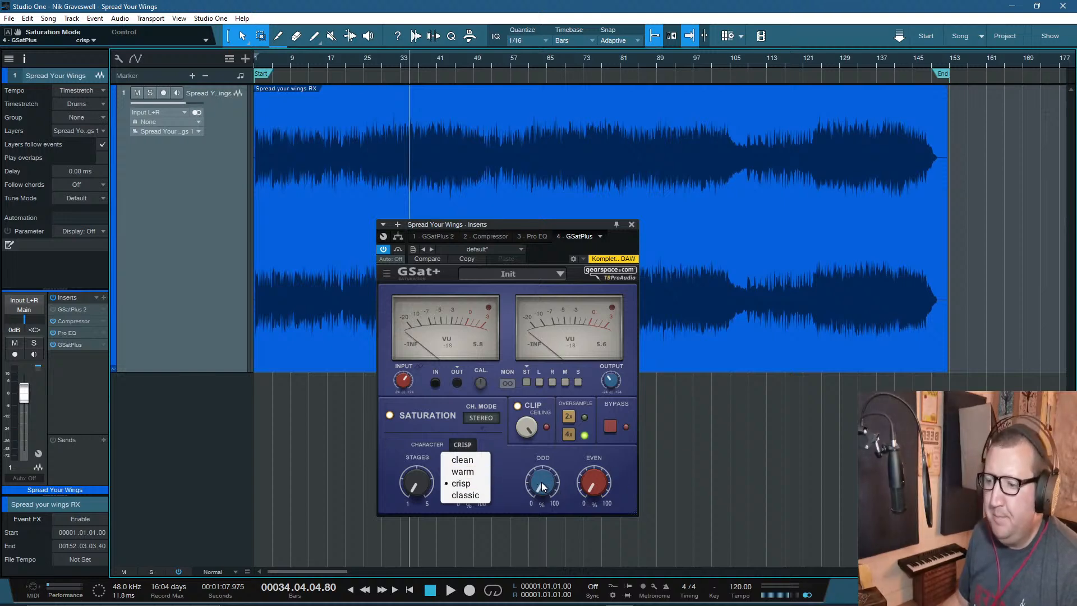
left_click(462, 459)
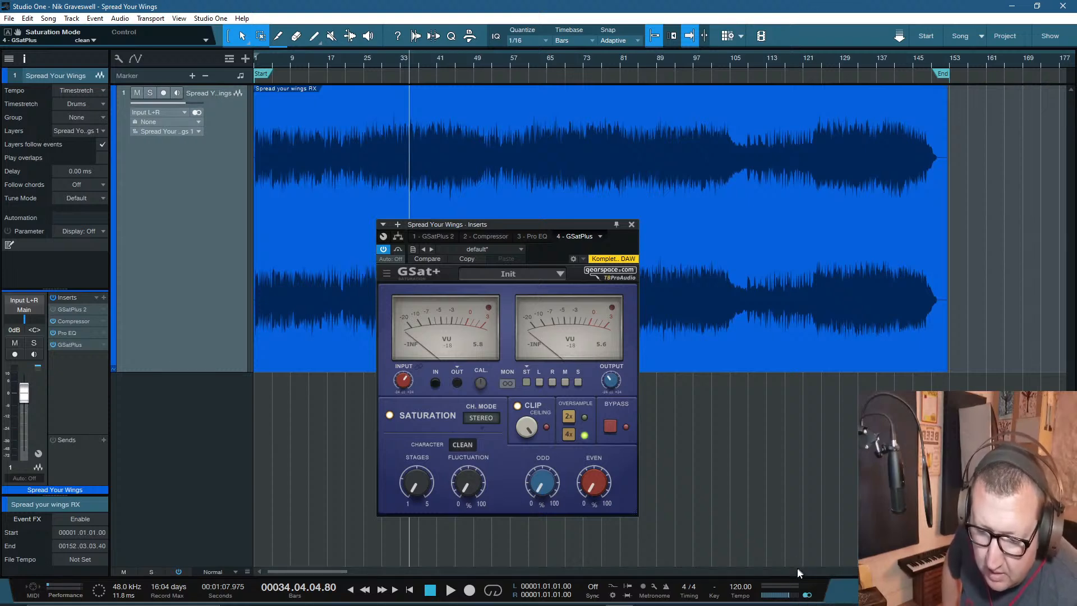
mouse_move(791, 605)
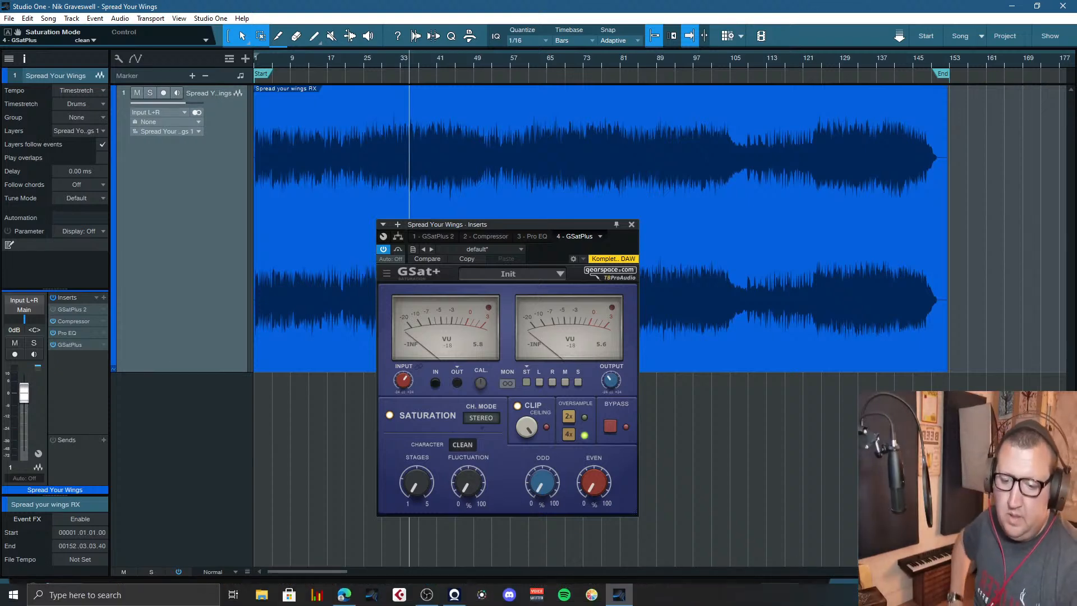
mouse_move(897, 594)
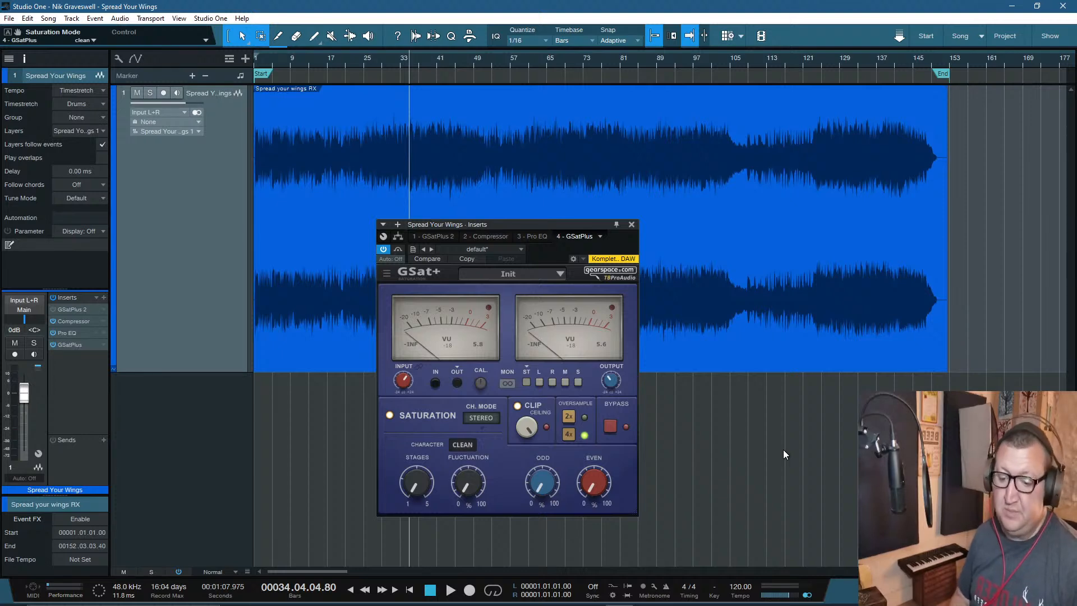
Step: Show the mixer console with the browser hidden, and bring its insert and main output strips into view
mouse_move(549, 600)
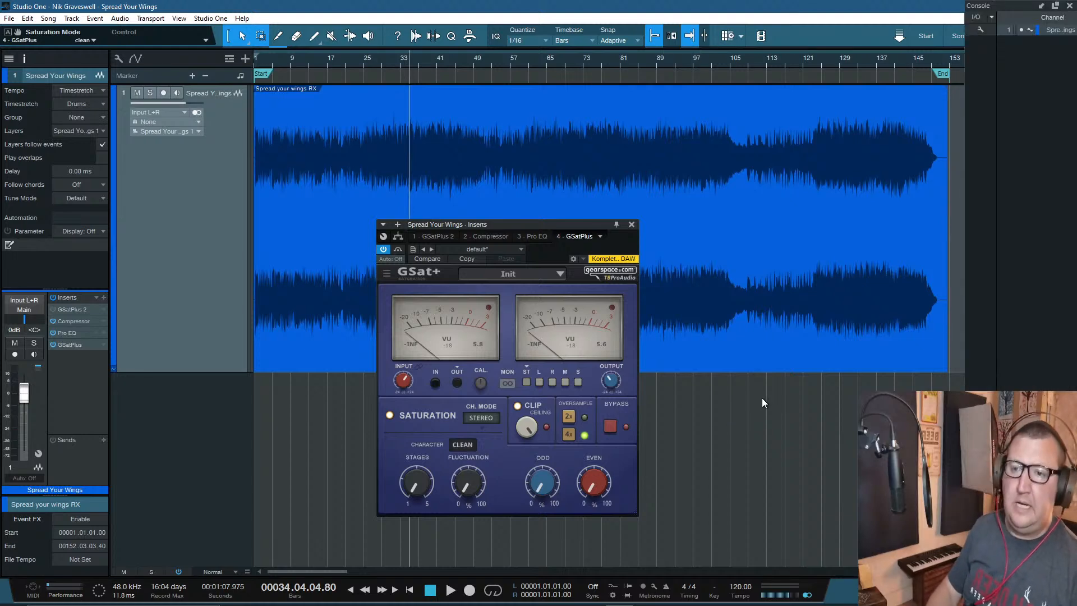
key("F5")
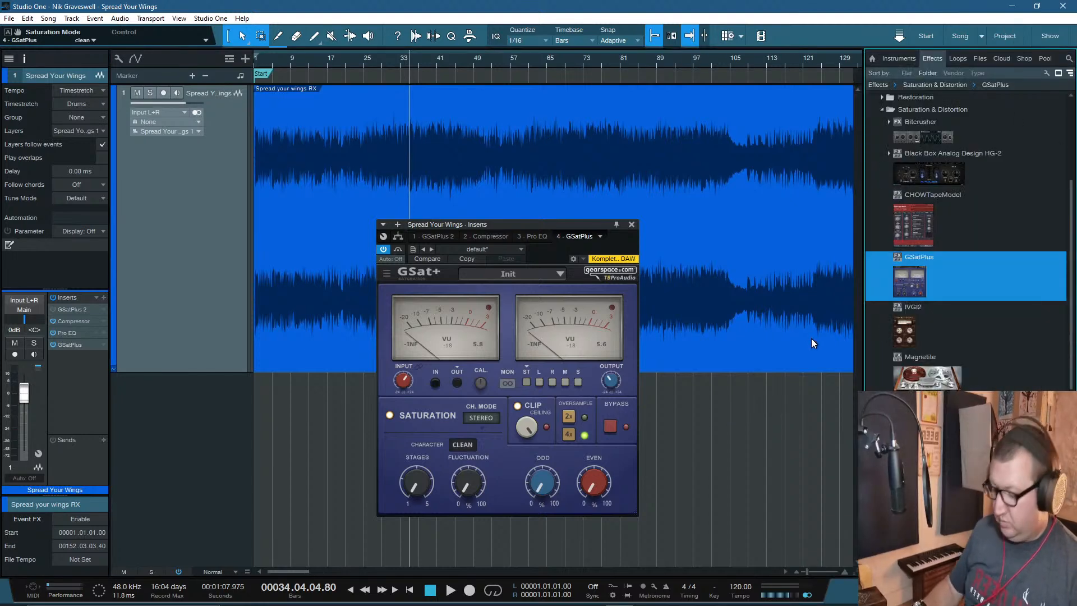
key("F3")
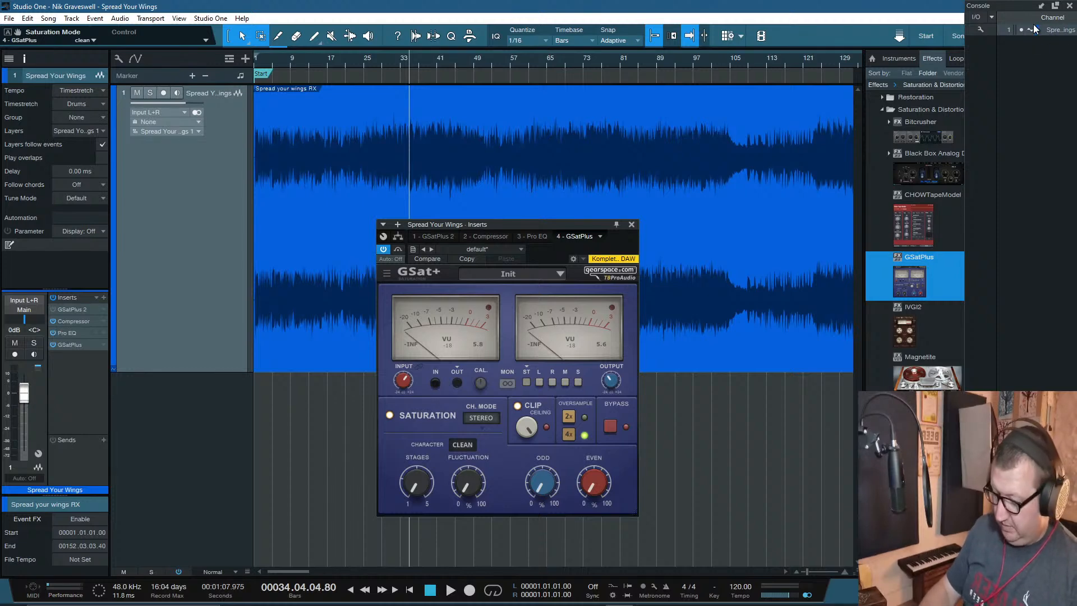
key("F5")
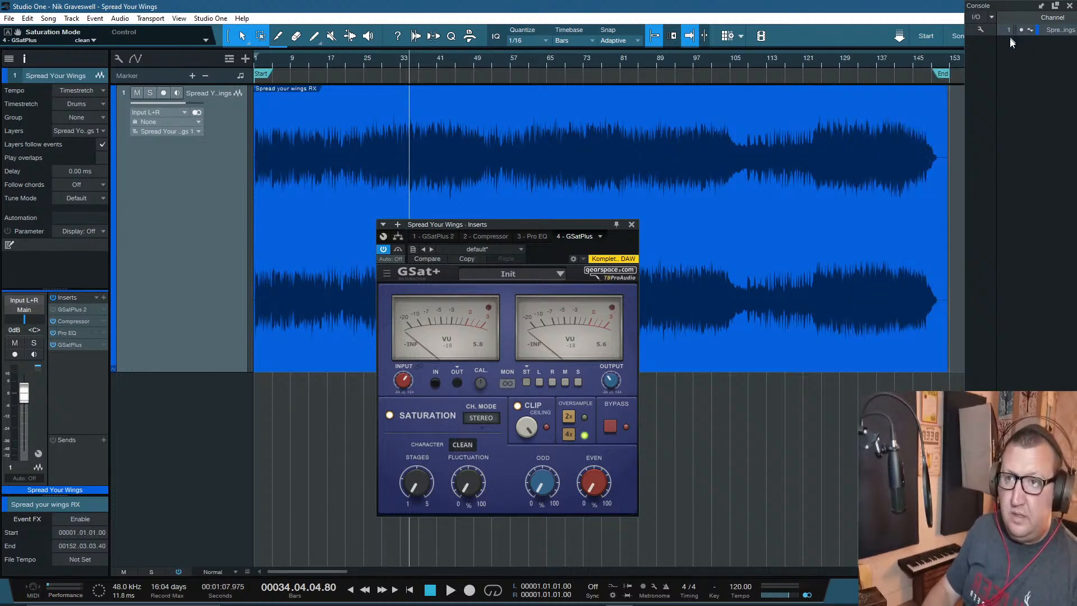
left_click(980, 566)
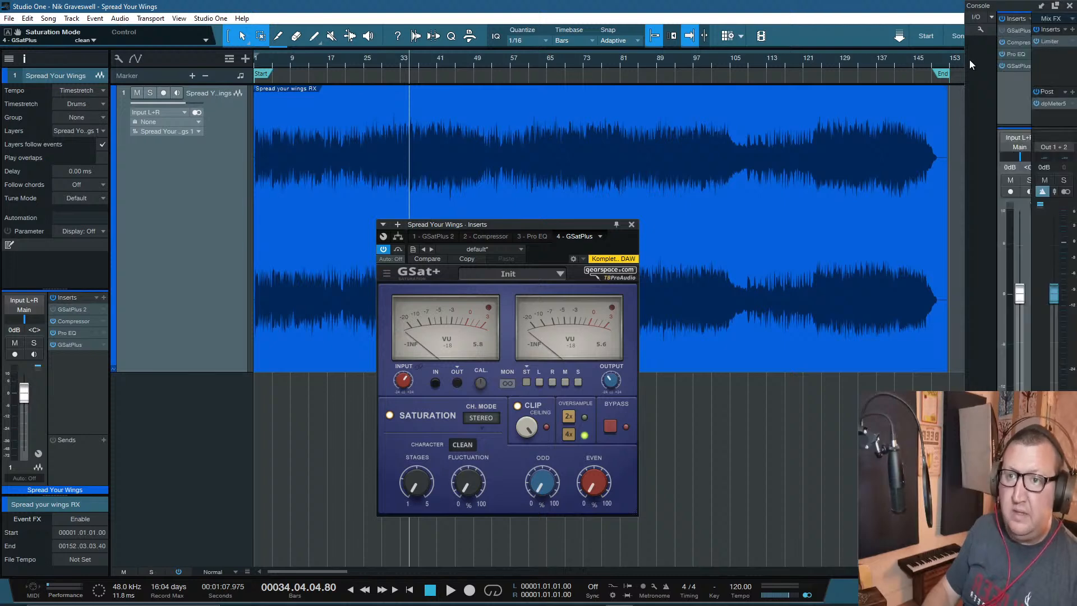
Step: Open the dpMeter5 post-fader meter on the main output to view its loudness readings, and close it again
double_click(1051, 104)
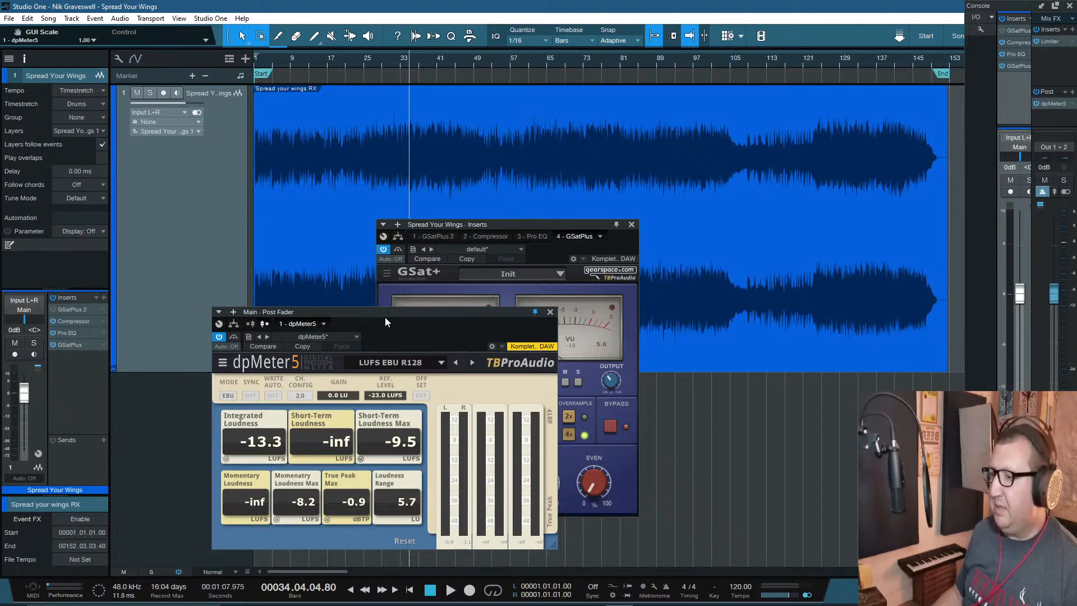
left_click_drag(385, 316, 493, 223)
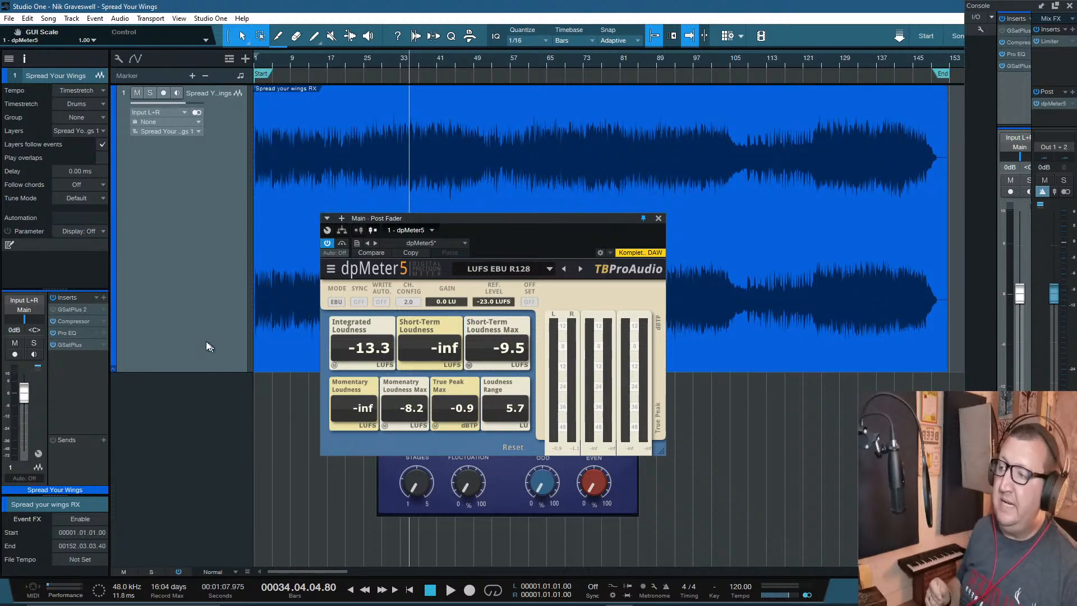
left_click(658, 219)
Step: Check the Solo follows Selection setting in the arrangement options
left_click(118, 59)
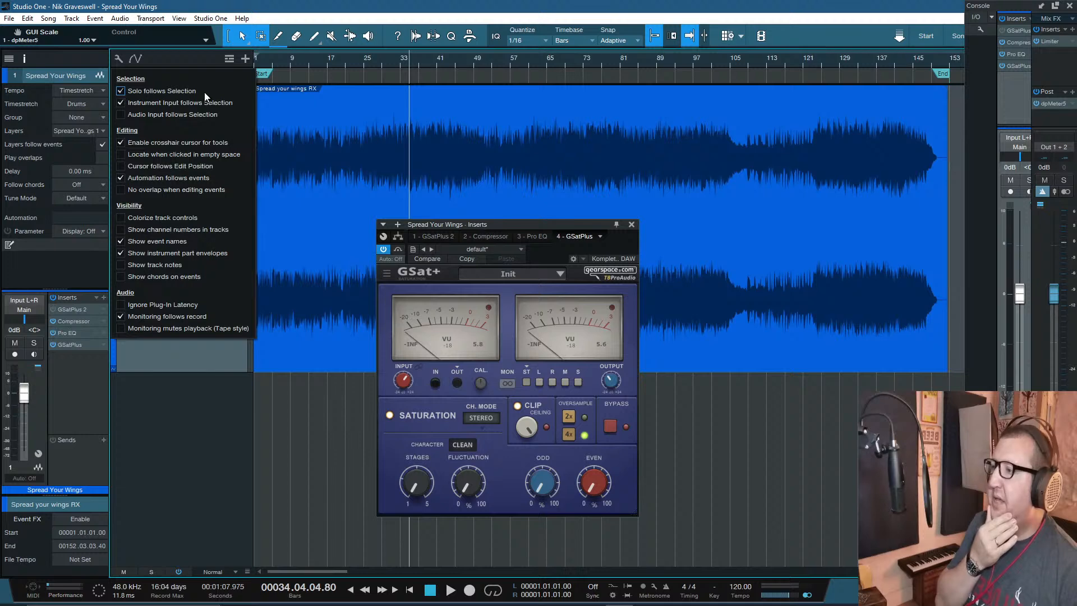
left_click(175, 400)
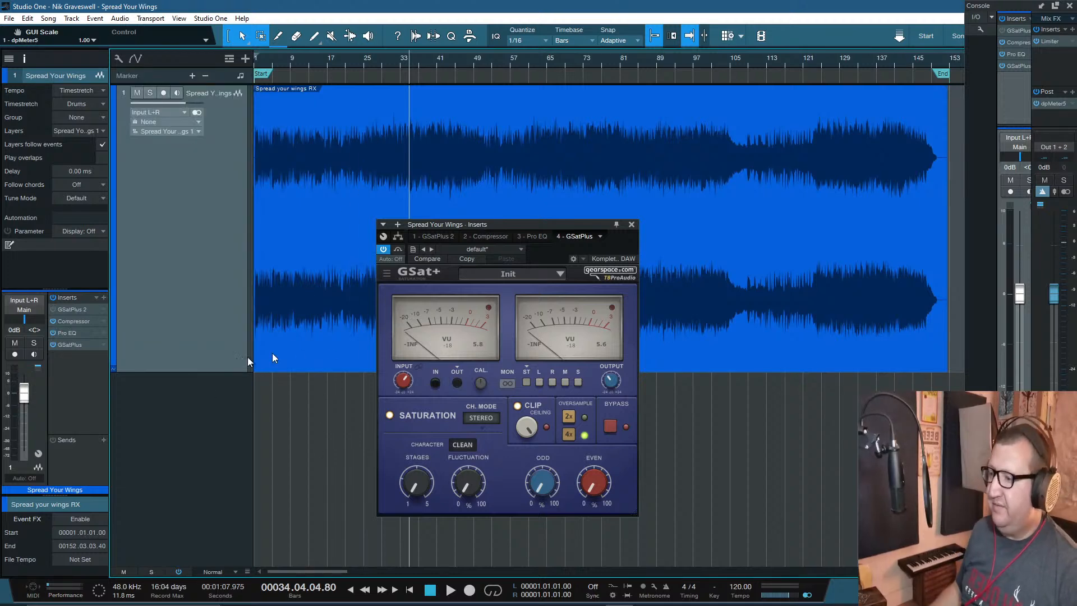
Step: Close the GSatPlus window and reduce the height of the Spread Your Wings track
left_click(632, 224)
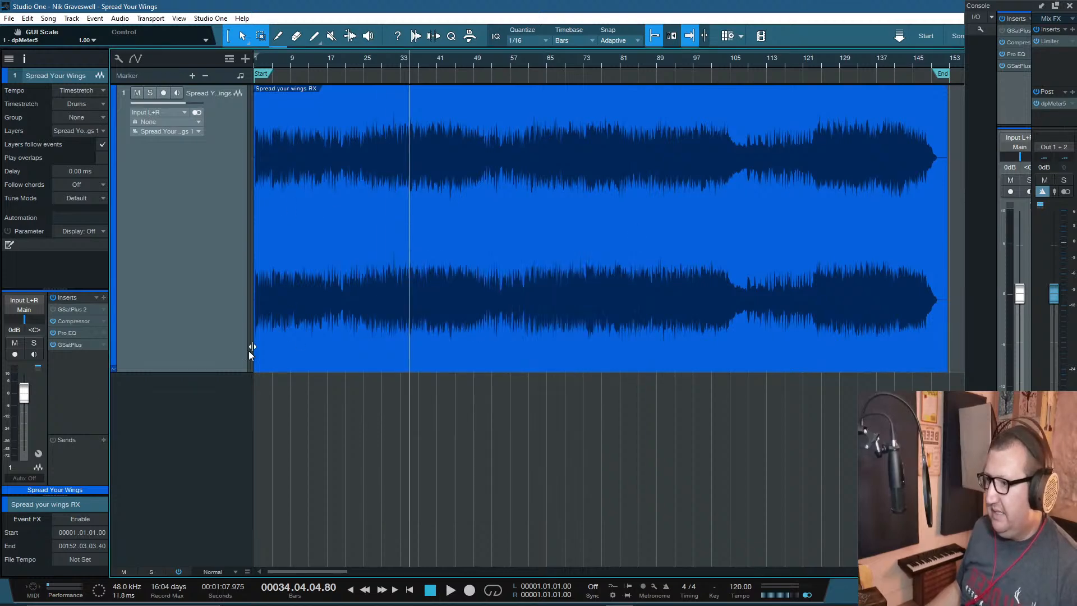
left_click_drag(197, 372, 197, 240)
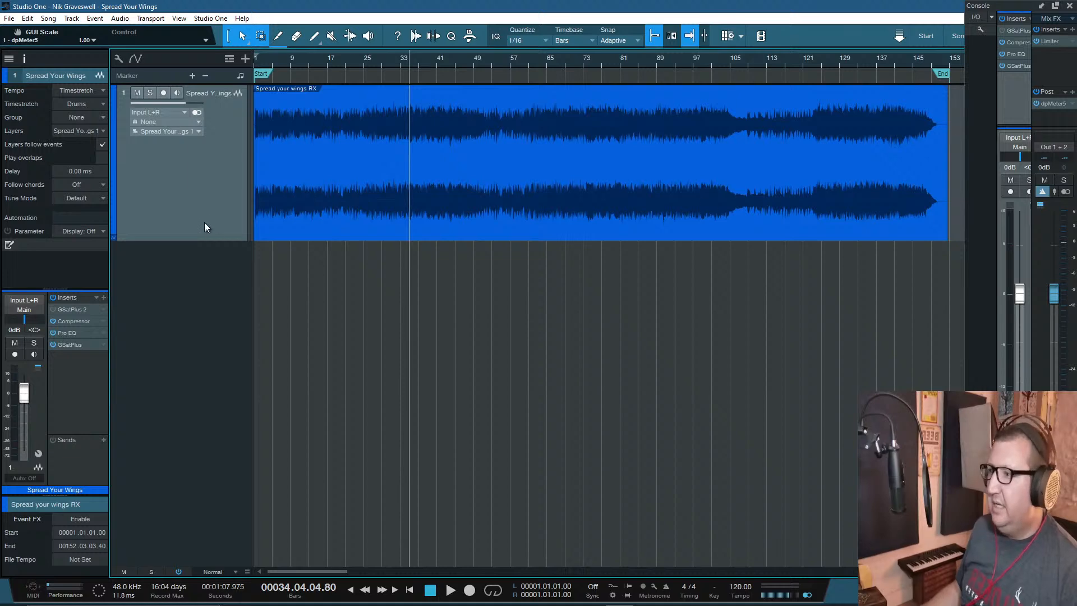
Step: Make a complete duplicate of the Spread Your Wings track and enlarge the copy to nearly the original's height
right_click(206, 199)
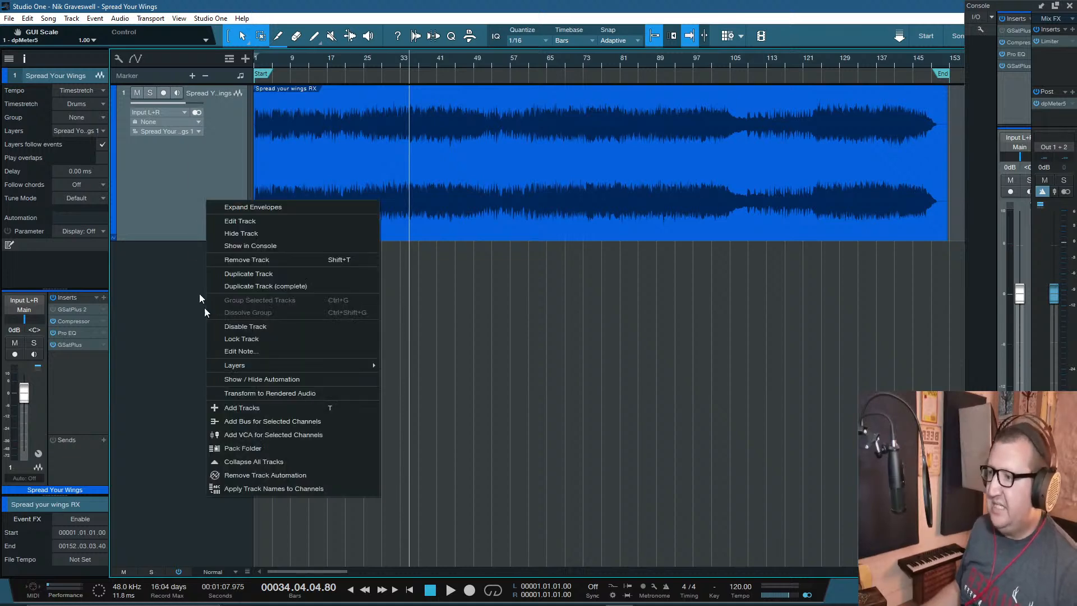
left_click(278, 285)
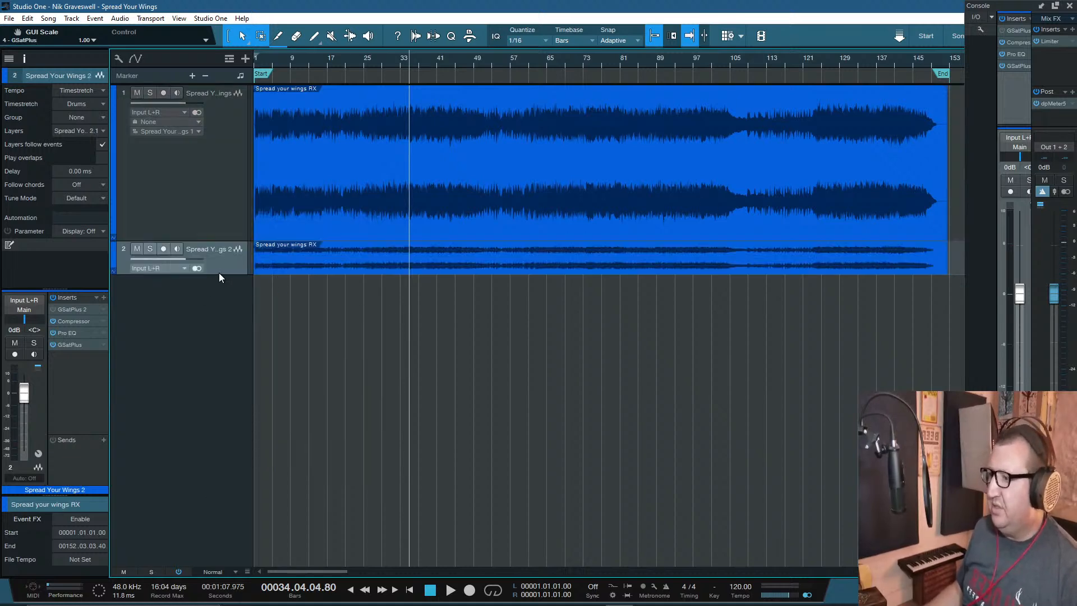
left_click_drag(219, 274, 236, 364)
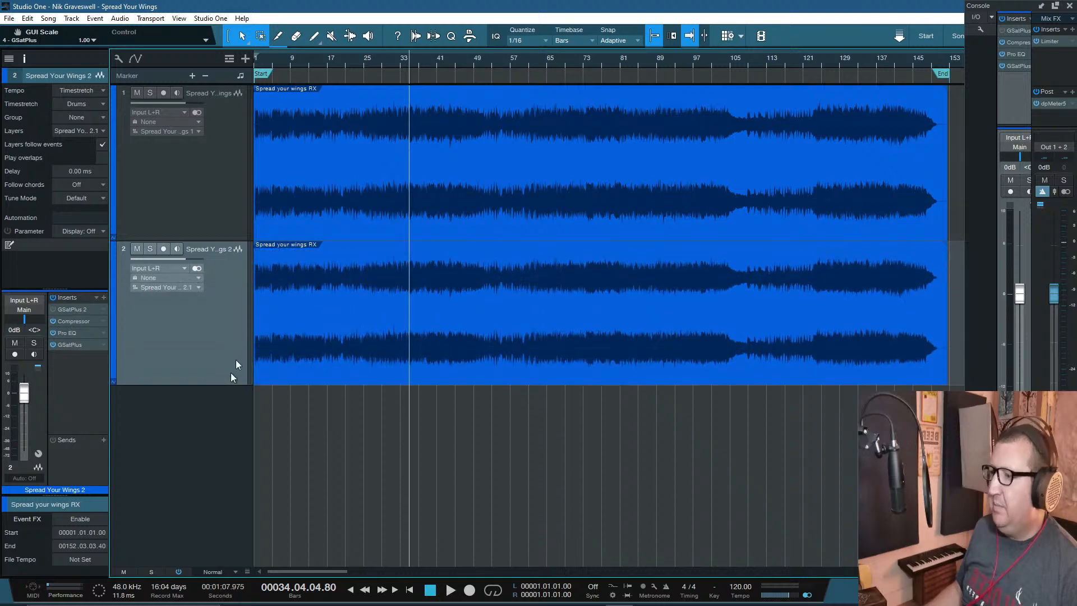
Step: Turn on solo and switch it between the two Spread Your Wings tracks by selecting each in turn
left_click(150, 93)
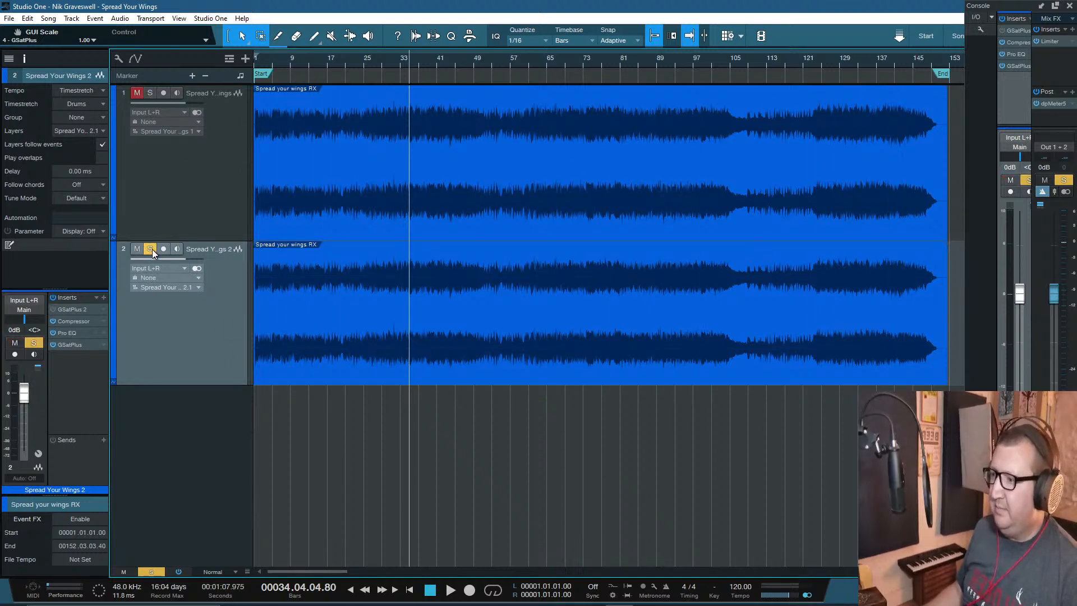
left_click(209, 193)
left_click(226, 336)
left_click(228, 214)
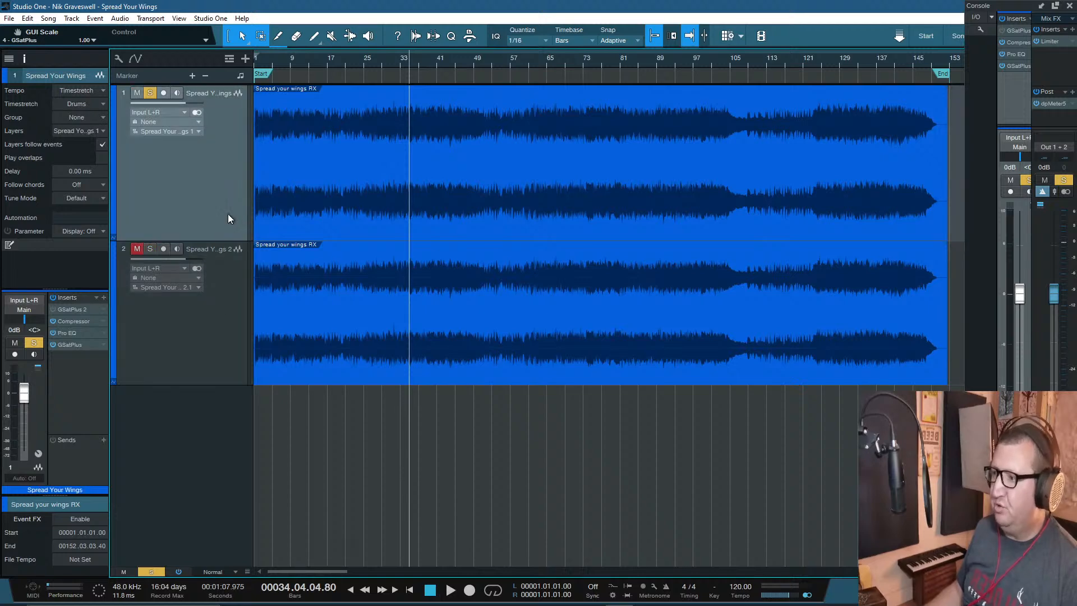
left_click(226, 329)
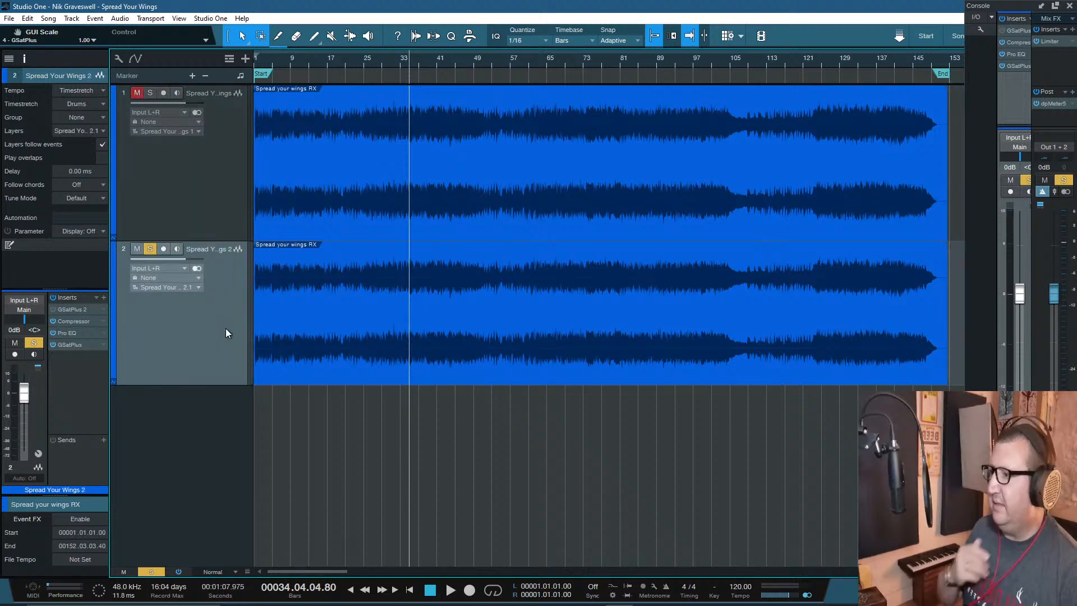
Step: Clear the solo and remove the duplicated Spread Your Wings 2 track
left_click(150, 251)
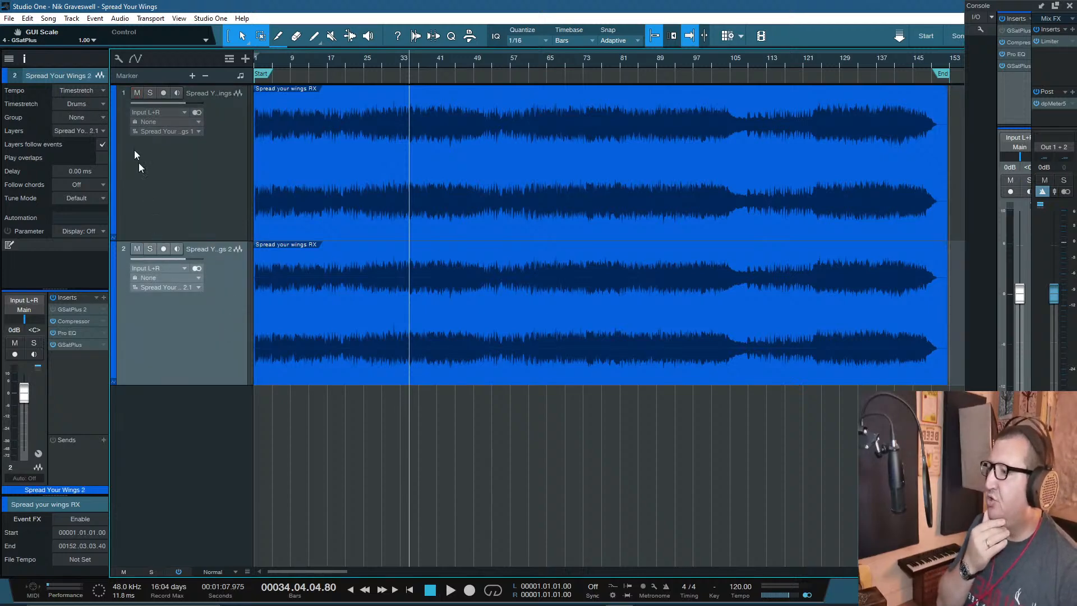
right_click(206, 334)
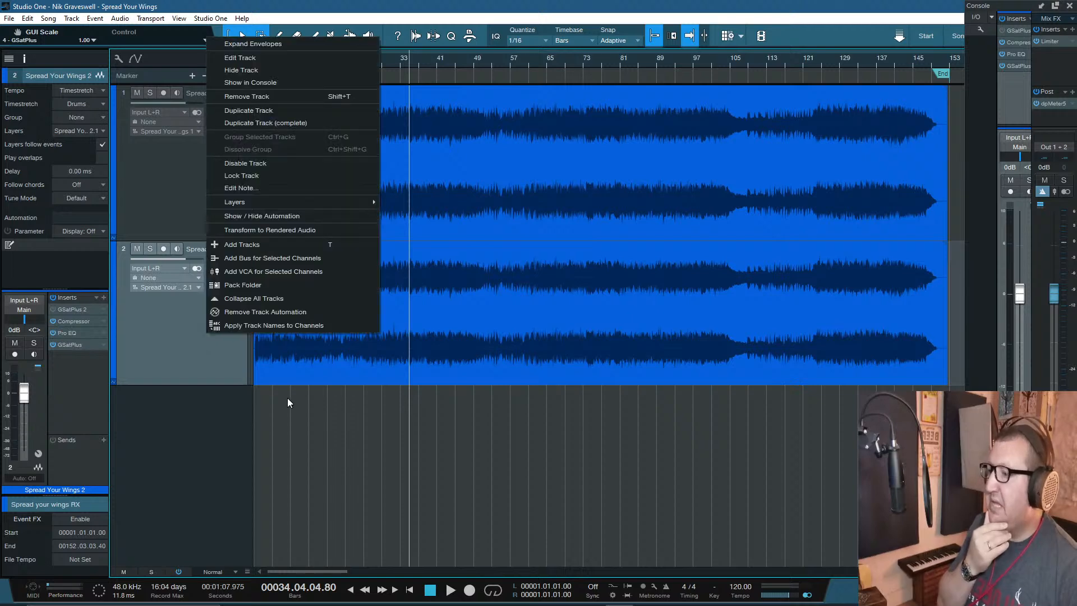
left_click(279, 97)
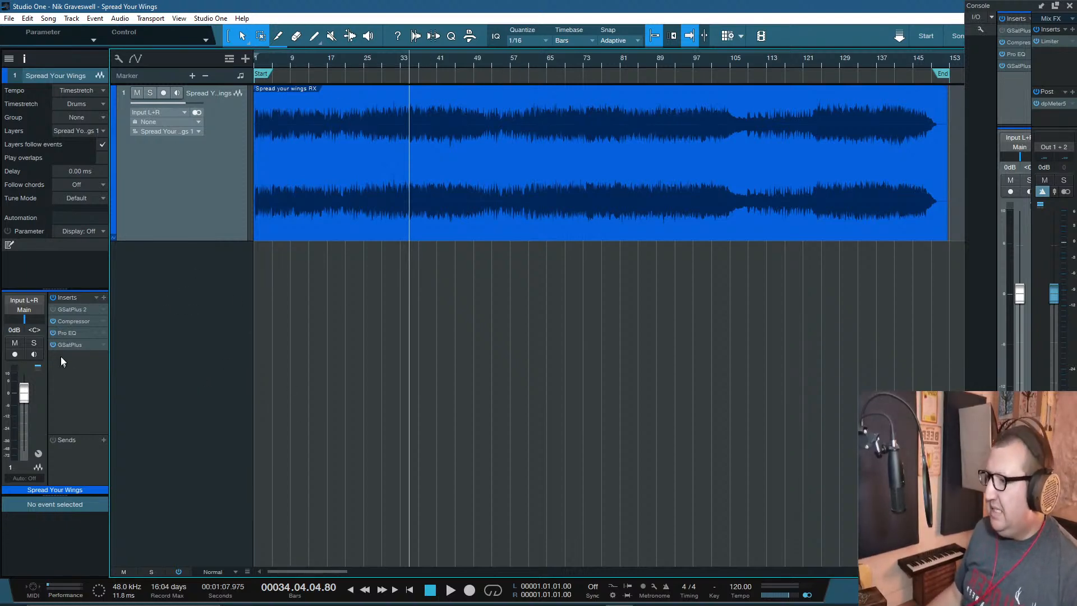
Step: Reopen the GSatPlus insert and set its saturation character to classic
left_click(73, 346)
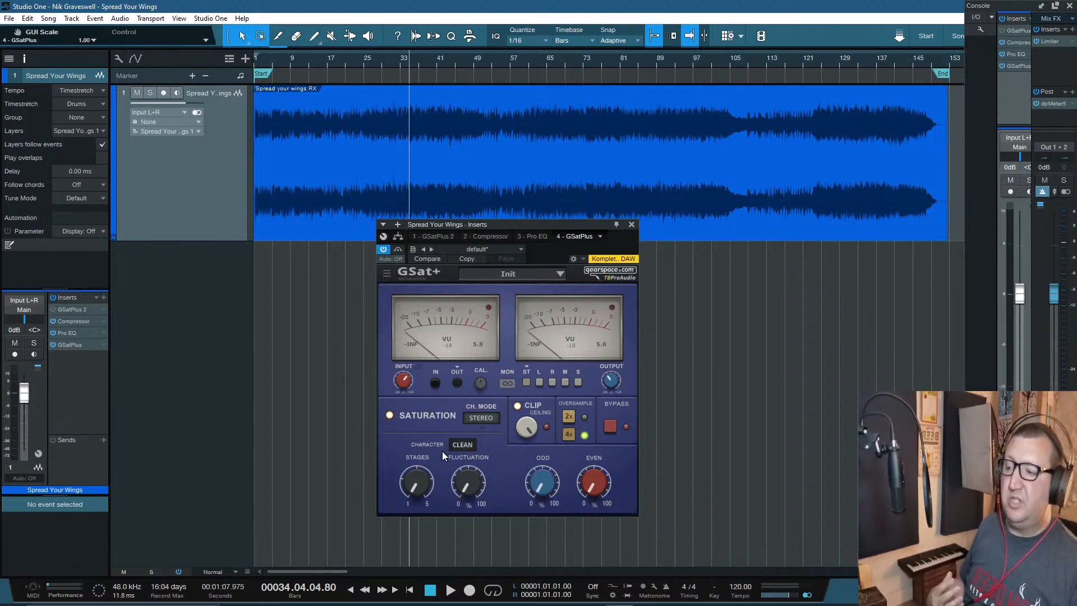
left_click(461, 445)
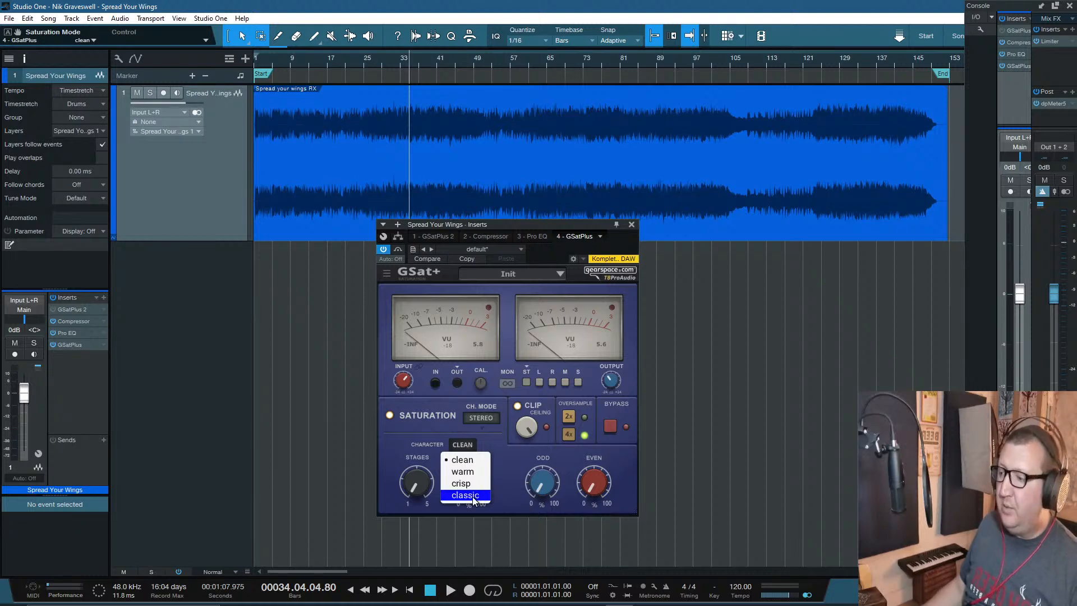
left_click(430, 432)
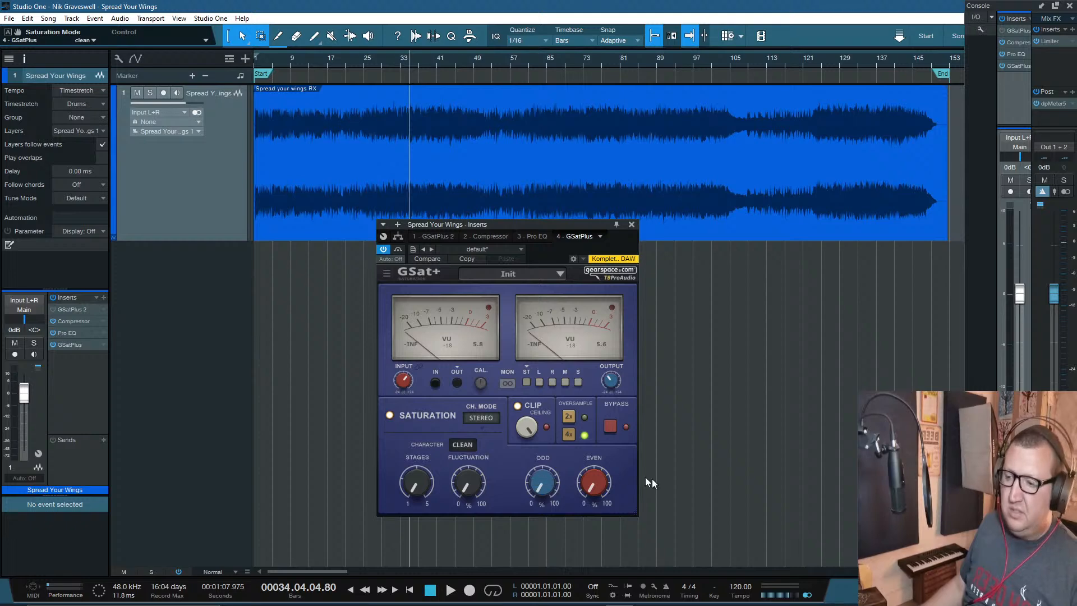
left_click(466, 445)
left_click(468, 500)
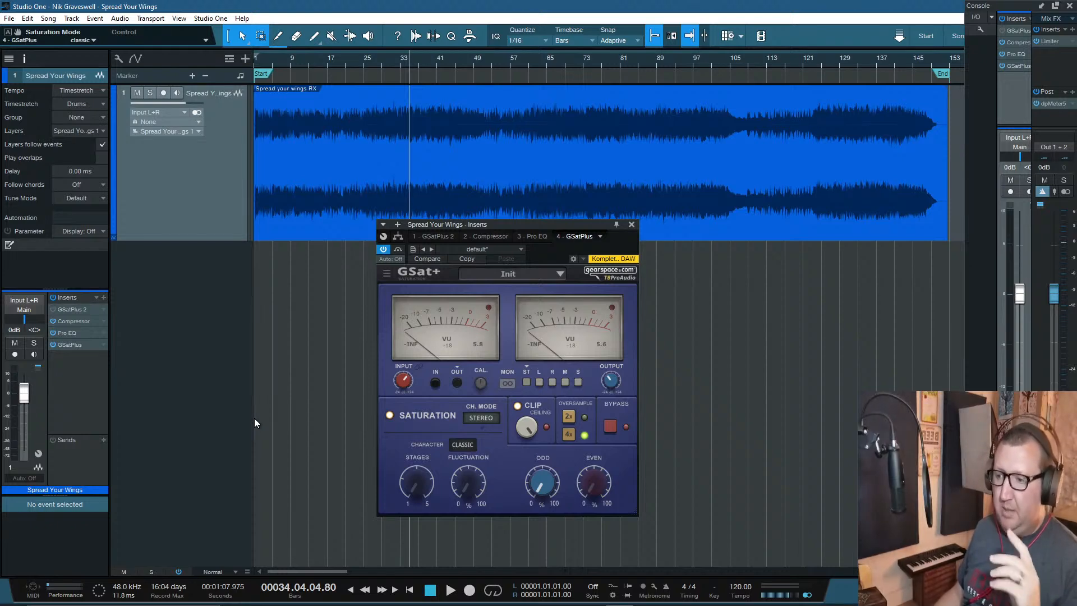
Step: View the saturation channel mode options and leave the mode at Stereo
left_click(476, 418)
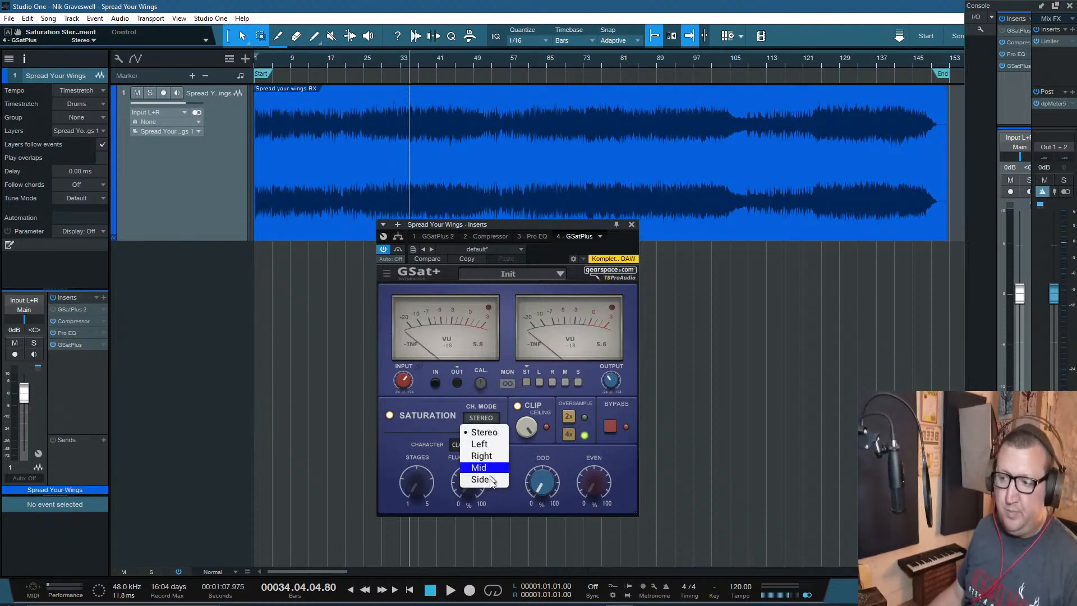
left_click(447, 414)
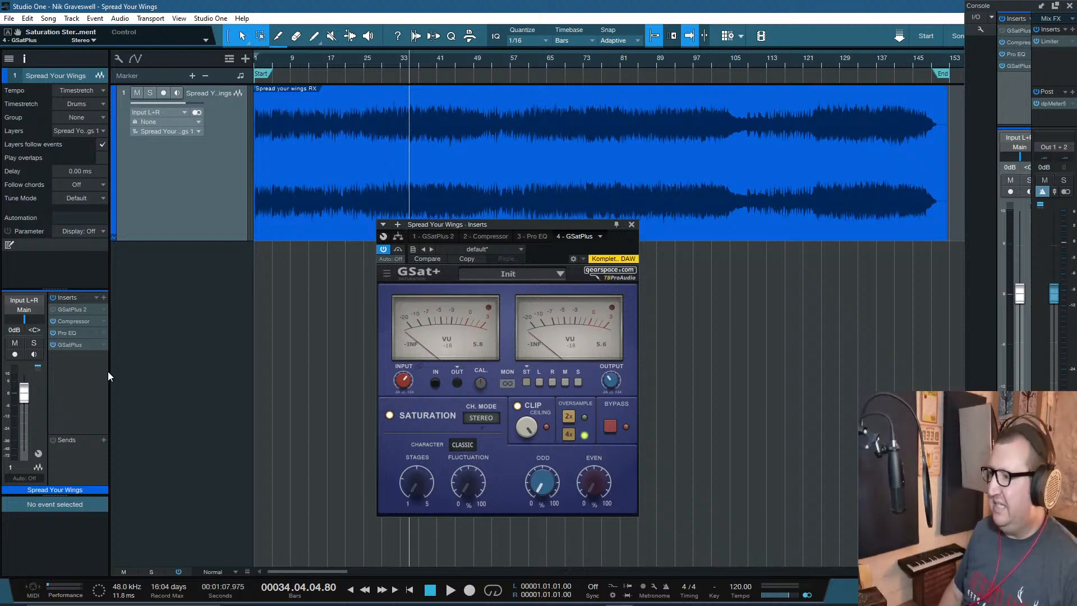
Step: Play the song from bar 28 and compare the Mid saturation channel mode with Stereo, ending on Stereo with playback stopped
left_click(378, 61)
key("space")
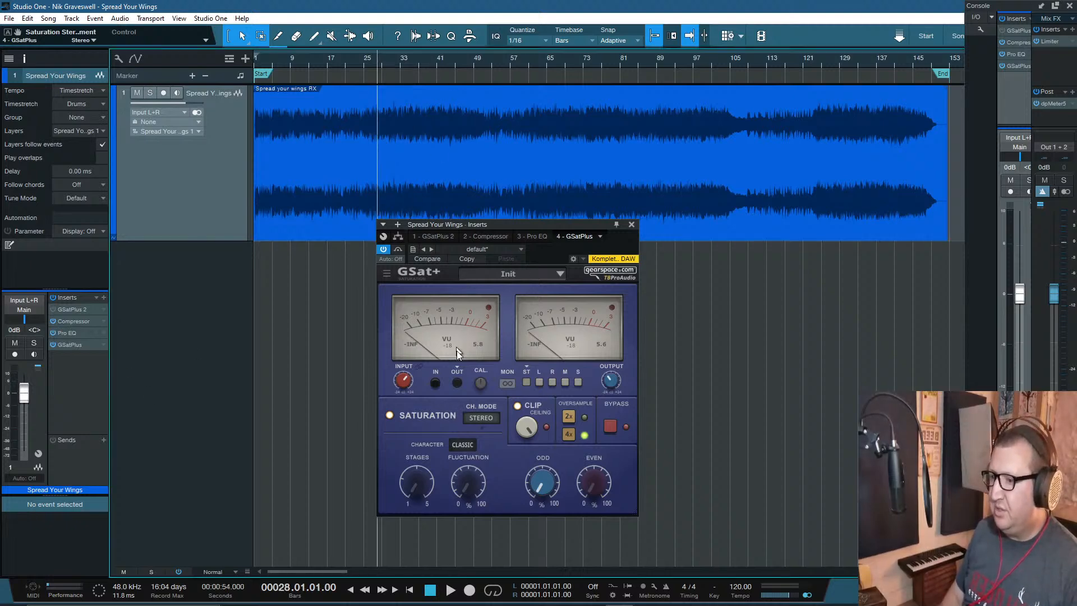
left_click(480, 419)
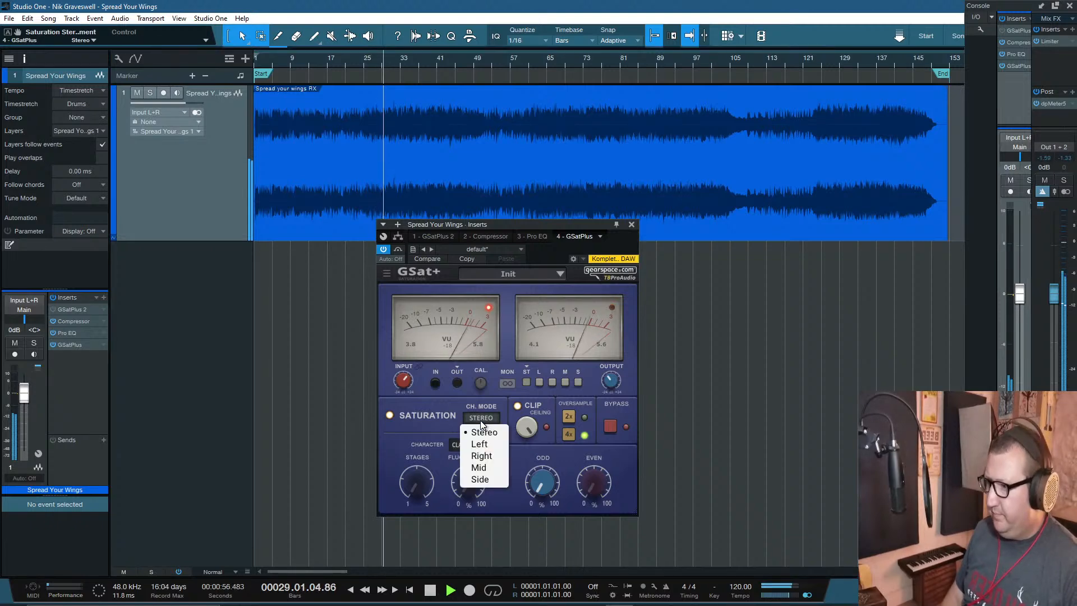
left_click(479, 468)
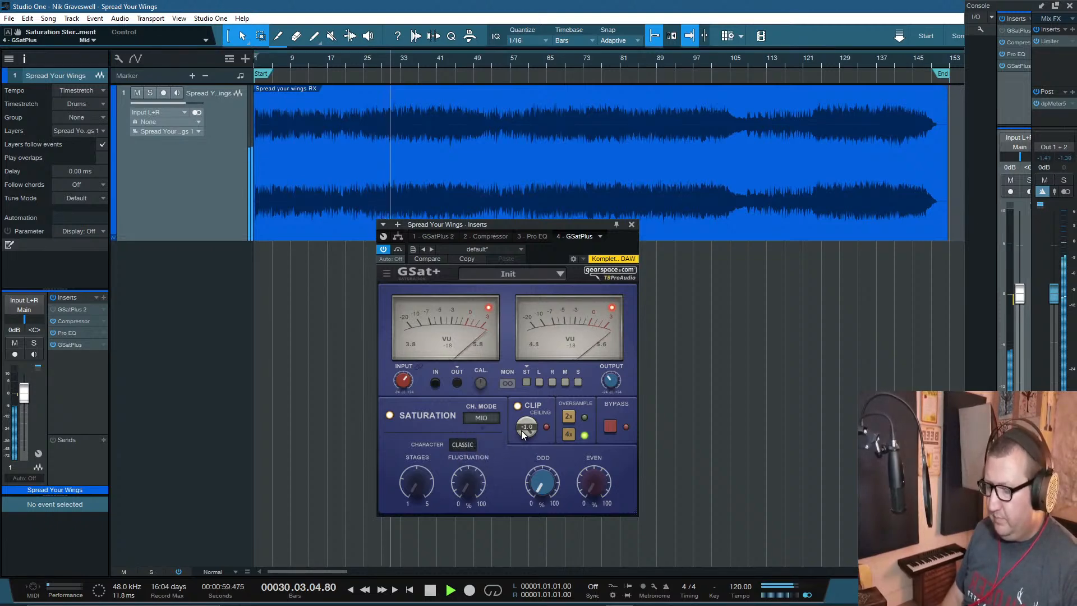
left_click(483, 419)
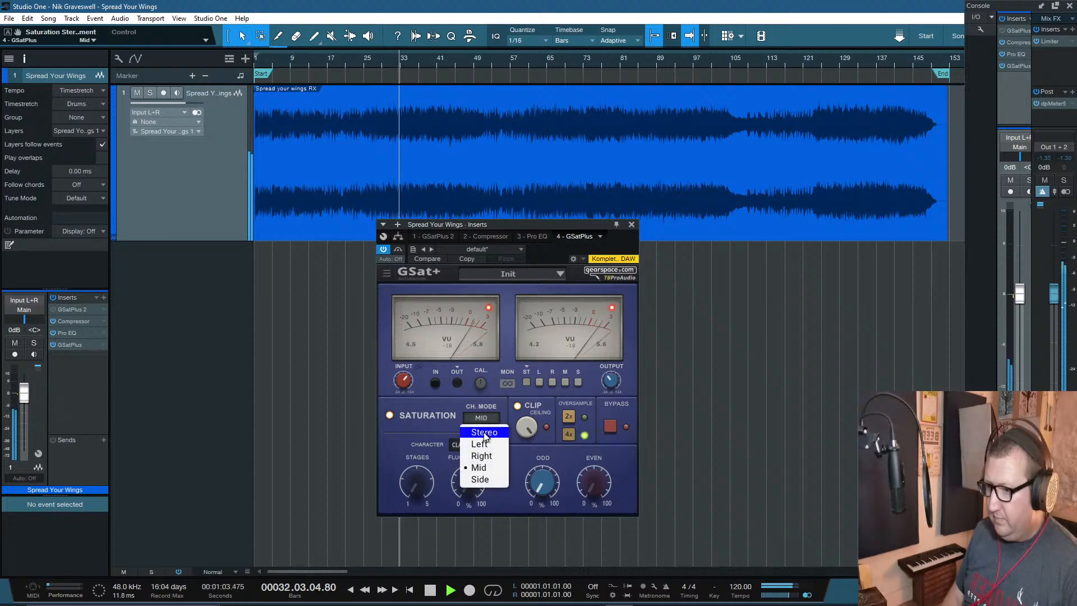
left_click(482, 428)
key("space")
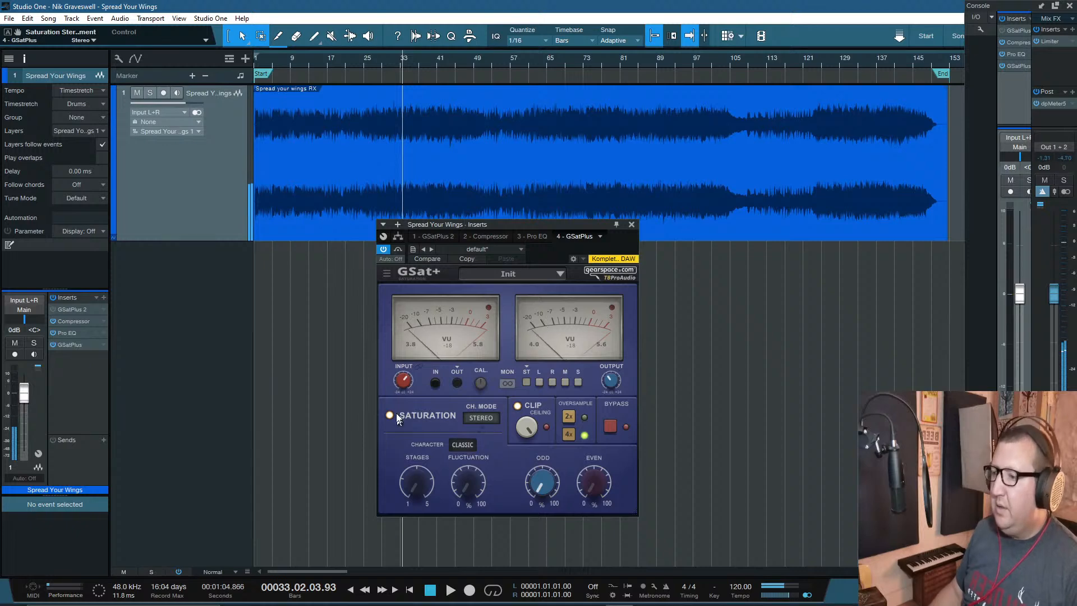
Step: Set the GSatPlus output trim to -14.0 dB and the input trim to 14.0 dB
left_click_drag(609, 382, 609, 386)
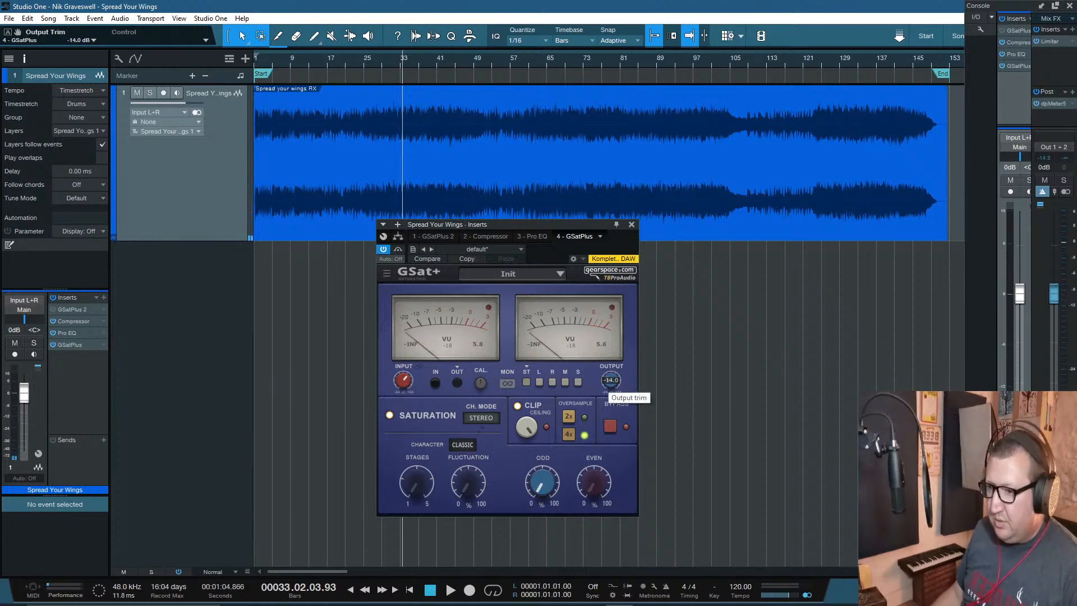
left_click(405, 385)
left_click_drag(405, 385, 405, 390)
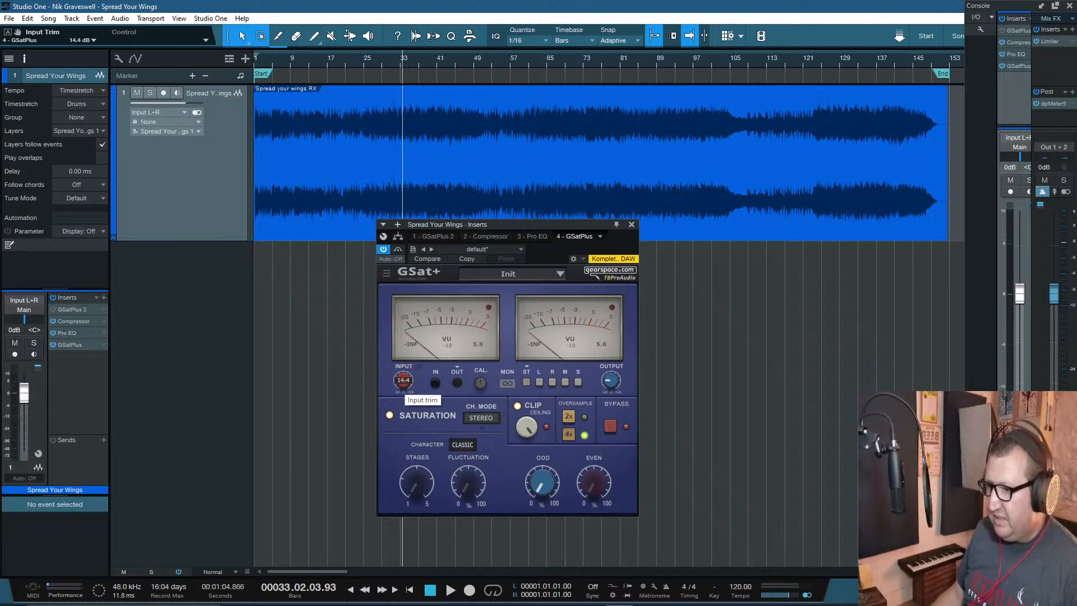
left_click_drag(405, 385, 405, 388)
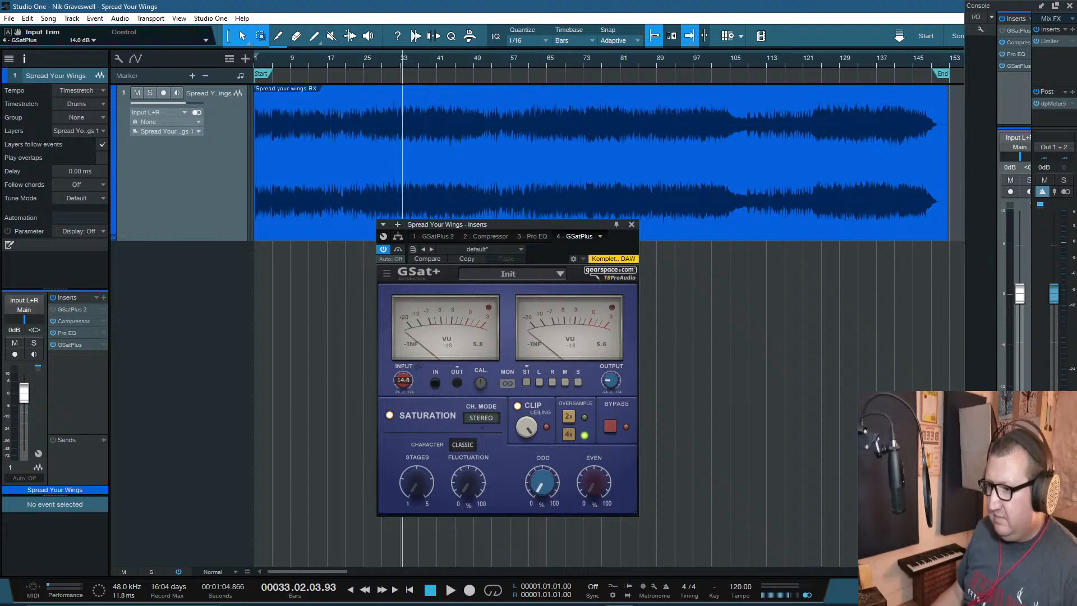
Step: Resume playback, set the saturation character to crisp and switch its channel mode to Mid
key("space")
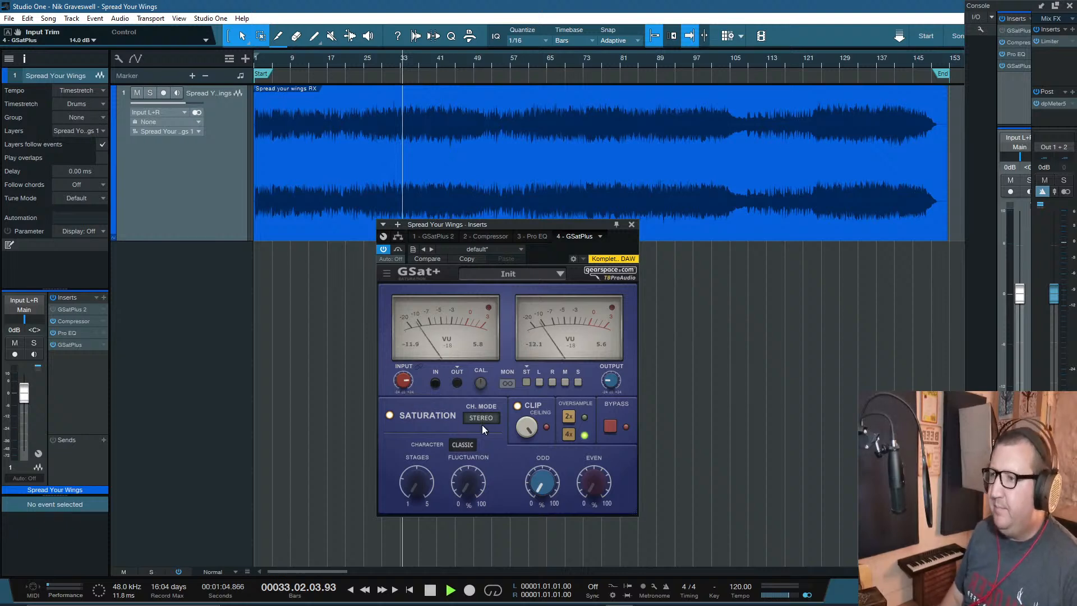
left_click(471, 444)
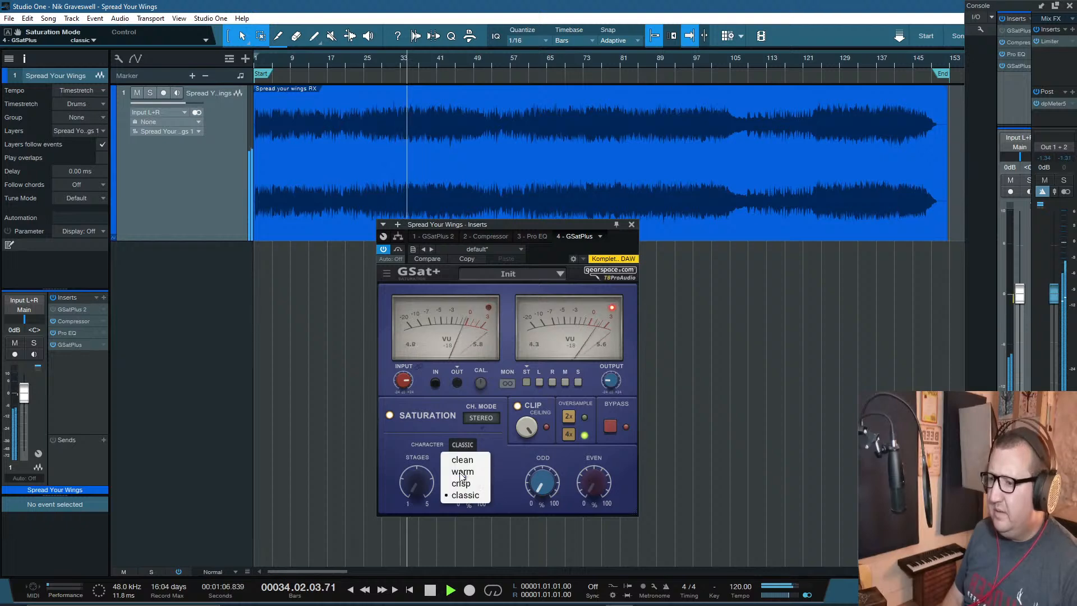
left_click(462, 484)
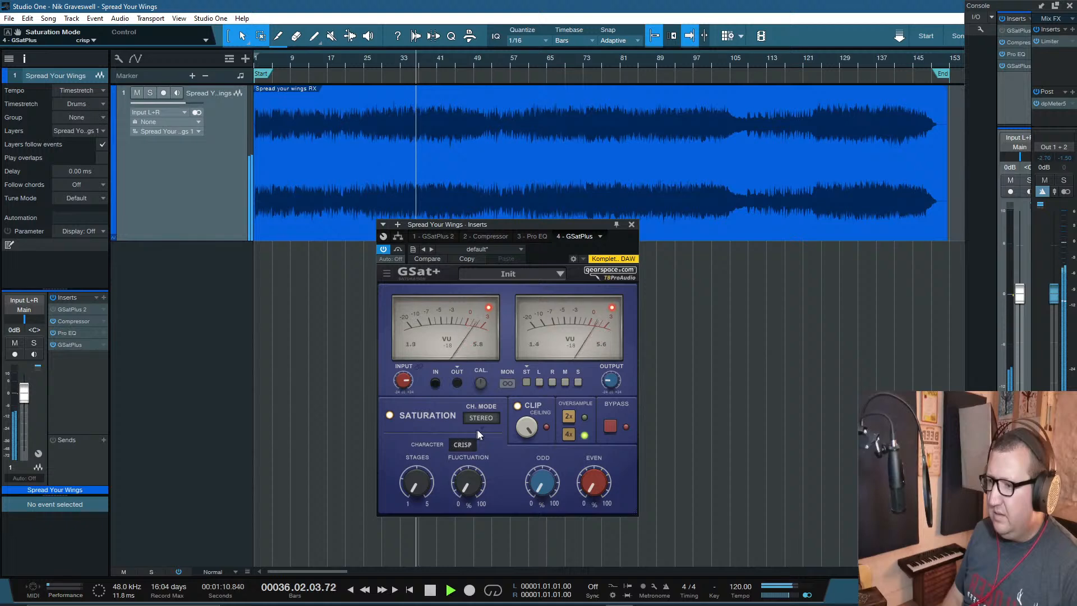
left_click(482, 418)
left_click(483, 472)
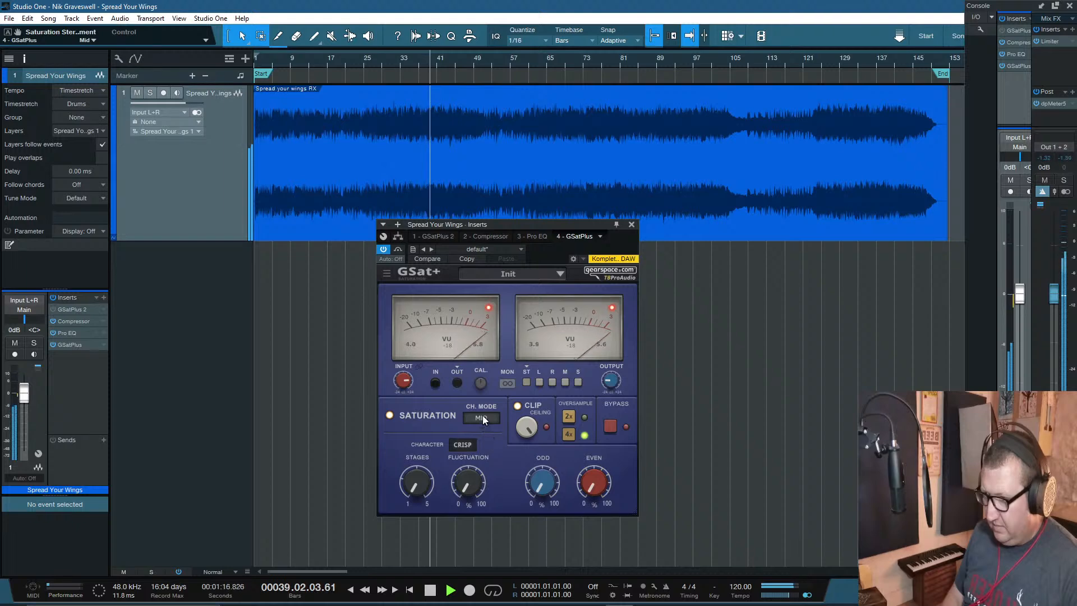
Step: Set the saturation character to warm and its channel mode back to Stereo
left_click(463, 446)
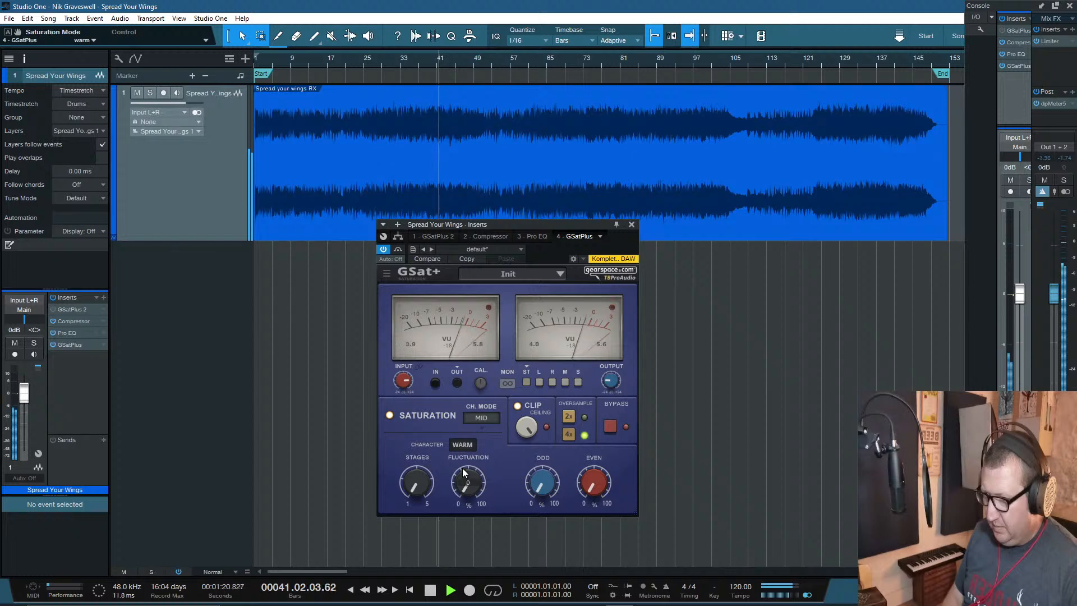
left_click(485, 416)
left_click(483, 431)
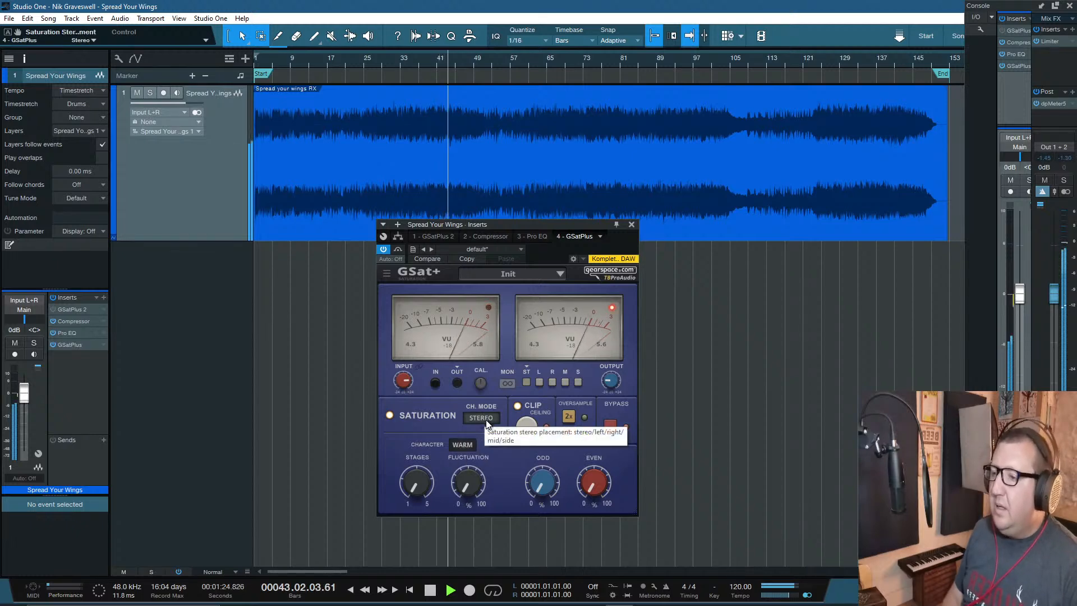
Step: Monitor only the side signal and audition the warm saturation in Mid and in Side channel mode
left_click(578, 383)
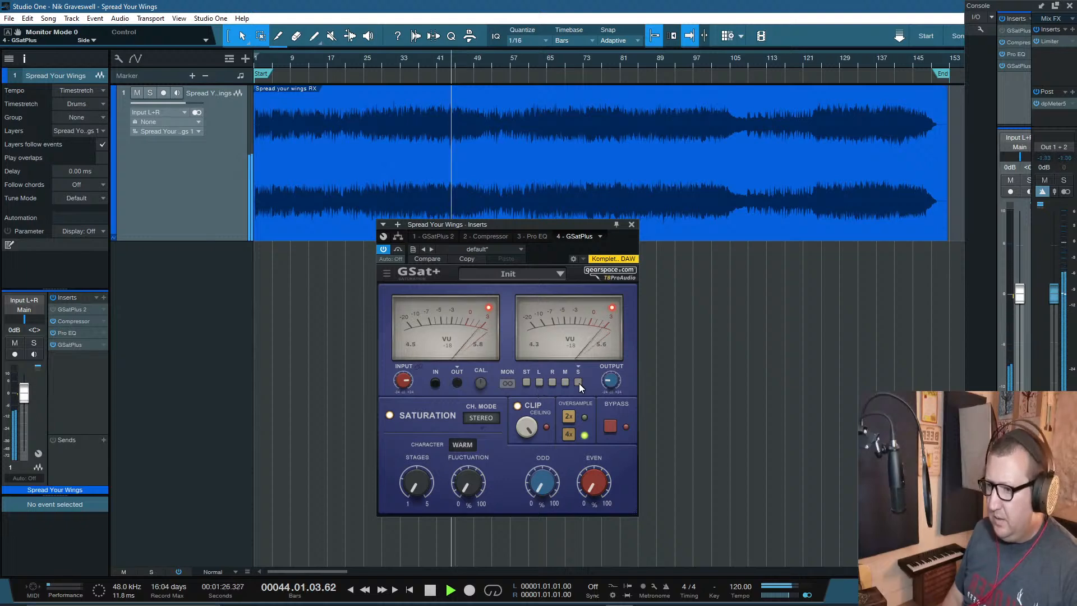
left_click(483, 418)
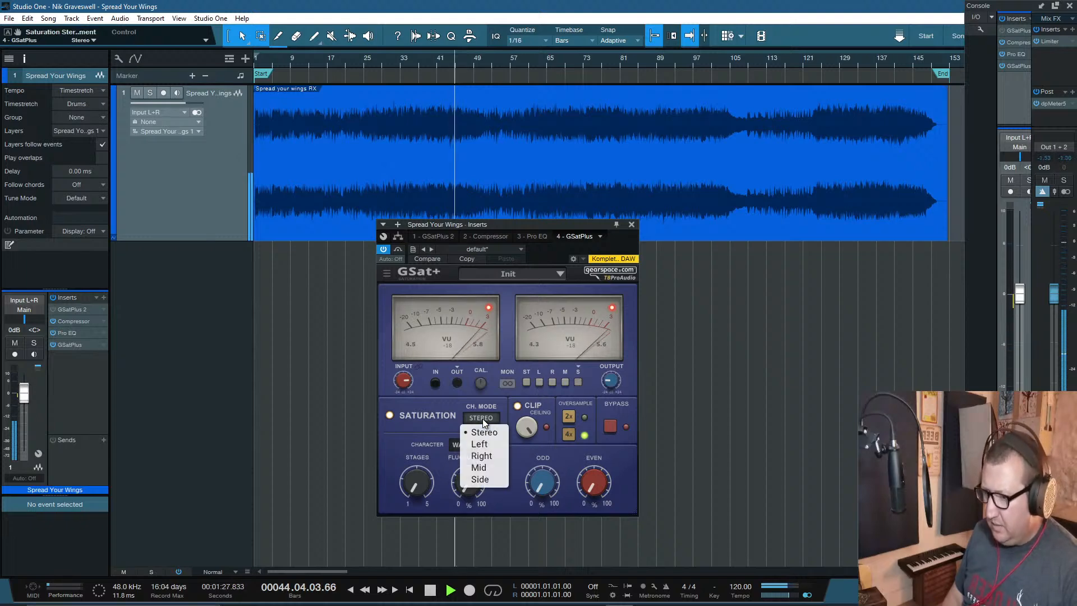
left_click(484, 467)
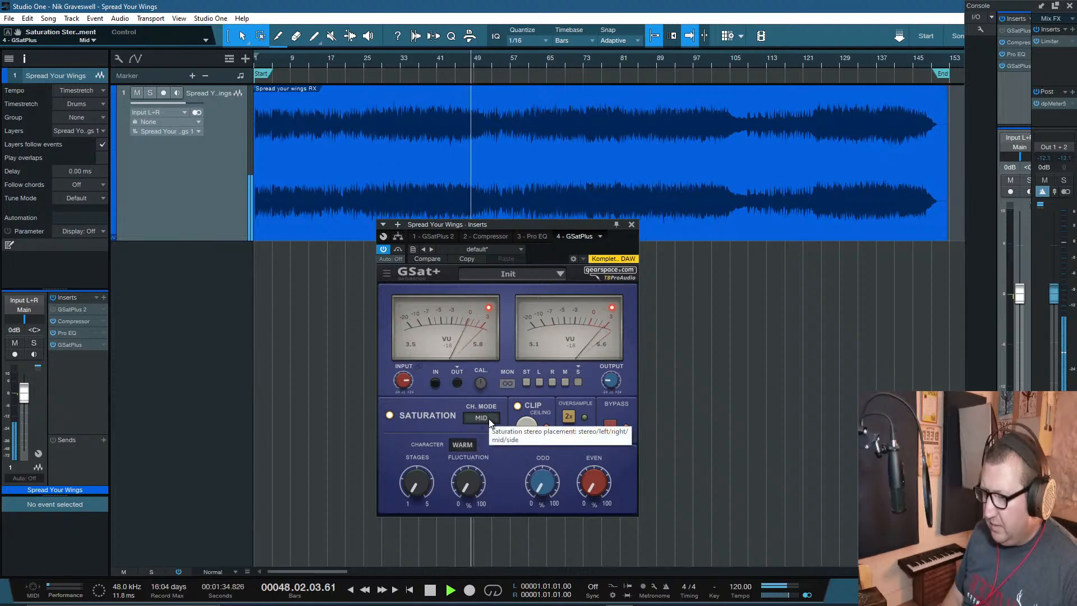
left_click(489, 419)
left_click(489, 479)
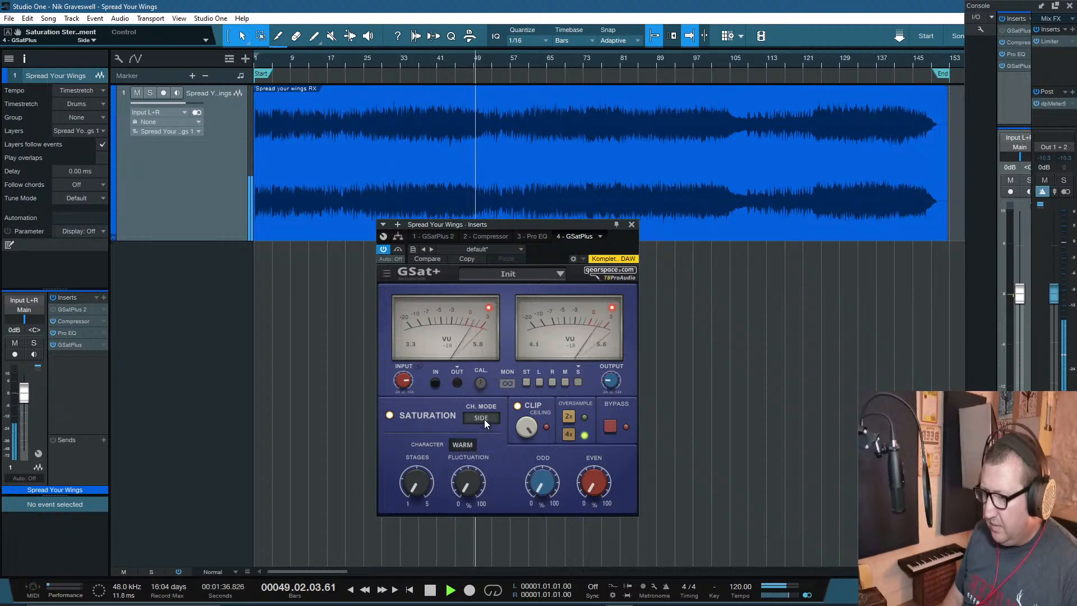
Step: Set the saturation character to crisp and alternate the channel mode between Mid and Side, ending on Mid
left_click(474, 445)
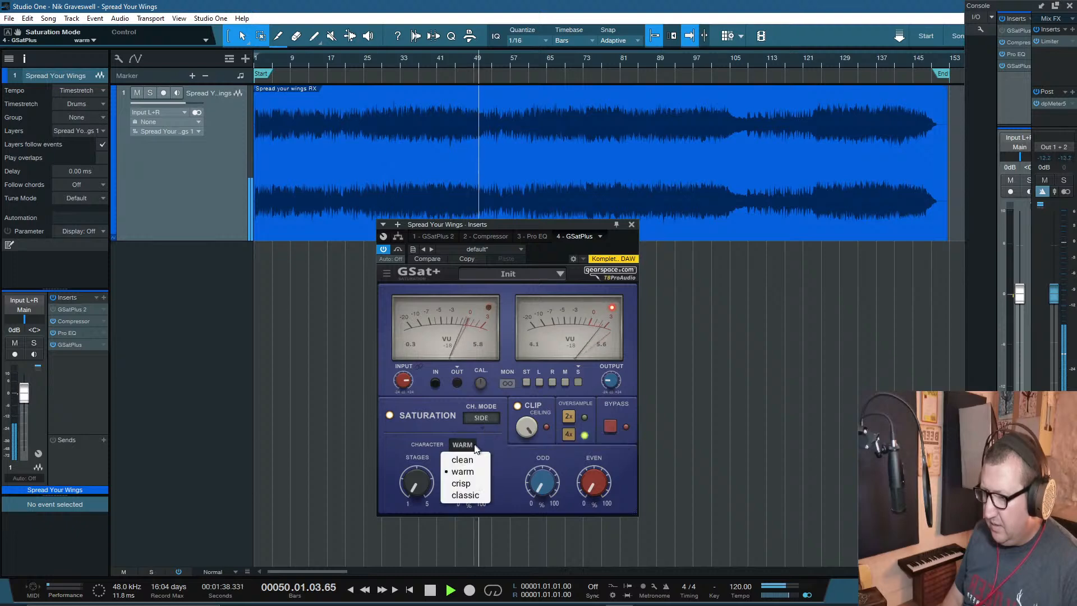
left_click(462, 483)
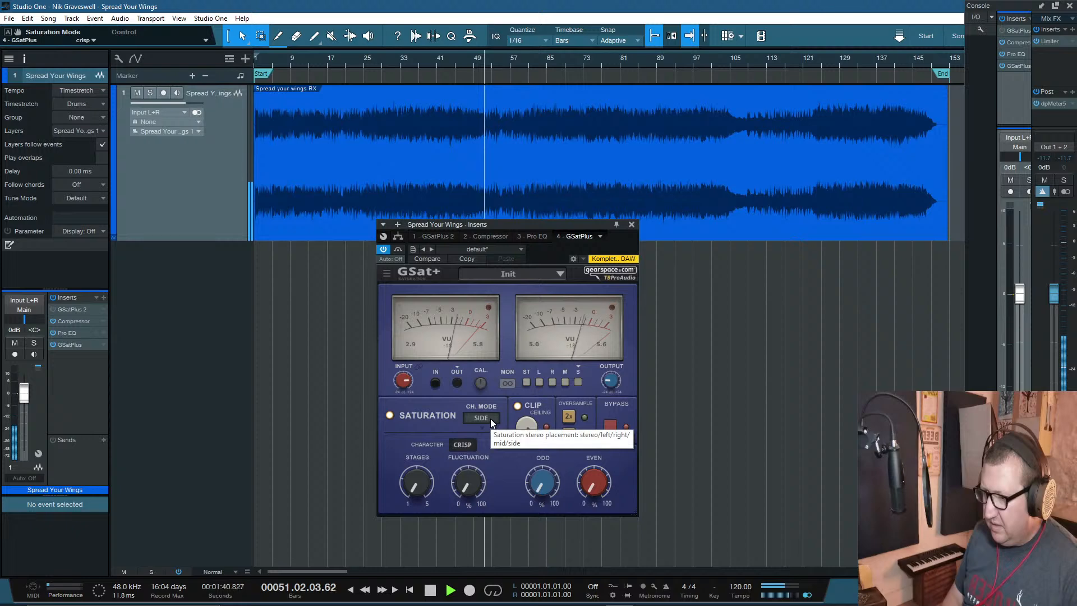
left_click(490, 419)
left_click(486, 466)
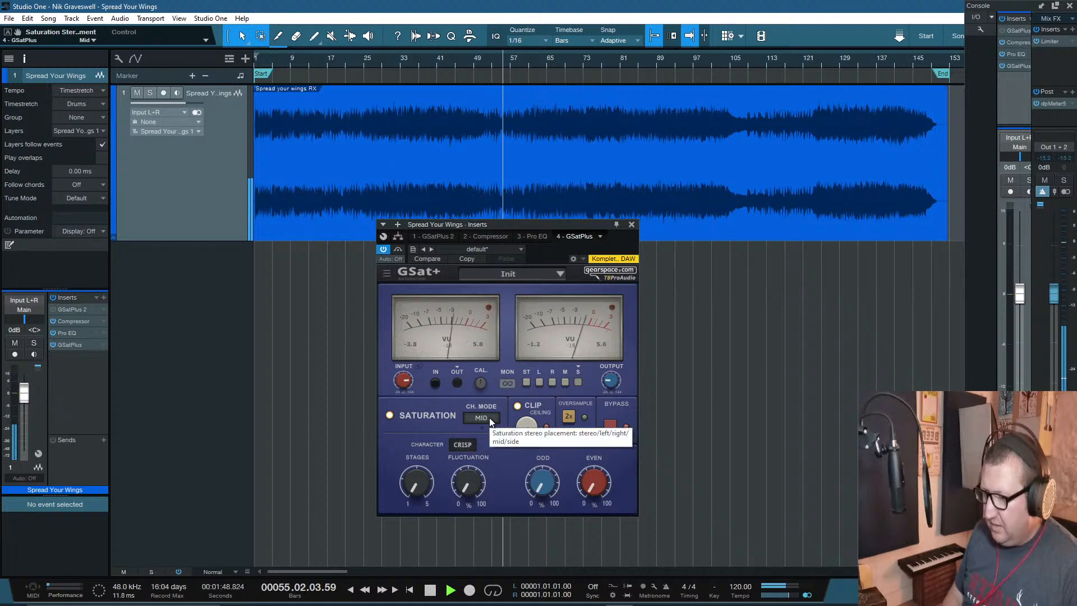
left_click(489, 418)
left_click(488, 480)
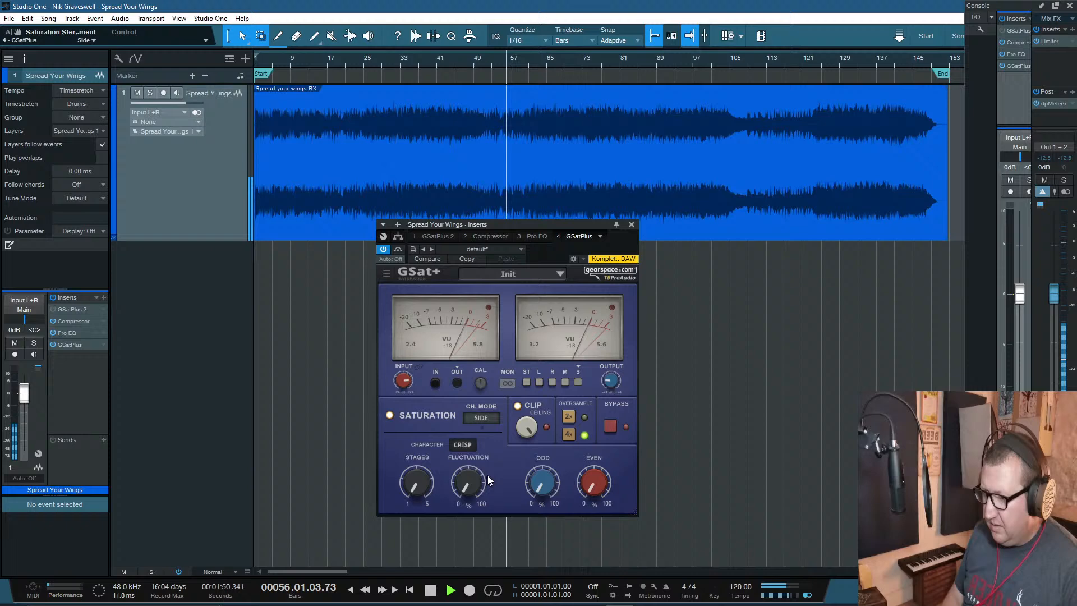
left_click(485, 418)
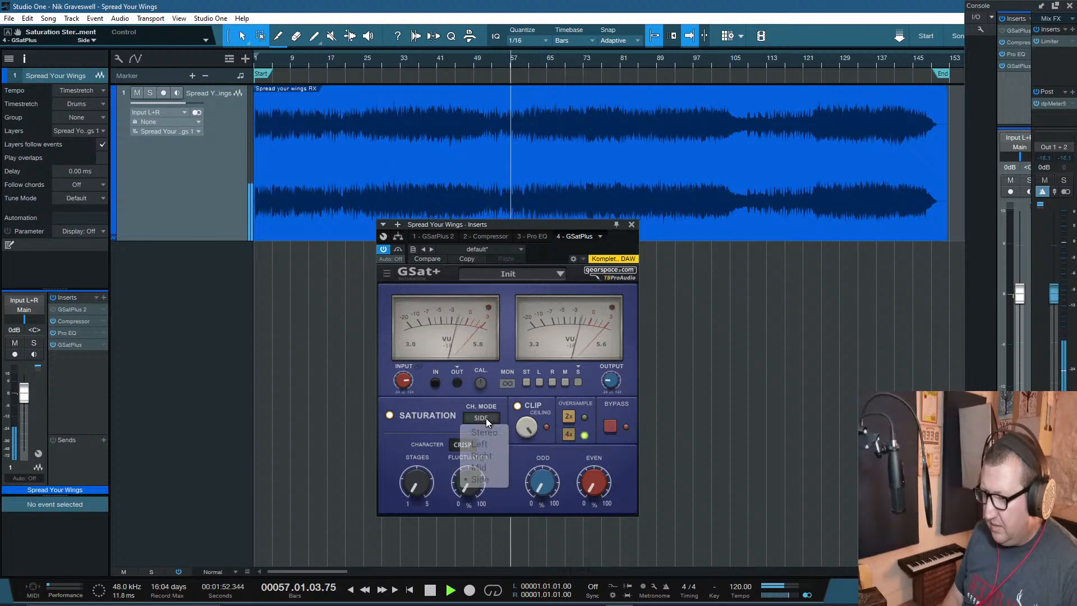
left_click(487, 468)
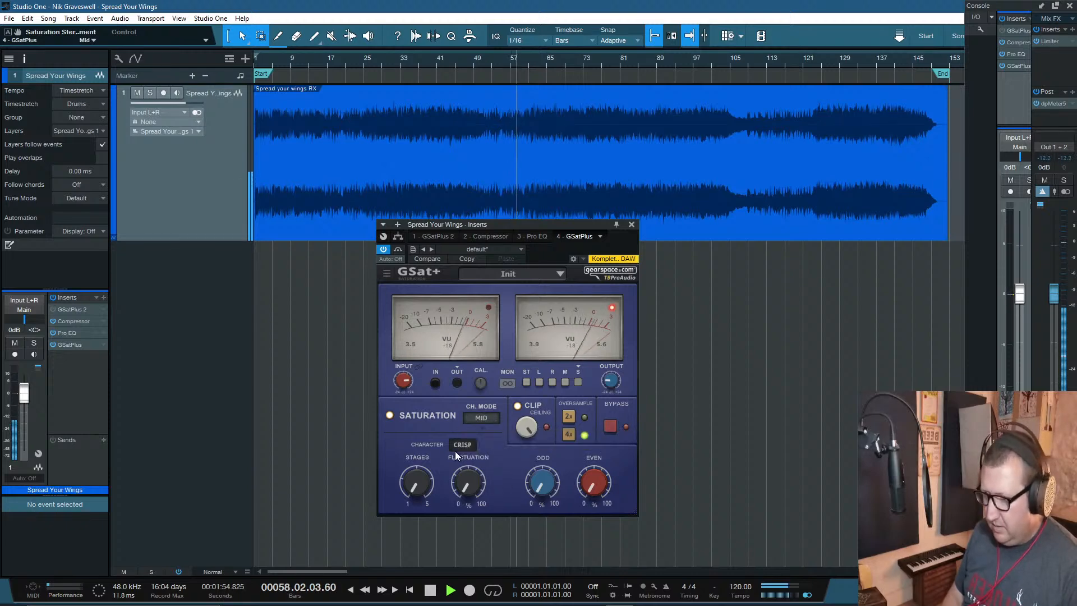
Step: Switch the plug-in's monitoring to stereo and set the saturation character to warm
left_click(526, 384)
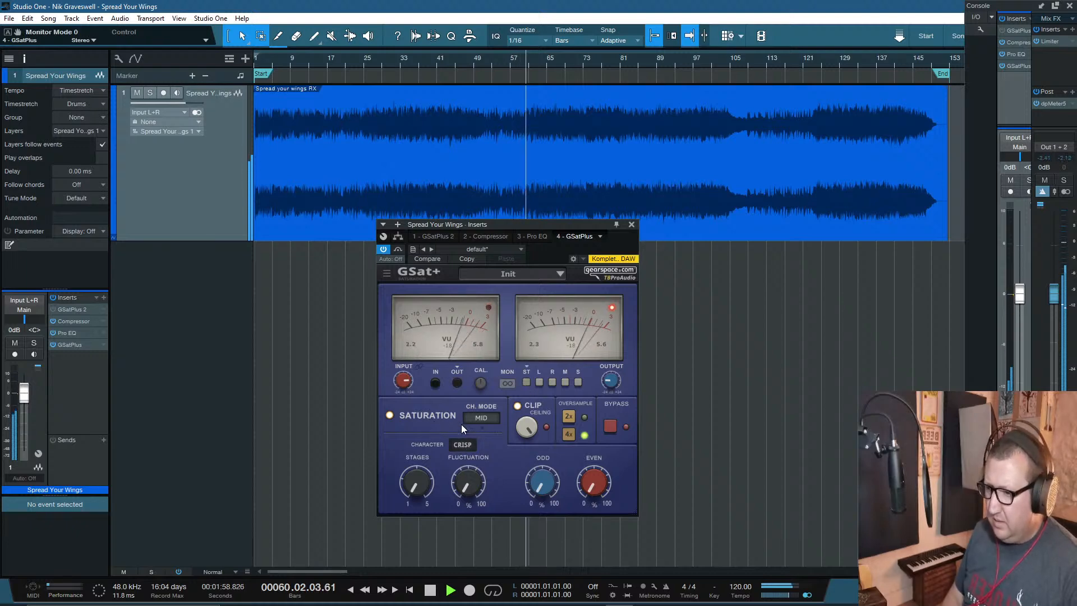
left_click(460, 446)
left_click(465, 472)
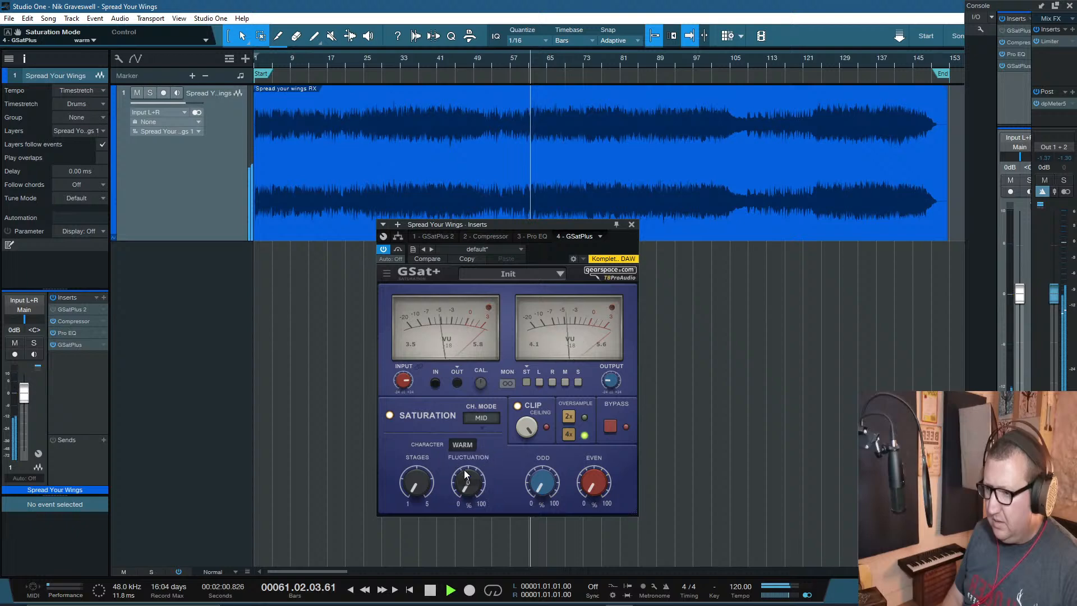
Step: Monitor only the mid signal and raise the odd harmonics to 42% and the even harmonics to 41%
left_click(566, 384)
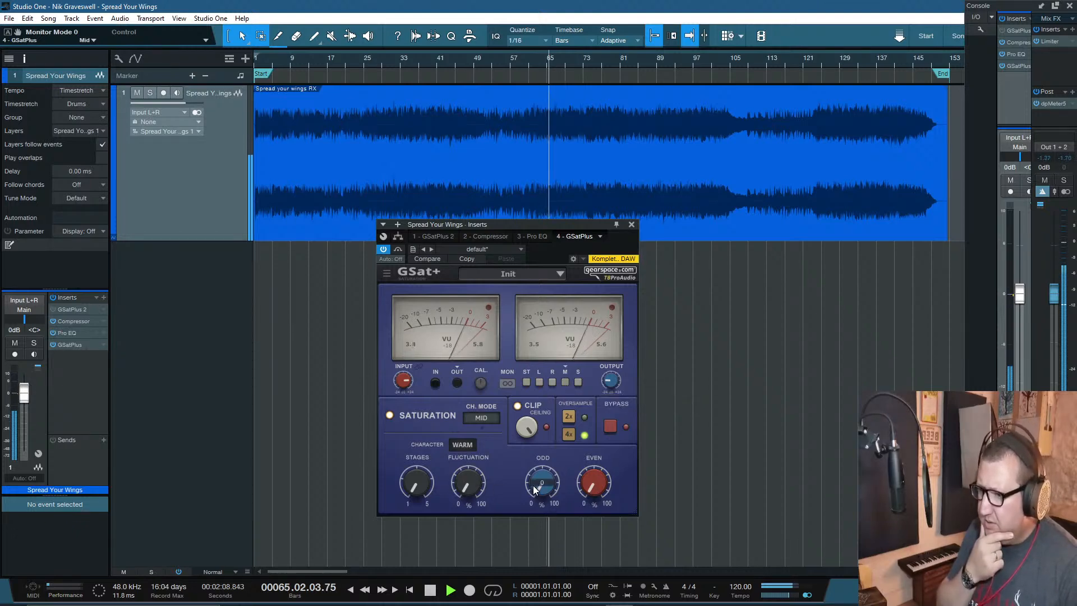
left_click_drag(541, 486, 541, 443)
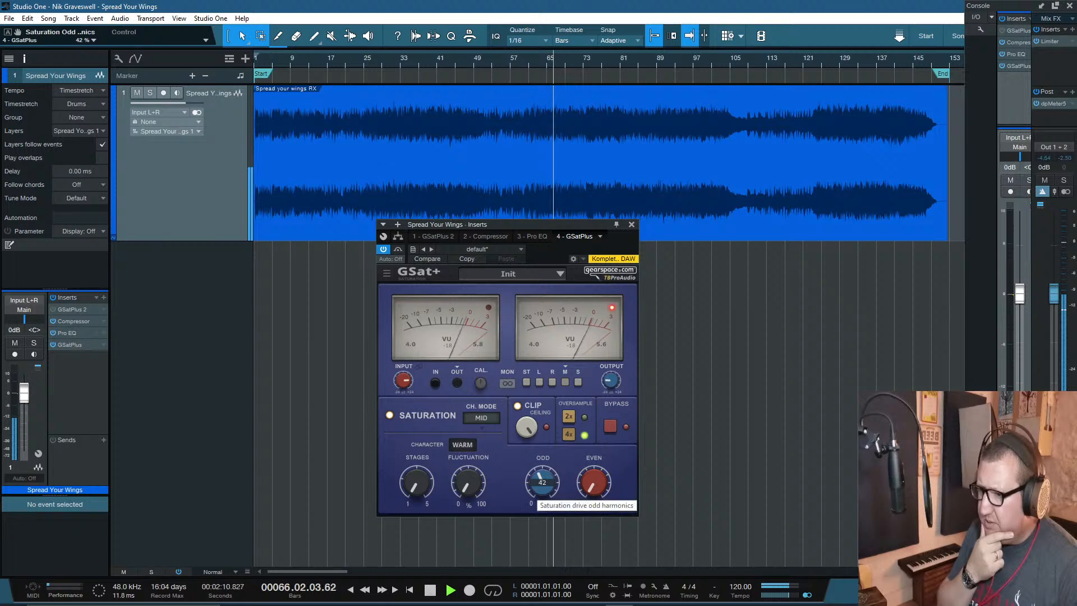
left_click_drag(594, 485, 594, 443)
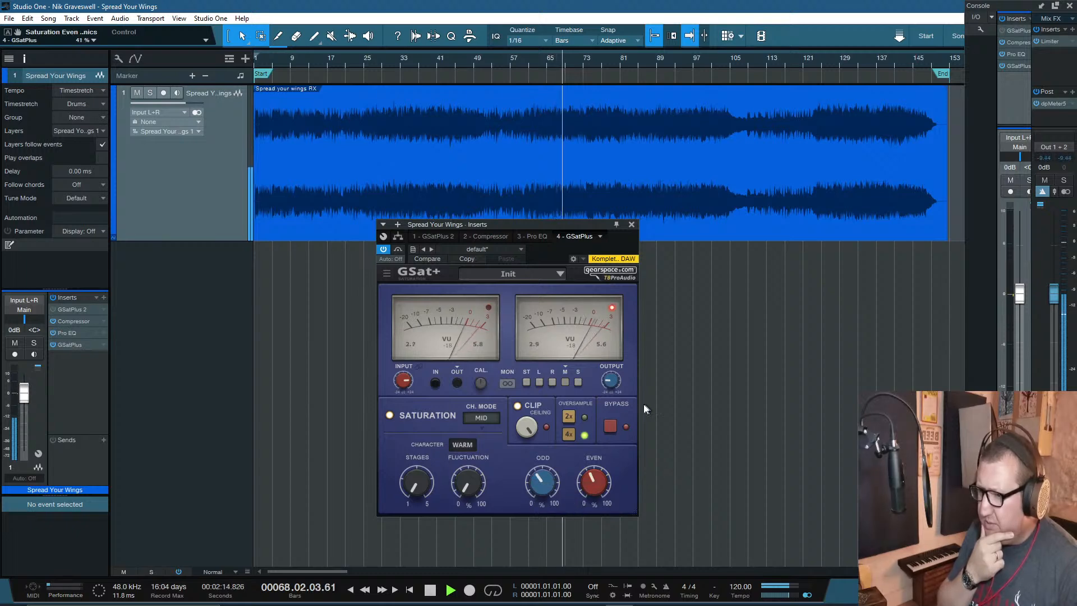
Step: Monitor only the side signal and audition the saturation in Stereo, Side and Mid channel modes, ending on Mid
left_click(578, 382)
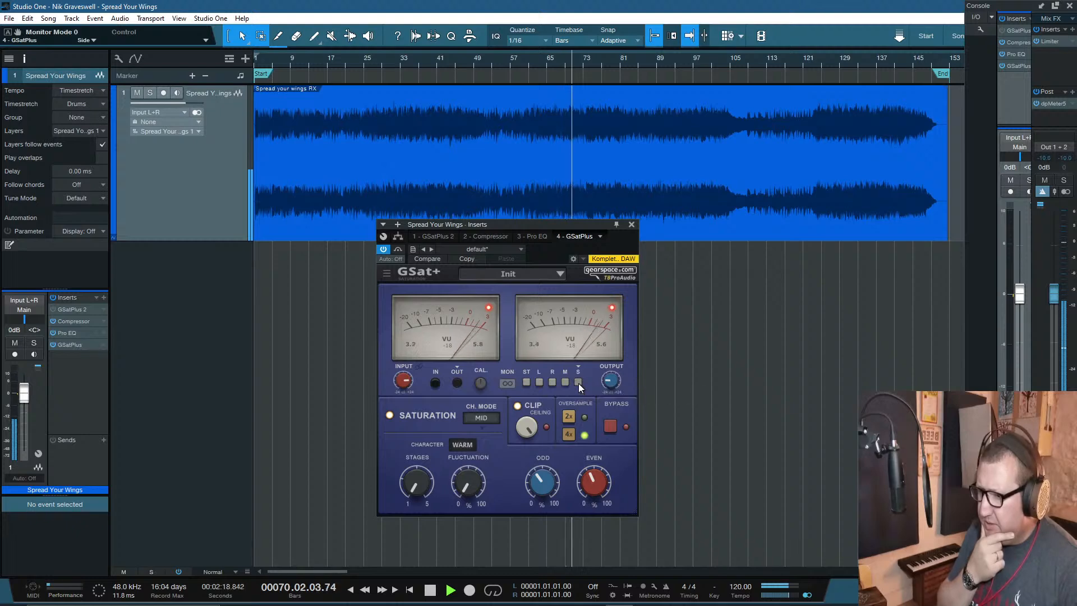
left_click(496, 419)
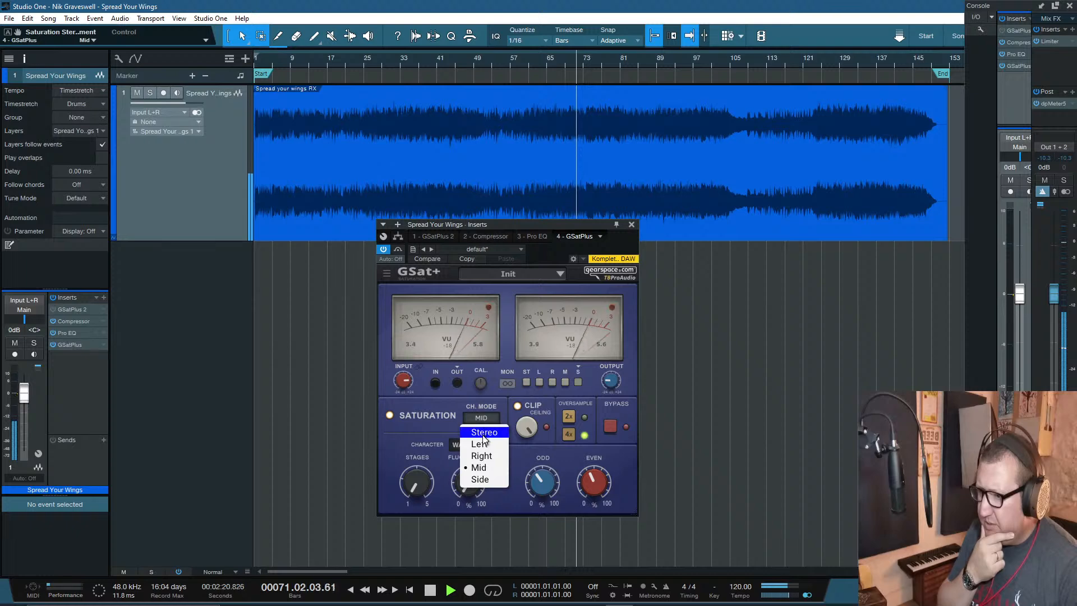
left_click(483, 433)
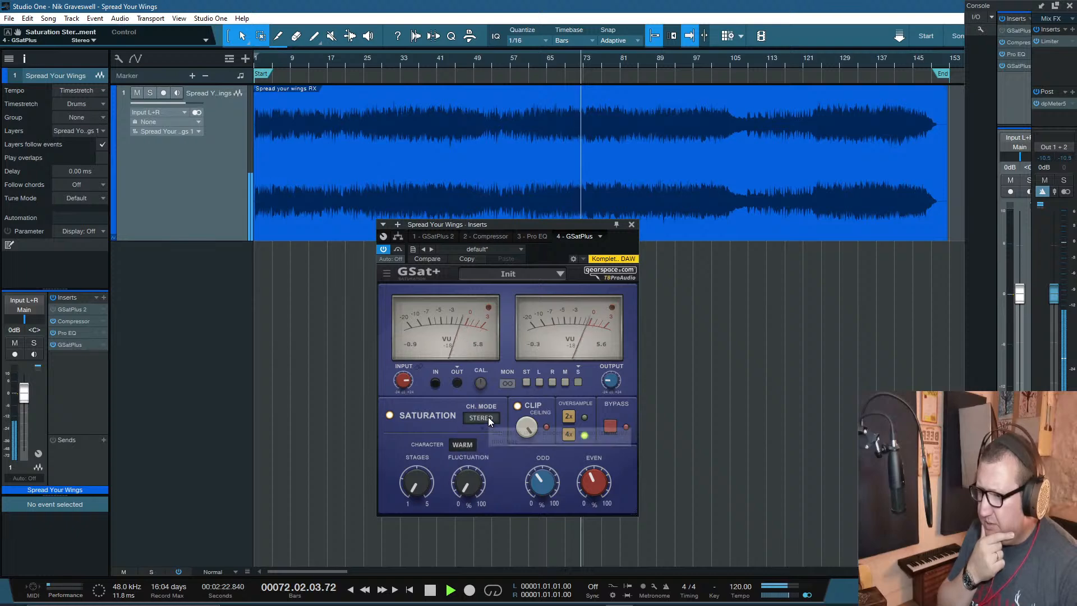
left_click(488, 417)
left_click(489, 477)
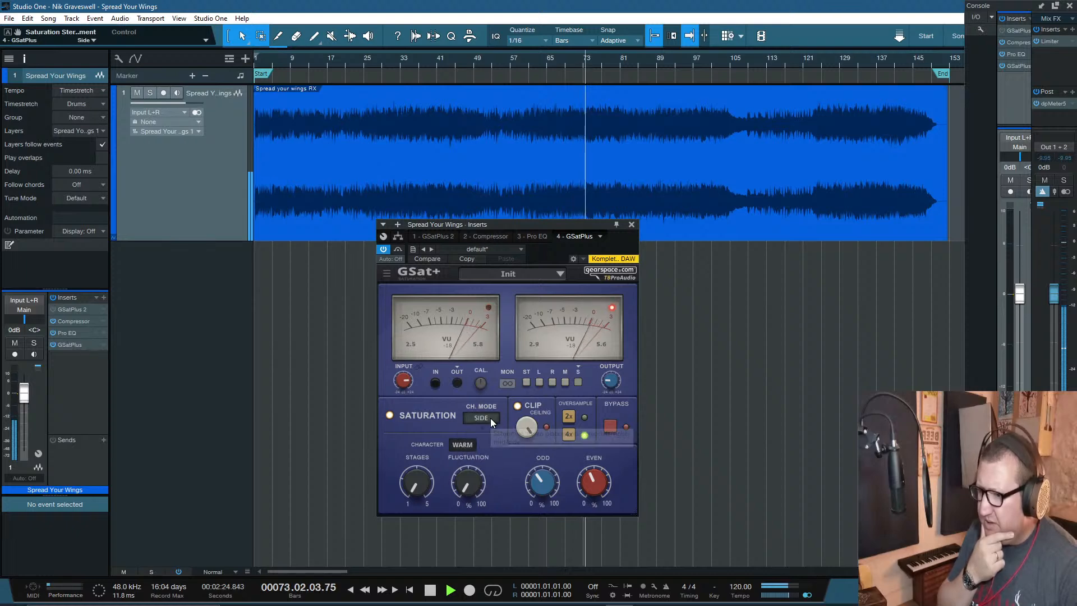
left_click(490, 419)
left_click(490, 468)
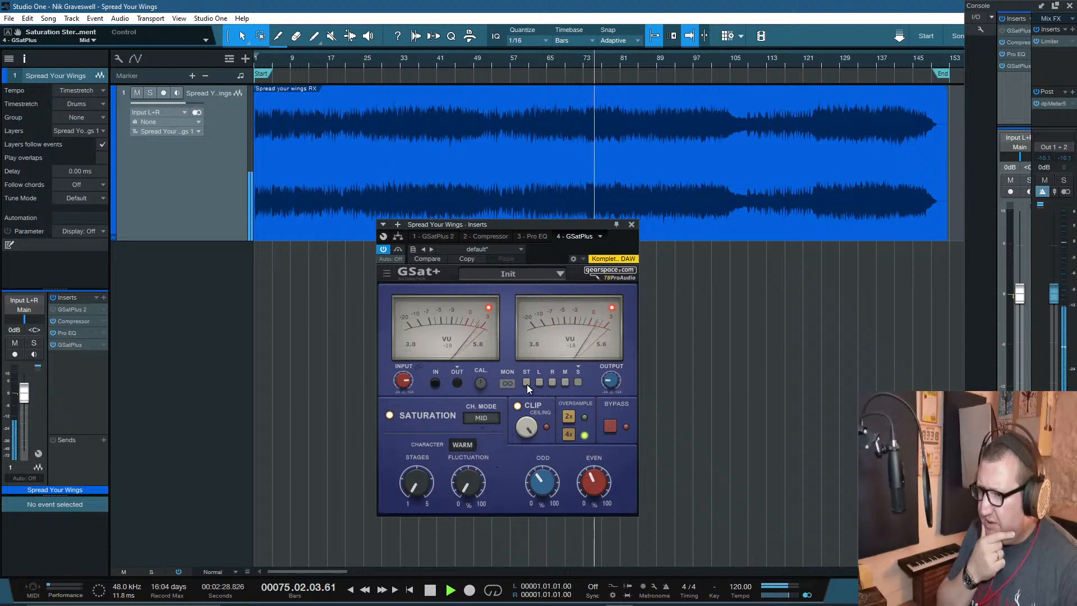
Step: Set the odd and even harmonics to 0% and monitor only the mid signal
left_click_drag(542, 484, 542, 528)
left_click_drag(593, 482, 593, 527)
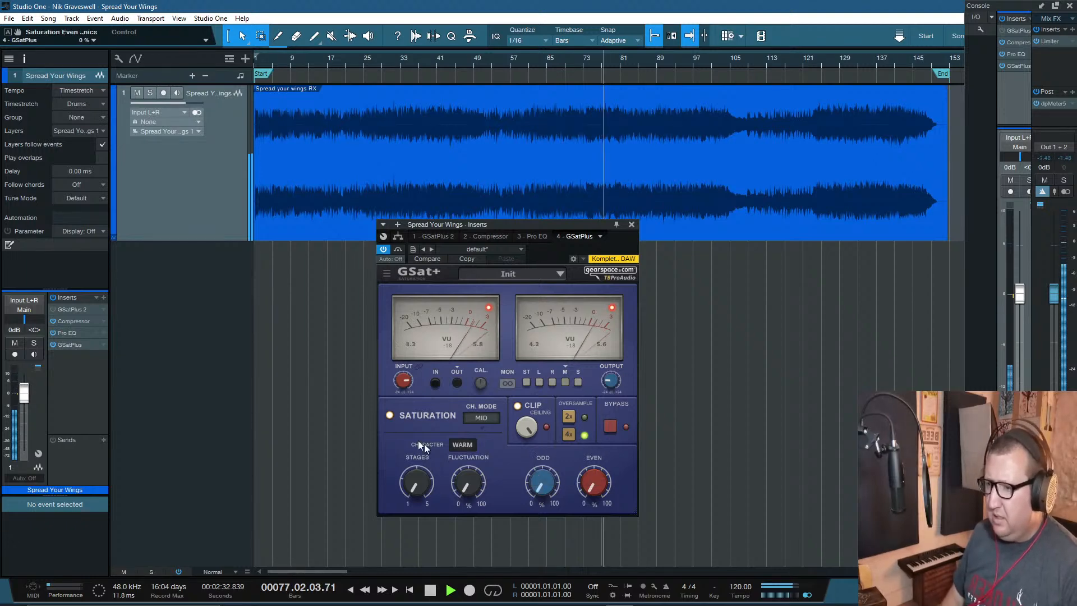
Step: Set the saturation channel mode to Stereo, monitor the full stereo signal and stop playback
left_click(483, 417)
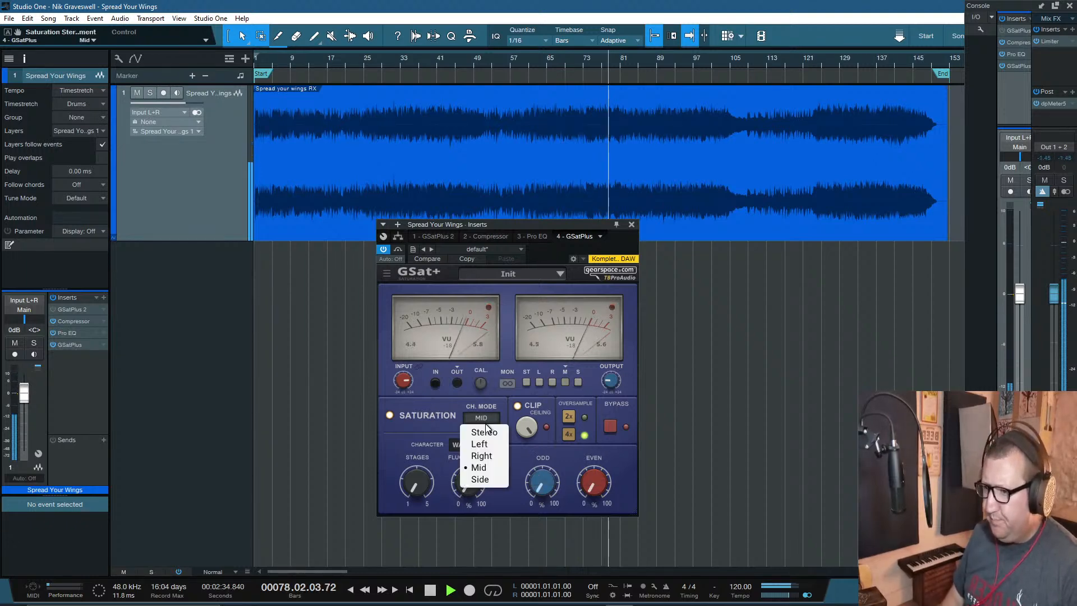
left_click(479, 430)
left_click(527, 385)
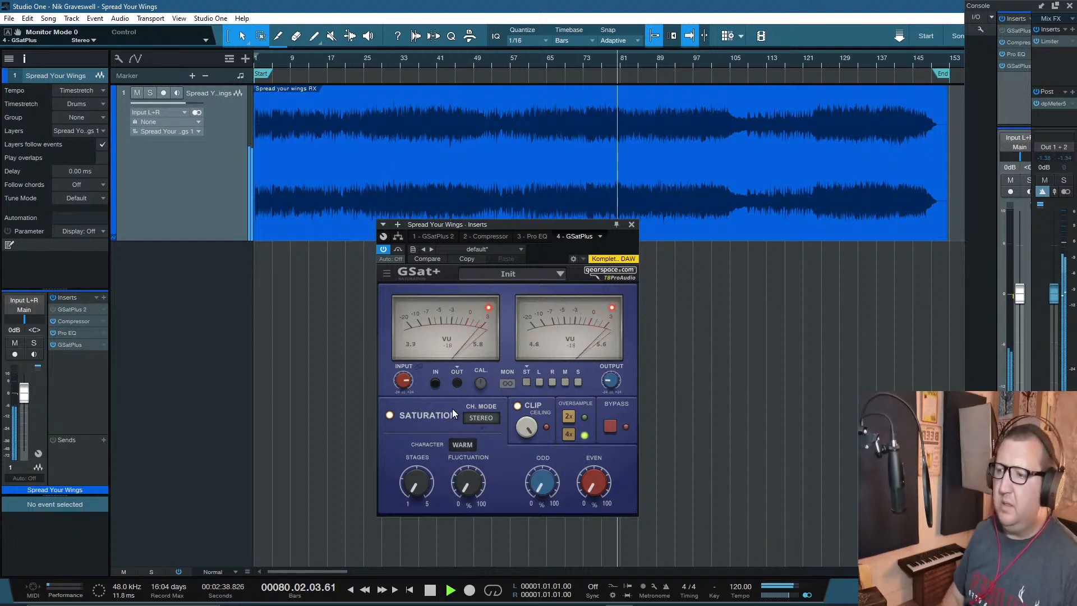
key("space")
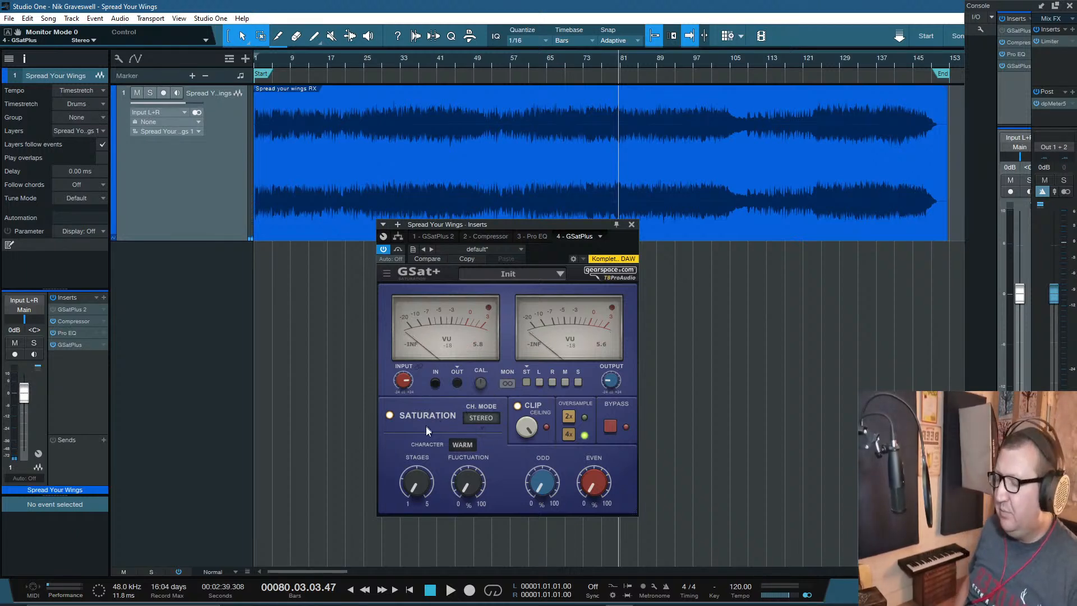
Step: Try the In place monitor mode in GSatPlus and return it to Normal
mouse_move(607, 386)
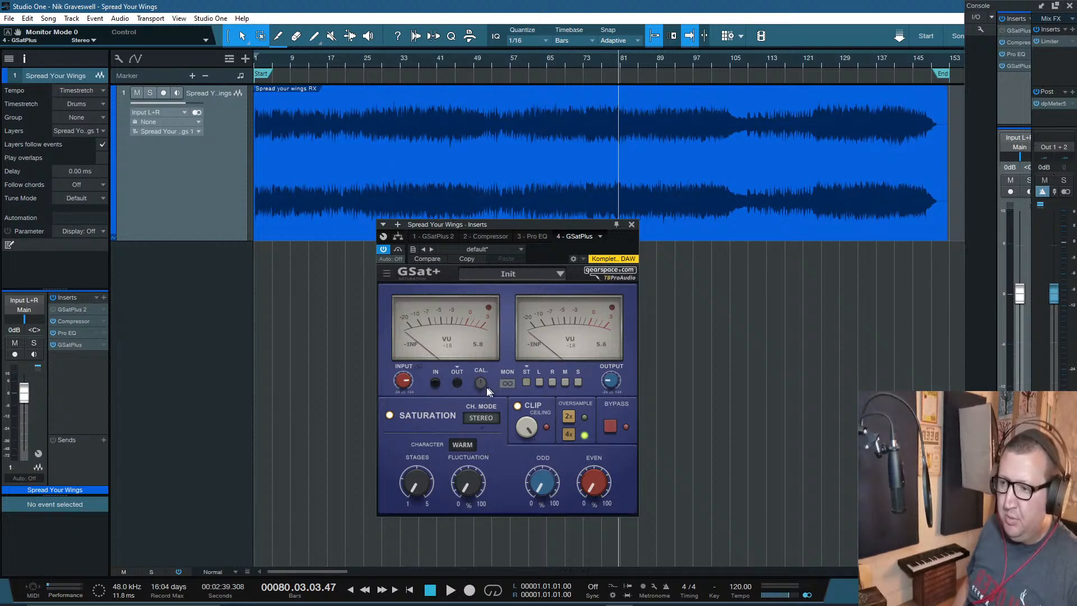
left_click(508, 385)
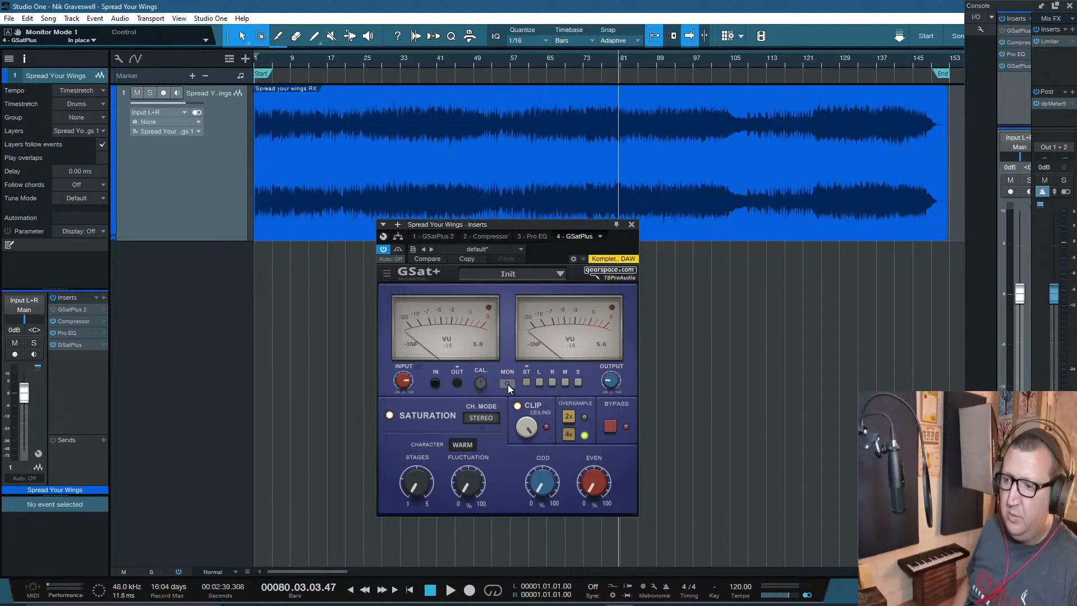
left_click(507, 385)
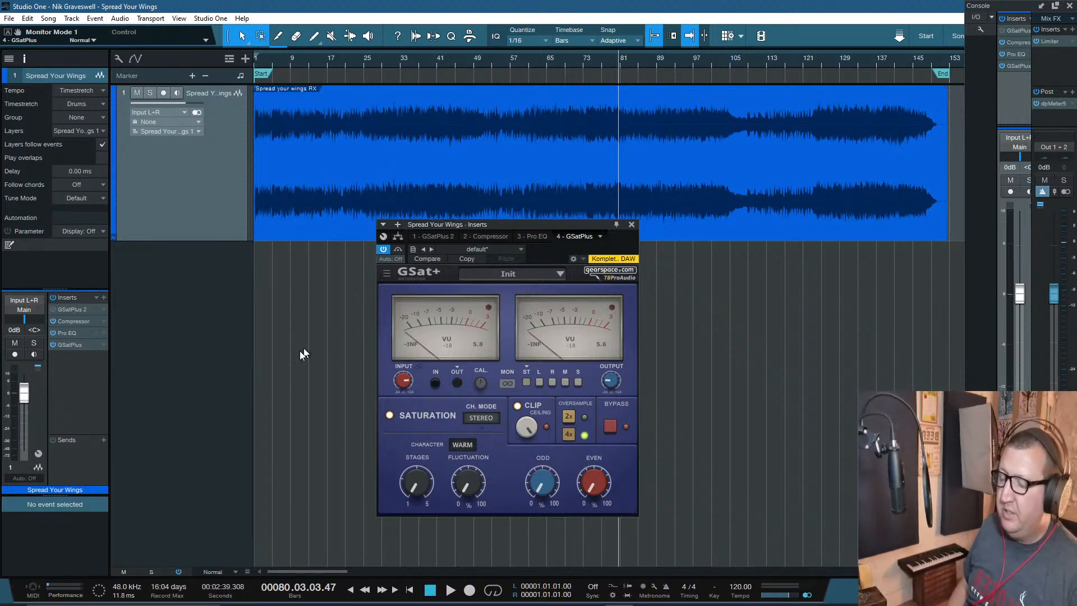
left_click(485, 420)
left_click(473, 435)
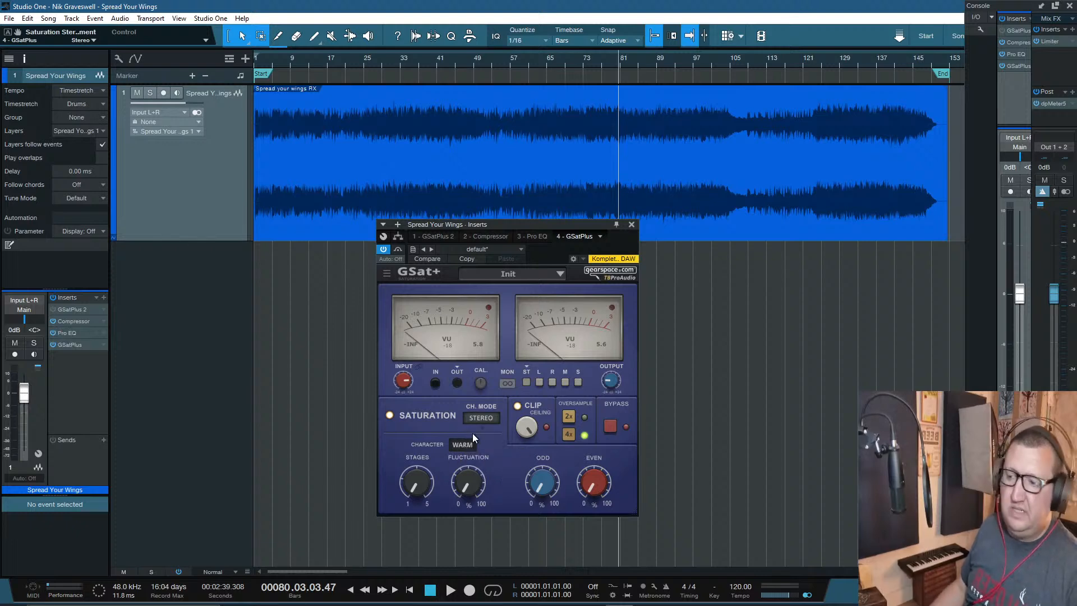
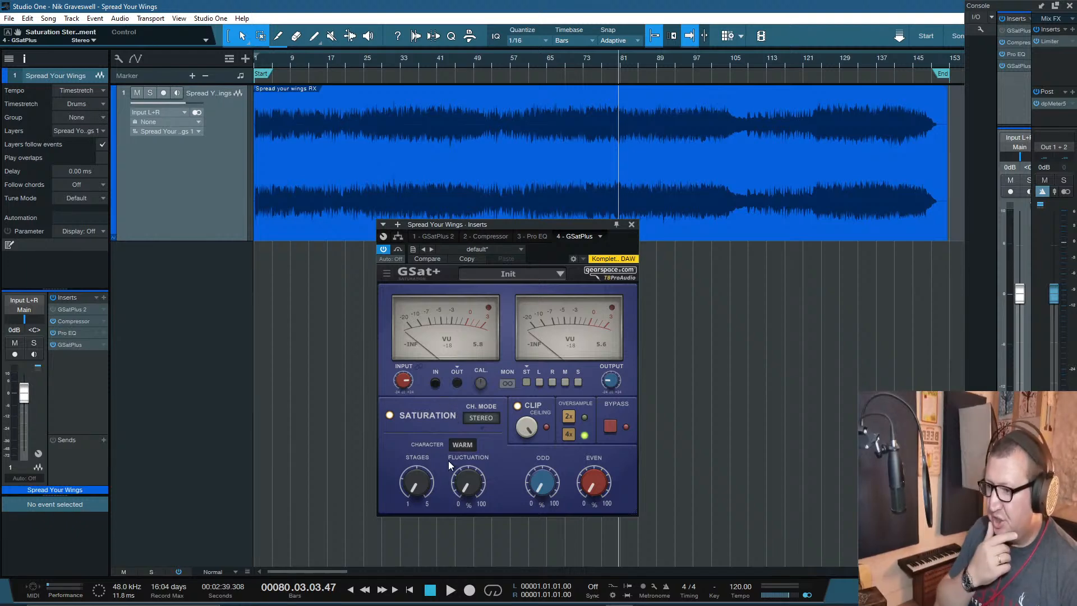
left_click(473, 445)
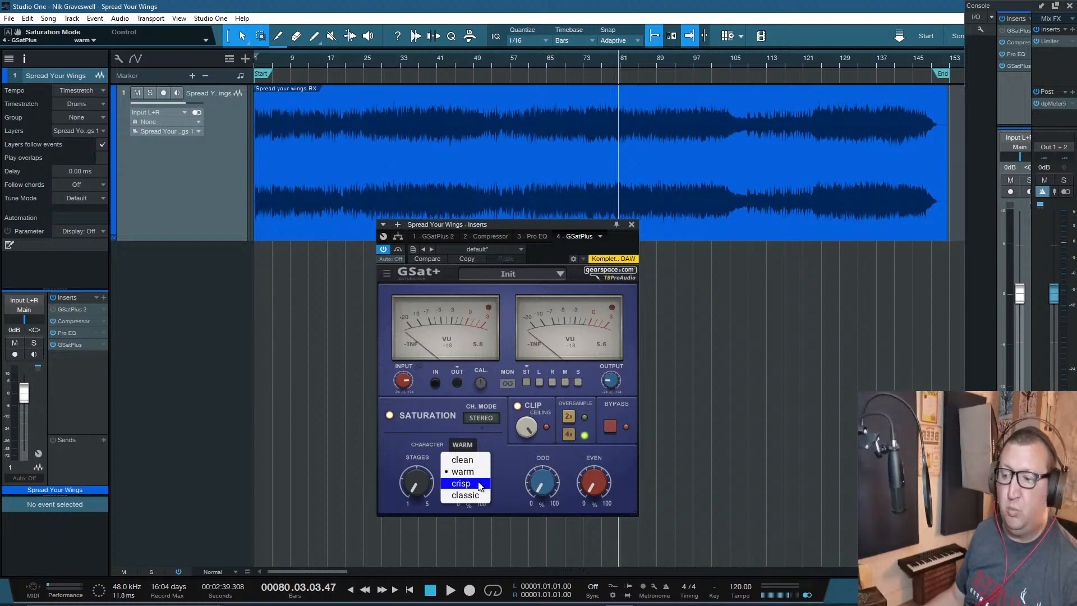
left_click(504, 443)
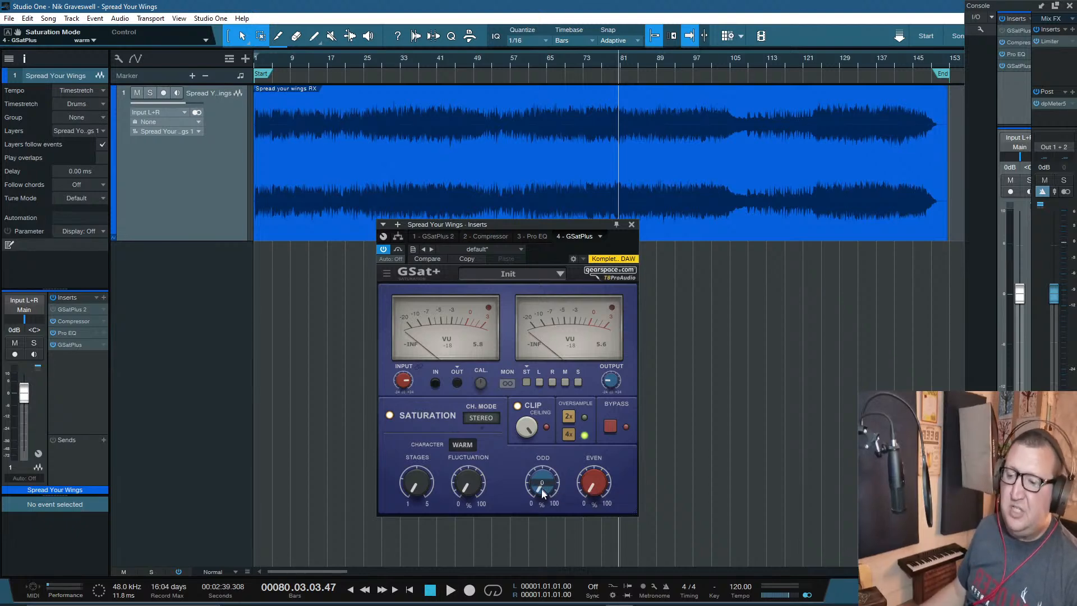
mouse_move(551, 481)
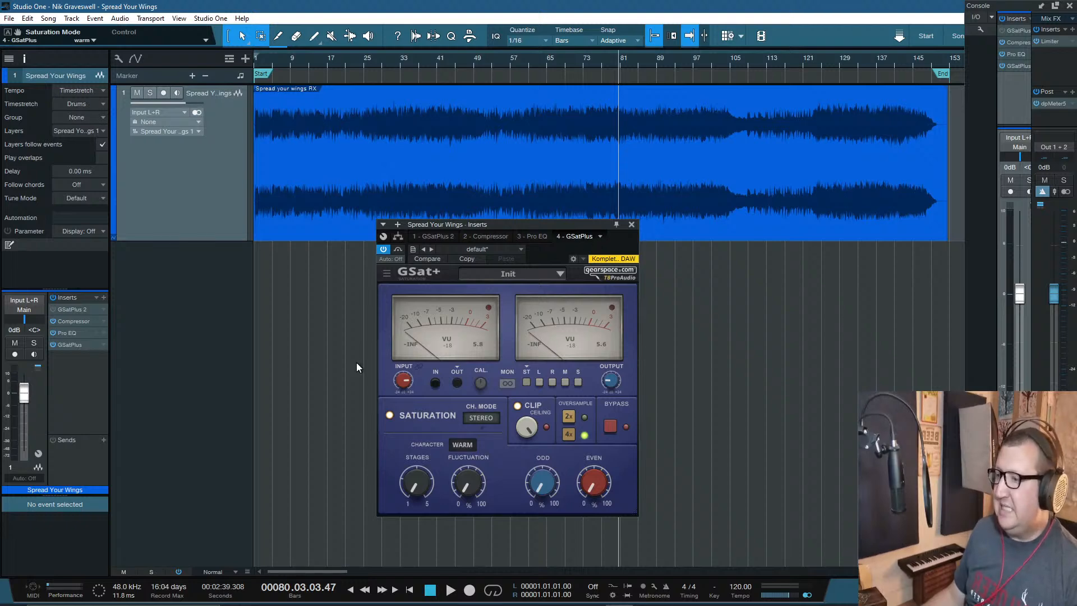
Step: Close the GSatPlus window, switch to OBS Studio and transition the live program to the Mugshot scene
left_click(630, 224)
mouse_move(612, 594)
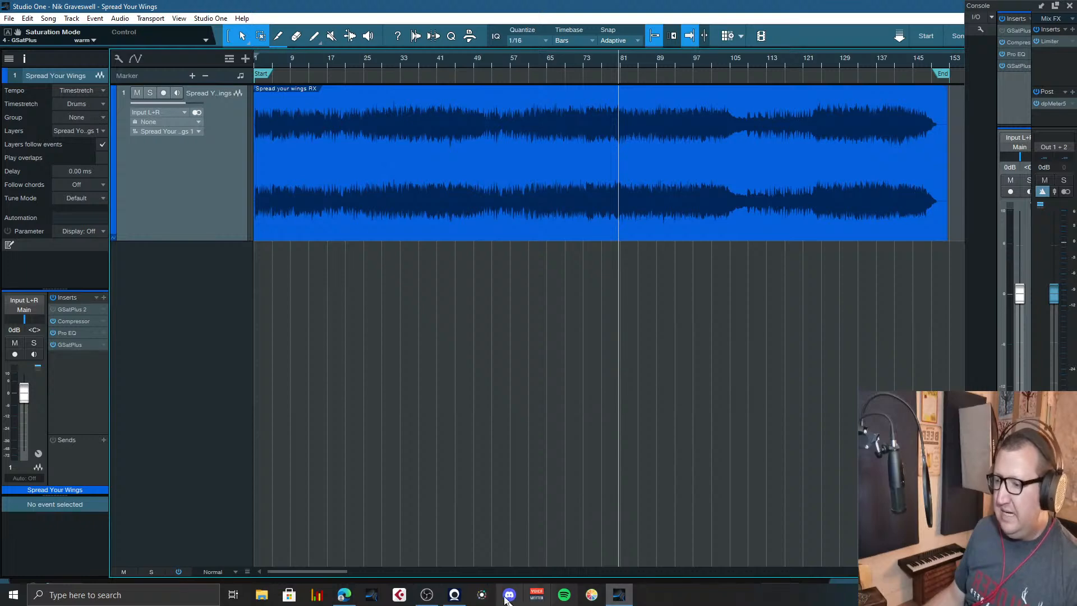
mouse_move(427, 597)
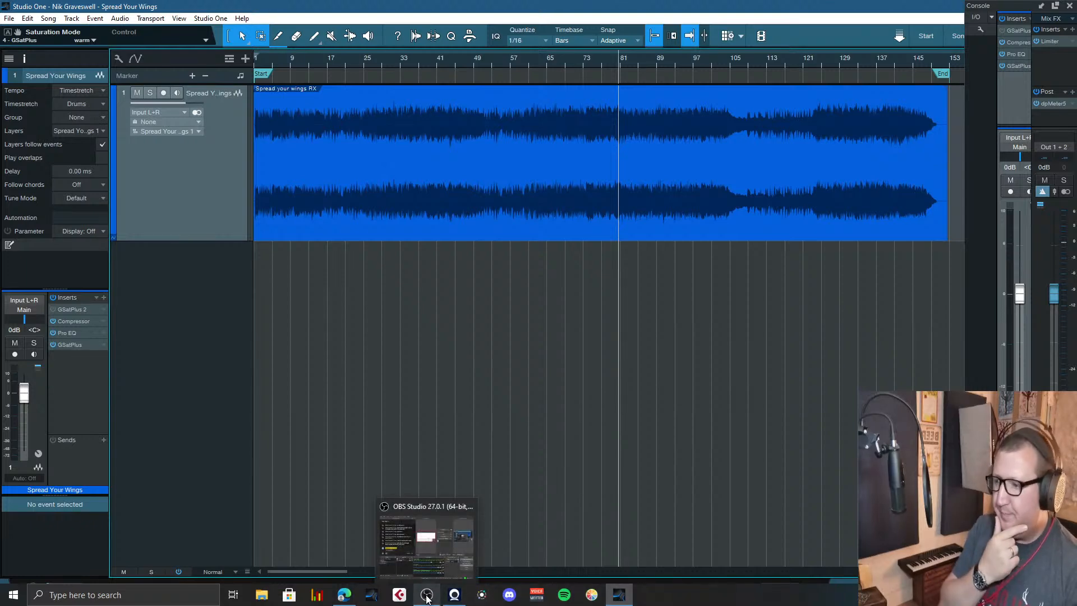
left_click(426, 597)
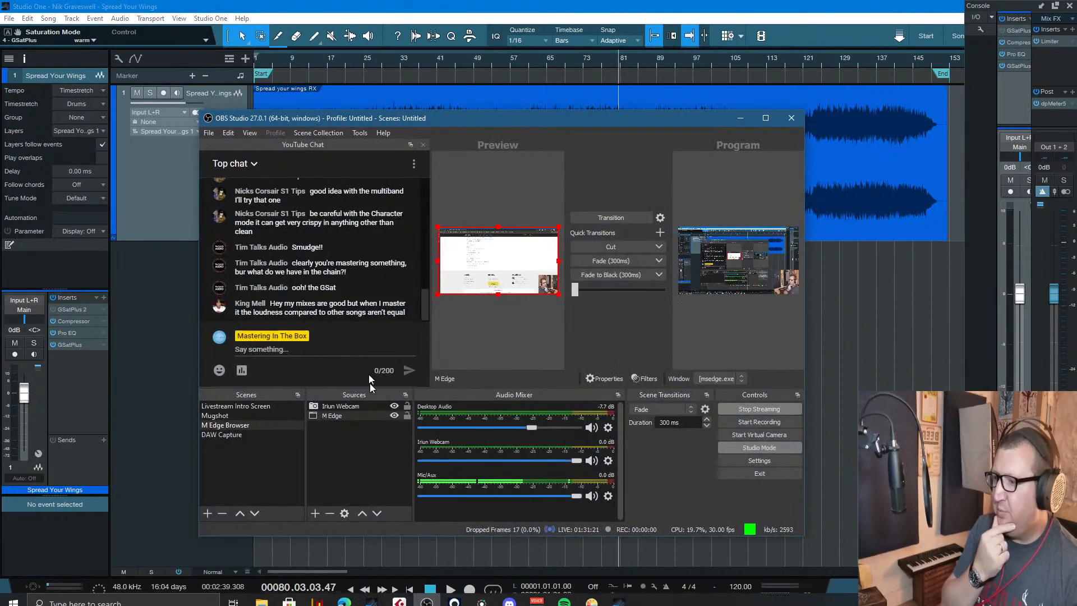
left_click(246, 416)
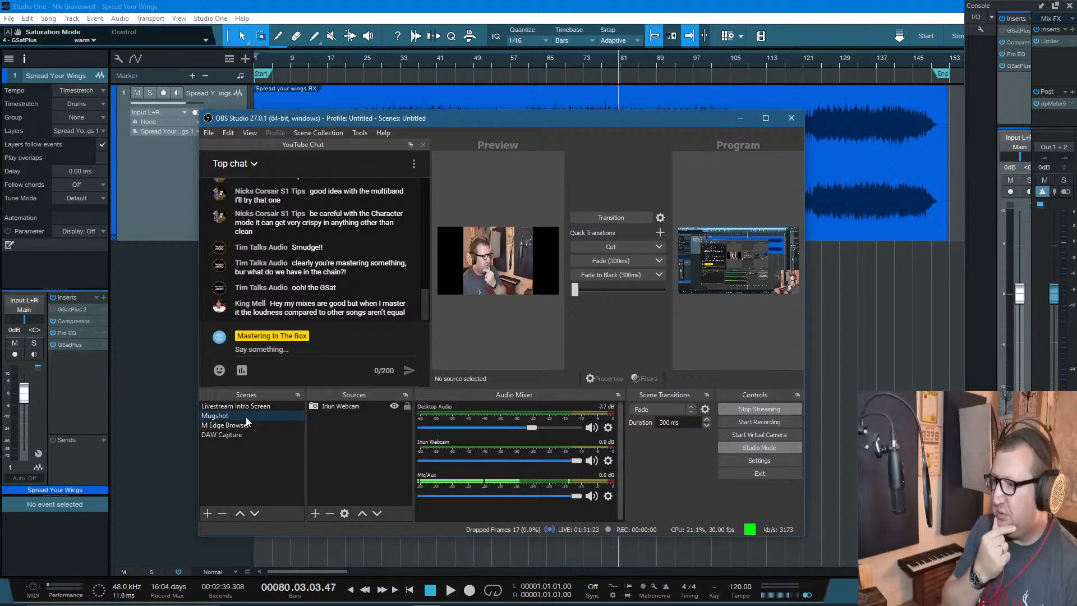
left_click(625, 217)
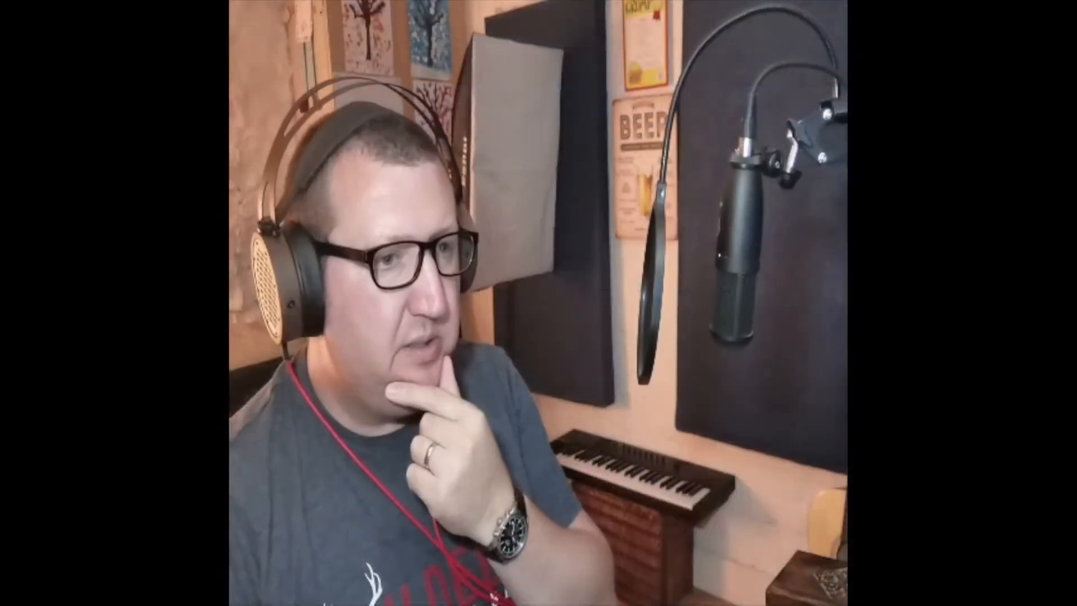
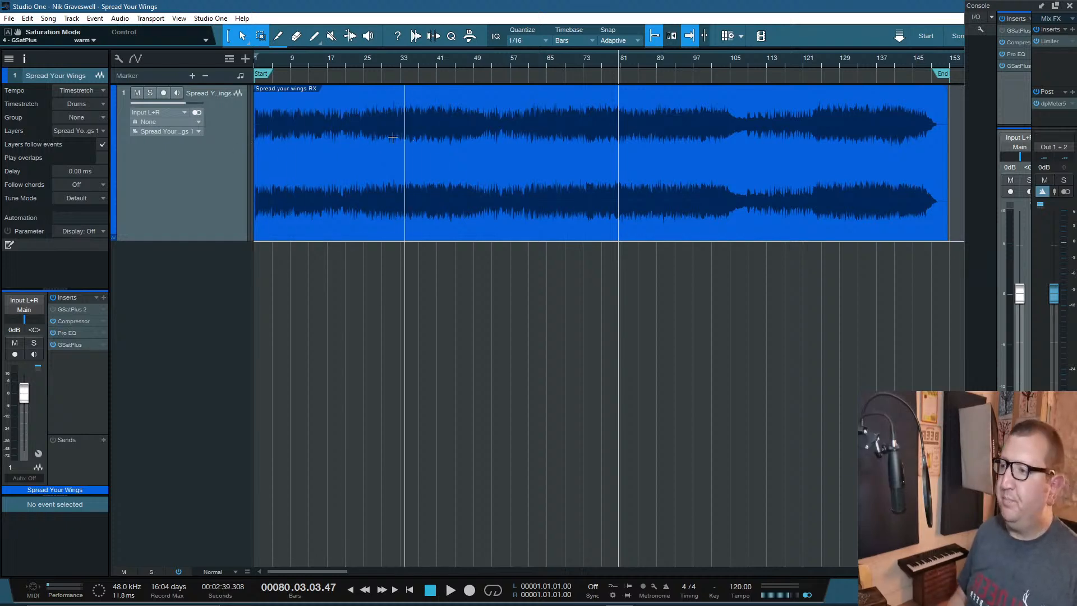
Step: Split the Spread your wings RX event at bar 25 and enable Event FX on its first part, enlarging the event's insert area
double_click(364, 140)
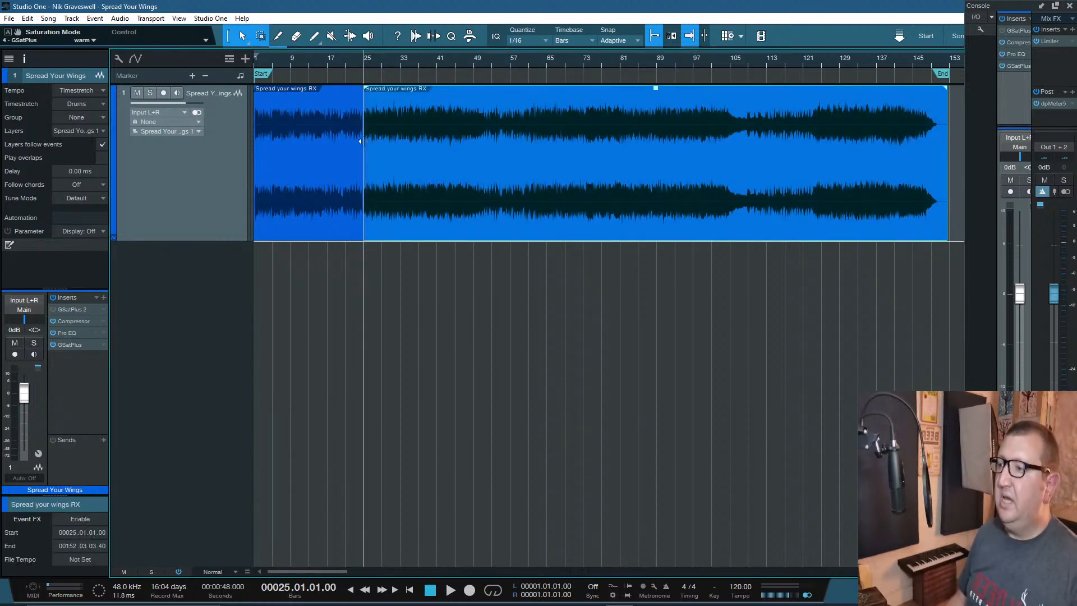
left_click(325, 233)
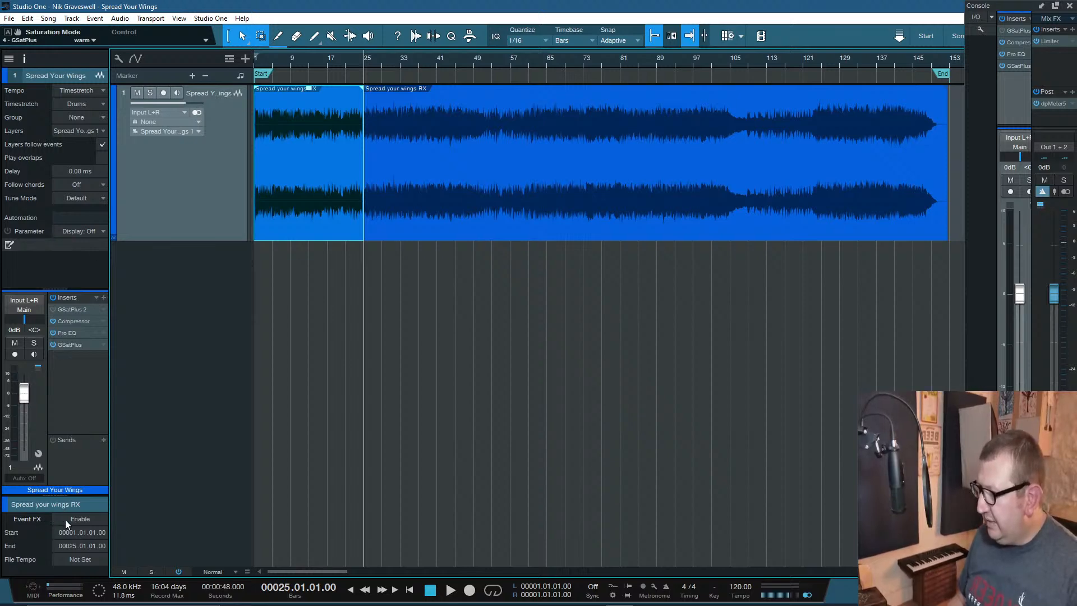
left_click(89, 520)
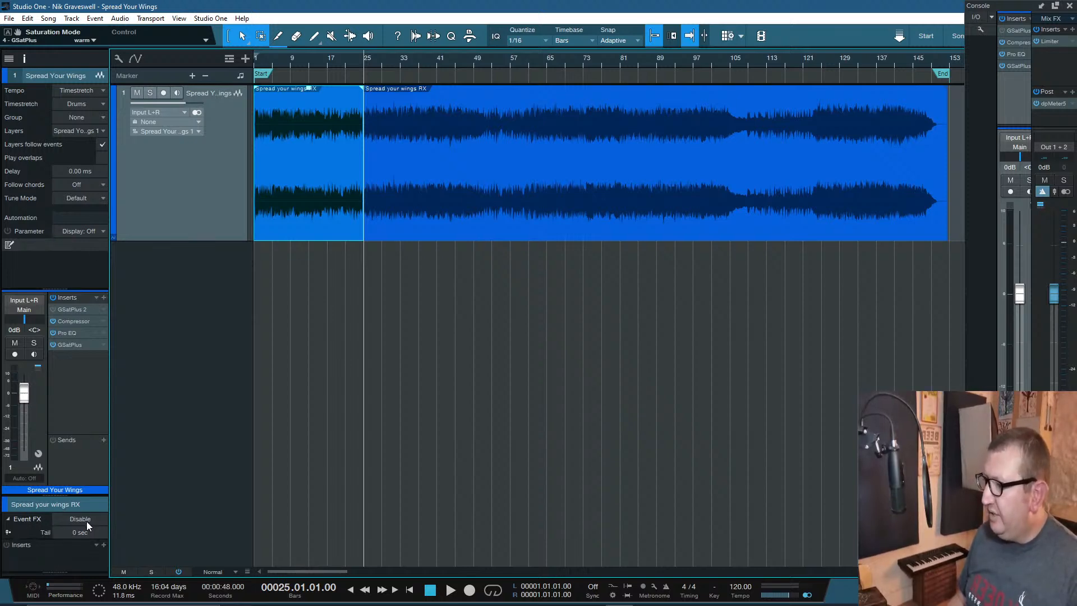
left_click_drag(75, 496, 75, 332)
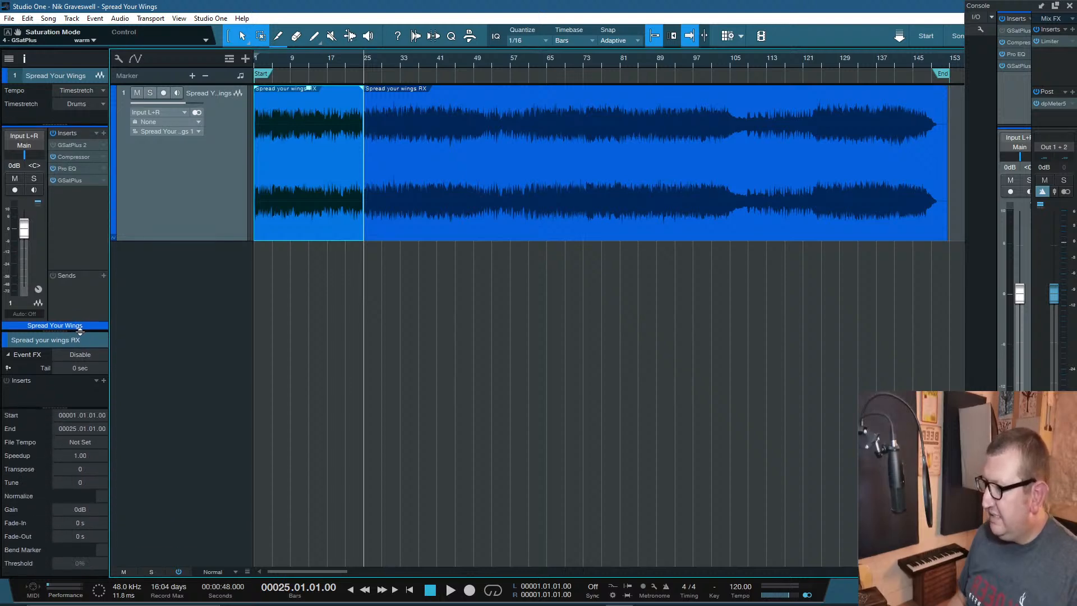
left_click_drag(69, 407, 69, 464)
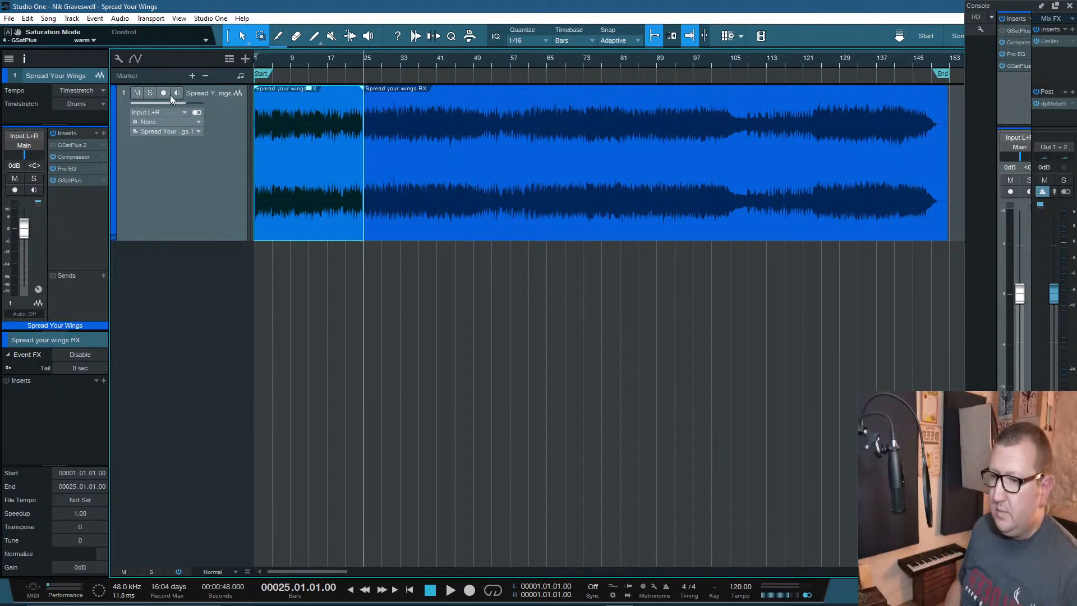
Step: Switch to OBS Studio
mouse_move(441, 600)
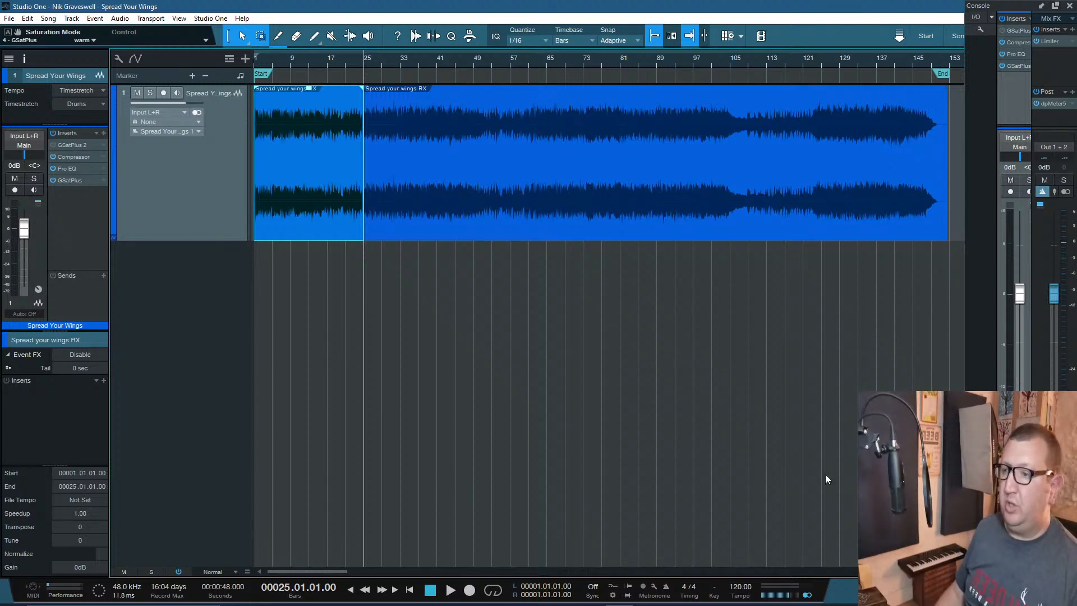
mouse_move(796, 605)
left_click(454, 594)
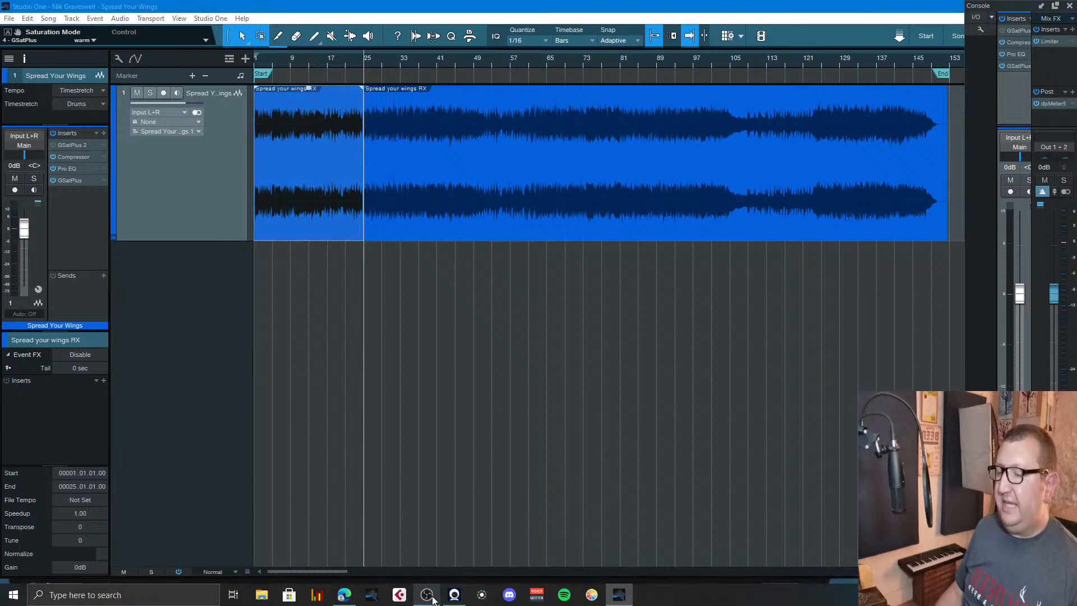